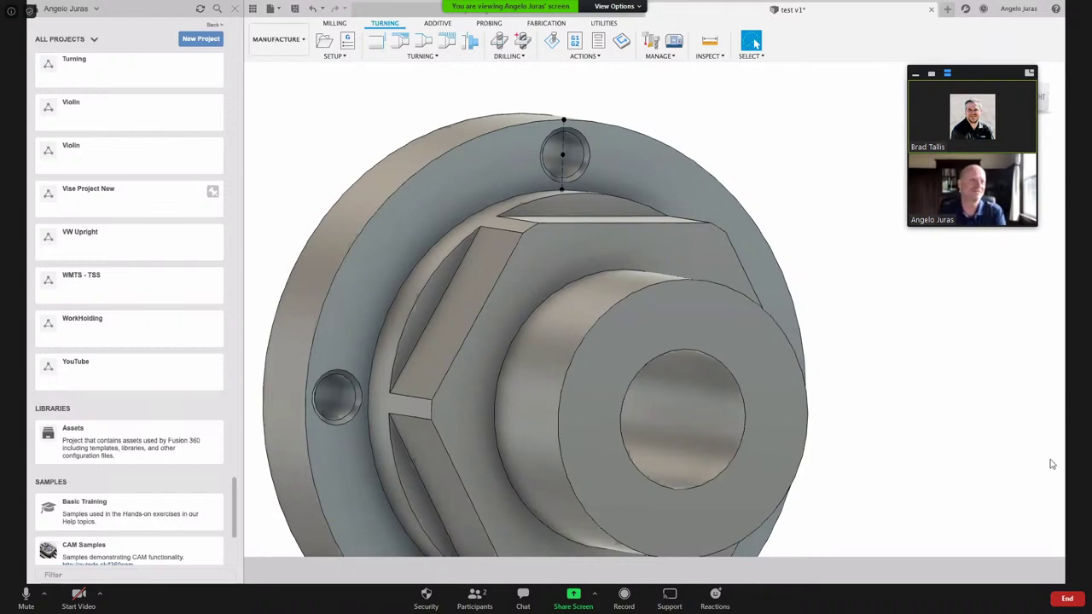
- Create a new blank design, close the Data Panel, and view the flange part from the Front
left_click(74, 604)
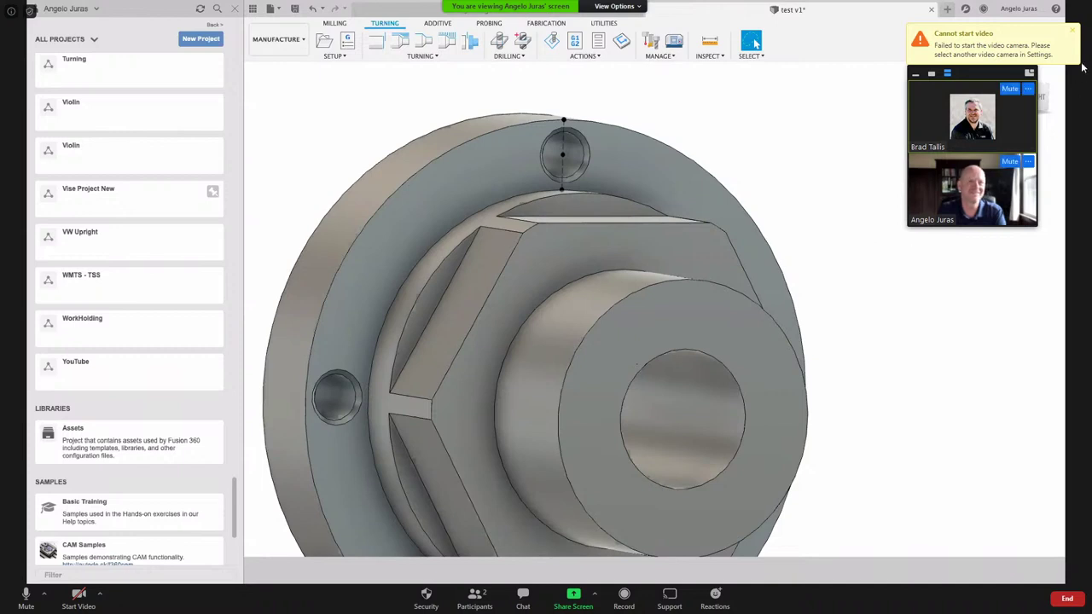
left_click(1072, 31)
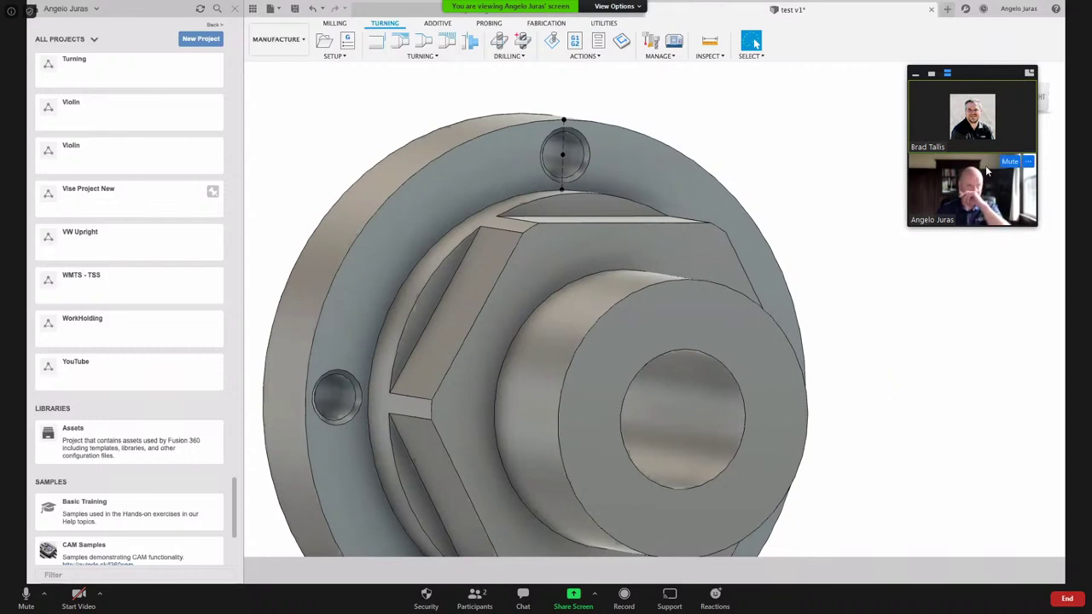
left_click_drag(976, 74, 992, 206)
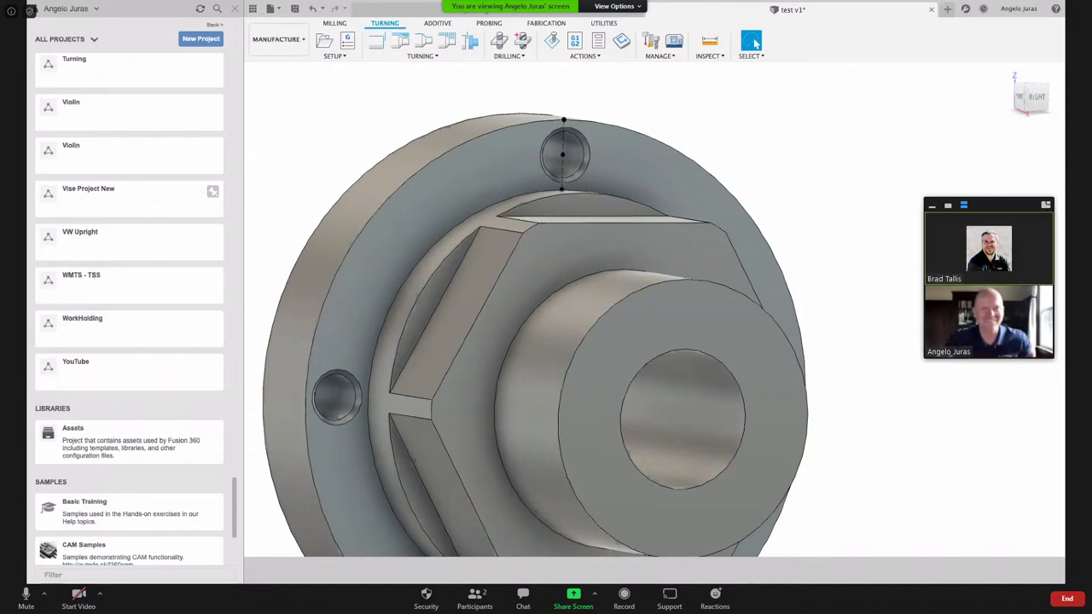
left_click(25, 597)
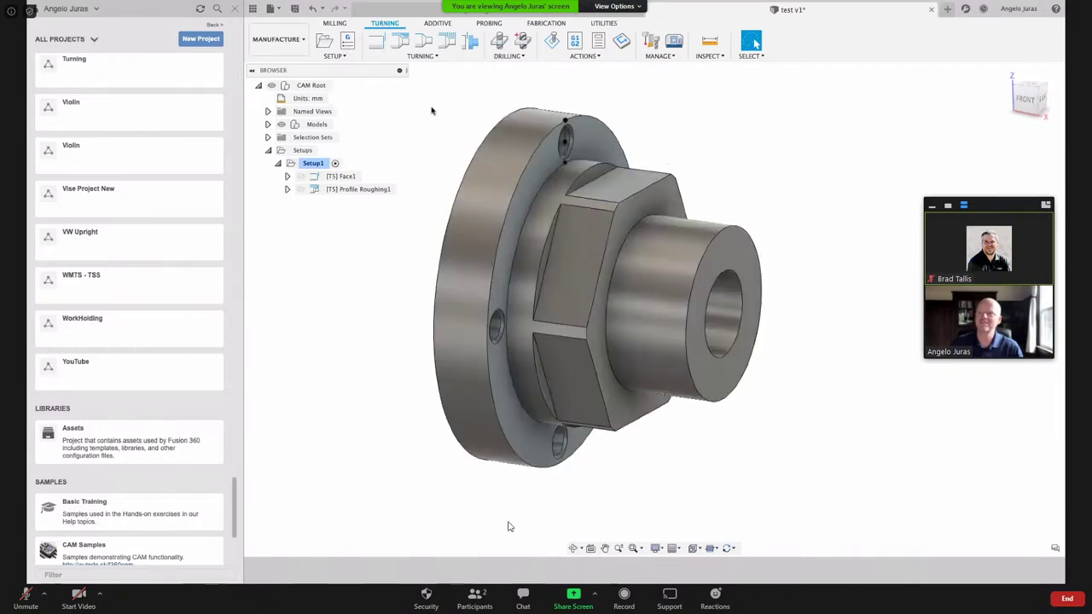
left_click(946, 10)
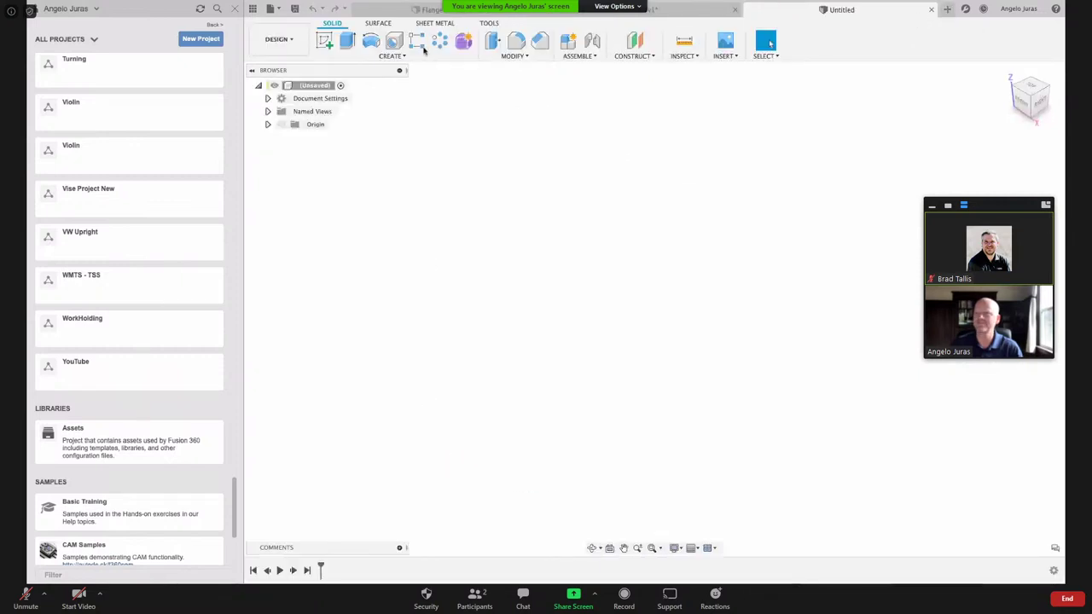
left_click(236, 11)
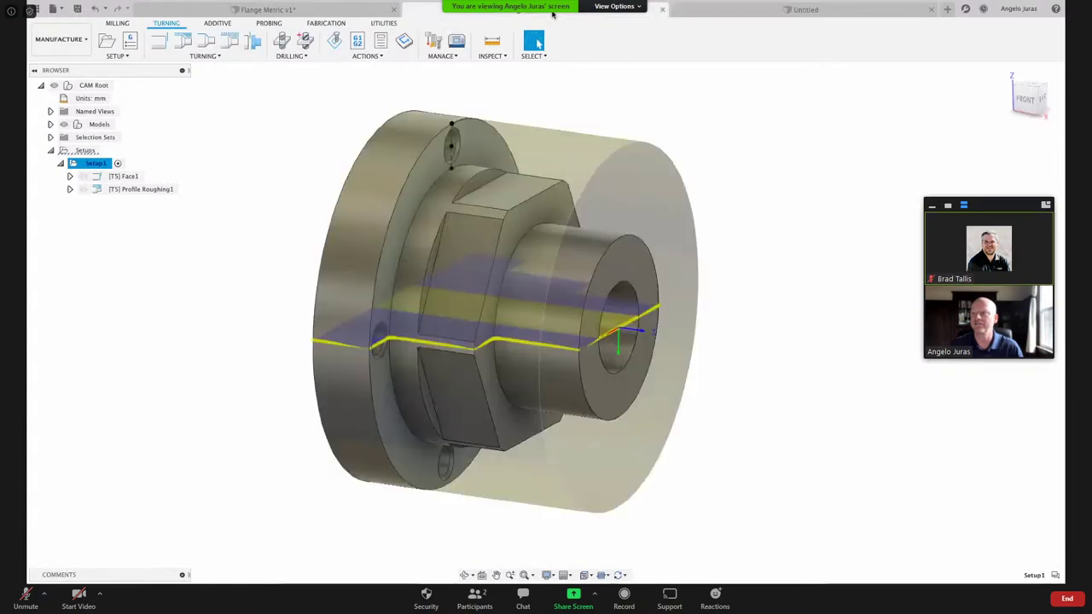
left_click(1024, 101)
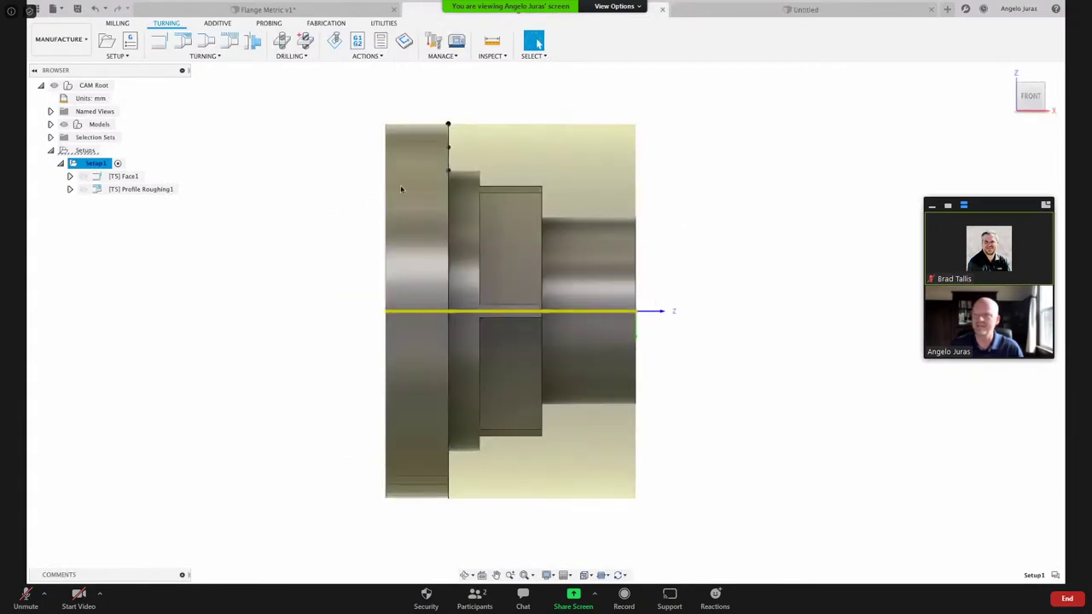
left_click(60, 40)
- Back in the Design workspace, reopen the flange profile sketch from the timeline for editing
left_click(57, 69)
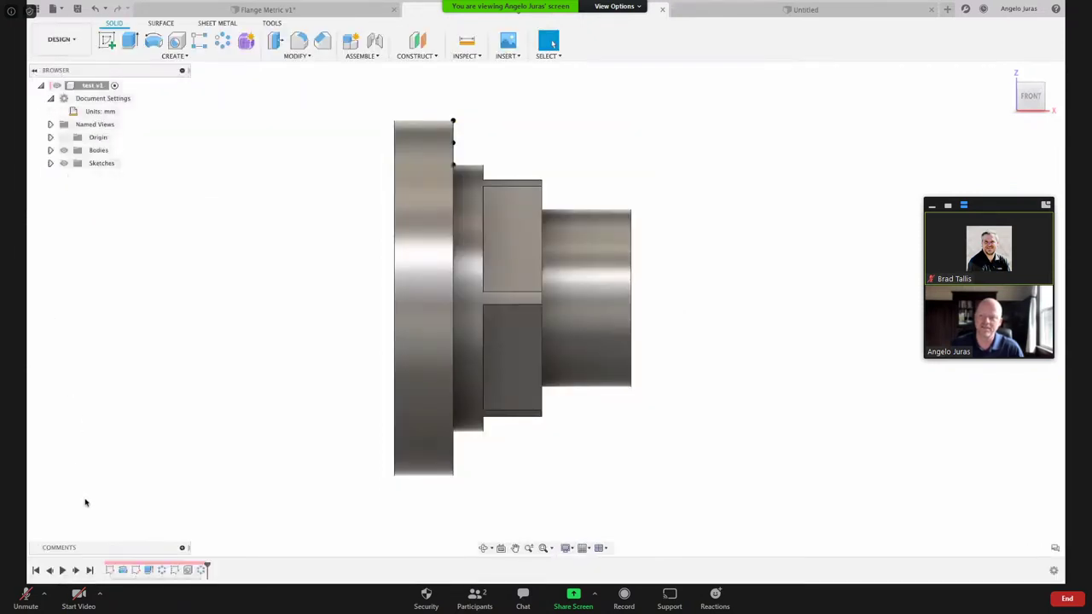
right_click(110, 570)
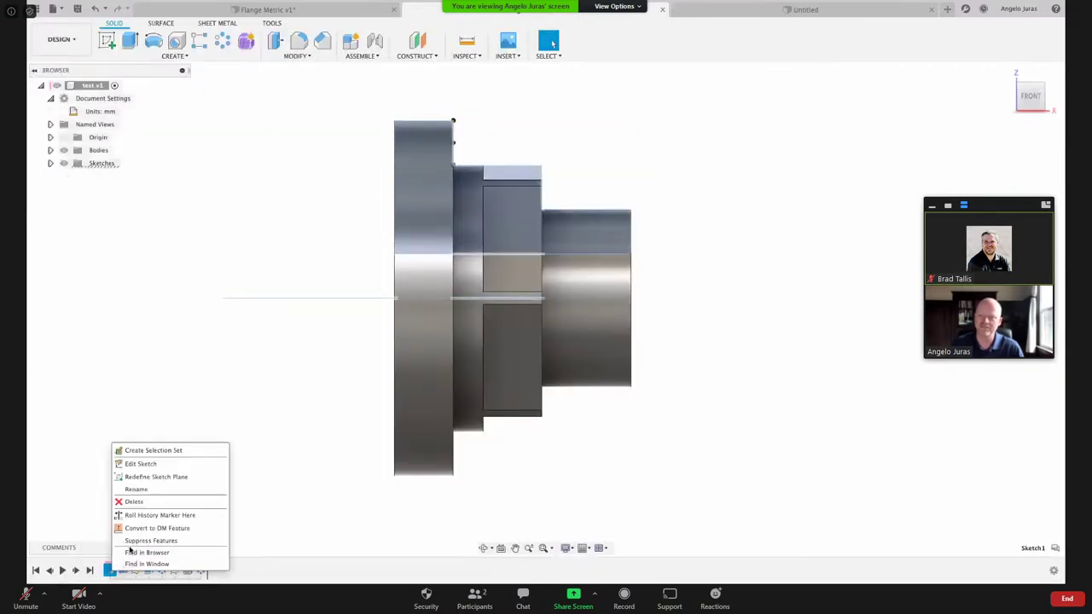
left_click(142, 463)
scroll(506, 417, "up", 5)
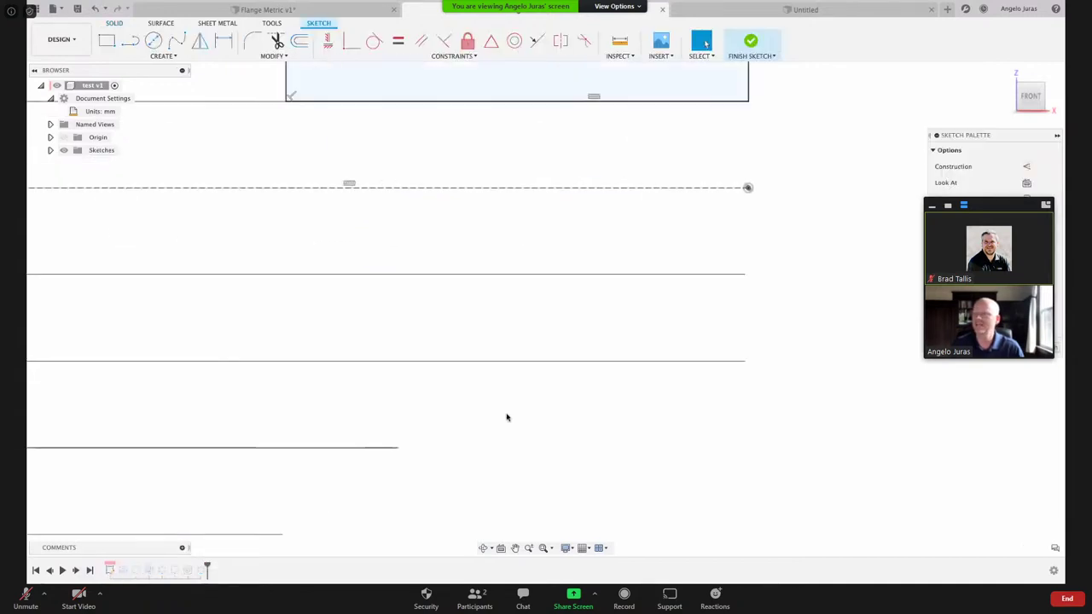
scroll(507, 417, "down", 6)
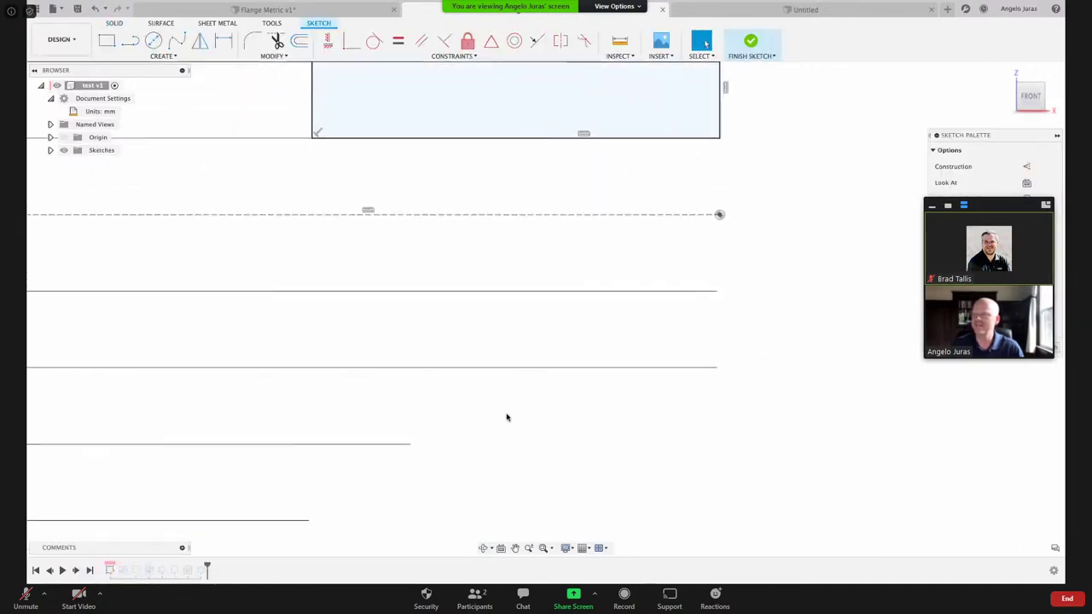
scroll(507, 417, "down", 5)
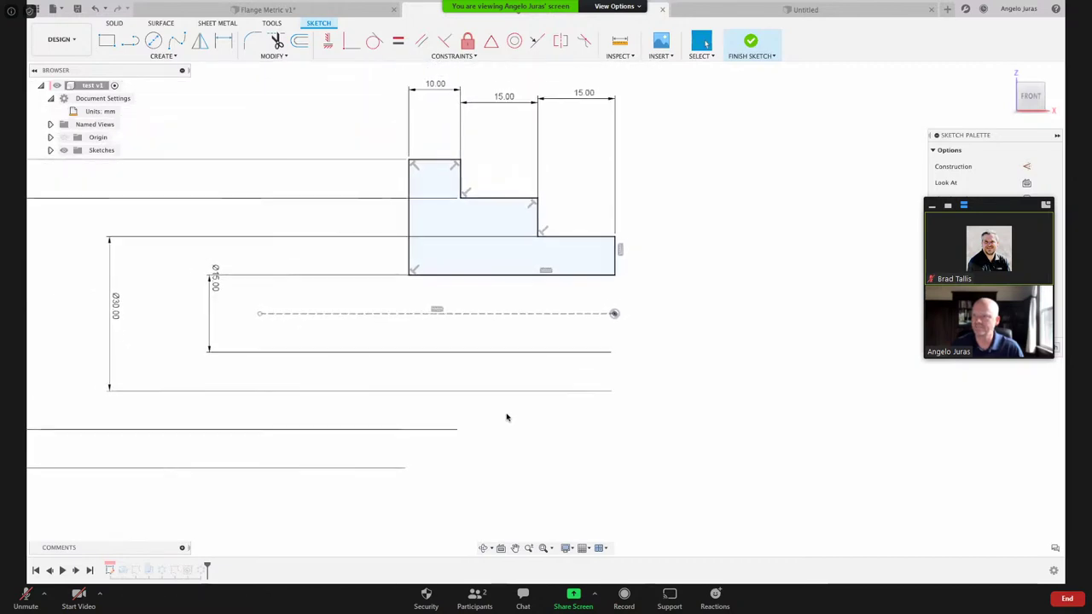
scroll(507, 417, "down", 1)
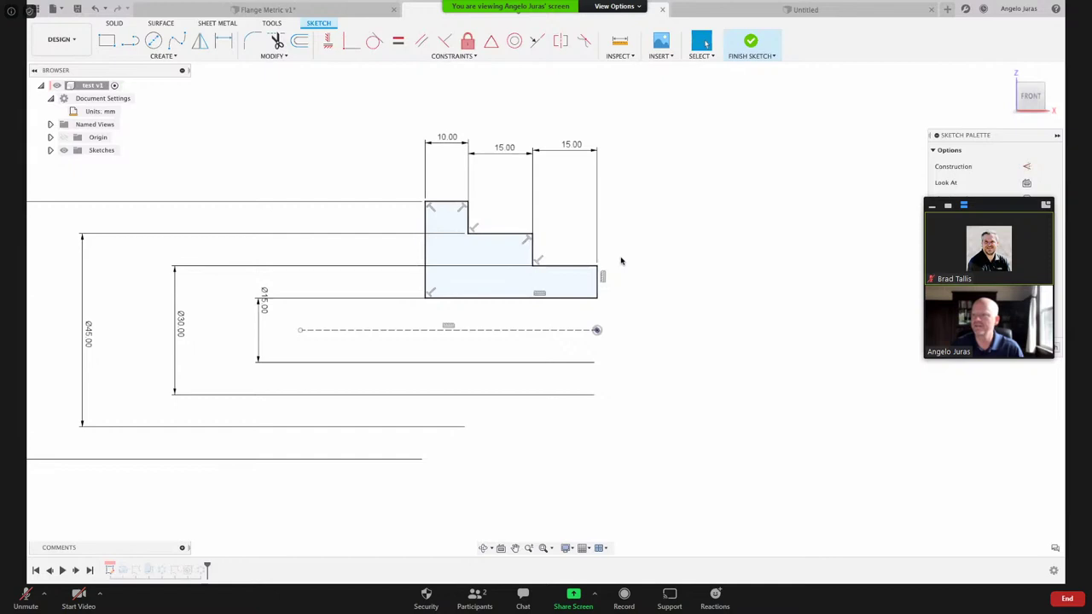
- Drag the Ø15, Ø30 and Ø45 dimensions to the profile's right and finish the sketch
left_click_drag(263, 298, 646, 327)
left_click_drag(180, 324, 685, 325)
left_click_drag(87, 336, 721, 314)
scroll(427, 353, "down", 3)
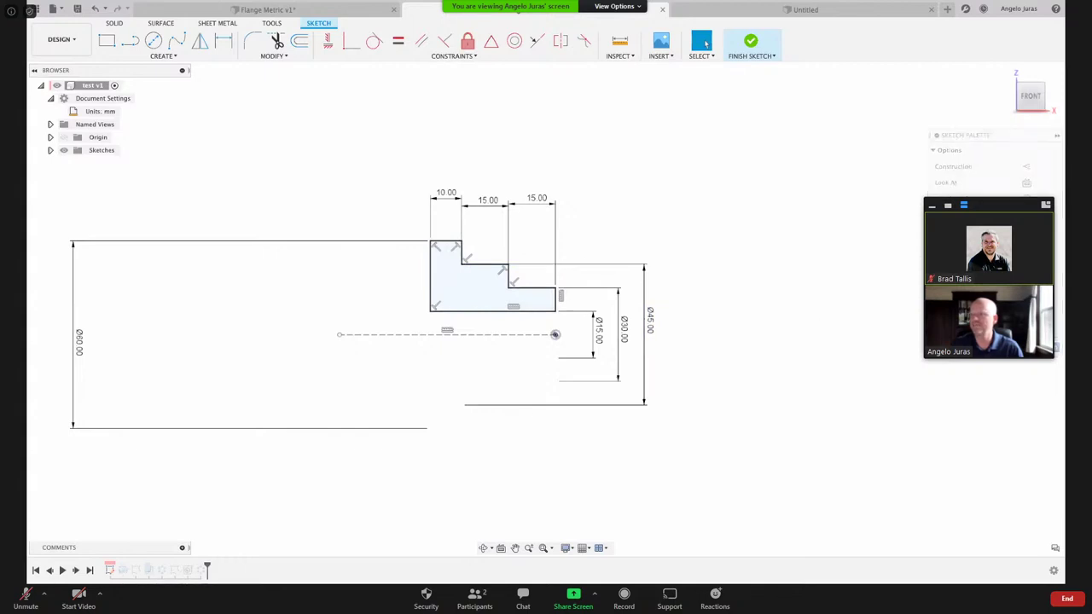
left_click(751, 41)
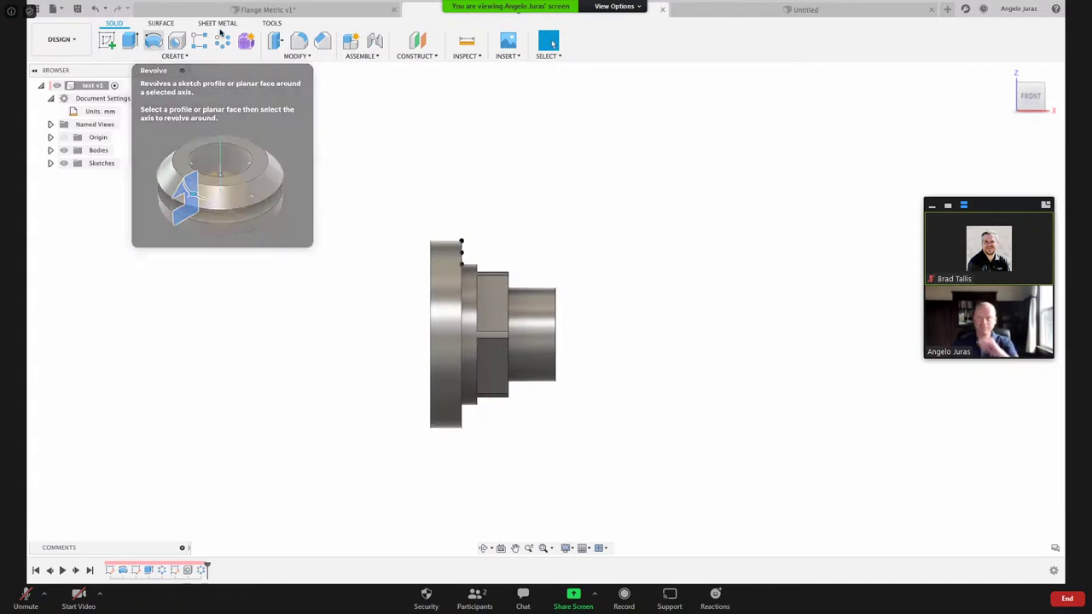
- In the Untitled design, start a new sketch on the XZ front origin plane
left_click(785, 11)
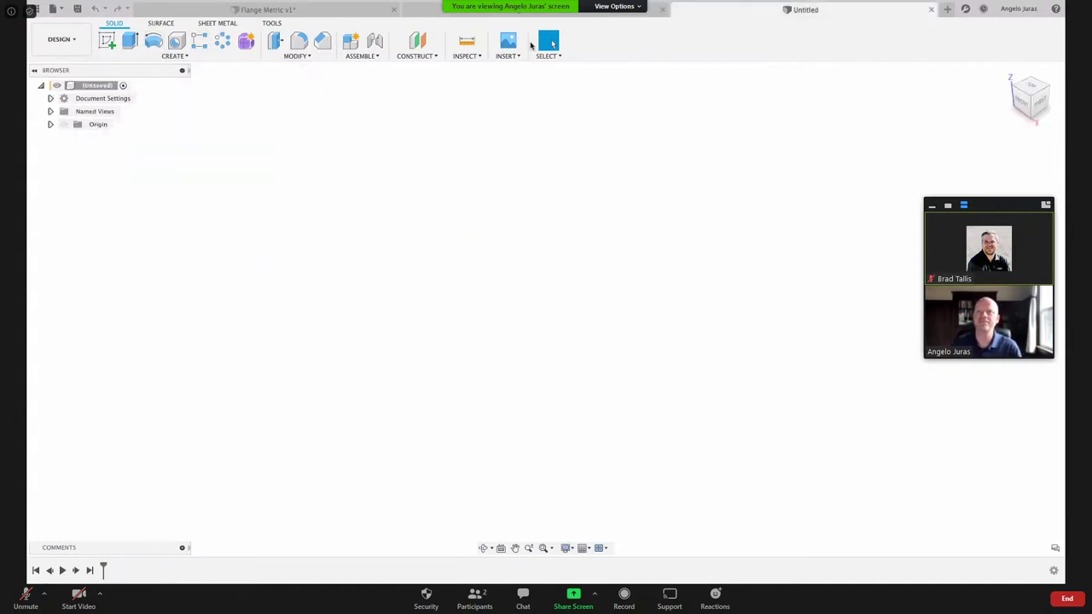
left_click(106, 40)
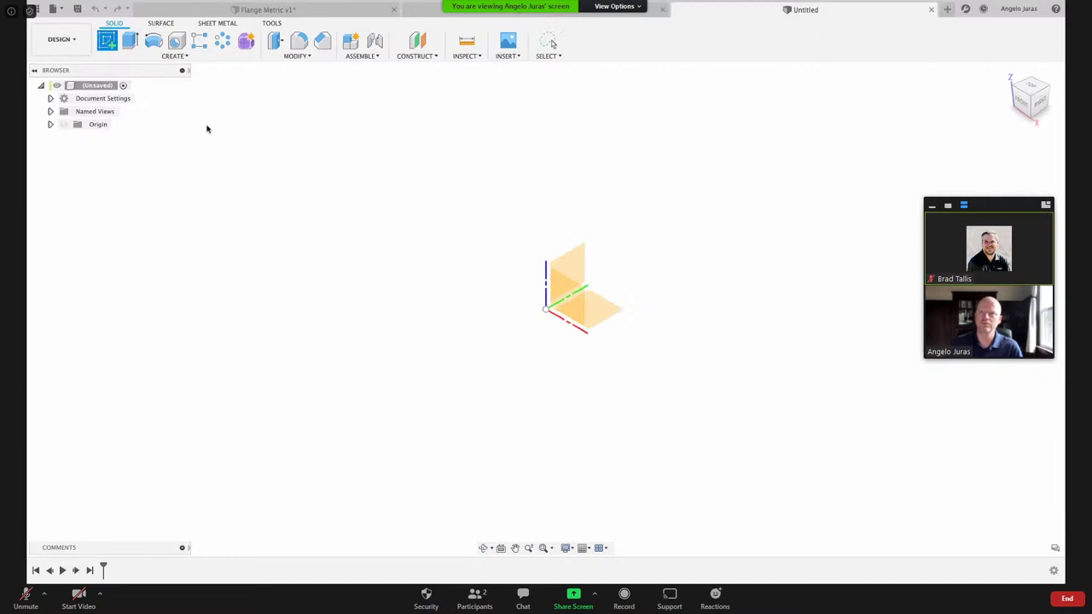
left_click(566, 271)
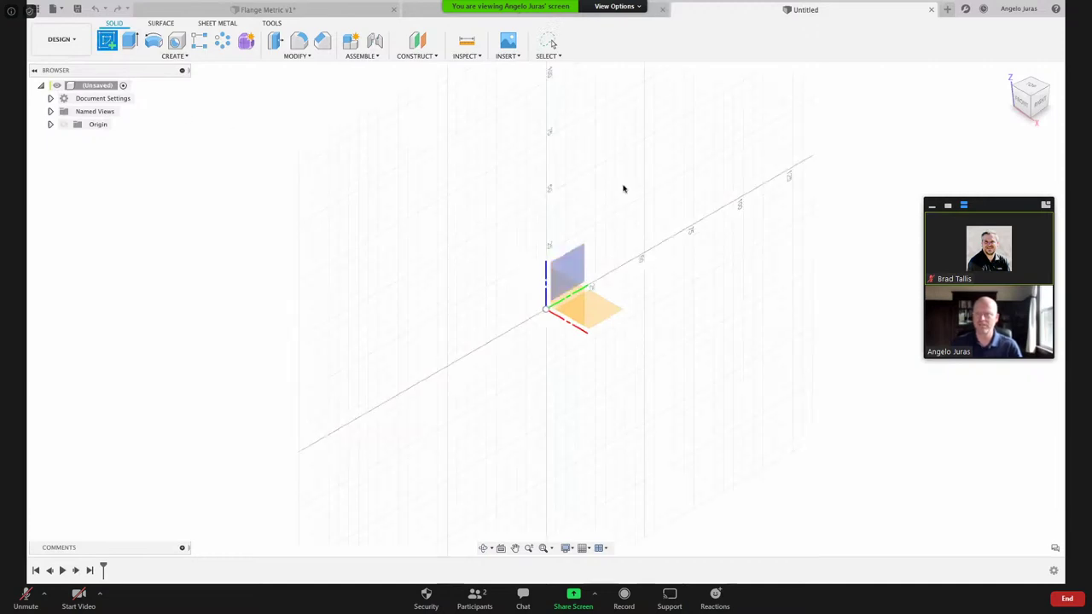
left_click(574, 300)
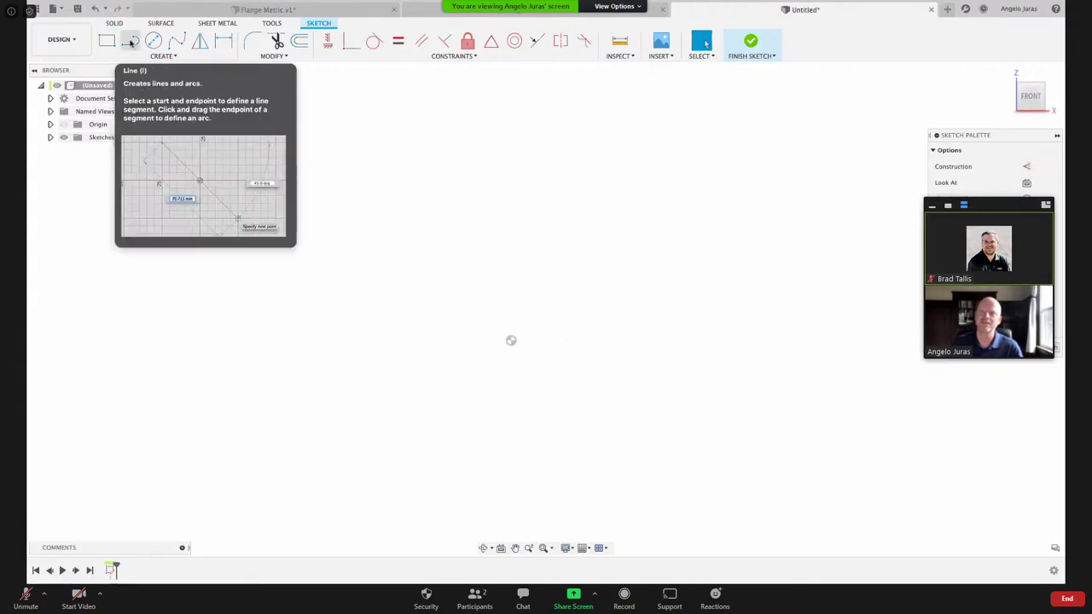
- Draw a closed stepped outline of connected lines starting and ending at the origin
left_click(162, 56)
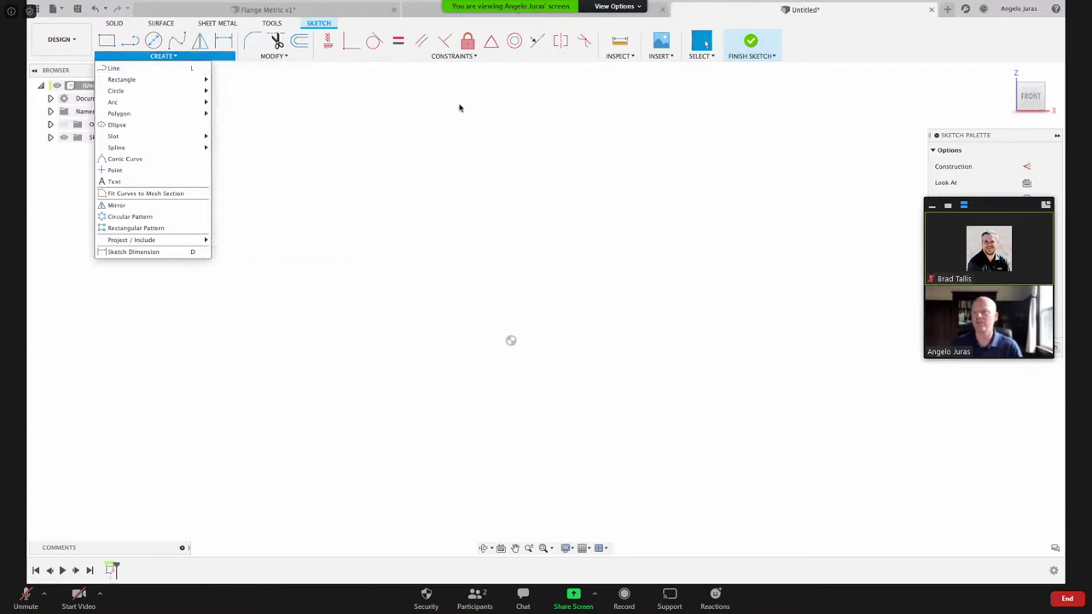
left_click(161, 68)
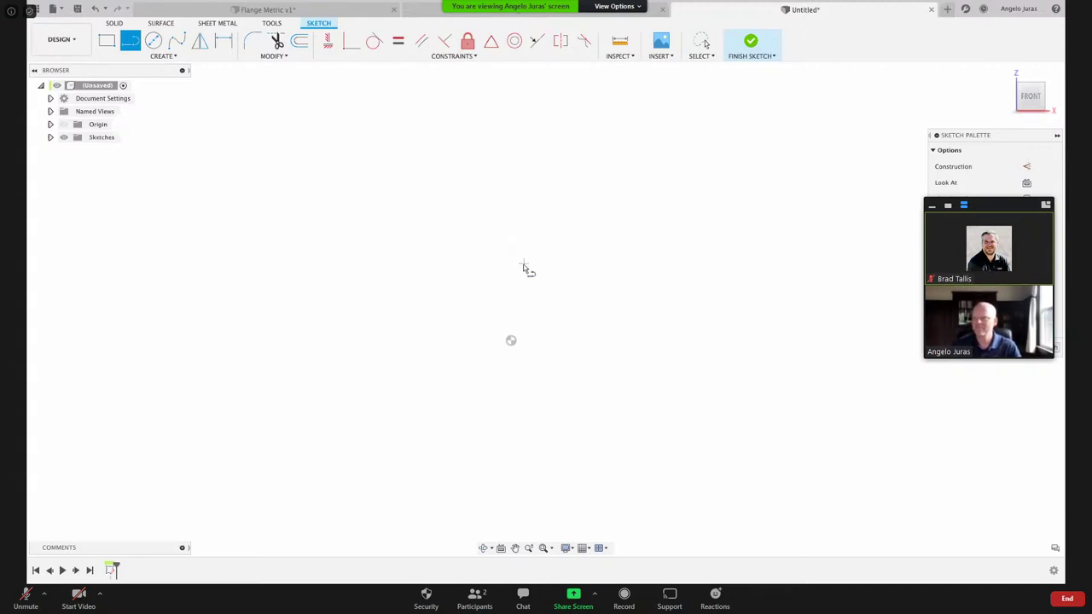
left_click_drag(515, 258, 296, 258)
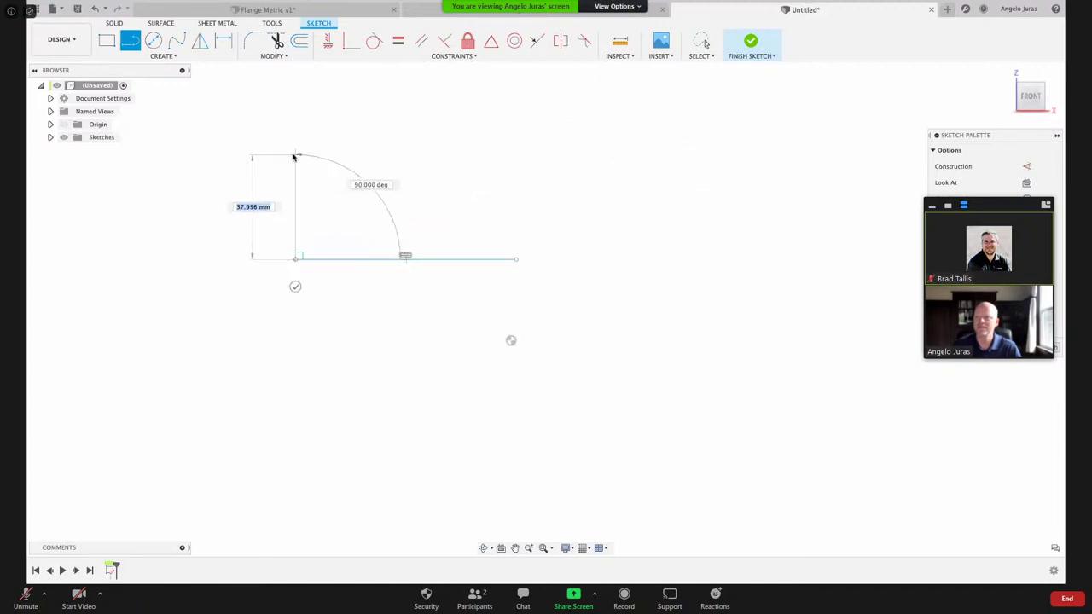
left_click(339, 193)
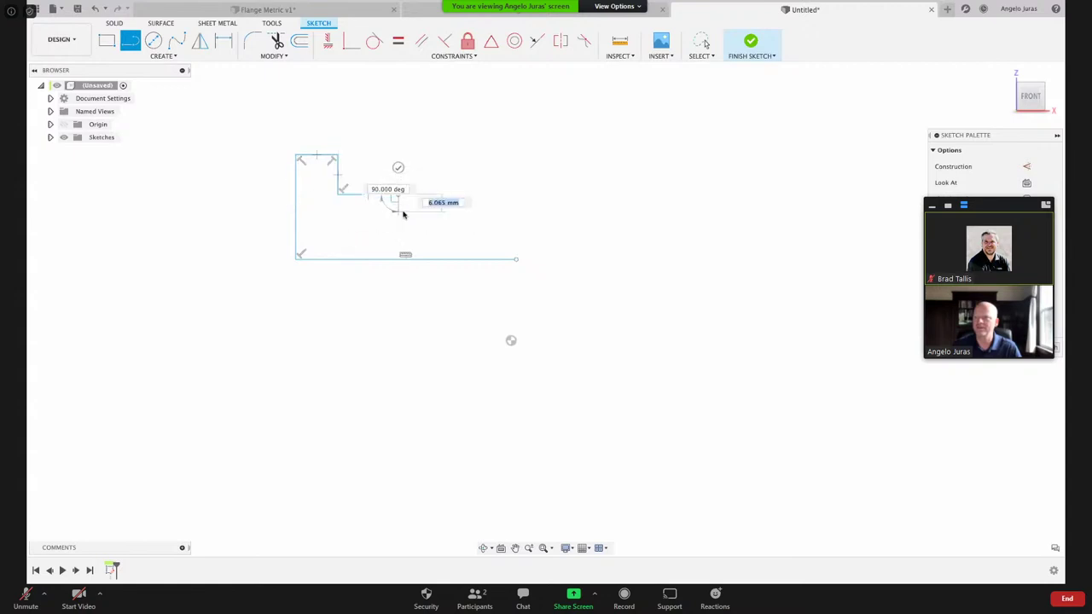
left_click(398, 194)
left_click(398, 221)
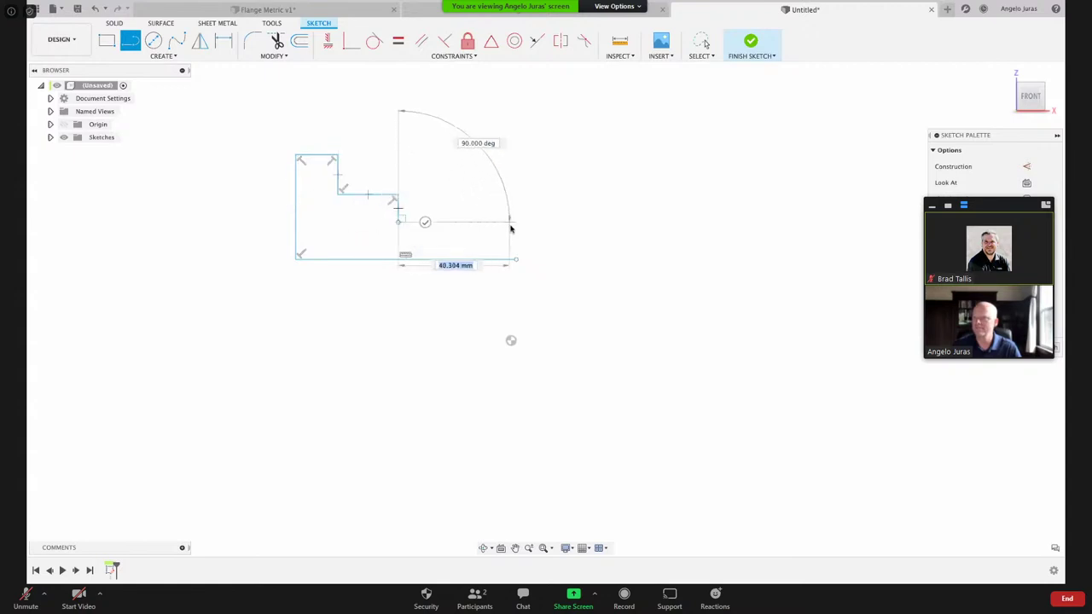
left_click(546, 229)
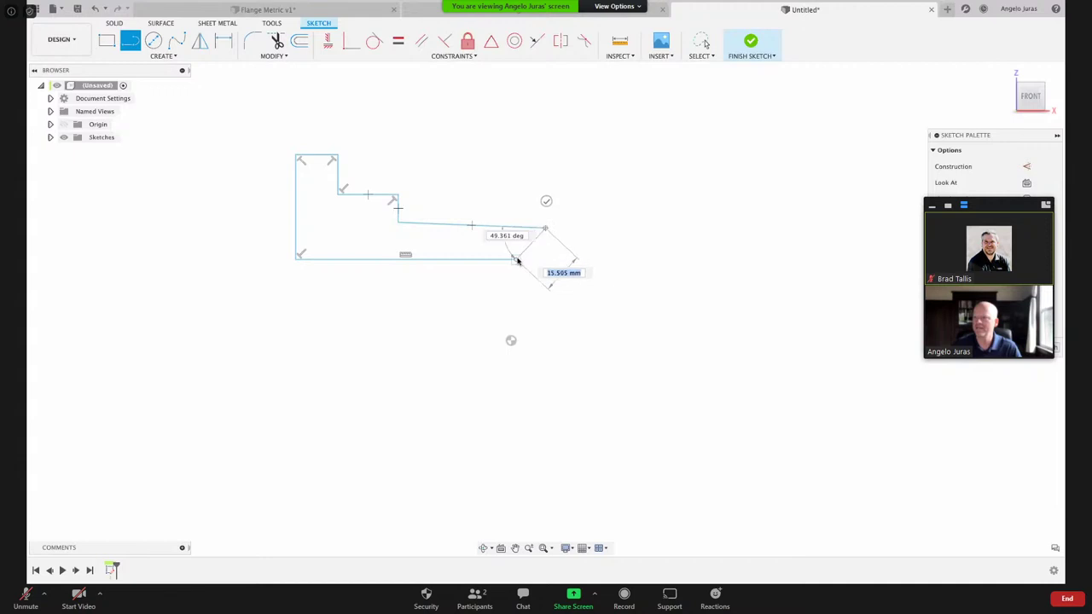
left_click(517, 258)
key("Escape")
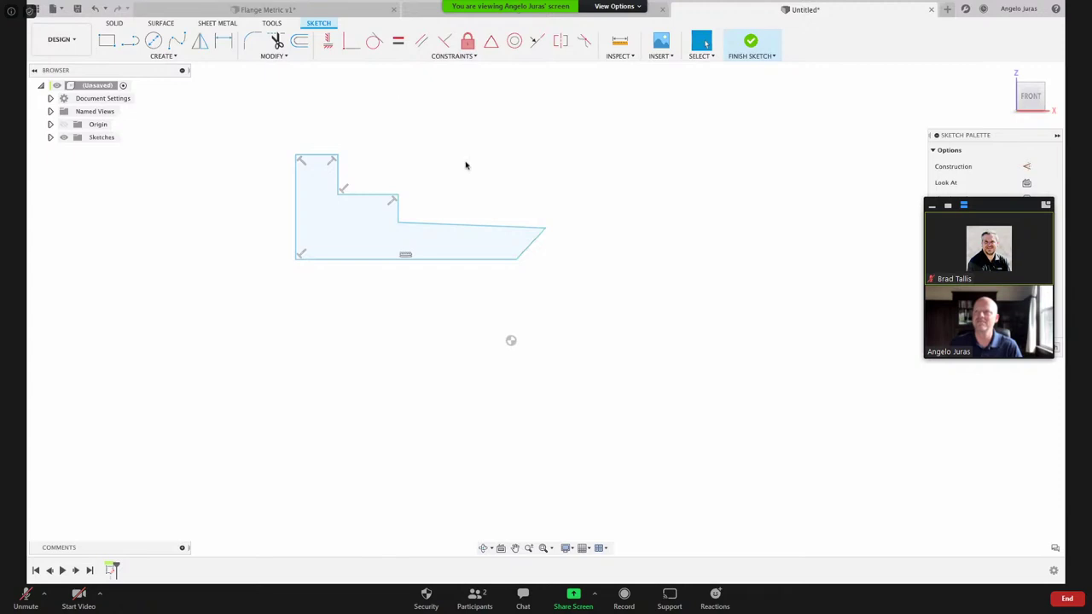
- Make the long top edge horizontal and the right edge vertical, then adjust the right step
left_click(329, 42)
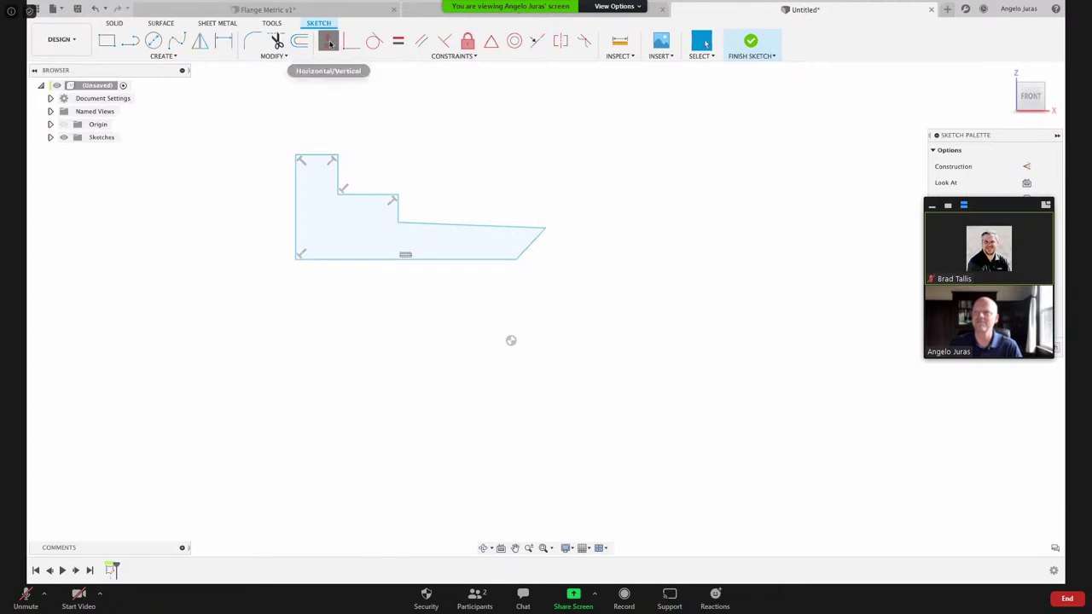
left_click(484, 229)
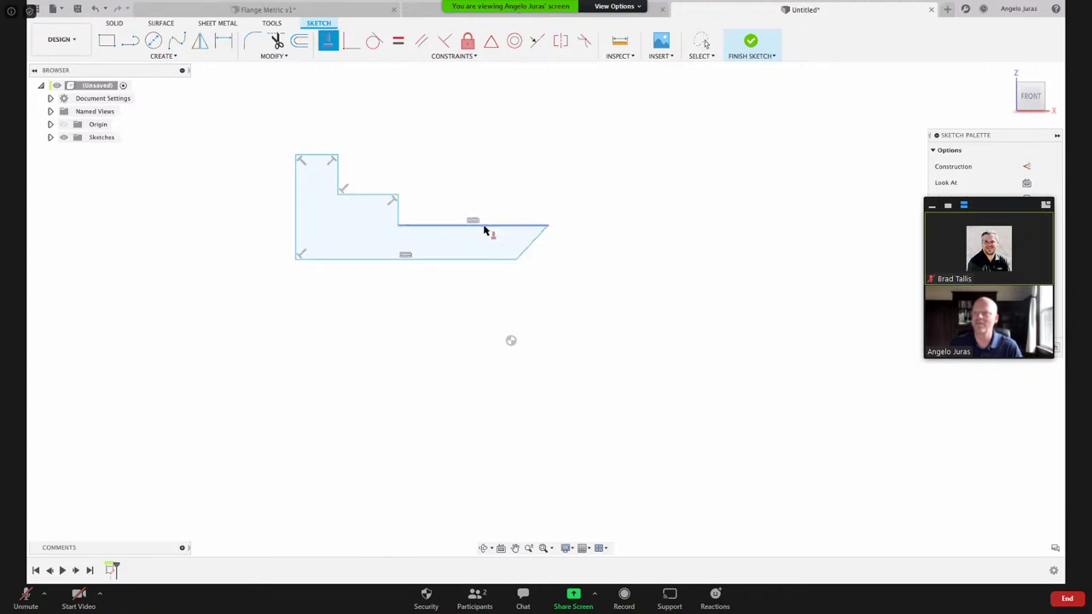
left_click(532, 247)
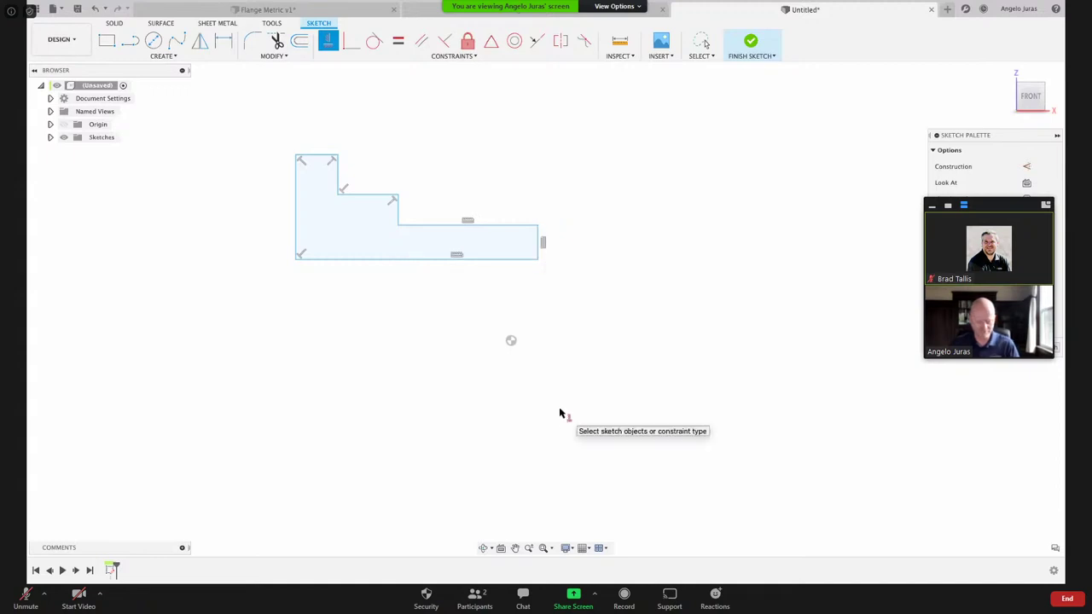
key("Escape")
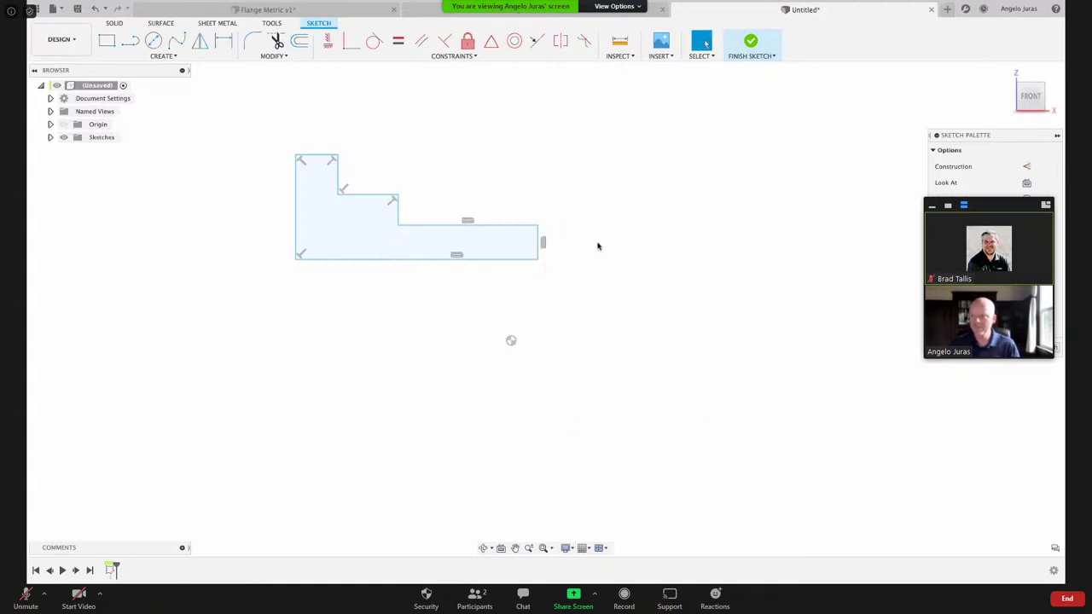
mouse_move(539, 245)
left_mouse_down()
mouse_move(576, 244)
mouse_move(478, 245)
mouse_move(603, 253)
mouse_move(504, 249)
left_mouse_up()
mouse_move(409, 259)
left_mouse_down()
mouse_move(402, 315)
mouse_move(402, 261)
left_mouse_up()
left_click(551, 263)
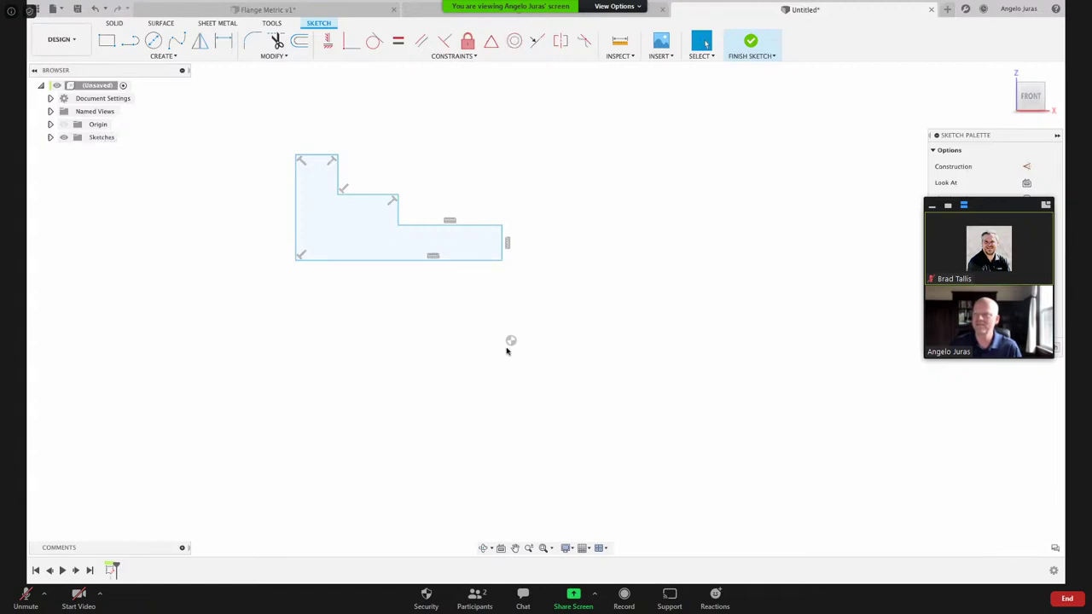
- Constrain the right edge coincident with the sketch origin and pull the lower-right corner down slightly
left_click(503, 243)
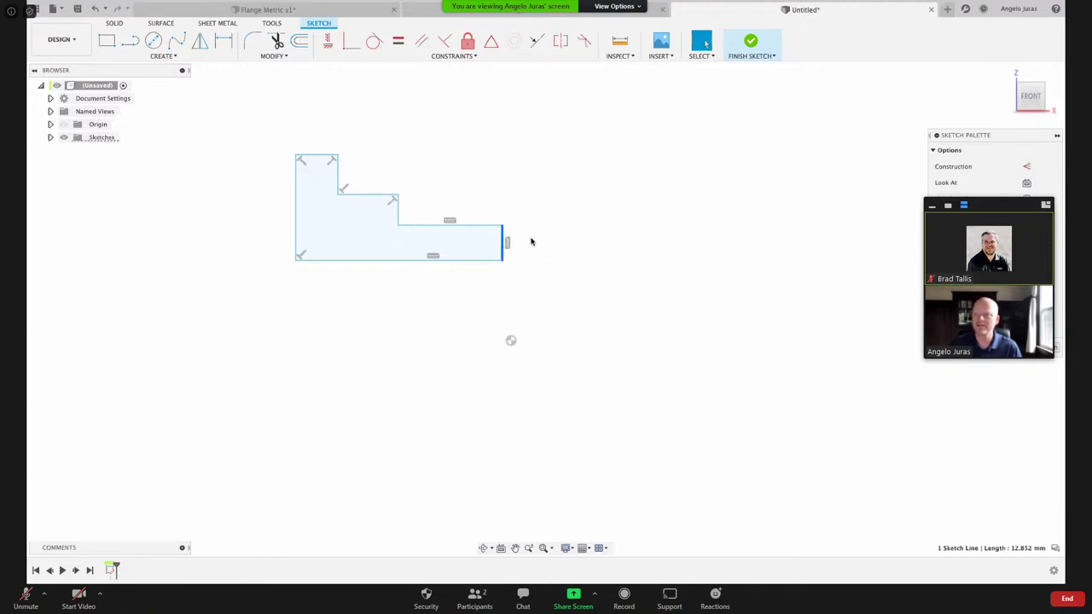
left_click(351, 40)
left_click(511, 342)
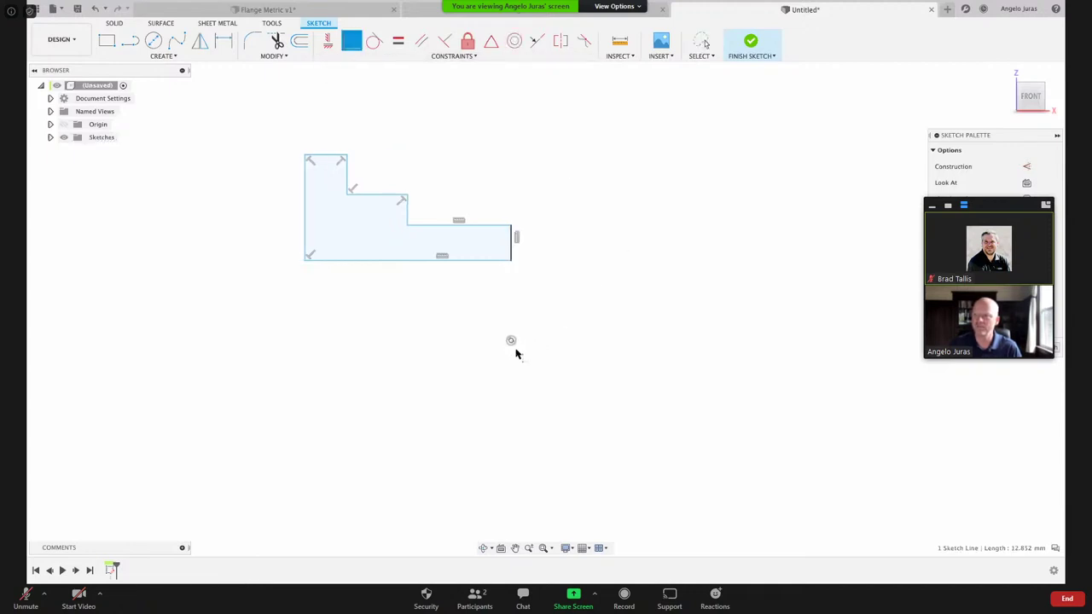
key("Escape")
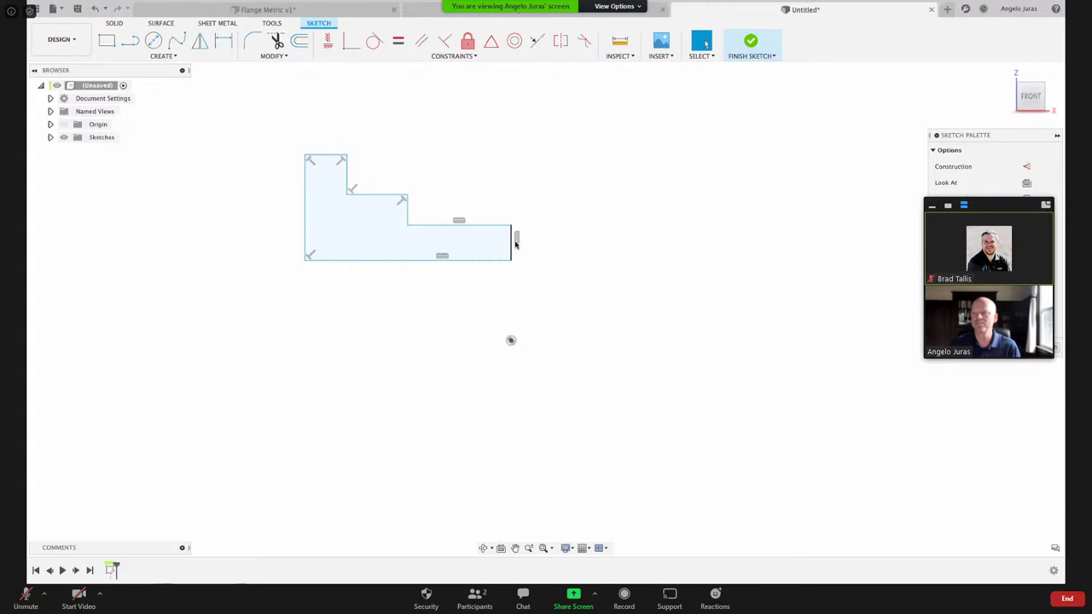
left_click(512, 248)
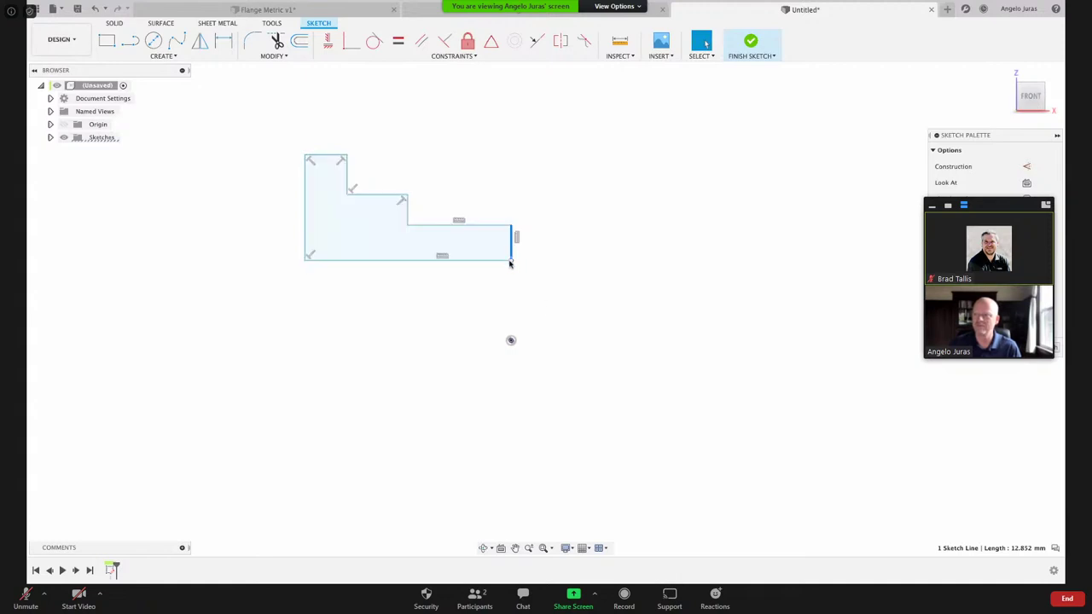
mouse_move(510, 261)
left_mouse_down()
mouse_move(509, 293)
mouse_move(511, 265)
left_mouse_up()
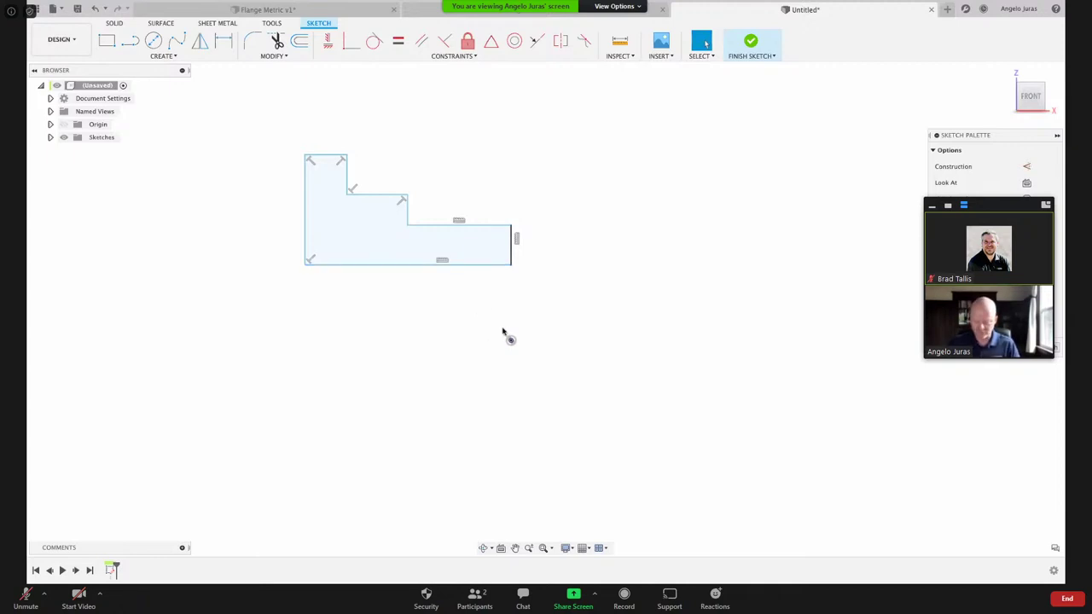
- Dimension the profile's bottom edge 7.5 mm above the sketch origin
key("d")
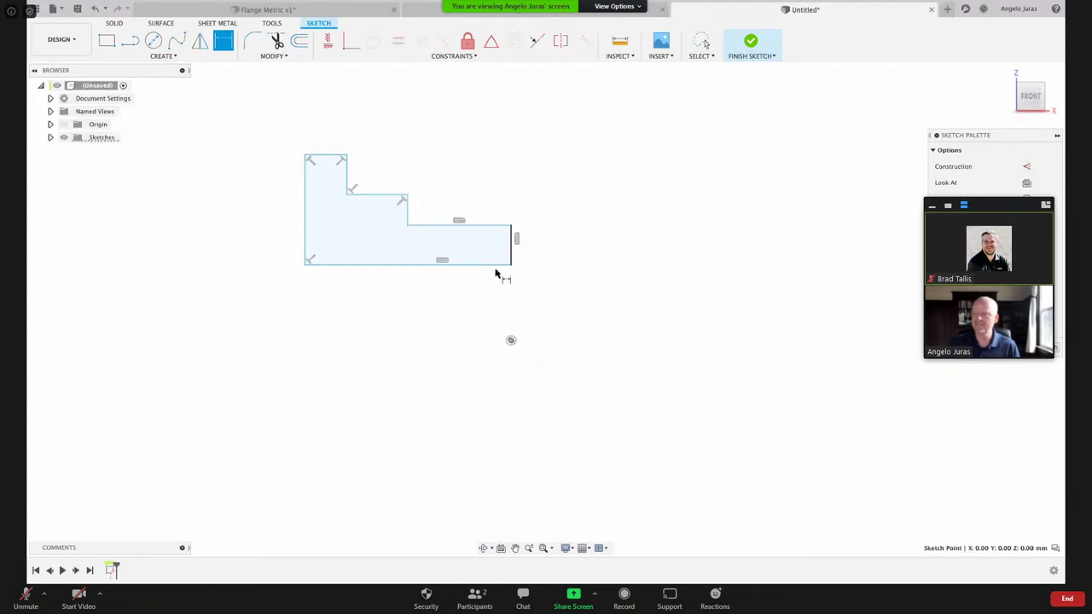
left_click(498, 266)
left_click(511, 340)
left_click(551, 304)
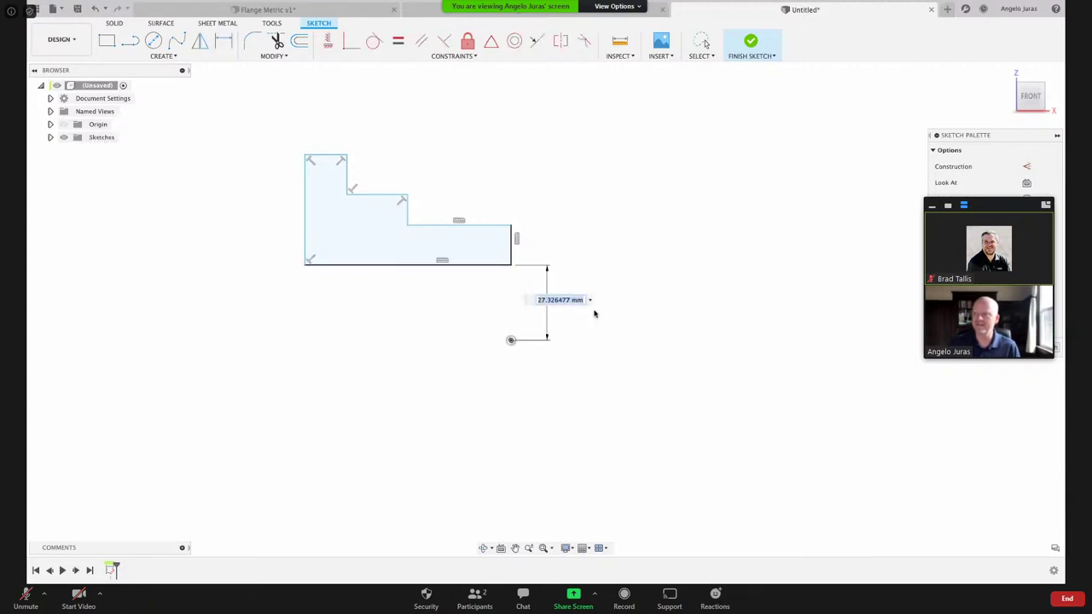
type("7")
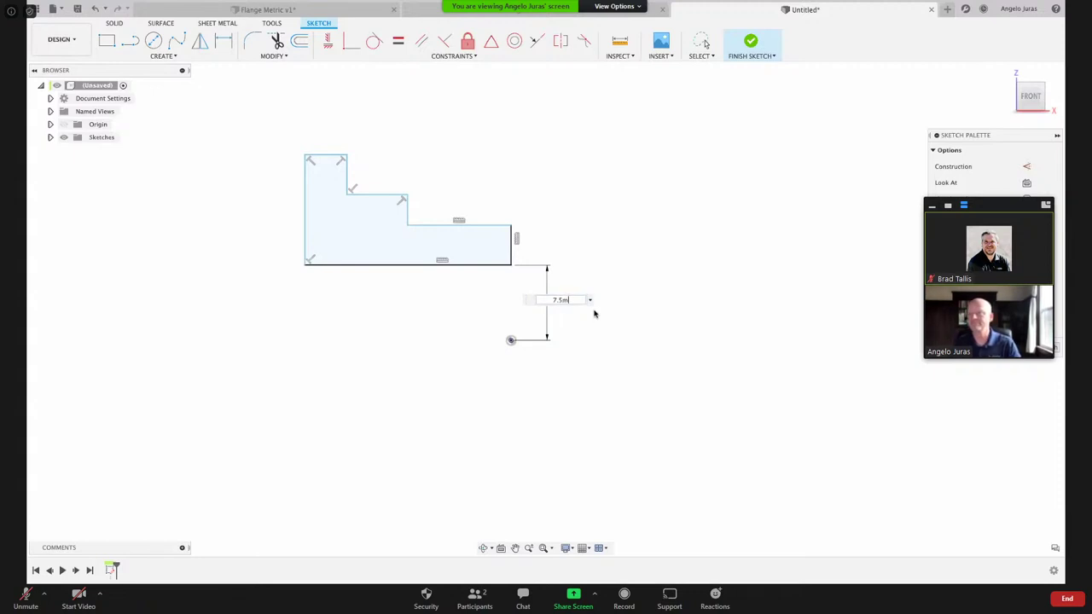
type(".5m")
key("Return")
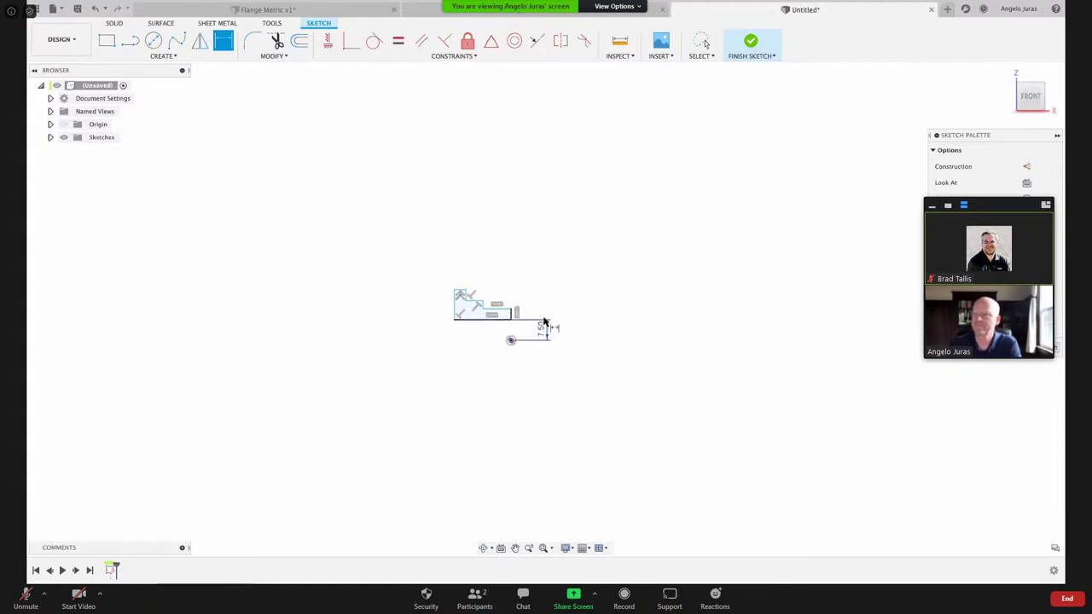
scroll(547, 325, "up", 4)
key("Escape")
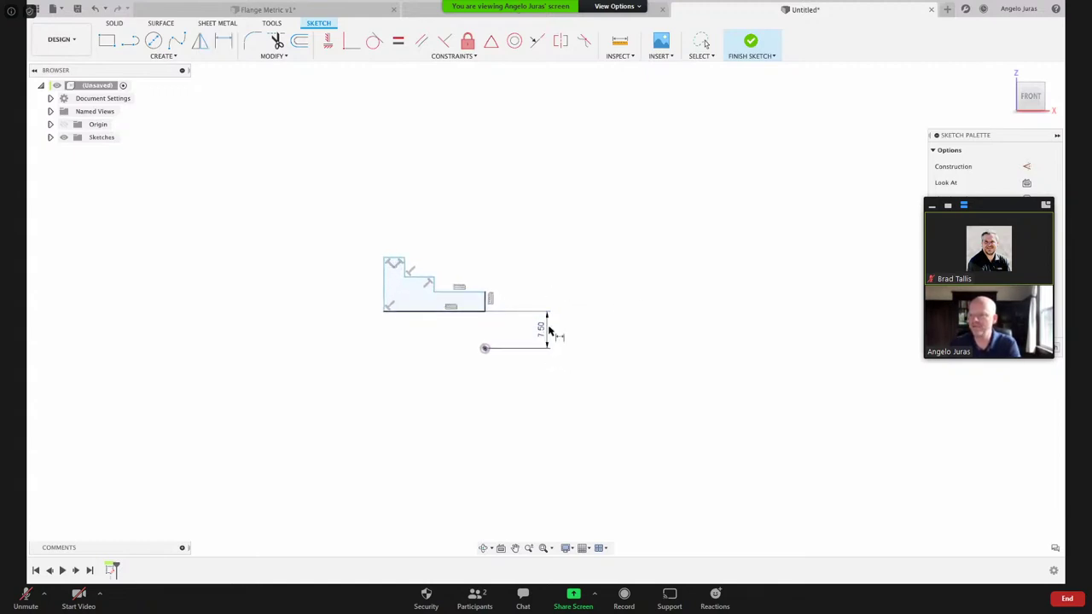
- Delete the 7.50 dimension and confirm the document units are mm in Document Settings
left_click(541, 329)
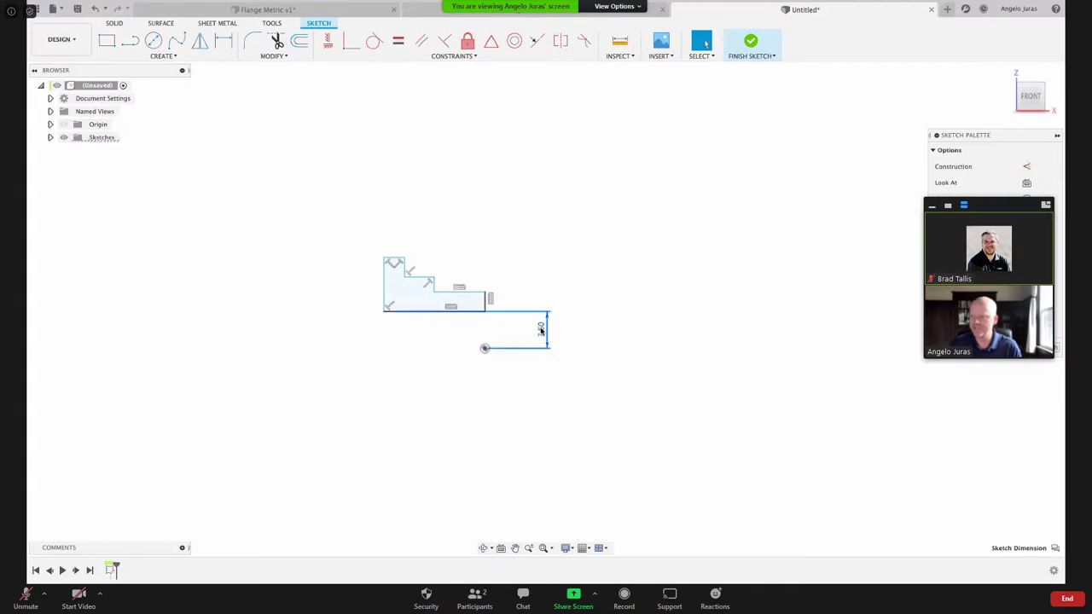
key("Delete")
scroll(398, 365, "up", 4)
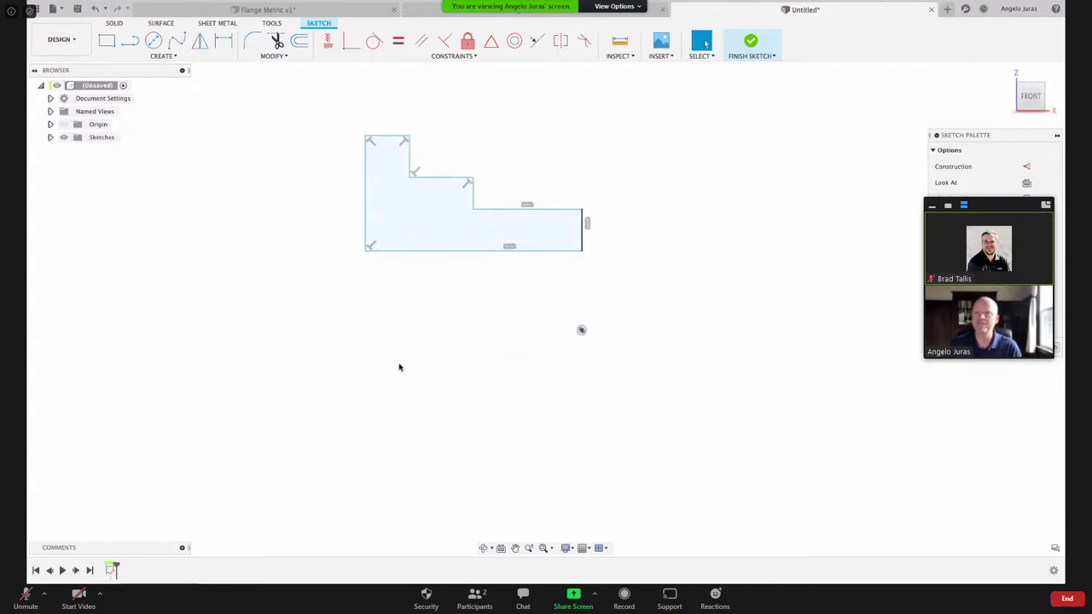
left_click(50, 99)
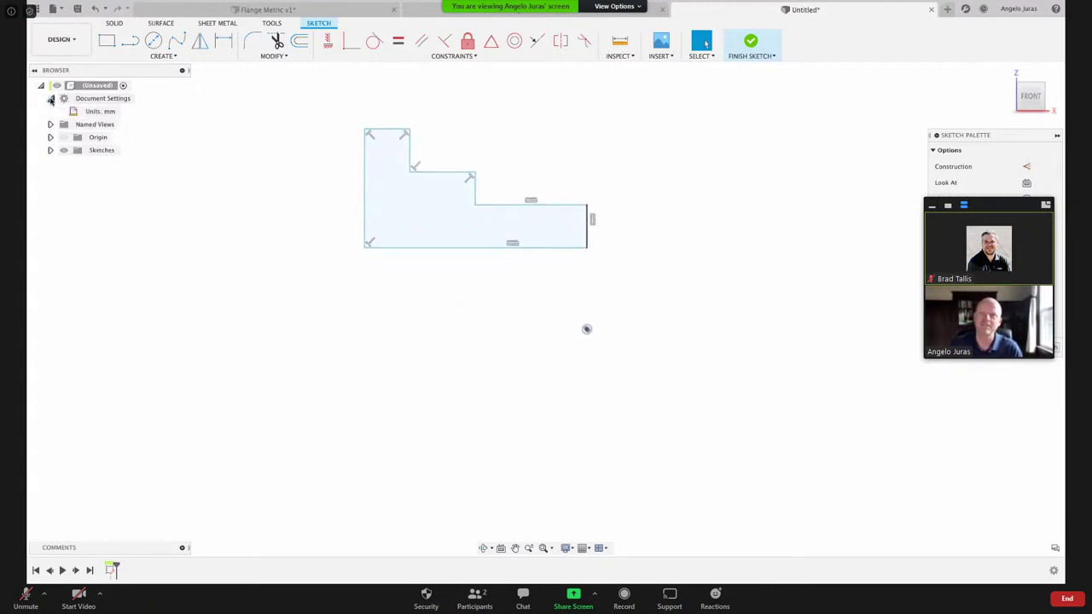
left_click(48, 99)
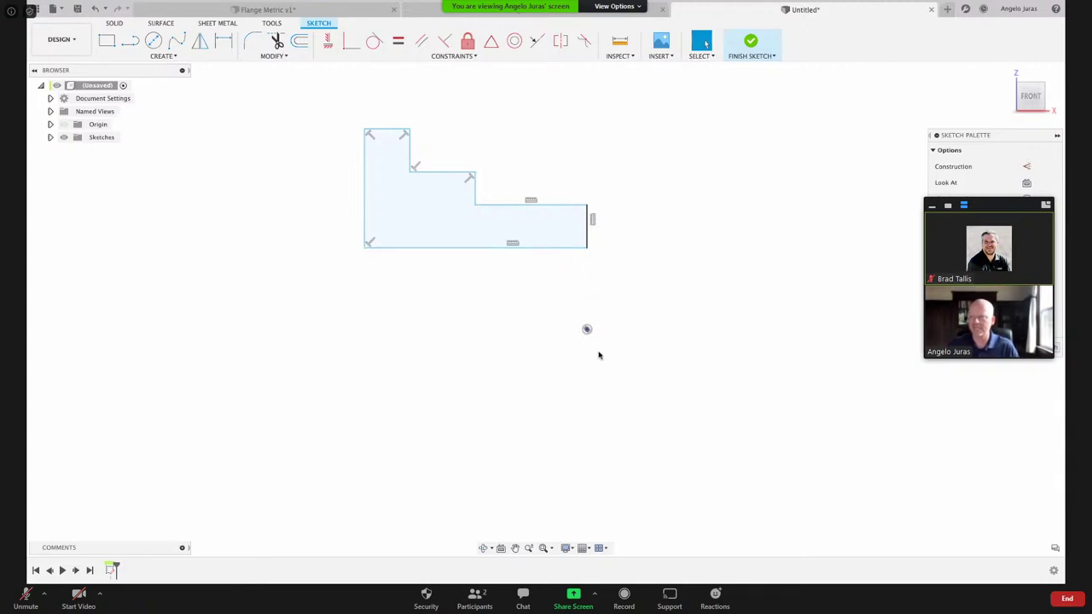
- Draw a horizontal line leftward from the origin and convert it to dashed construction geometry
key("l")
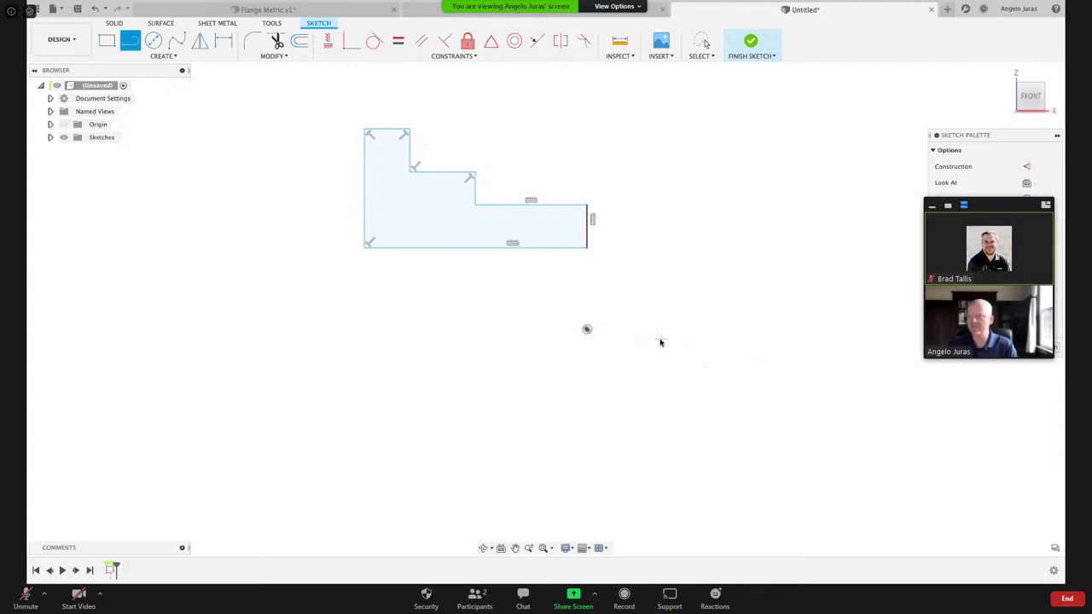
left_click(586, 329)
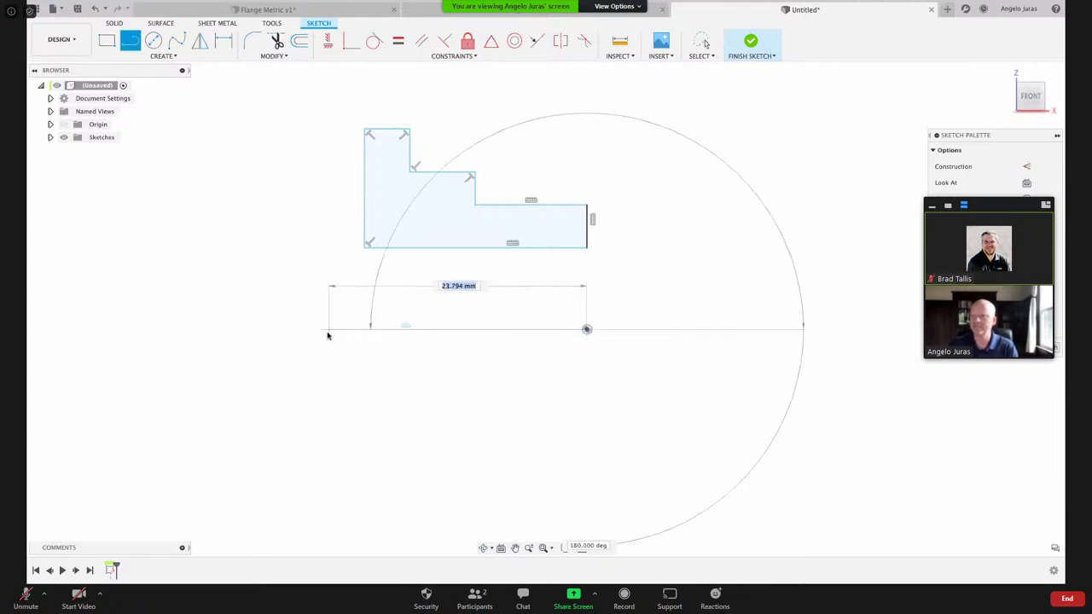
left_click(348, 333)
key("Escape")
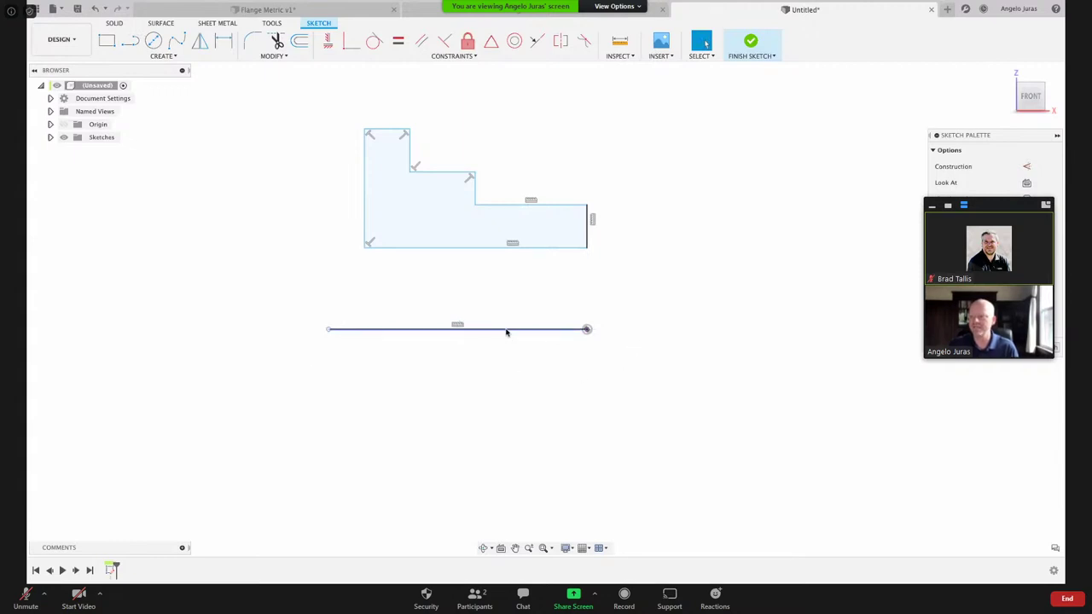
left_click(1028, 167)
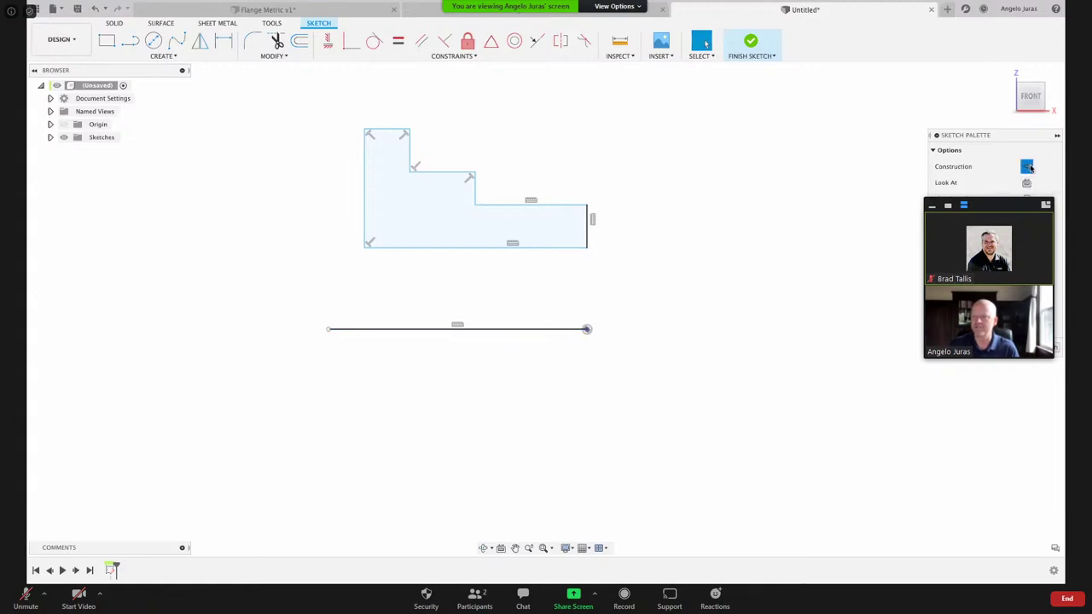
left_click(508, 330)
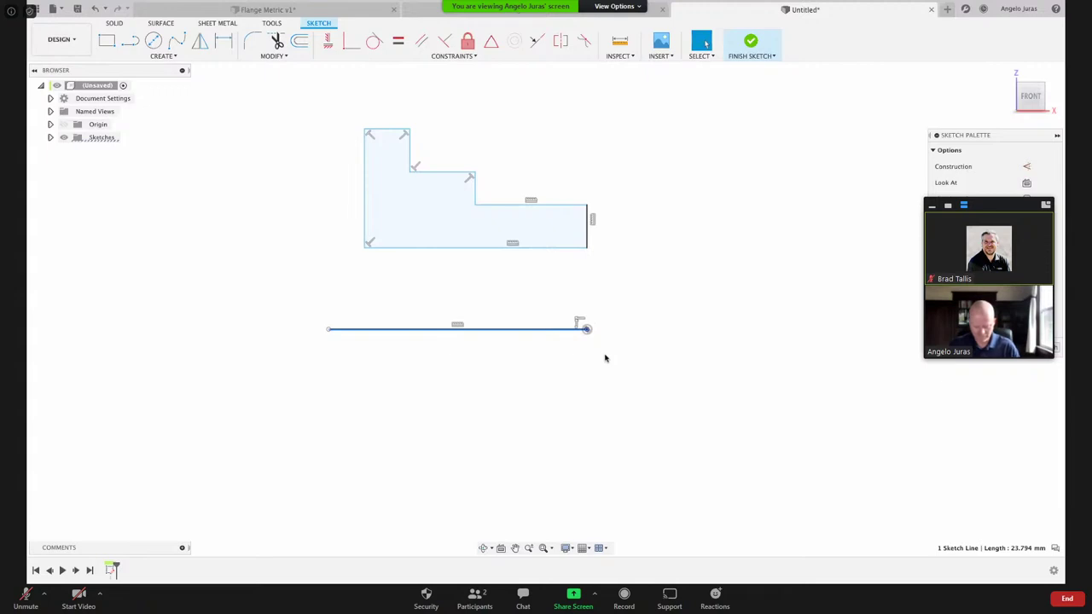
key("x")
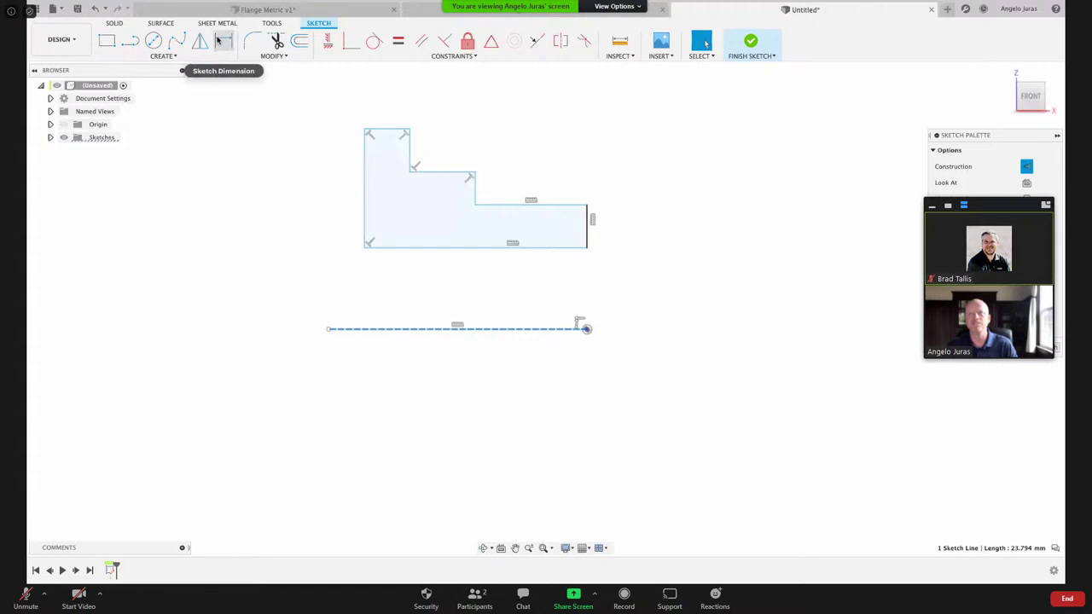
- Add a Ø15 mm diameter dimension between the construction centreline and the profile's bottom edge
left_click(223, 43)
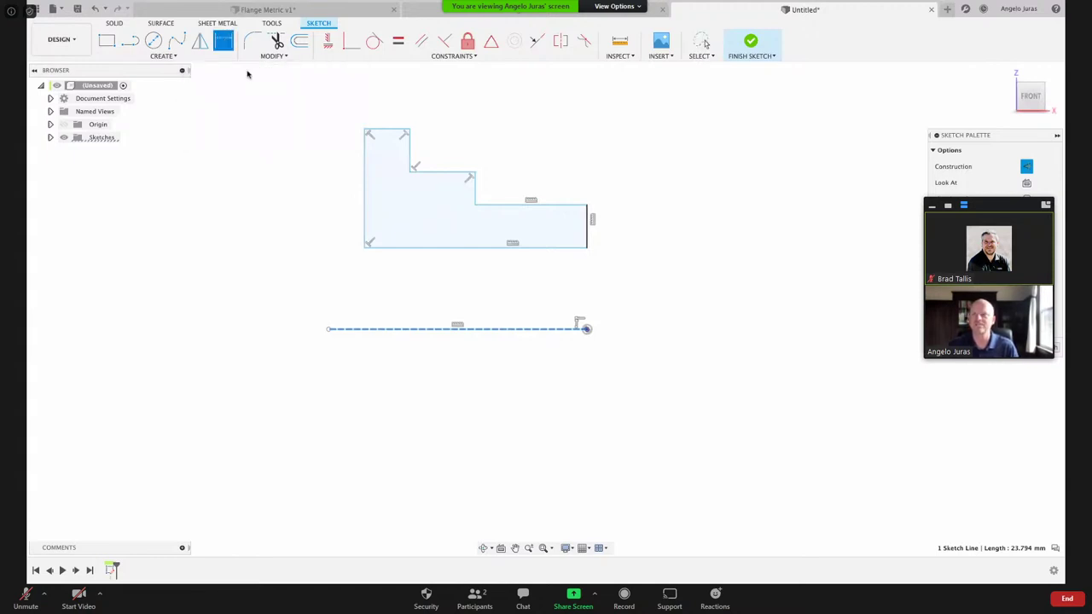
left_click(495, 330)
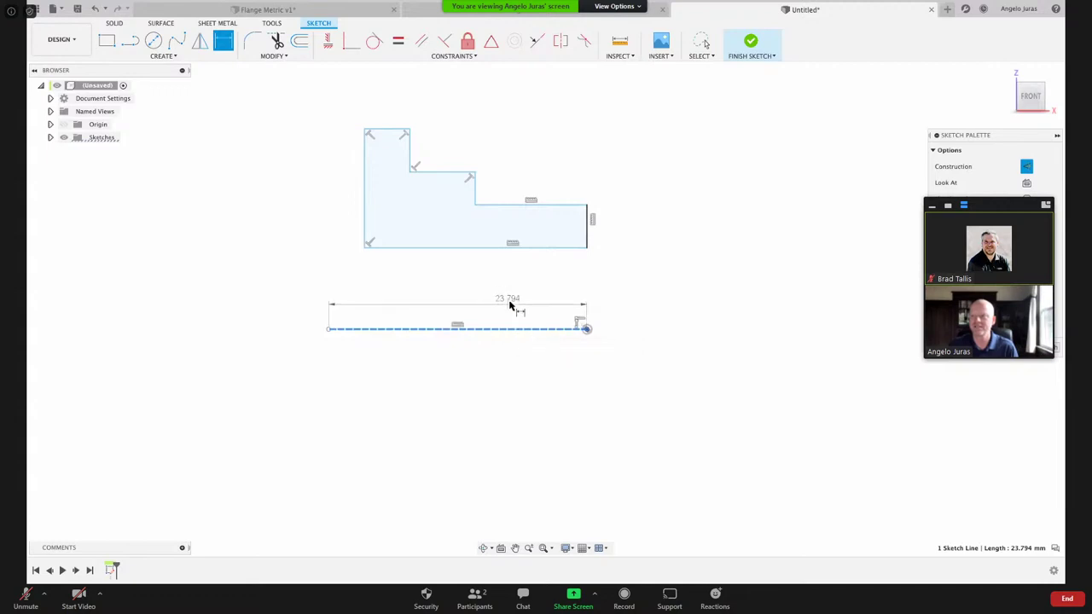
left_click(544, 249)
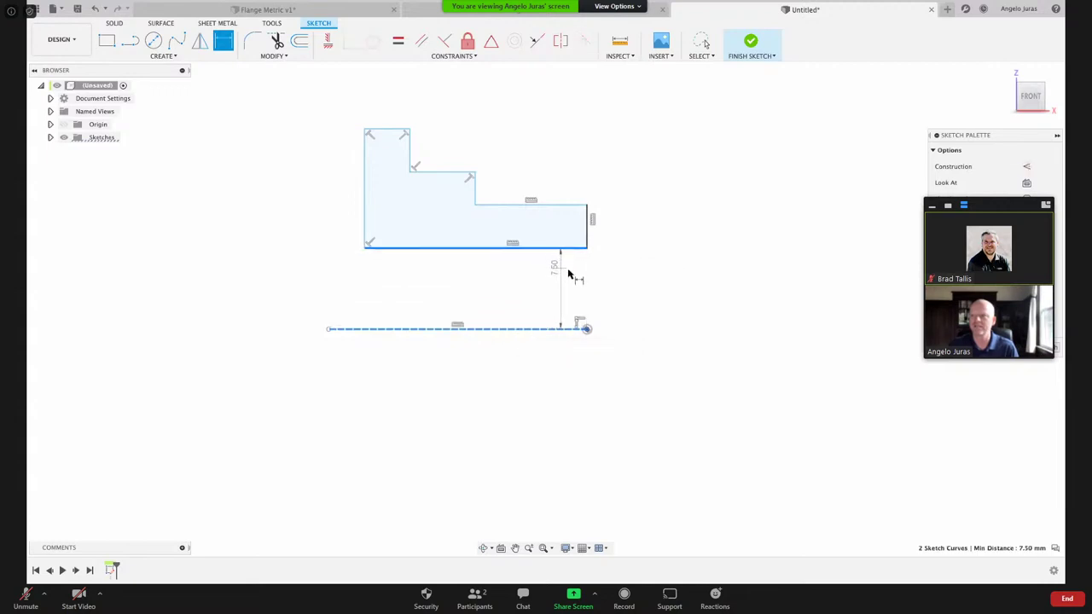
right_click(614, 293)
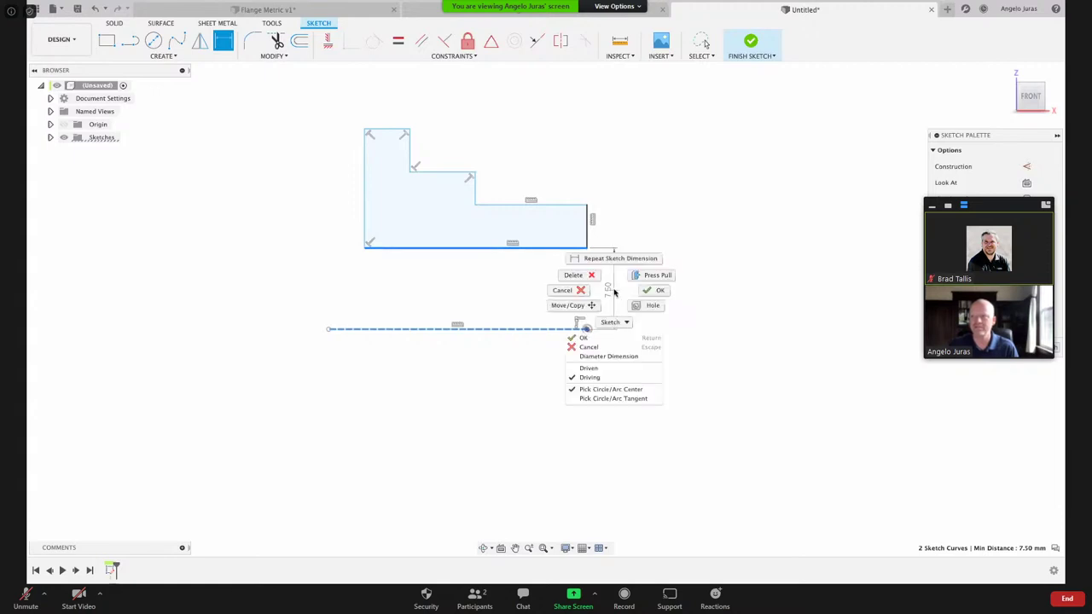
left_click(607, 356)
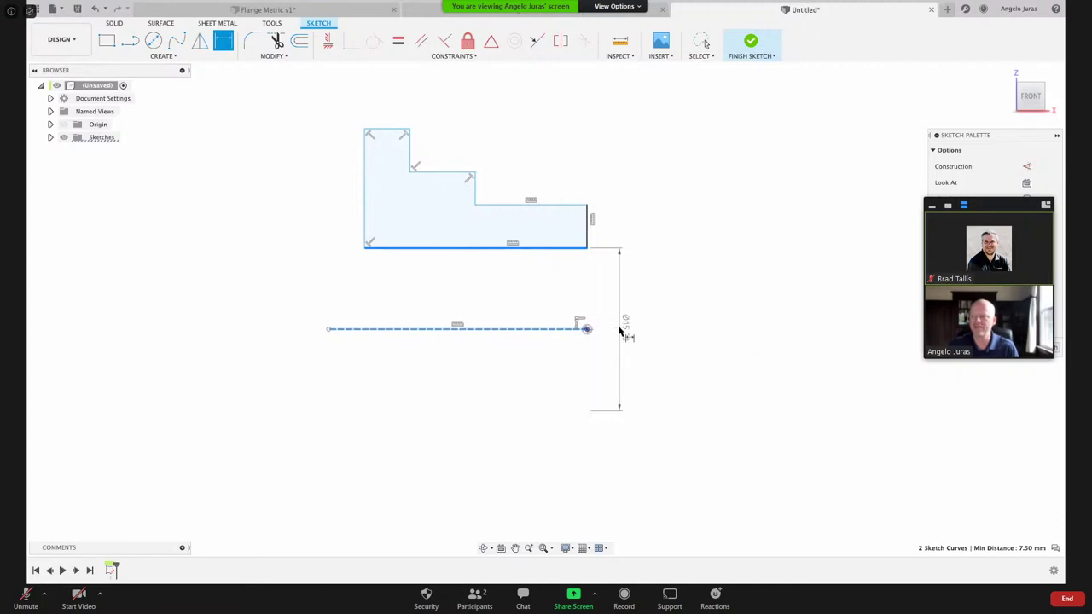
left_click(624, 332)
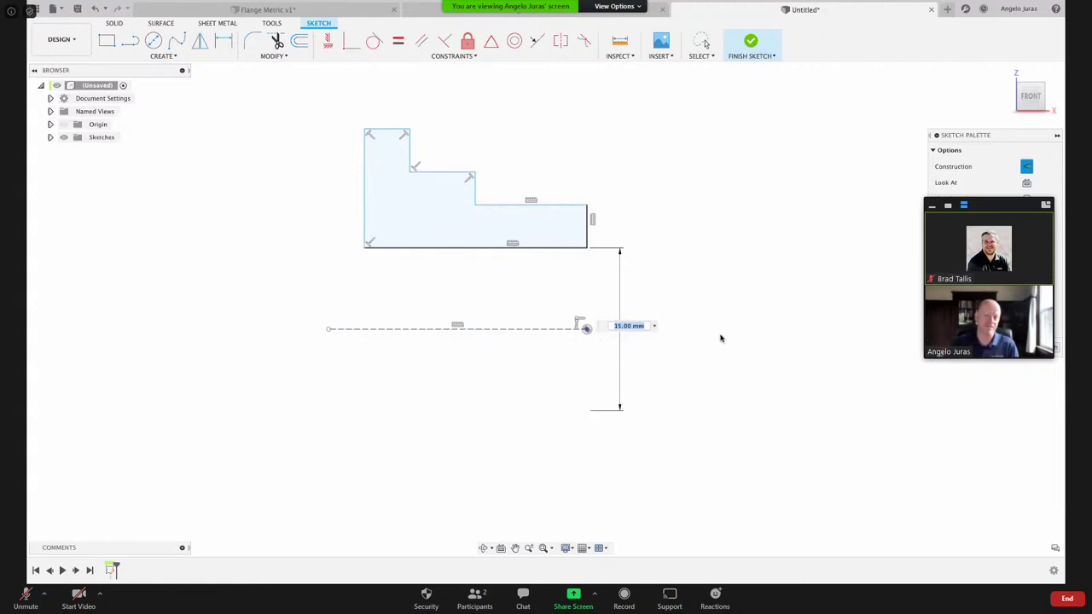
key("Return")
key("Escape")
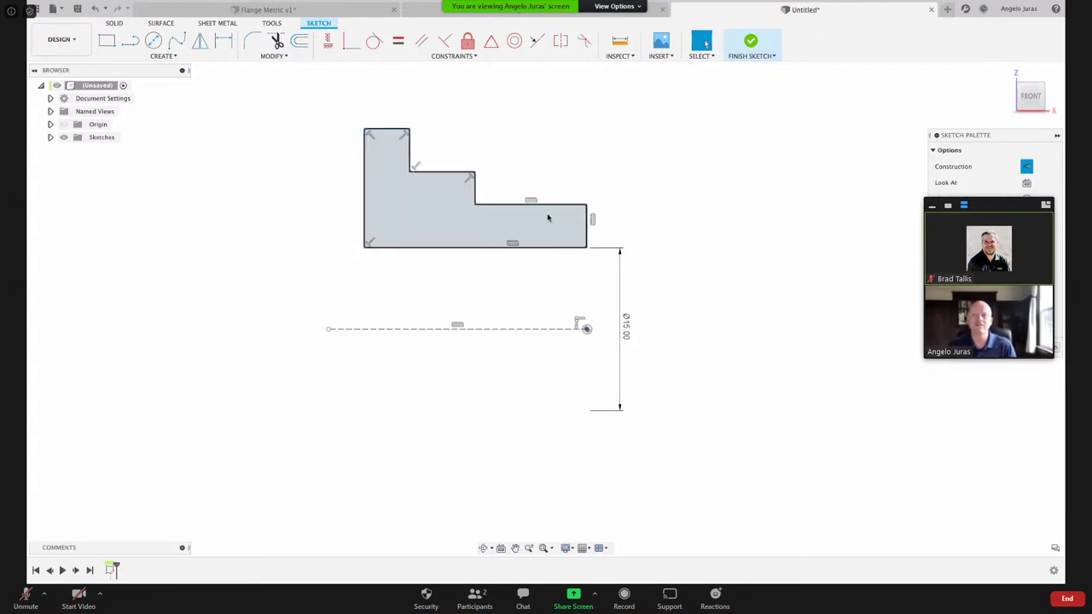
left_click(221, 41)
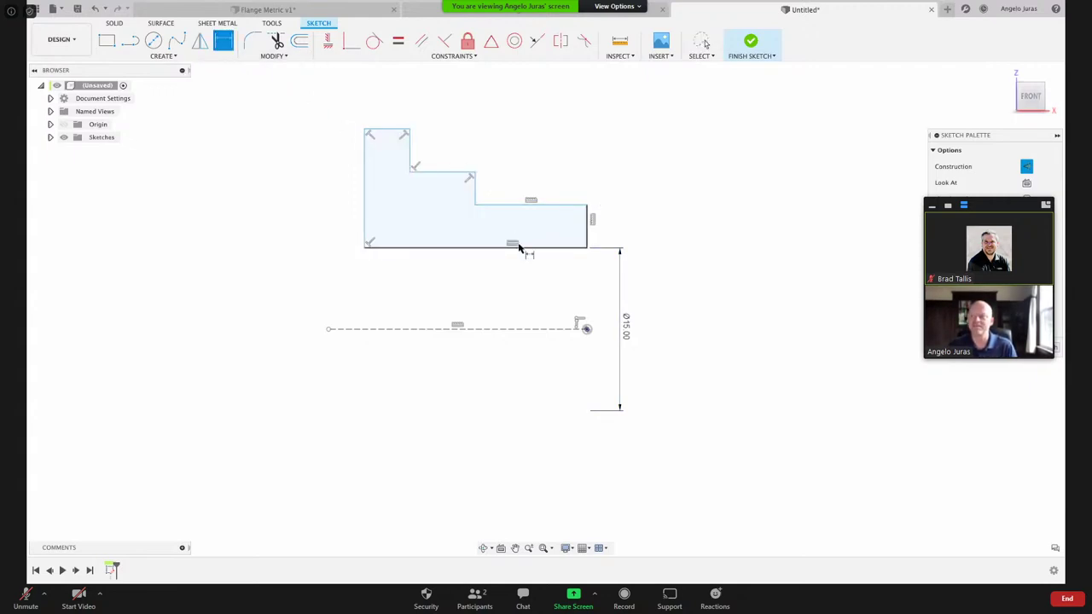
- Add a Ø30 diameter dimension from the step's top-right edge to the centreline
left_click(515, 205)
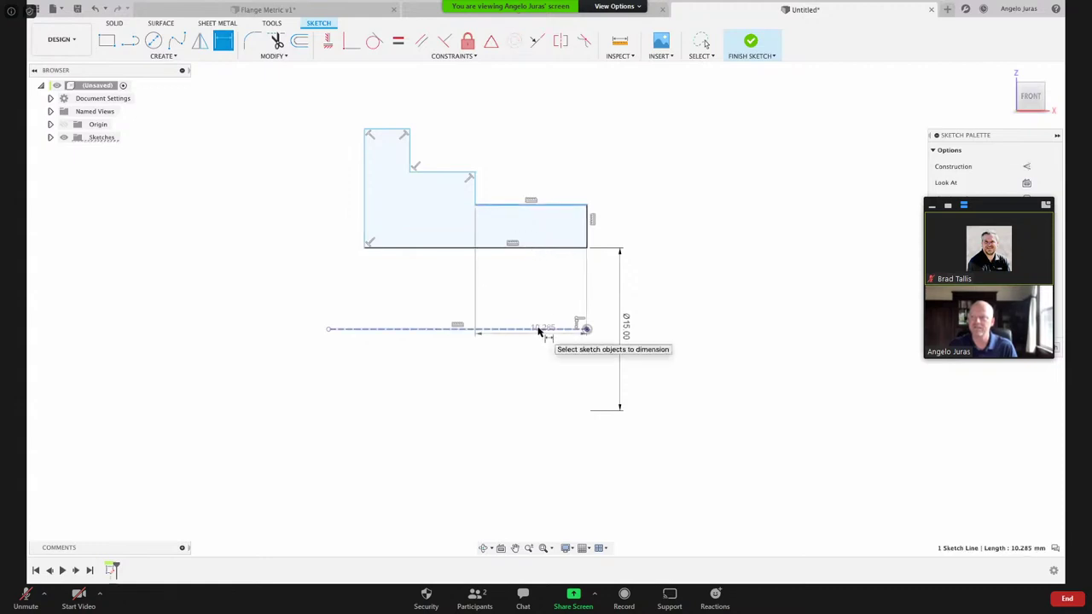
left_click(540, 330)
right_click(692, 322)
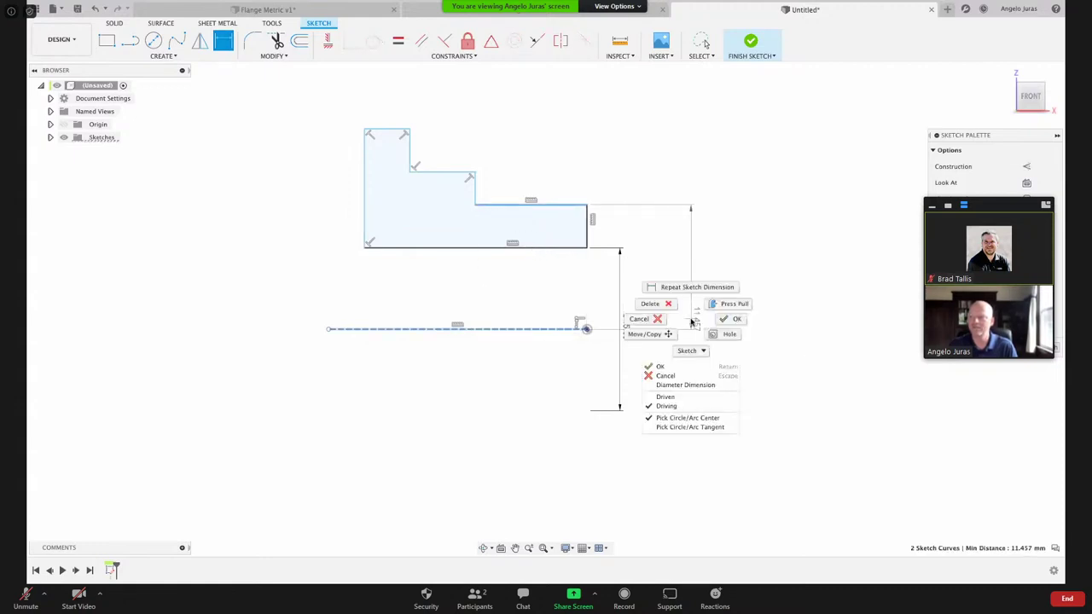
left_click(682, 386)
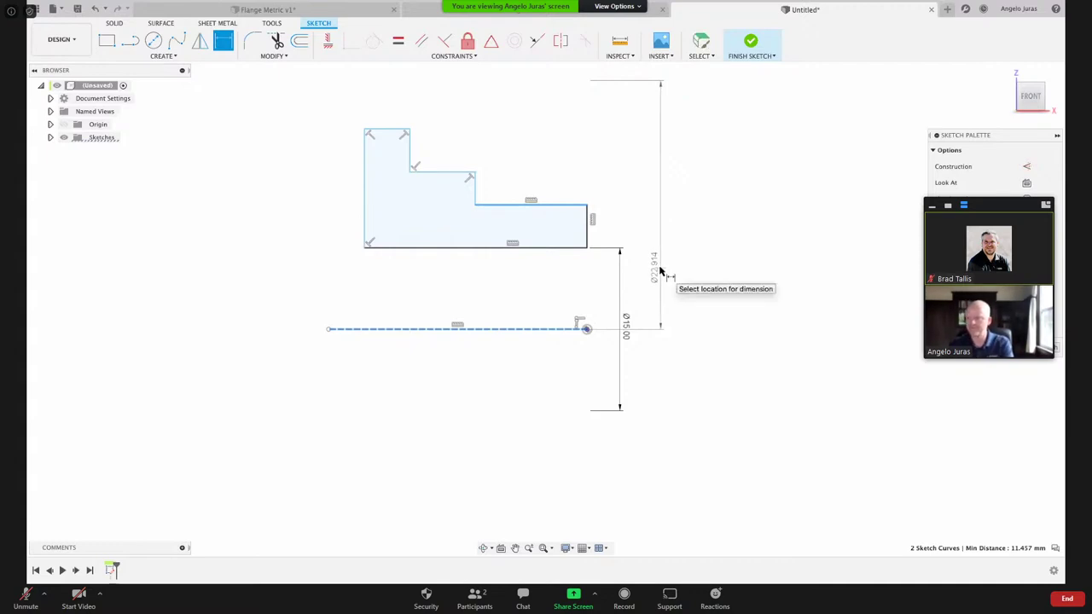
left_click(660, 271)
type("30")
key("Return")
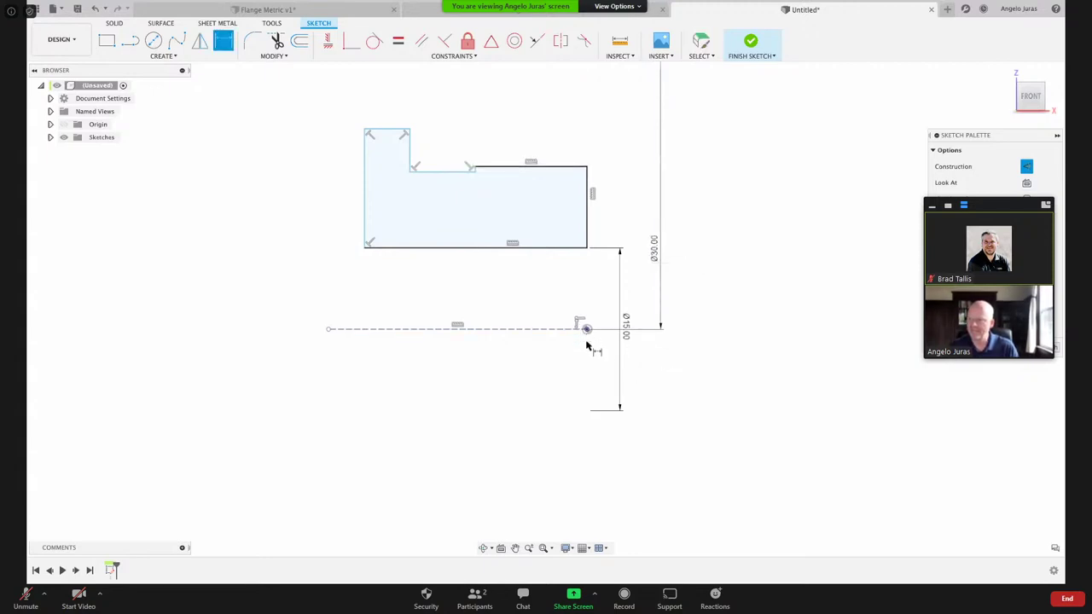
scroll(290, 454, "down", 4)
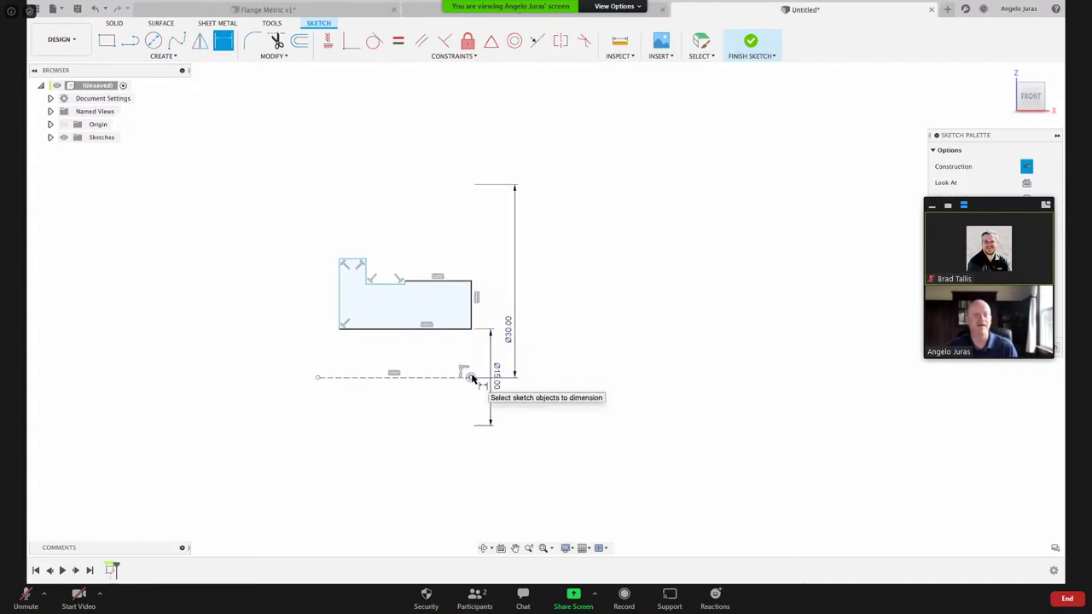
key("Escape")
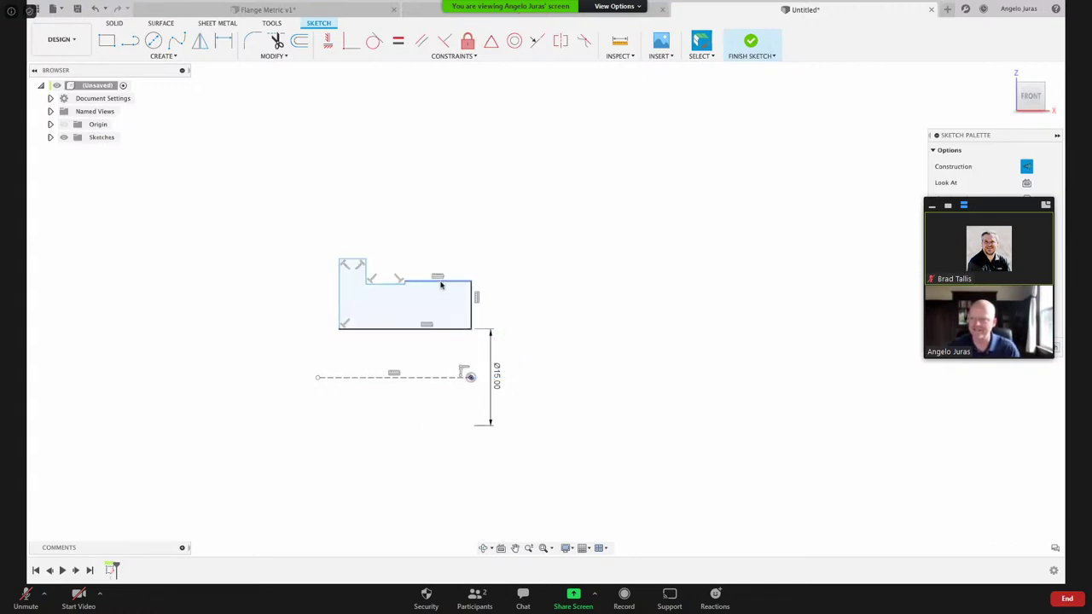
- Lower the top-right line and re-dimension it as a Ø30 diameter about the centreline
left_click_drag(438, 280, 440, 299)
left_click(430, 401)
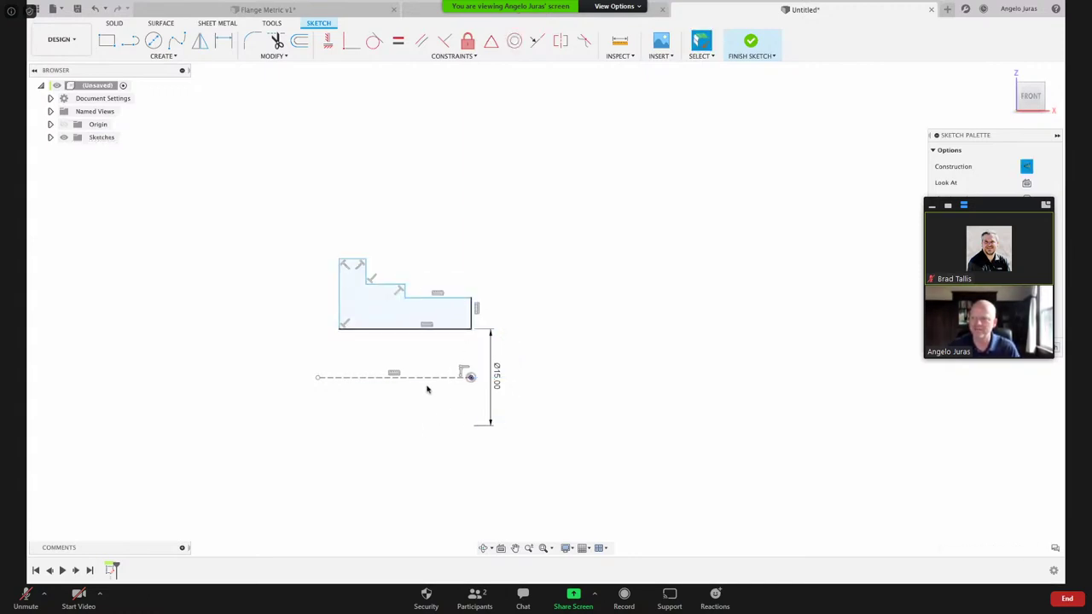
key("d")
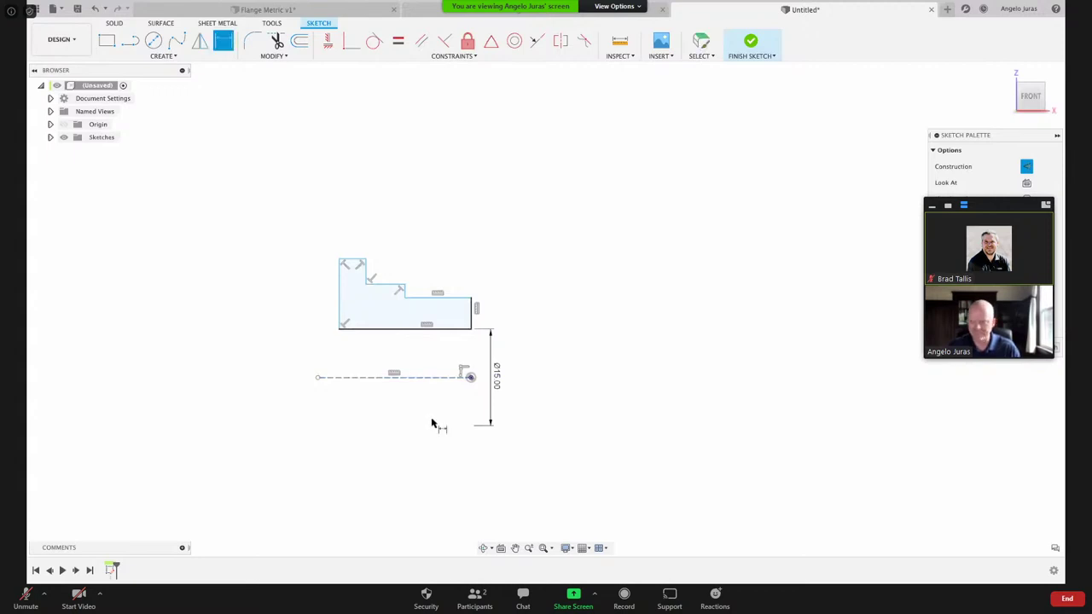
left_click(422, 377)
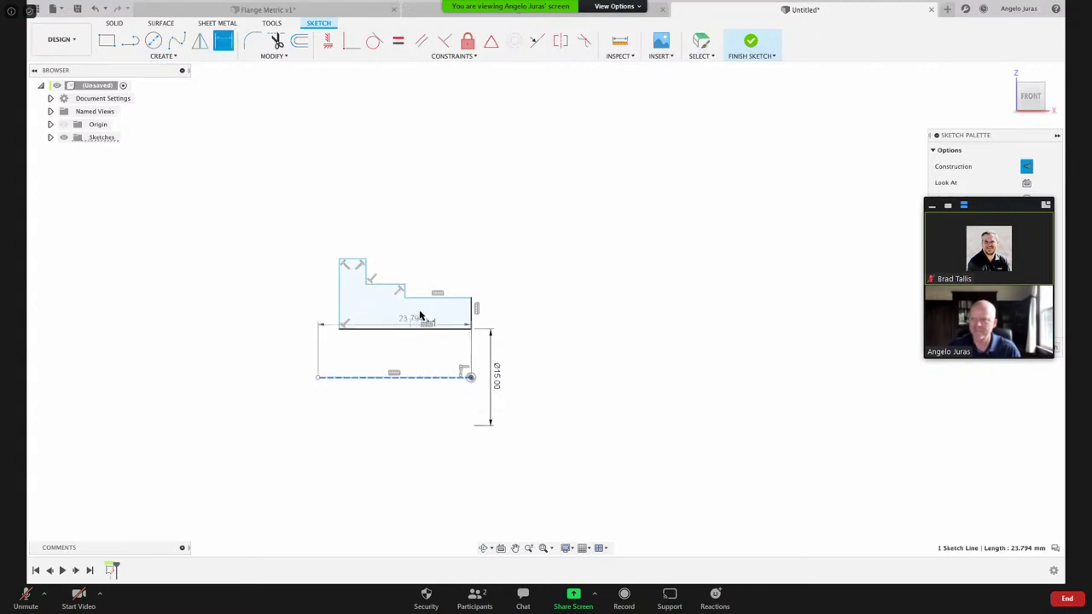
left_click(419, 299)
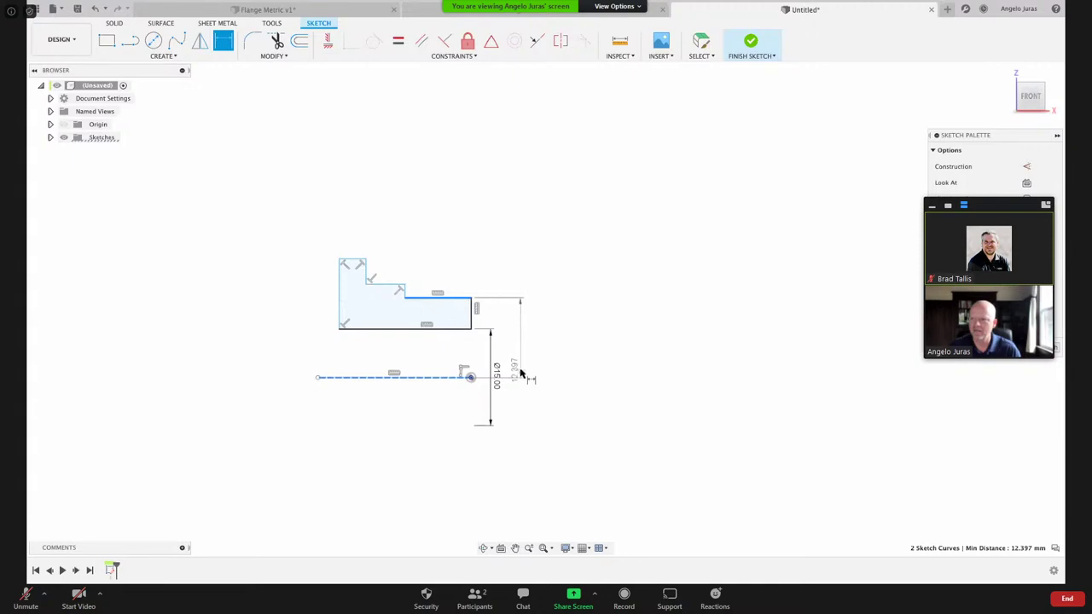
right_click(523, 366)
left_click(541, 428)
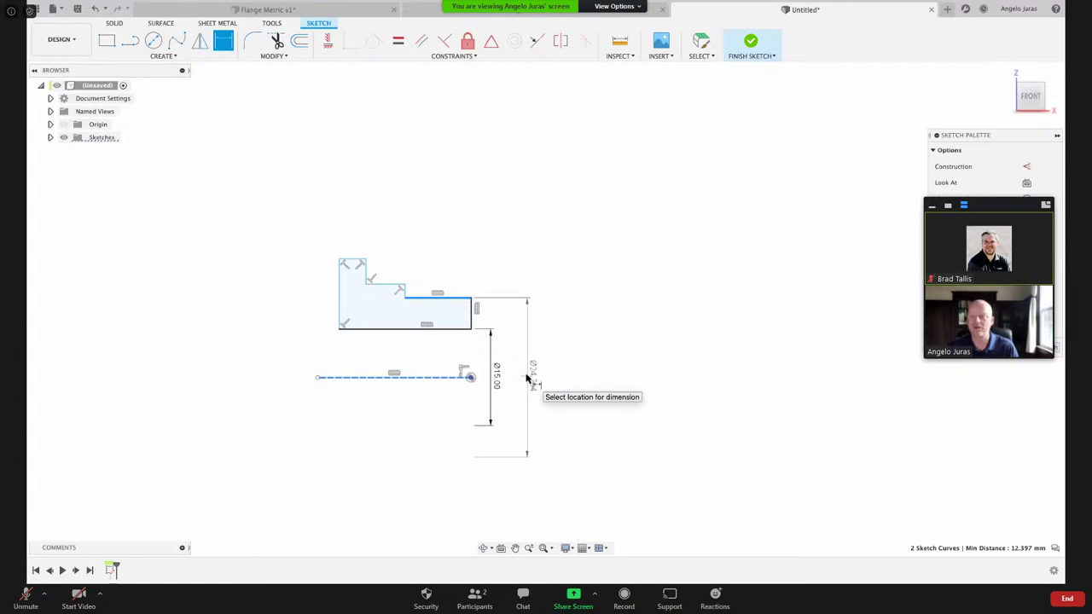
left_click(527, 379)
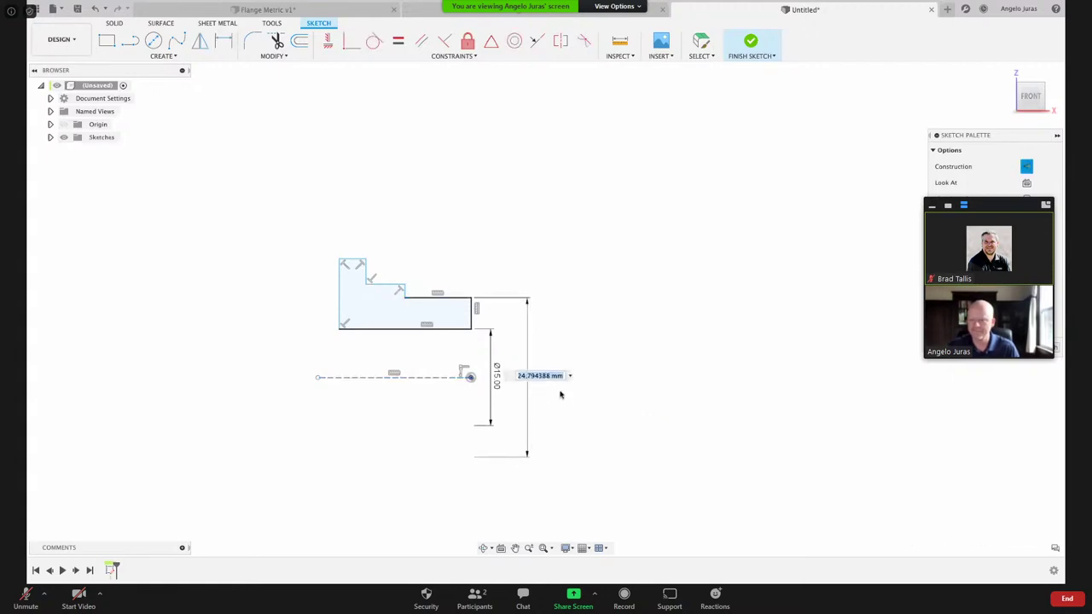
type("30")
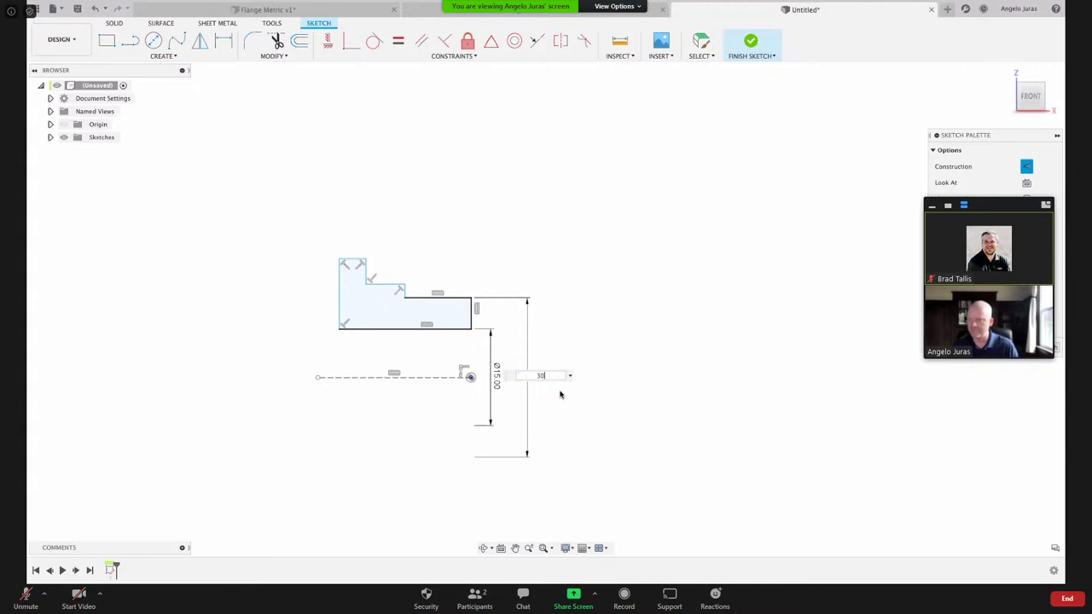
key("Return")
- Raise the notch and middle step lines, then abandon a first diameter dimension attempt
key("Escape")
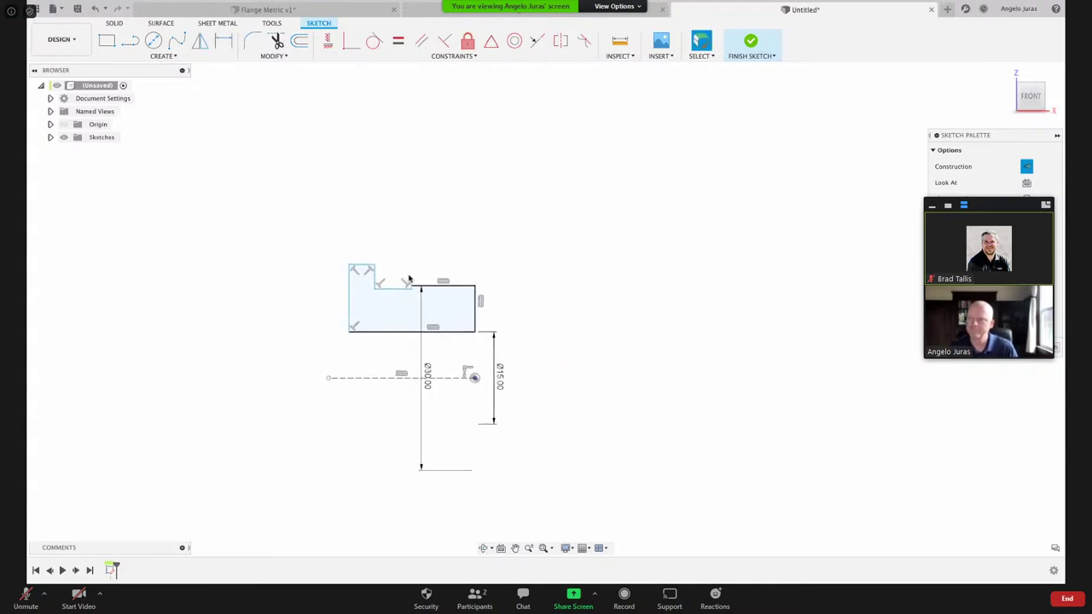
mouse_move(386, 292)
left_mouse_down()
mouse_move(362, 270)
mouse_move(361, 231)
left_mouse_up()
left_click_drag(402, 279, 403, 258)
left_click(428, 296)
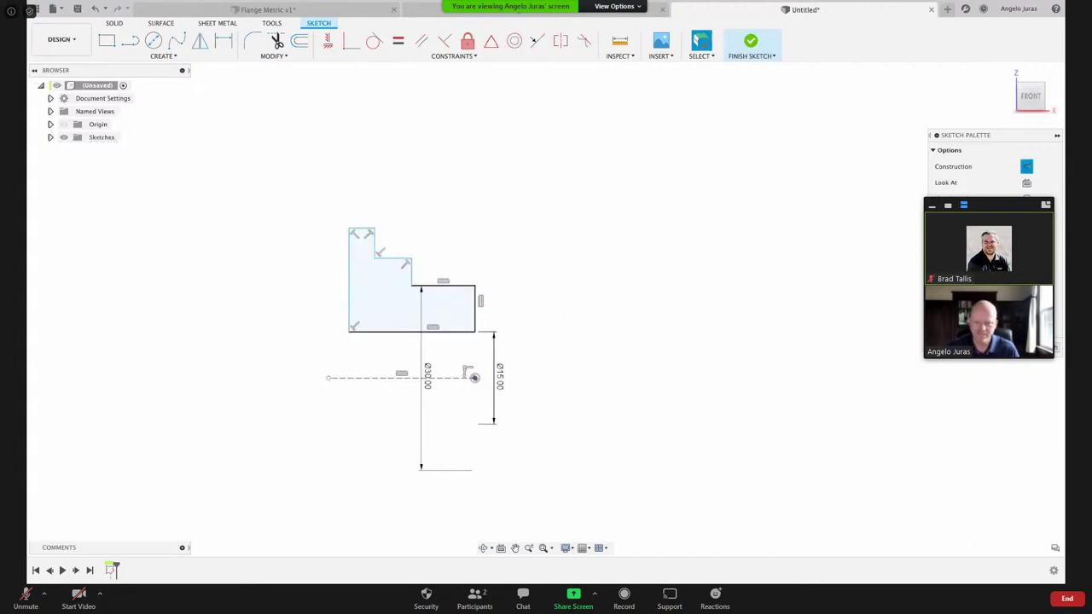
left_click(393, 259)
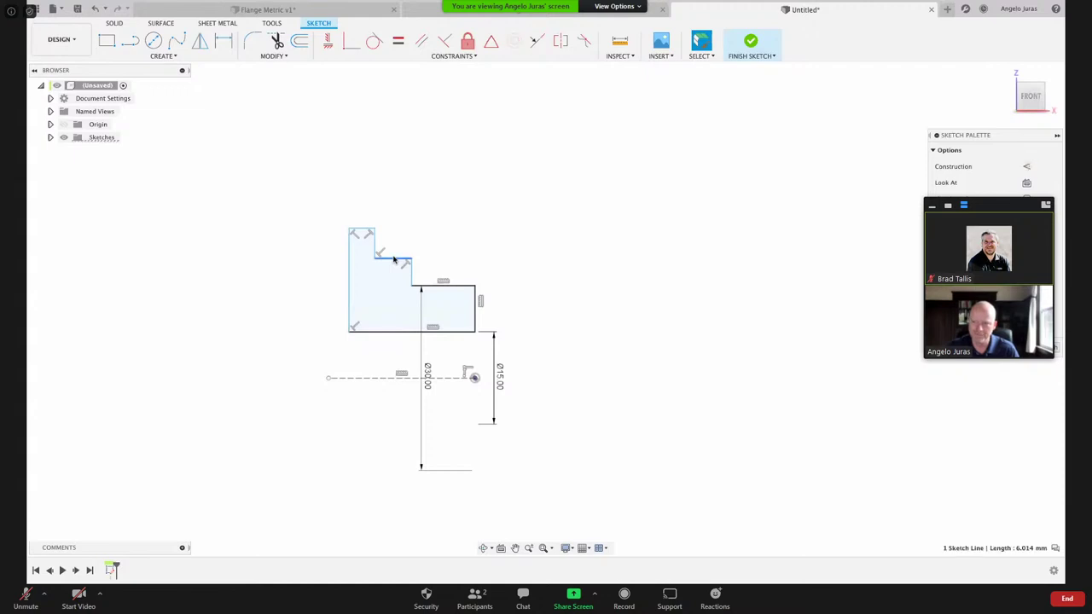
key("d")
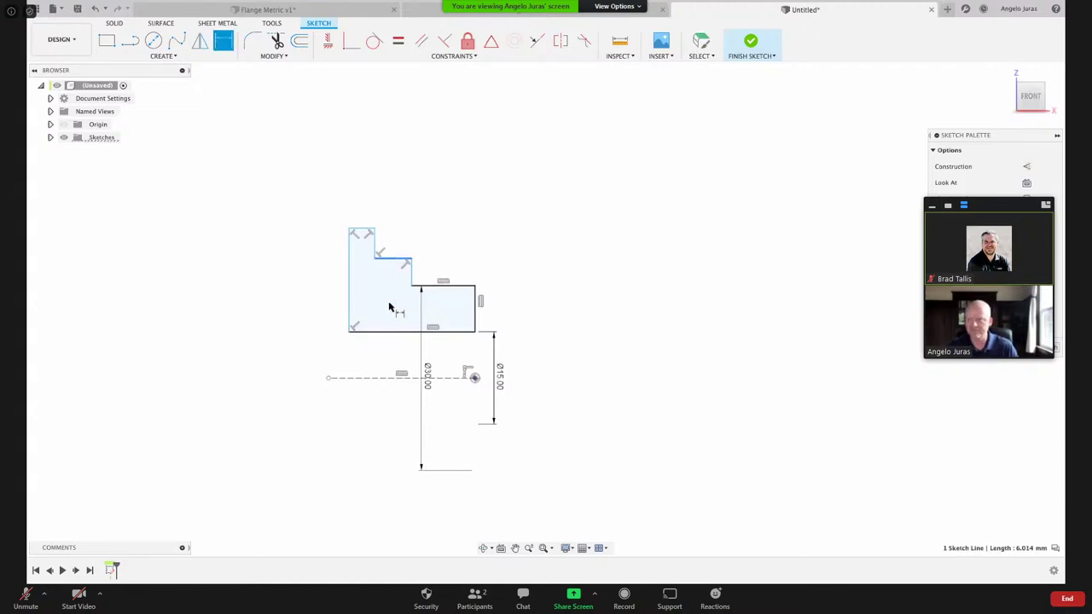
left_click(380, 378)
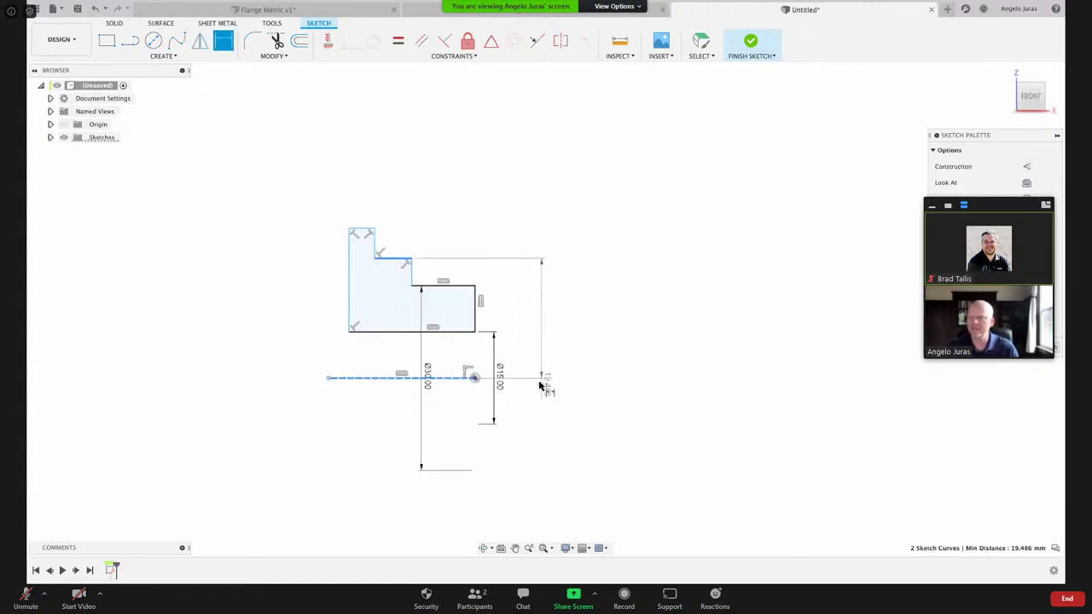
right_click(542, 376)
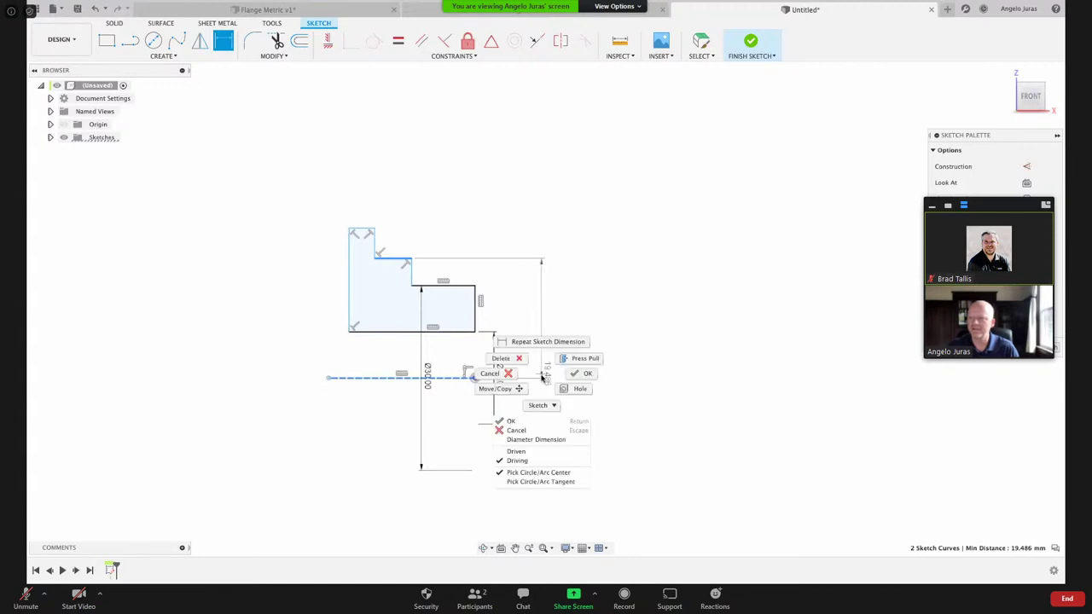
left_click(540, 441)
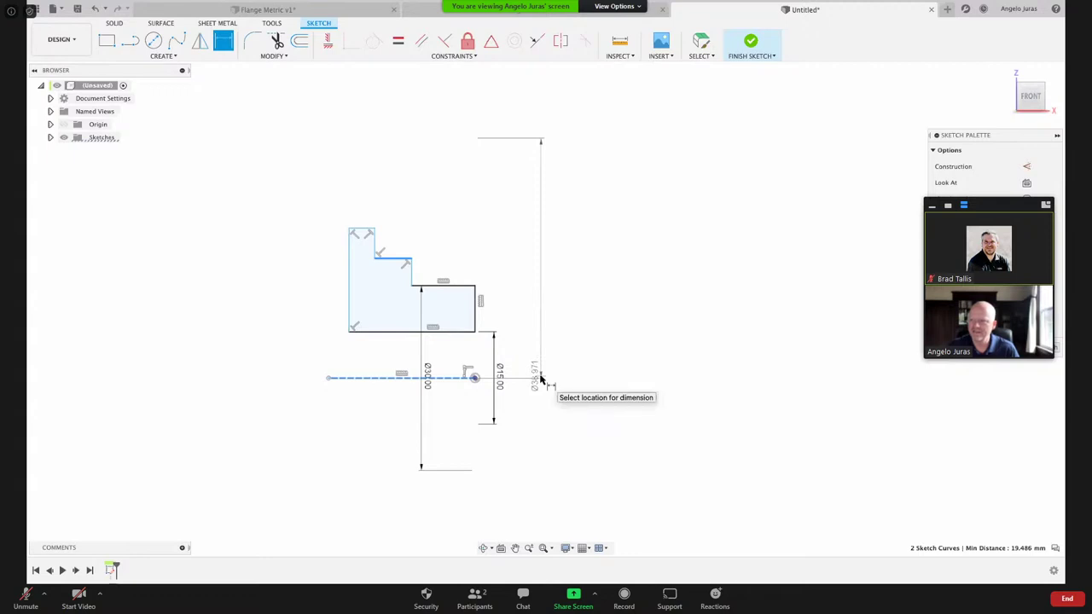
key("Escape")
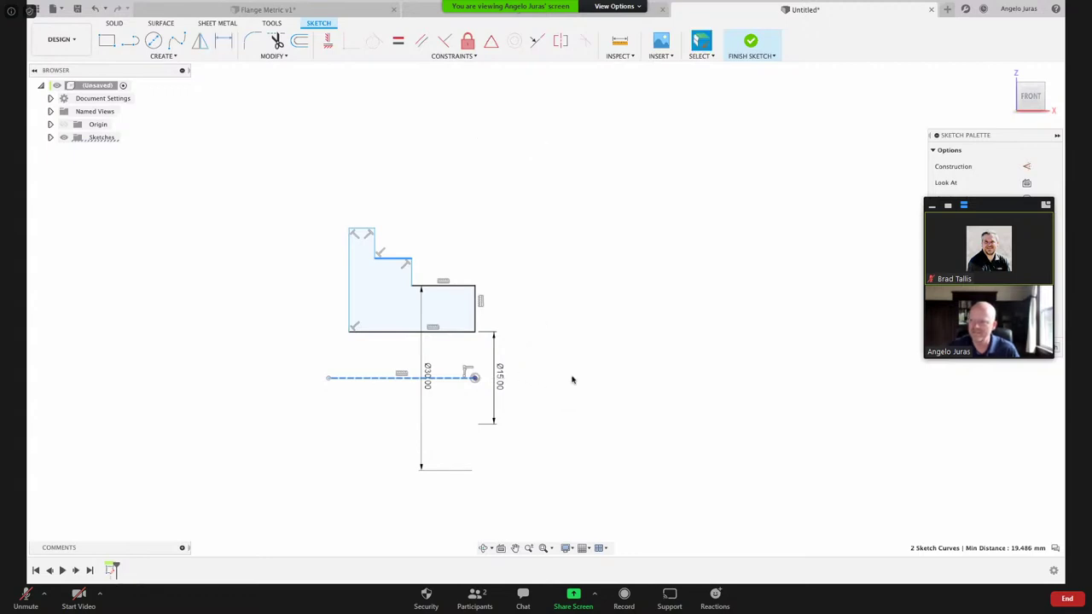
key("Escape")
- Dimension the middle step as a Ø45 mm diameter about the centerline
key("d")
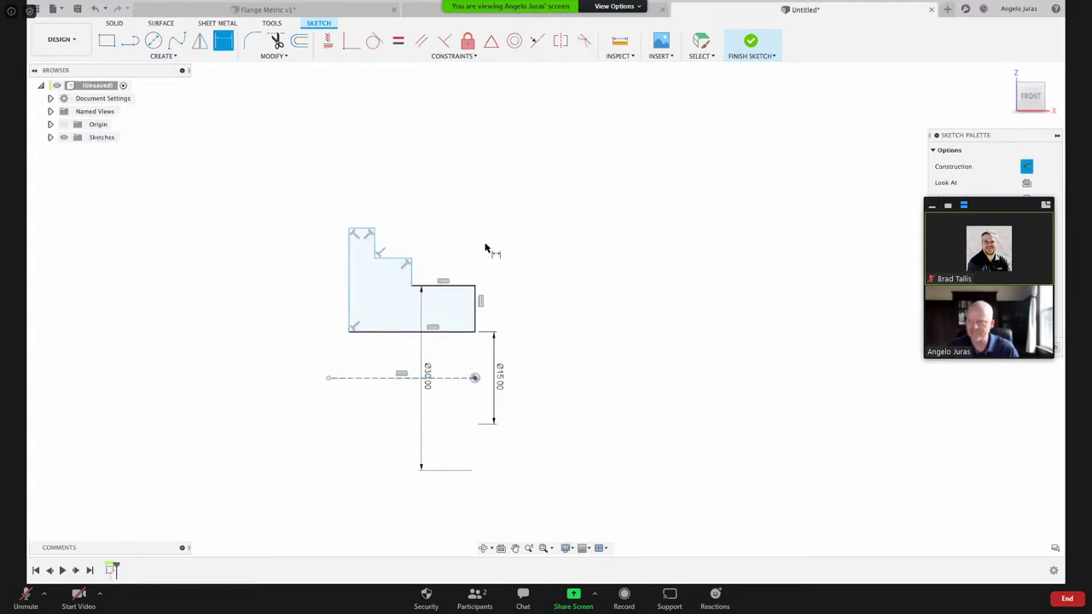
left_click(377, 378)
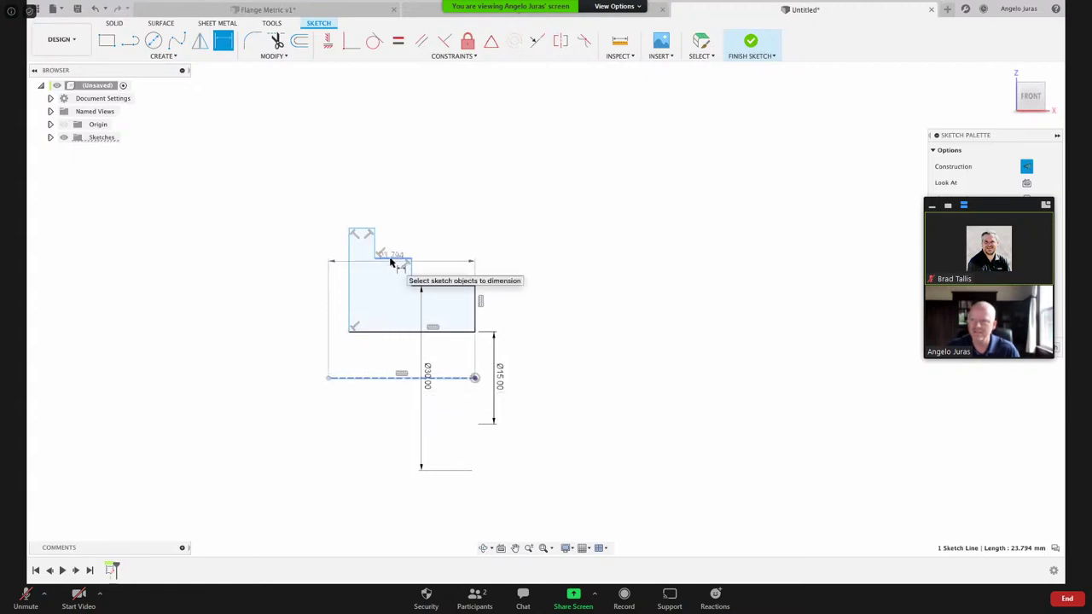
left_click(390, 262)
right_click(510, 356)
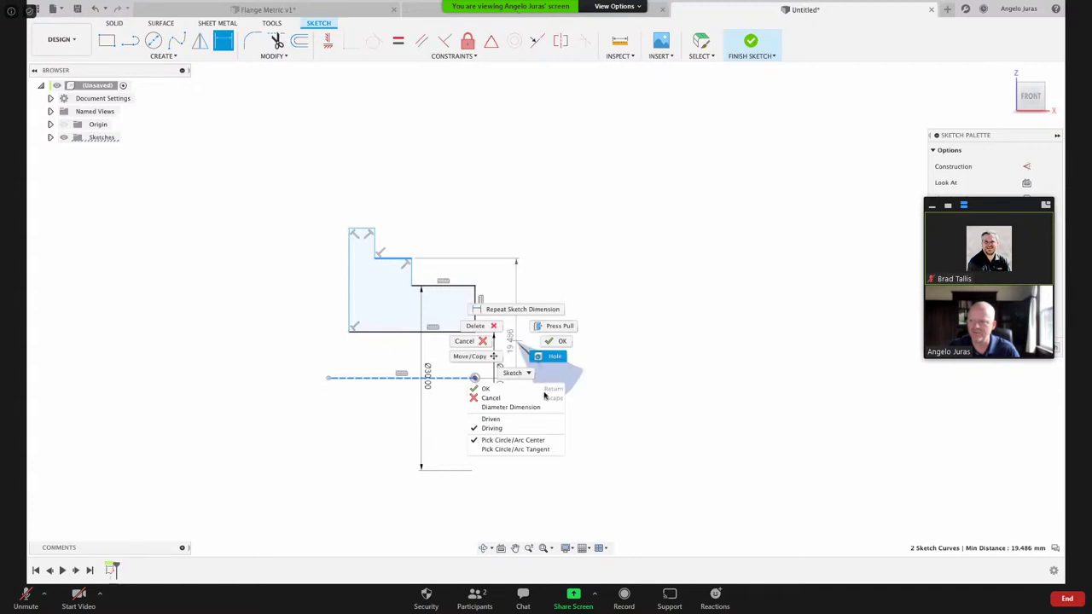
left_click(526, 407)
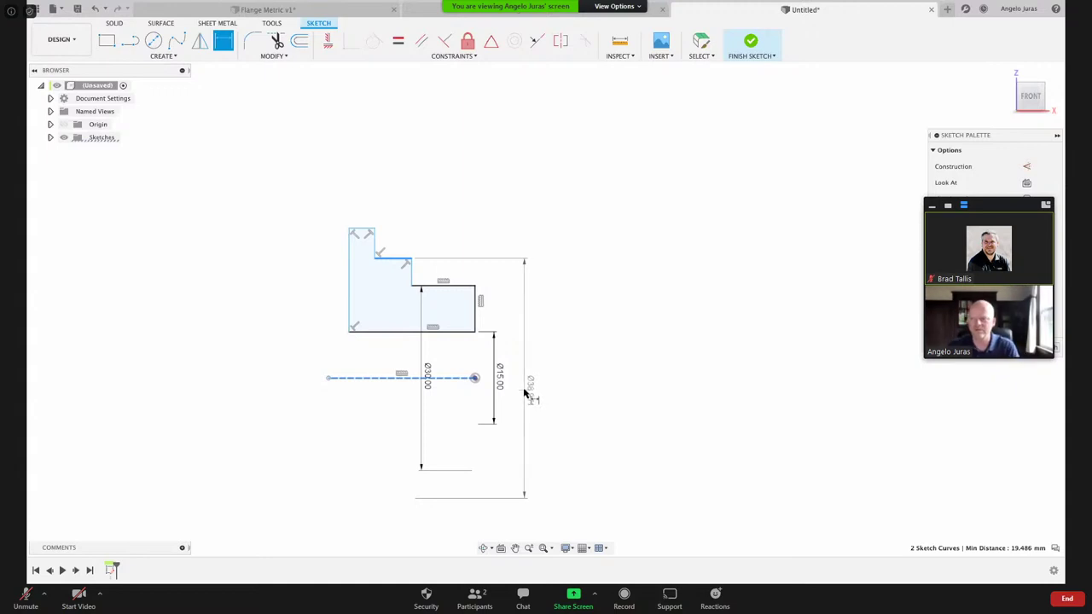
left_click(524, 385)
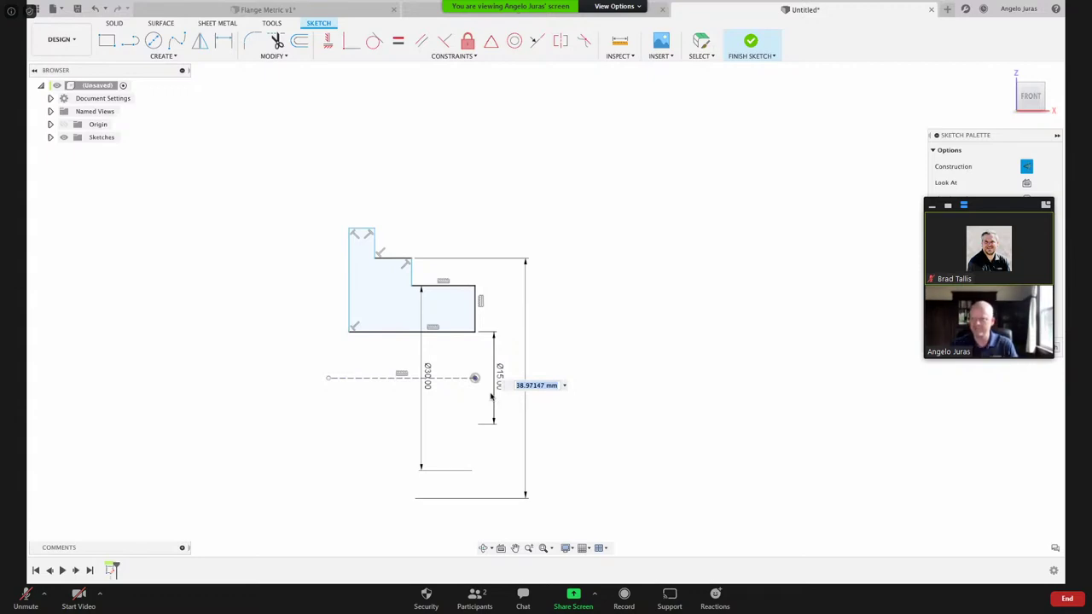
type("45")
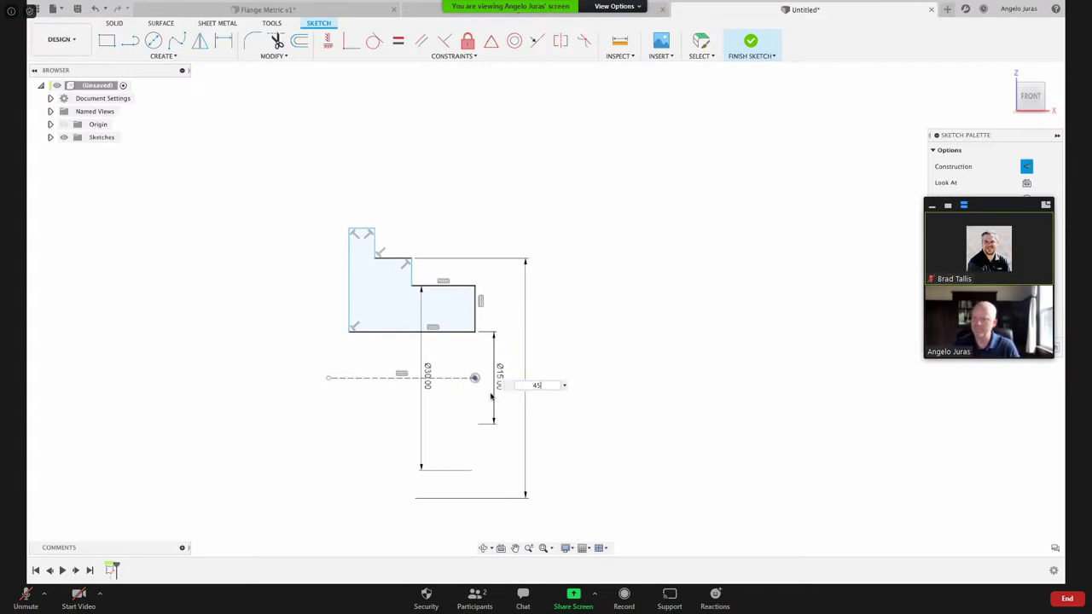
key("Return")
key("Escape")
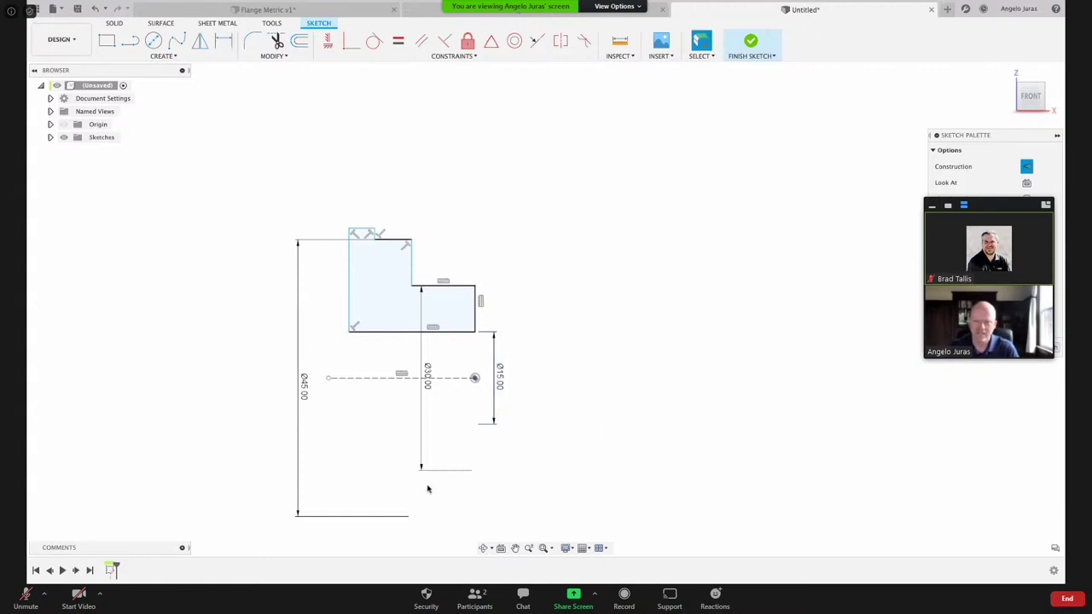
- Raise the top edge and dimension it as a Ø60 mm outer diameter about the centerline
left_click_drag(365, 232, 361, 219)
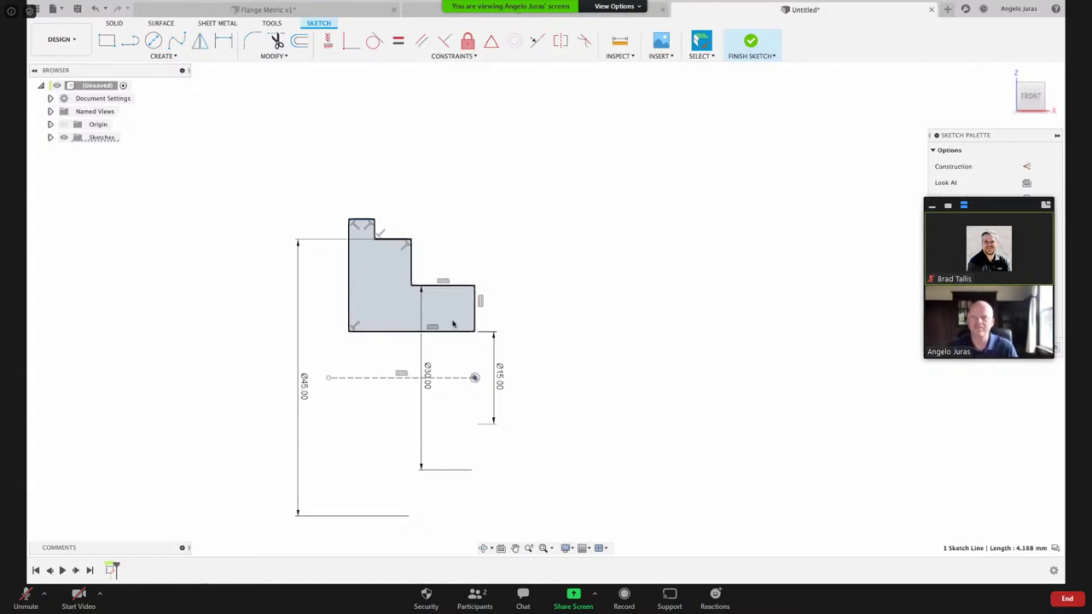
key("d")
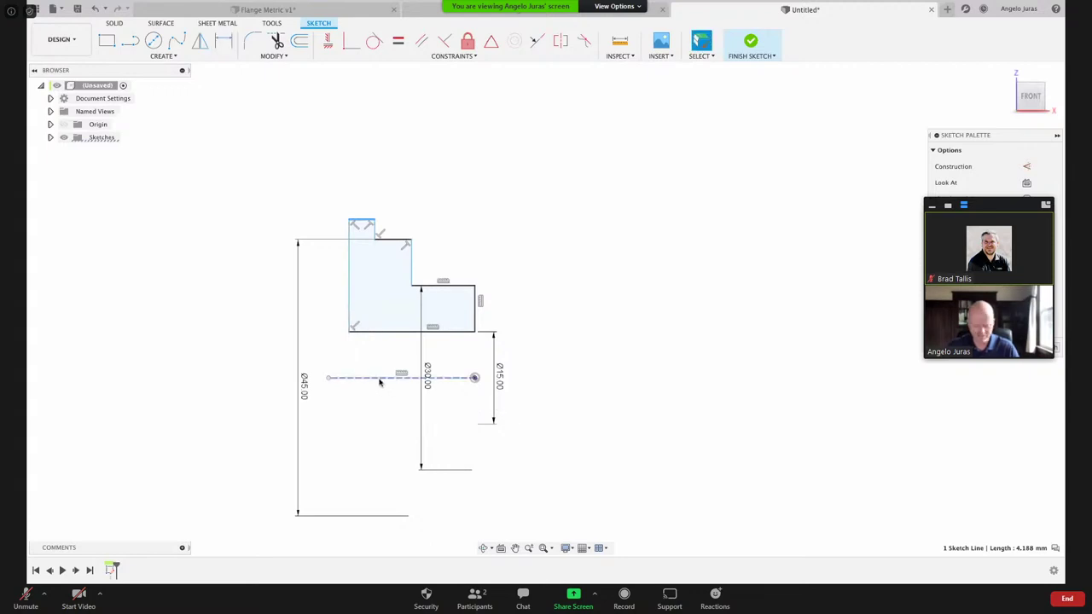
key("d")
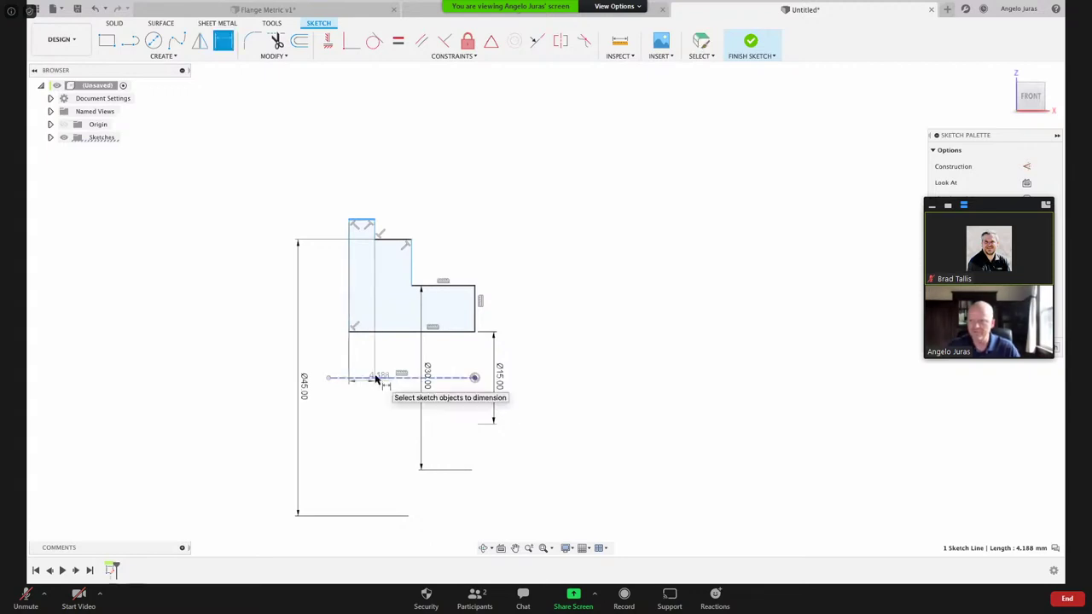
key("Escape")
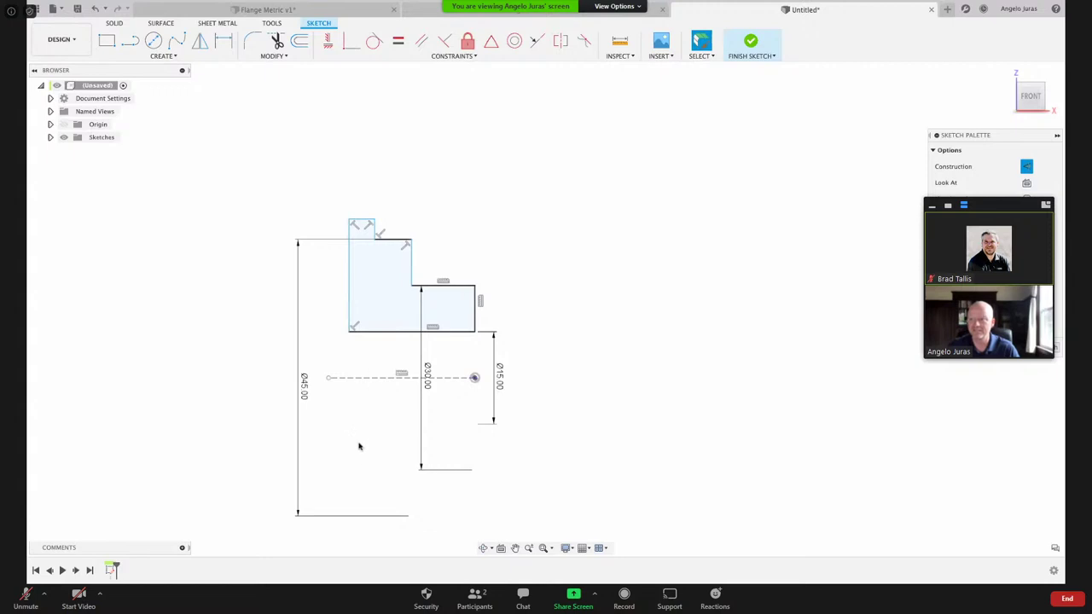
key("d")
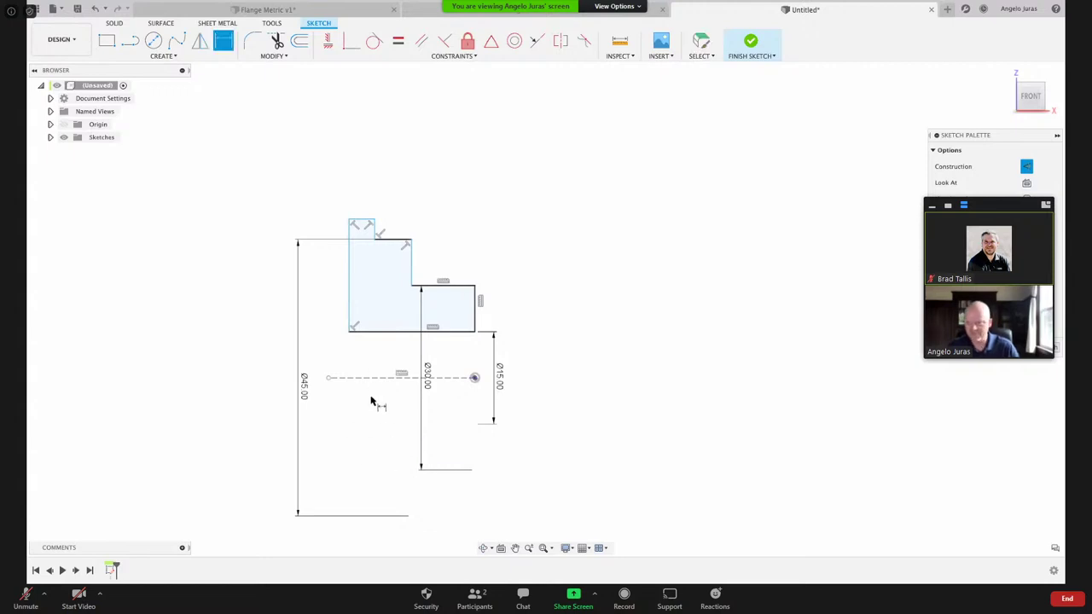
left_click(371, 377)
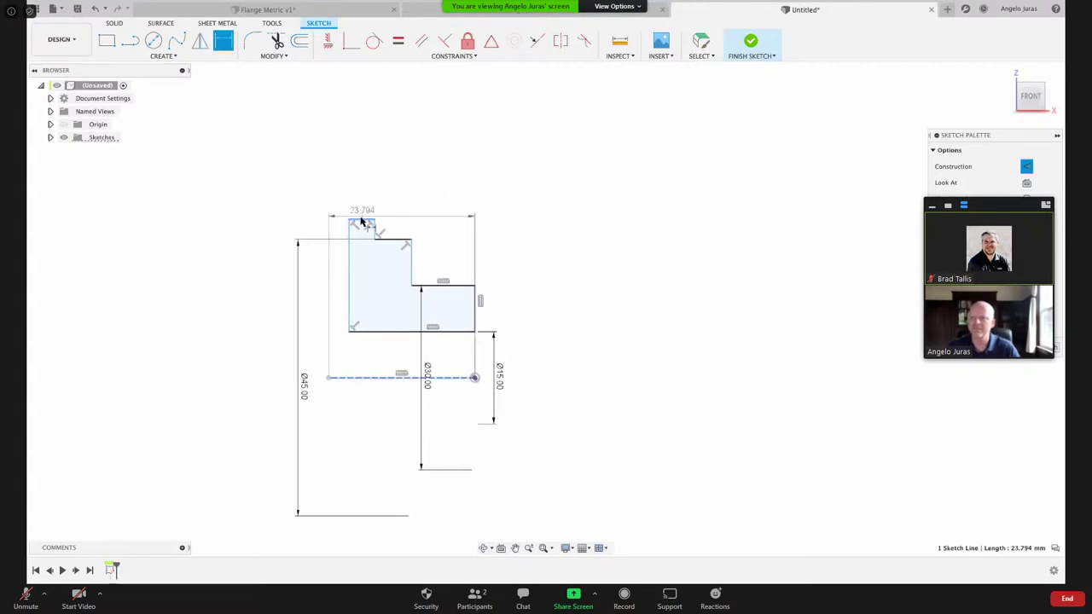
left_click(362, 220)
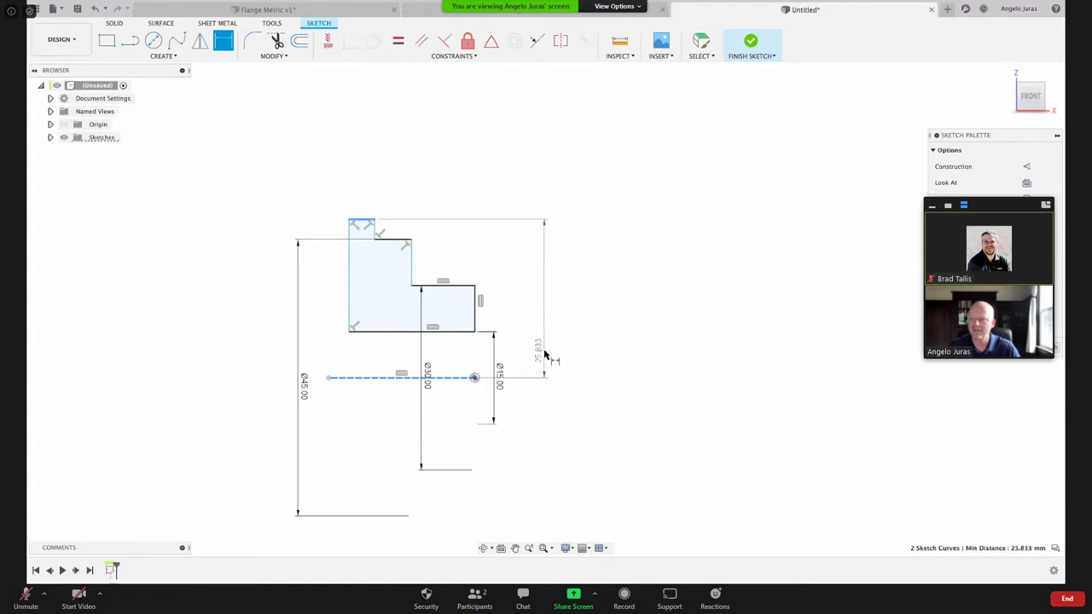
right_click(542, 355)
left_click(540, 417)
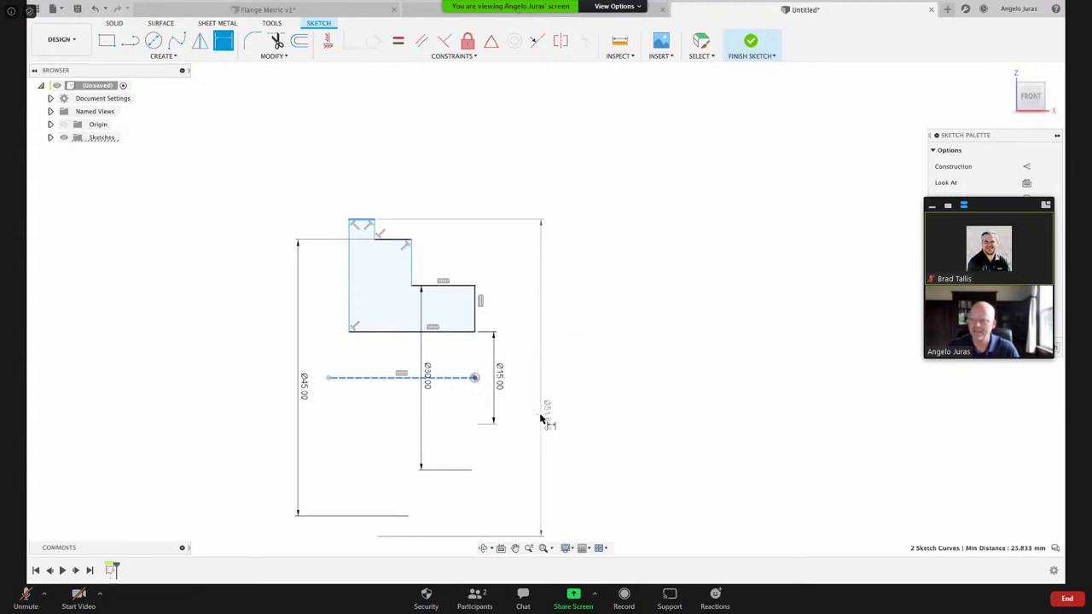
left_click(625, 390)
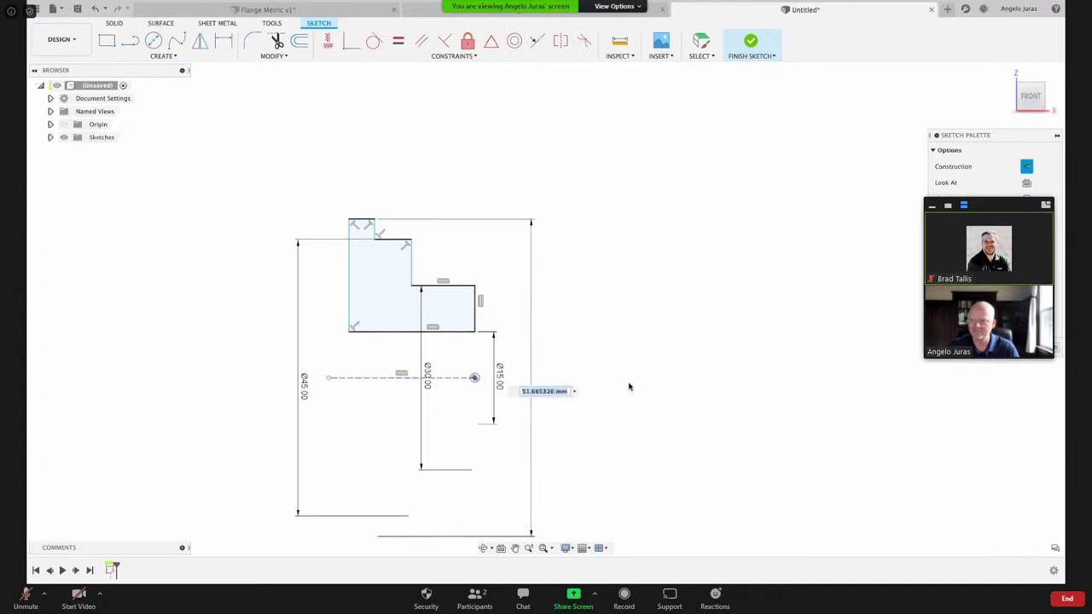
type("60")
key("Return")
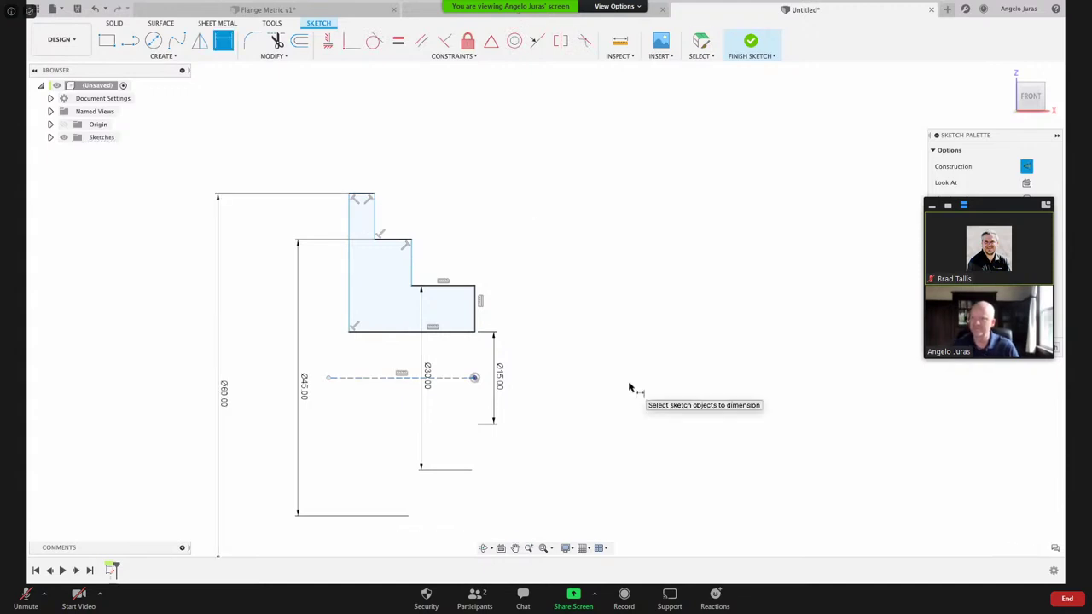
key("Escape")
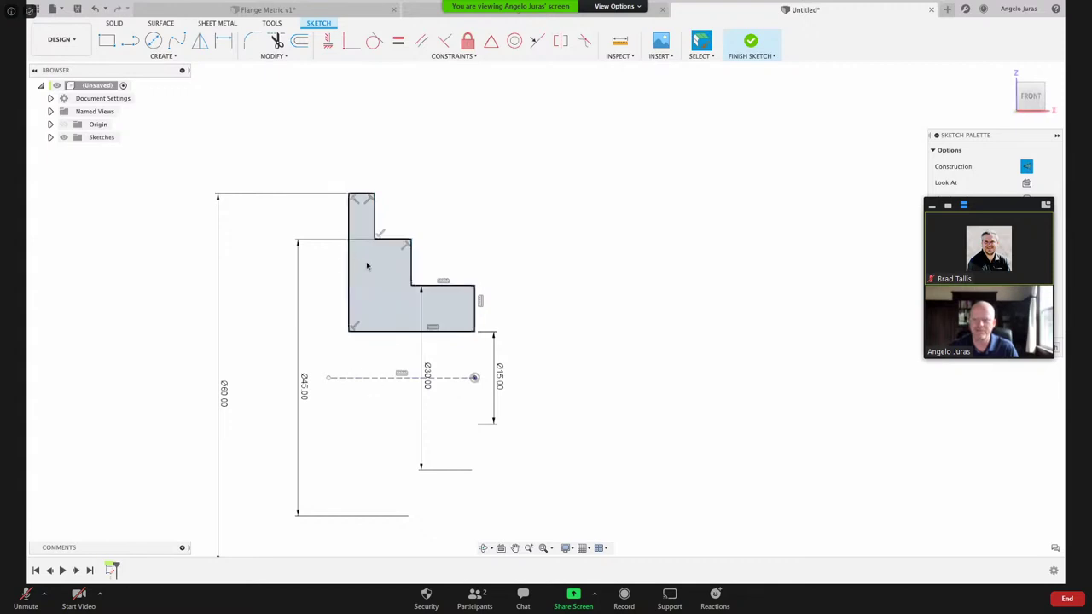
- Nudge the lower step edge right, then dimension the top step width as 10 mm
left_click_drag(413, 270, 425, 267)
left_click(444, 287)
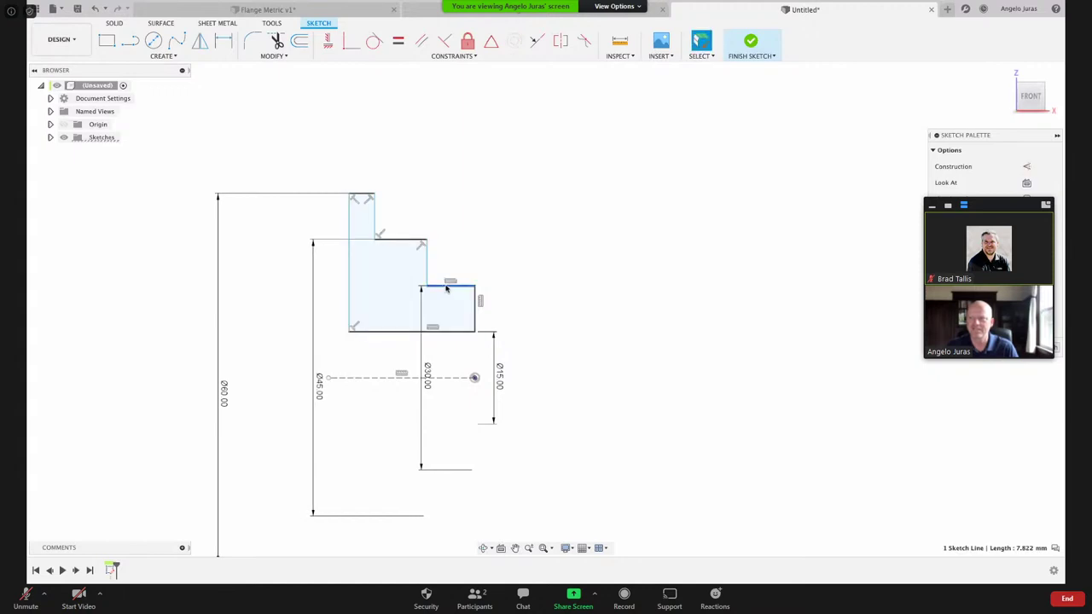
left_click(402, 240)
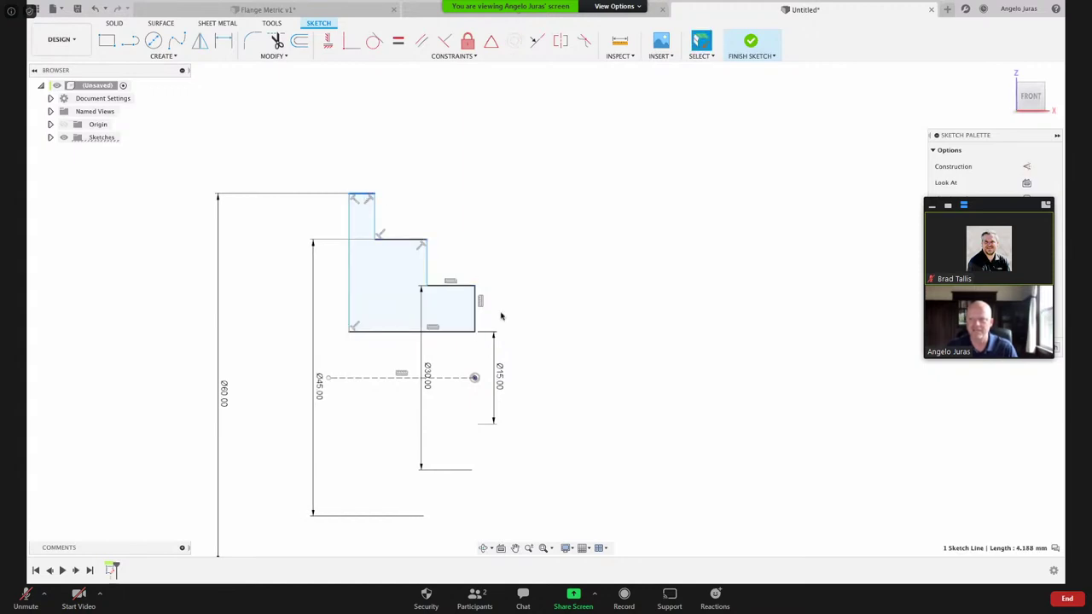
left_click(384, 275)
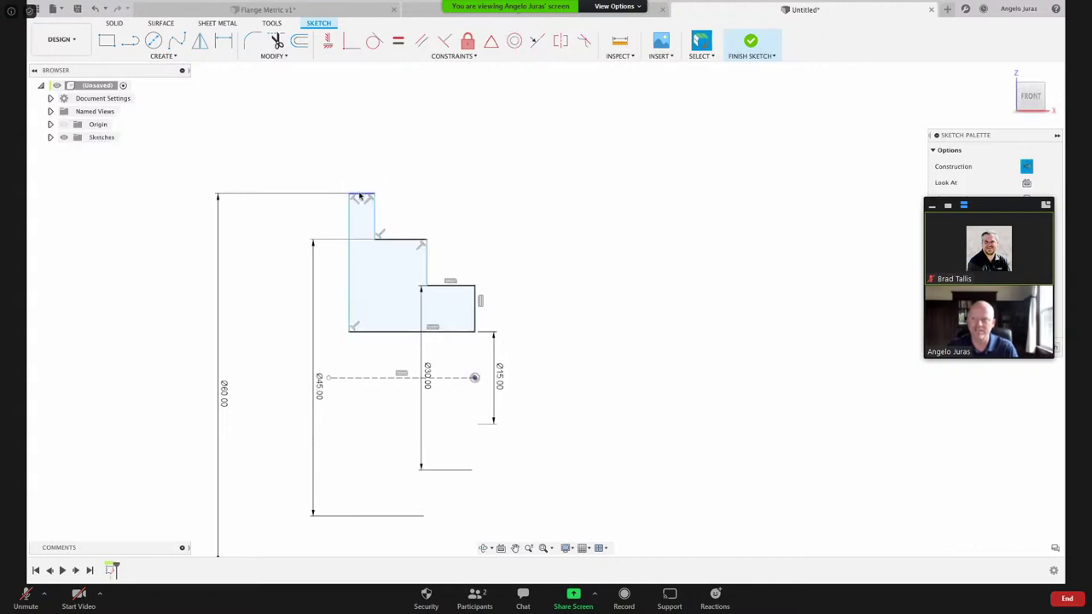
left_click(360, 197)
key("d")
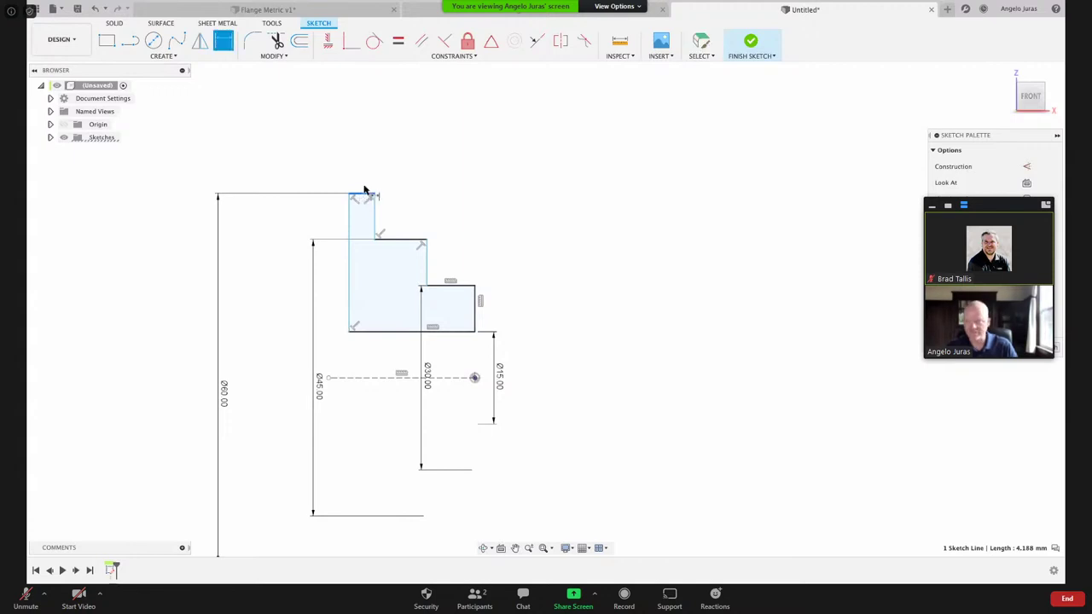
left_click(317, 164)
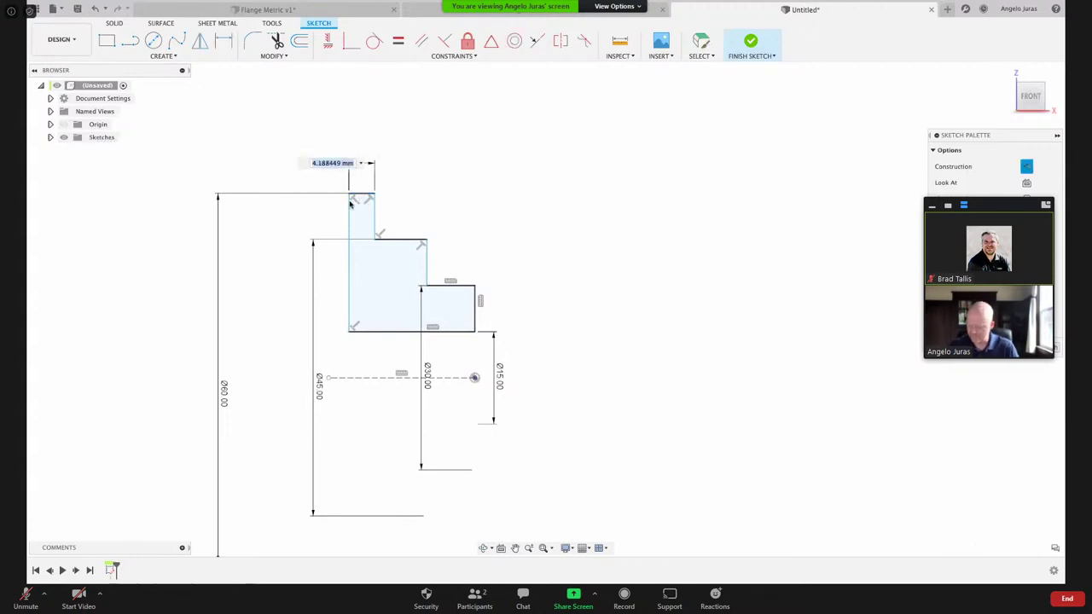
type("10")
key("Return")
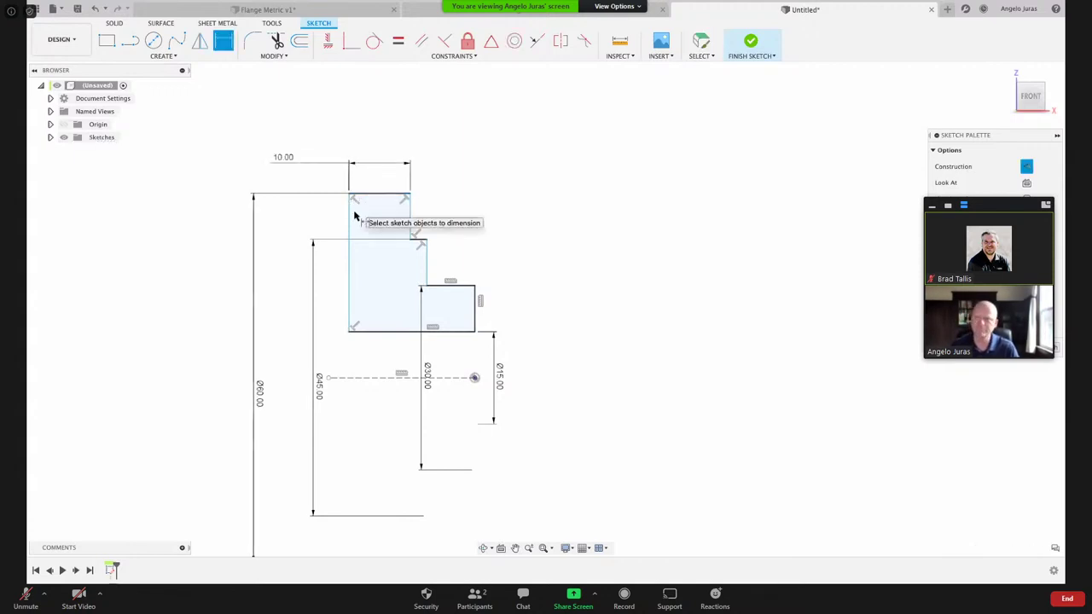
- Dimension the middle step's horizontal line to 15 mm
left_click(418, 239)
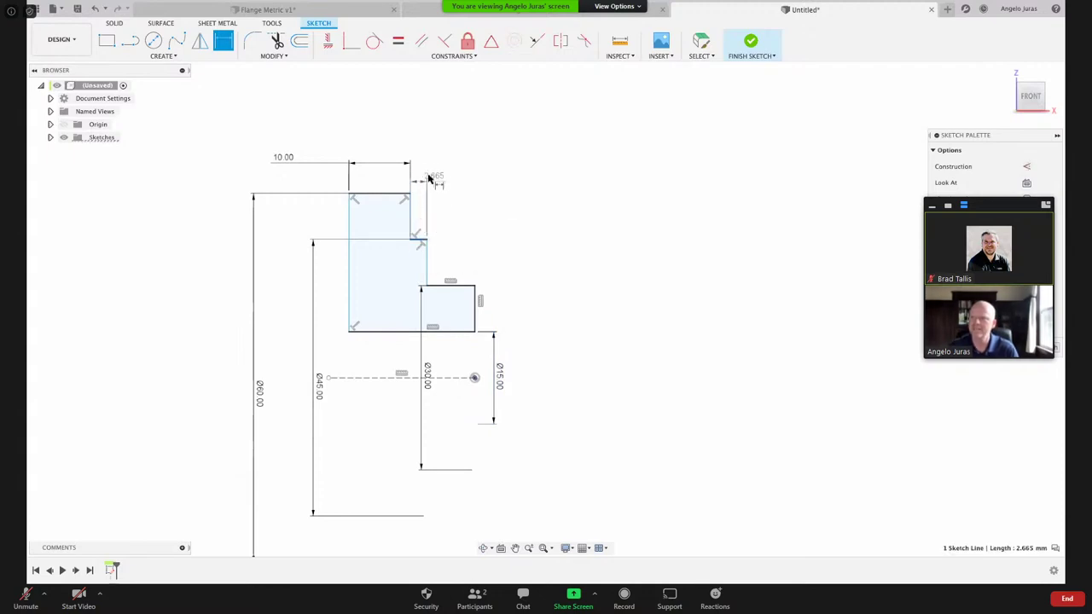
left_click(445, 168)
type("15")
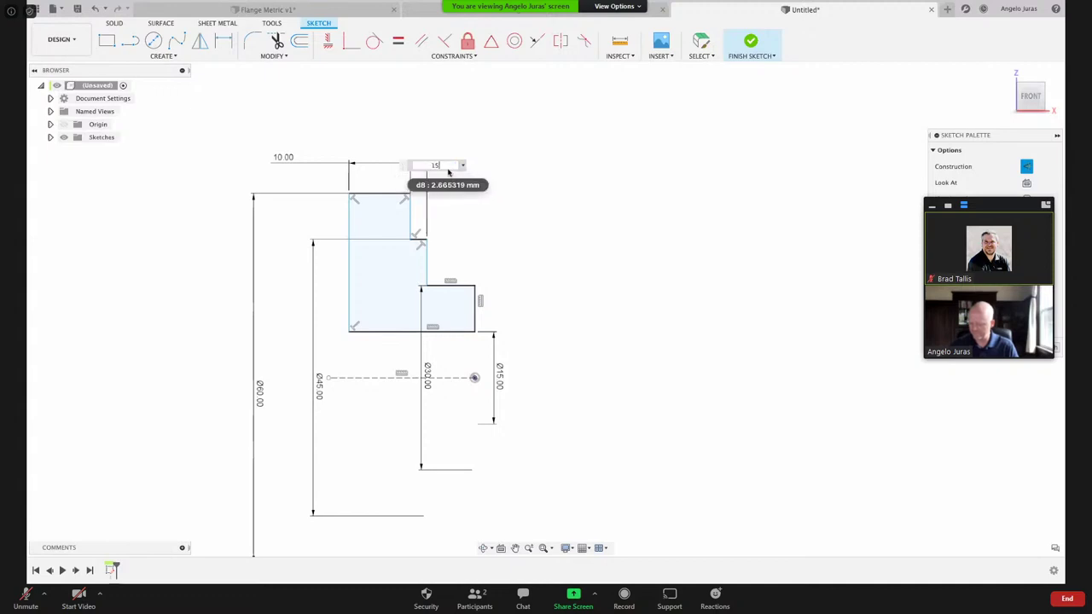
key("Return")
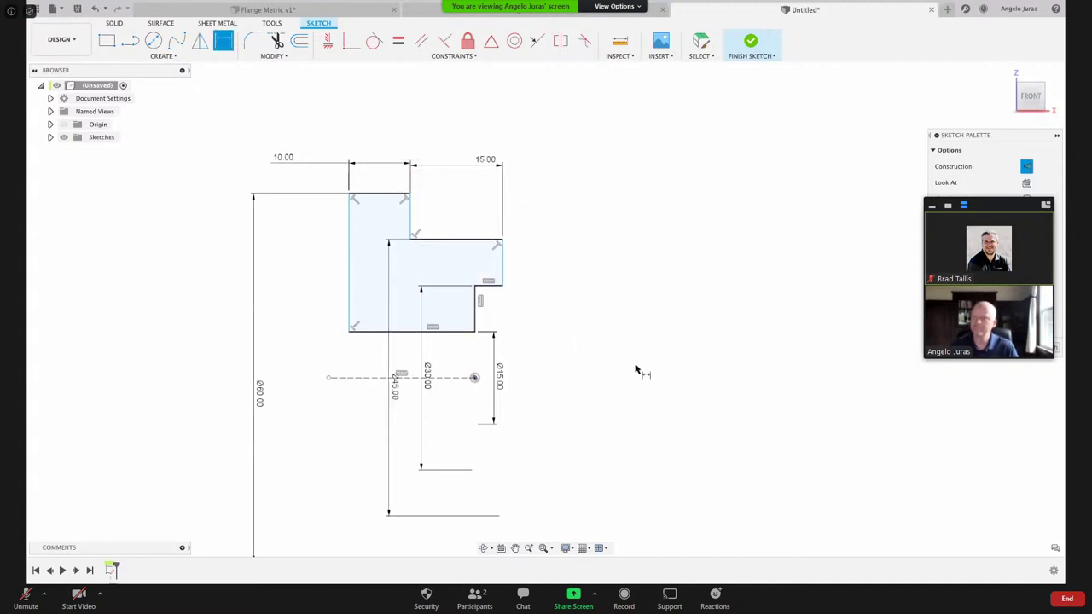
key("Escape")
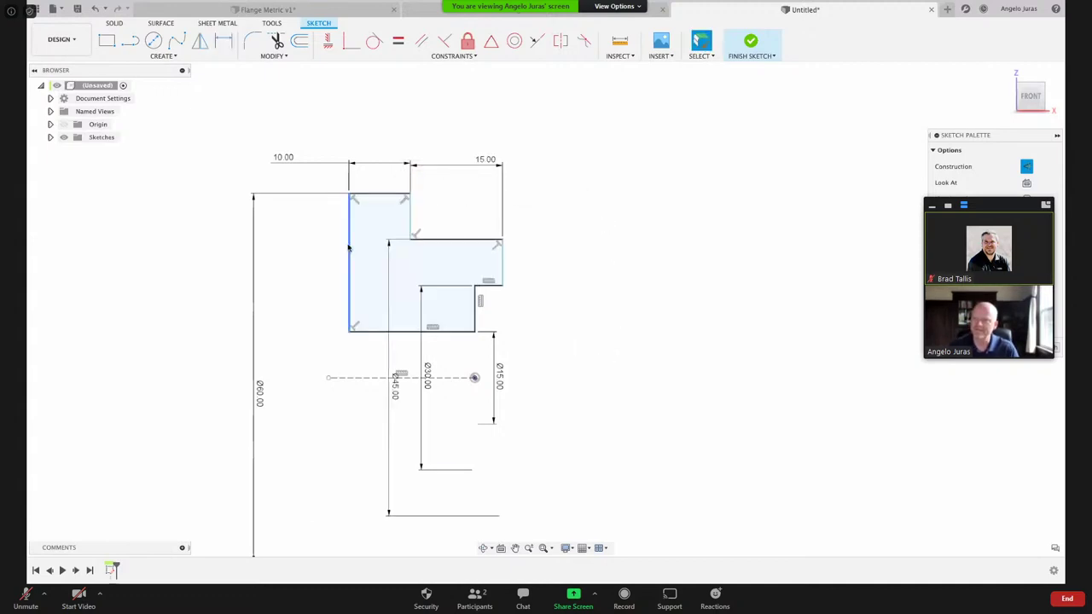
- Stretch the profile's left edge outward and set the lower step width to 15 mm
left_click_drag(348, 248, 209, 266)
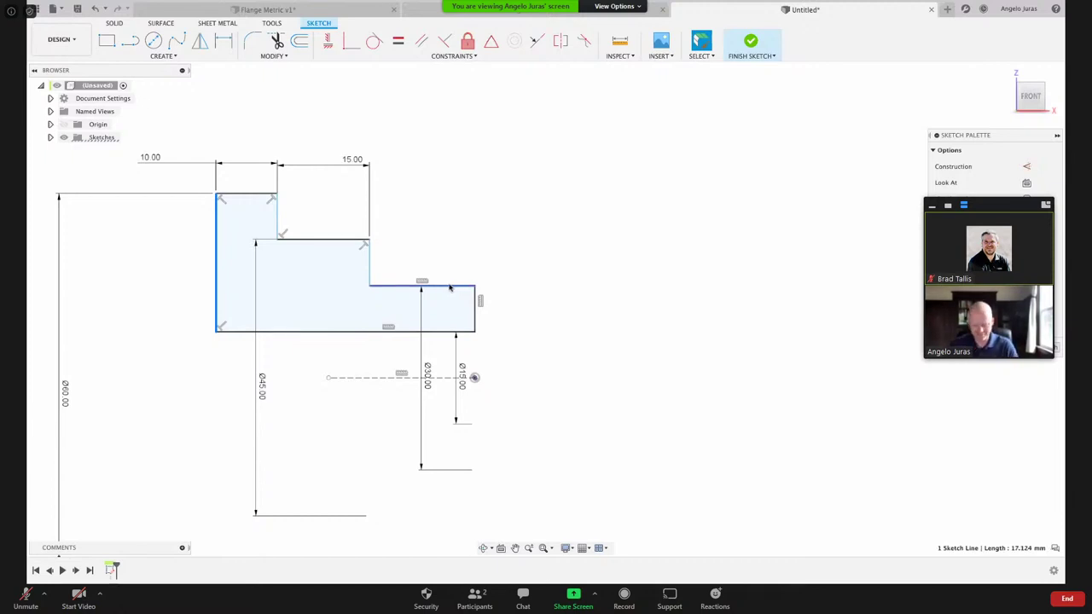
key("d")
left_click(451, 287)
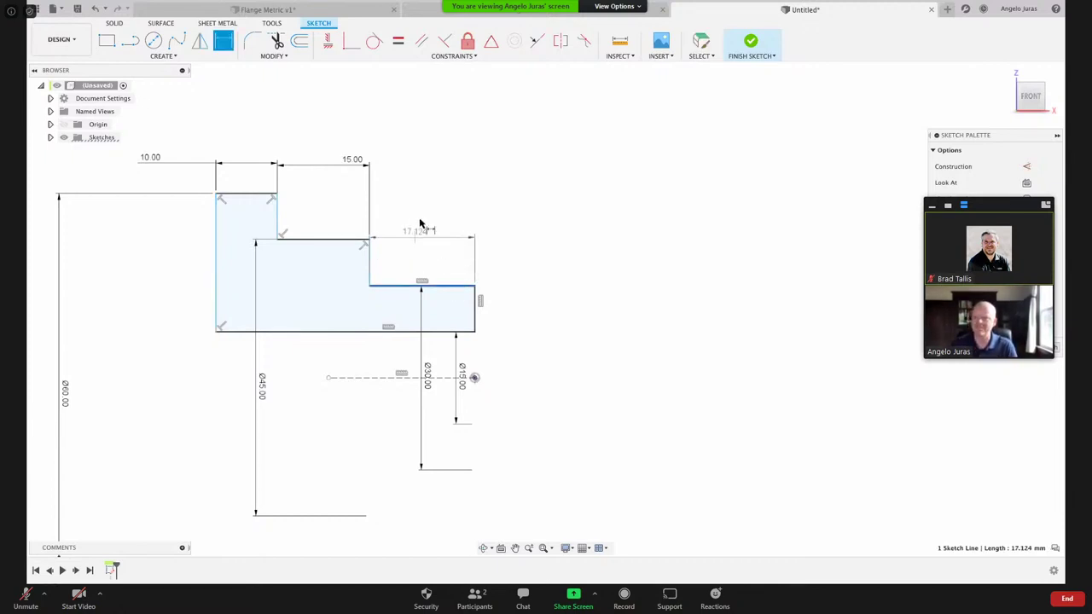
left_click(516, 189)
type("15")
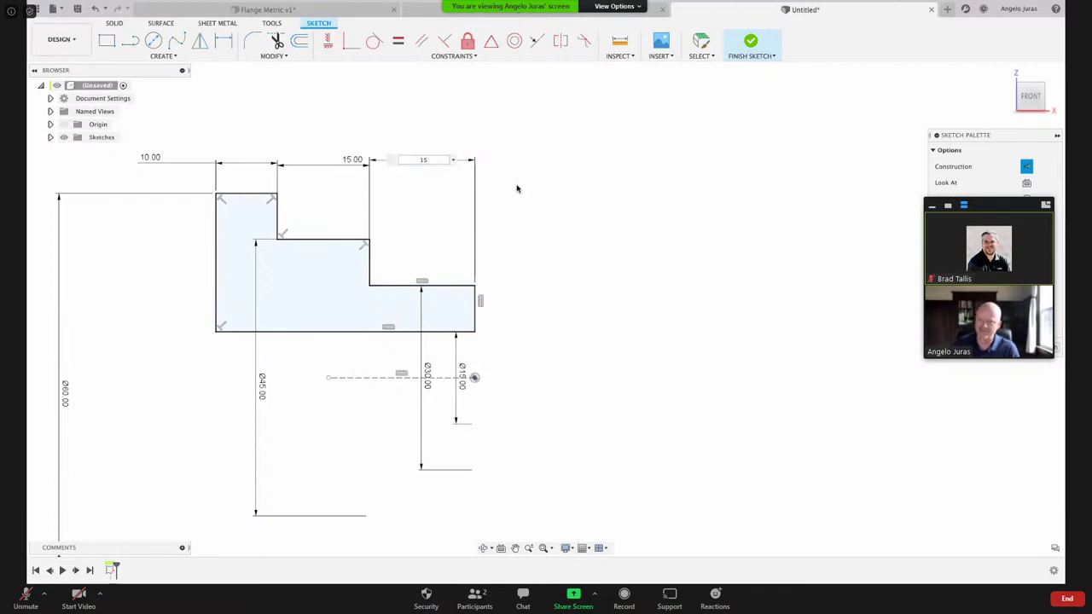
key("Return")
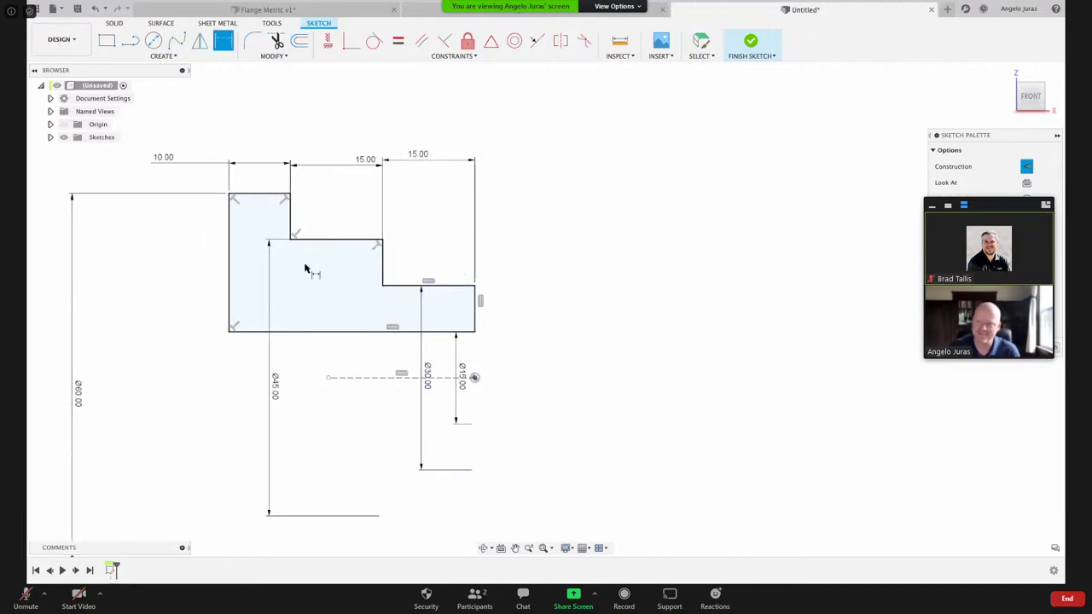
- Stack the Ø15, Ø30, Ø45 and Ø60 diameter dimensions on the right side
key("Escape")
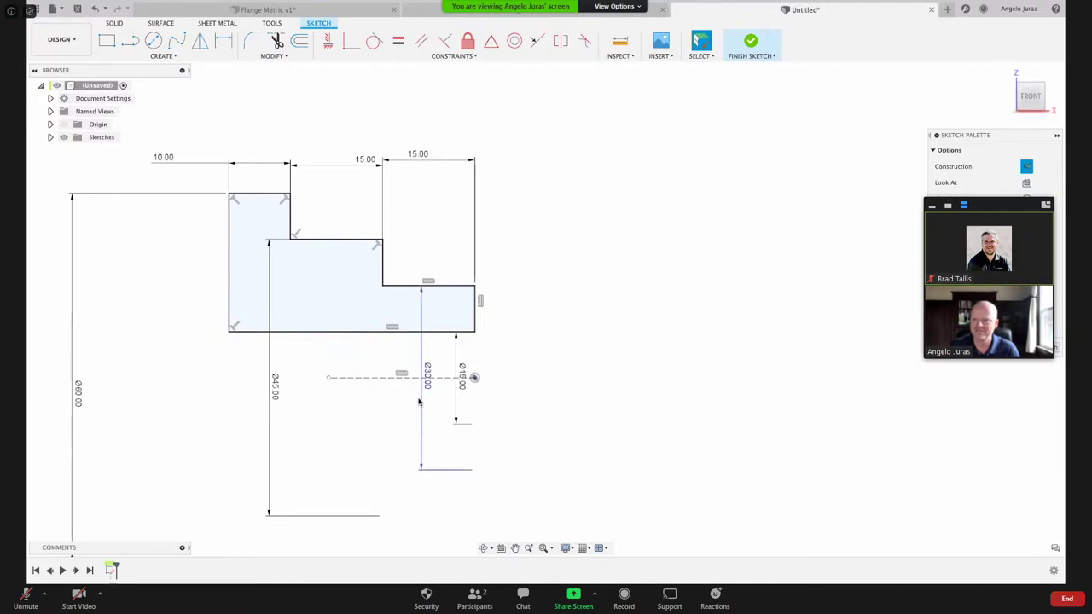
left_click_drag(464, 375, 496, 370)
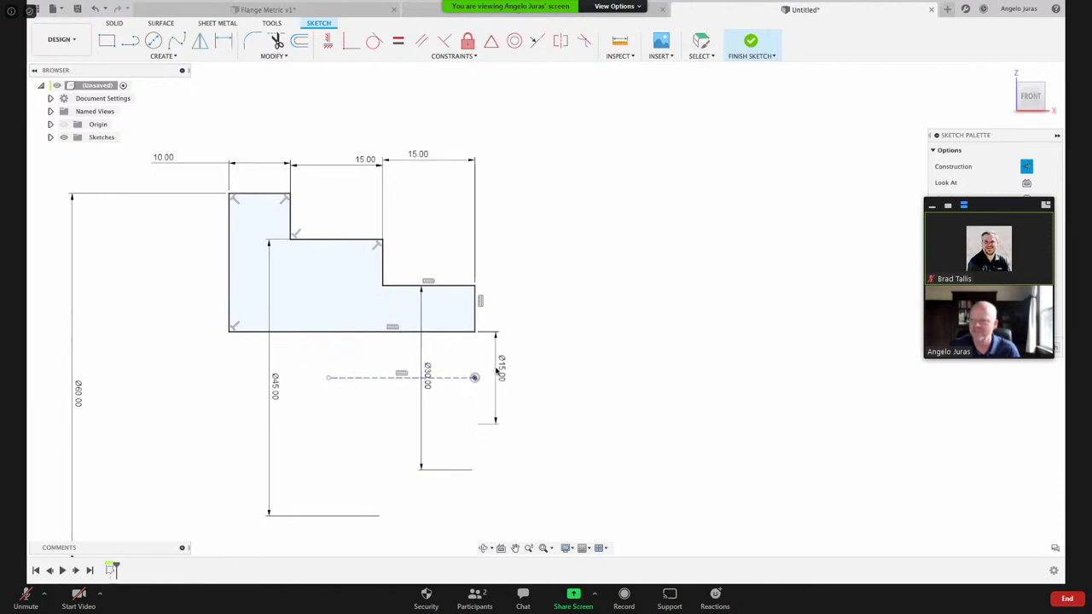
left_click_drag(427, 374, 531, 367)
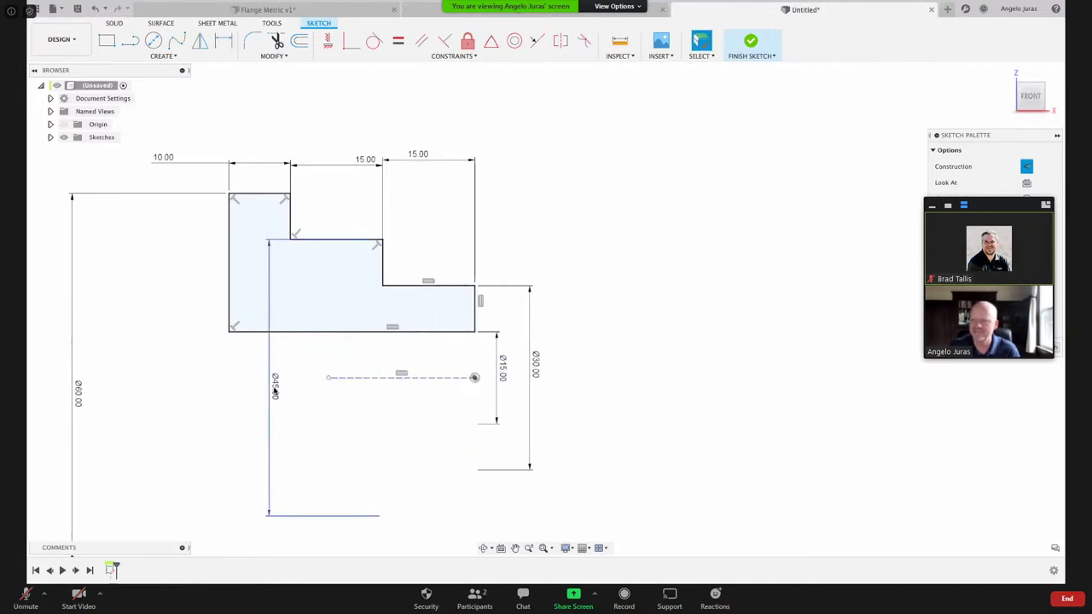
left_click_drag(274, 390, 567, 365)
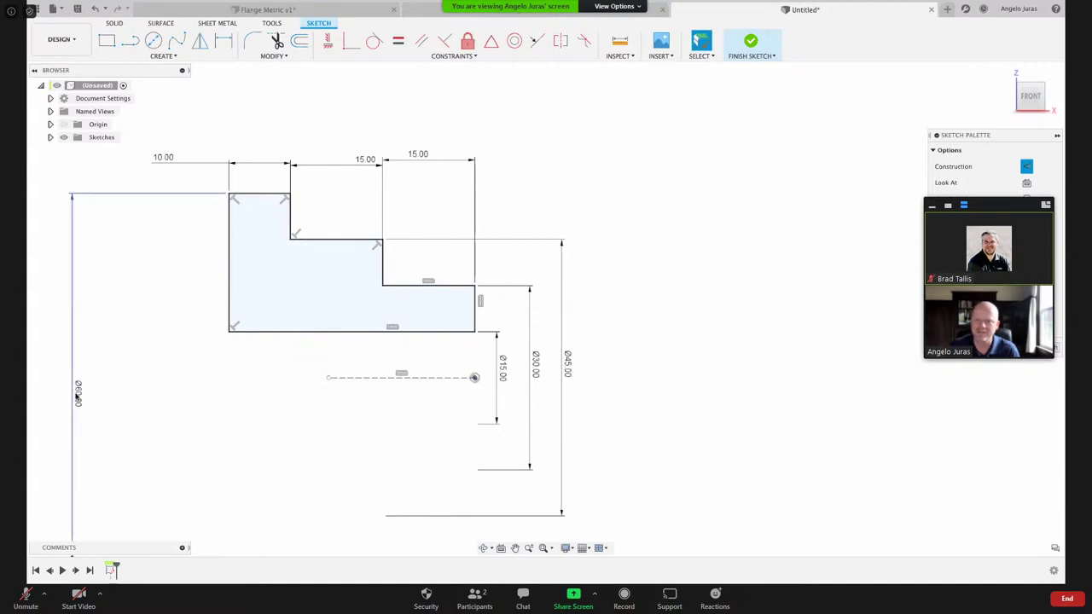
left_click_drag(77, 394, 588, 358)
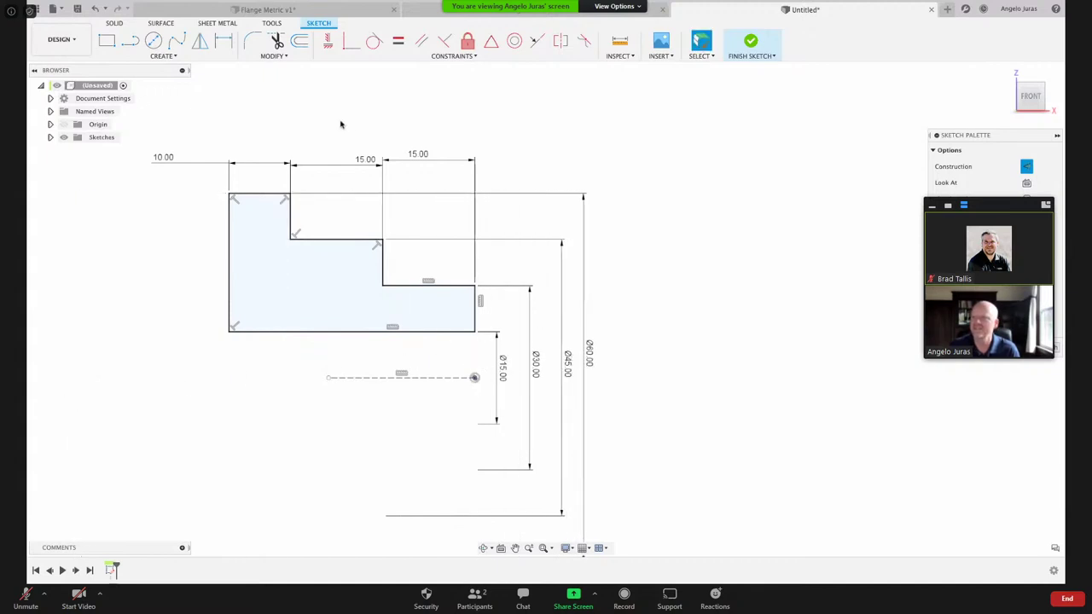
- Centre the 10.00 and 15.00 width labels over their spans
left_click_drag(417, 158, 422, 163)
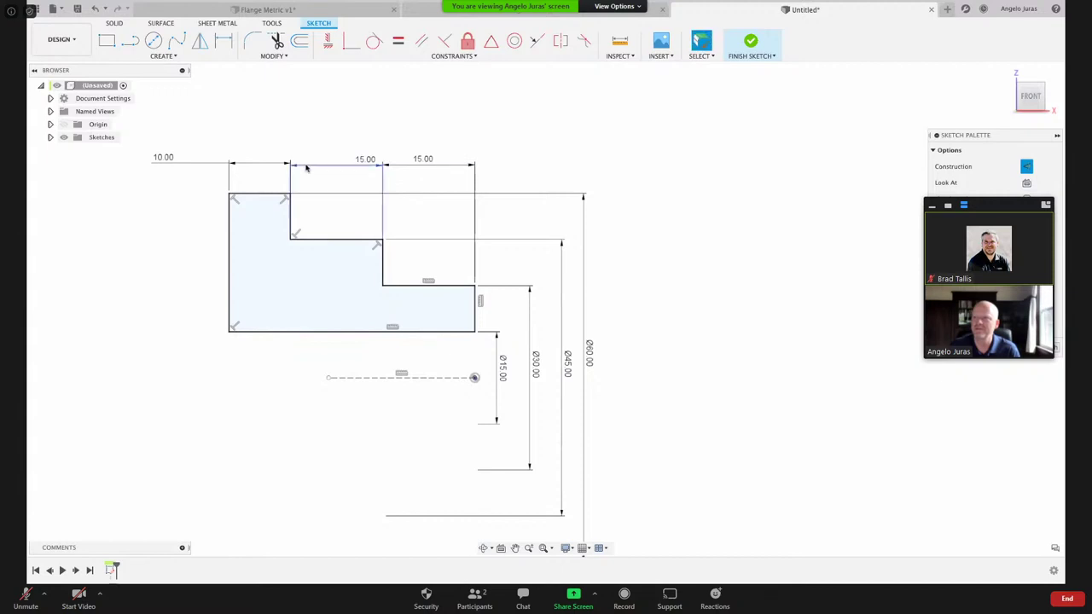
left_click_drag(164, 164, 250, 167)
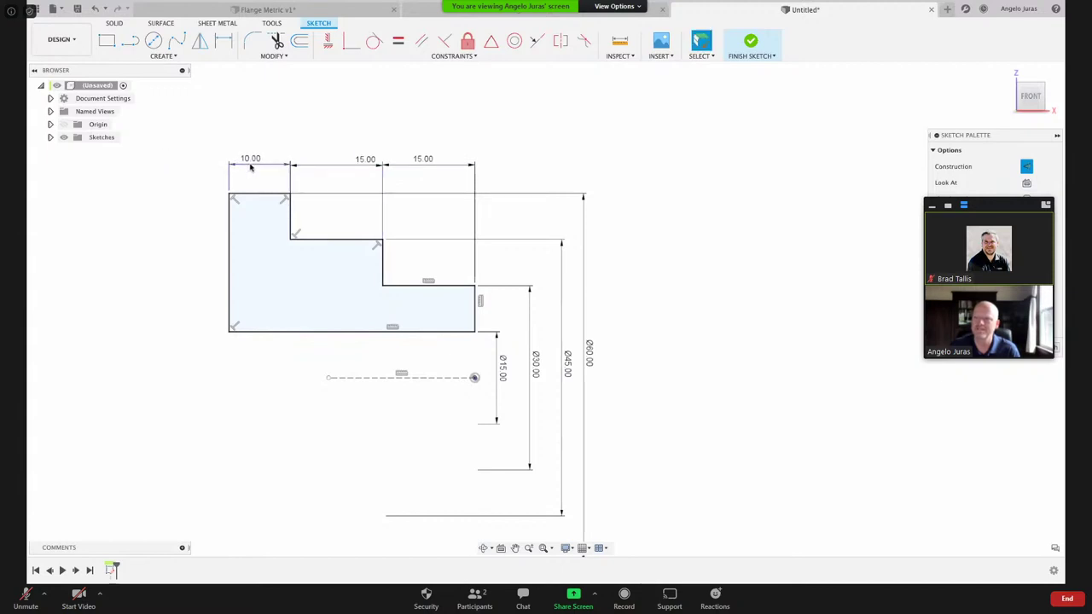
left_click_drag(365, 165, 342, 167)
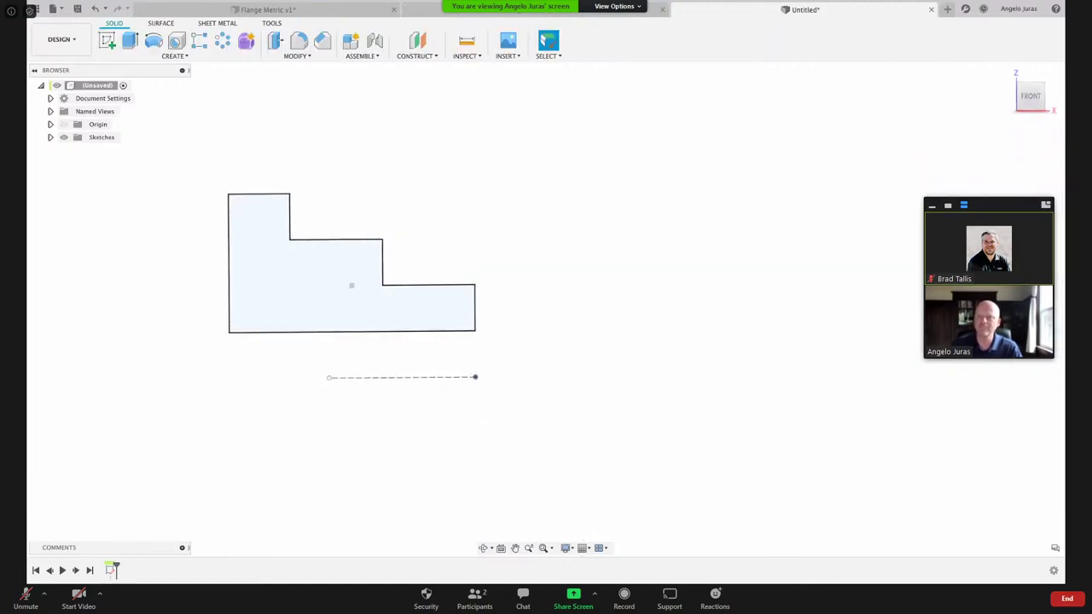
- Select the L-shaped stepped profile in an angled view and start a Revolve on it
mouse_move(349, 284)
middle_mouse_down("shift")
mouse_move(370, 288)
mouse_move(371, 155)
middle_mouse_up("shift")
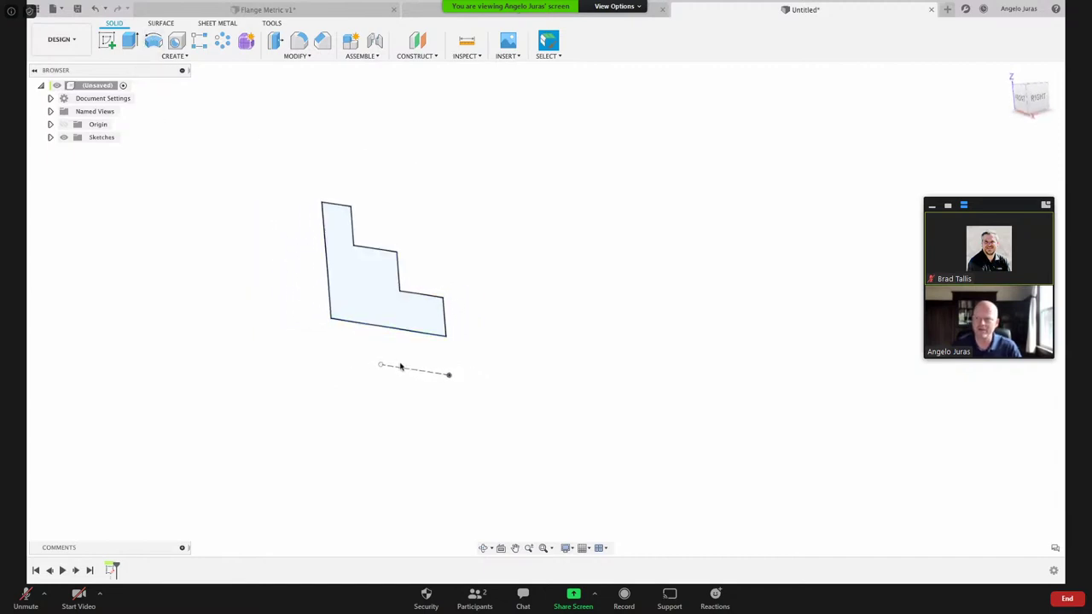
left_click(359, 254)
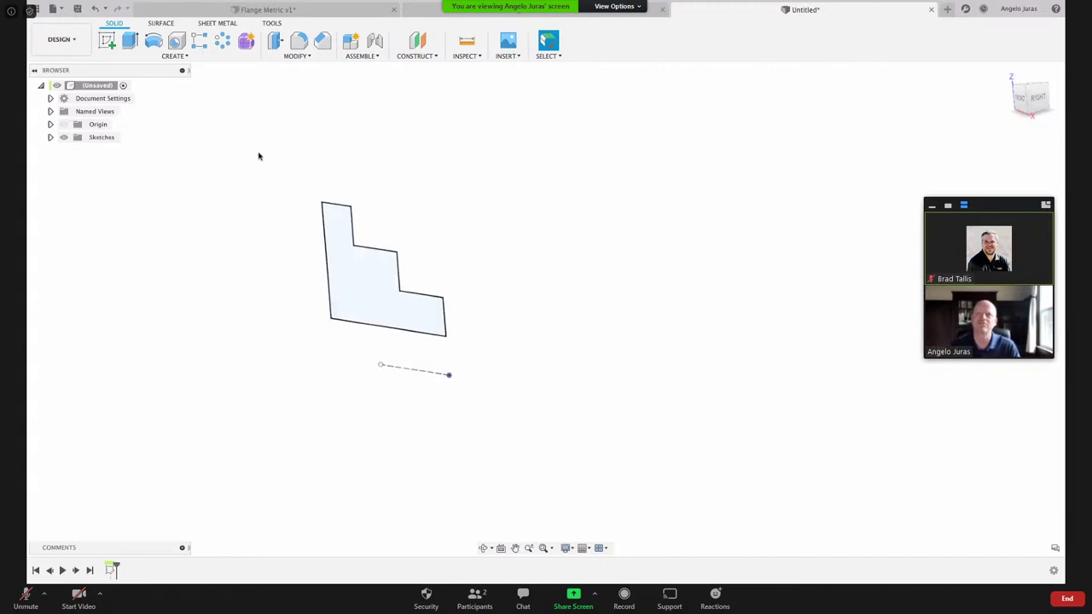
left_click(154, 41)
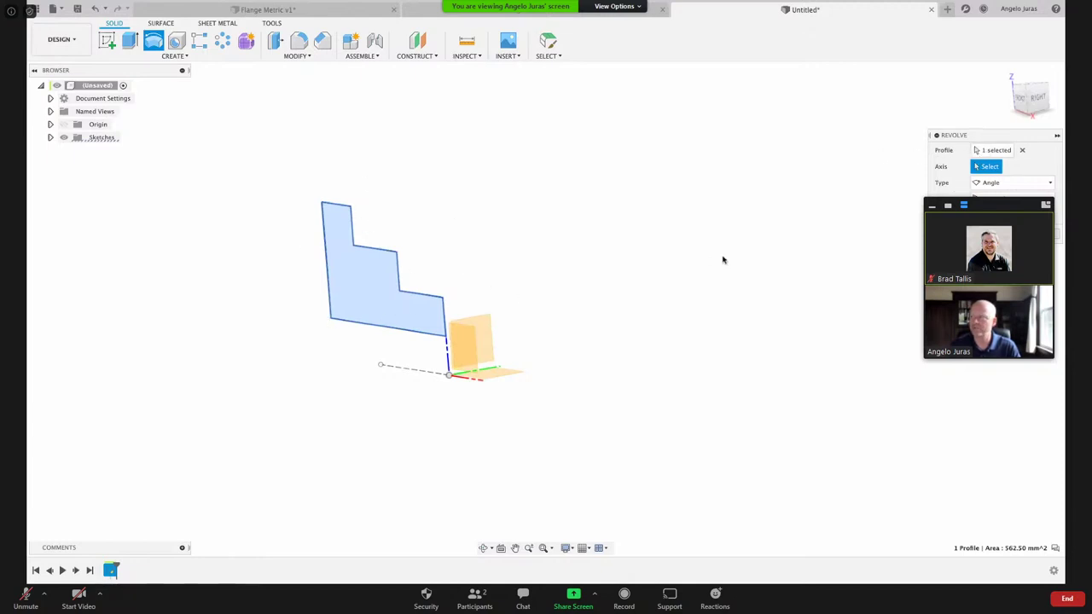
- Revolve the profile a full 360° about the dashed centreline to create the bored flange body
left_click(989, 151)
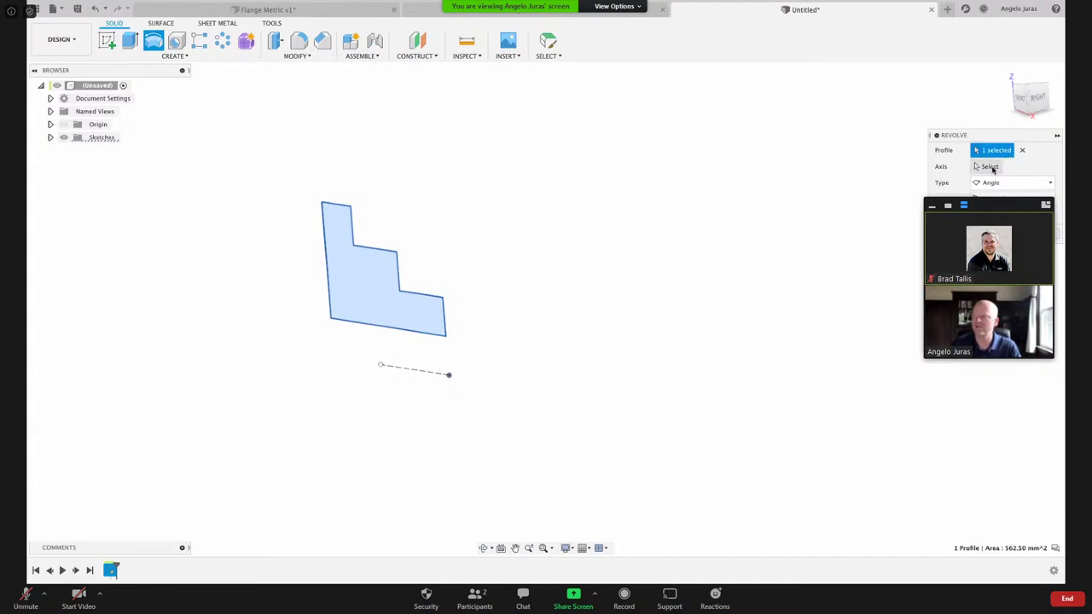
left_click(989, 167)
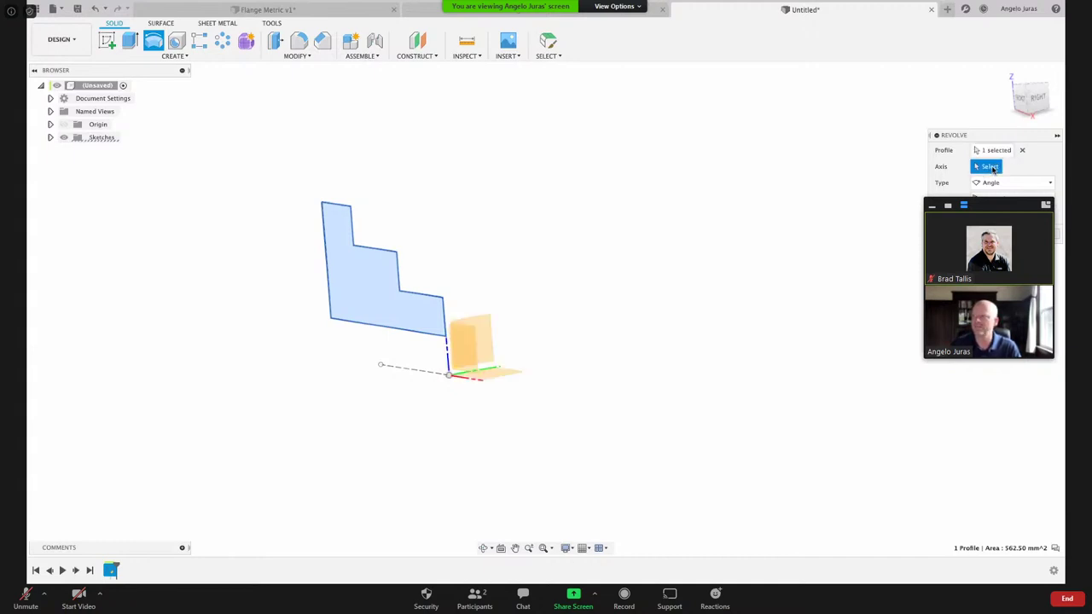
left_click(463, 378)
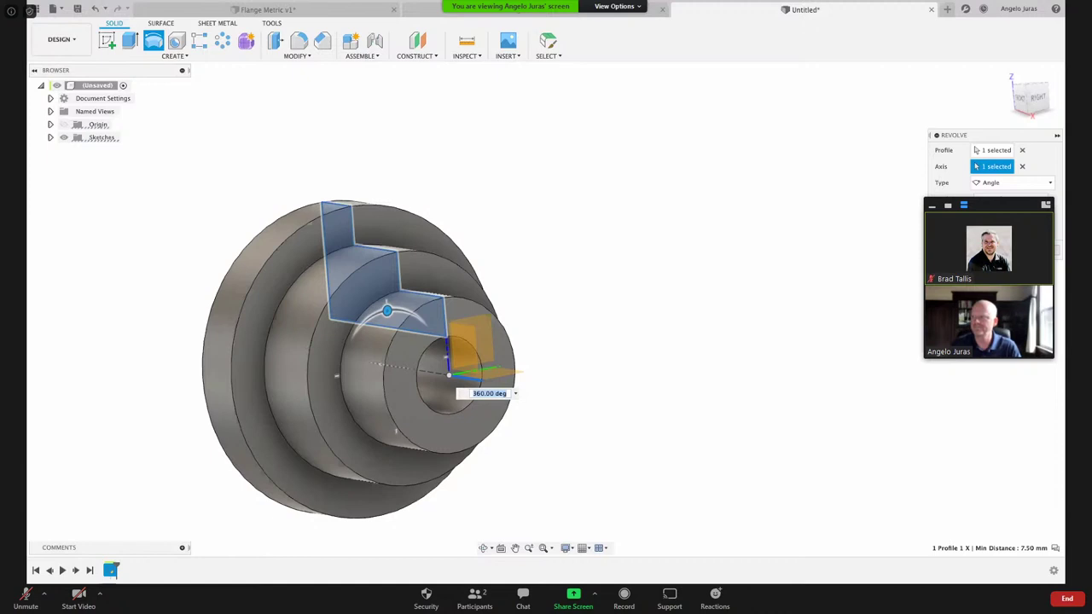
key("Return")
middle_click_drag(395, 430, 345, 429, "shift")
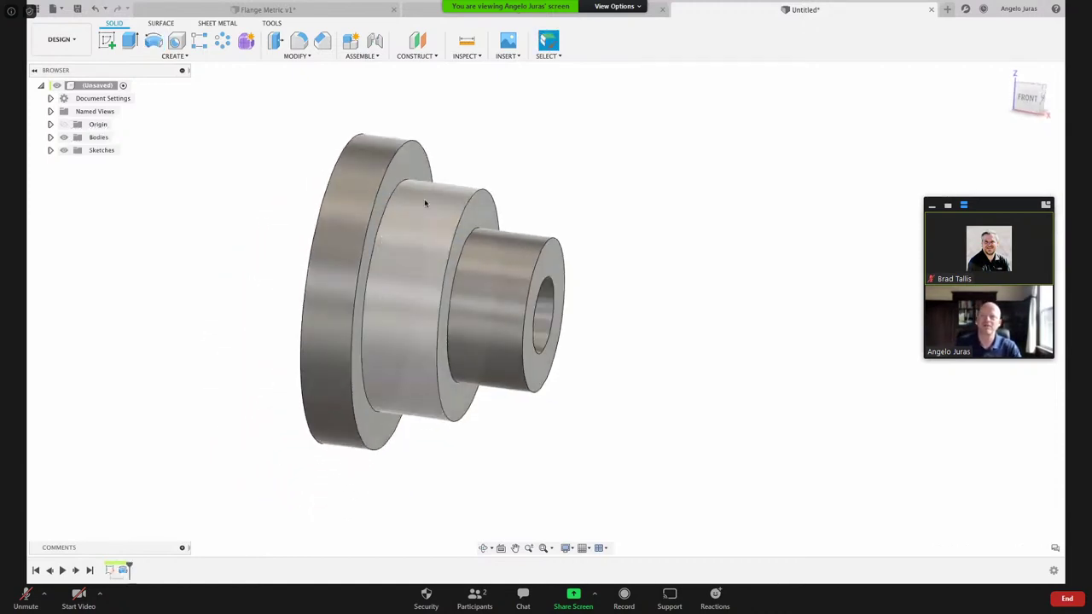
middle_click_drag(424, 203, 333, 131, "shift")
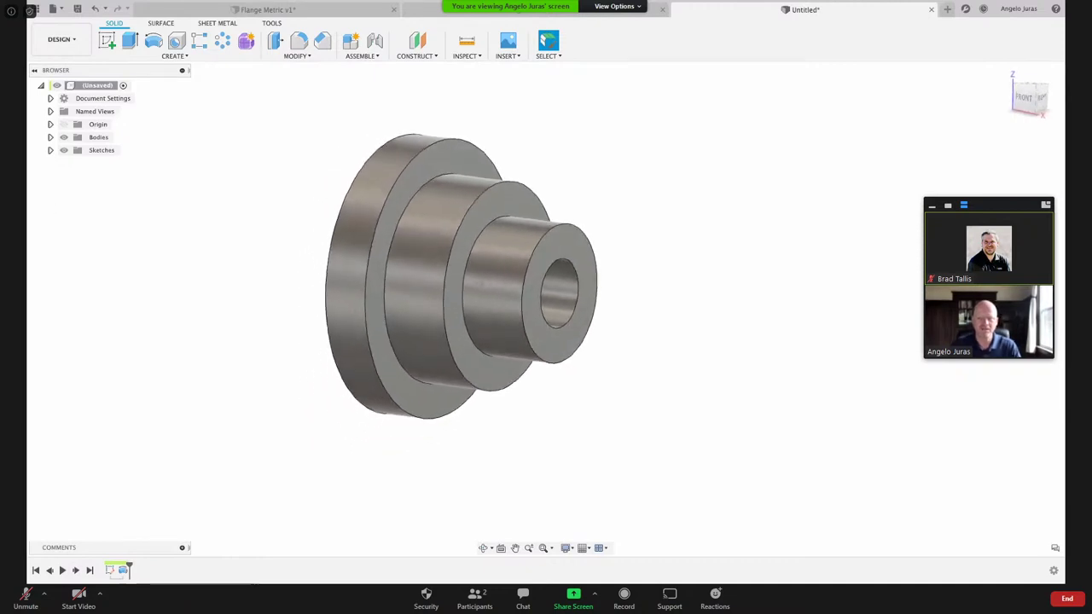
left_click(464, 15)
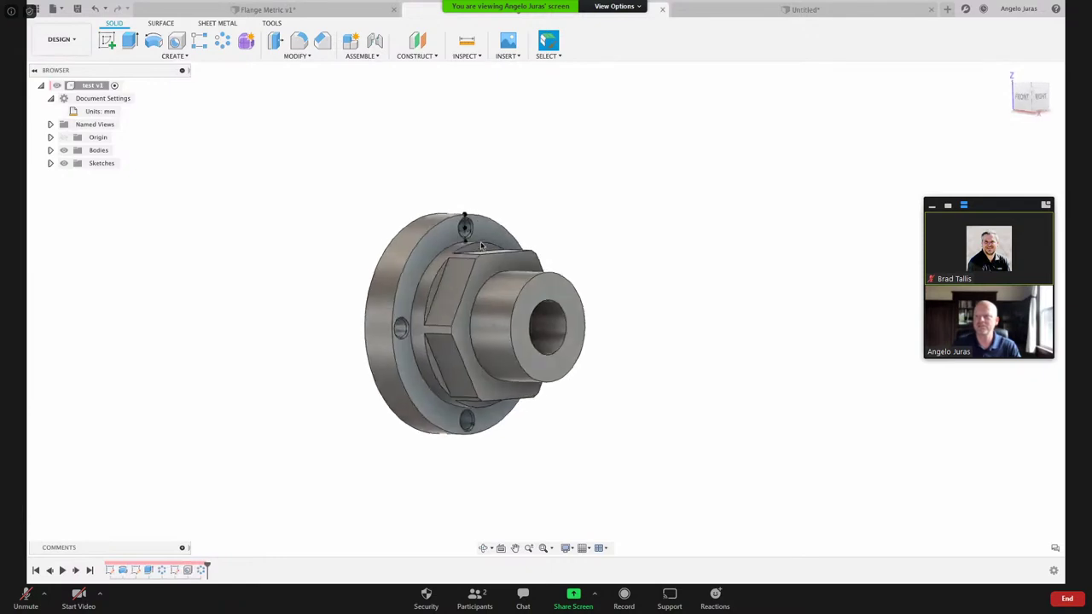
left_click(487, 248)
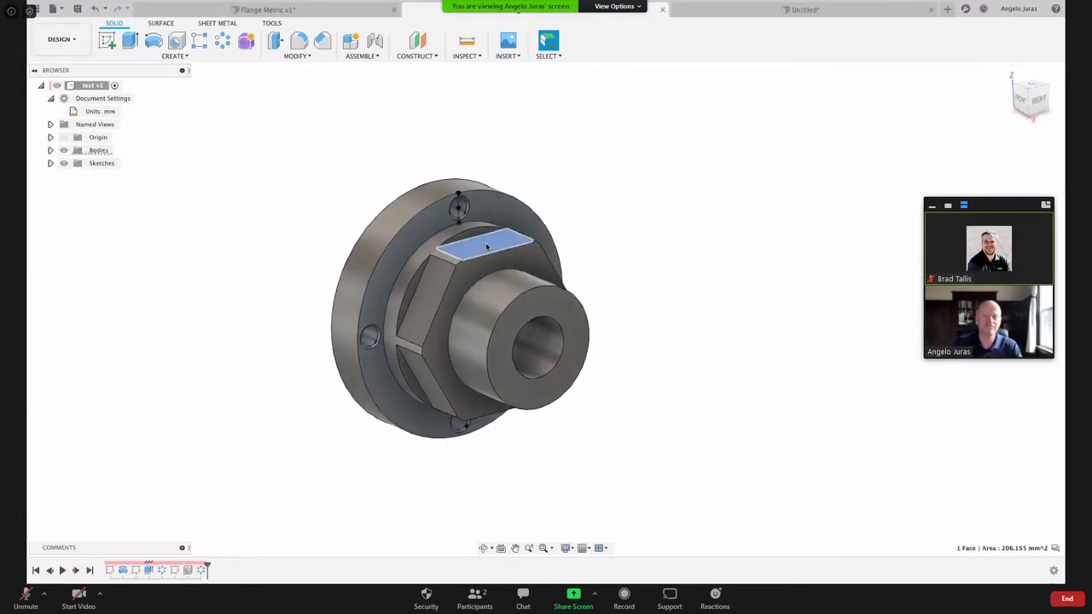
left_click(762, 10)
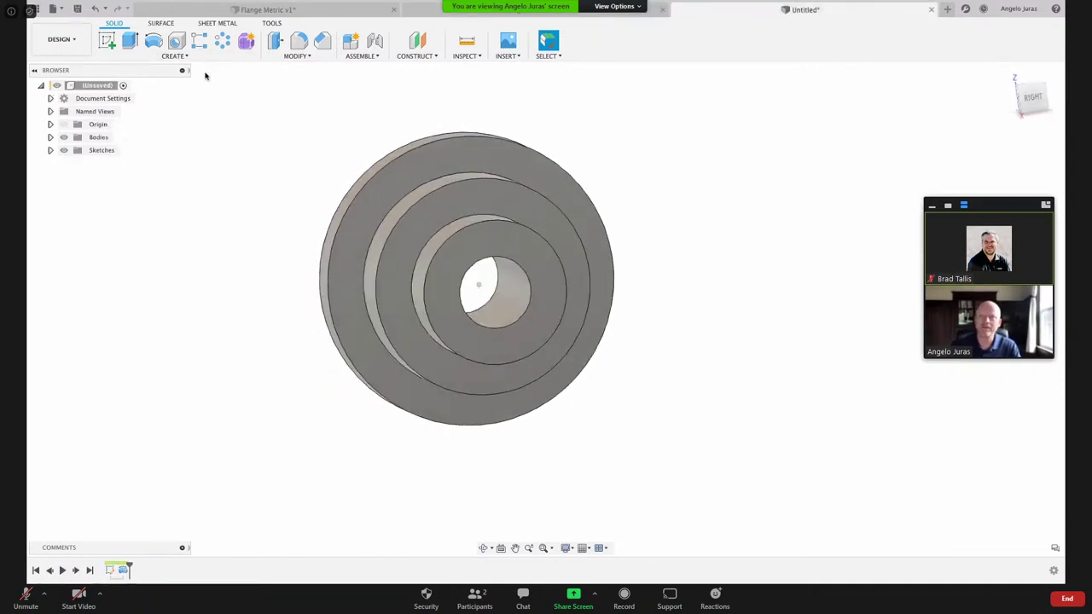
- Start a new sketch on the disc's face-on plane
left_click(182, 57)
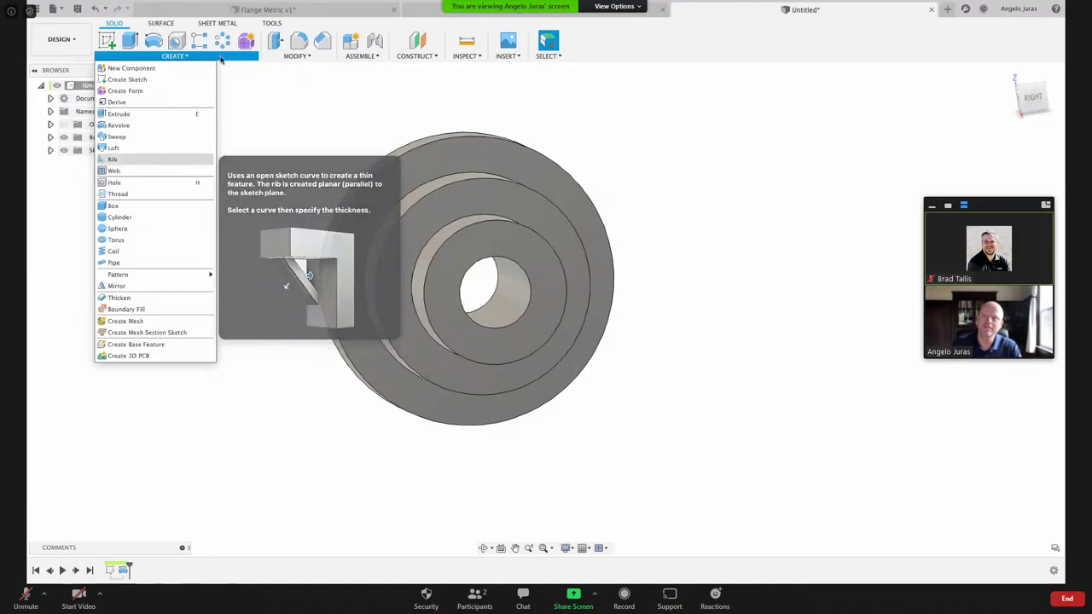
left_click(108, 42)
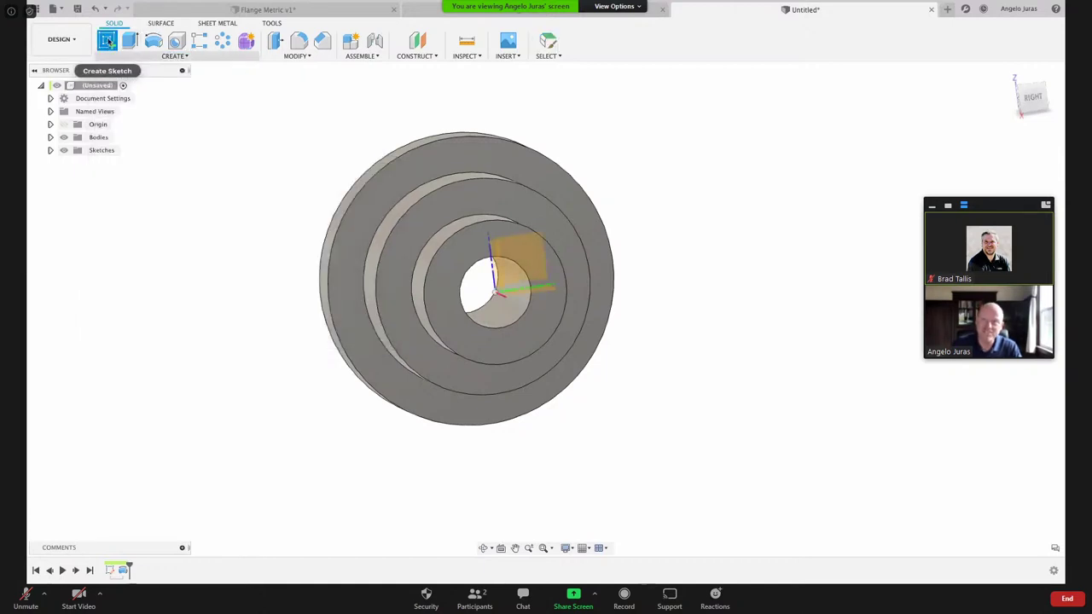
right_click(107, 41)
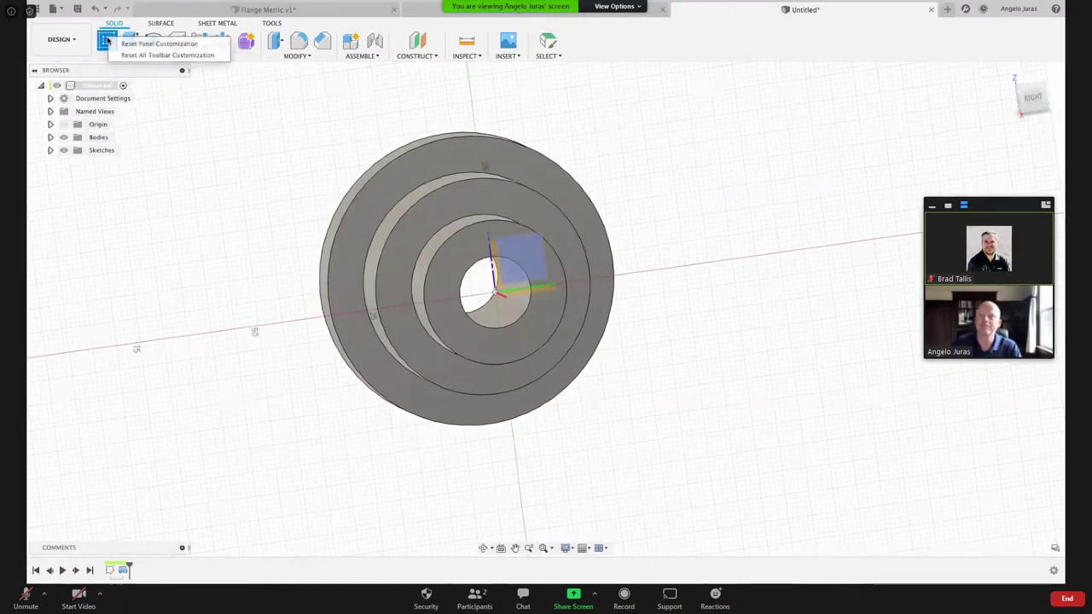
left_click(304, 115)
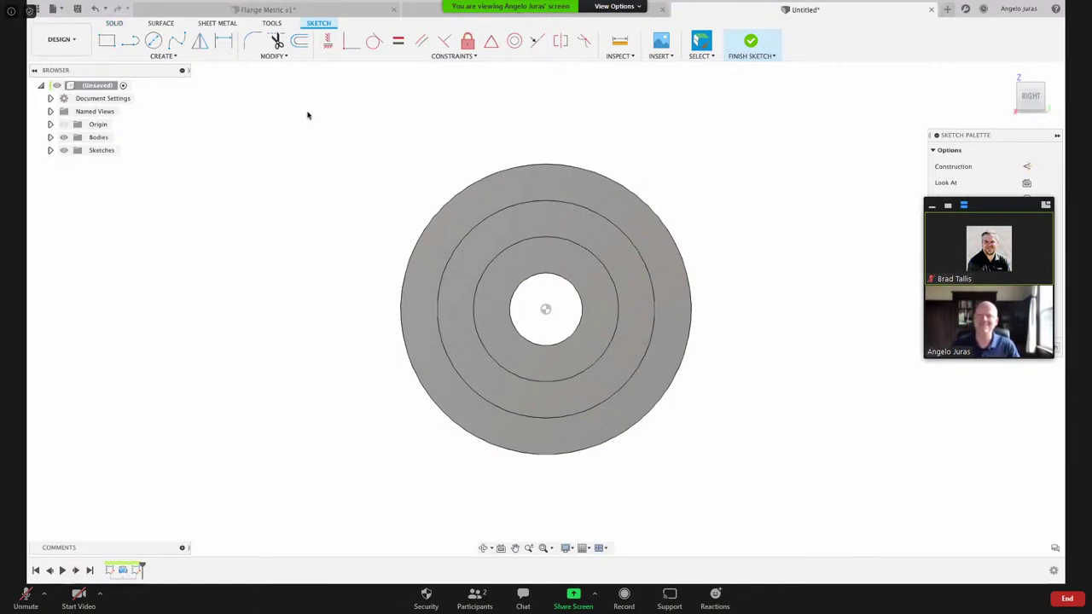
left_click(514, 183)
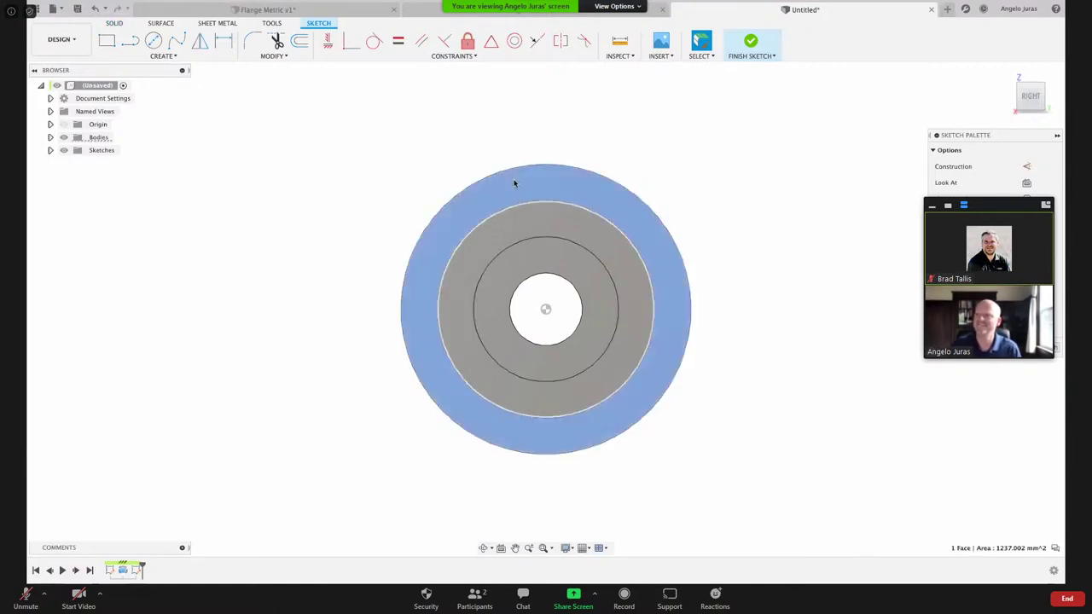
right_click(514, 182)
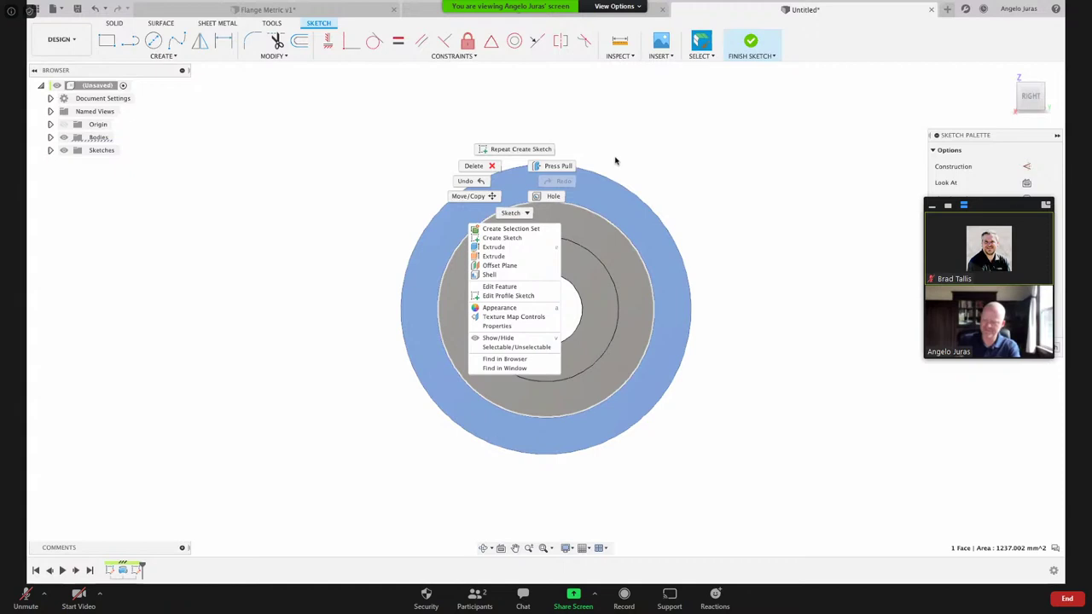
left_click(716, 181)
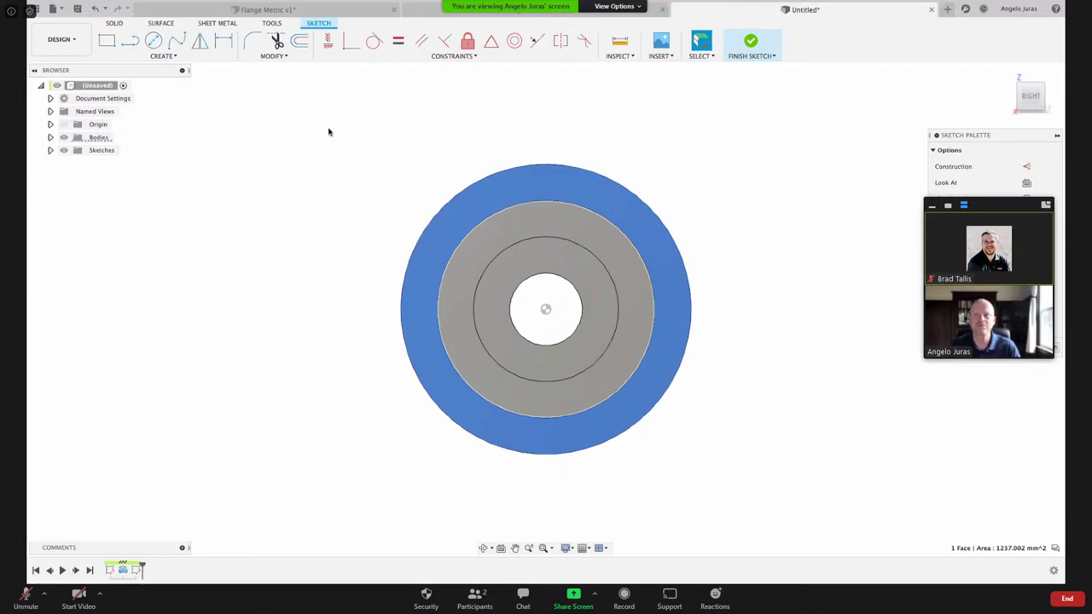
- Draw a horizontal line across the disc's upper part and finish the sketch
left_click(174, 57)
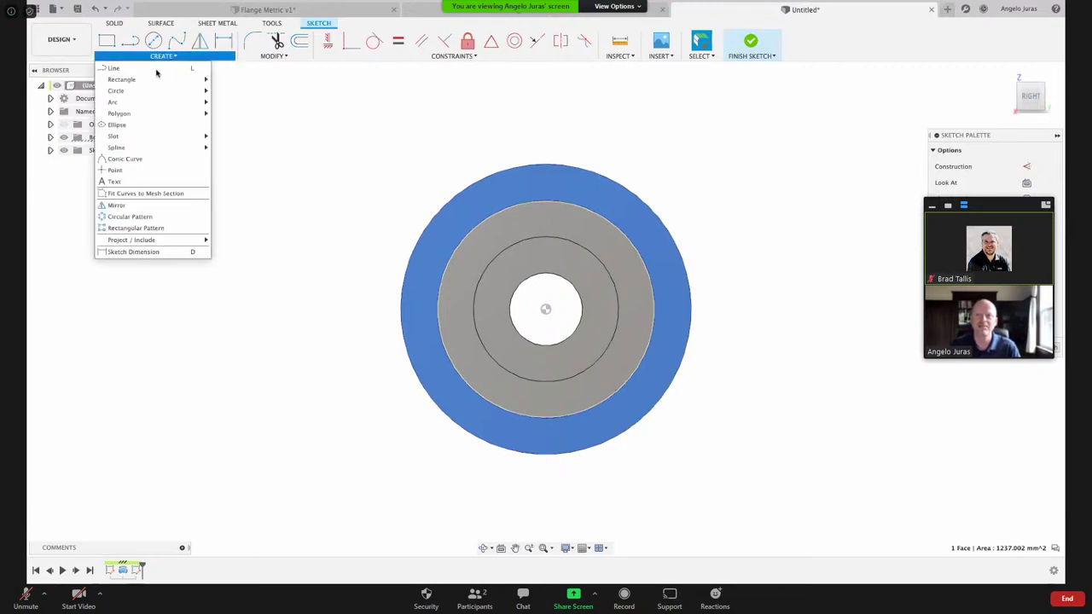
mouse_move(139, 106)
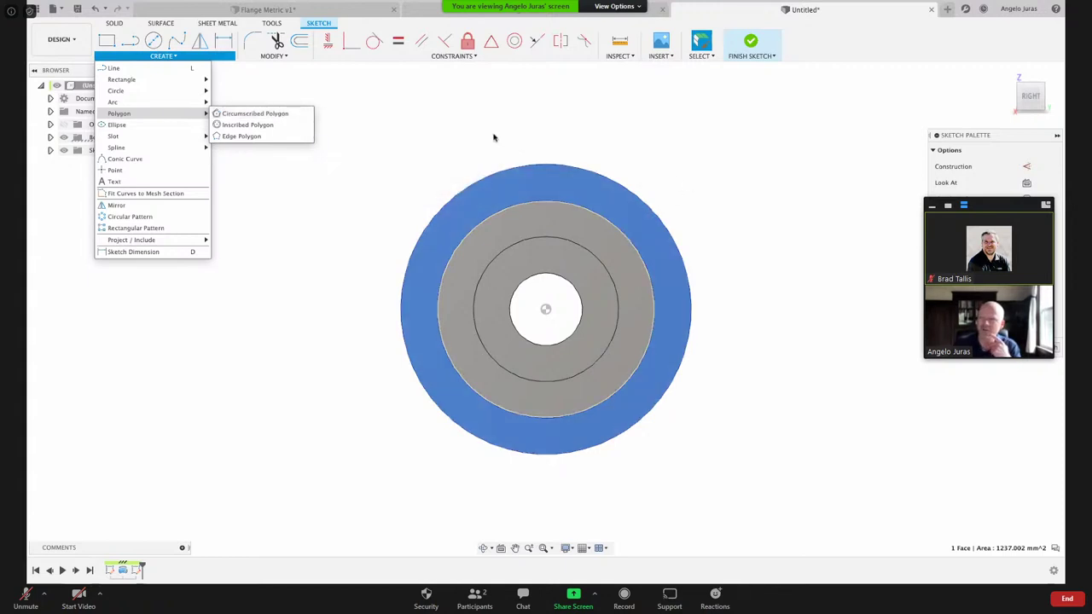
left_click(129, 40)
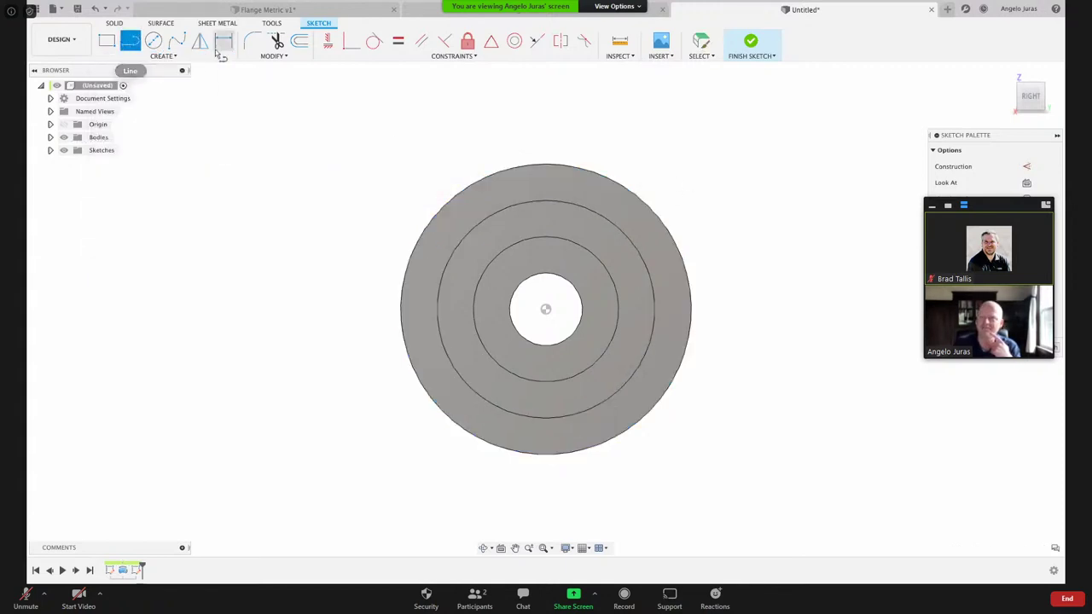
left_click(467, 213)
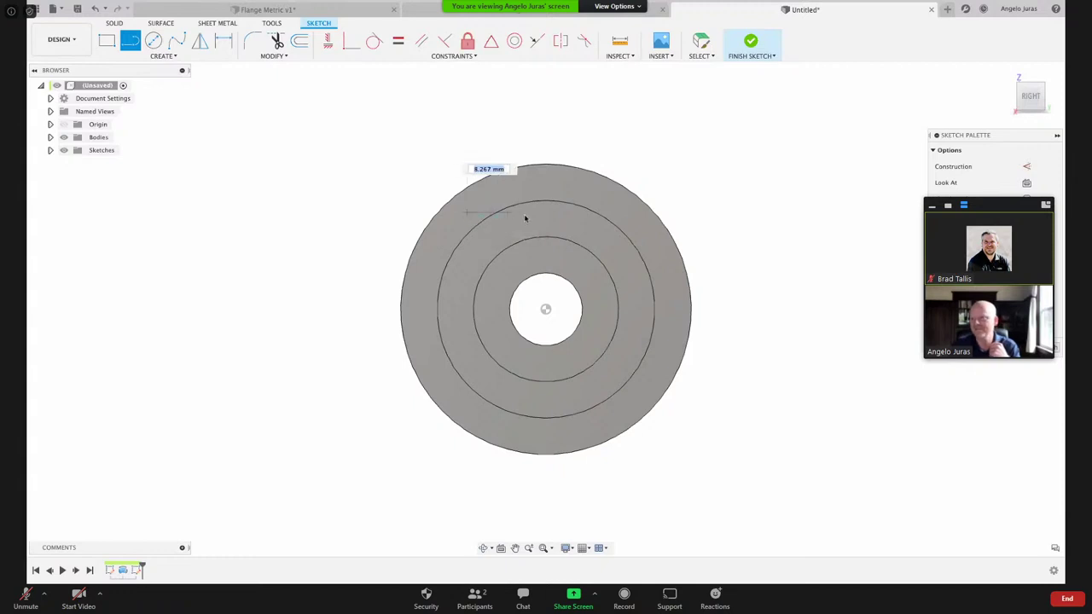
left_click(626, 214)
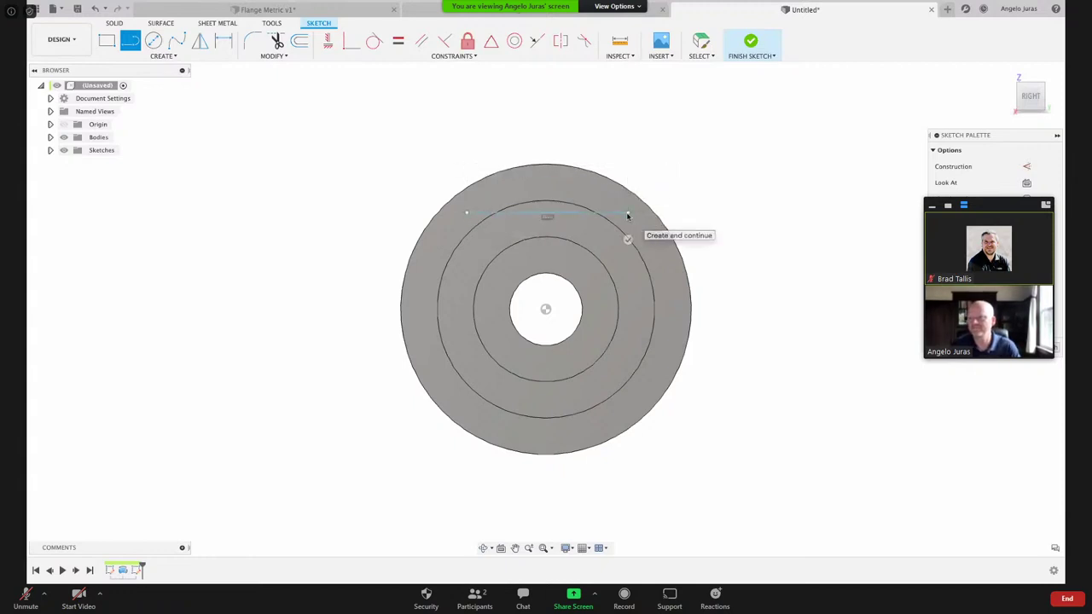
key("Escape")
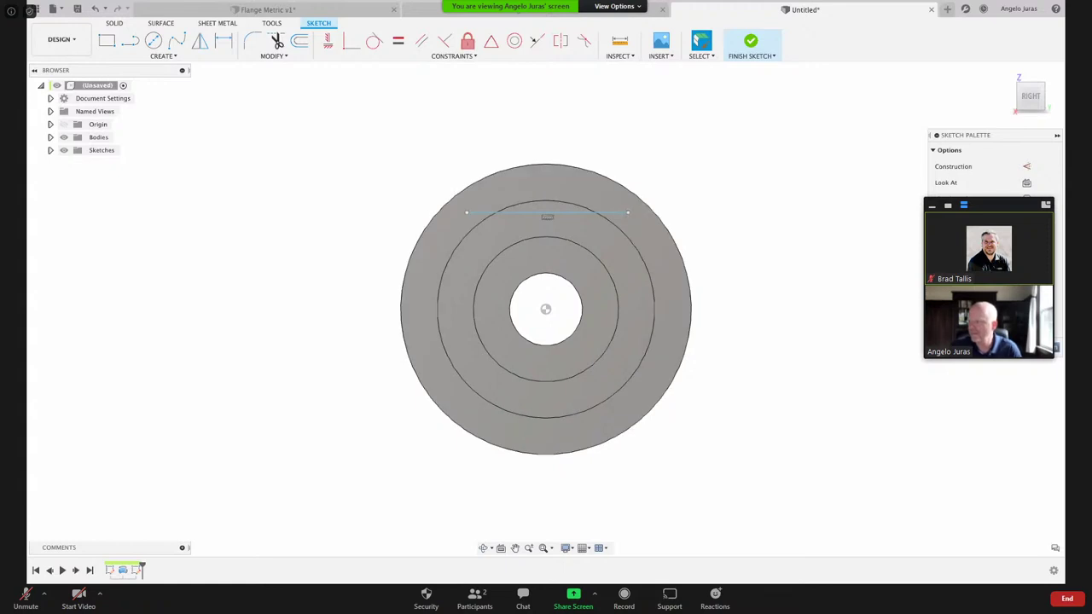
left_click(751, 41)
middle_click_drag(478, 281, 381, 277, "shift")
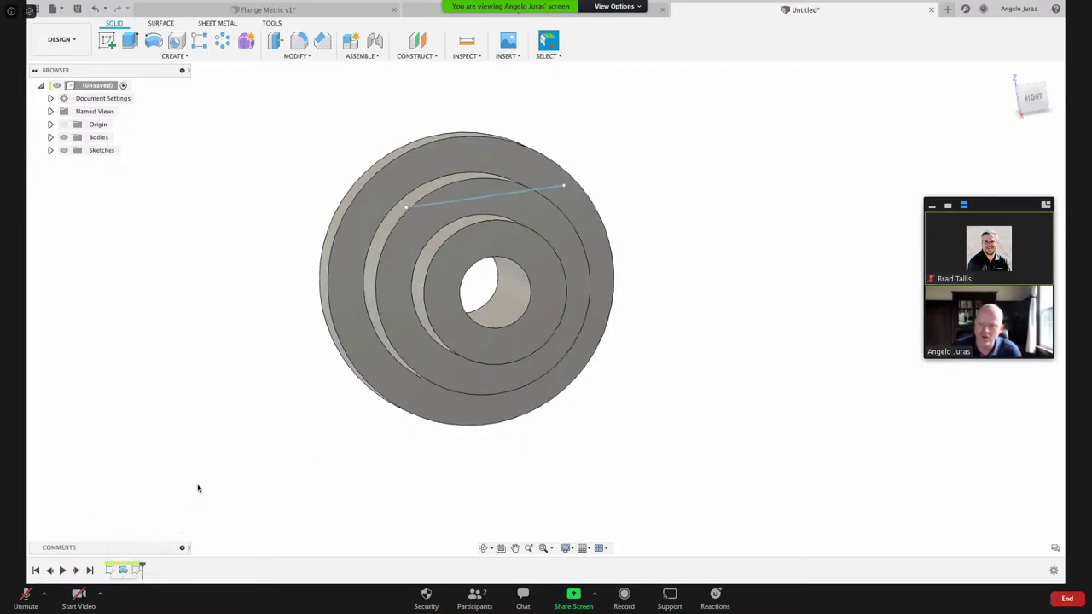
- Redefine Sketch2 onto the middle stepped ring face and select the 34.80 mm² sliver profile
right_click(133, 571)
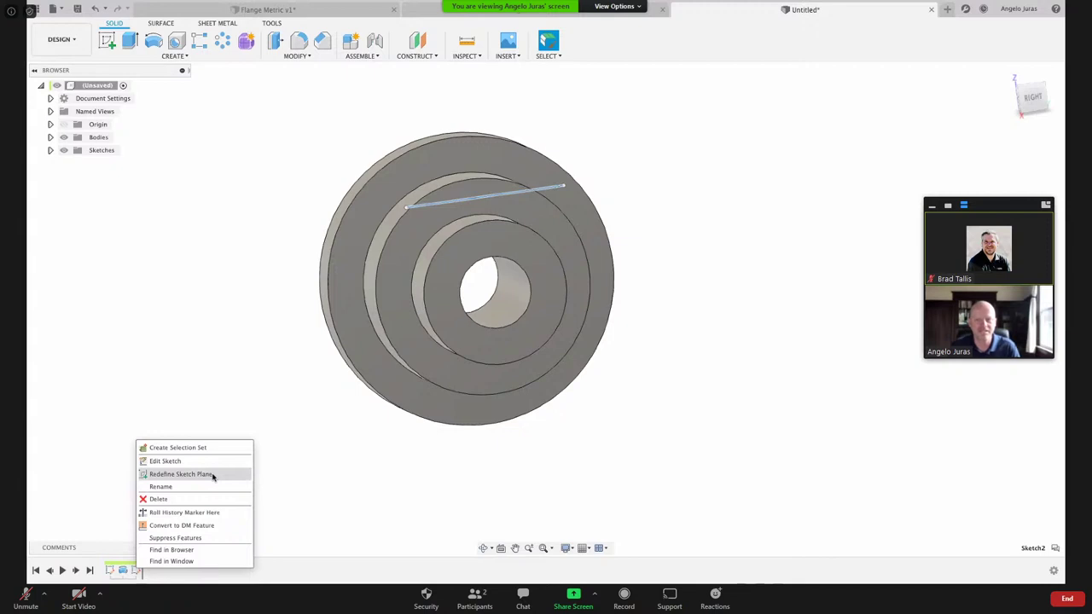
left_click(181, 474)
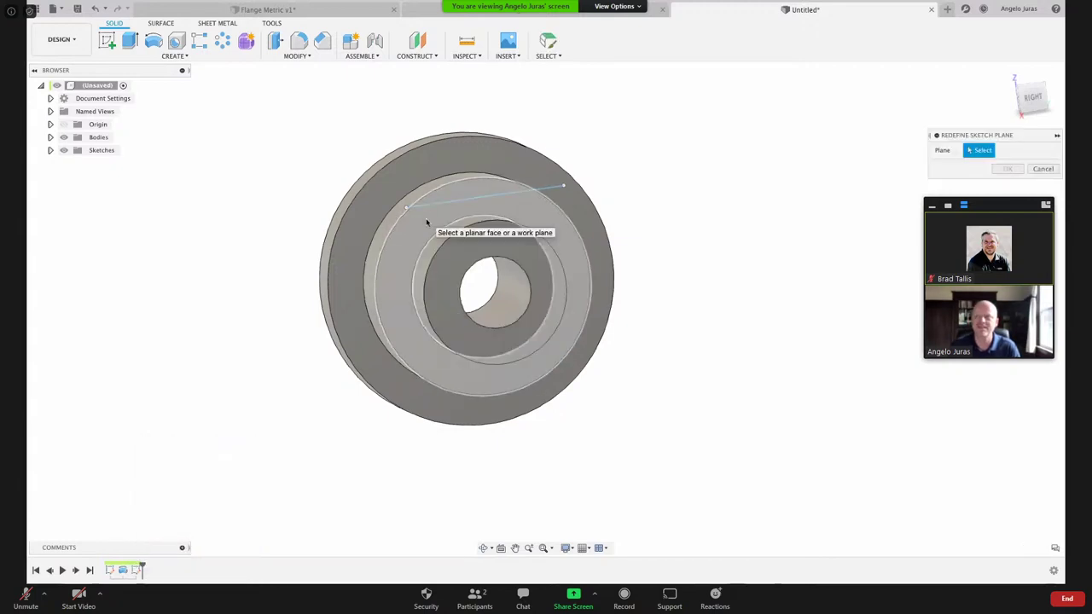
left_click(424, 220)
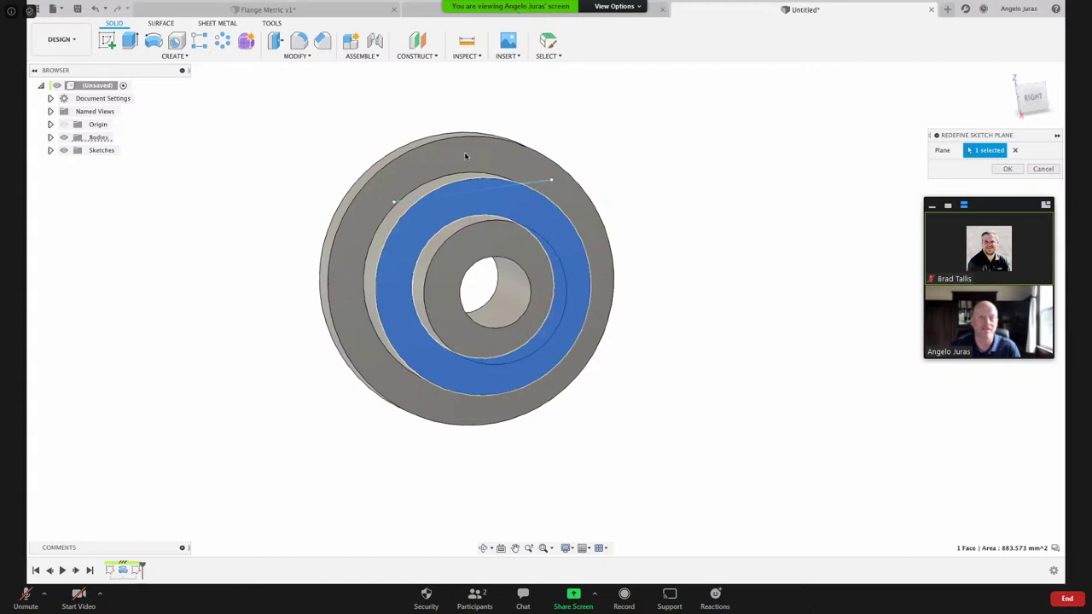
left_click(1006, 169)
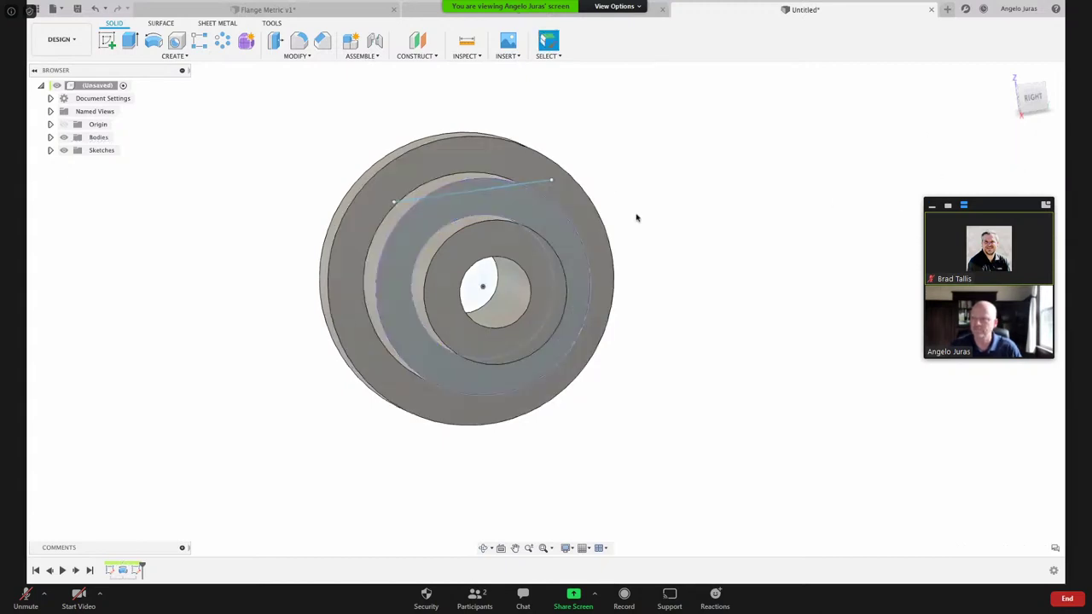
left_click(482, 187)
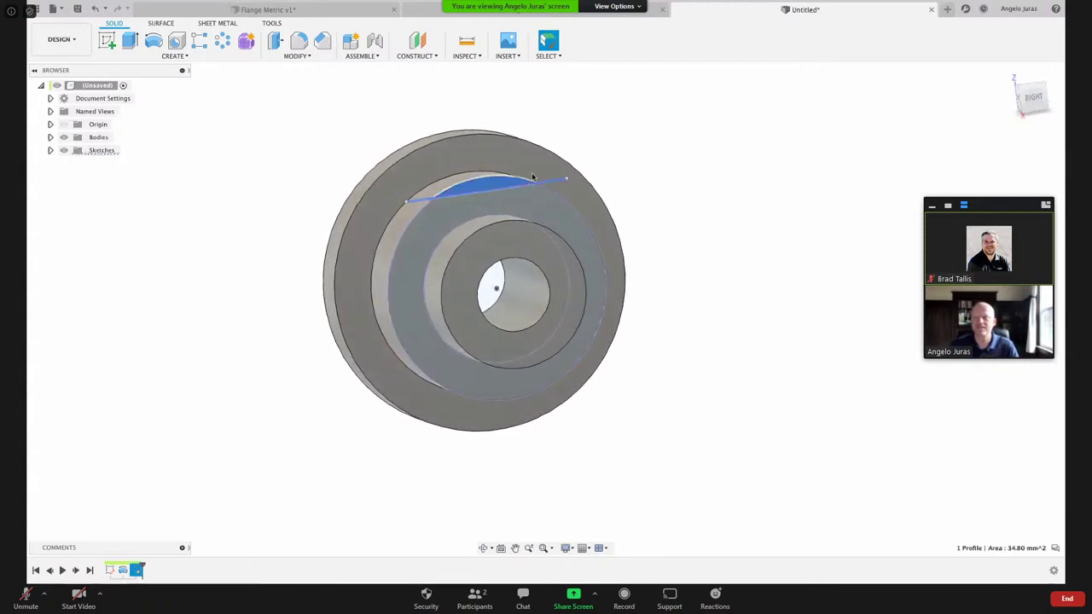
mouse_move(509, 181)
middle_mouse_down("shift")
mouse_move(551, 142)
mouse_move(575, 137)
middle_mouse_up("shift")
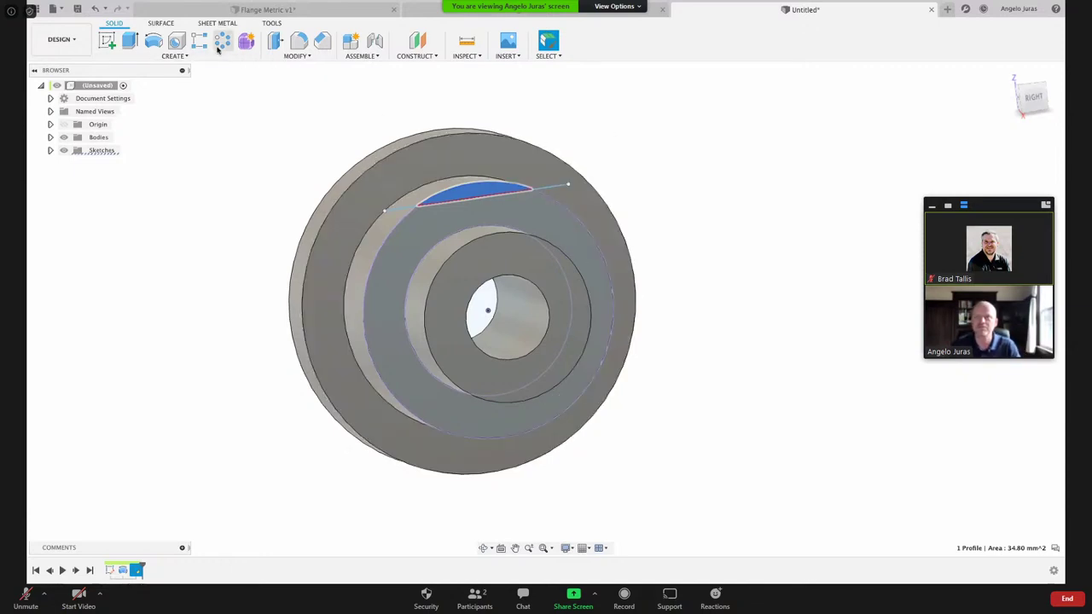
- Extrude-cut the sliver profile 10 mm into the hub
left_click(130, 41)
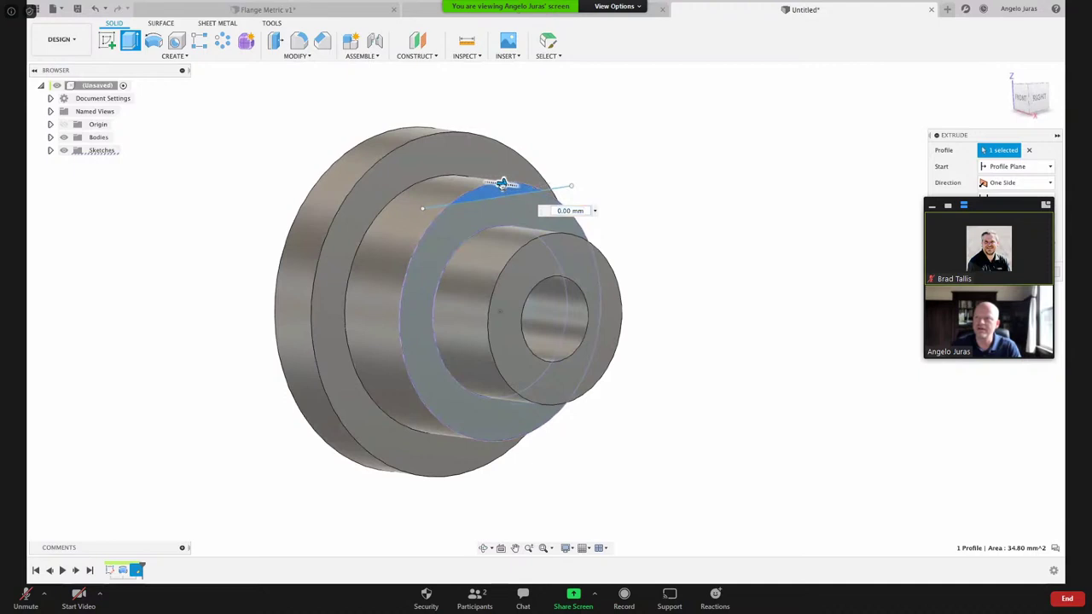
left_click_drag(502, 183, 449, 177)
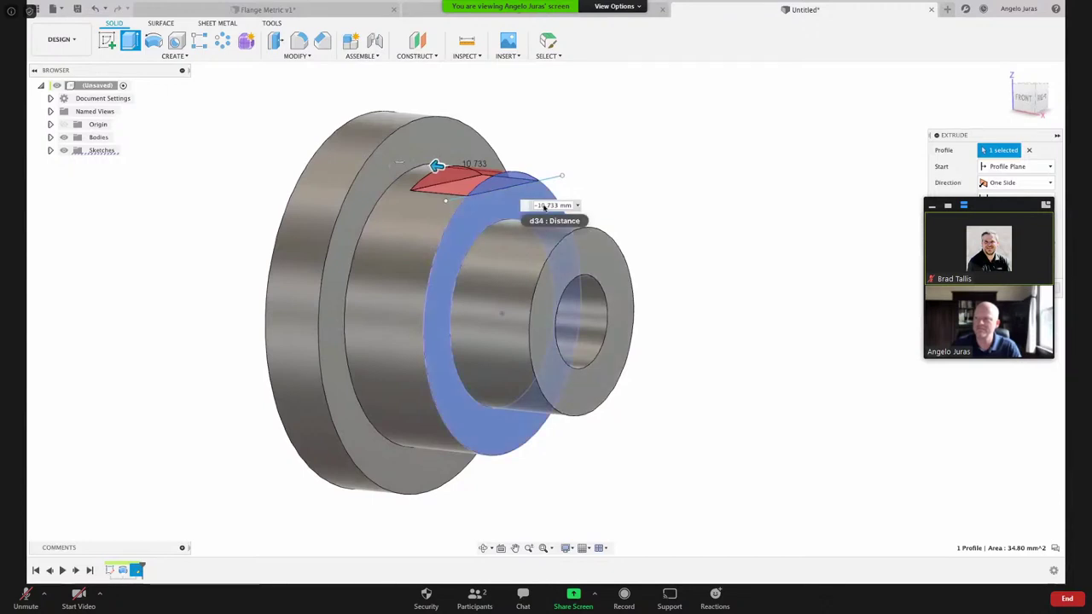
left_click_drag(538, 206, 576, 206)
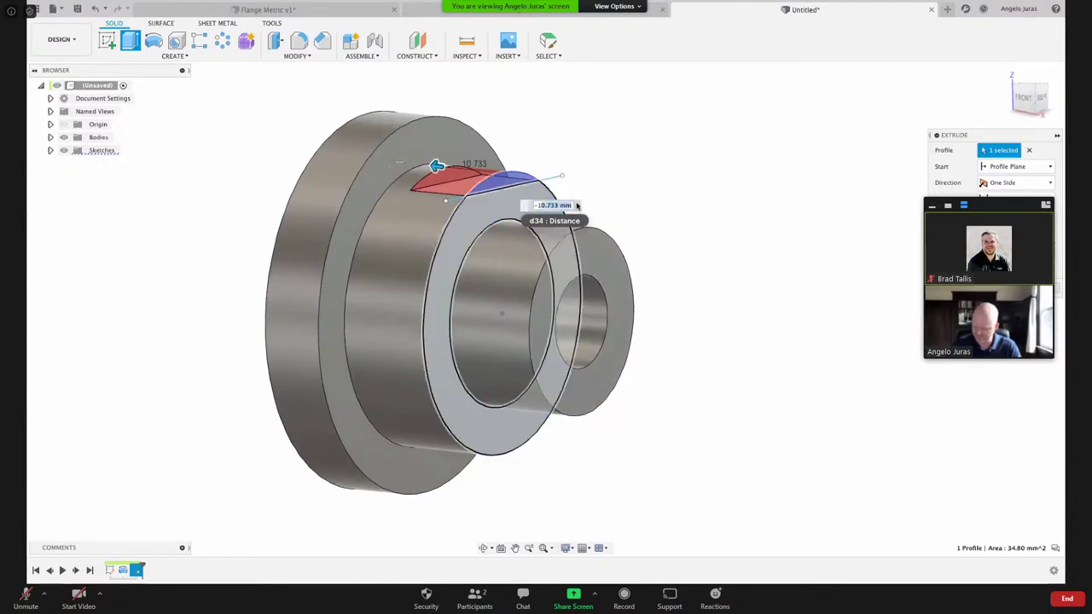
type("10")
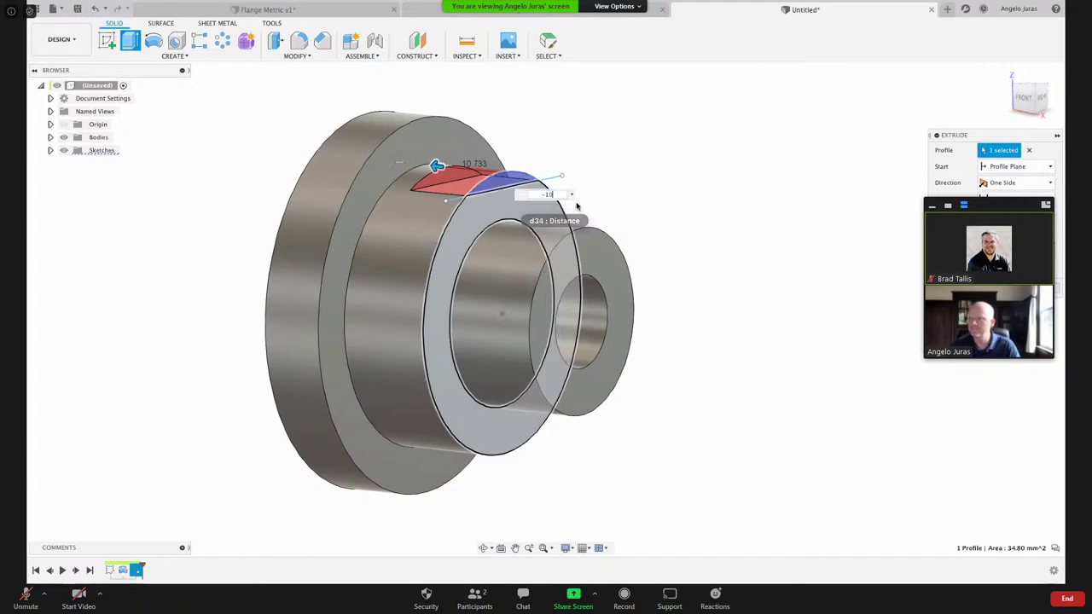
key("Return")
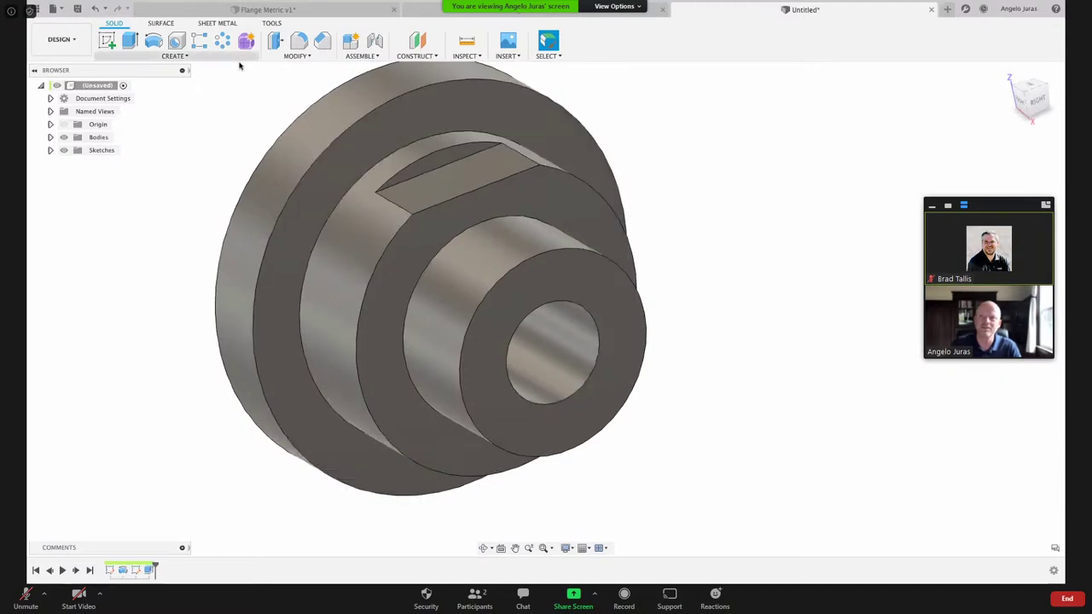
- Circular-pattern the flat cut's two faces 6 times around the central bore axis
left_click(174, 55)
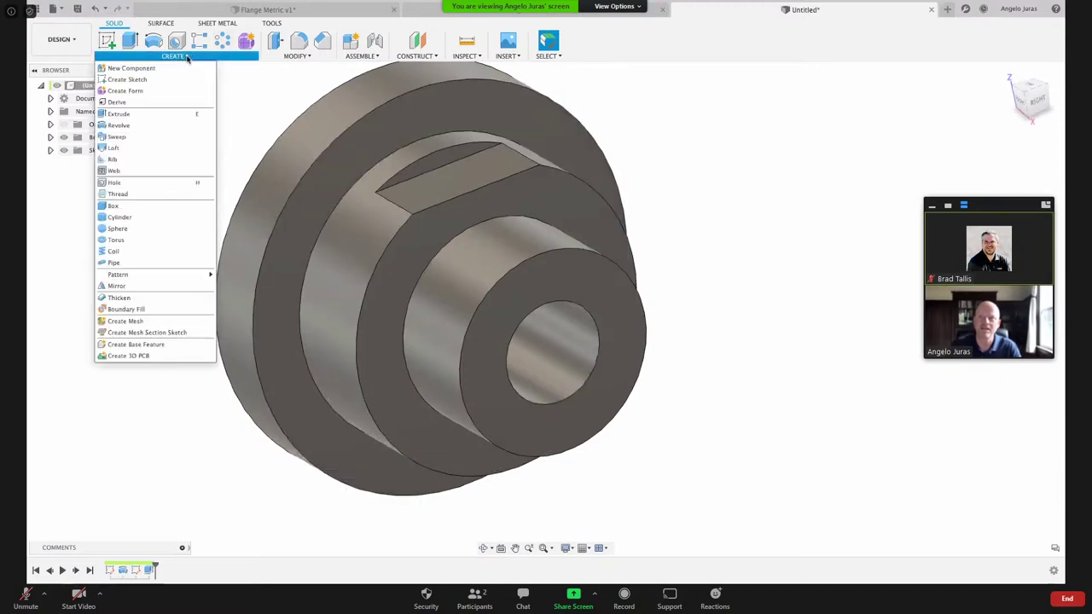
mouse_move(182, 276)
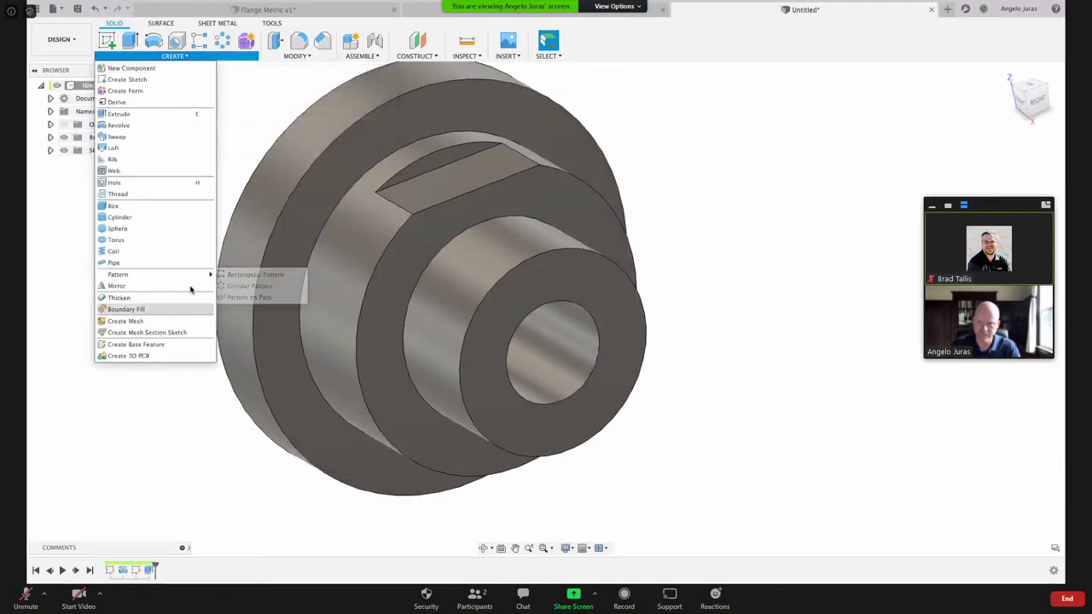
left_click(249, 286)
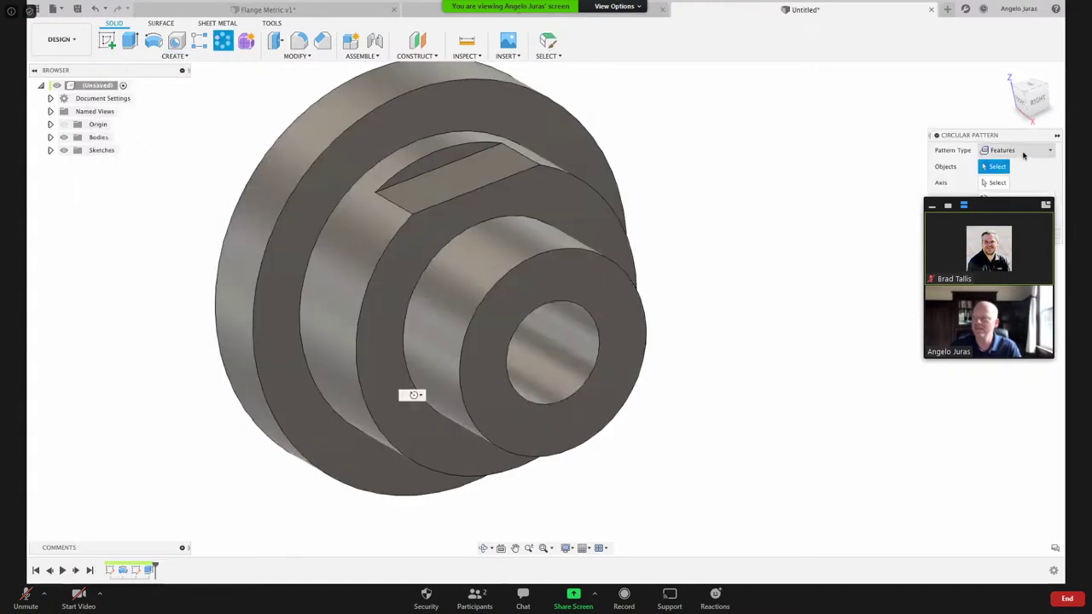
left_click(1024, 151)
left_click(1019, 164)
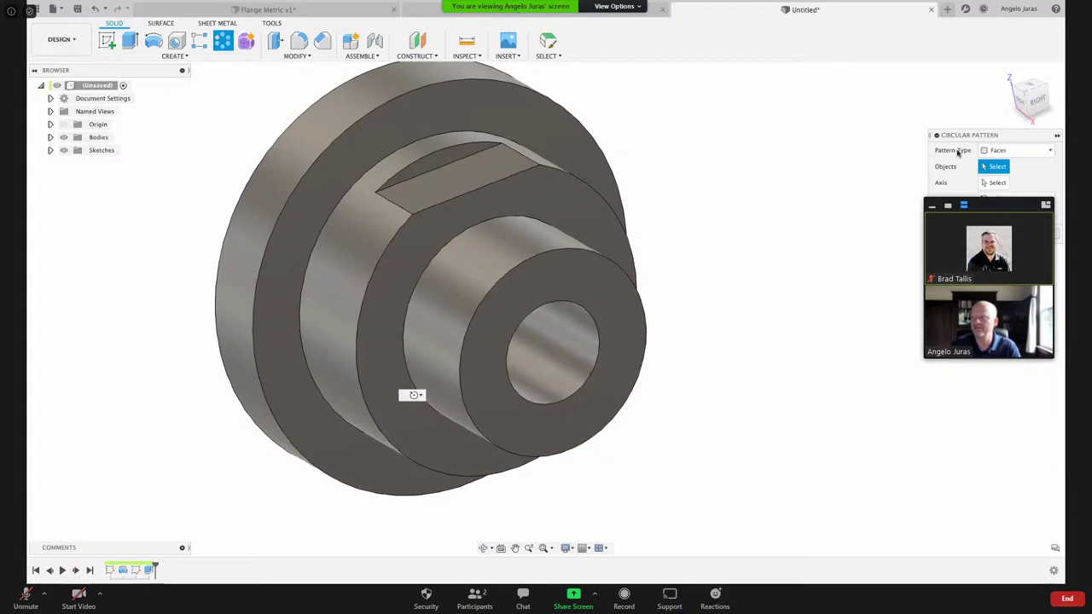
left_click(480, 168)
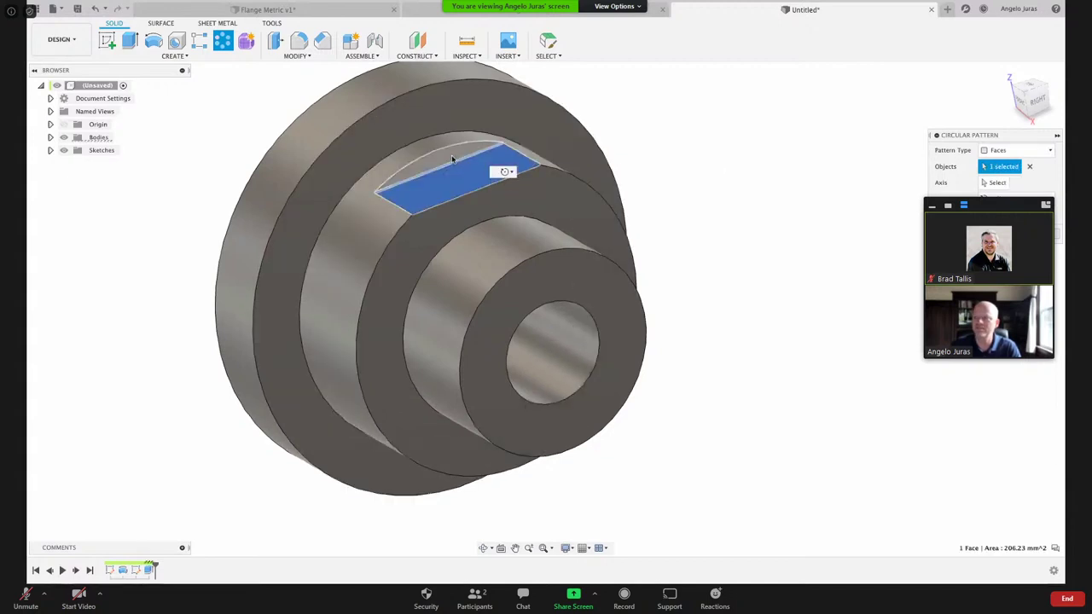
left_click(512, 171)
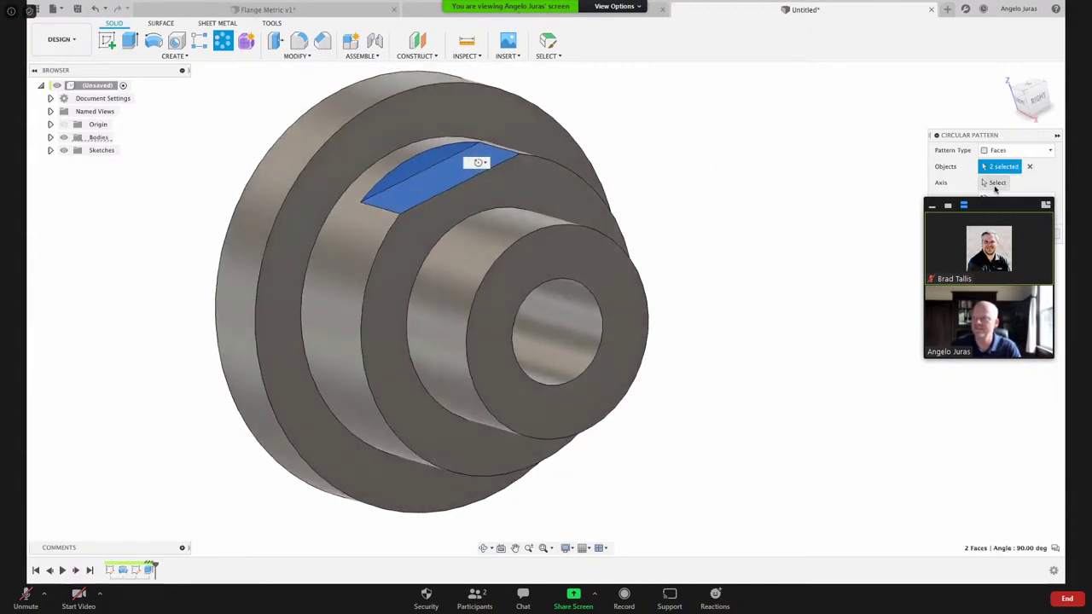
left_click(993, 183)
left_click(553, 369)
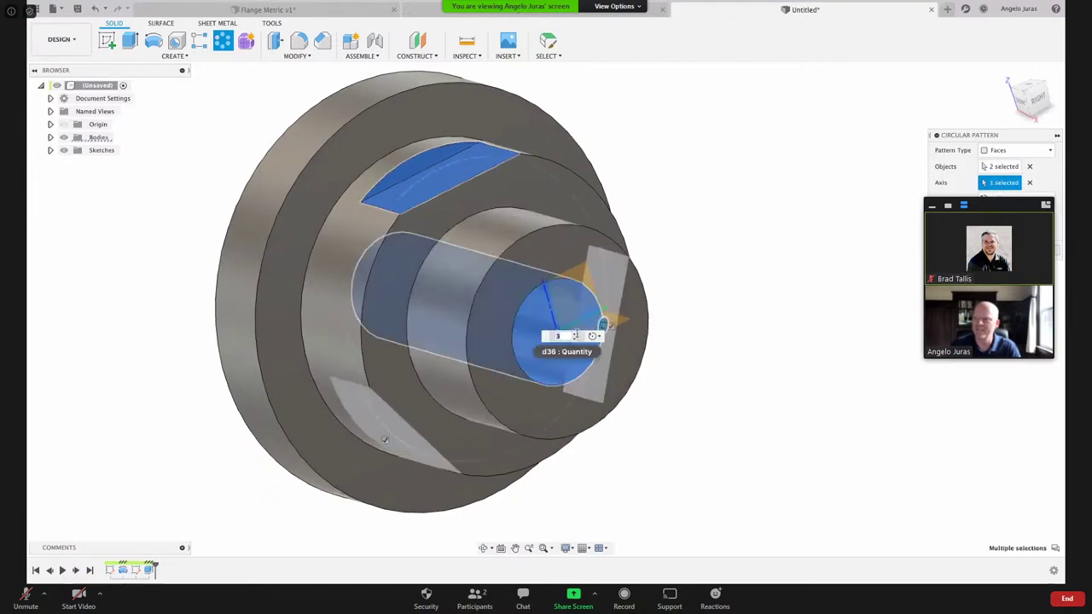
left_click(575, 332)
left_click(576, 333)
left_click(575, 333)
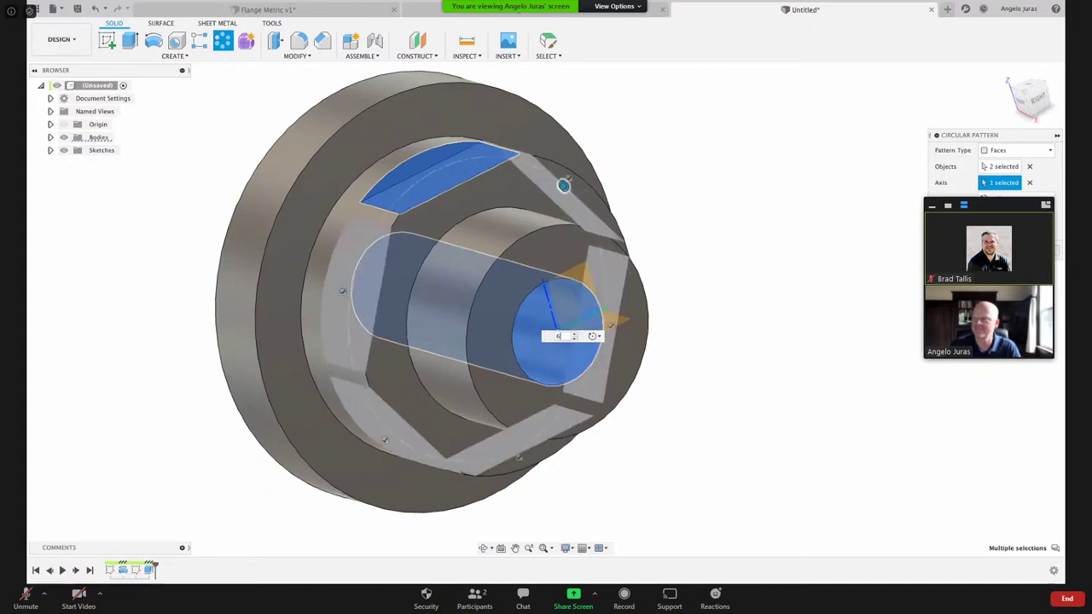
key("Return")
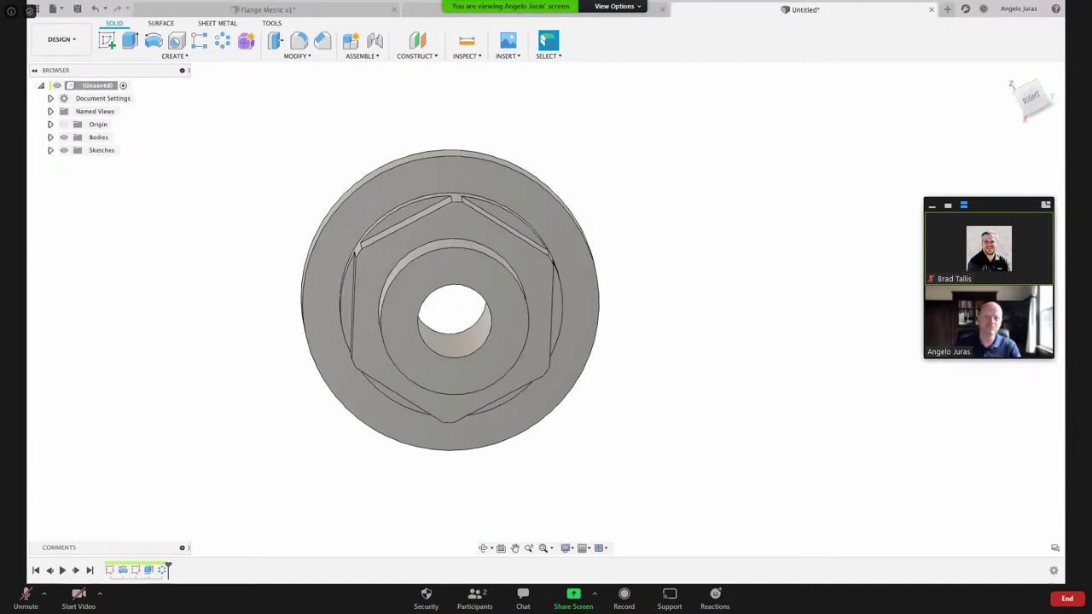
middle_click_drag(418, 292, 448, 293, "shift")
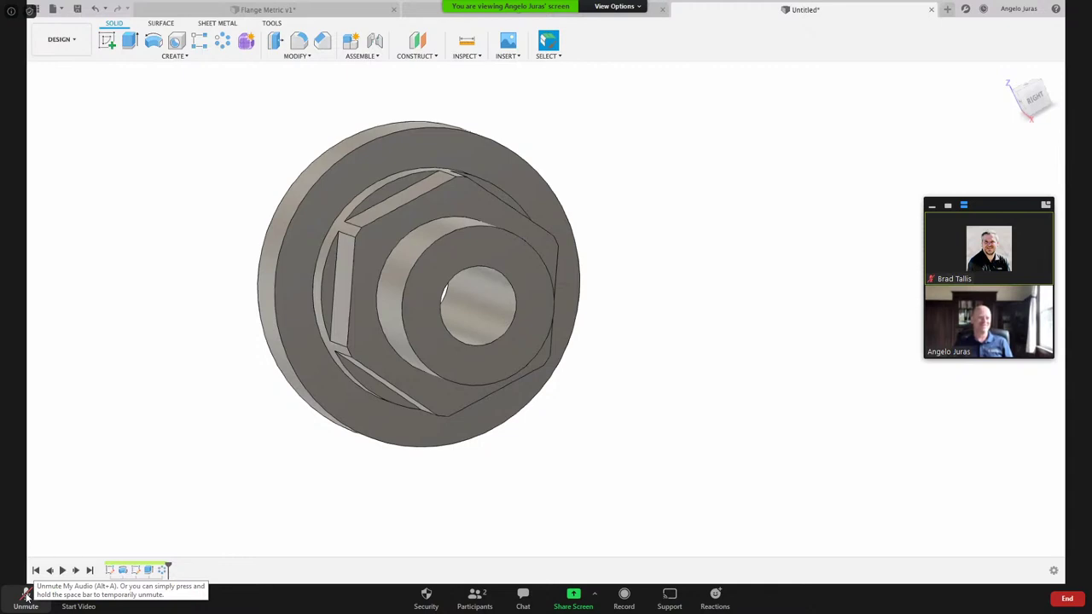
left_click(25, 594)
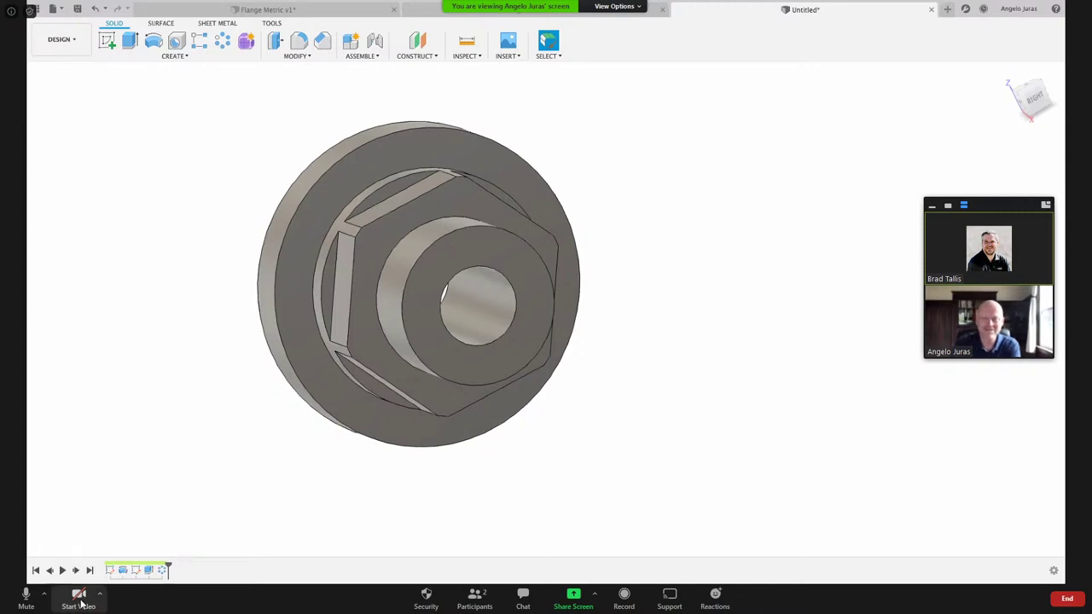
left_click(79, 597)
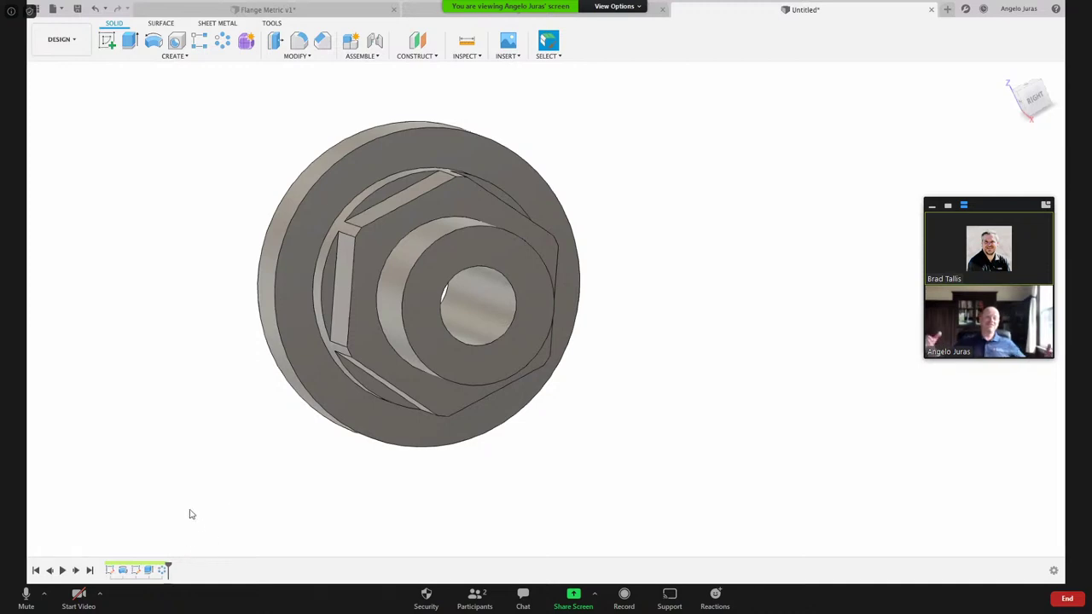
left_click(25, 597)
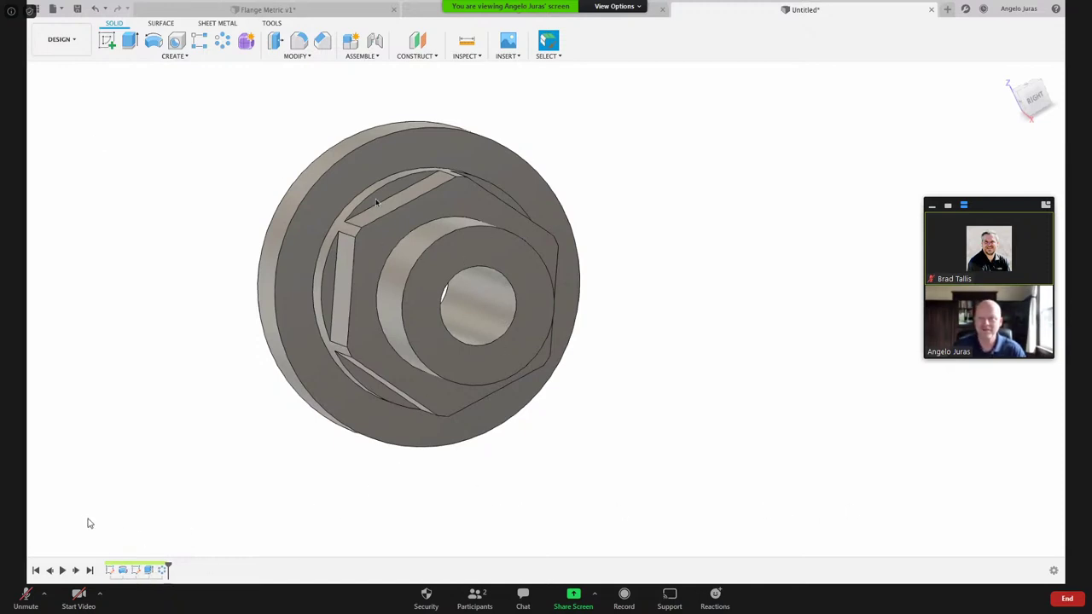
left_click(353, 180)
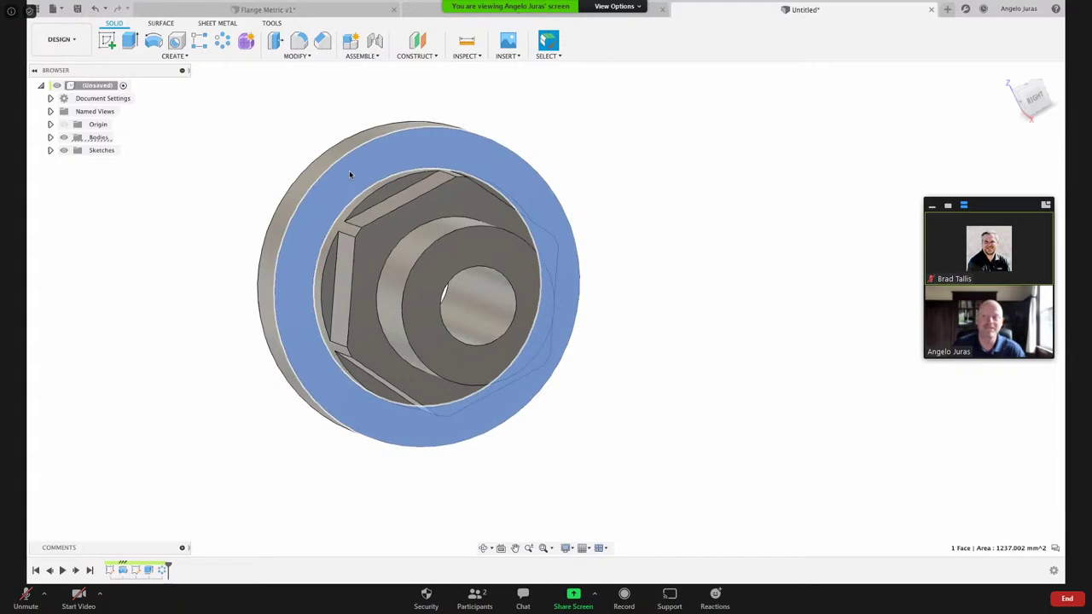
left_click(439, 202)
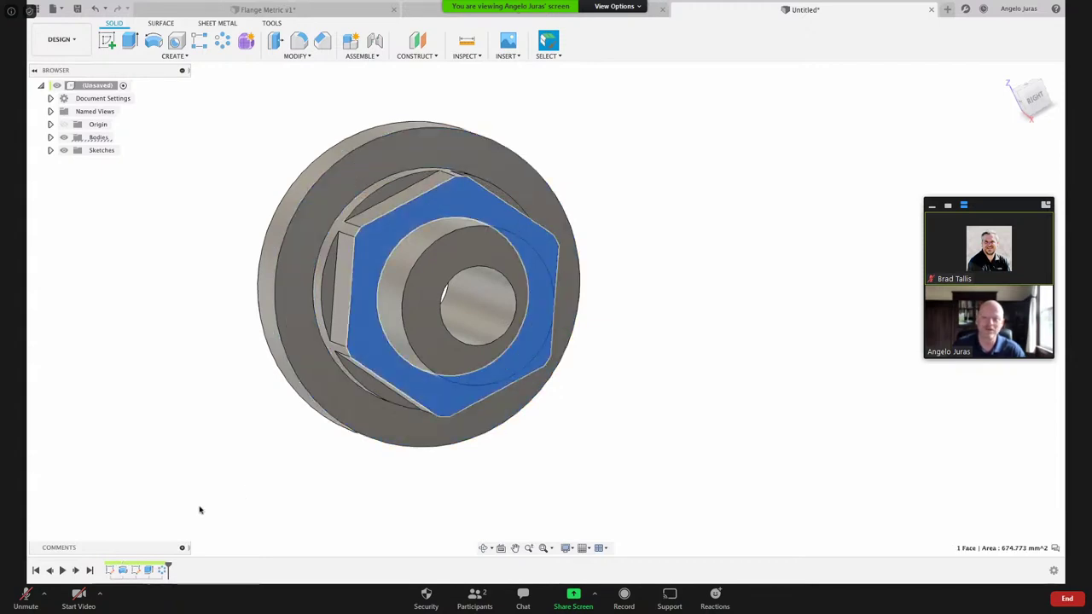
right_click(148, 570)
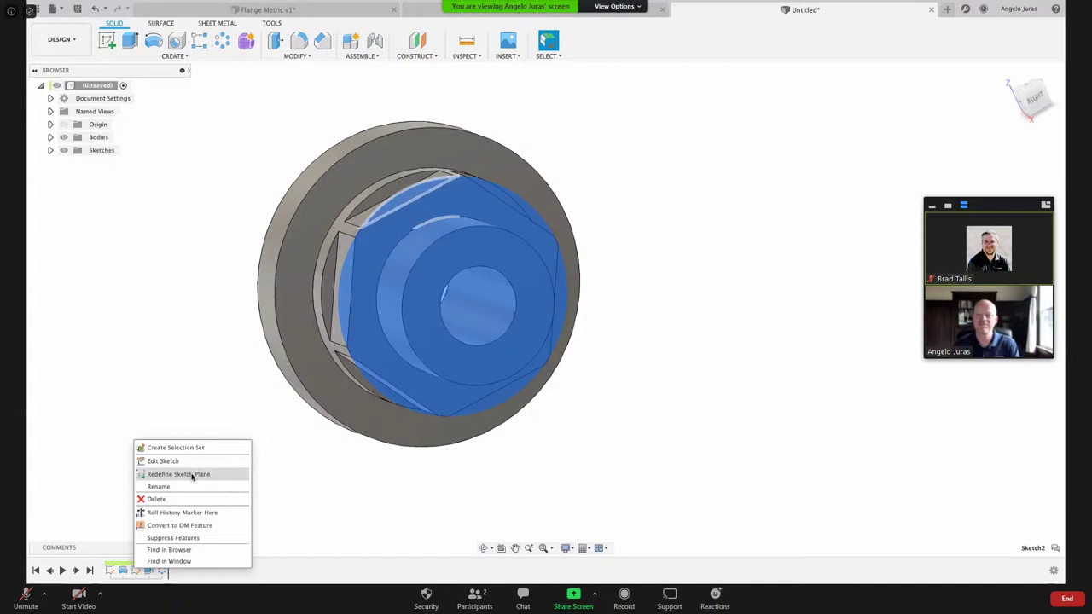
left_click(743, 145)
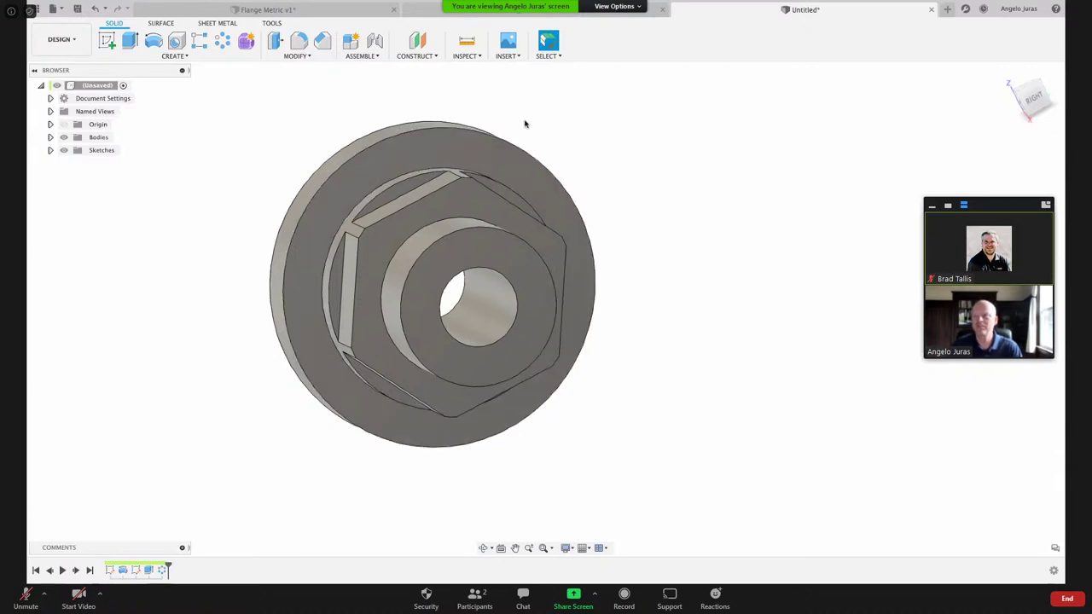
left_click(1035, 102)
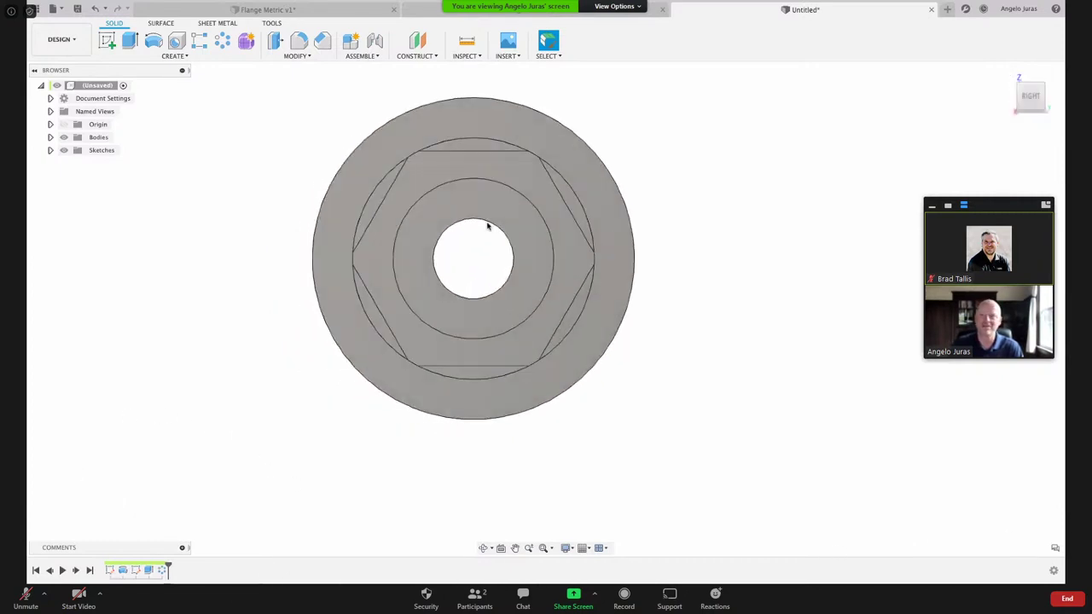
- Start a new sketch on the flange's outer rim face
left_click(445, 121)
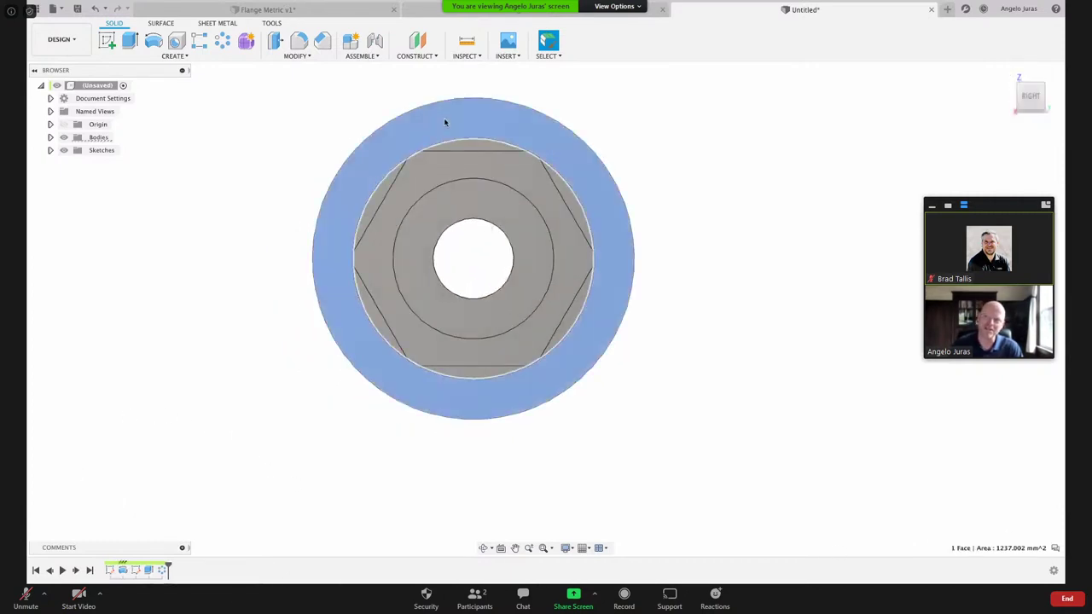
right_click(444, 122)
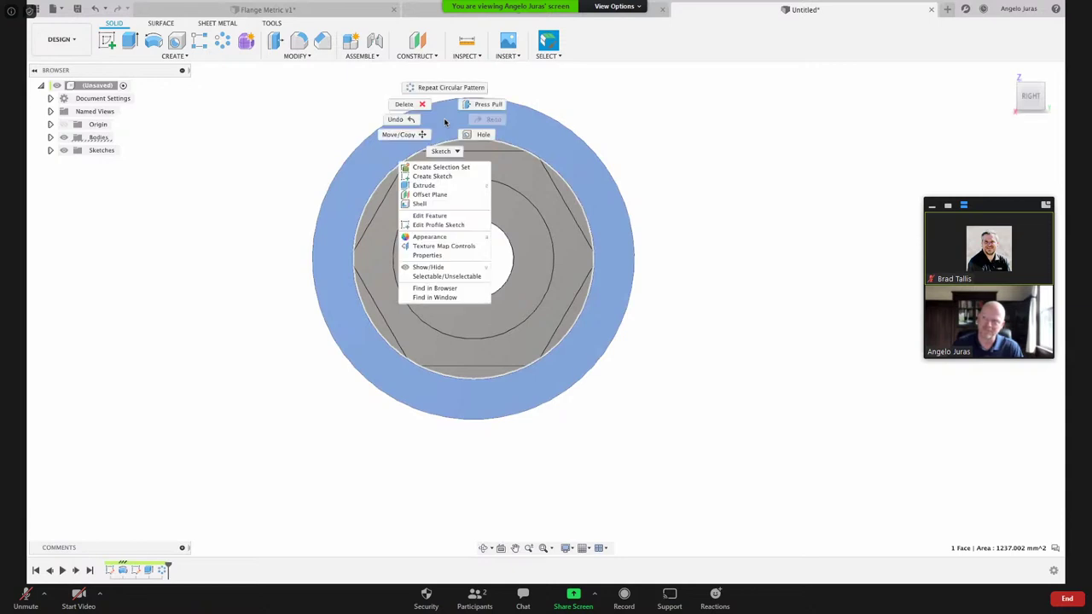
left_click(424, 178)
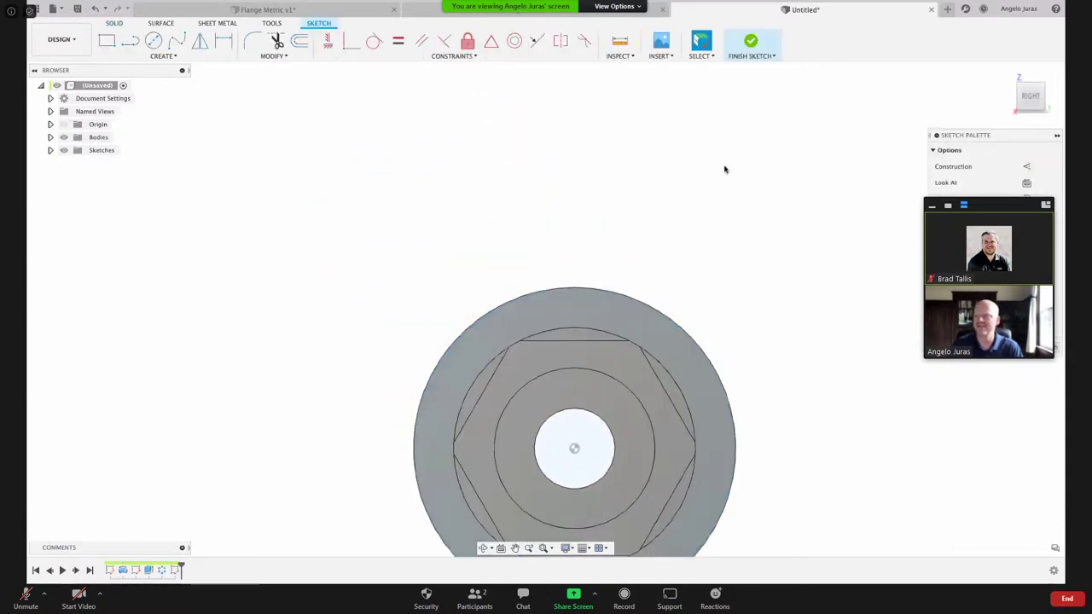
scroll(383, 227, "down", 3)
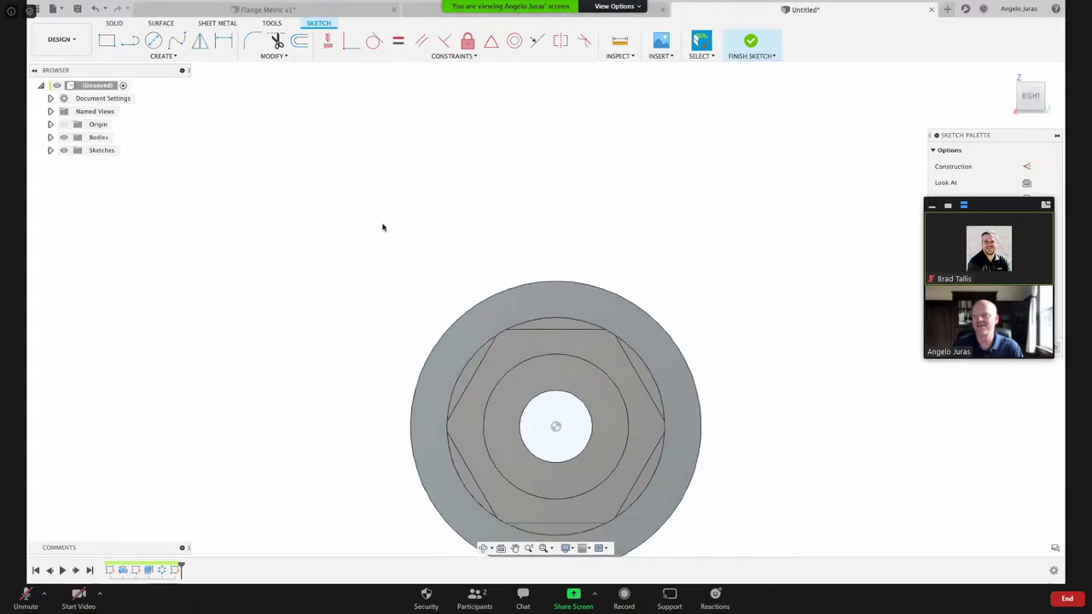
scroll(606, 395, "up", 3)
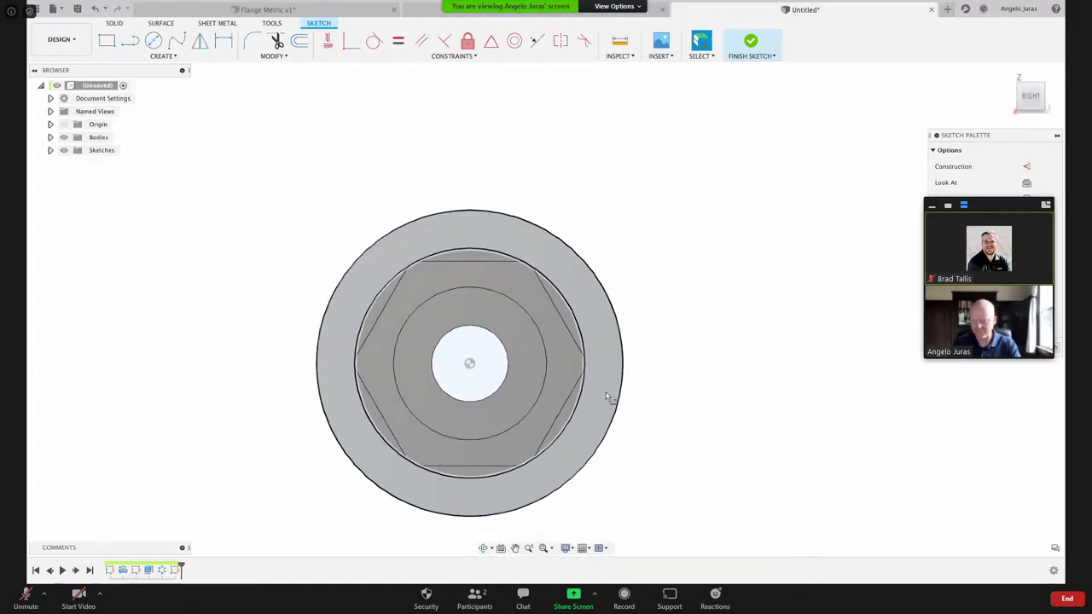
- Draw a 7.5 mm vertical line from the inner to the outer circle top and make it construction
key("l")
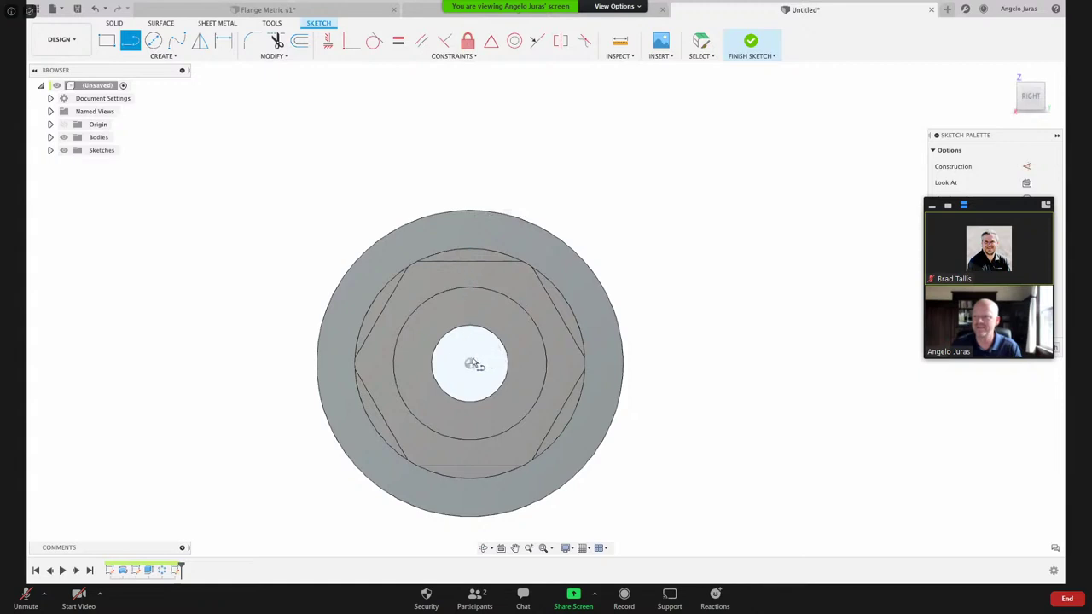
left_click(469, 251)
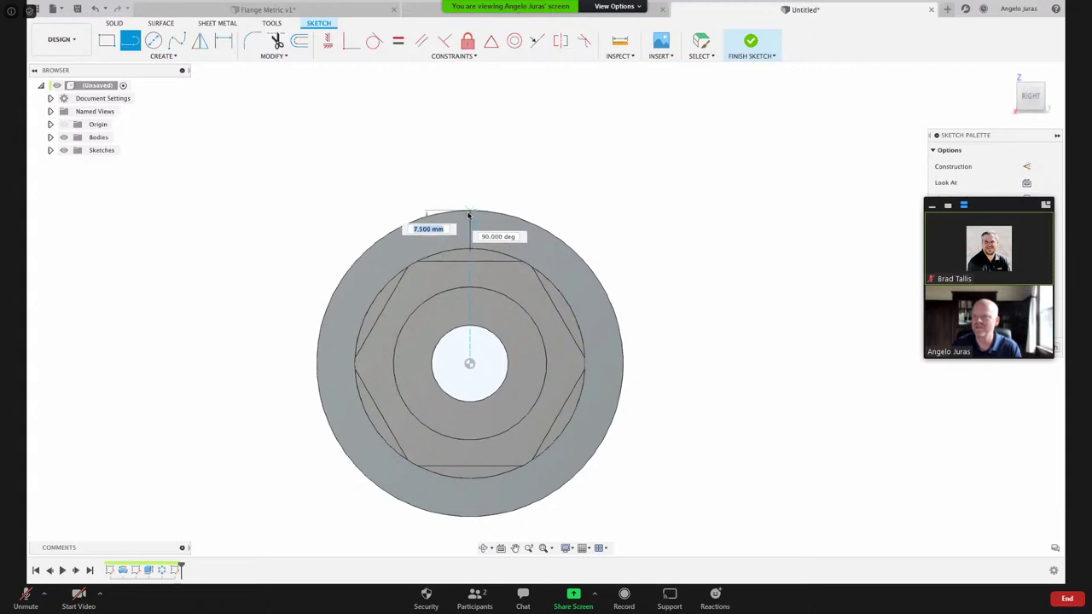
double_click(469, 211)
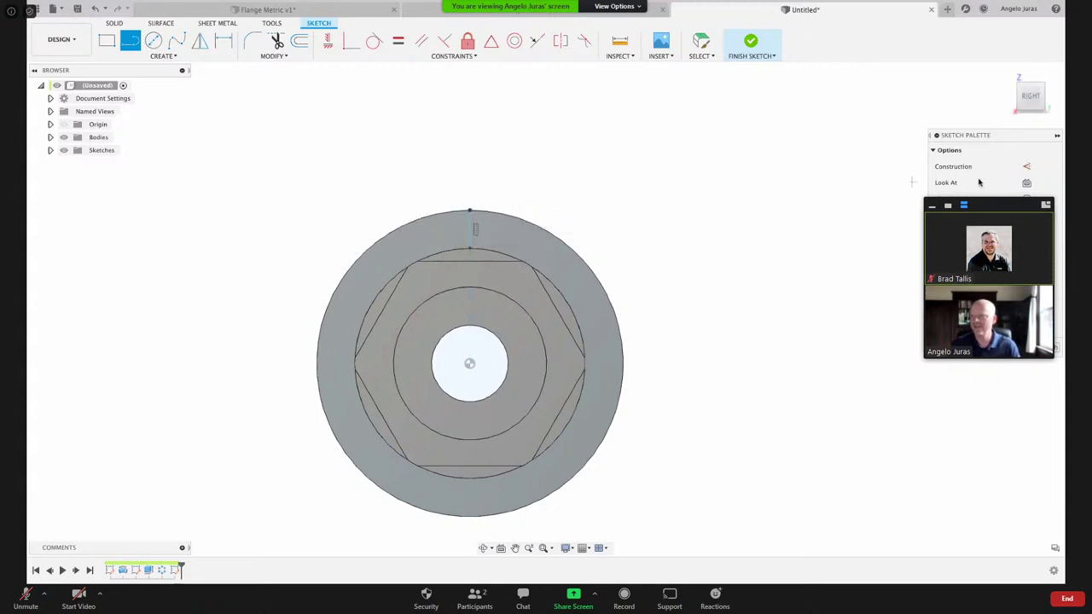
key("Escape")
middle_click_drag(539, 168, 452, 215, "shift")
scroll(414, 185, "up", 4)
left_click(409, 179)
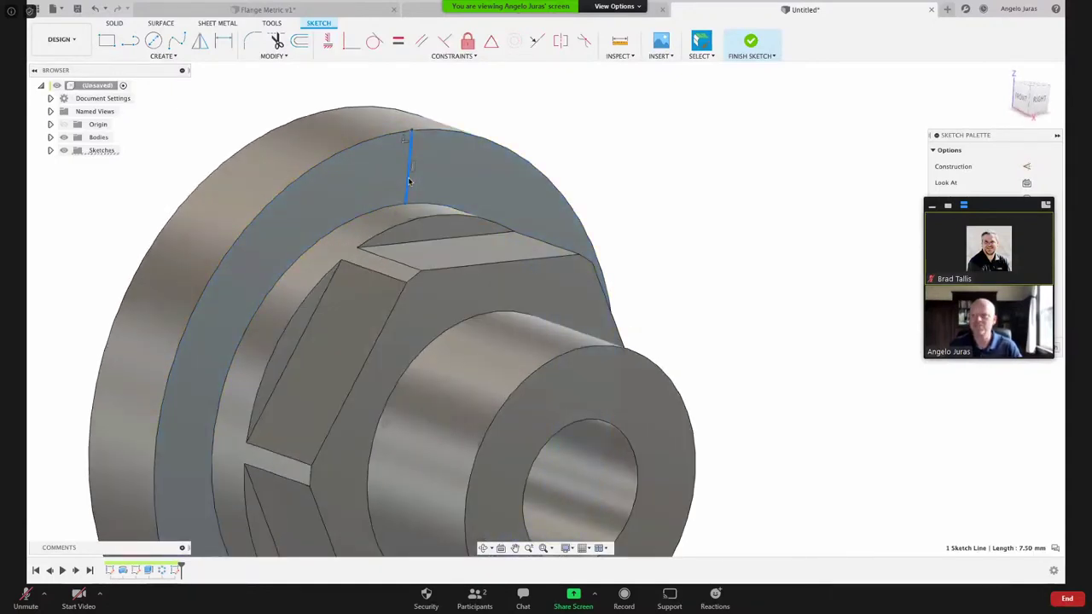
key("x")
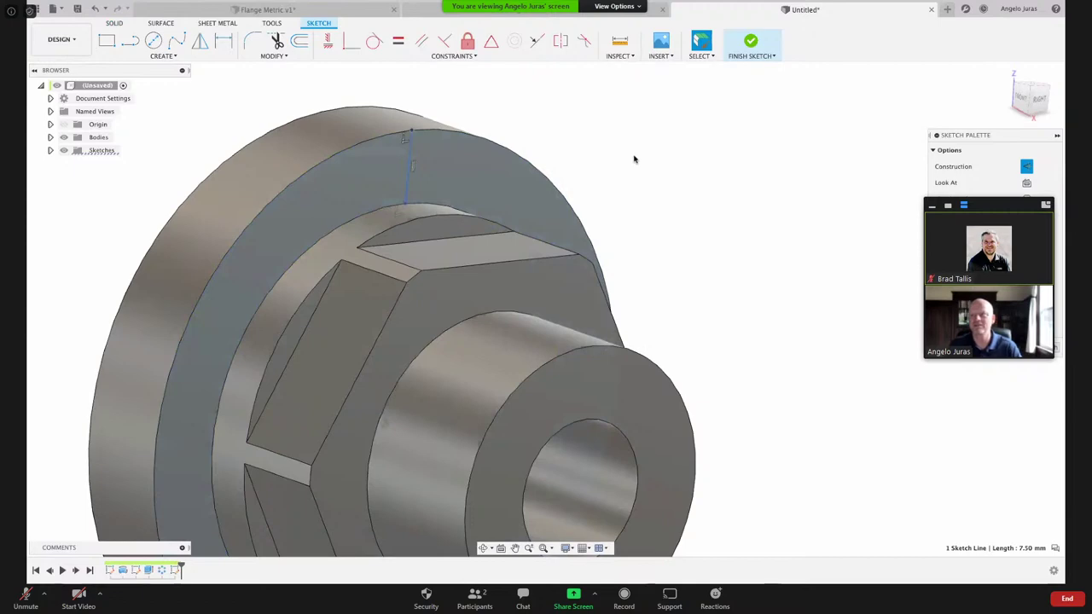
middle_click_drag(634, 158, 401, 426, "shift")
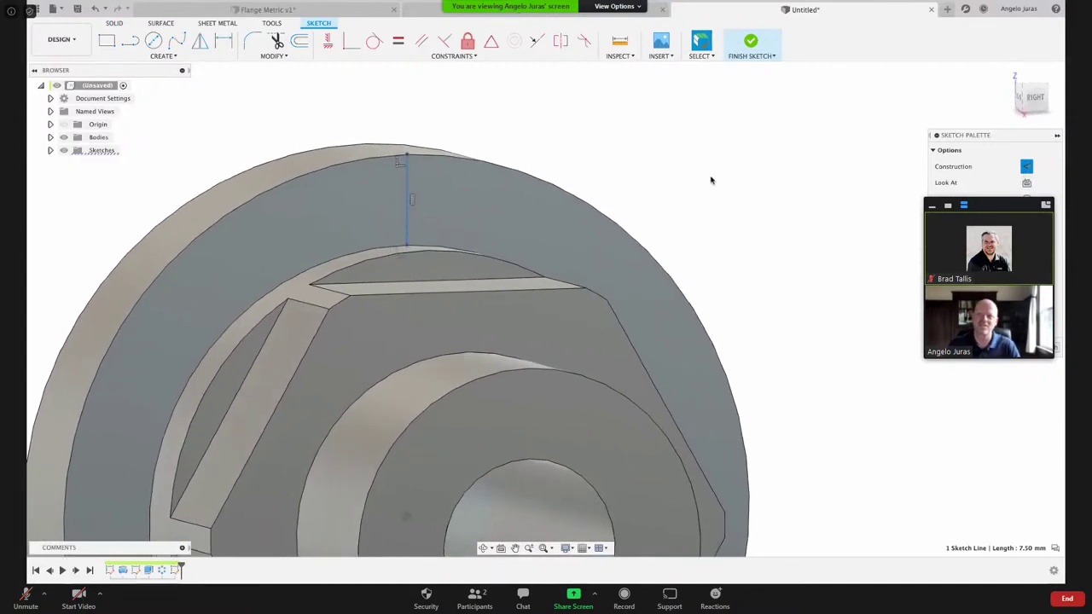
- Place a sketch point at the construction line's midpoint and finish the sketch
left_click(175, 56)
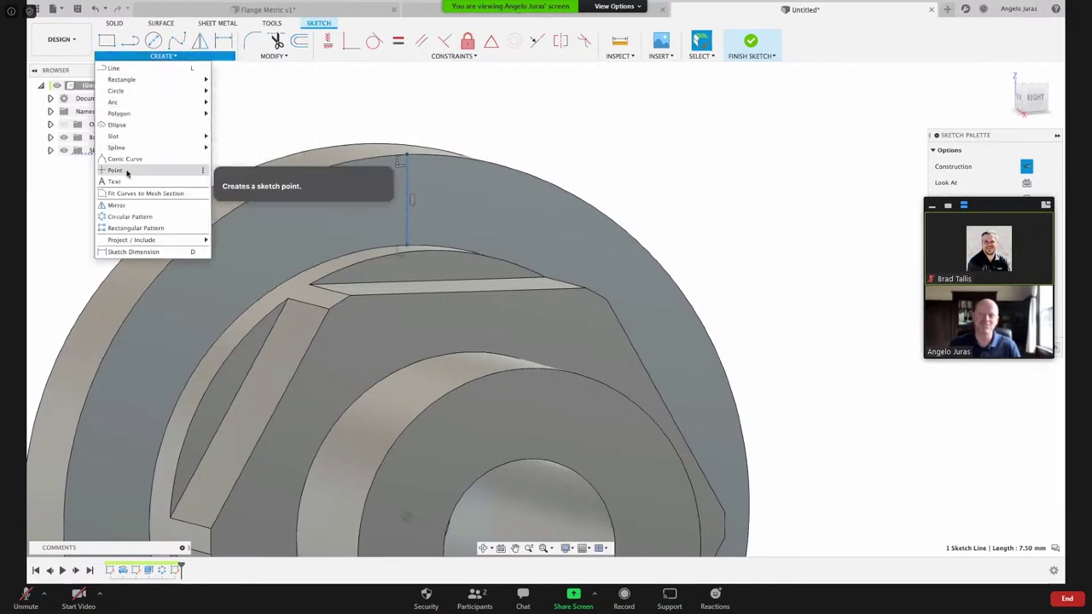
left_click(127, 171)
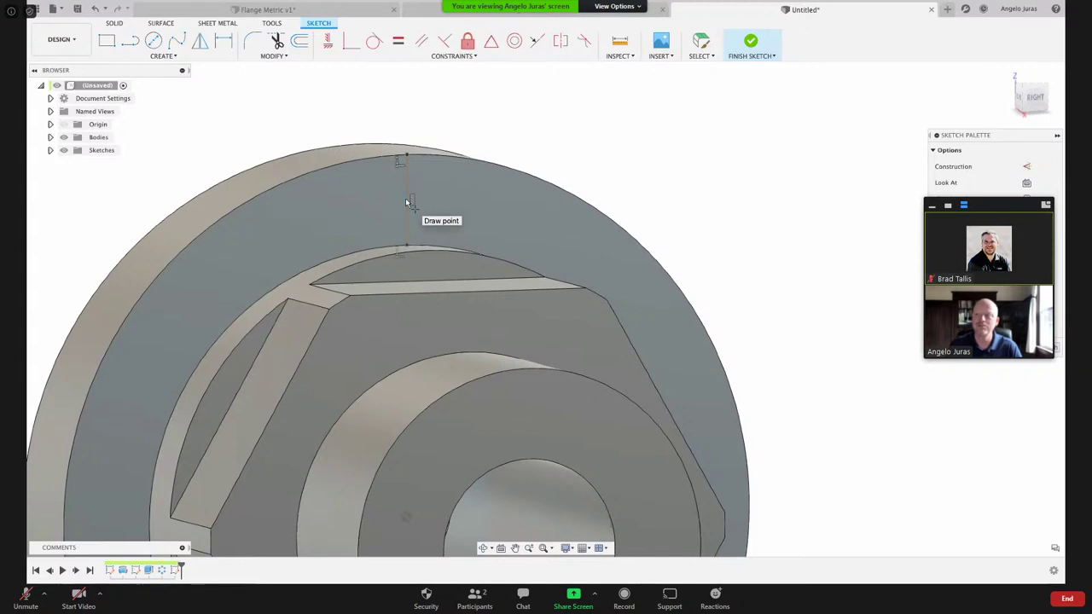
left_click(405, 198)
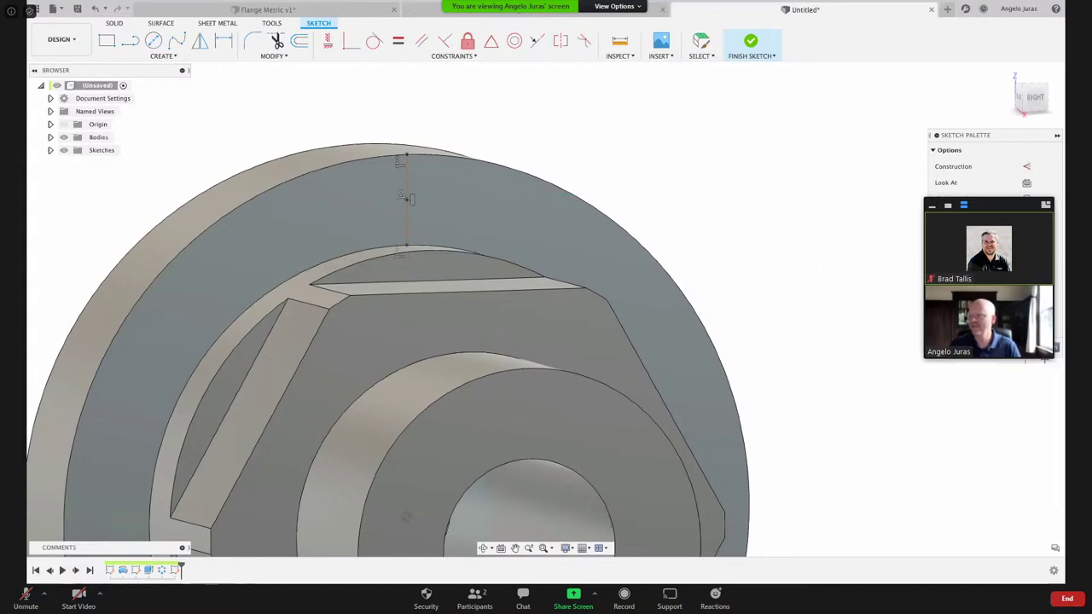
key("Escape")
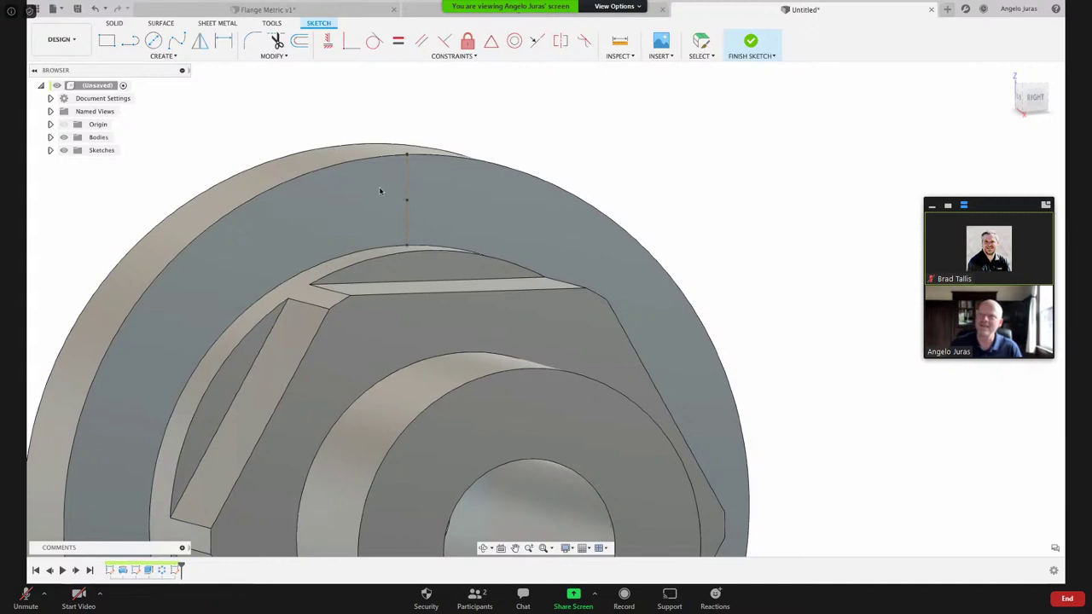
key("Escape")
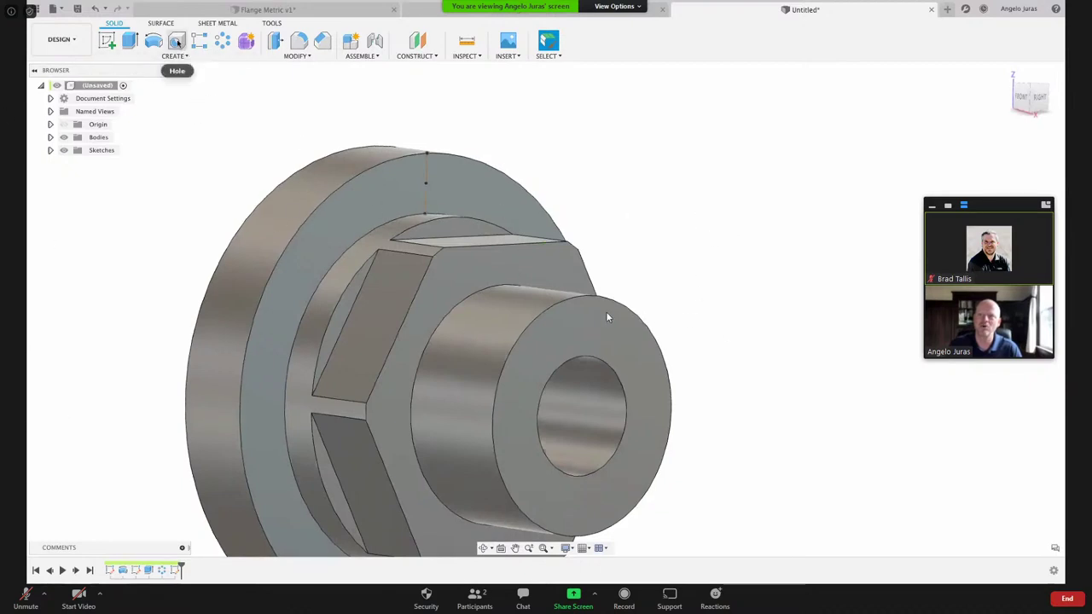
- Place a 5 mm countersunk hole with a 6 mm, 90° countersink at the rim sketch point
left_click(174, 56)
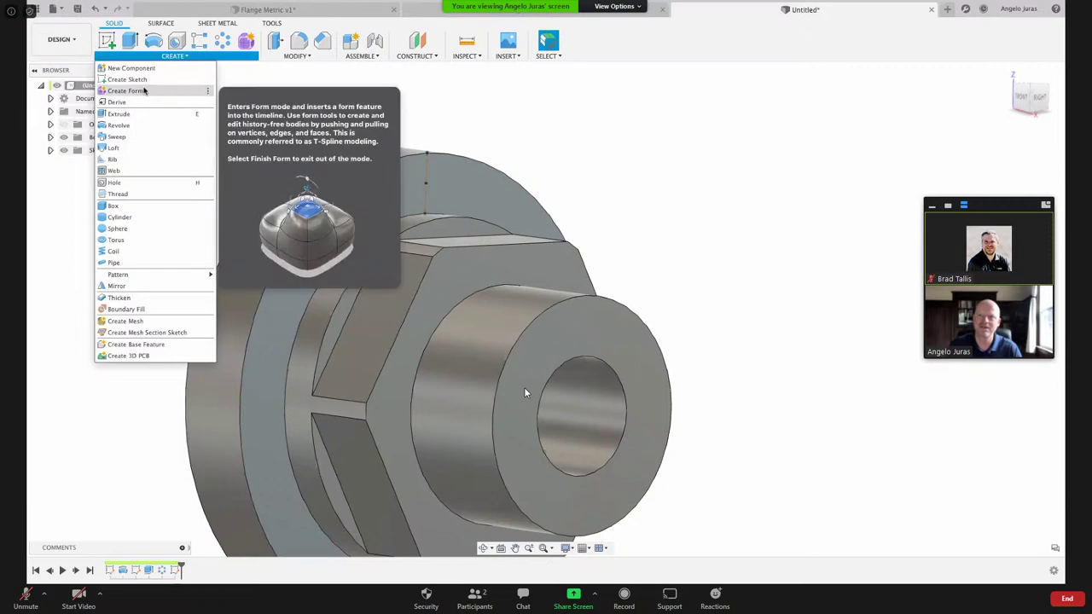
left_click(169, 183)
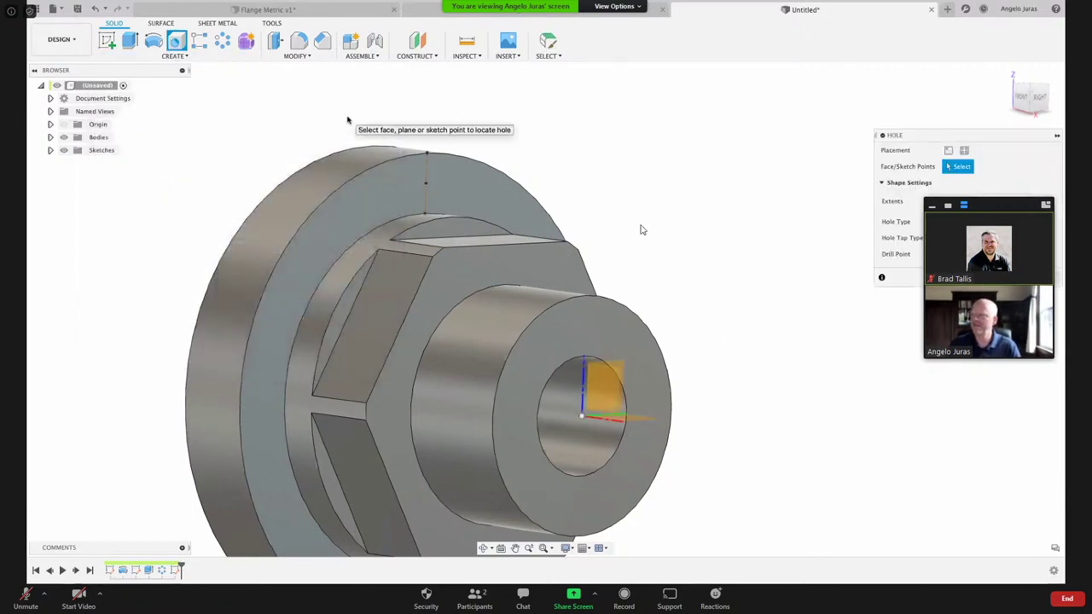
left_click(426, 184)
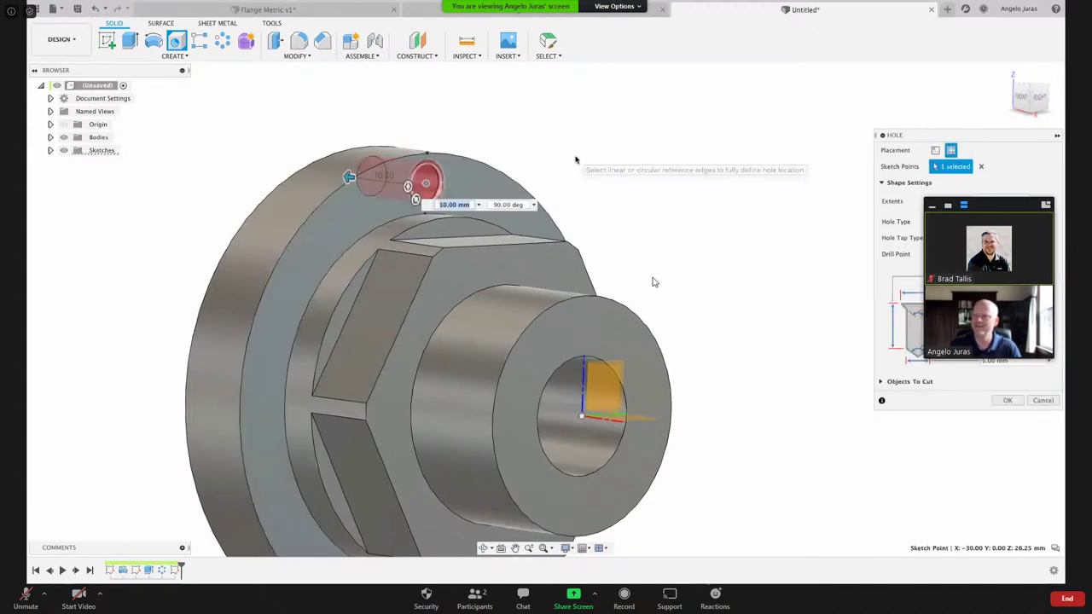
middle_click_drag(576, 160, 597, 159, "shift")
middle_click_drag(652, 277, 784, 261, "shift")
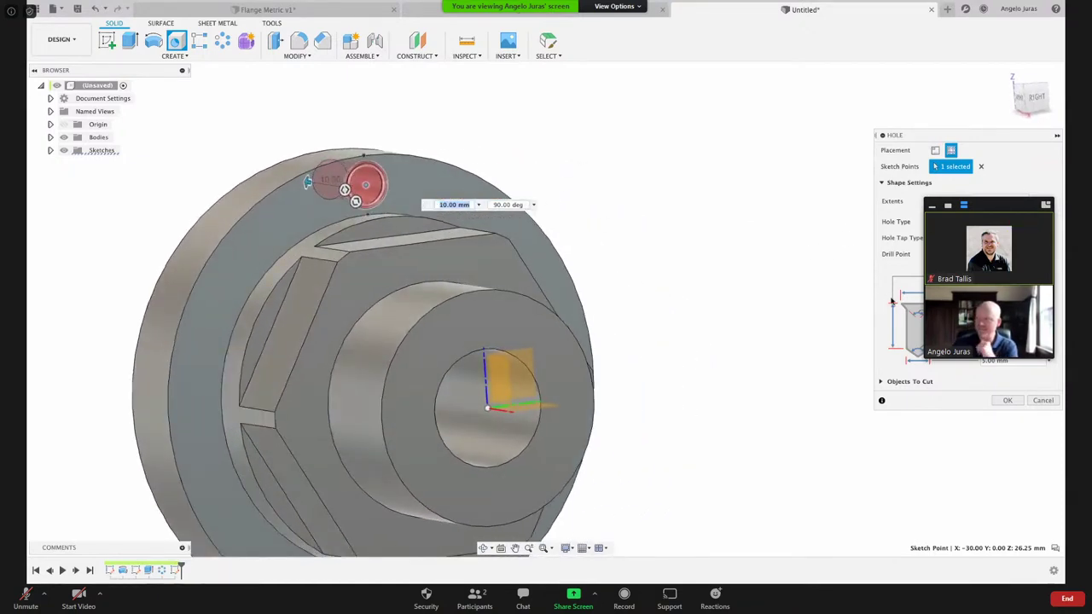
left_click_drag(965, 208, 999, 417)
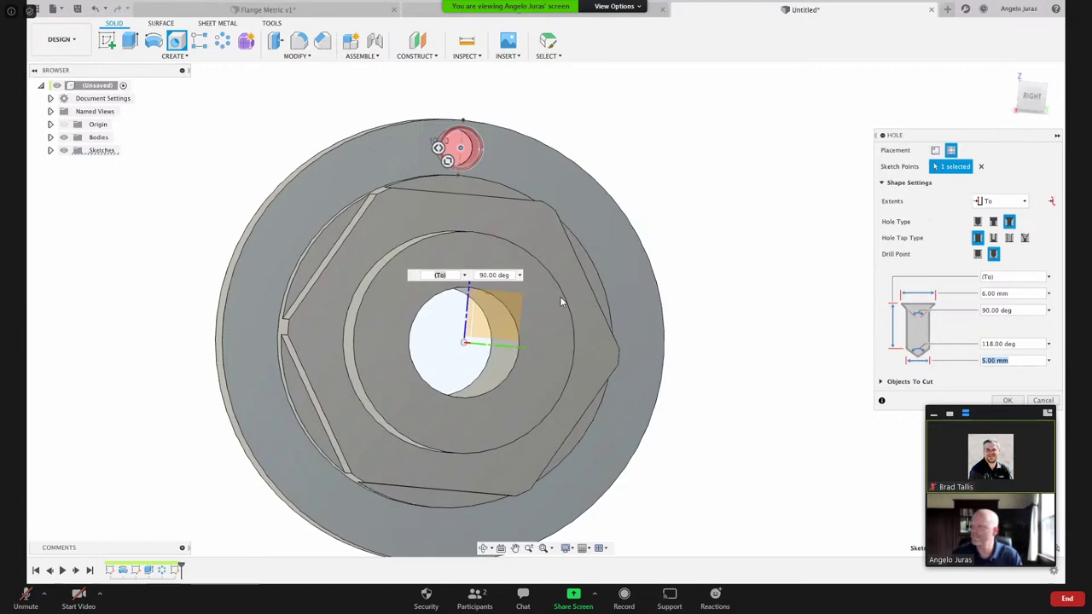
left_click(1005, 400)
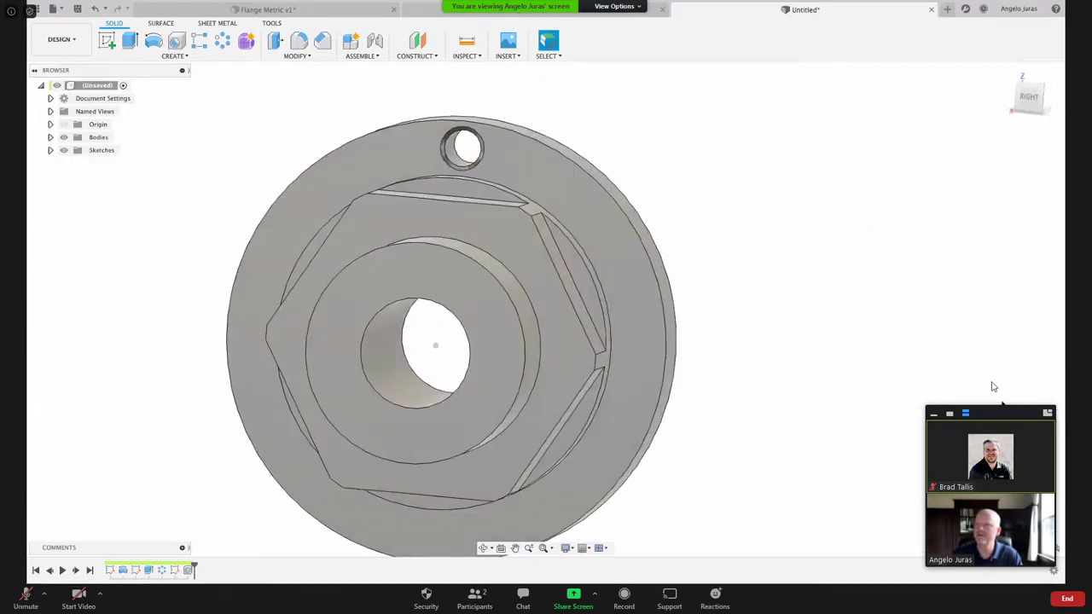
- Edit Hole1 so its hole diameter becomes 4 mm instead of 5 mm
mouse_move(959, 454)
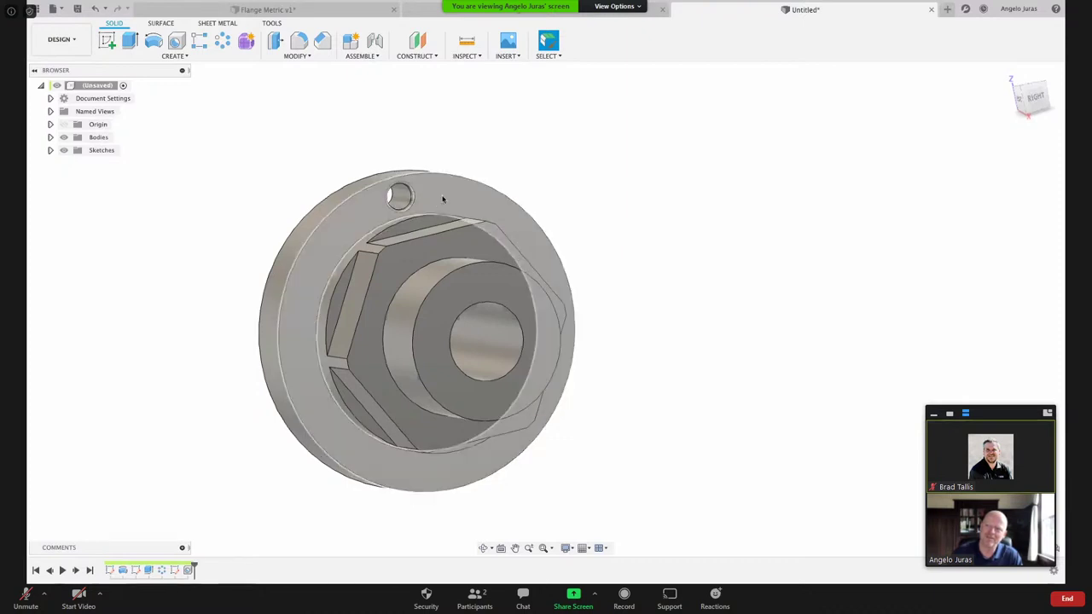
right_click(189, 568)
left_click(261, 467)
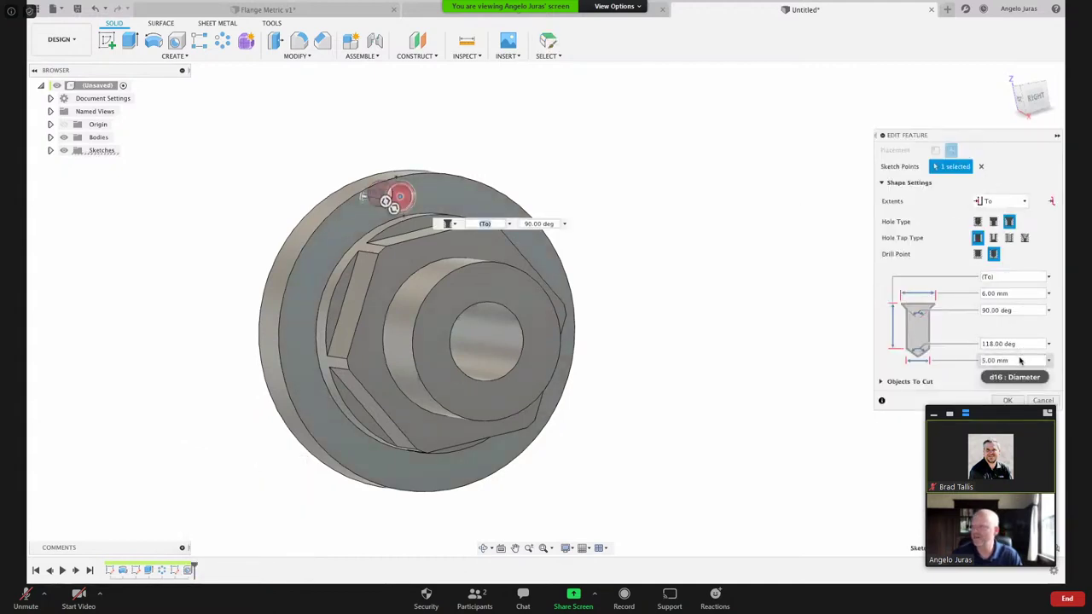
left_click(979, 360)
type("4.")
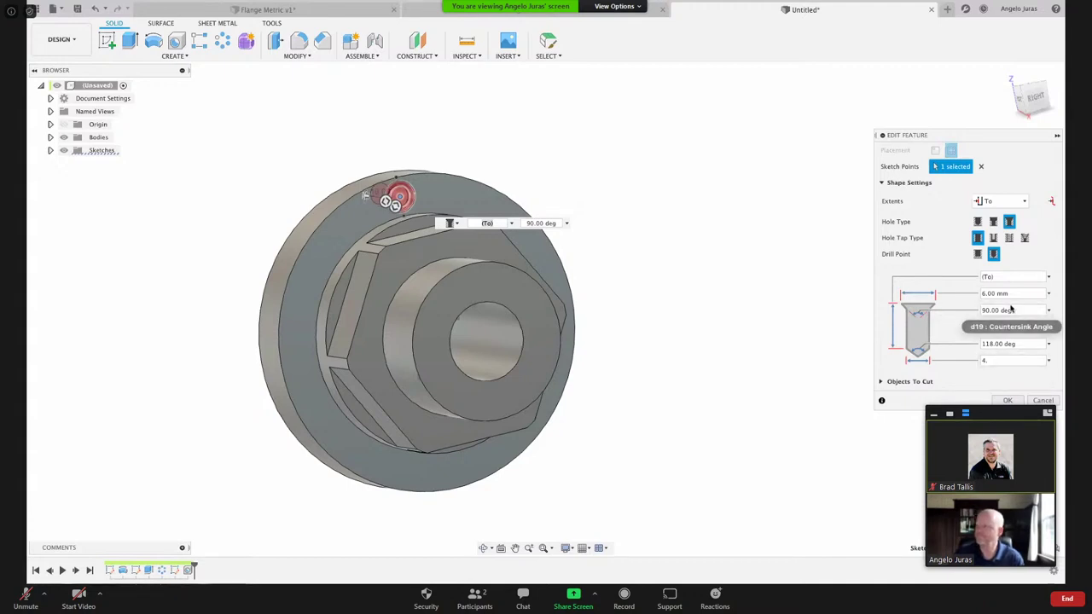
left_click(979, 292)
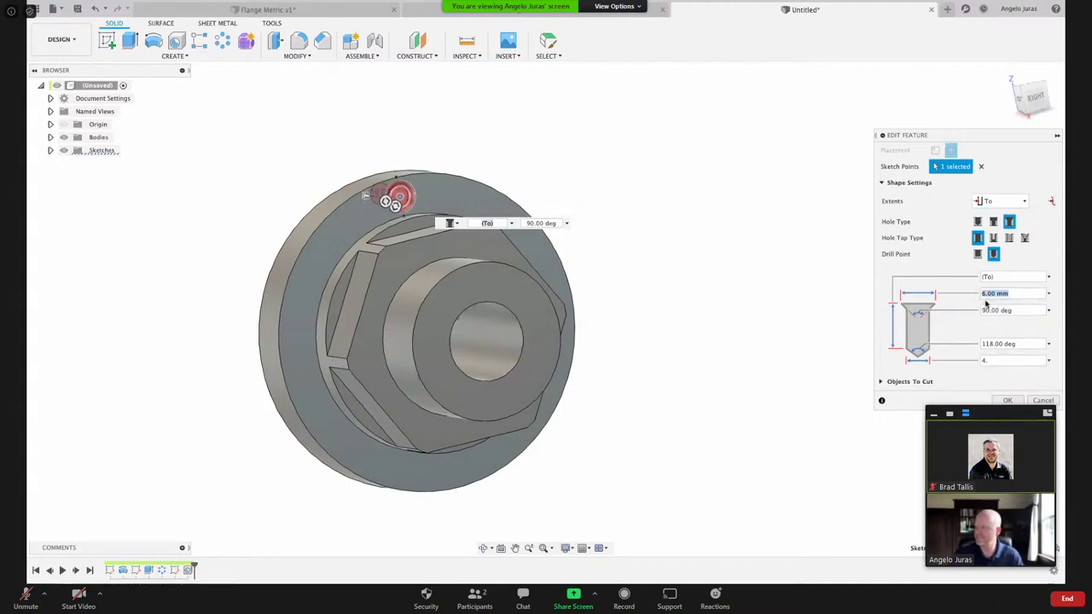
key("Return")
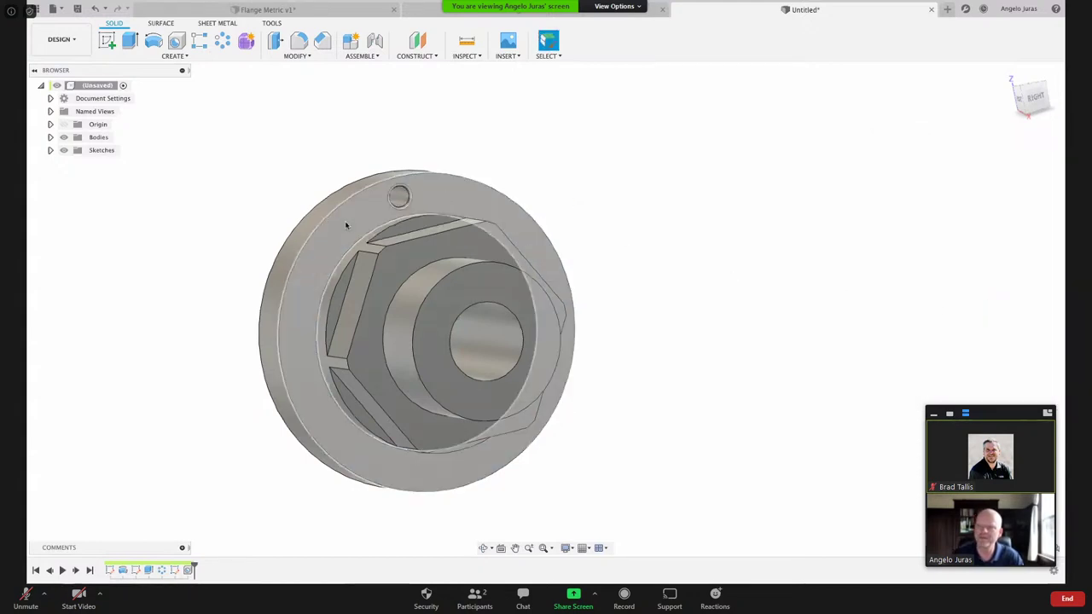
middle_click_drag(349, 227, 160, 577, "shift")
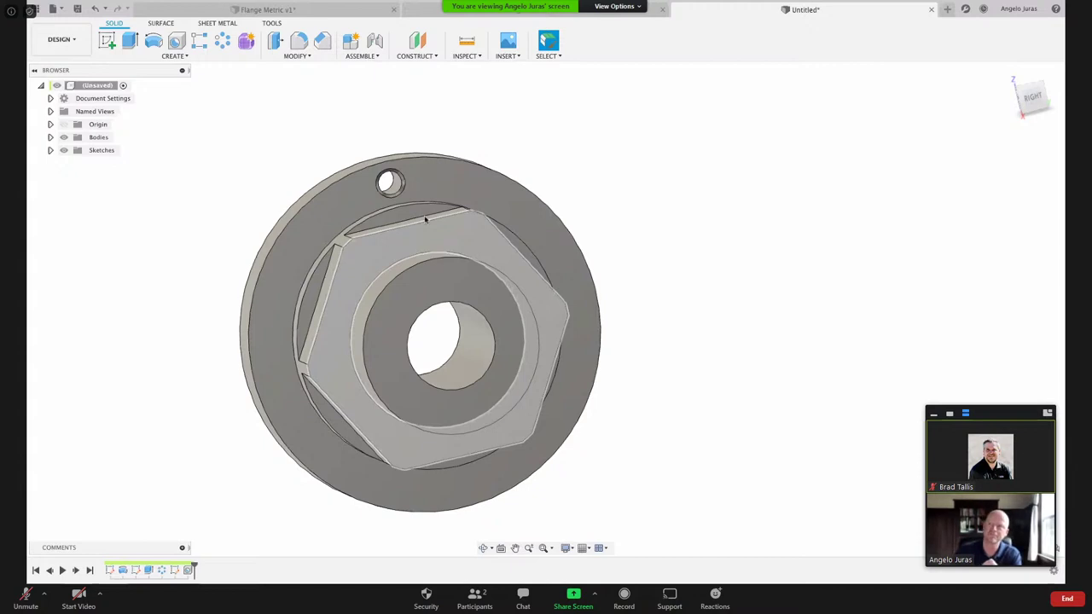
- Circularly pattern the Hole1 feature four times around the central bore axis
left_click(222, 43)
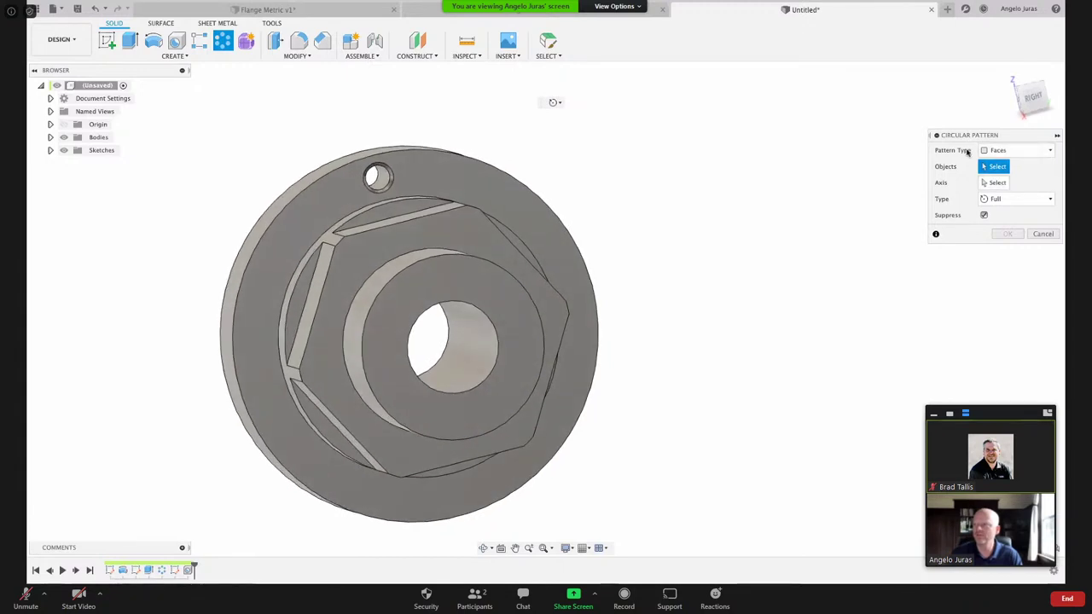
left_click(1002, 151)
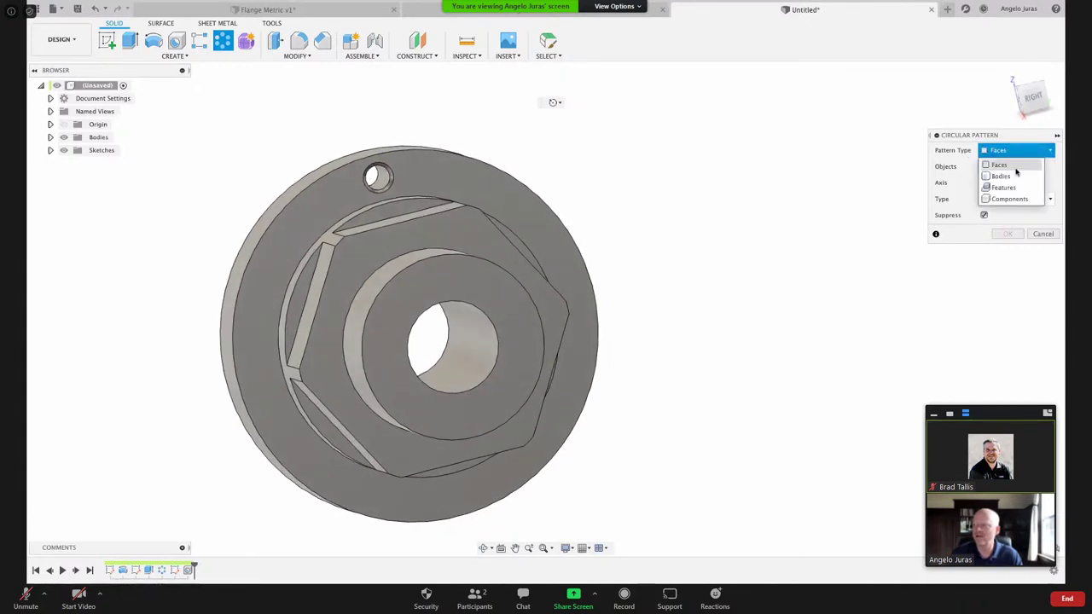
left_click(1005, 186)
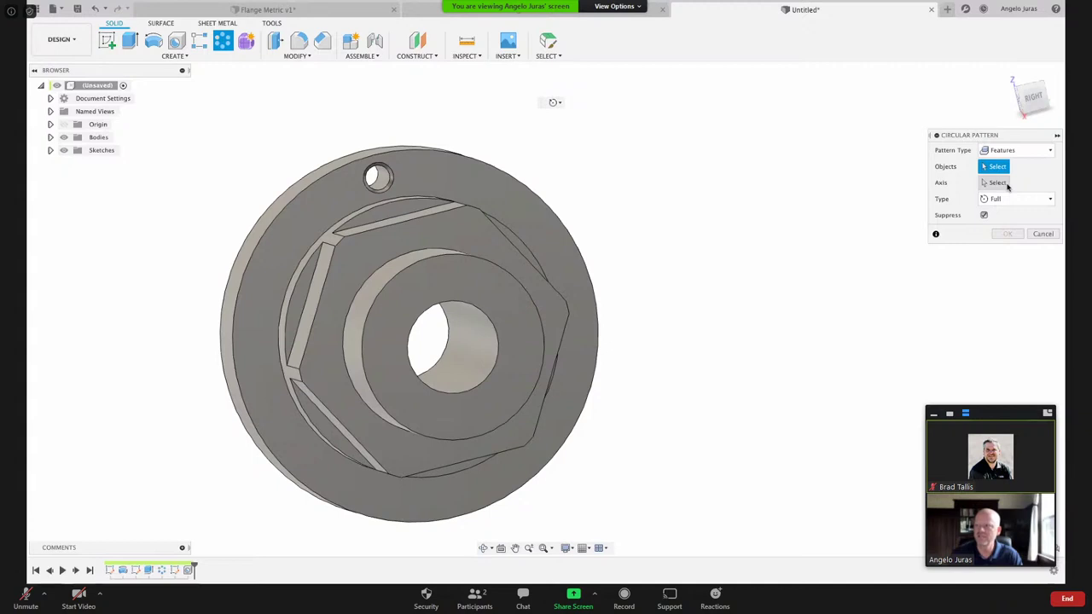
left_click(188, 570)
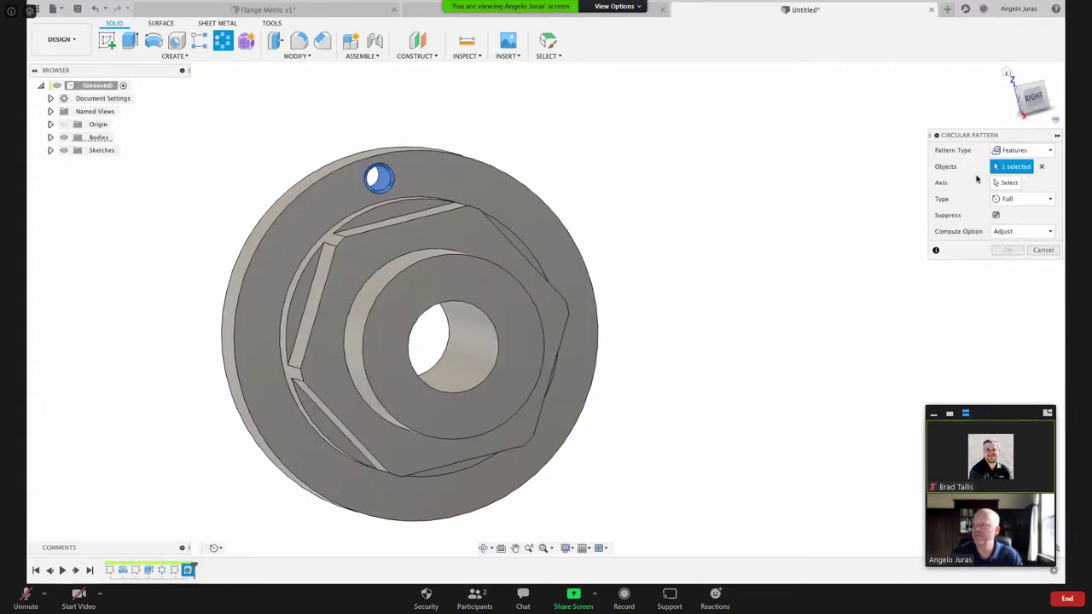
left_click(1008, 182)
middle_click_drag(478, 341, 504, 376, "shift")
left_click(505, 376)
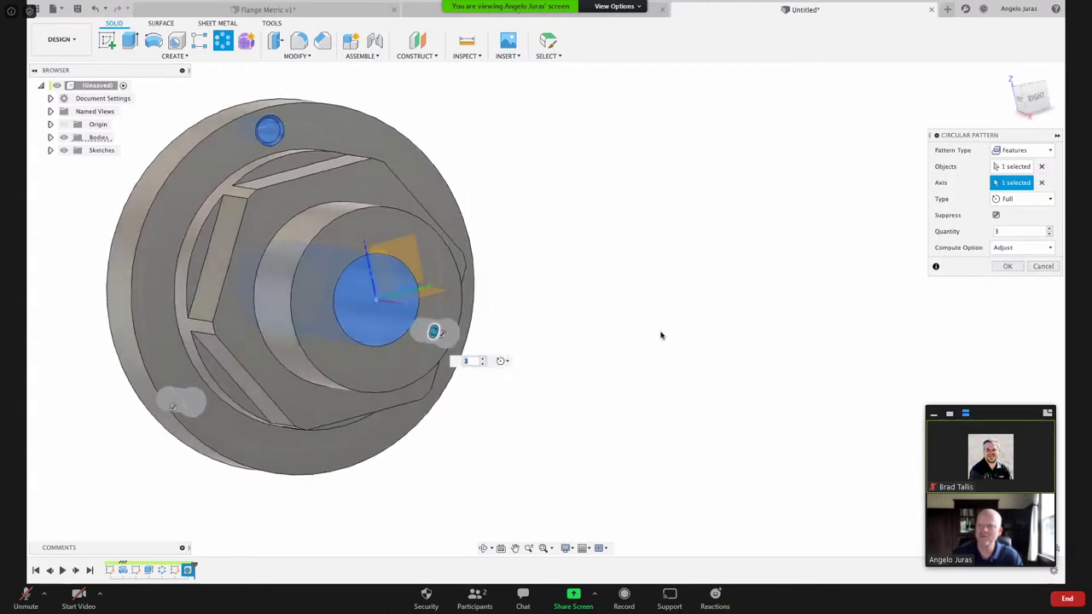
left_click(482, 359)
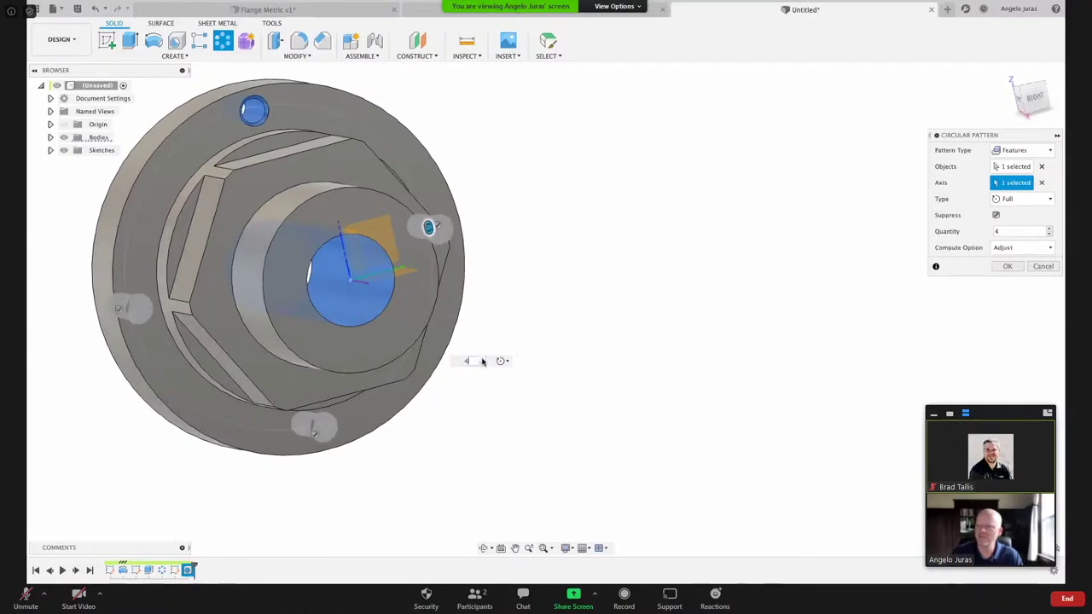
left_click(1007, 266)
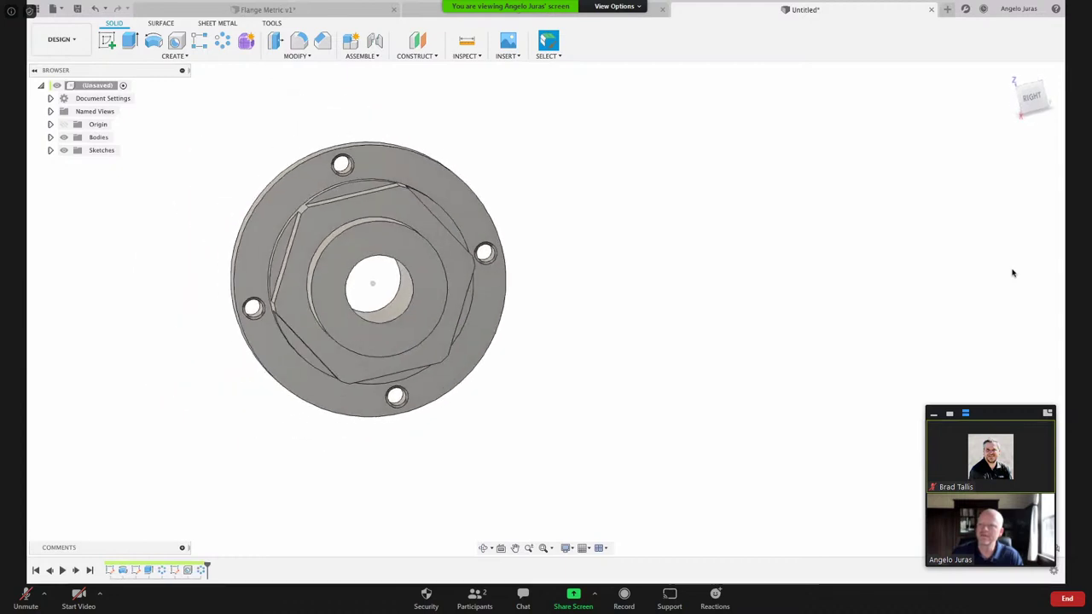
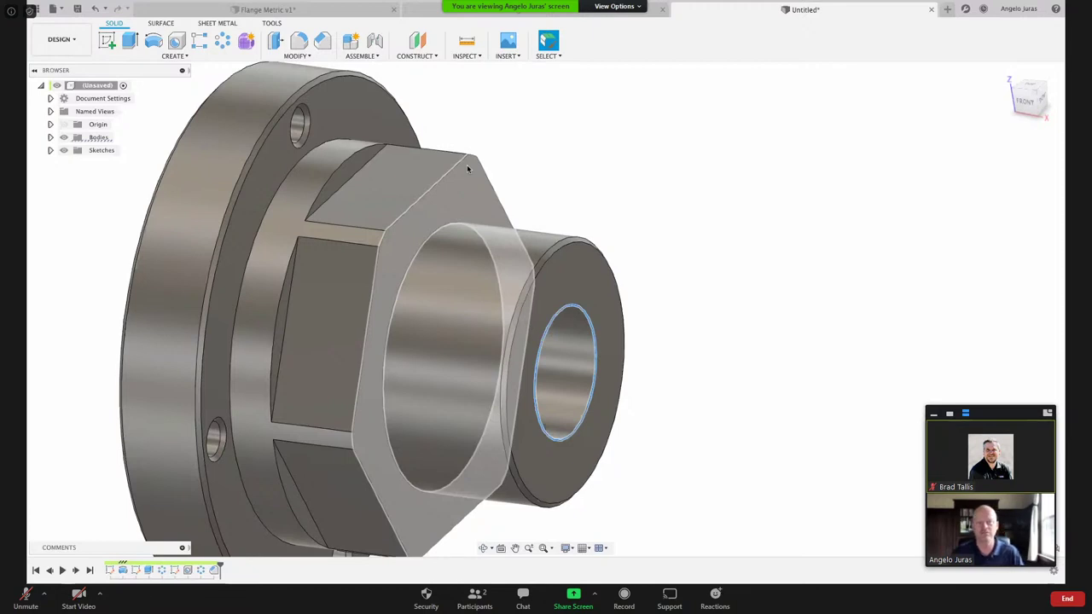
- Orbit and zoom the flange, checking the boss front edge and the flange's outer circular edge
left_click(748, 341)
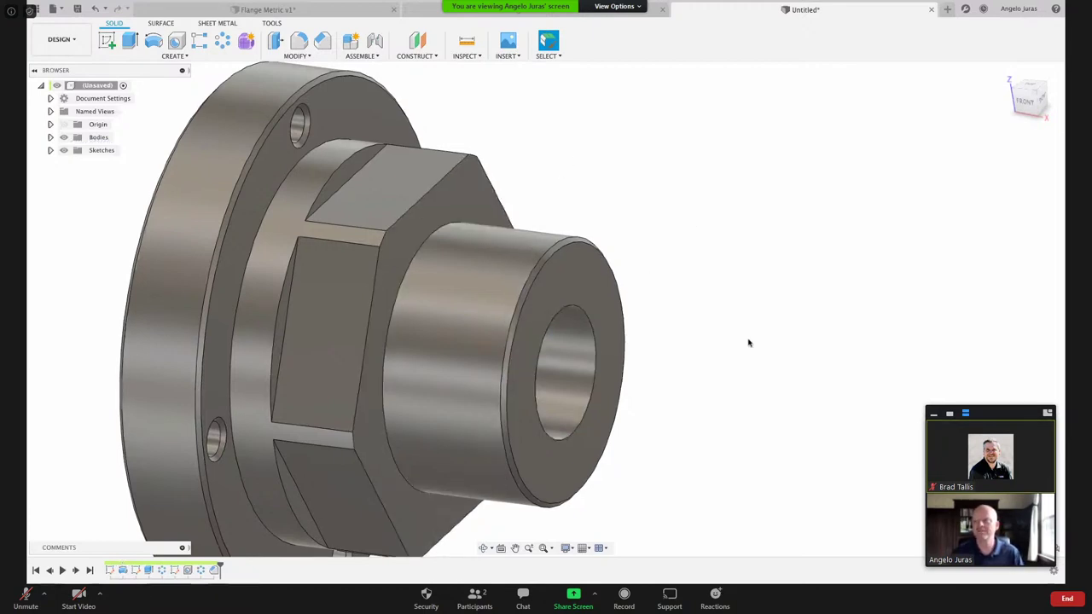
middle_click_drag(748, 341, 543, 233, "shift")
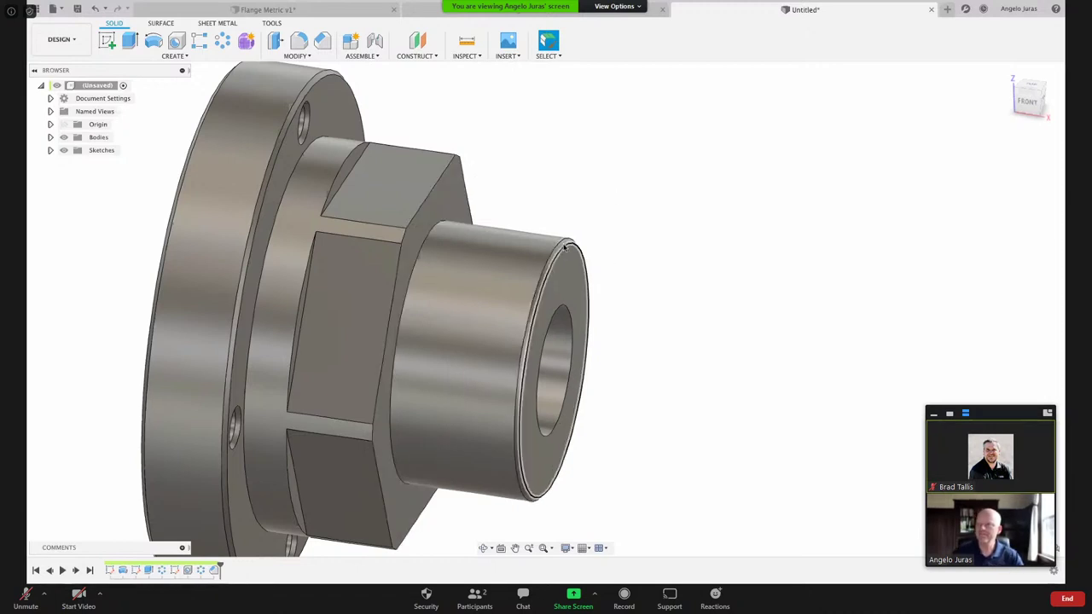
scroll(554, 251, "up", 5)
left_click(550, 254)
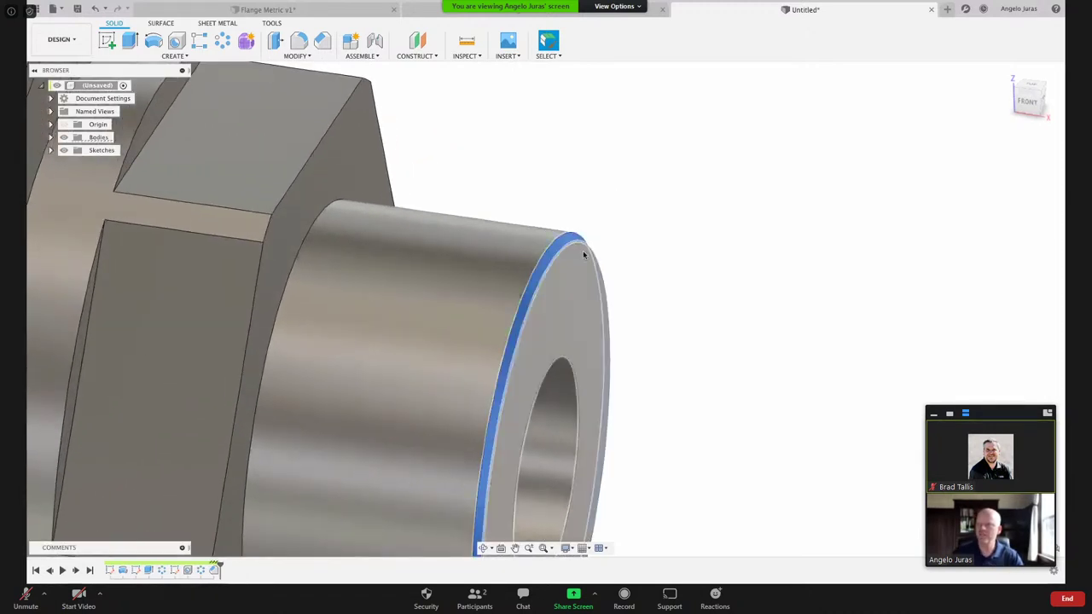
scroll(584, 255, "down", 2)
scroll(583, 255, "down", 3)
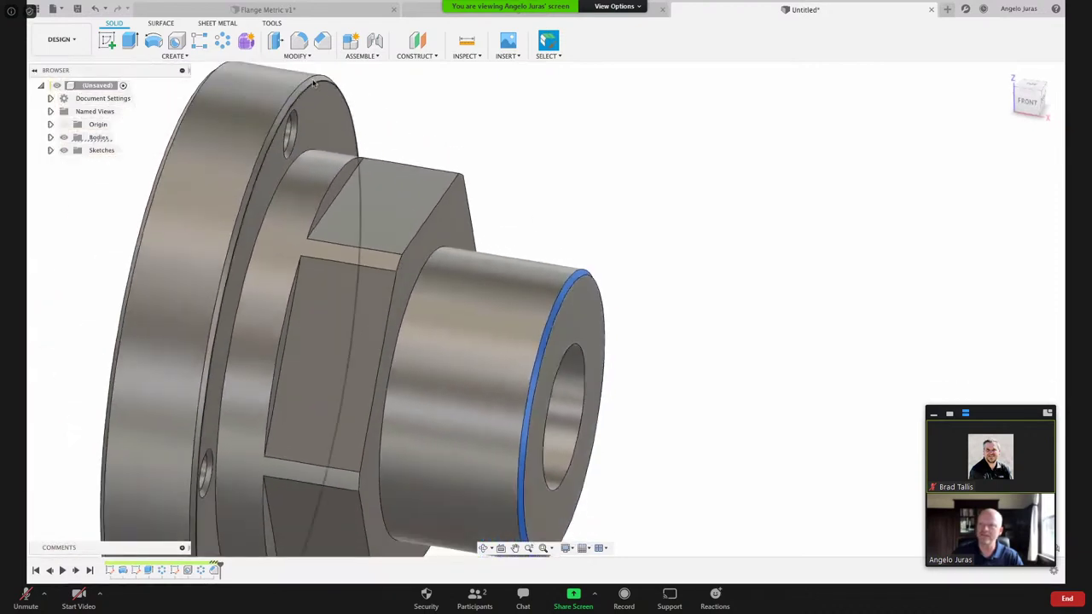
key("Escape")
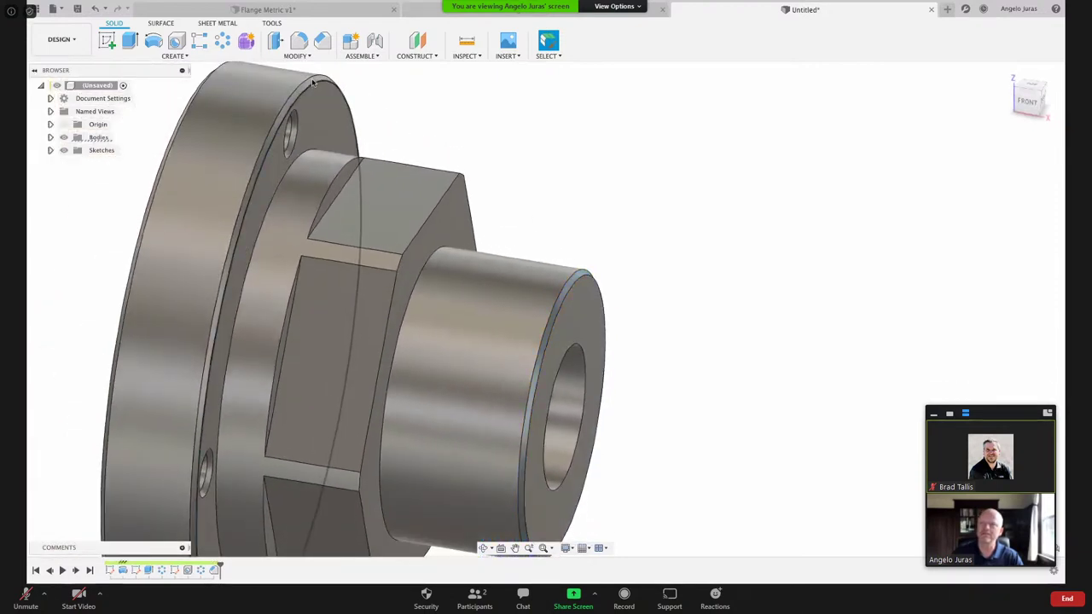
scroll(309, 83, "up", 3)
left_click(307, 82)
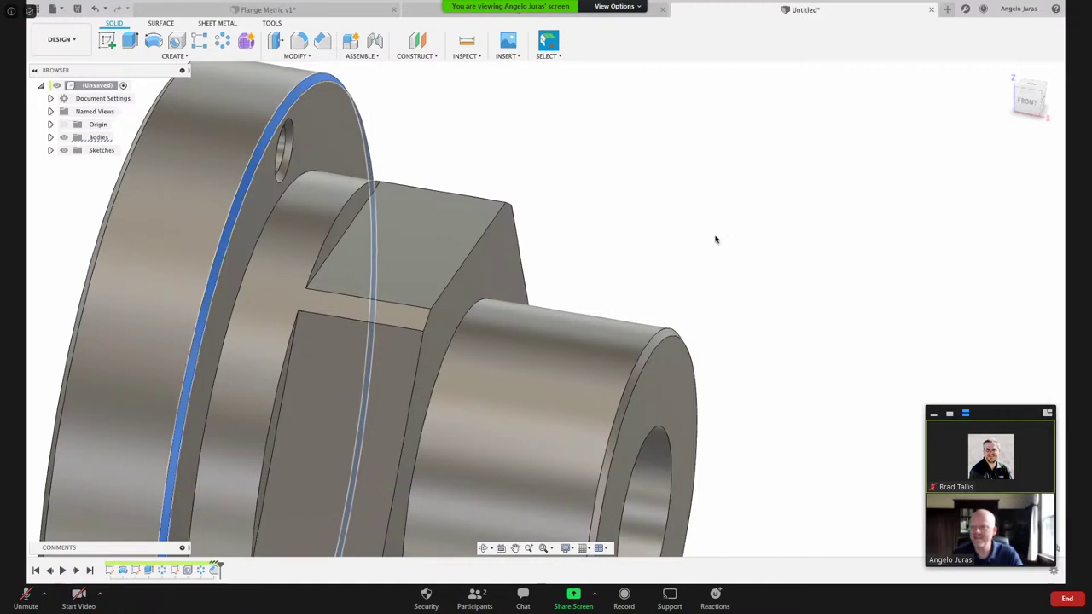
scroll(714, 239, "down", 5)
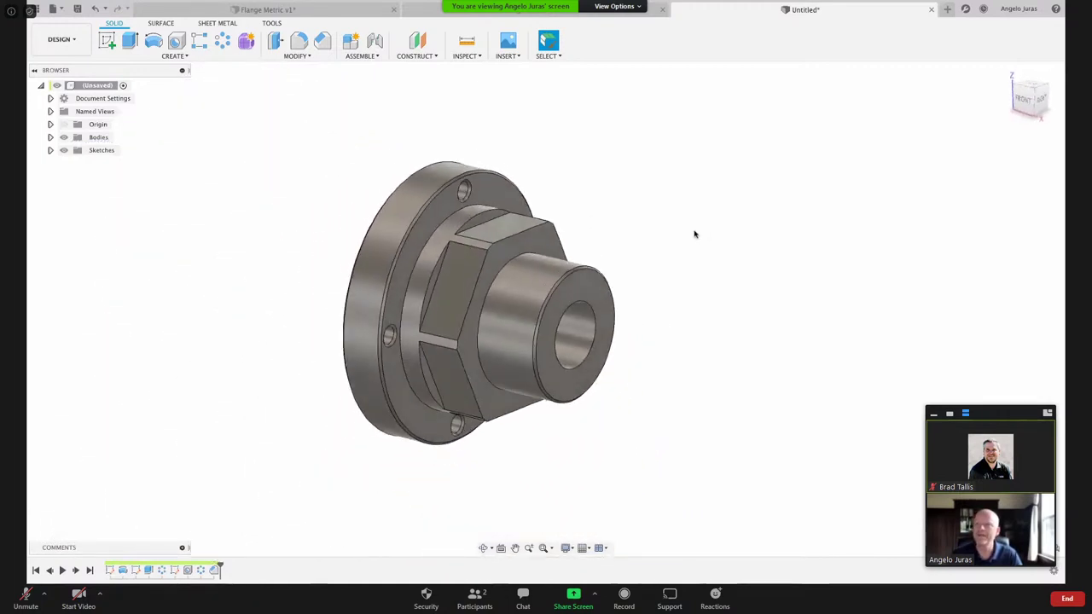
- Switch to the Manufacture workspace and bring up the Setup options list
left_click(61, 39)
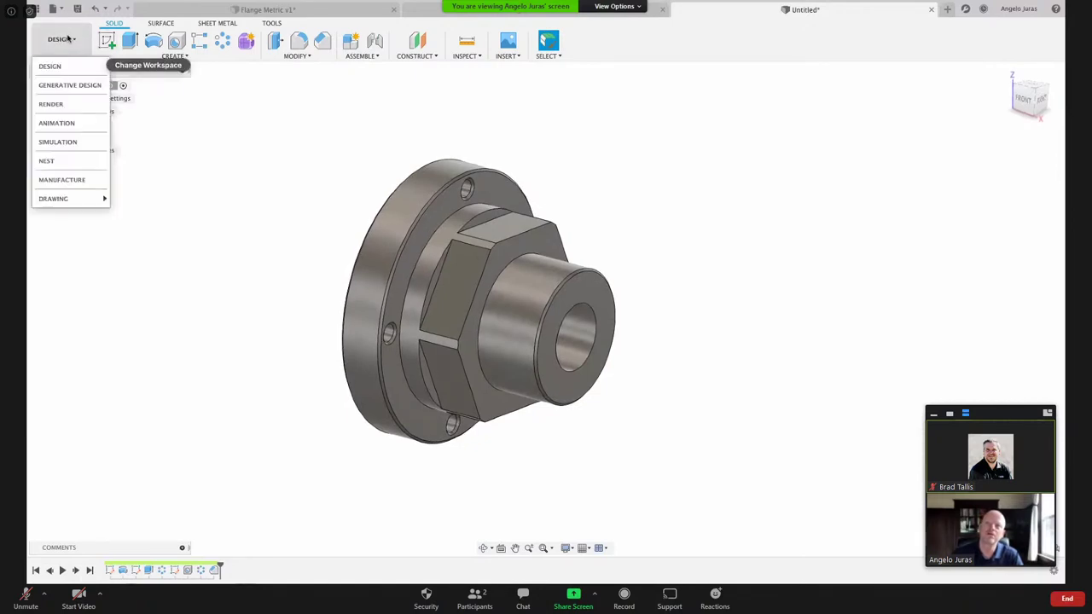
left_click(68, 179)
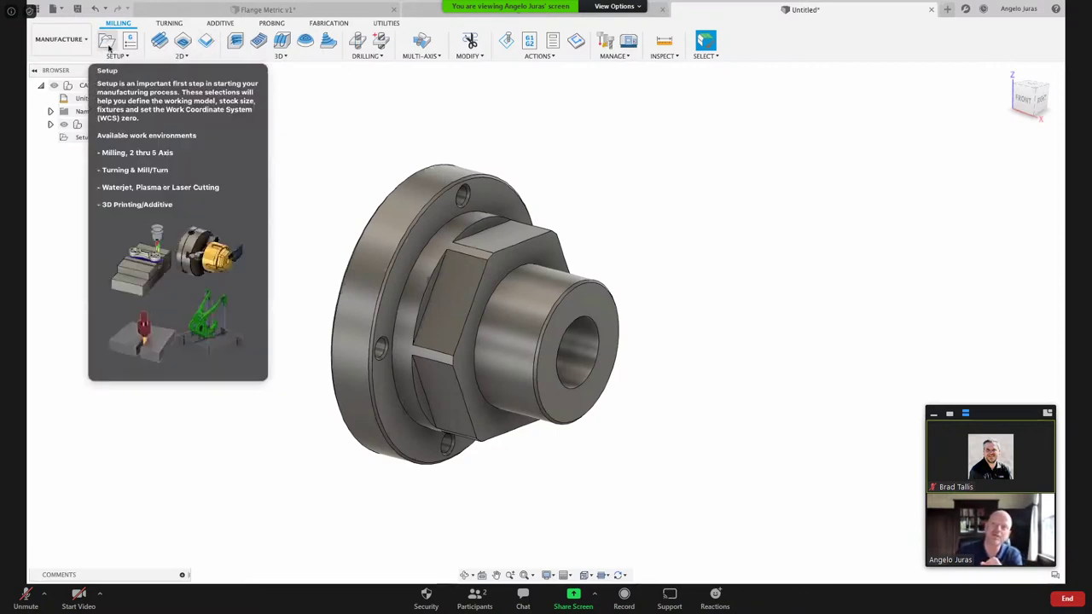
left_click(116, 55)
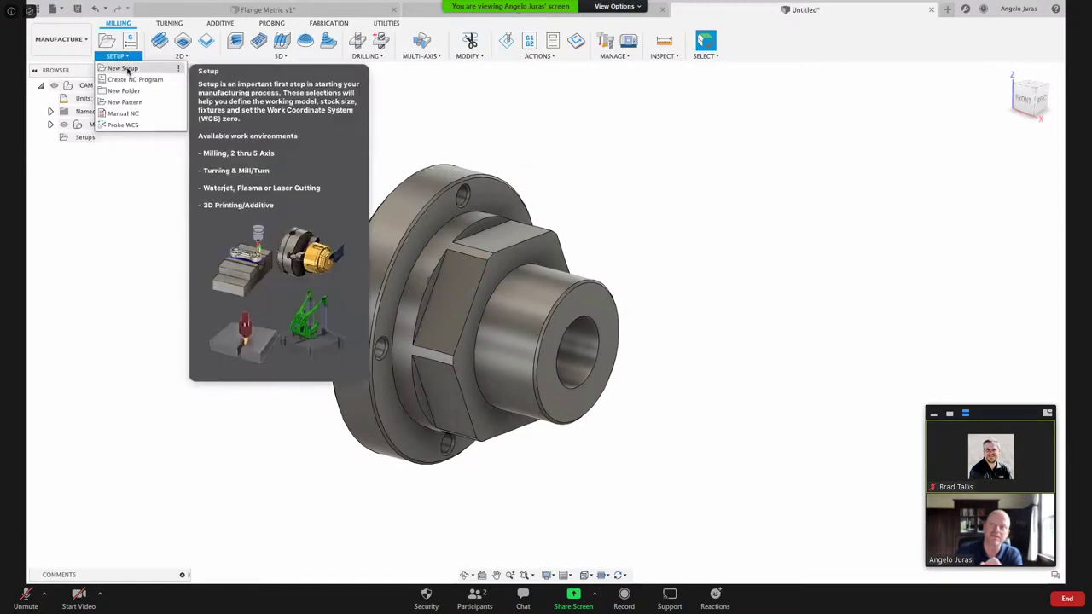
- Create a new setup with Operation Type set to Turning or mill/turn
left_click(124, 68)
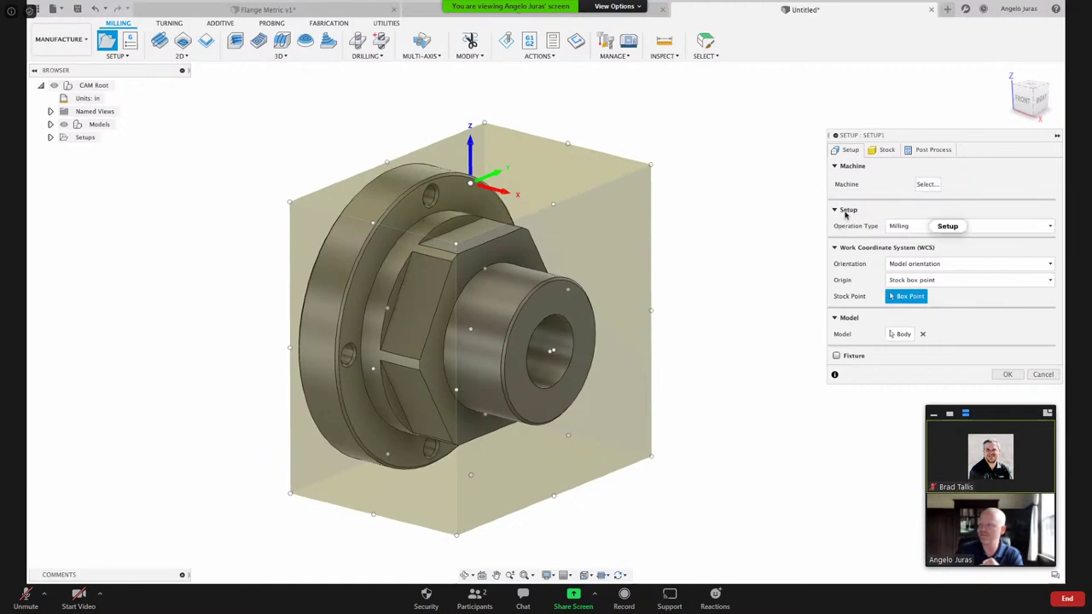
left_click(906, 226)
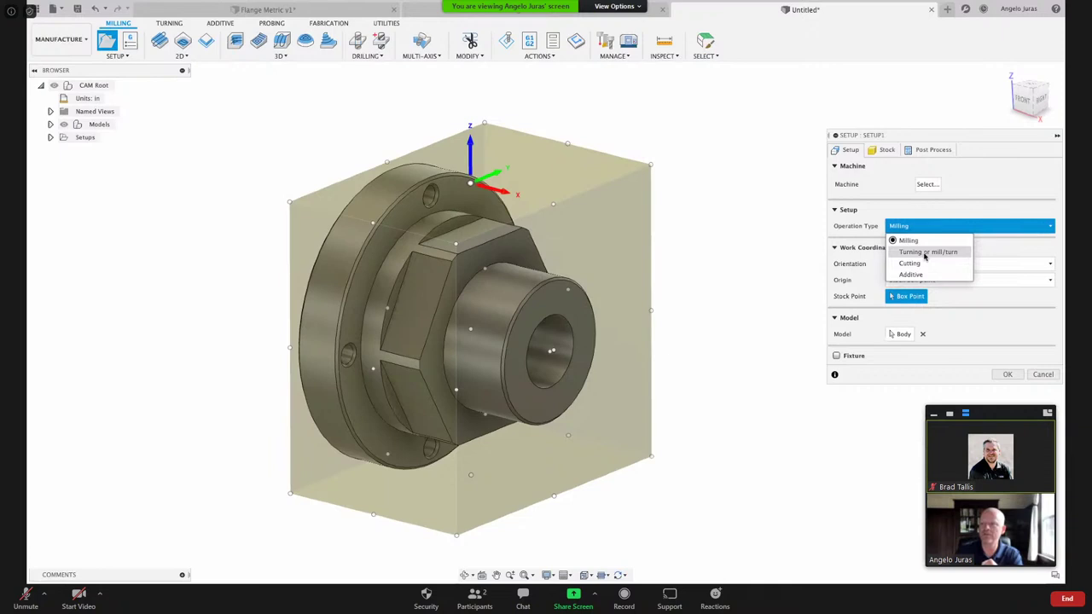
left_click(924, 252)
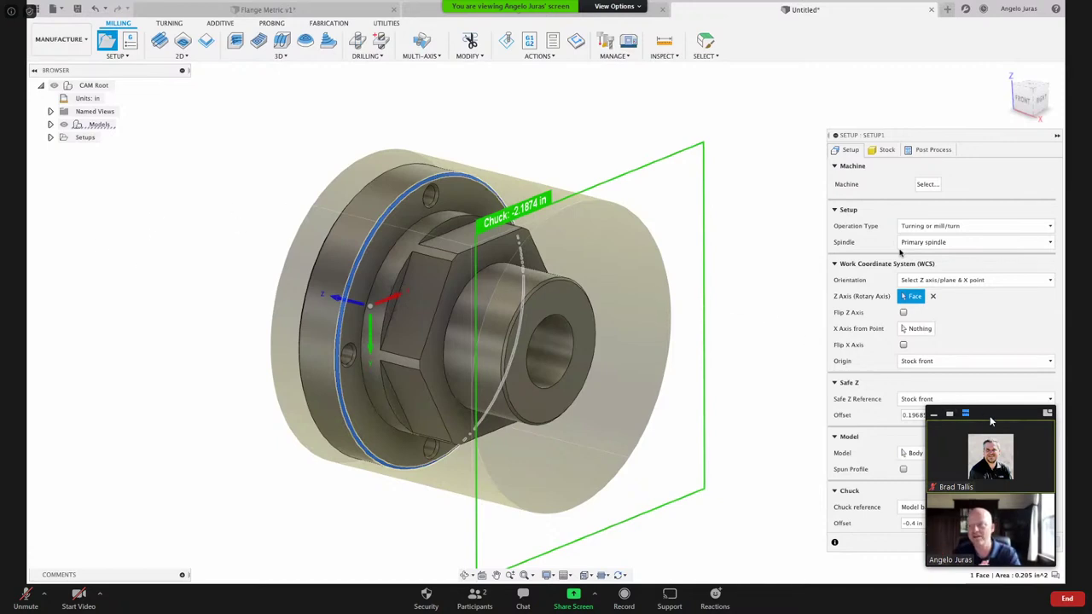
left_click_drag(990, 418, 96, 413)
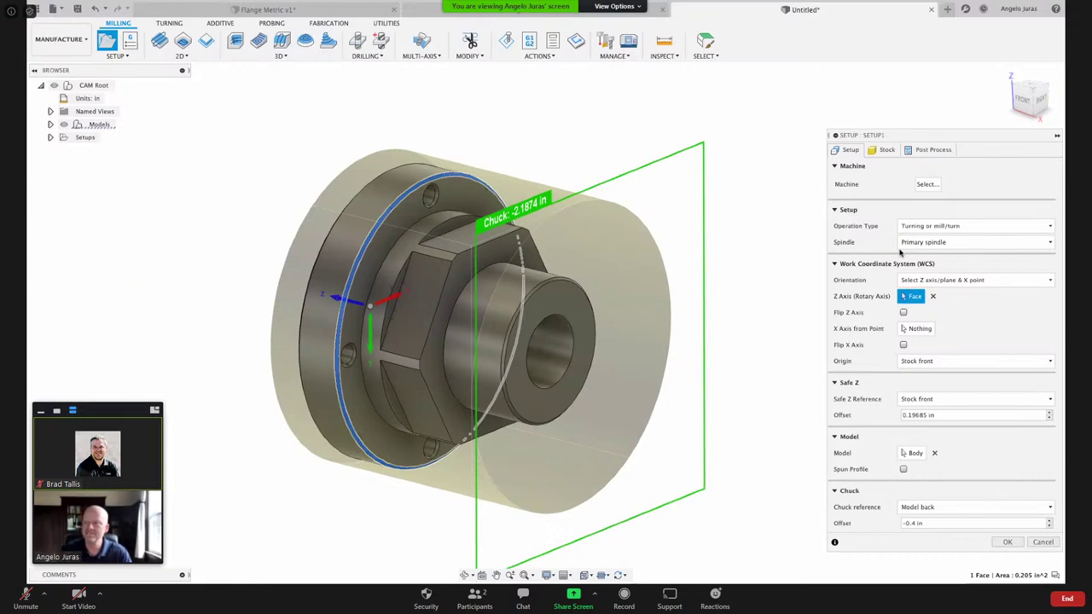
middle_click_drag(431, 349, 277, 320, "shift")
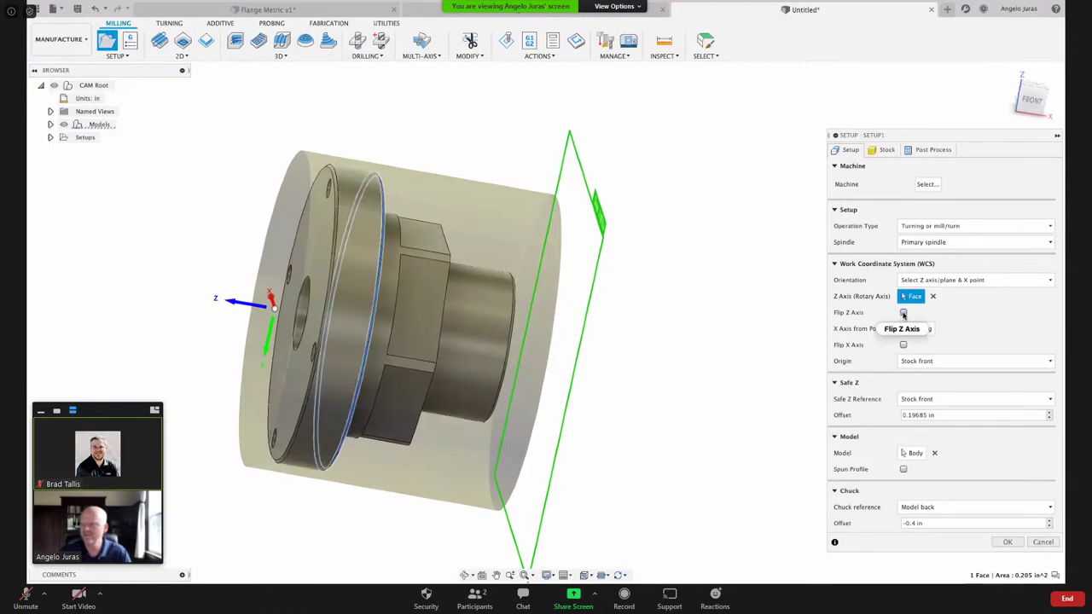
- Turn on Flip Z Axis so Z points out of the boss end, then view from TOP
left_click(903, 313)
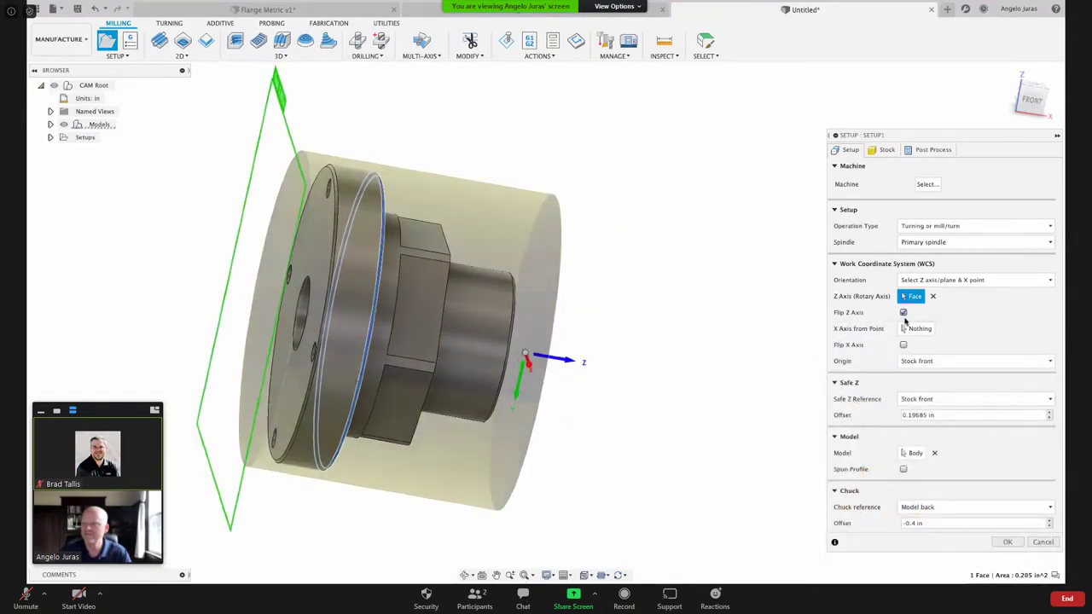
left_click(903, 313)
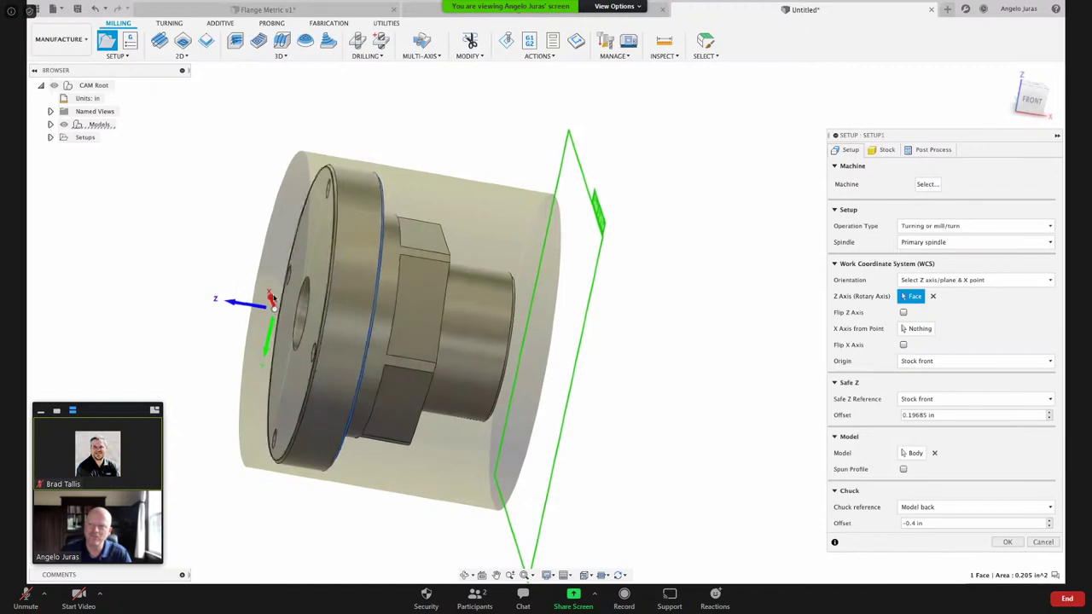
middle_click_drag(256, 294, 597, 324, "shift")
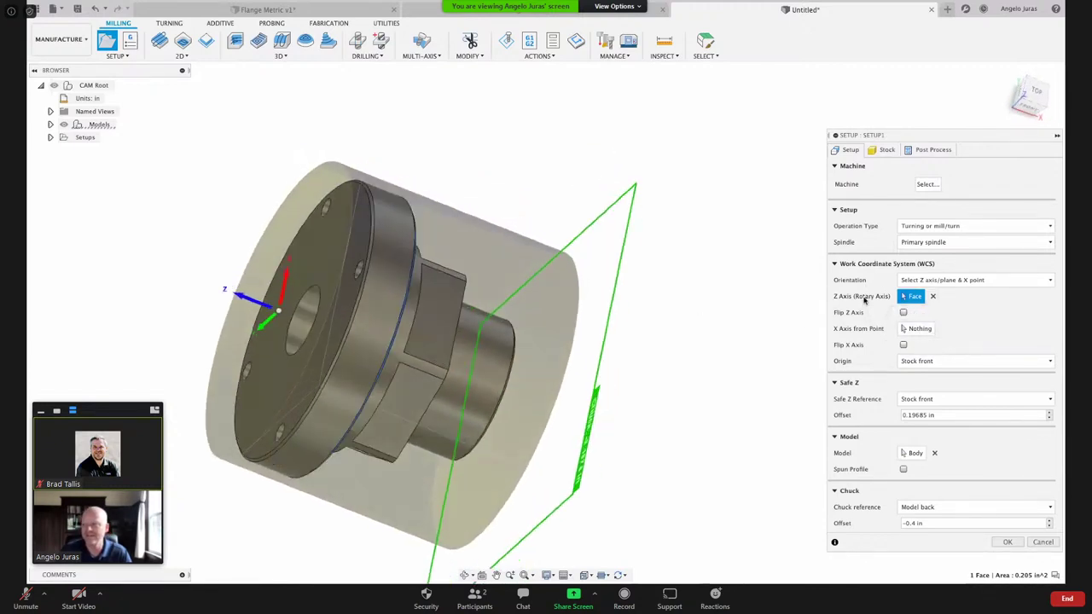
left_click(904, 312)
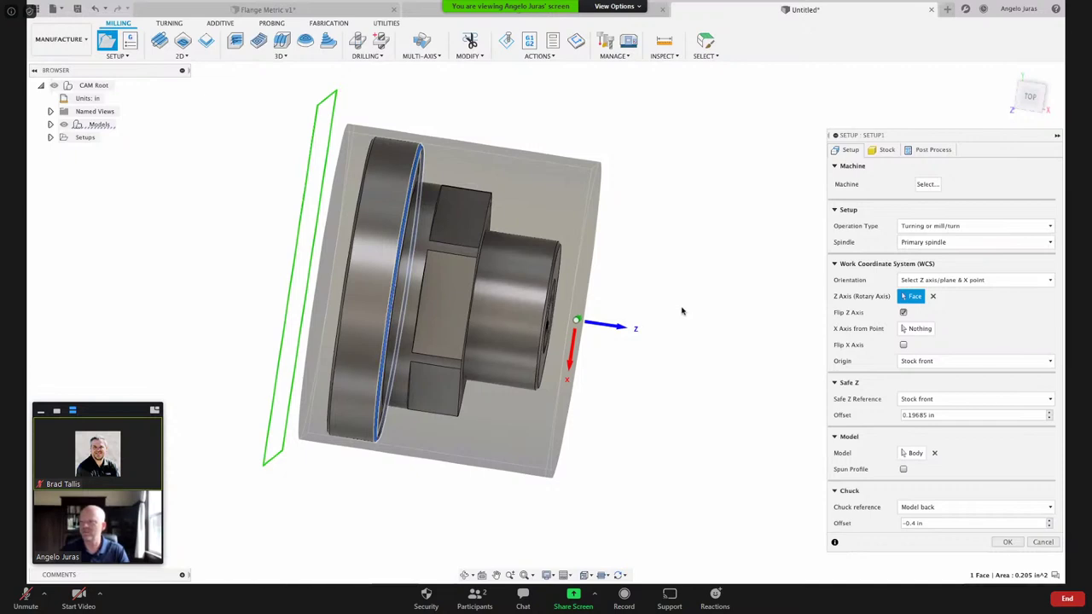
left_click(1032, 100)
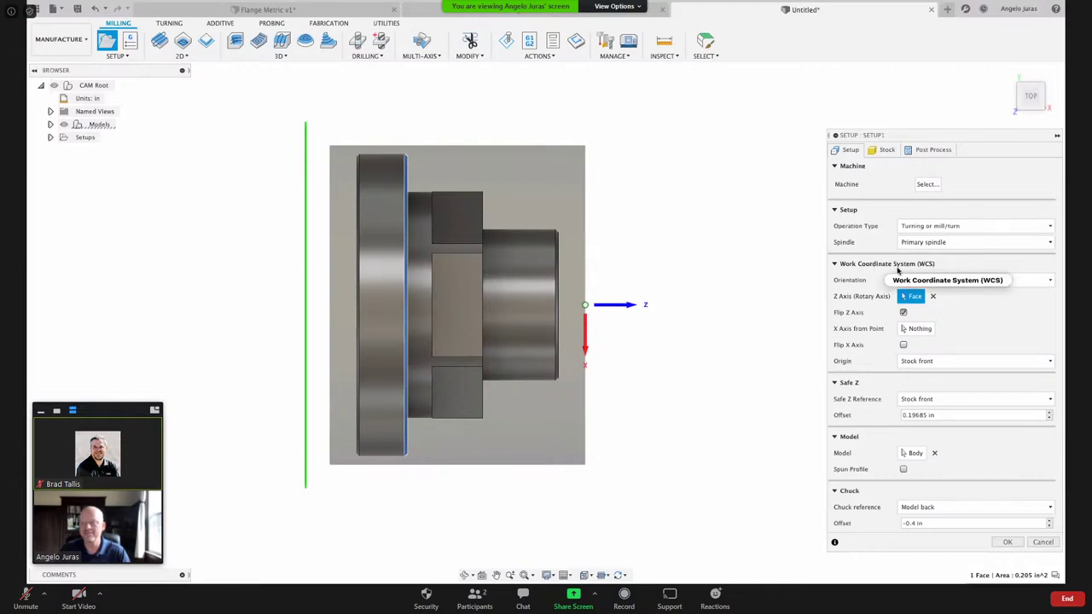
mouse_move(897, 271)
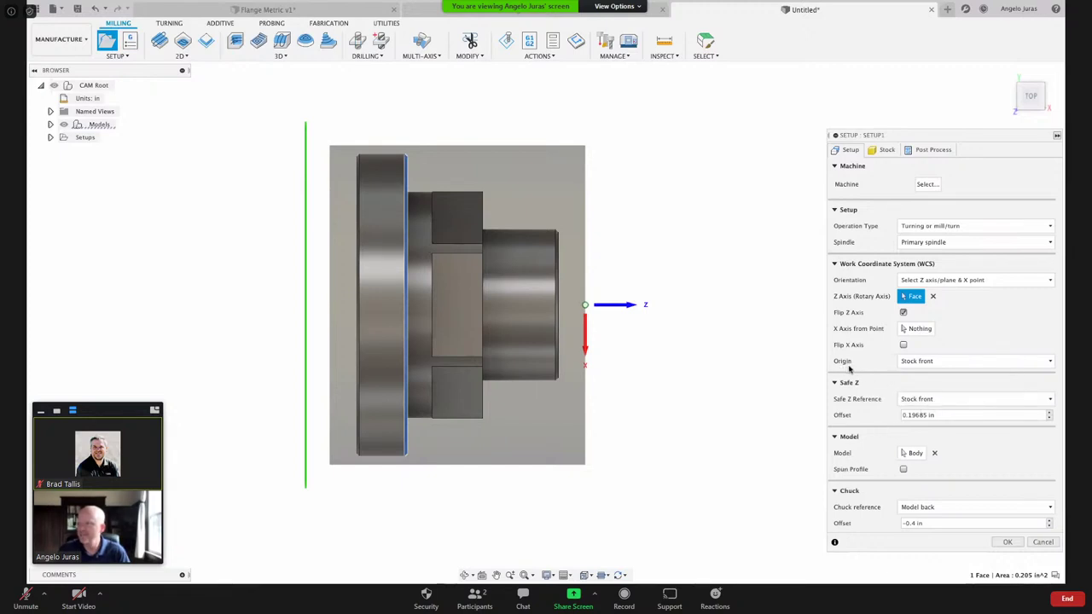
- Set the setup origin to Model front and pick the flange body as the model
left_click(938, 361)
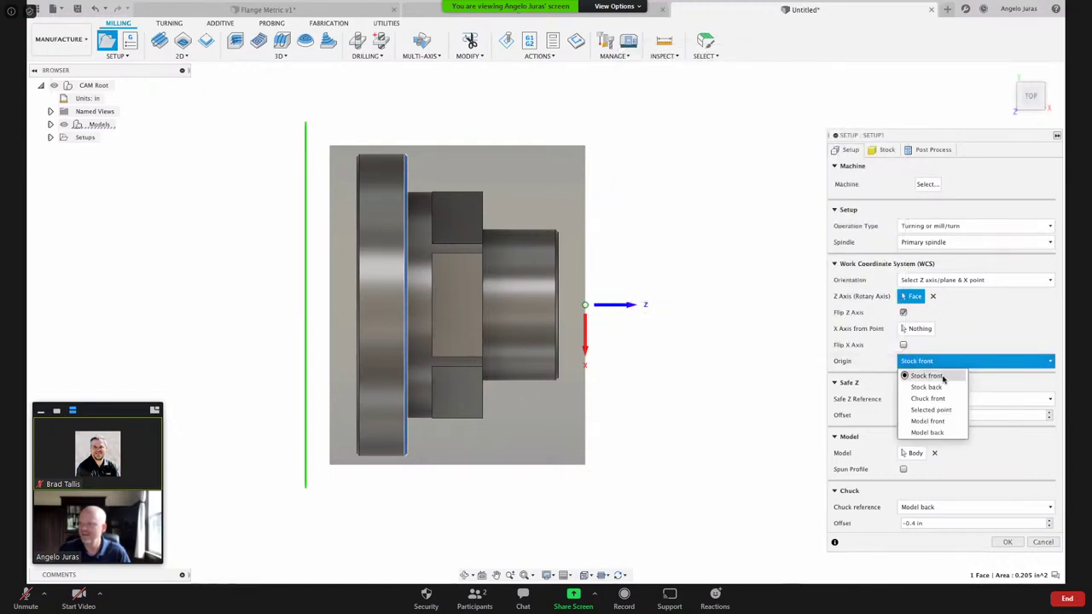
left_click(939, 387)
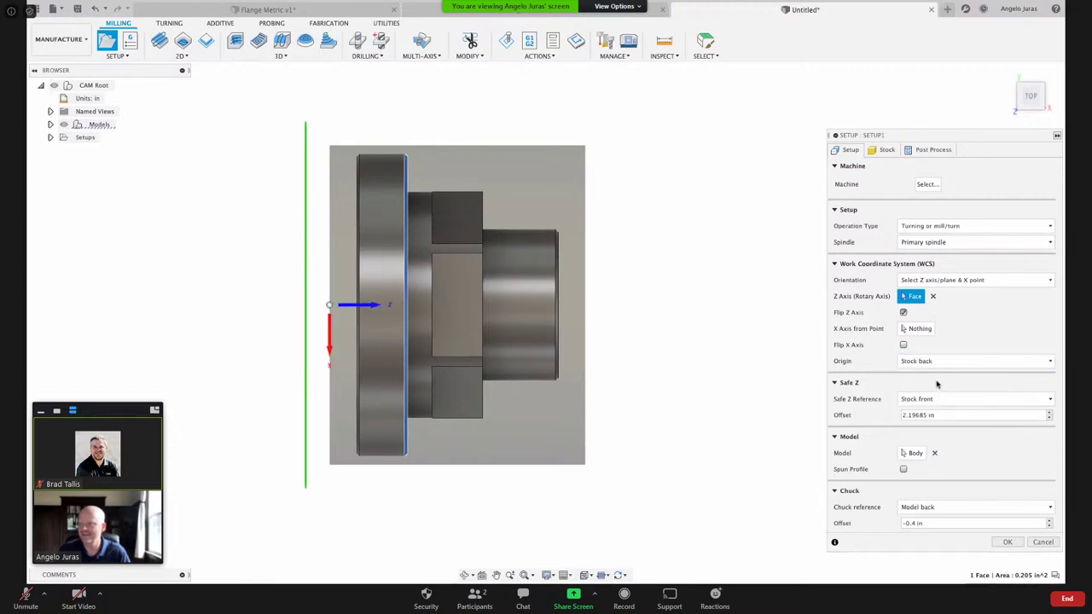
left_click(938, 362)
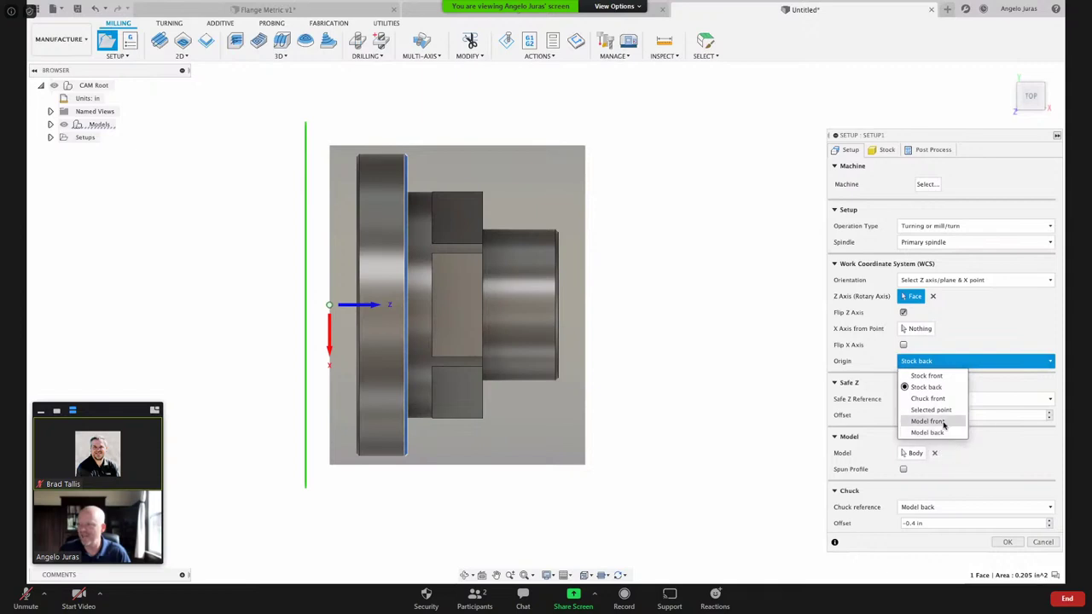
left_click(933, 421)
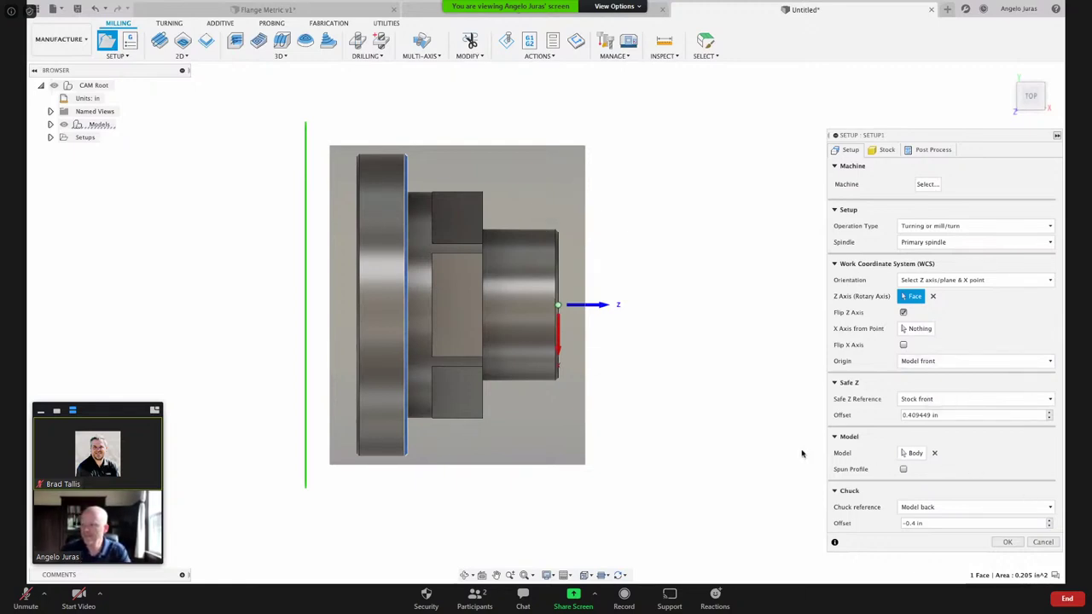
left_click(912, 455)
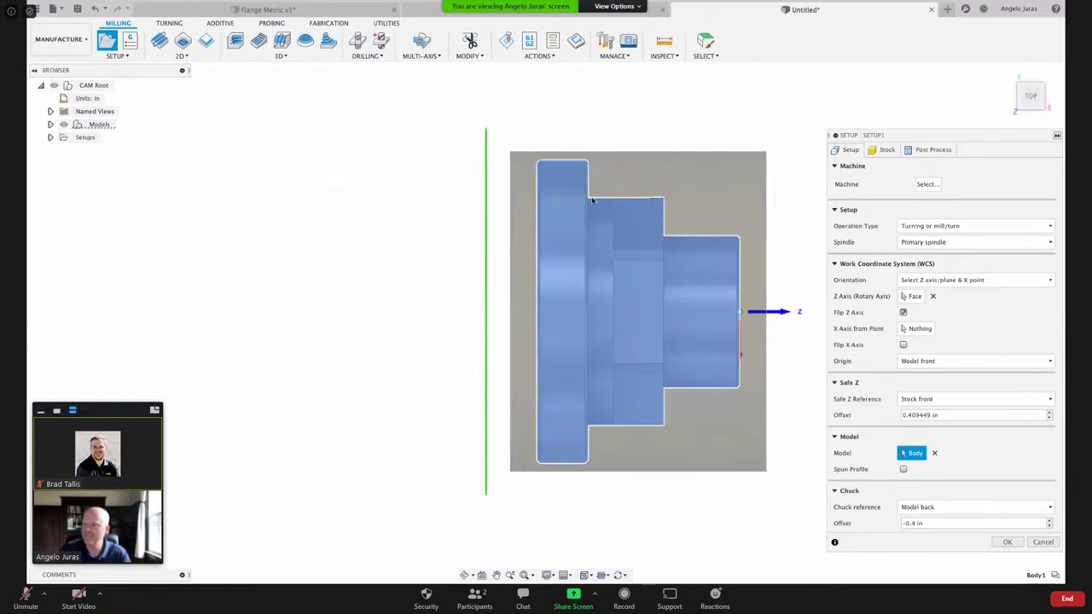
left_click(562, 161)
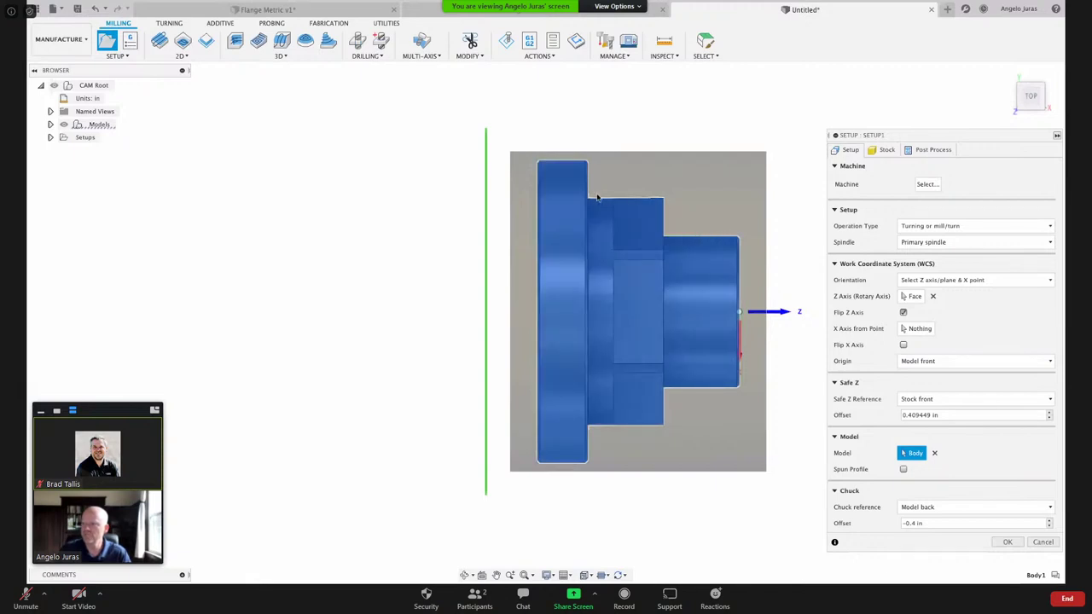
left_click(919, 329)
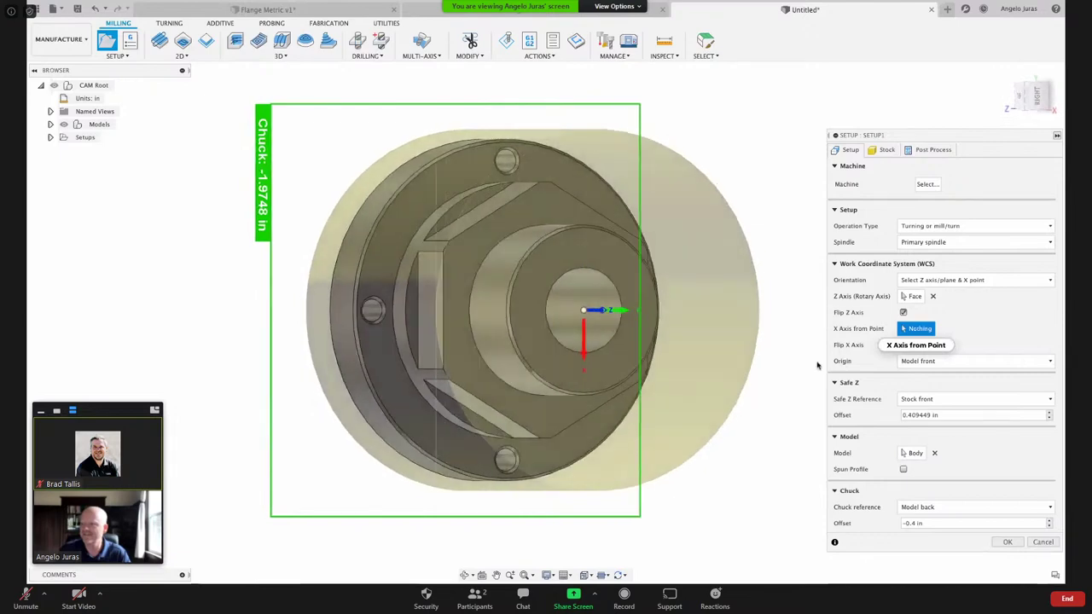
middle_click_drag(569, 351, 546, 190, "shift")
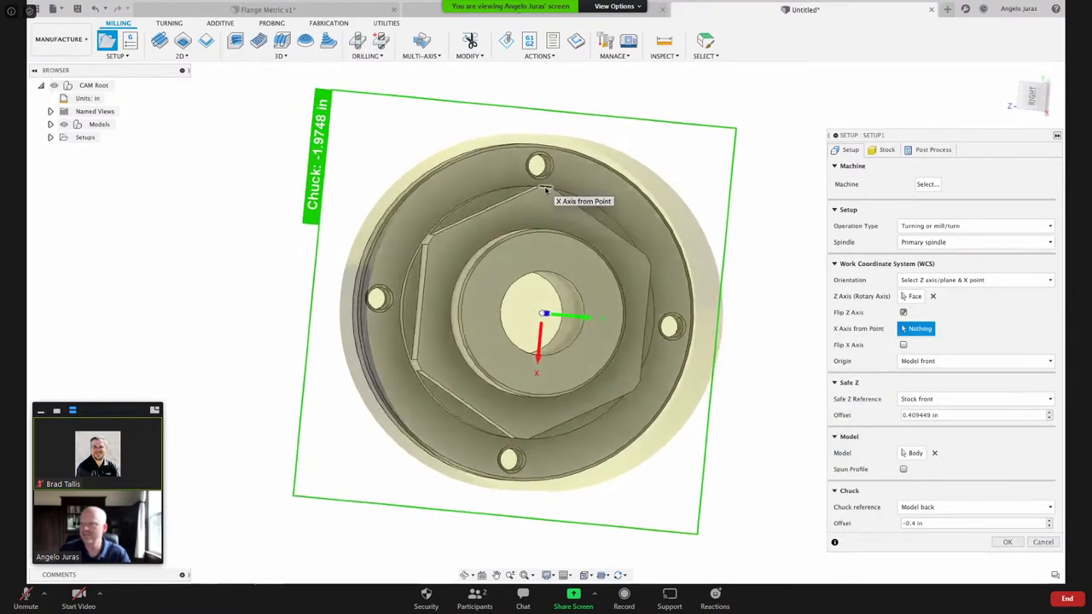
left_click(494, 211)
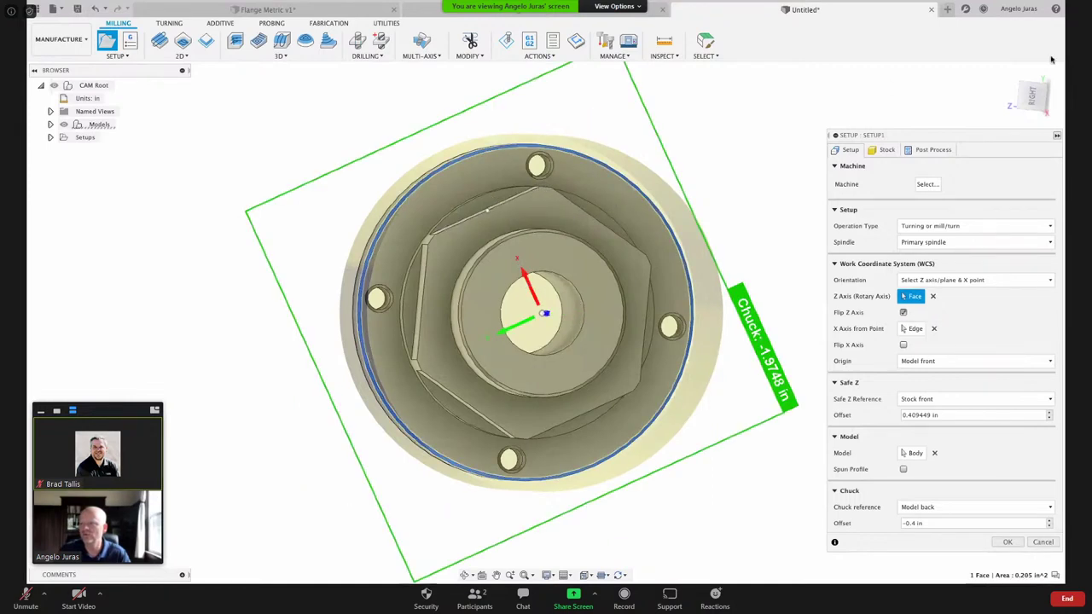
left_click(1033, 97)
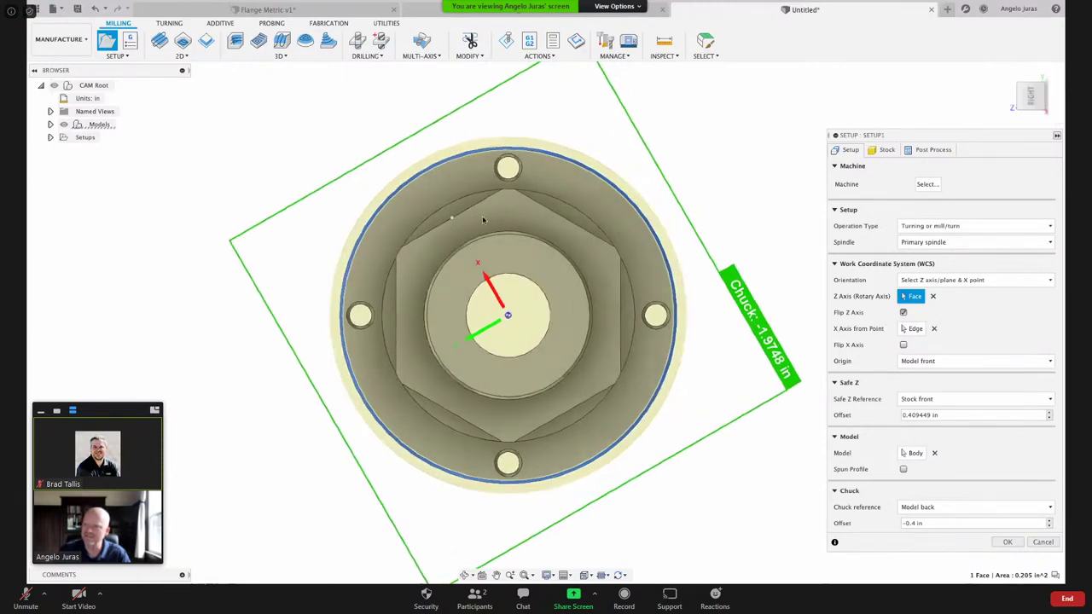
key("F6")
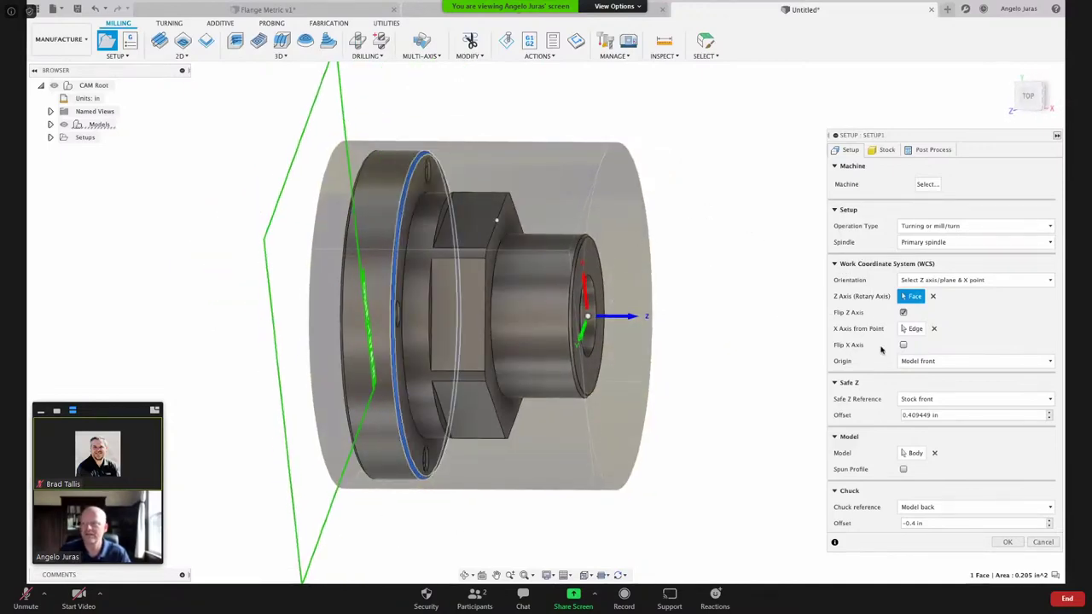
- Enable Spun Profile for the setup model and inspect it from a three-quarter view
left_click(903, 469)
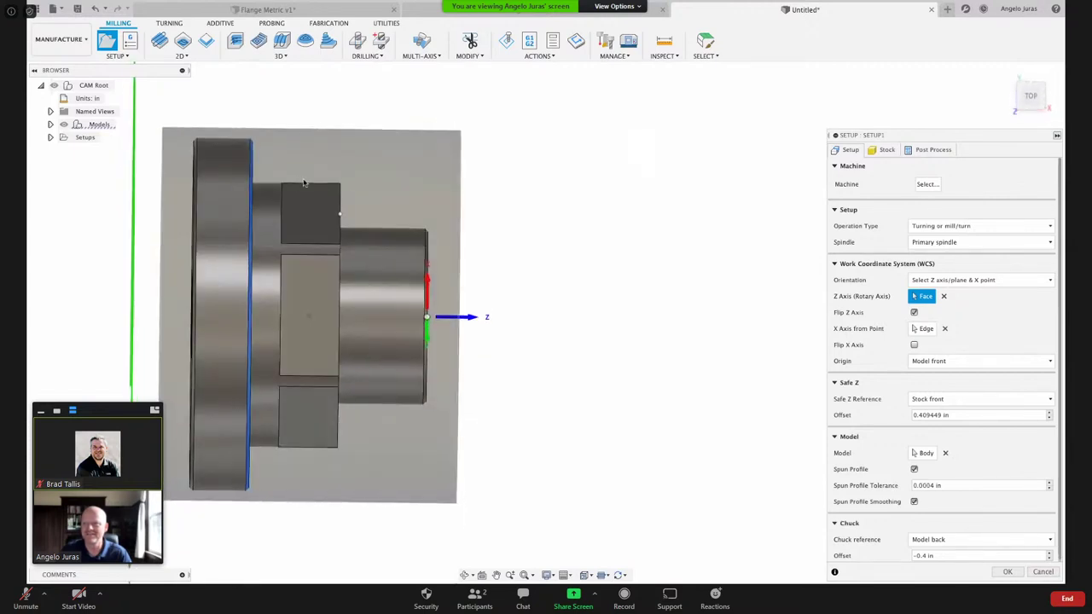
middle_click_drag(318, 200, 363, 224, "shift")
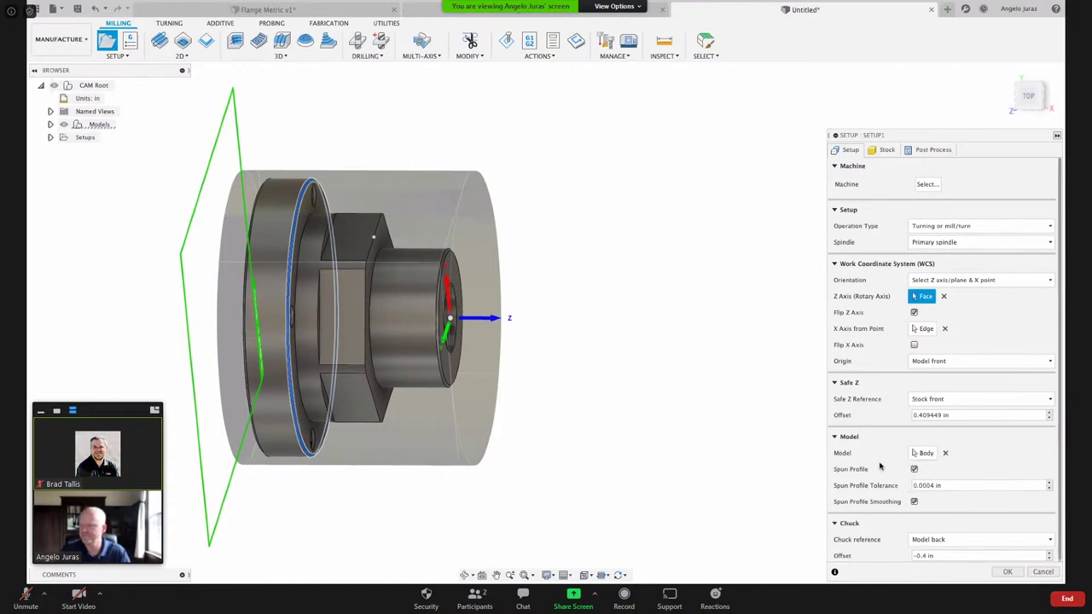
scroll(901, 538, "down", 1)
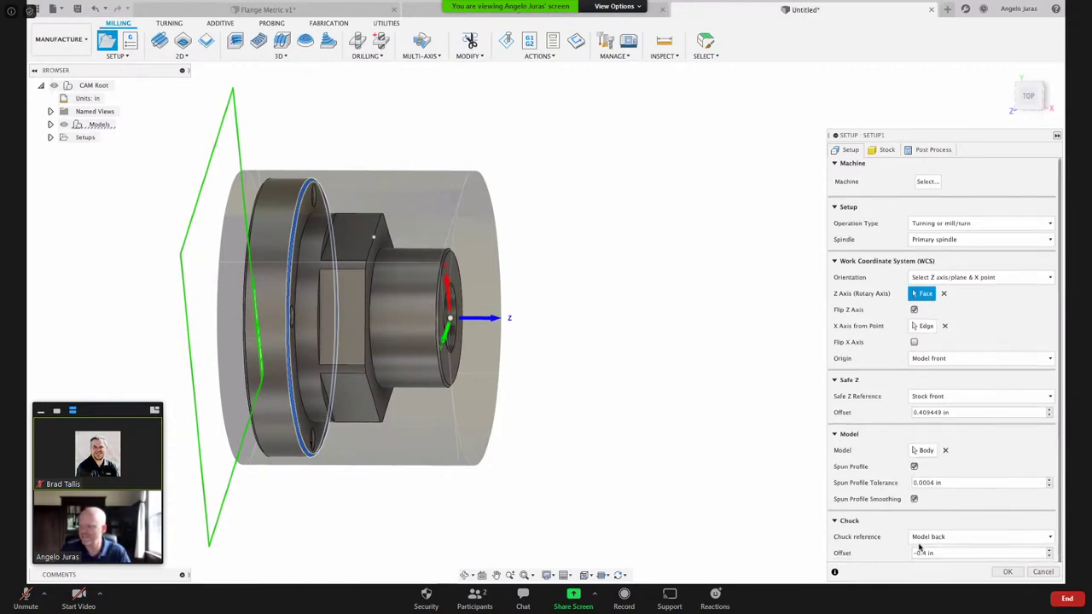
- Review the 2.5 in by 2 in cylinder stock and accept to create Setup1
left_click(878, 151)
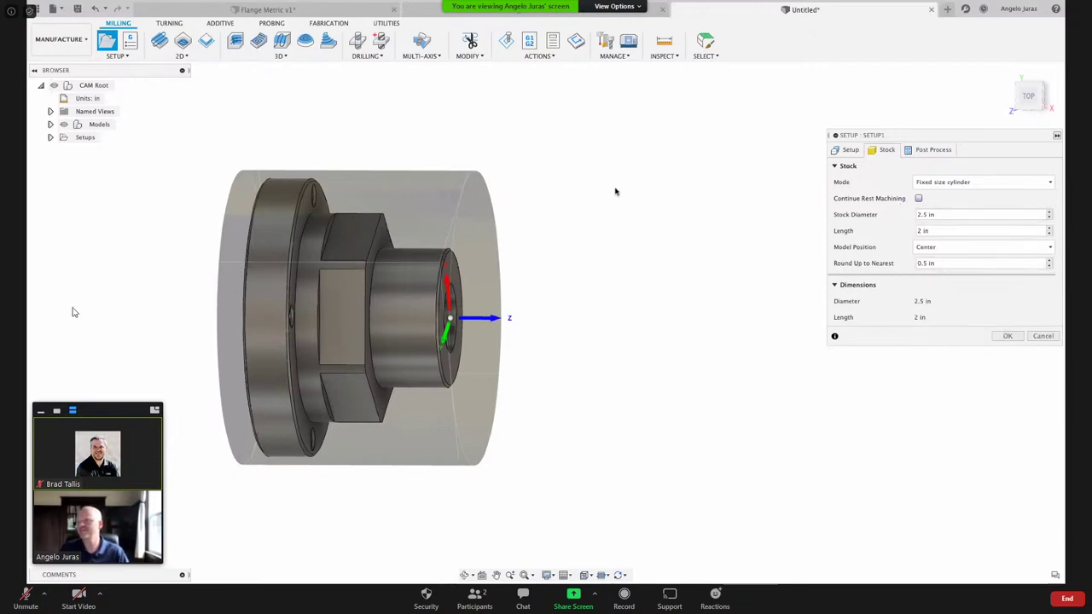
left_click(942, 215)
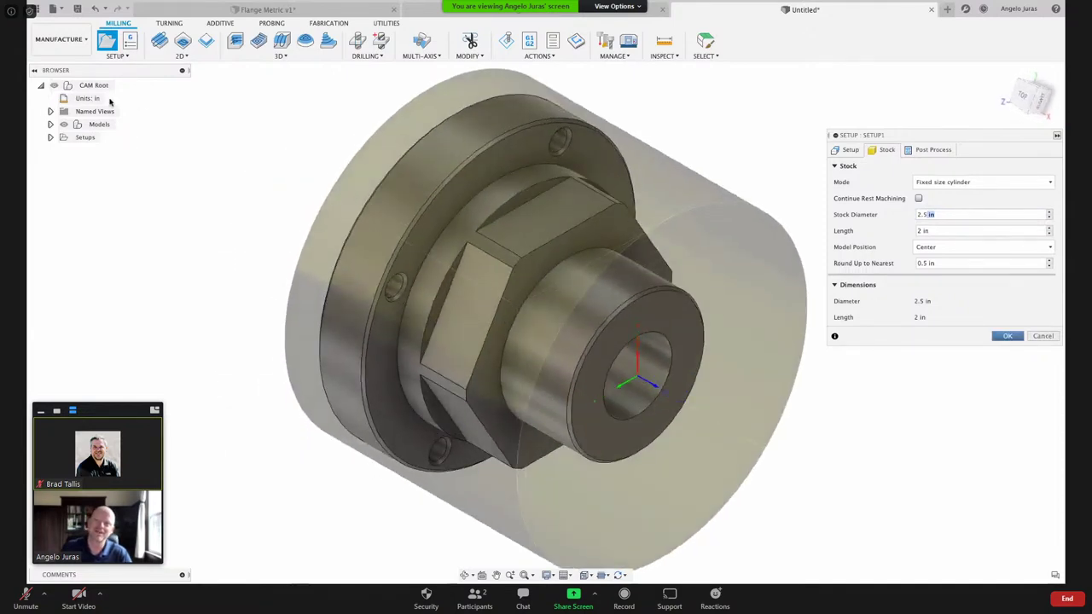
key("Return")
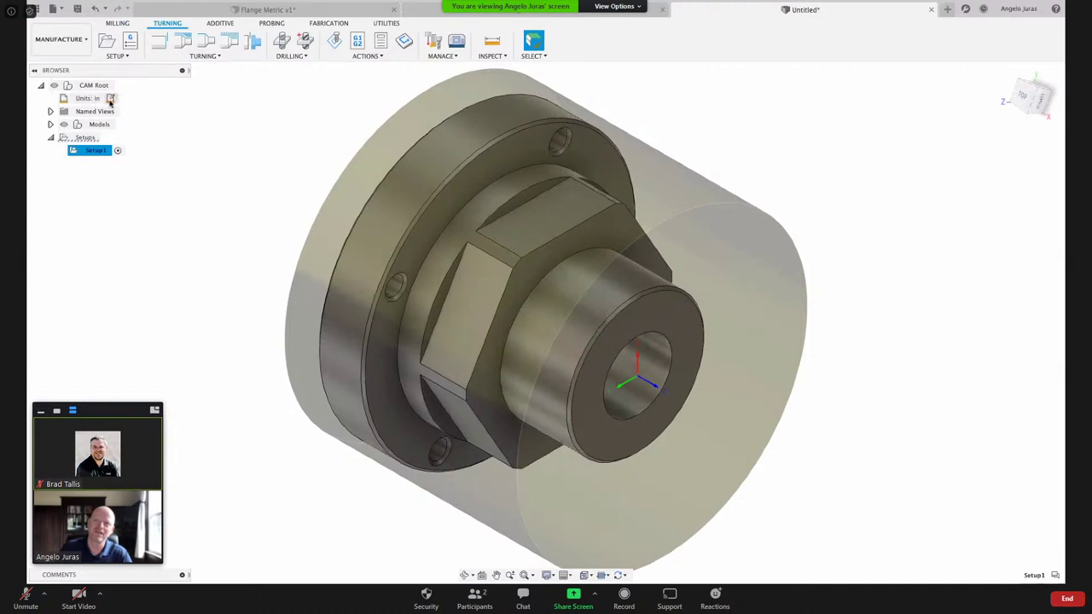
- Change the document units to Millimeter
left_click(110, 98)
left_click(1003, 155)
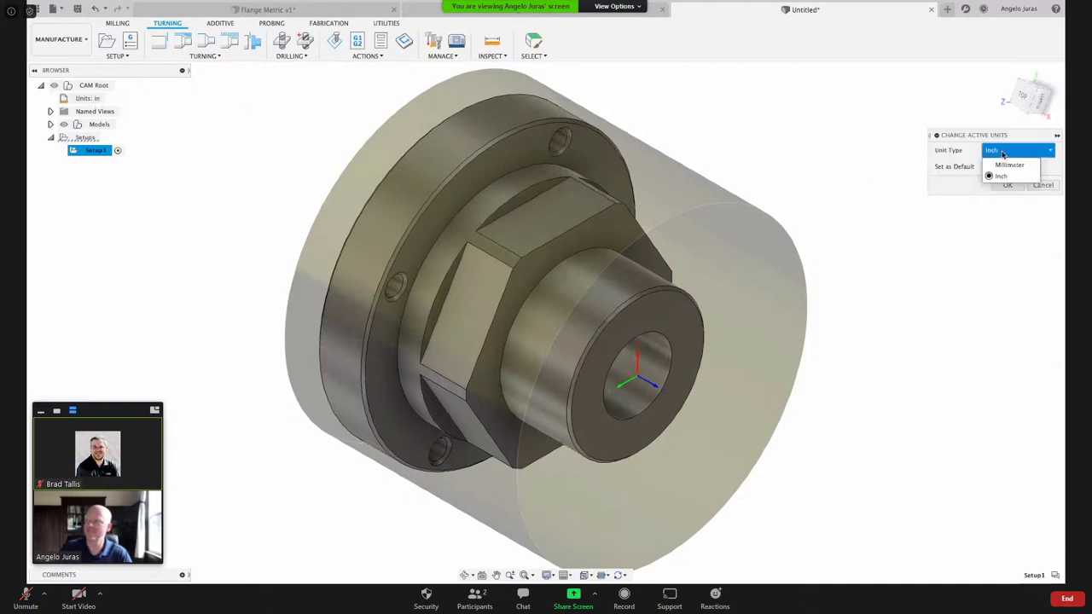
left_click(1004, 170)
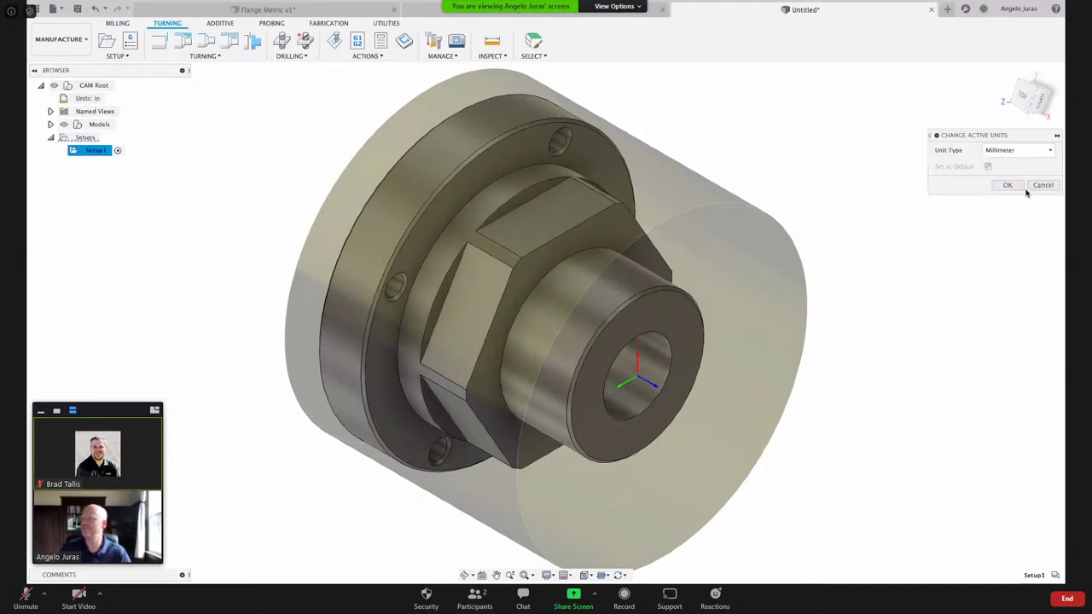
left_click(1007, 185)
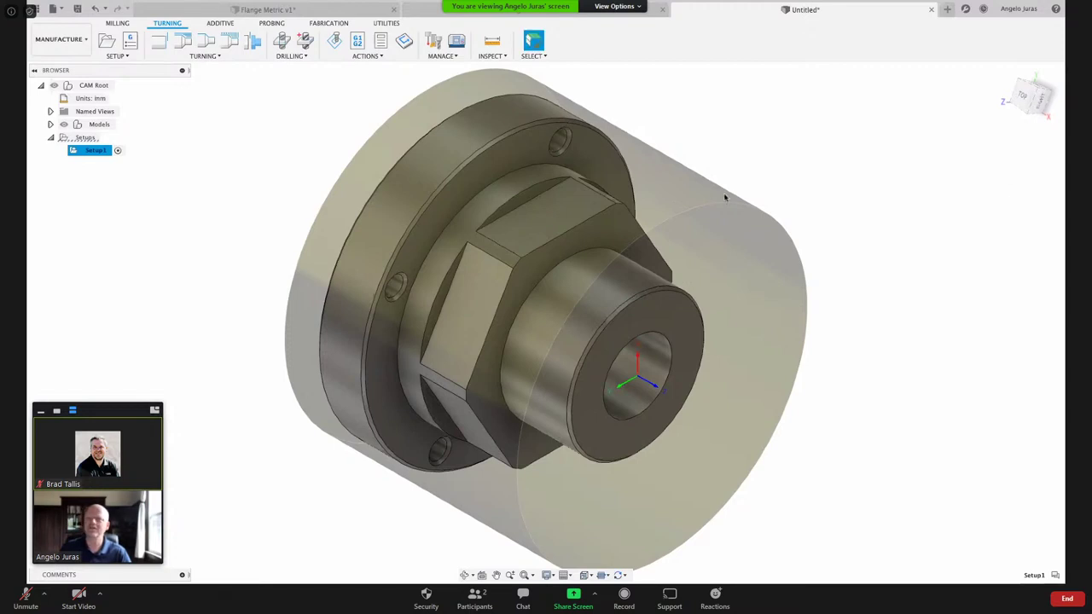
right_click(93, 152)
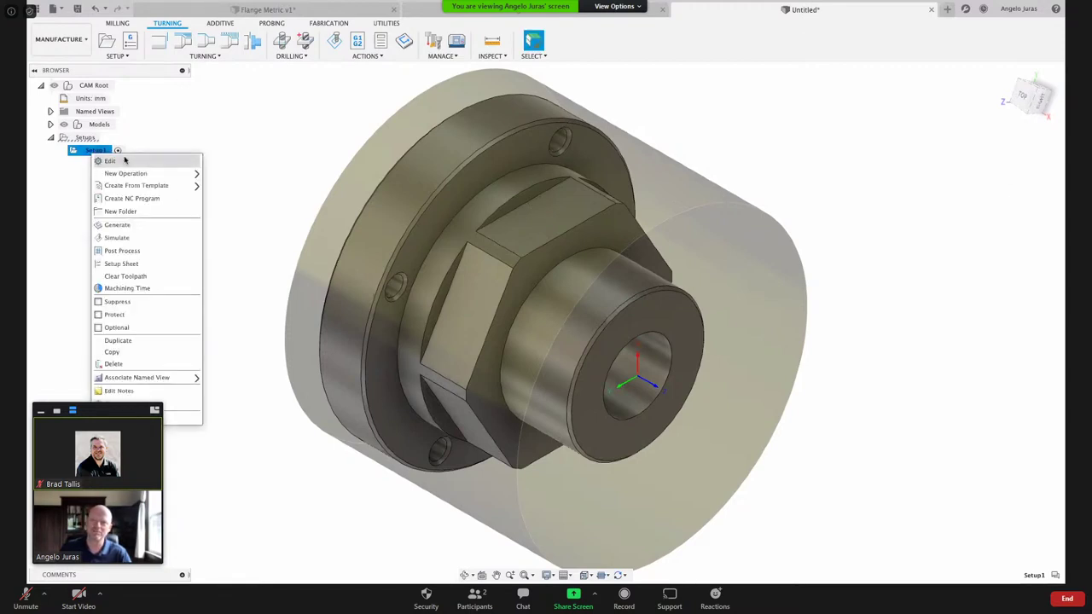
- Edit Setup1 and set its stock mode to Relative size cylinder
left_click(109, 160)
left_click(884, 149)
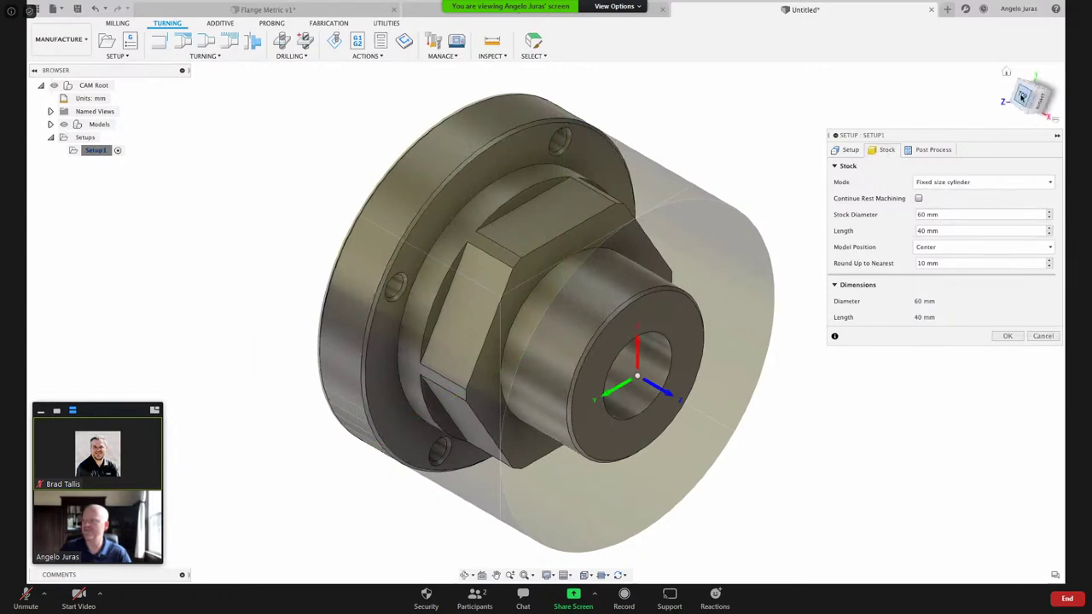
left_click(1023, 98)
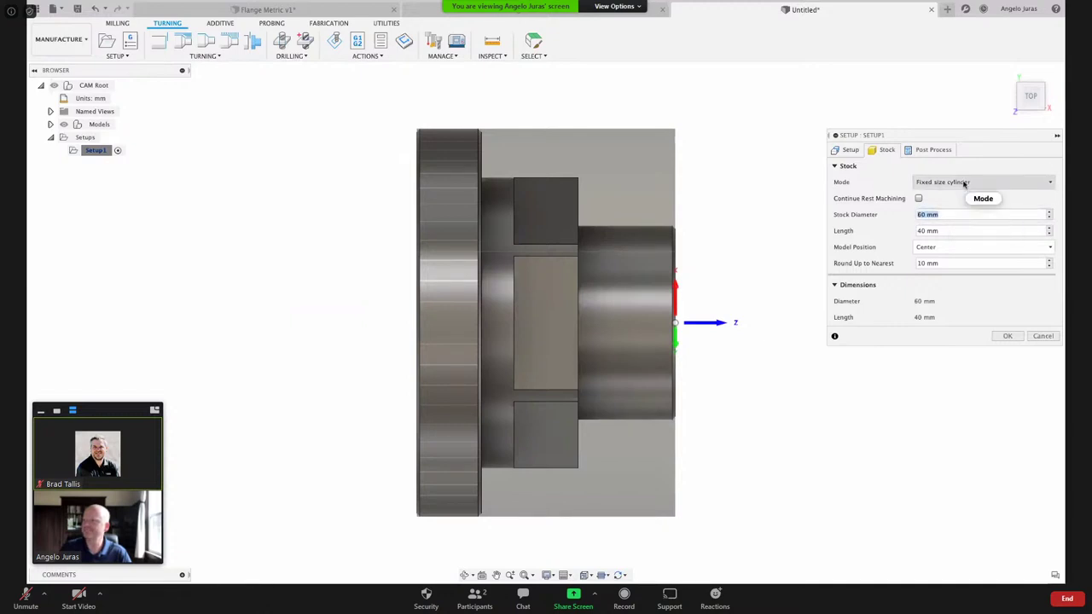
left_click(949, 182)
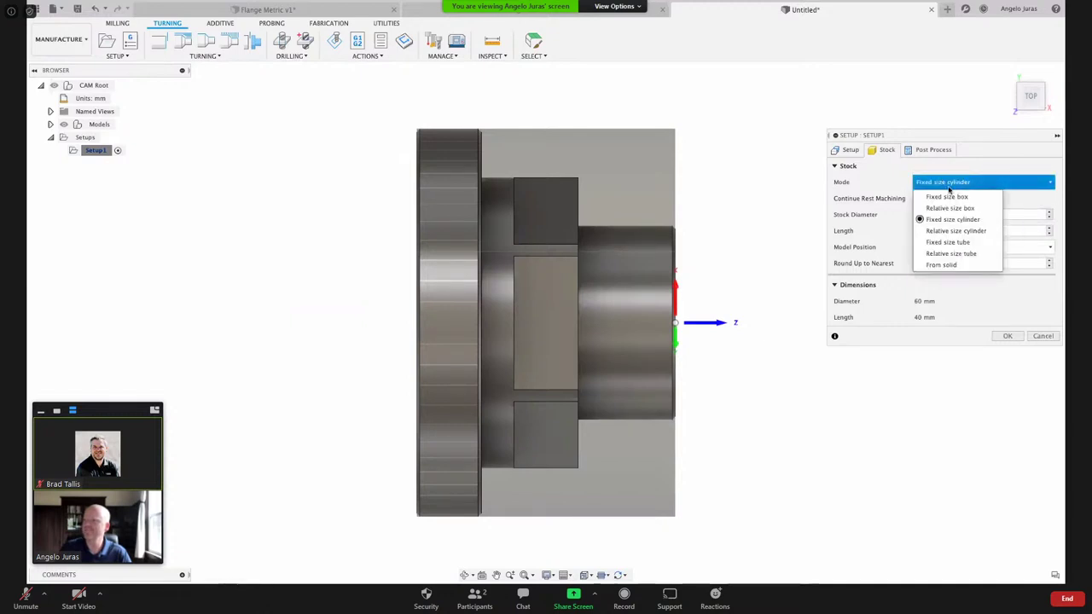
left_click(939, 230)
- Enter stock offsets of 3 mm radial, 1 mm front and 35 mm back
left_click_drag(941, 215, 891, 211)
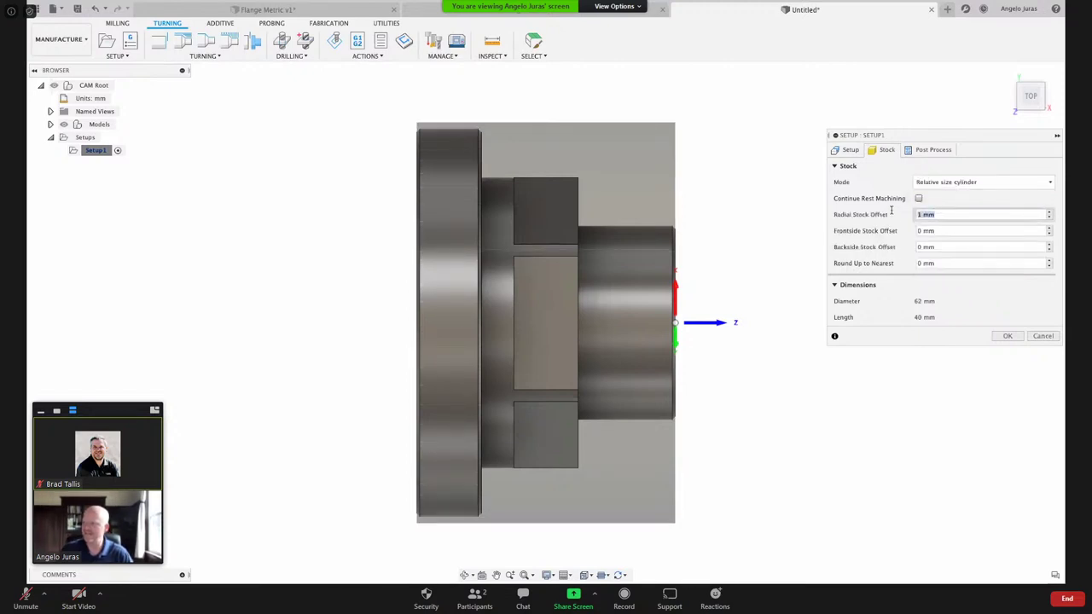
type("3")
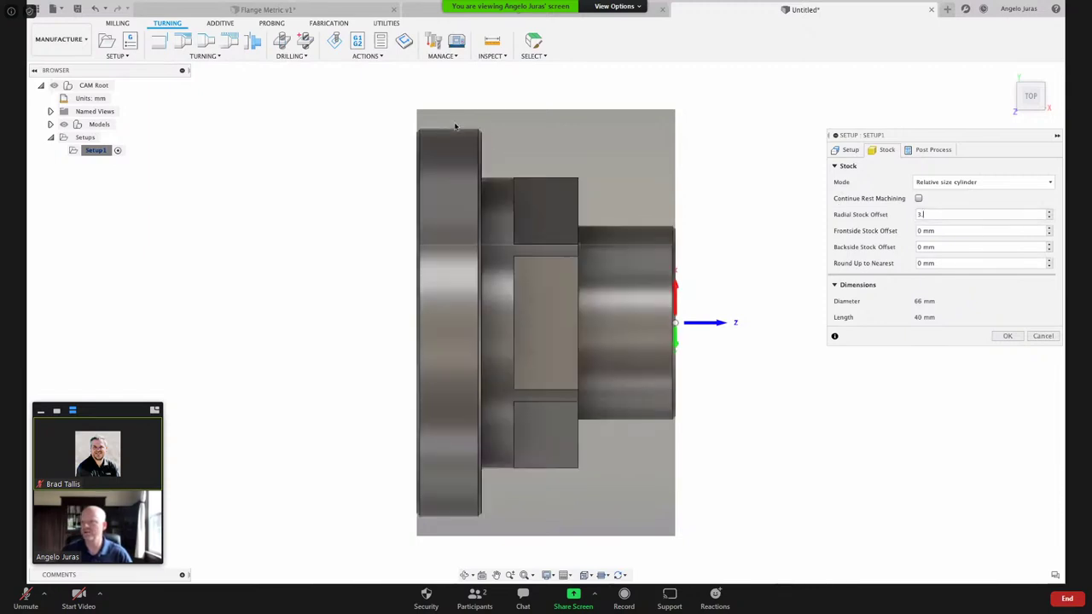
left_click(945, 230)
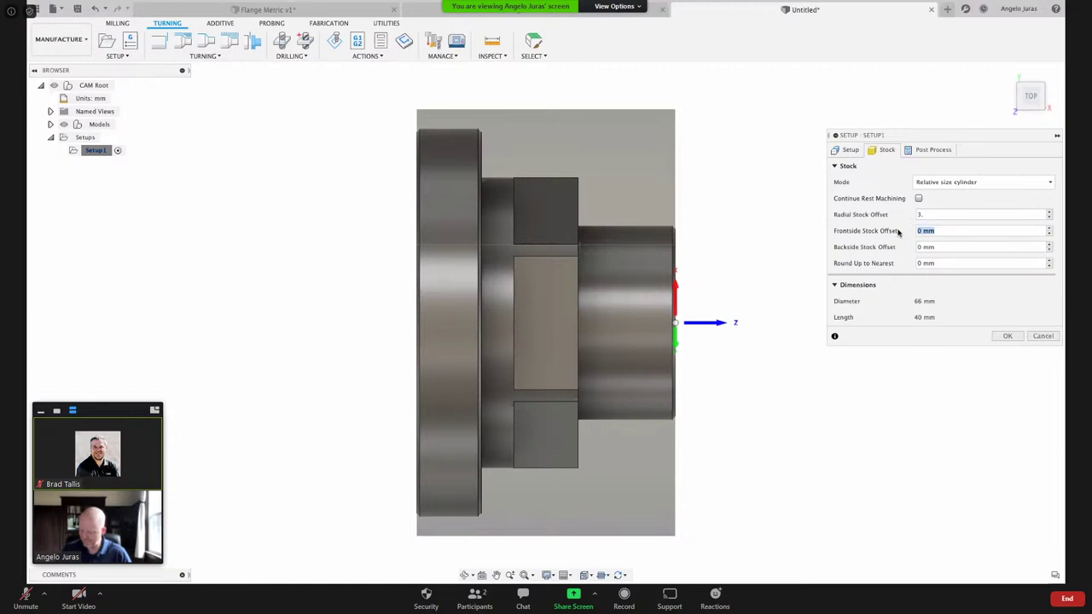
type("1.")
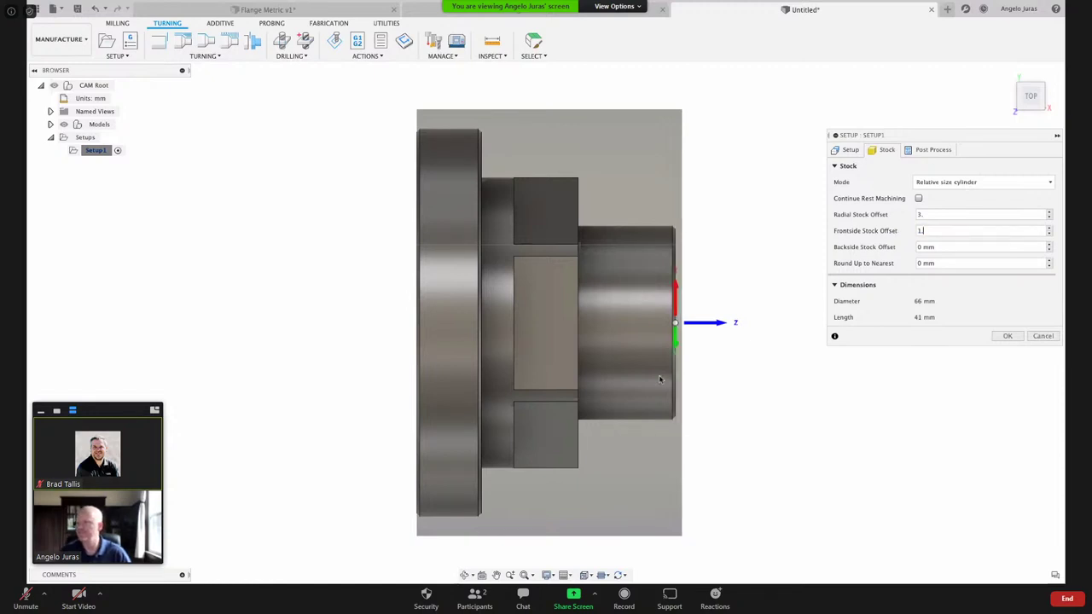
left_click(952, 246)
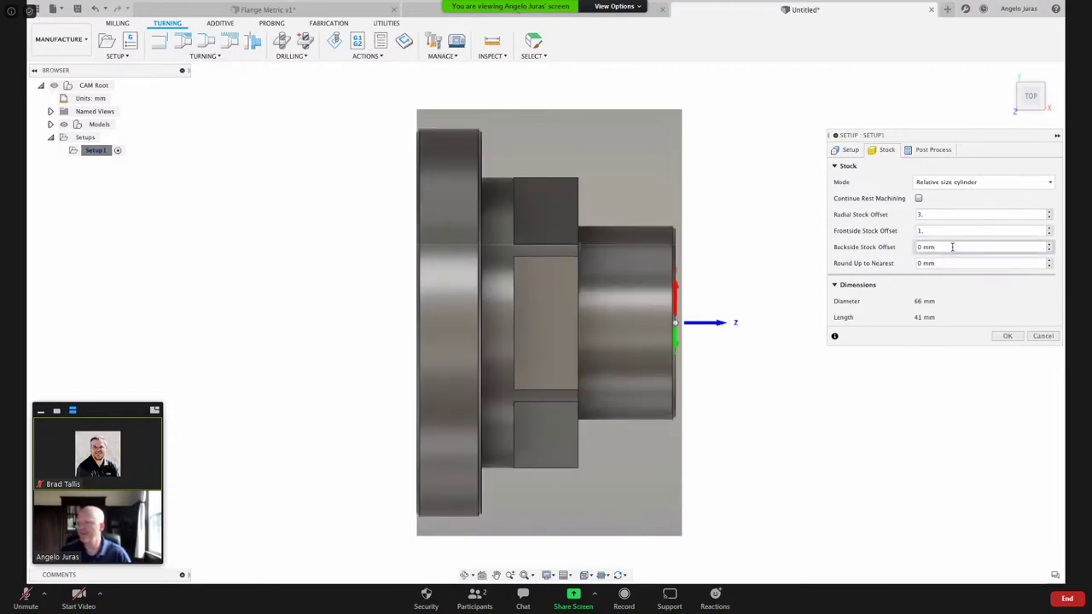
type("25")
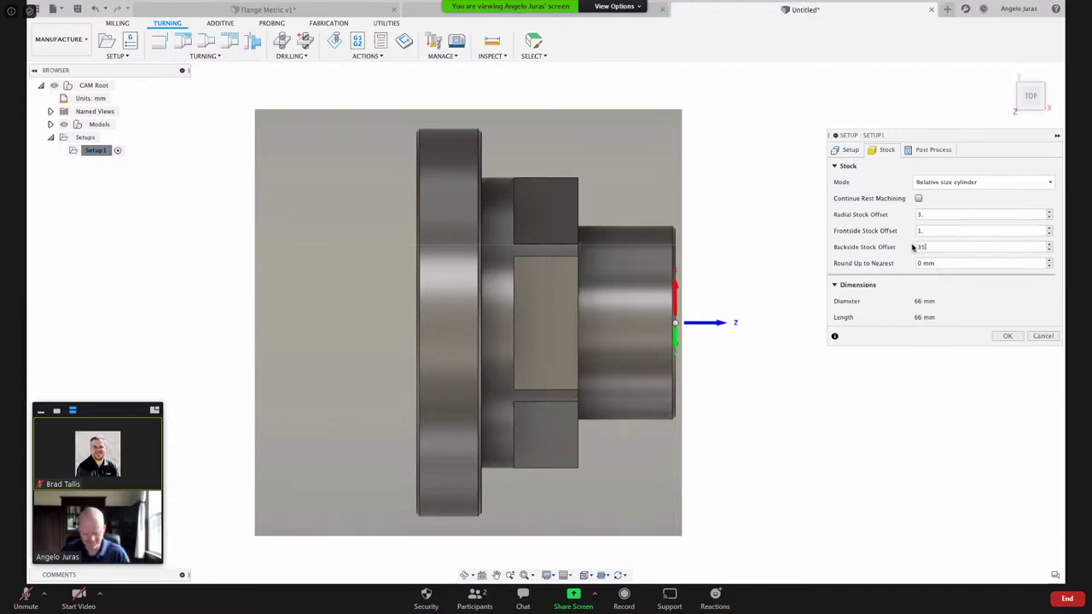
key("Tab")
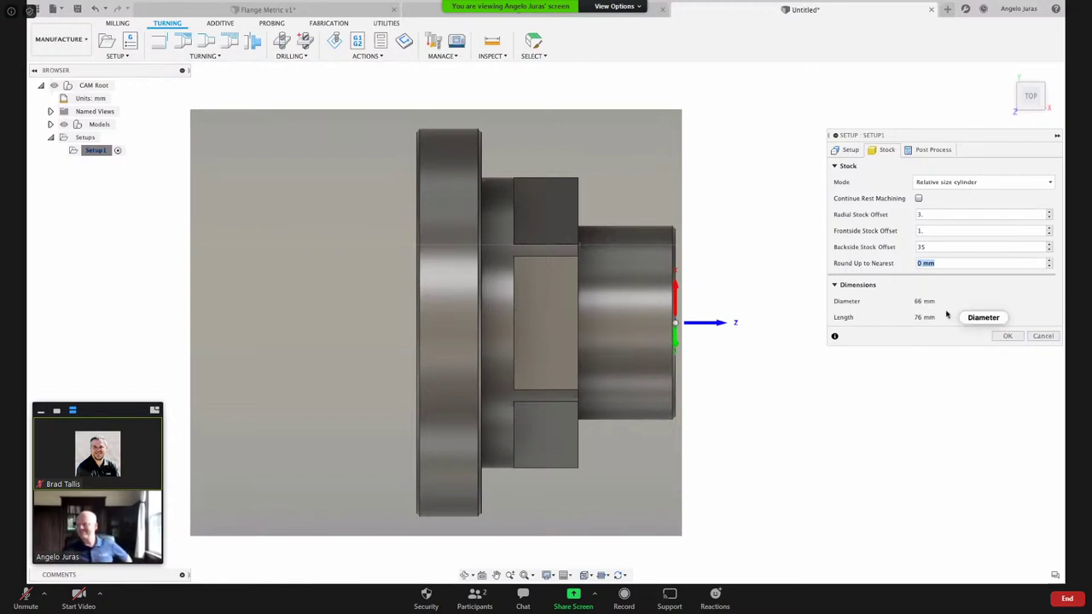
left_click(933, 150)
- Set program number 1234, program comment 'Livestream' and WCS offset 1
left_click_drag(938, 182, 891, 188)
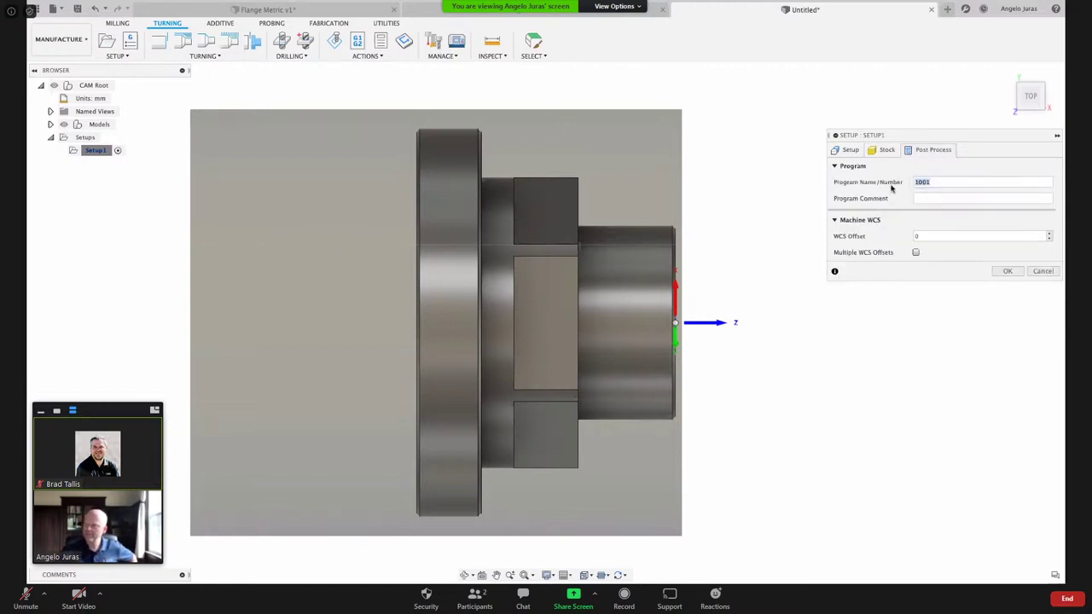
type("1234")
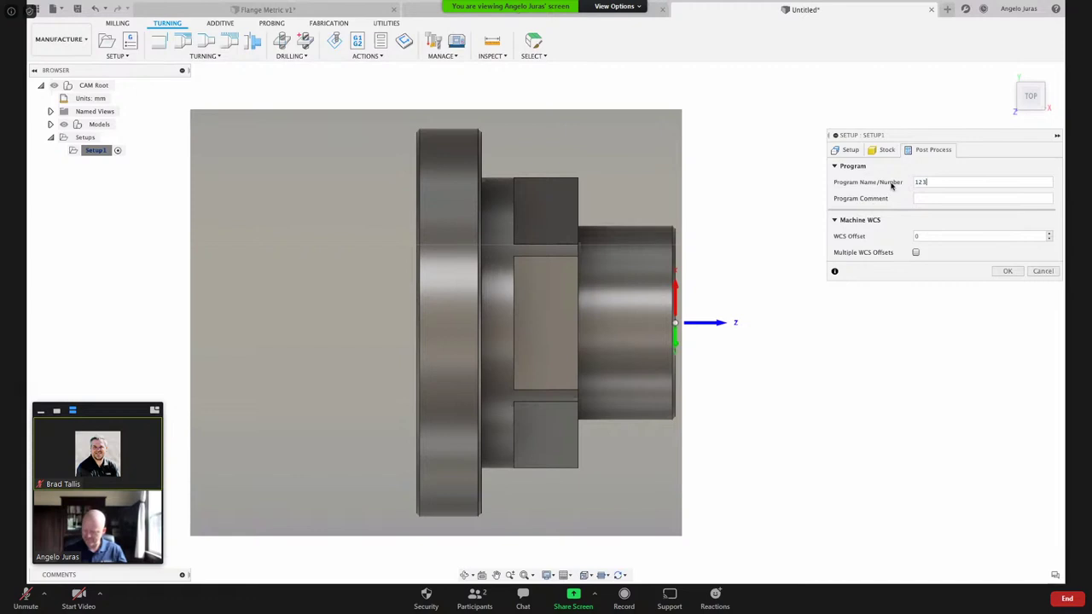
left_click(917, 198)
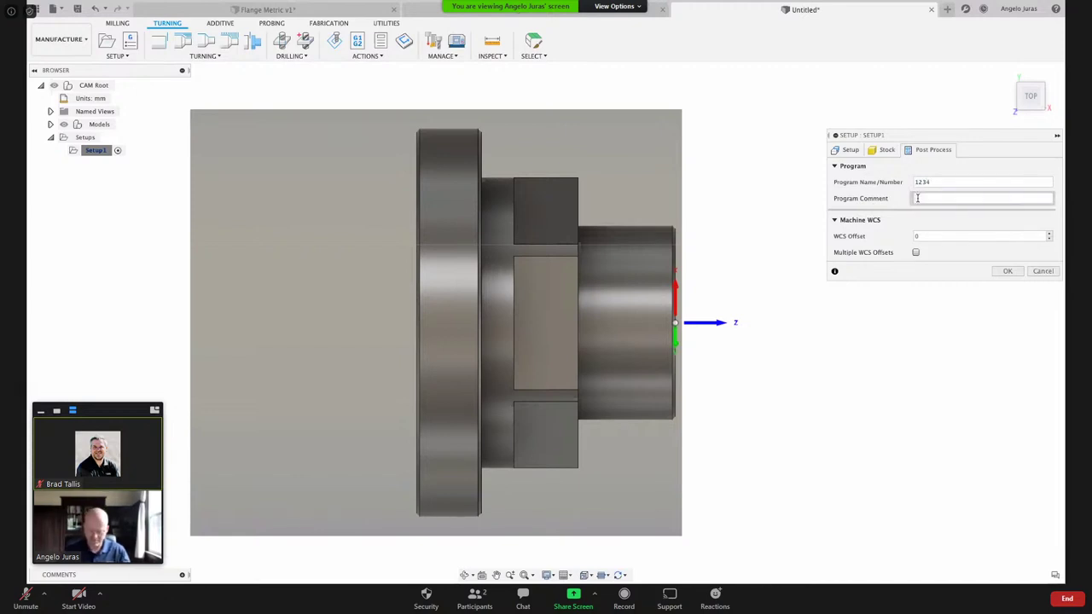
type("V")
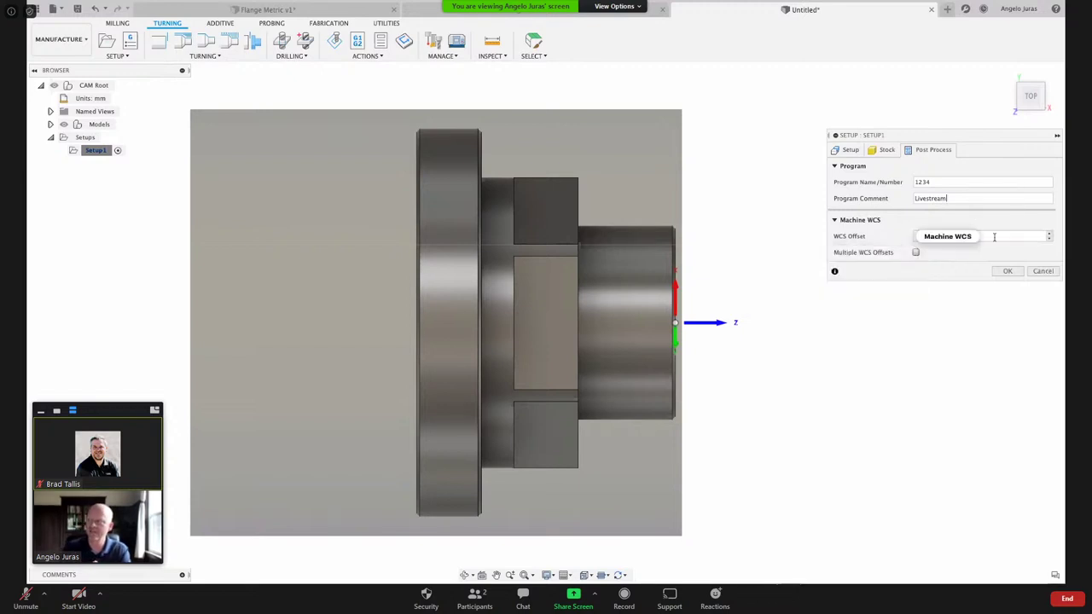
left_click(1050, 234)
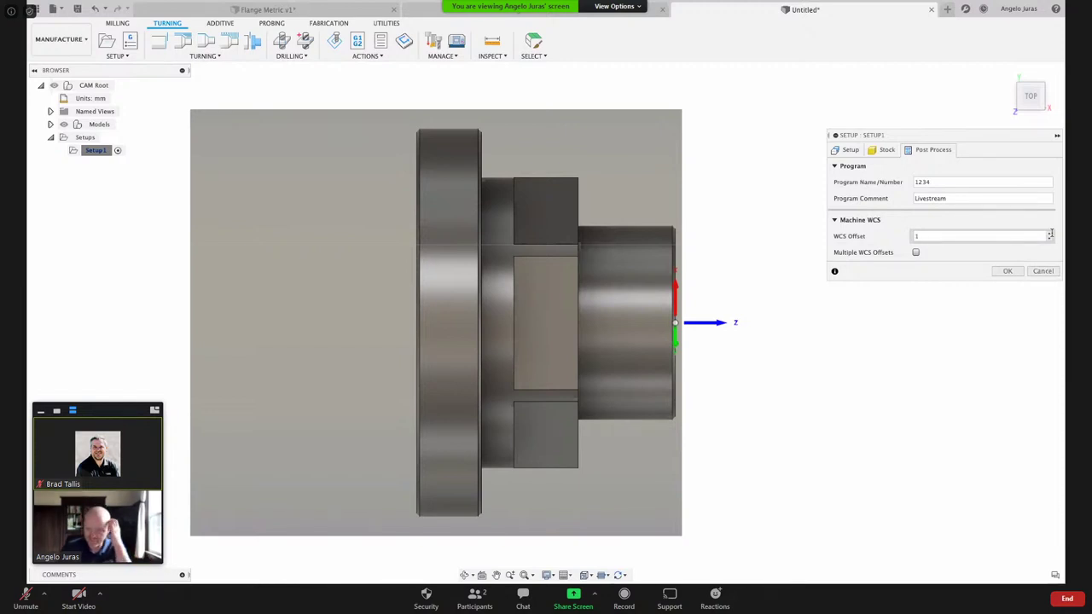
- Accept Setup1's edits, view the part from TOP and begin a Turning Face operation
left_click(1007, 271)
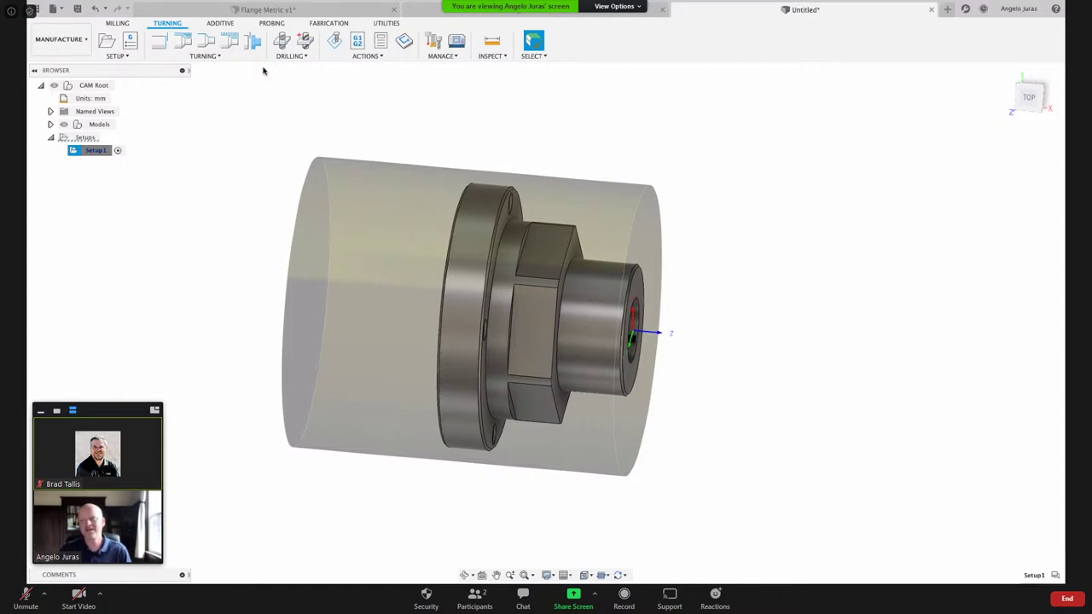
left_click(1032, 98)
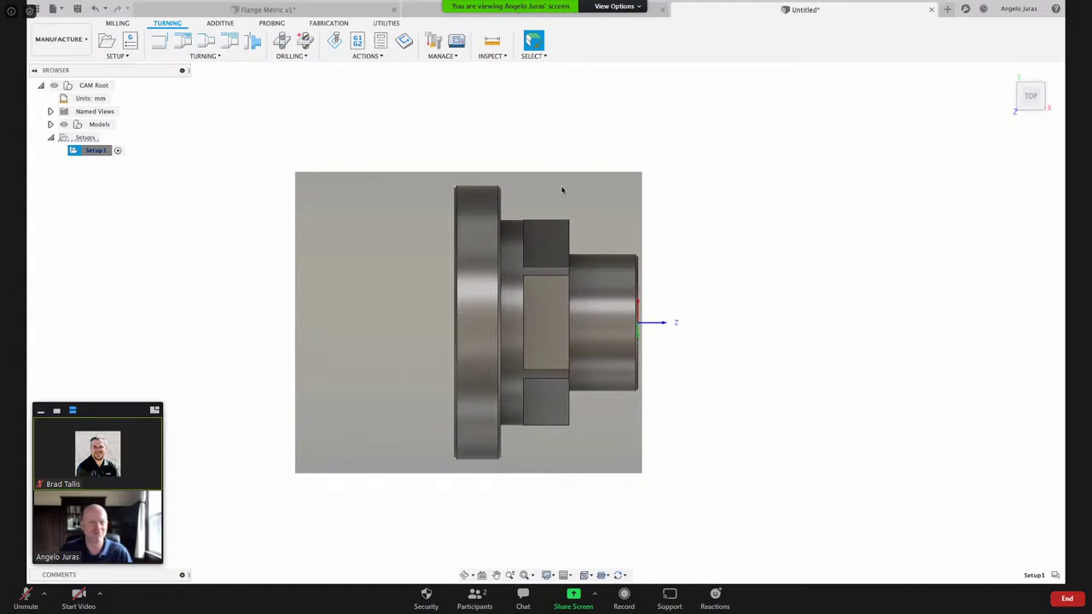
left_click(209, 53)
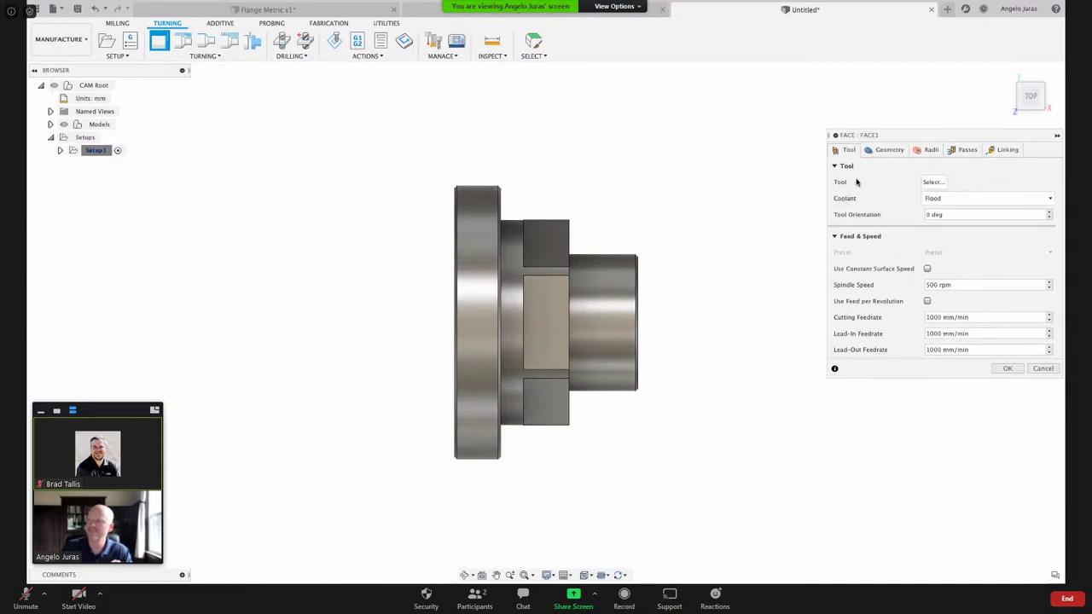
- Show the Cloud Turning library's tools sorted by a widened Type column
left_click(928, 182)
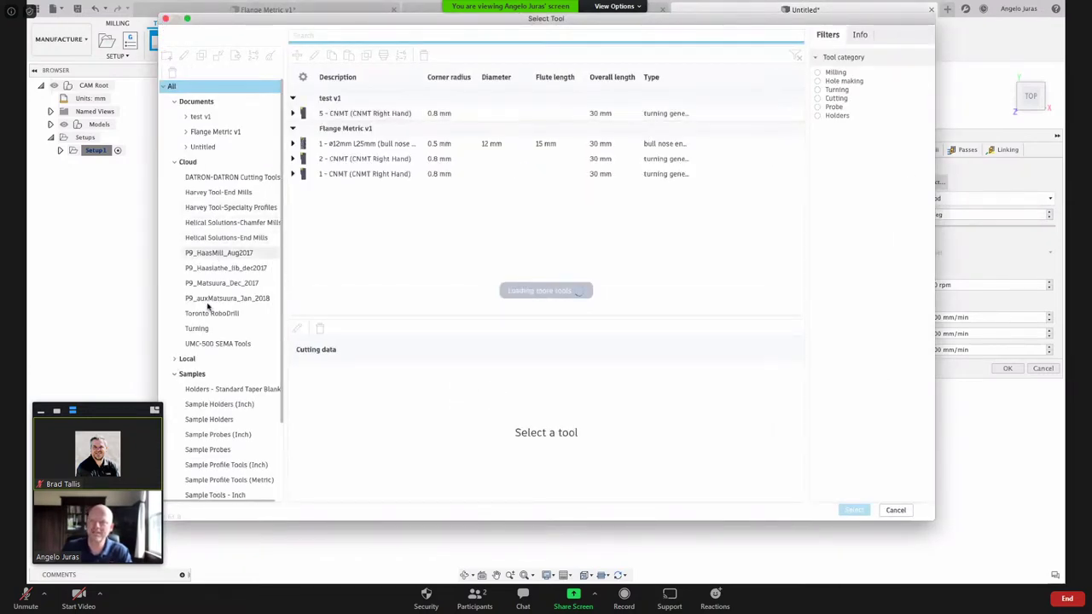
left_click(207, 329)
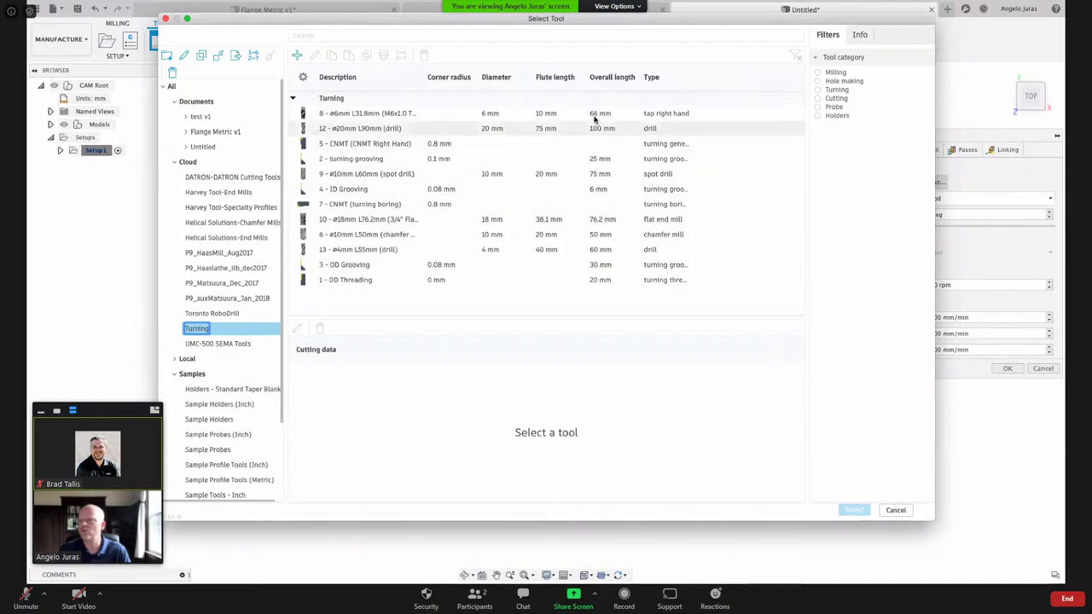
left_click(655, 78)
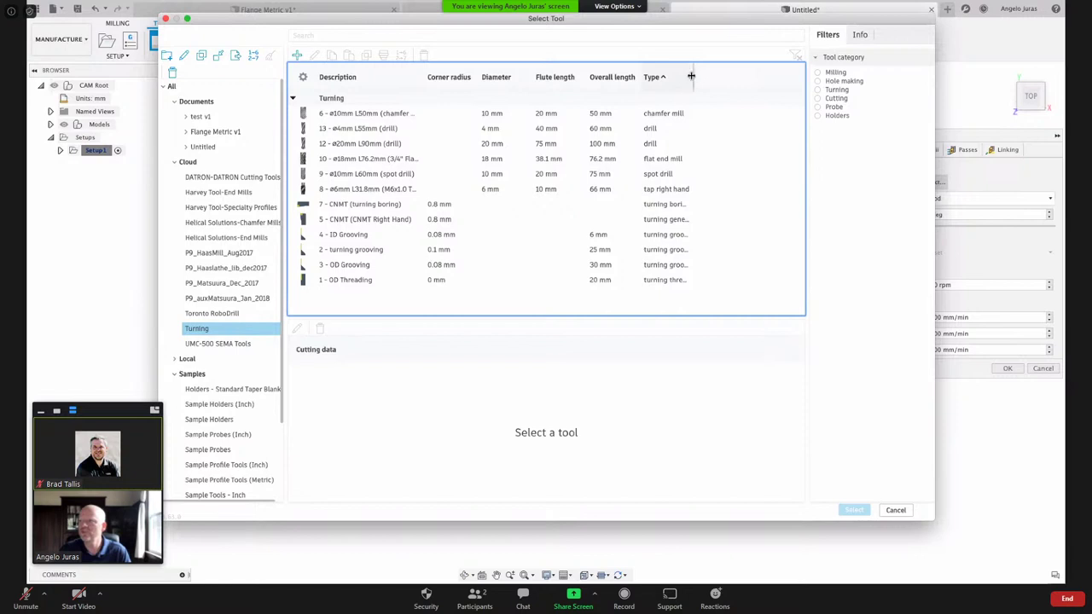
left_click_drag(693, 77, 731, 77)
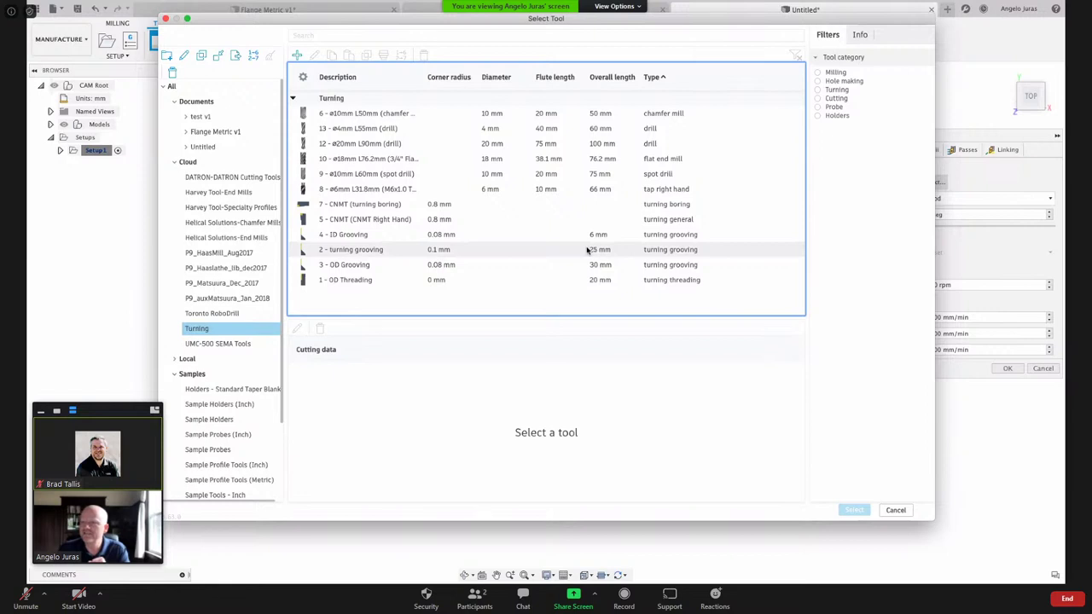
- Assign tool #5 CNMT Right Hand from the Turning library to the FACE1 operation
left_click(374, 221)
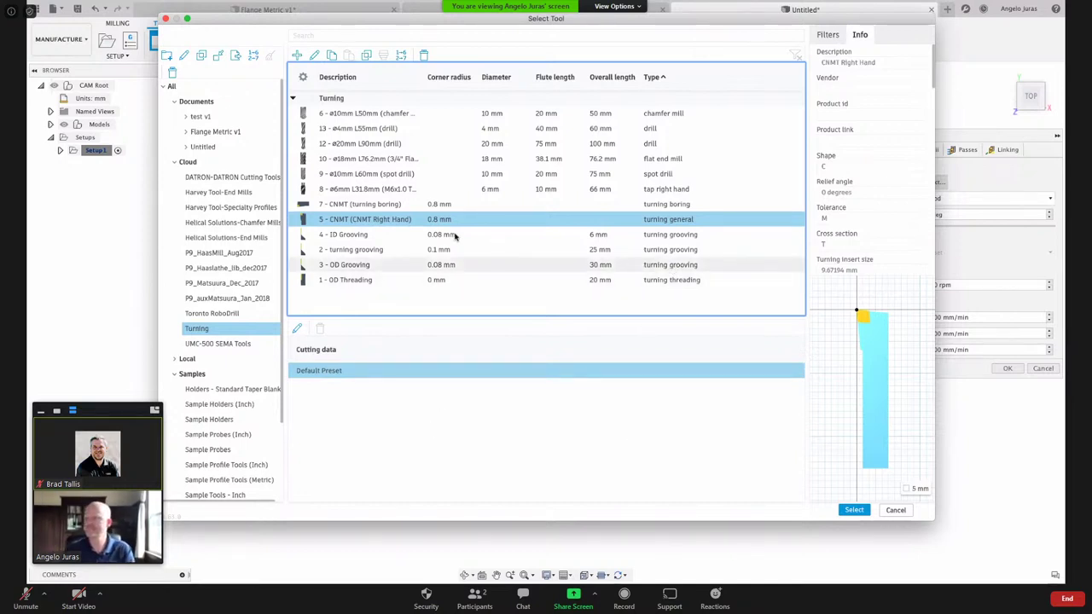
left_click(852, 510)
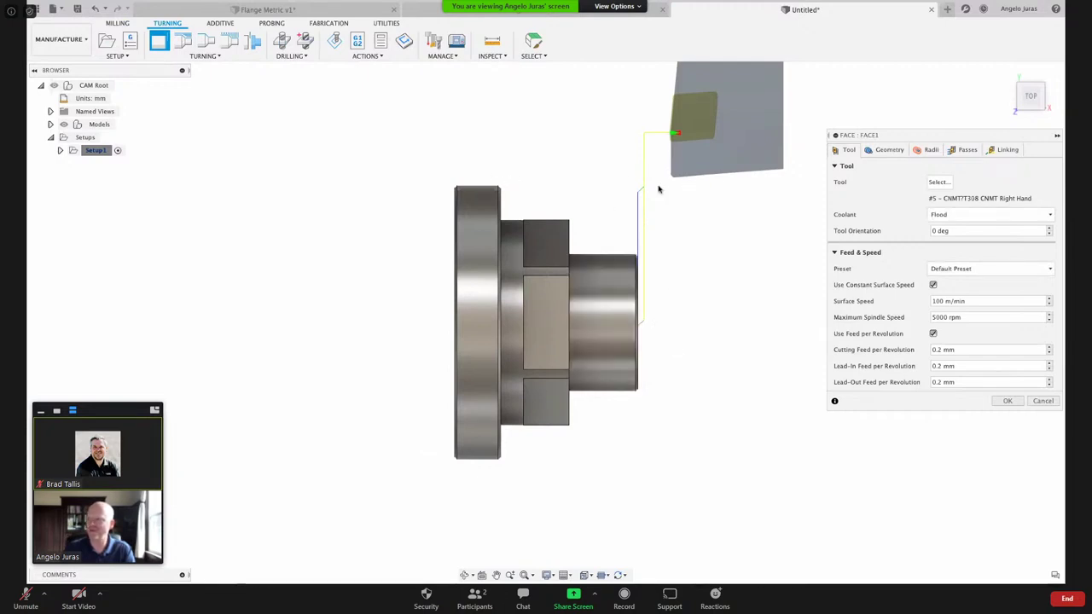
- Keep Face1's default Geometry and Radii settings, orbiting the part to inspect the radii boundaries
left_click(879, 151)
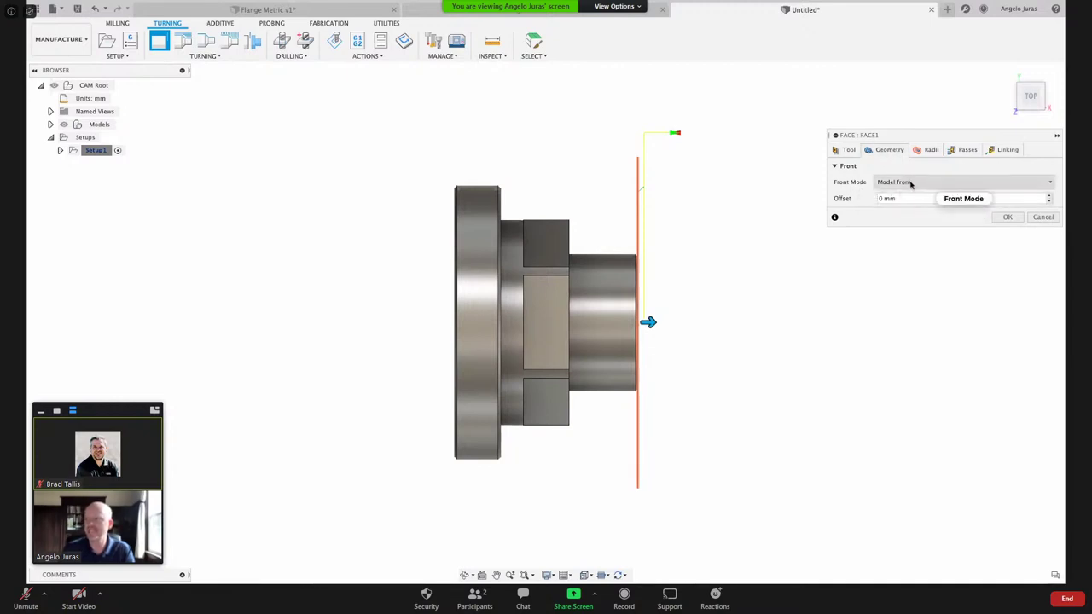
mouse_move(910, 183)
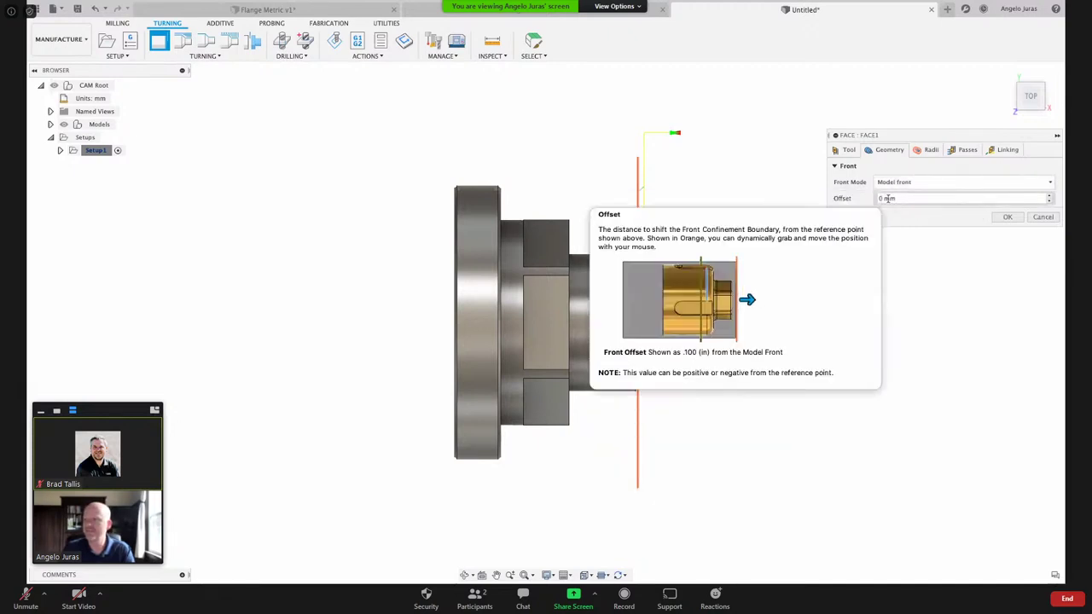
left_click(927, 150)
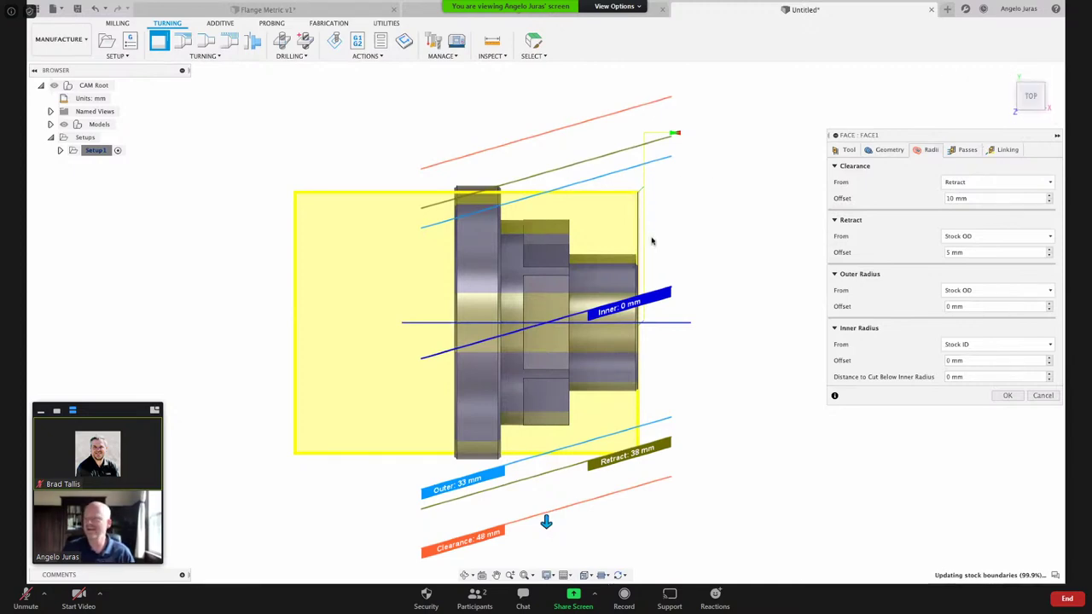
middle_click_drag(616, 362, 833, 263, "shift")
left_click(1035, 96)
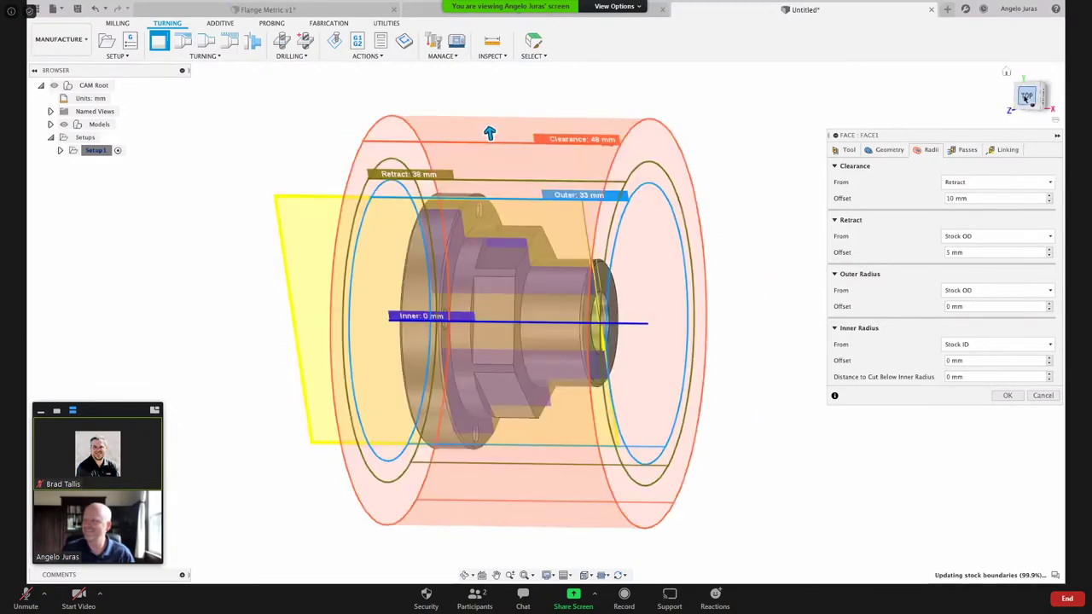
left_click(1025, 99)
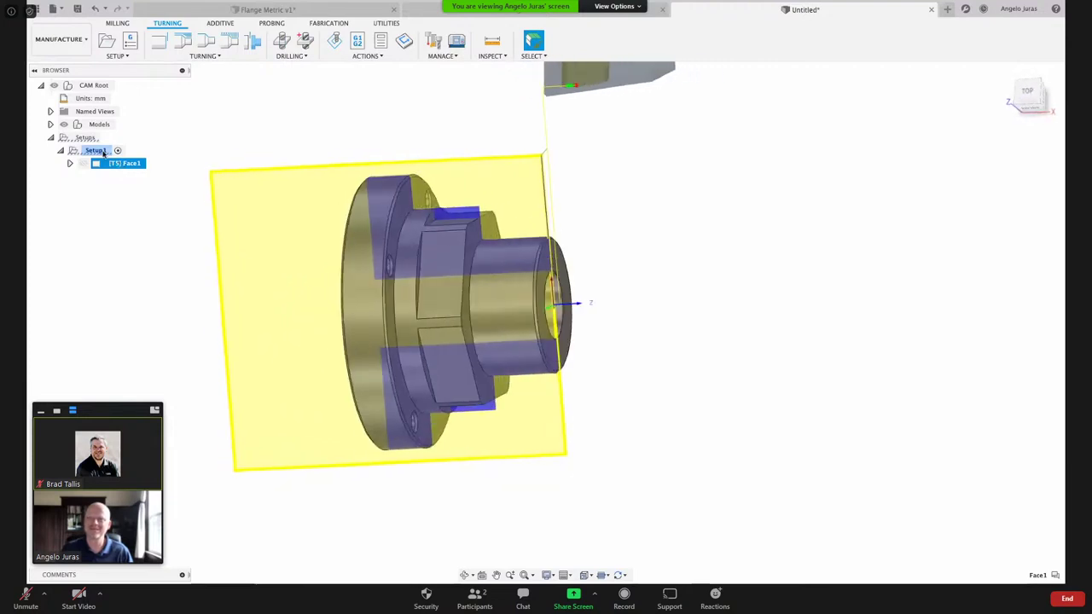
- Edit Setup1: re-pick the Z rotary axis from the hub-end face, clear the X-axis point, and accept
right_click(97, 151)
left_click(122, 159)
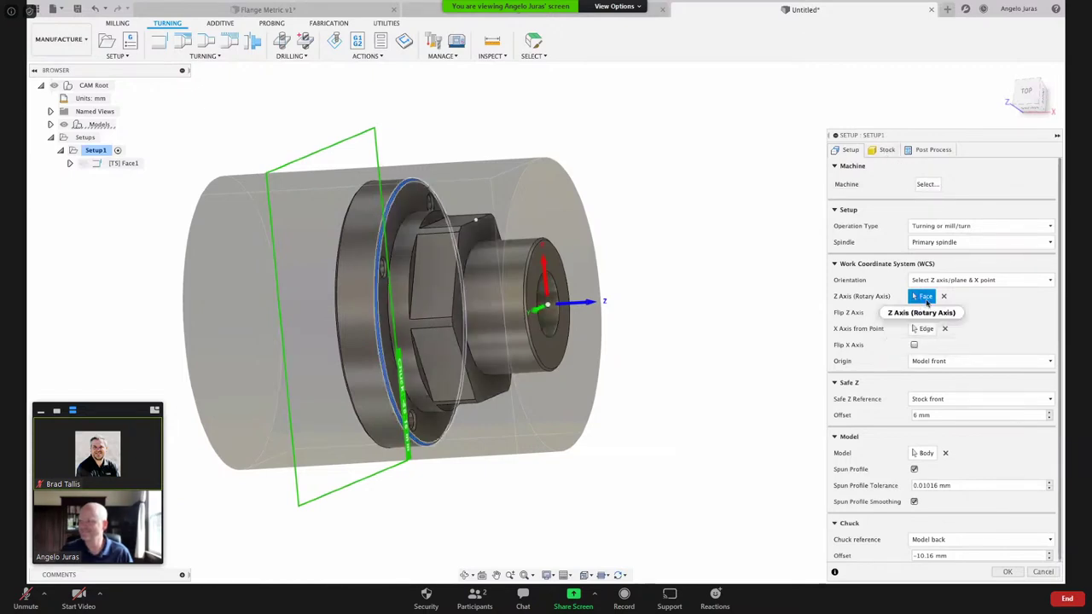
left_click(943, 296)
left_click(945, 328)
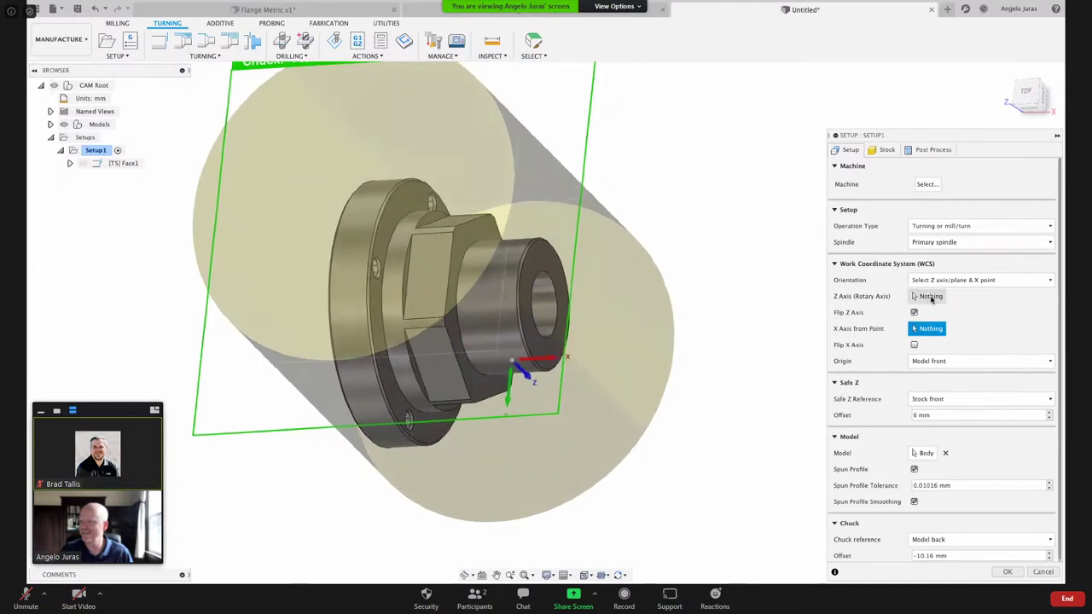
left_click(929, 296)
left_click(489, 309)
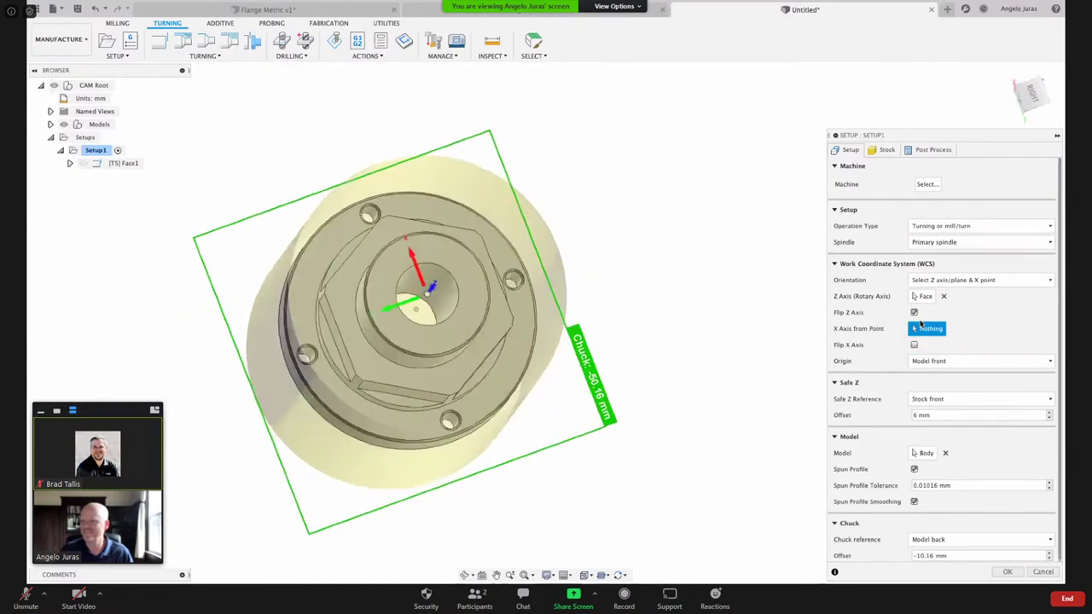
left_click(924, 453)
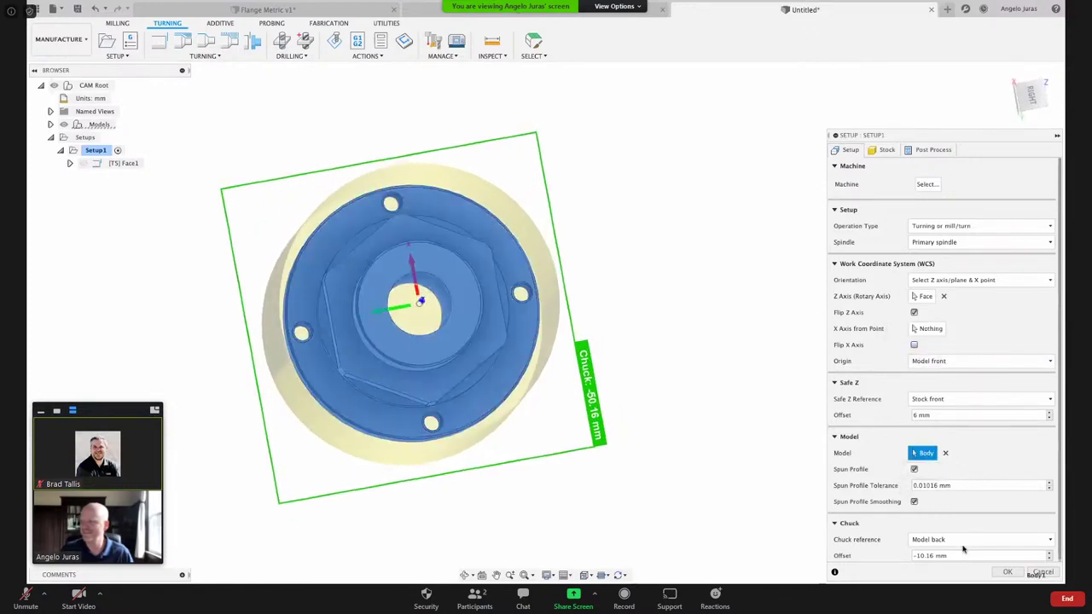
left_click(1007, 572)
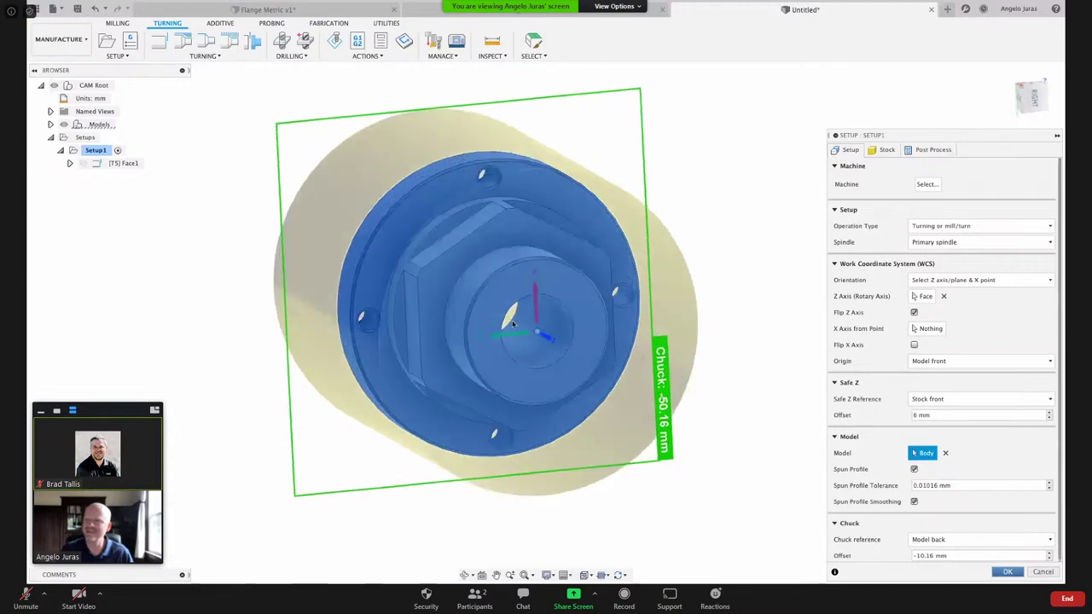
- Regenerate the [T5] Face1 toolpath and switch to a flat side view of the part
right_click(122, 169)
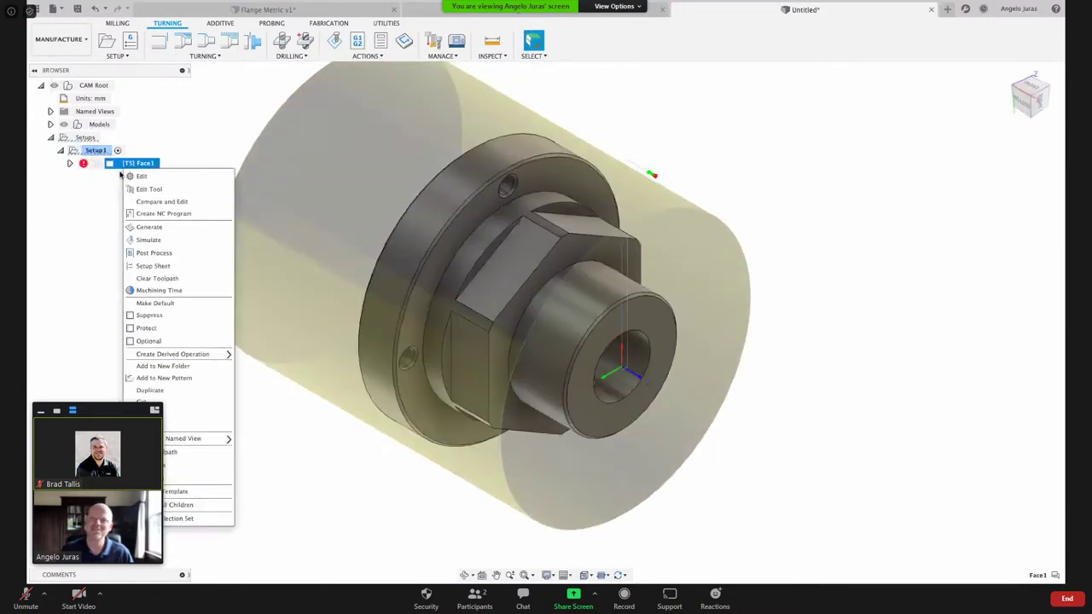
left_click(163, 229)
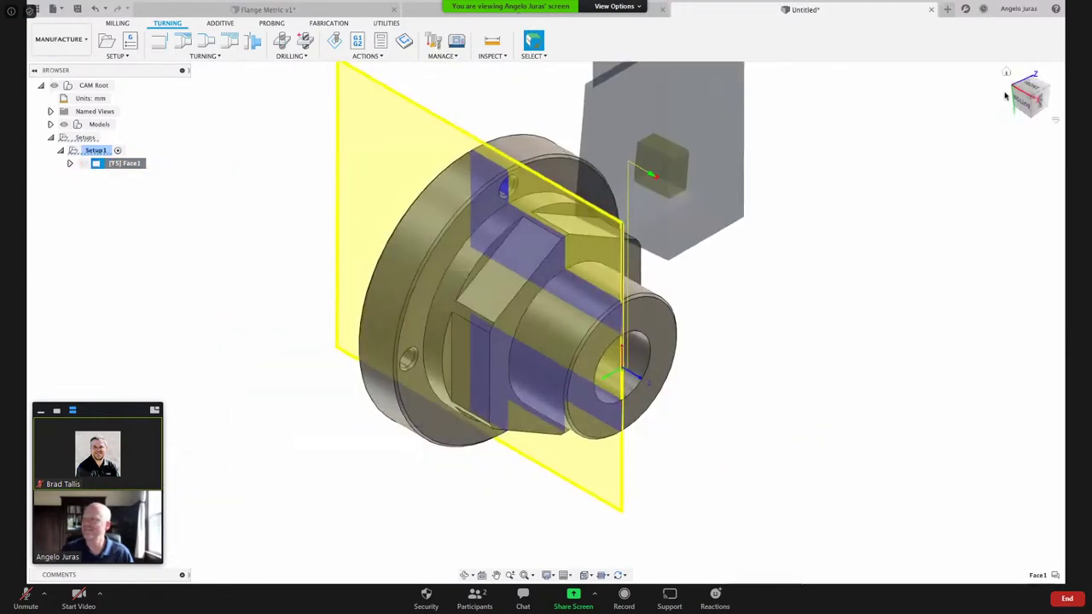
left_click(1025, 108)
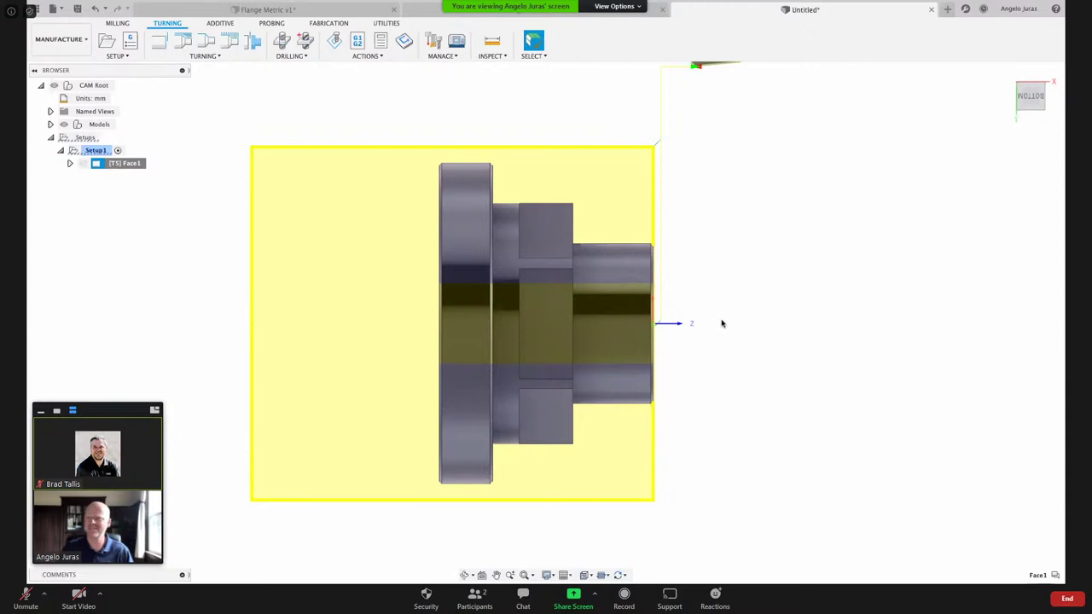
- Reopen Face1 for editing and review its Geometry and Radii settings
right_click(112, 164)
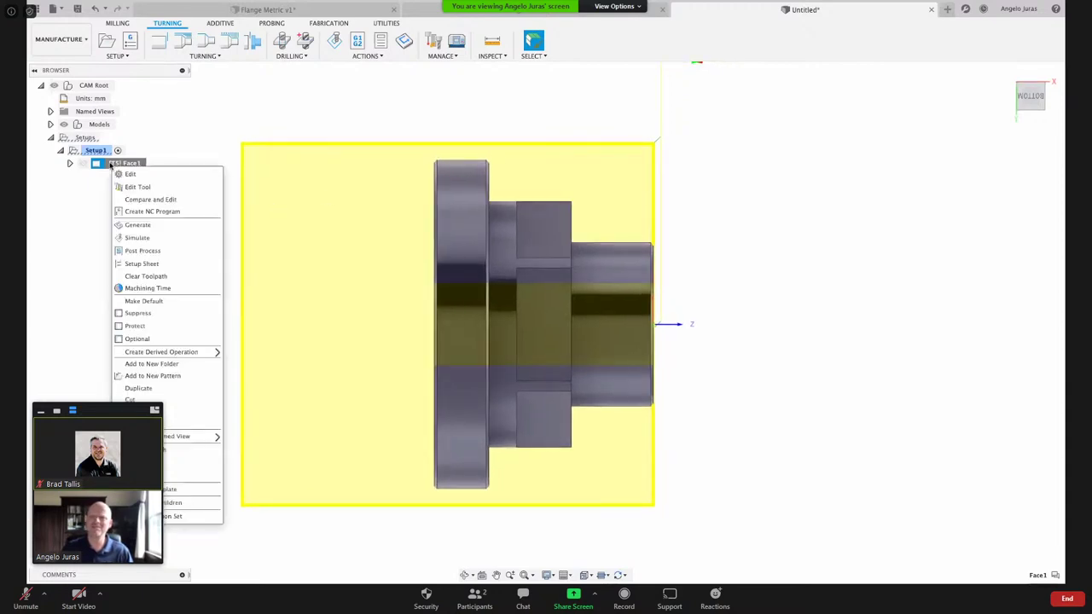
left_click(129, 174)
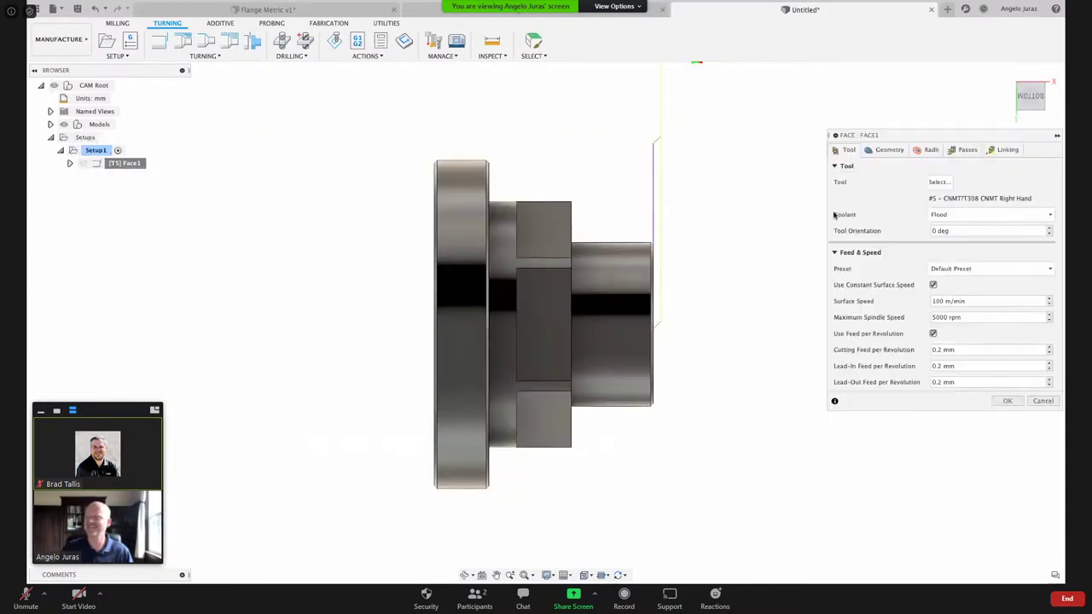
left_click(887, 150)
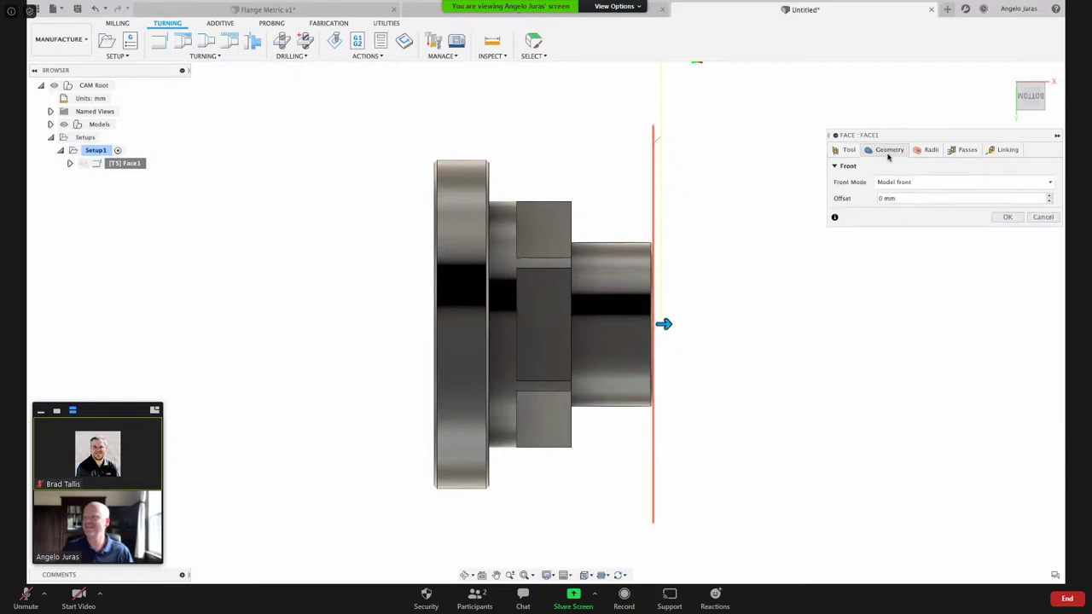
left_click(930, 150)
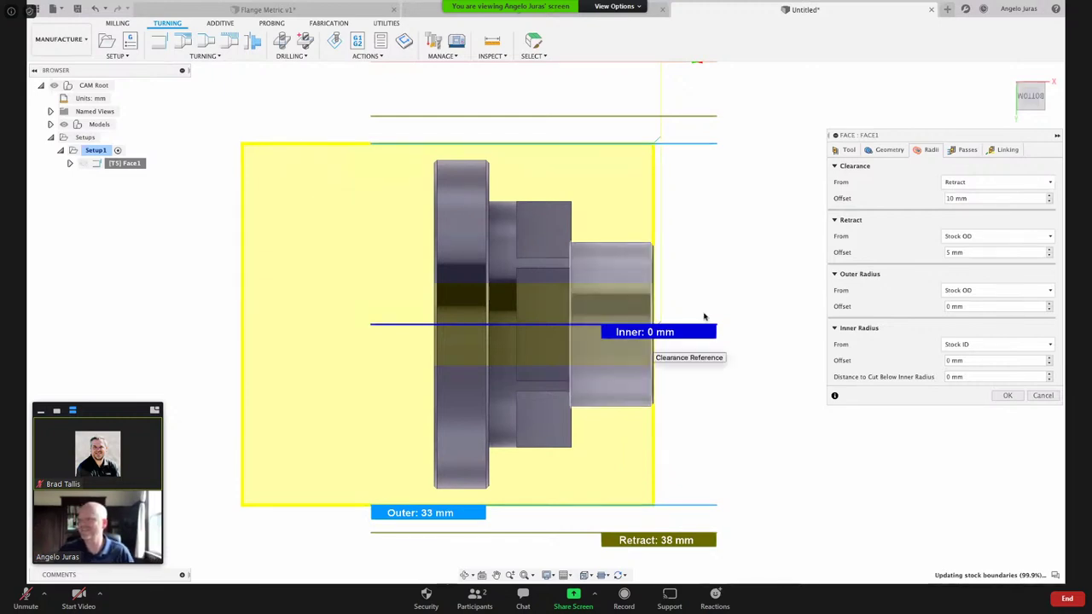
- Enable multiple passes with 0.5 stepover plus a 0.25 finishing stepover, then regenerate Face1
left_click(962, 150)
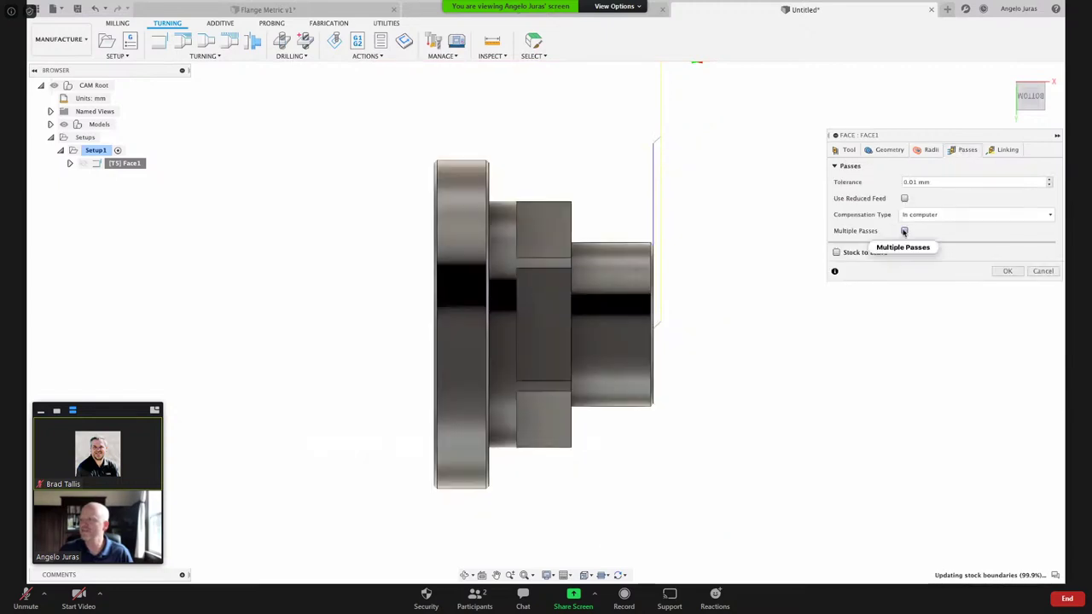
left_click(904, 231)
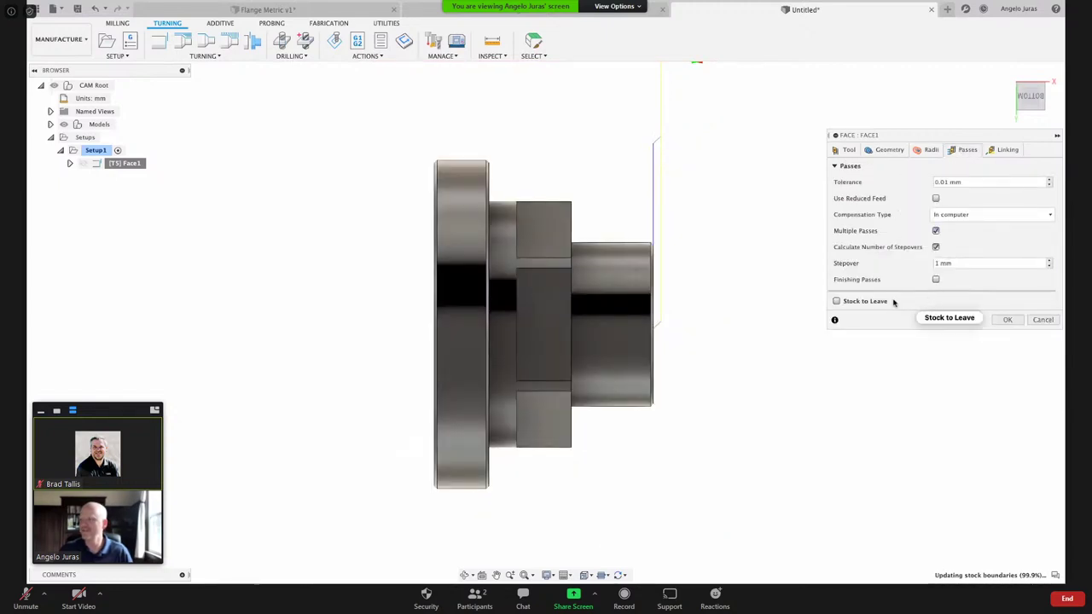
left_click(964, 263)
type(".5")
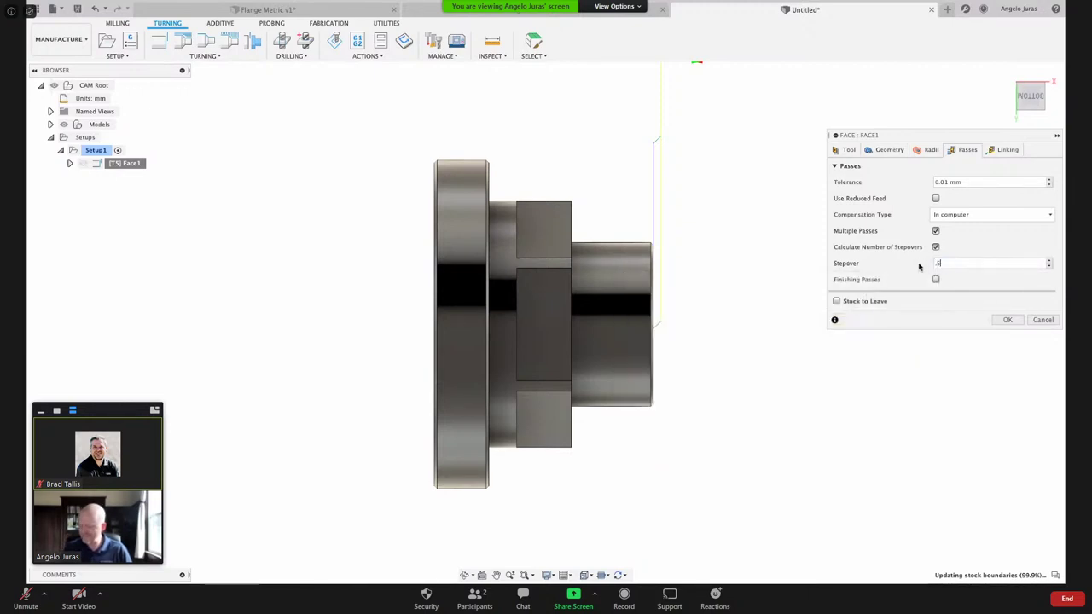
left_click(936, 280)
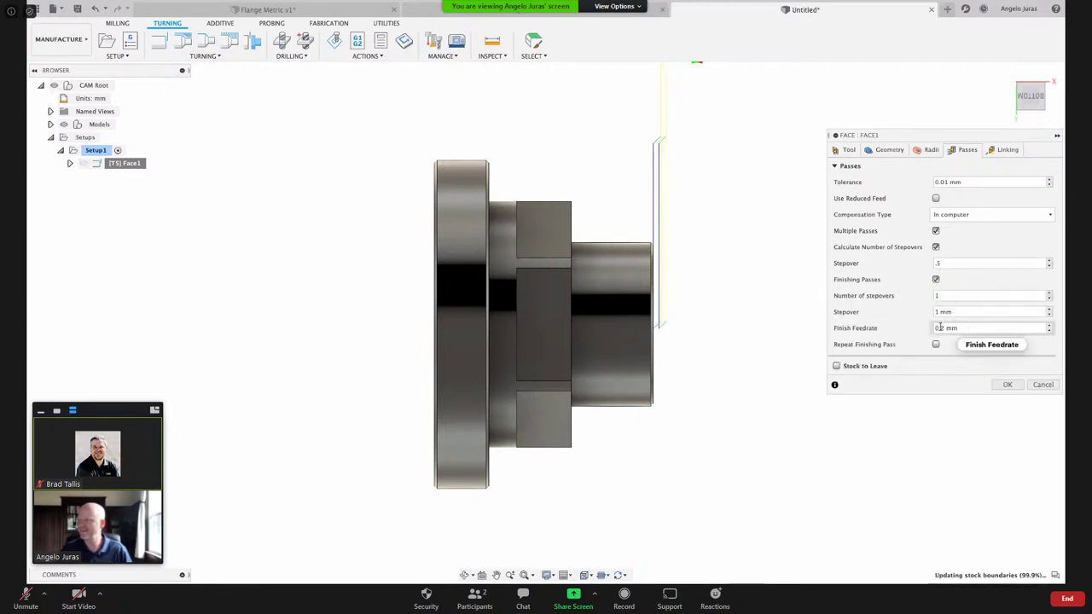
left_click(947, 311)
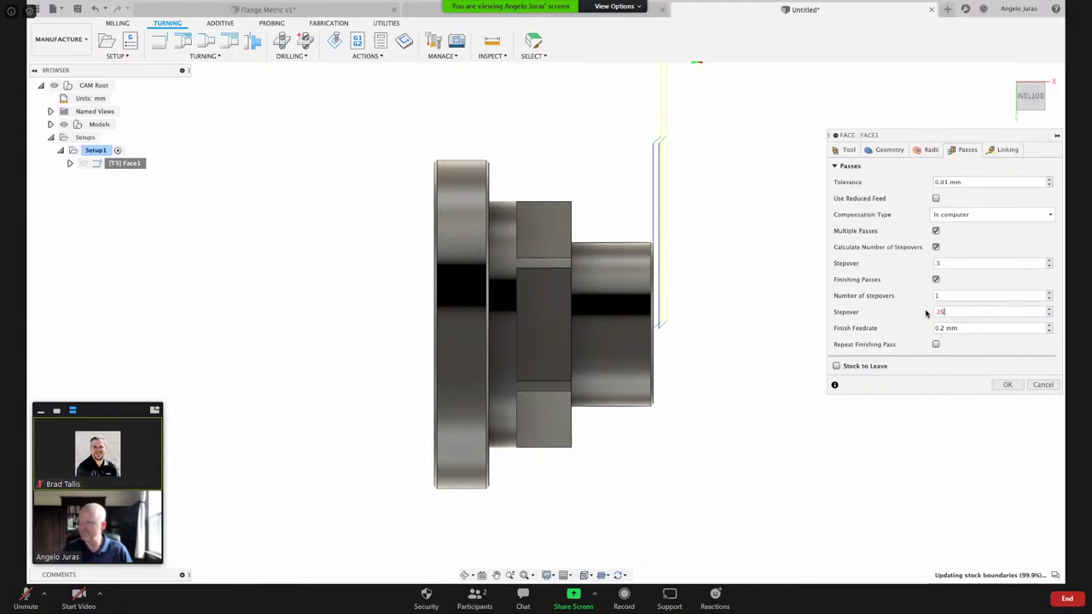
scroll(657, 220, "up", 5)
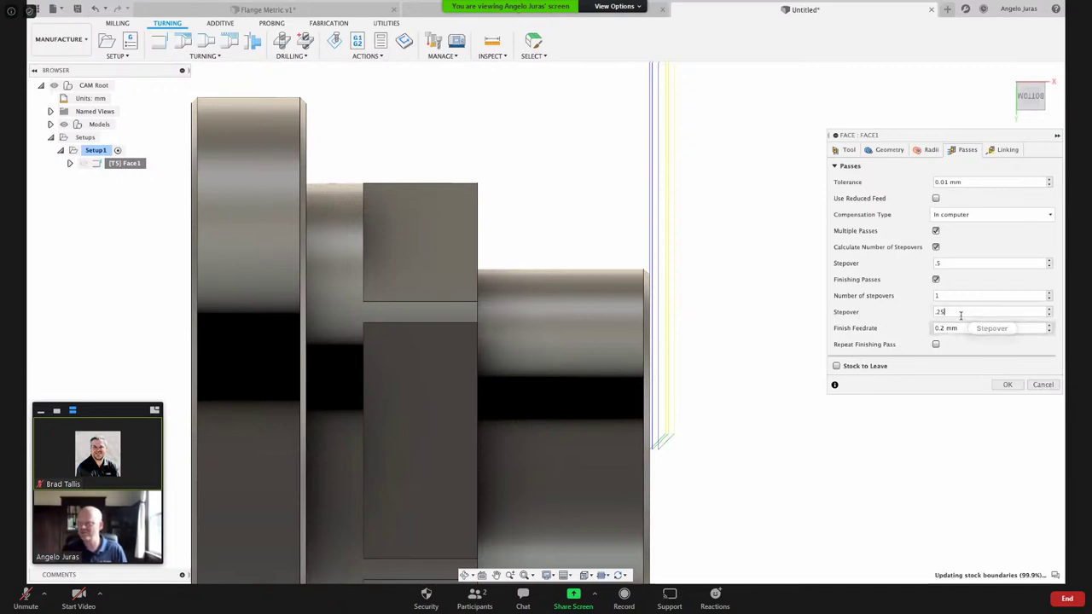
left_click(1003, 385)
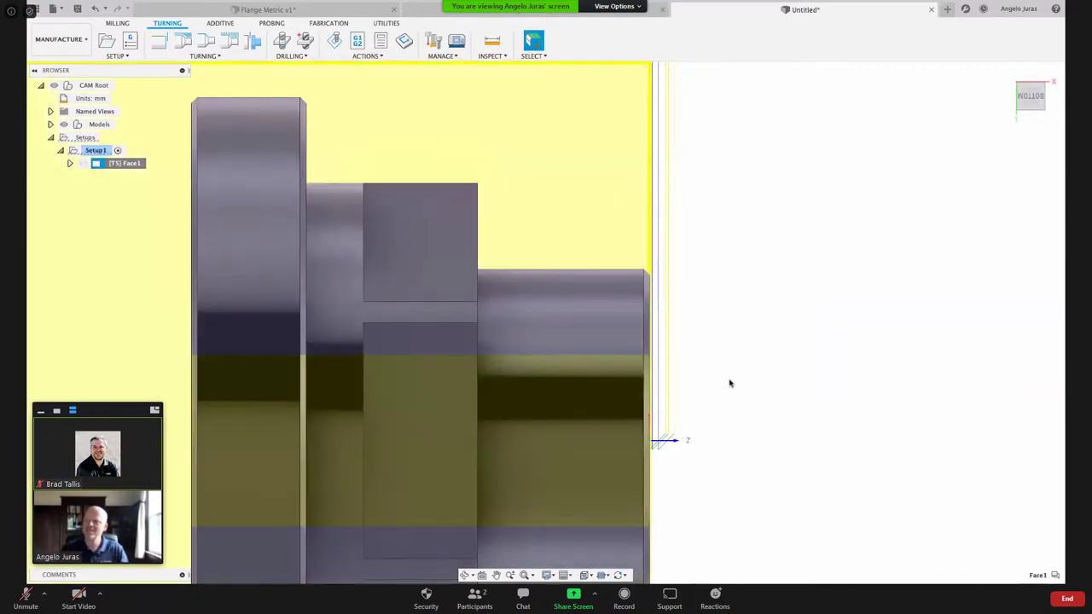
scroll(730, 382, "down", 4)
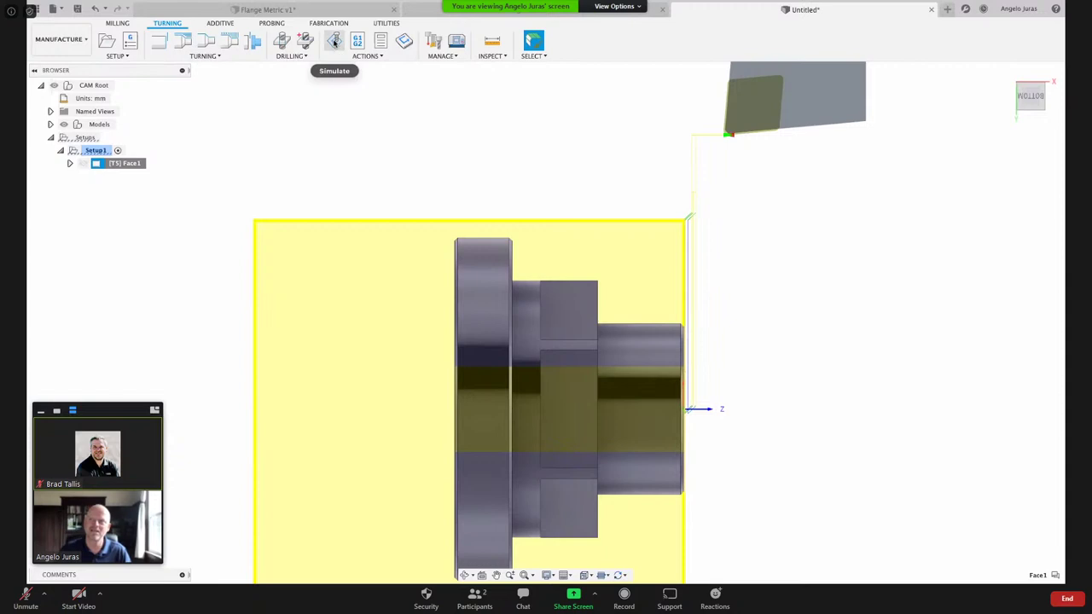
right_click(125, 163)
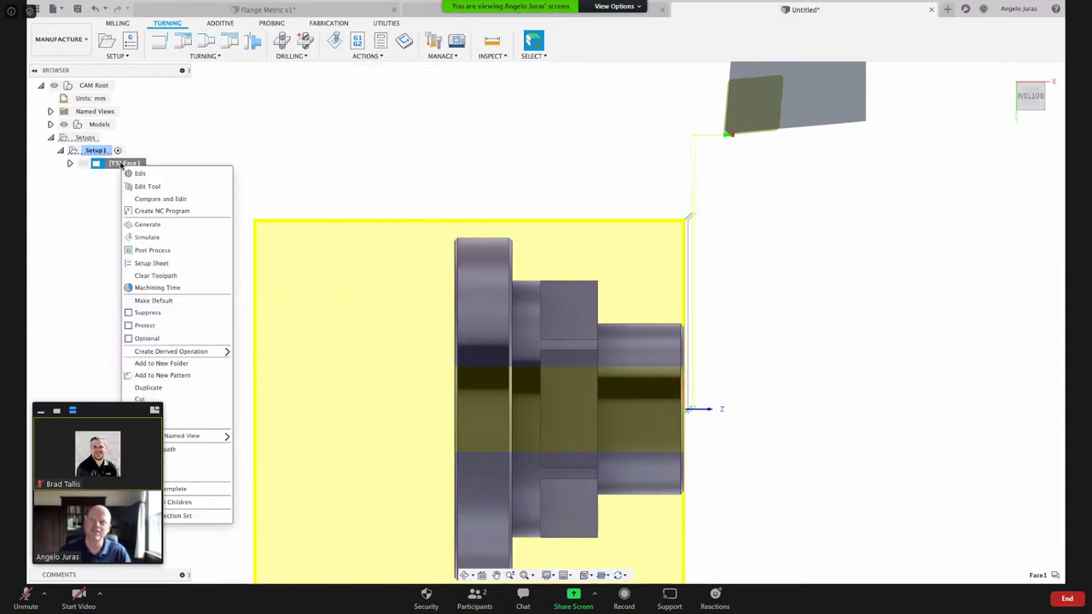
left_click(146, 238)
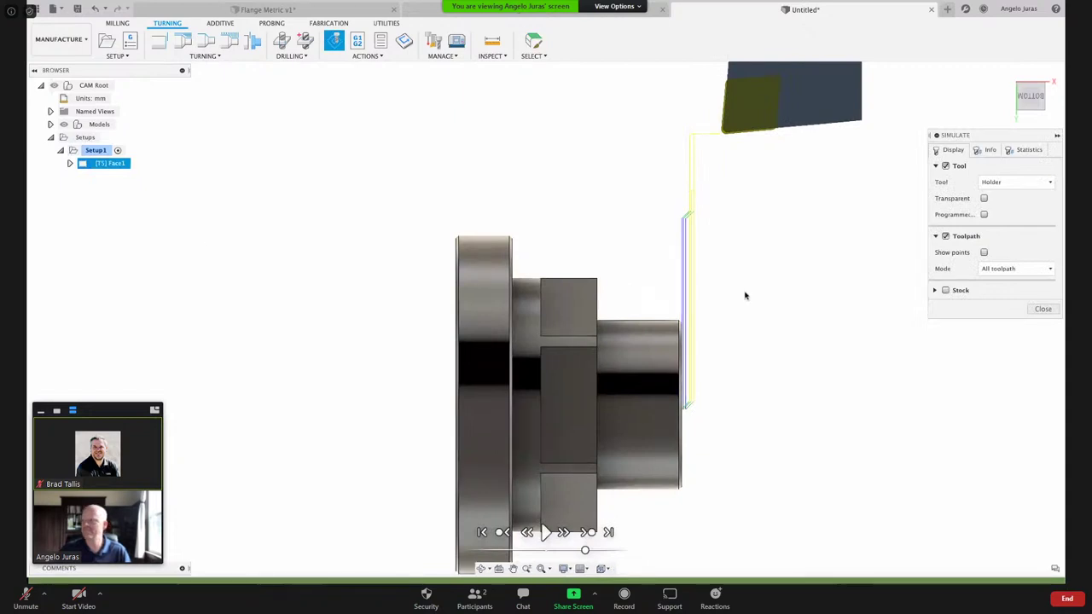
left_click(943, 291)
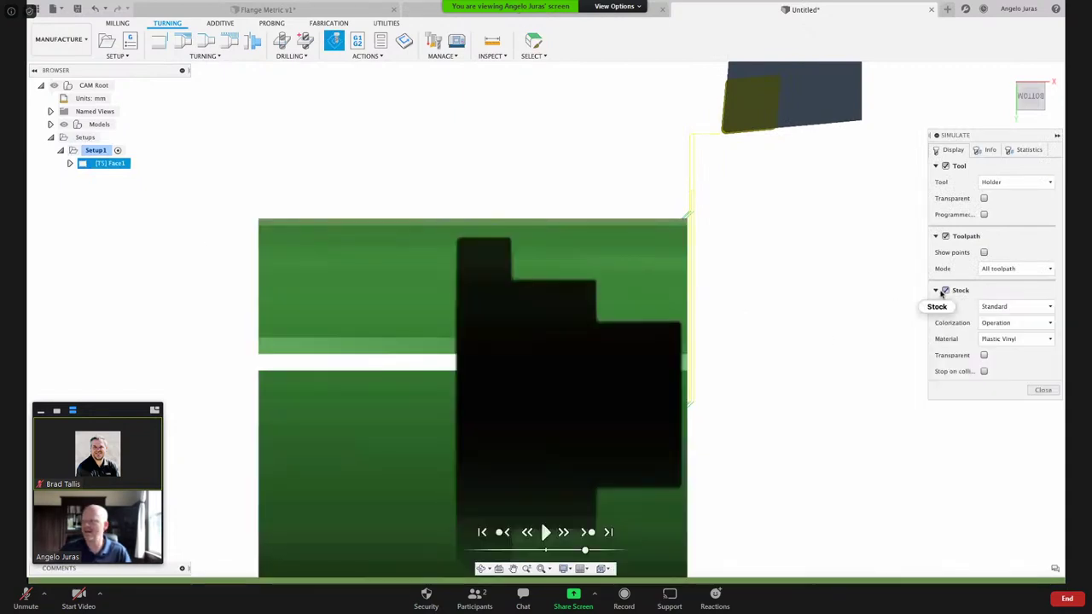
left_click(1005, 322)
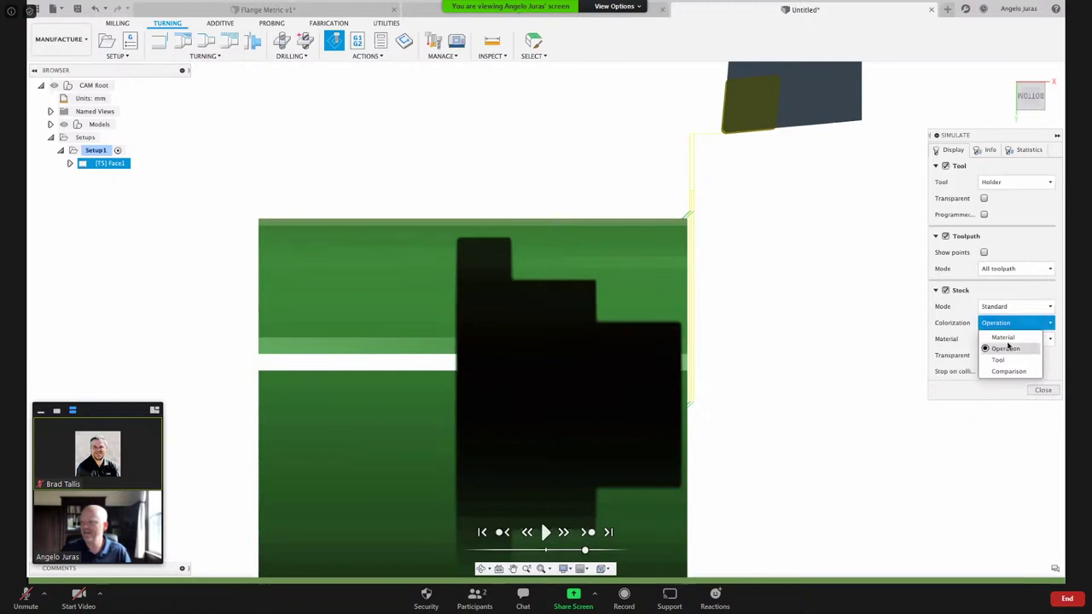
left_click(1003, 338)
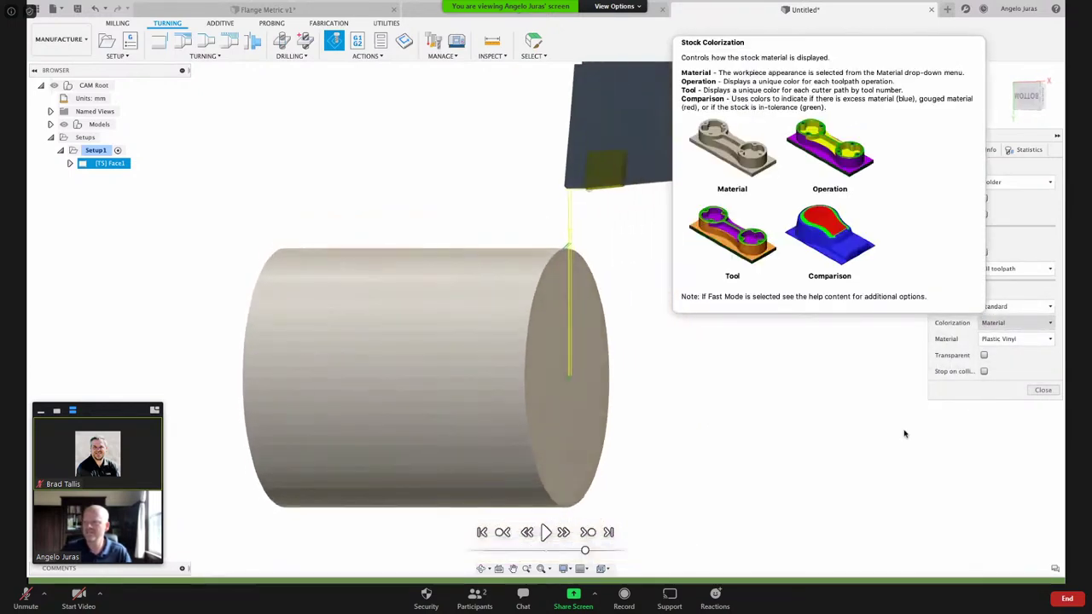
left_click(1015, 269)
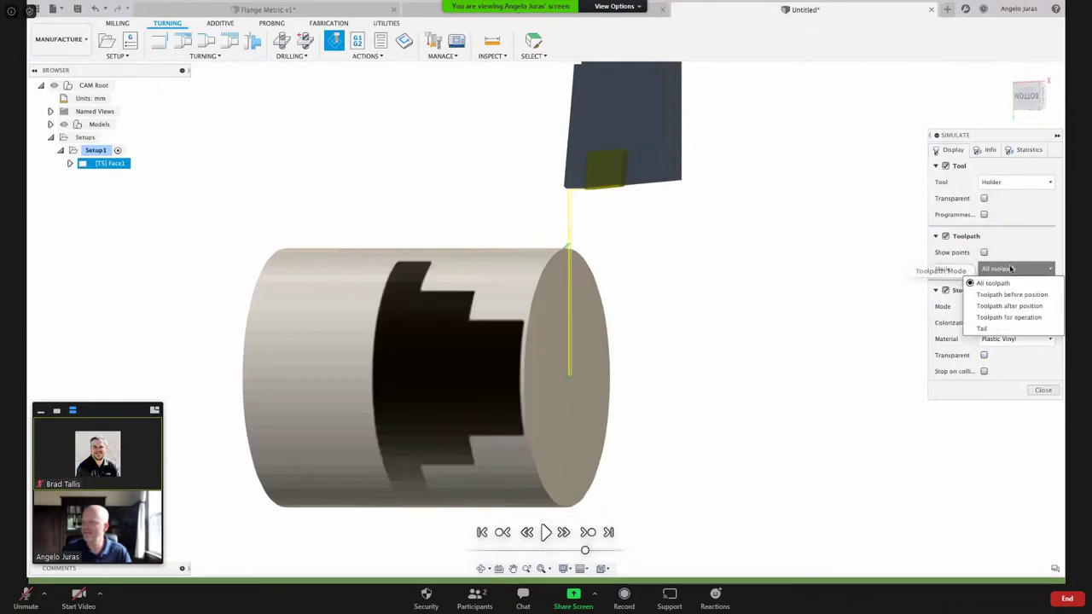
left_click(990, 328)
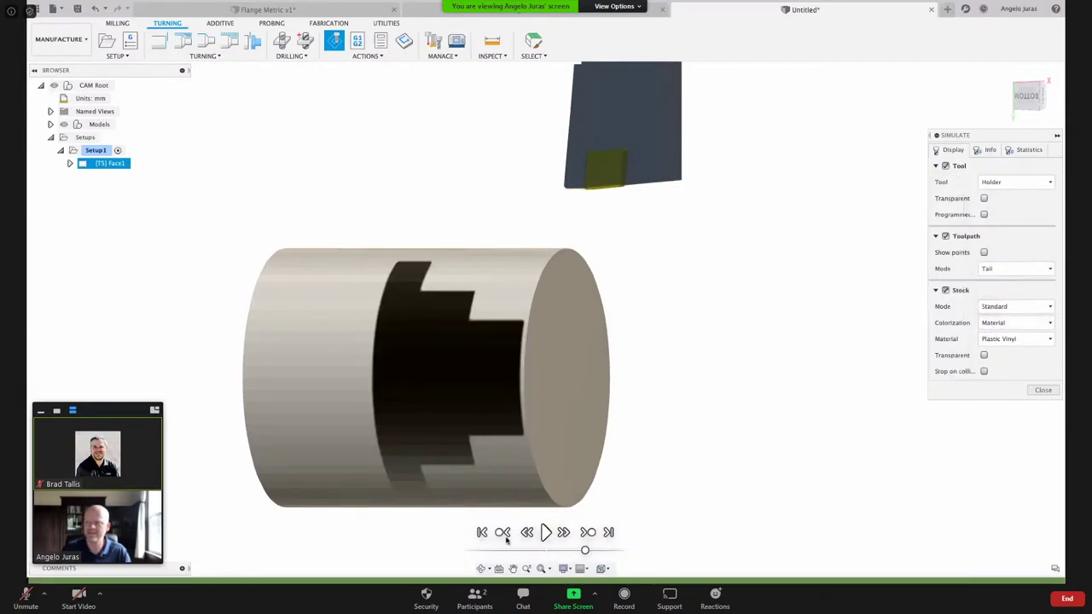
left_click(546, 532)
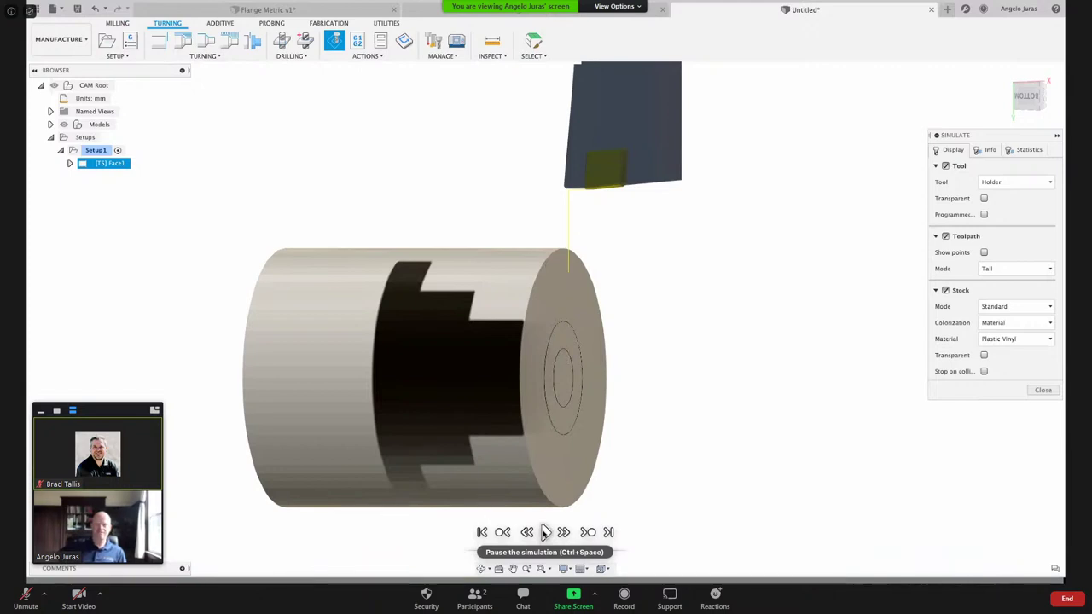
left_click(1006, 323)
left_click(1007, 372)
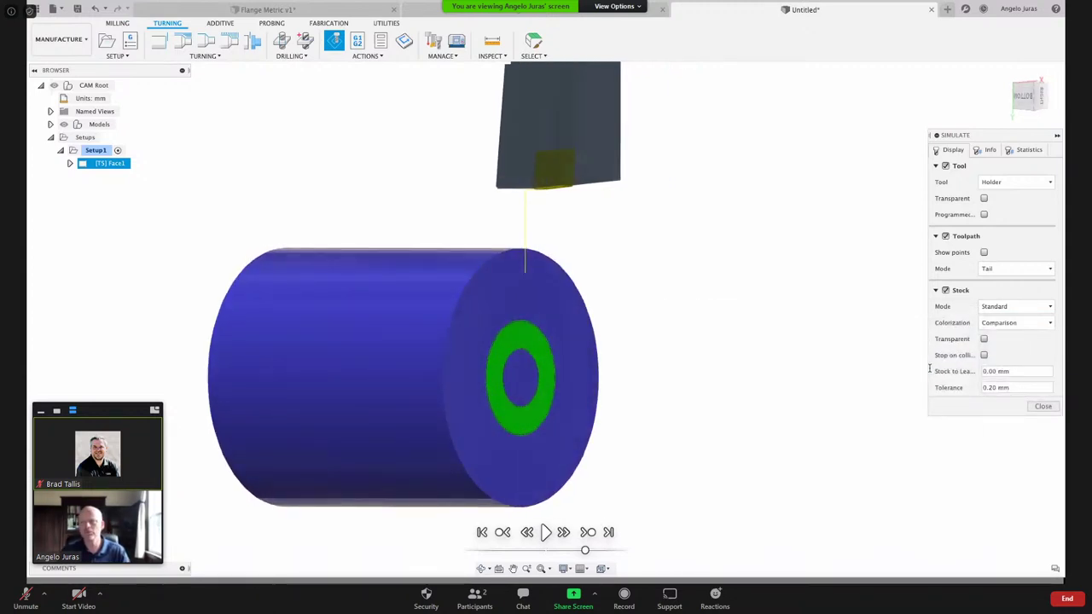
left_click(1044, 409)
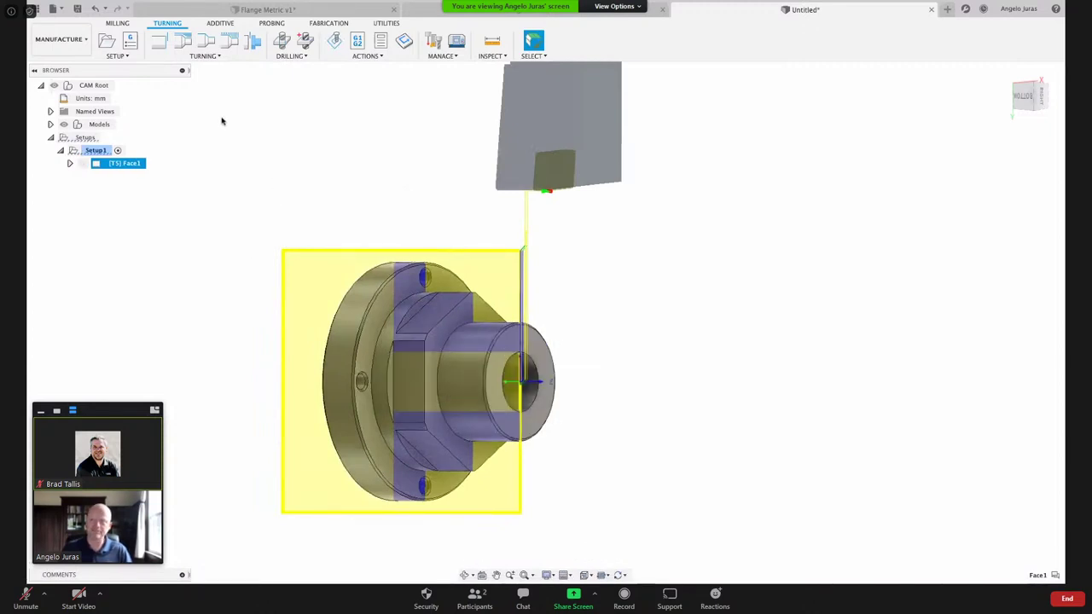
- Start a new Turning Profile Roughing operation from a straight side view of the flange
left_click(1025, 101)
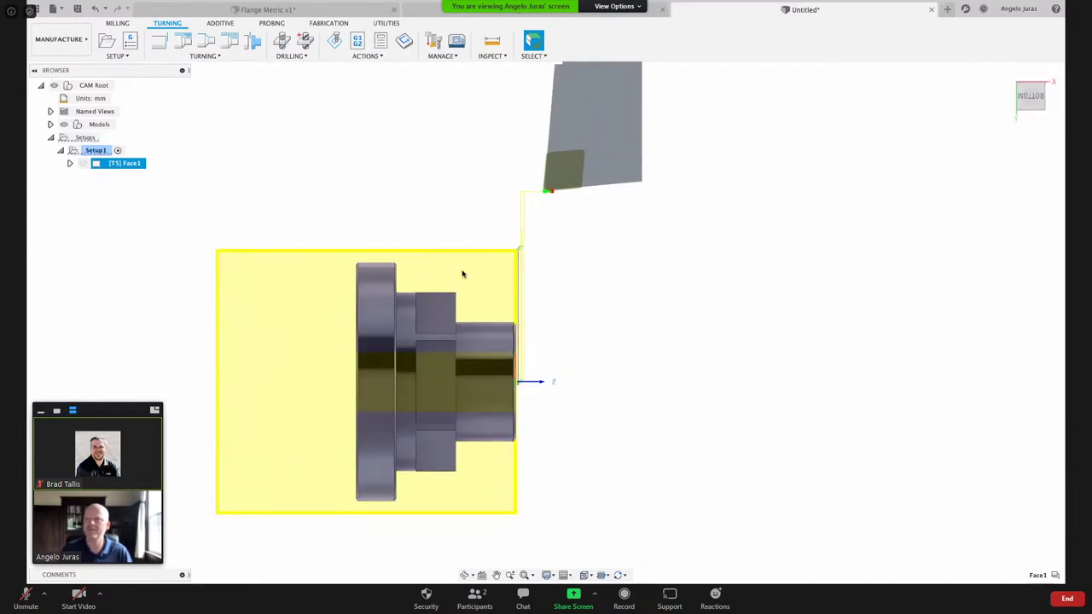
left_click(202, 56)
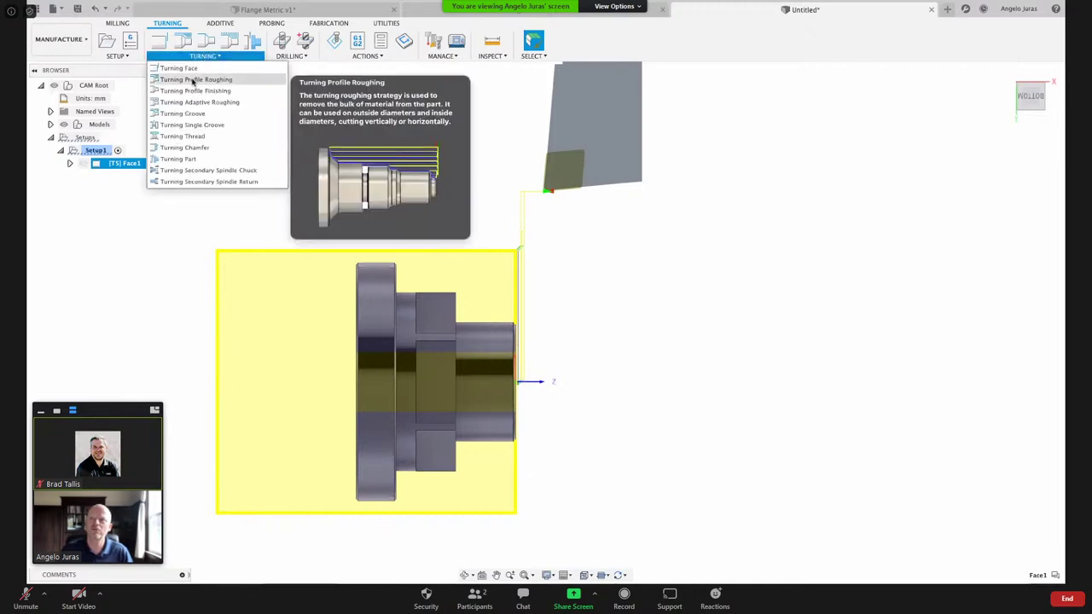
left_click(195, 79)
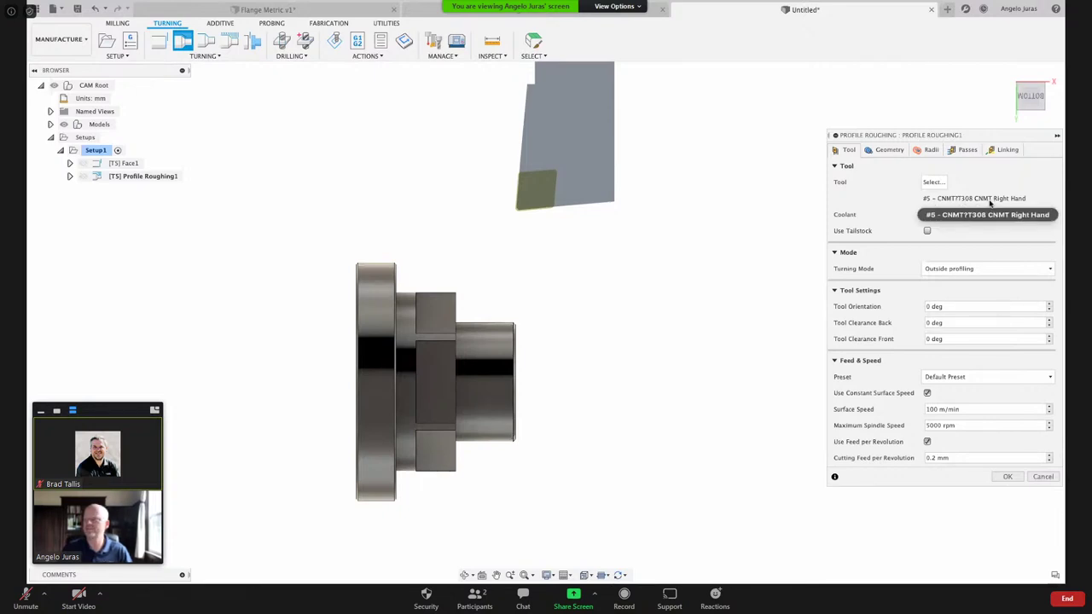
- Make the Geometry tab's back offset negative so the boundary extends past the flange back
left_click(888, 150)
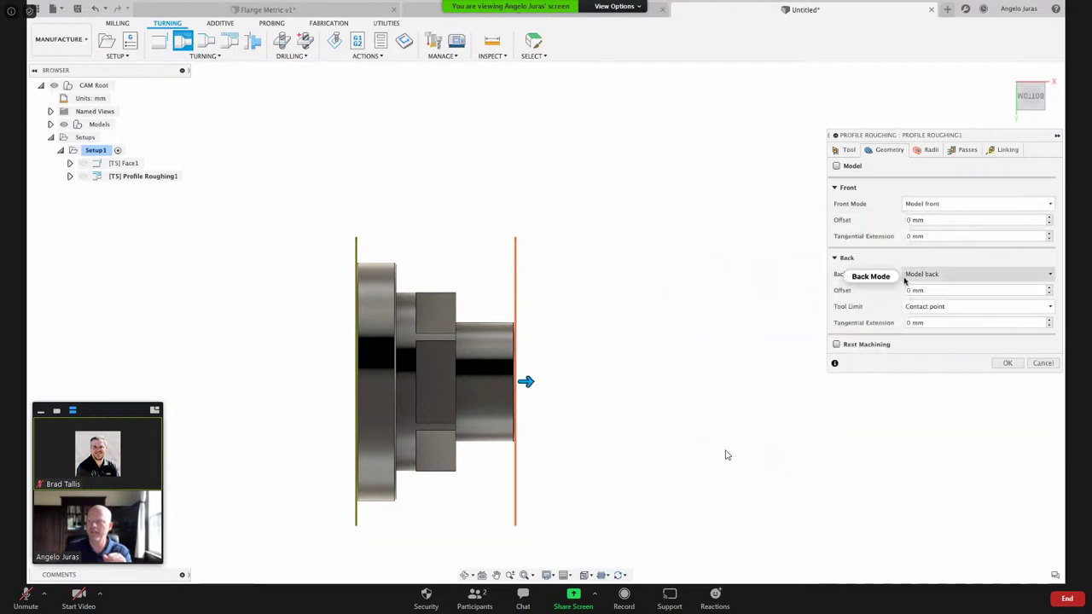
mouse_move(933, 280)
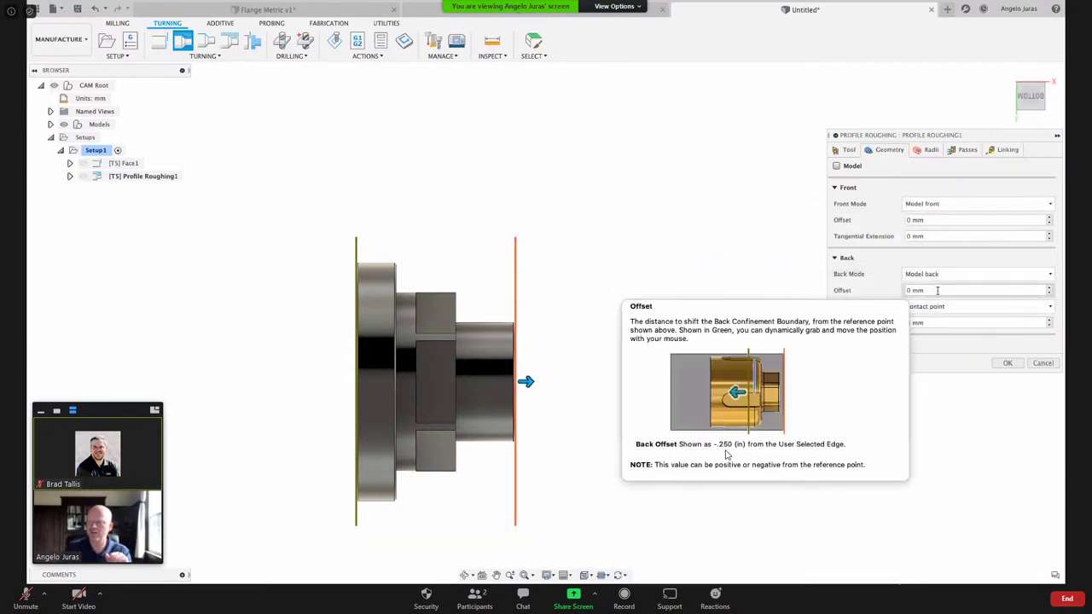
left_click_drag(937, 290, 884, 295)
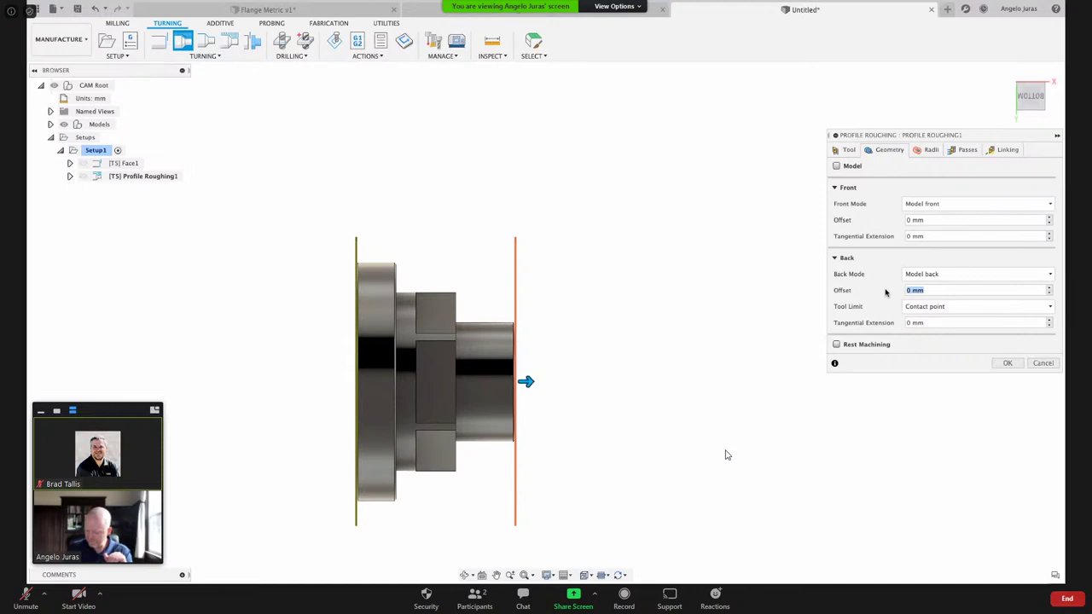
type("2")
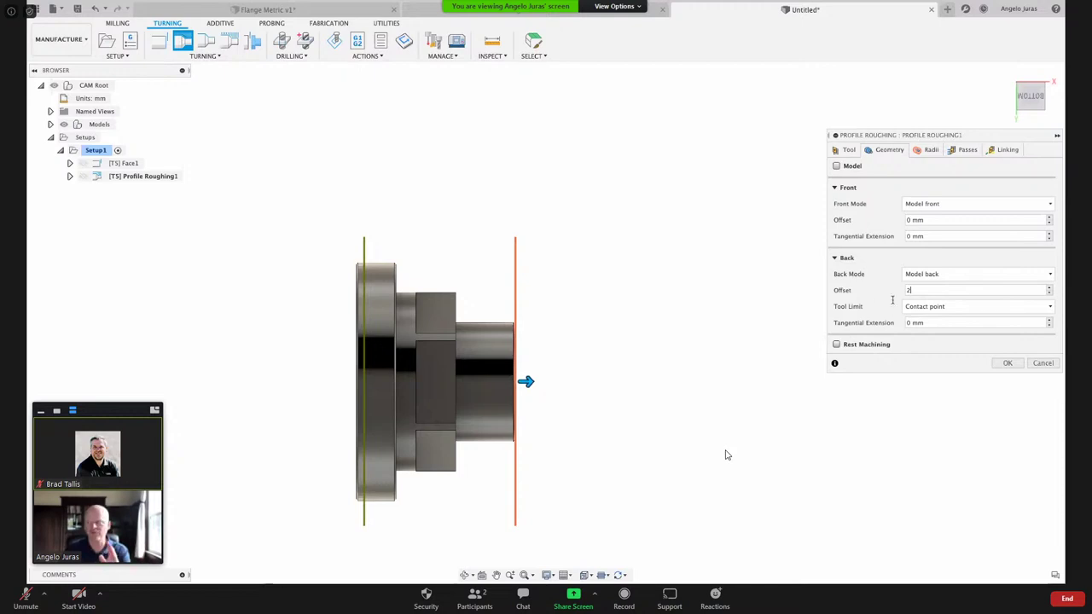
key("Left")
type("-")
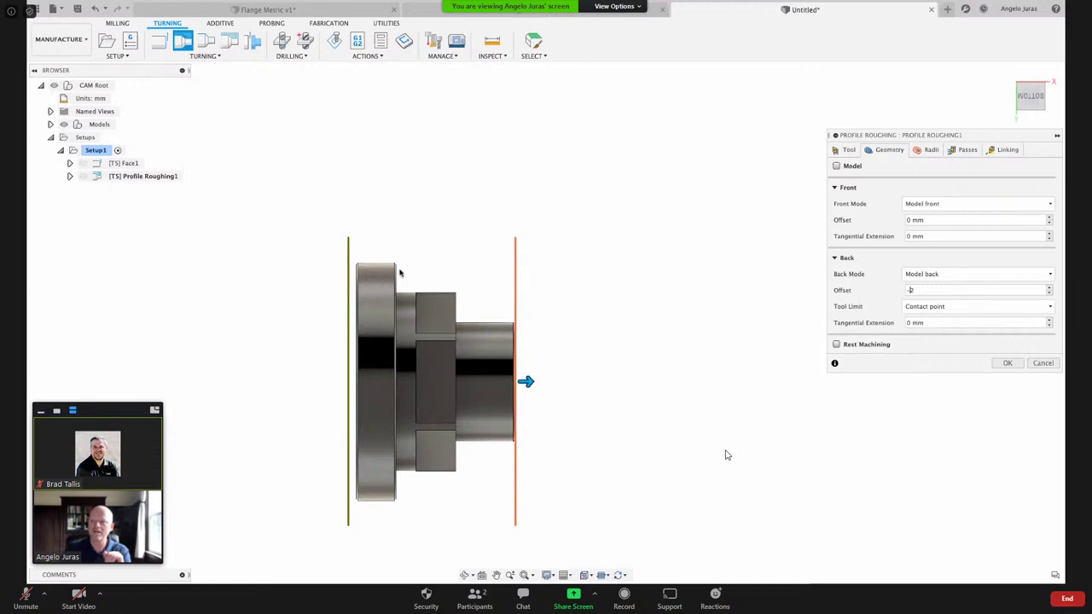
mouse_move(926, 290)
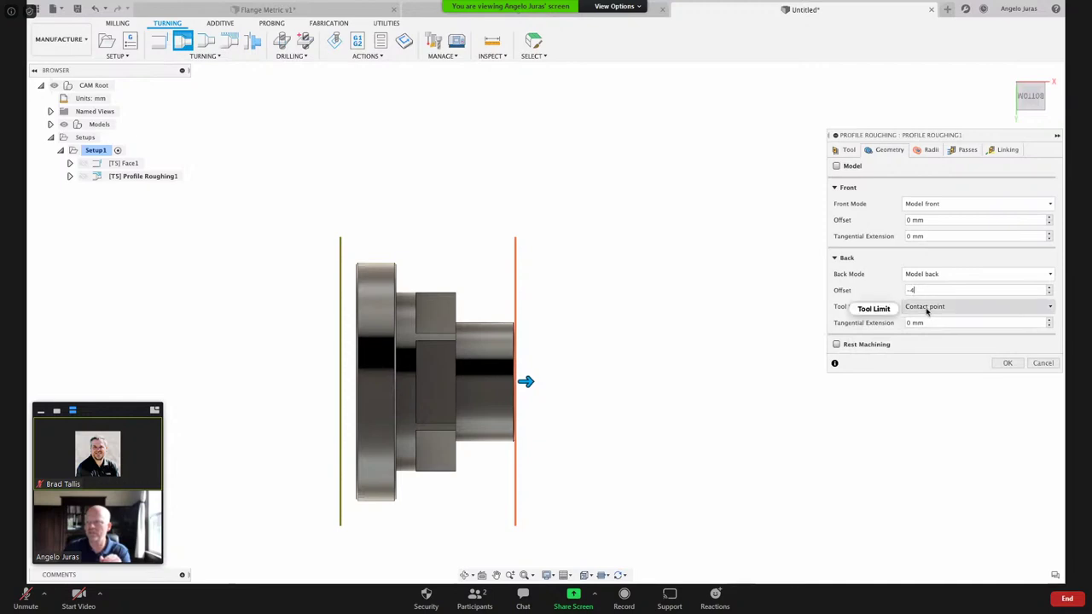
mouse_move(918, 308)
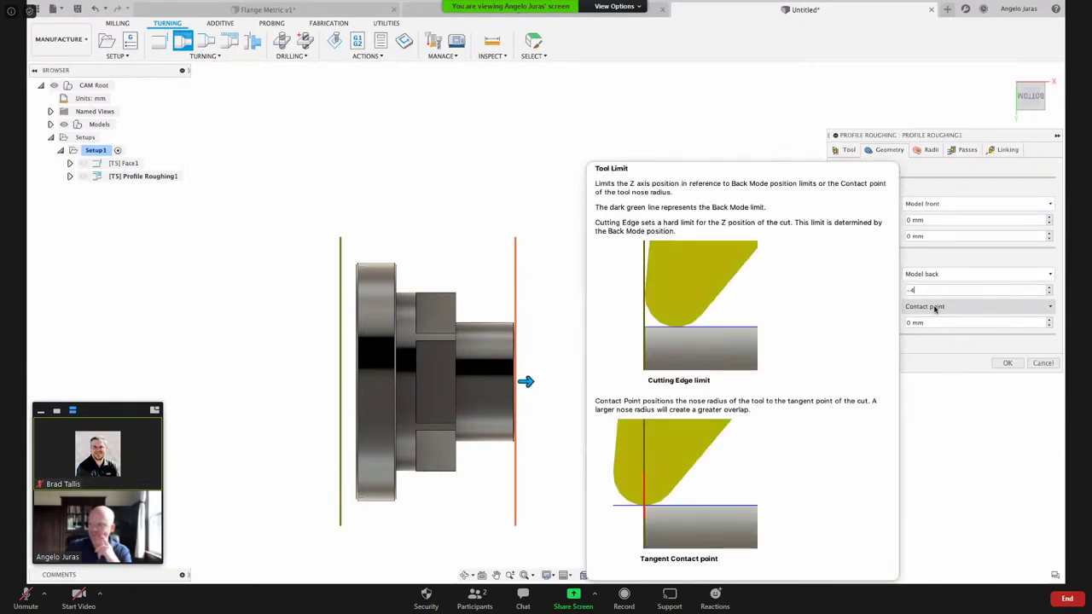
- Review the roughing radii: clearance 10 mm over Stock OD, outer at Stock OD, inner at Stock ID
left_click(930, 150)
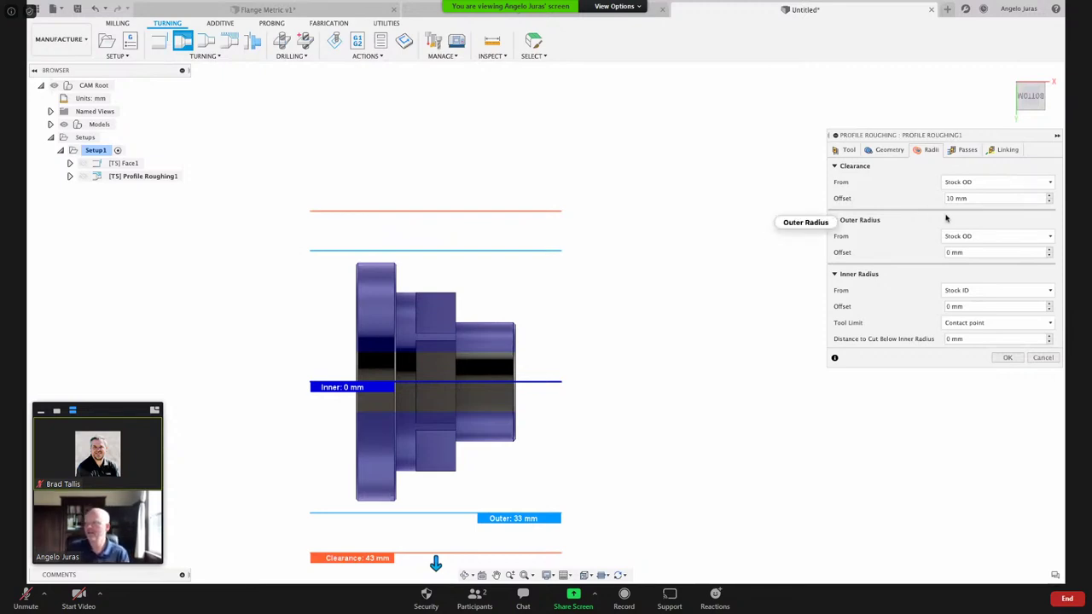
mouse_move(971, 198)
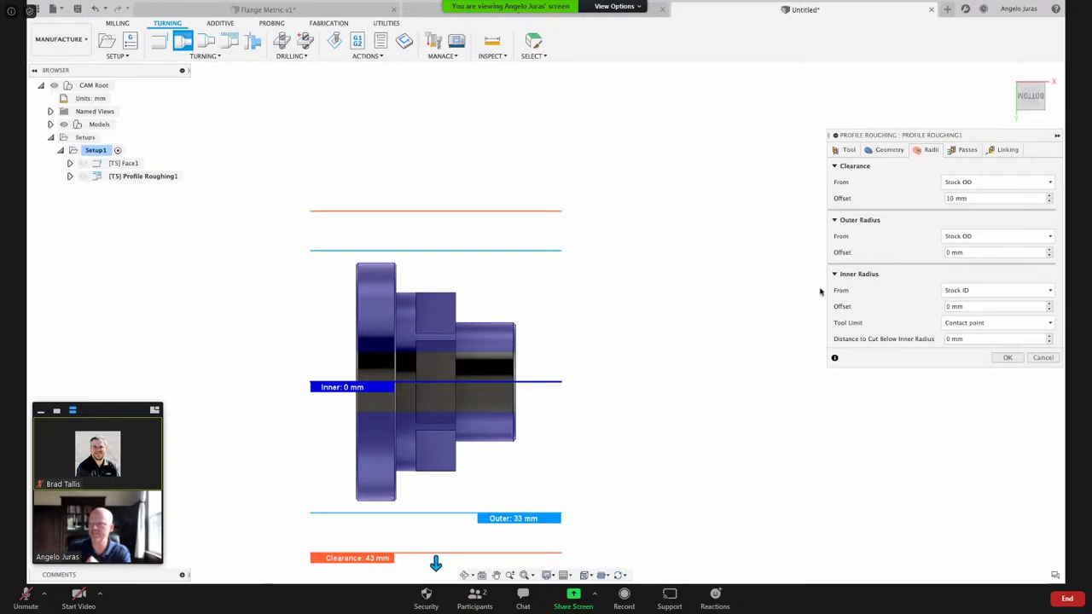
mouse_move(934, 281)
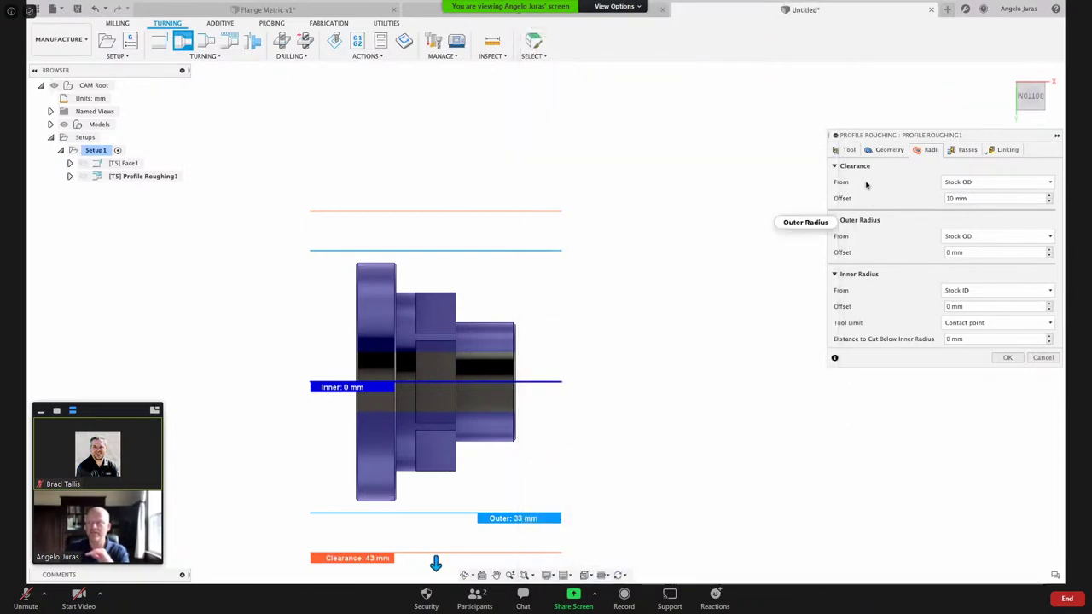
mouse_move(866, 169)
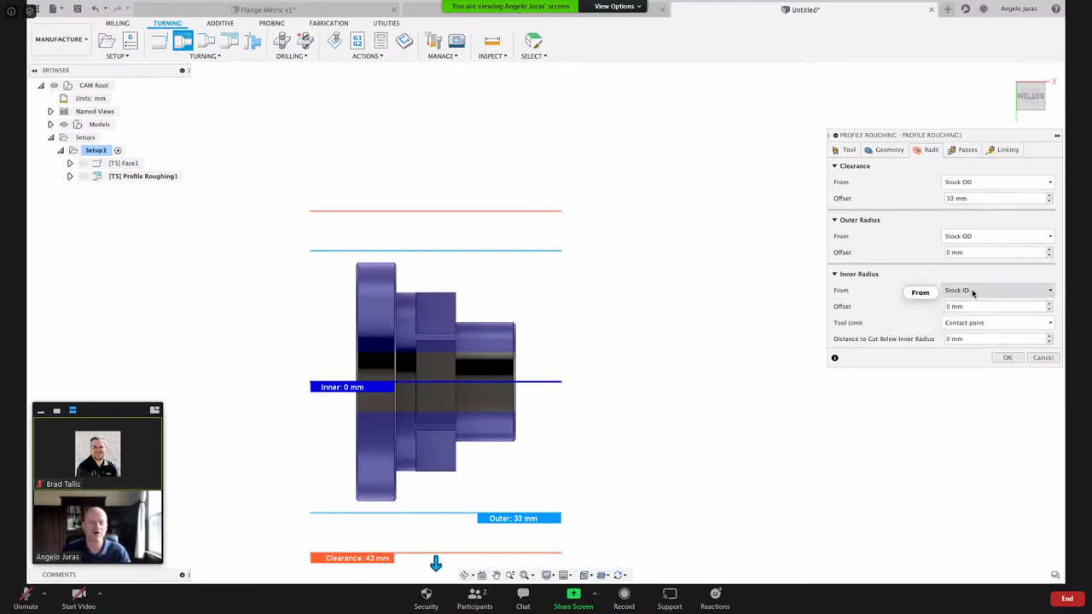
mouse_move(973, 291)
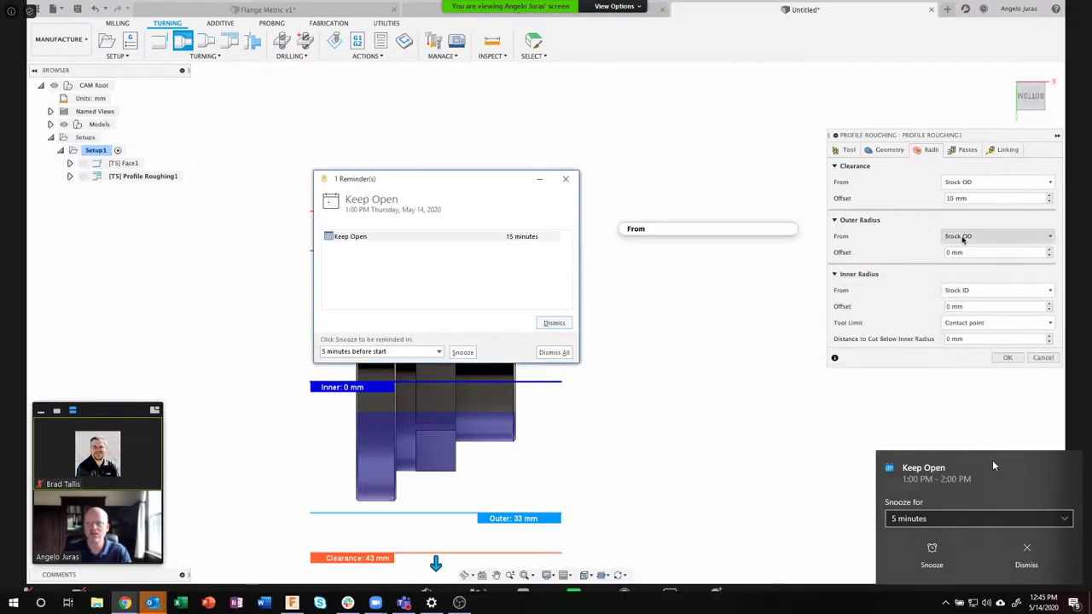
- Dismiss the Windows meeting notification and close the Outlook reminder window
left_click(1027, 553)
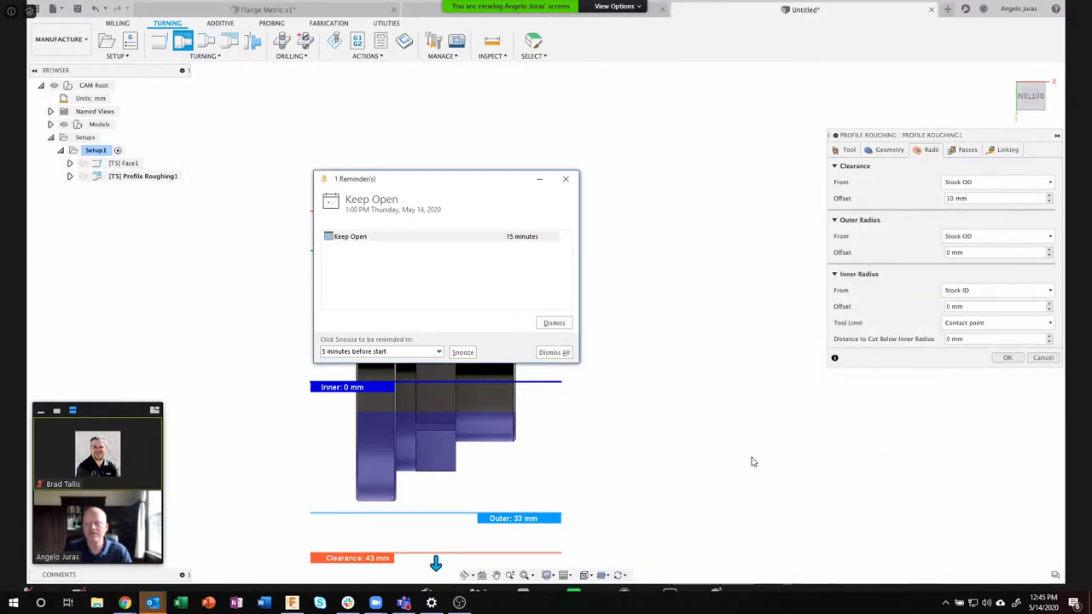
left_click(554, 322)
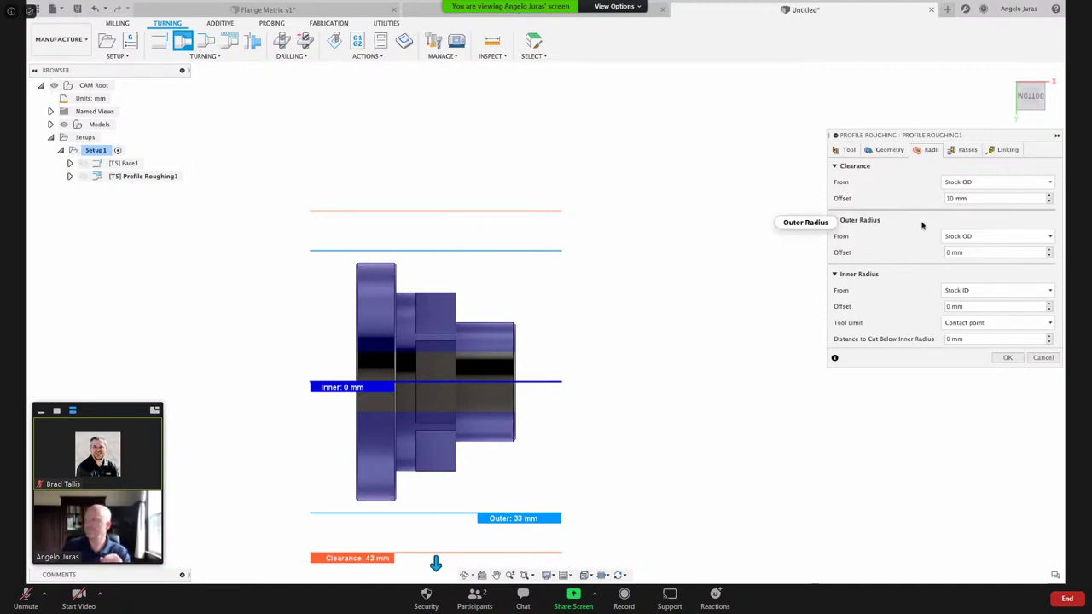
- Set Clearance From to Outer radius and retype the roughing clearance offset value
mouse_move(952, 230)
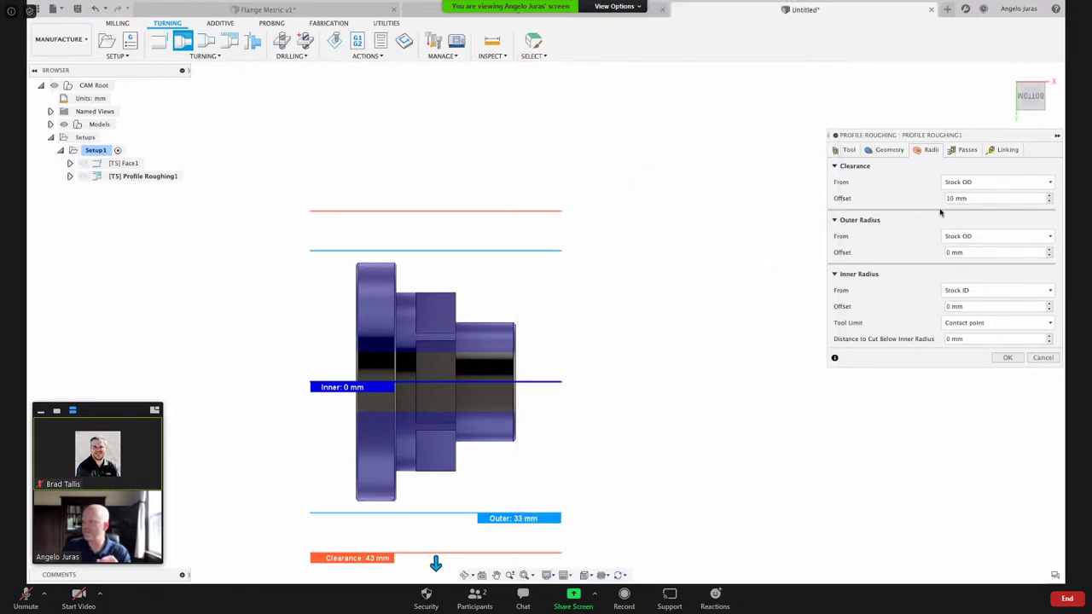
left_click(978, 182)
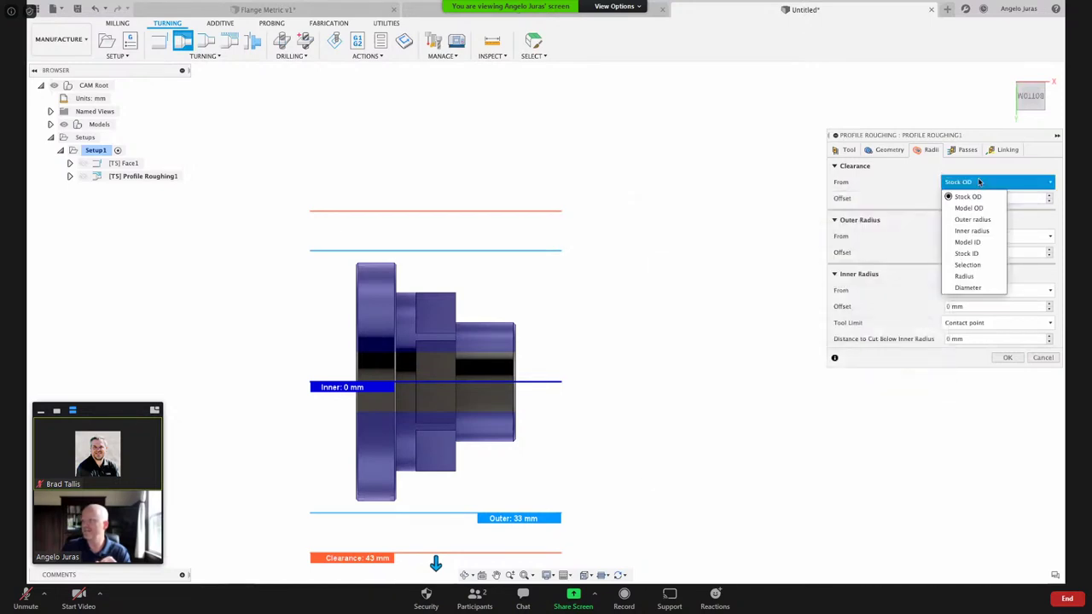
left_click(977, 220)
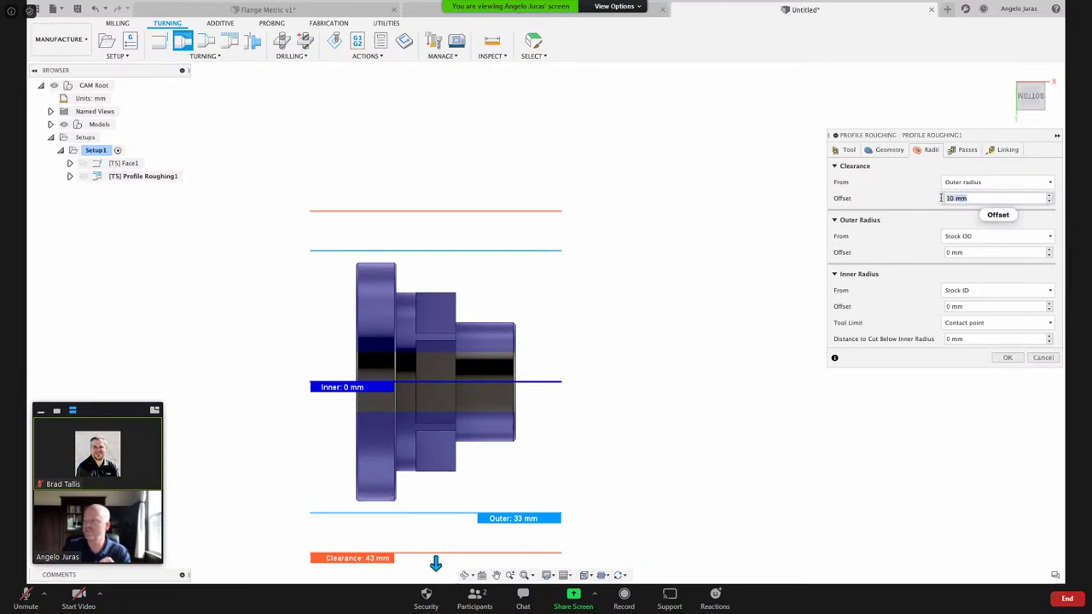
left_click(955, 200)
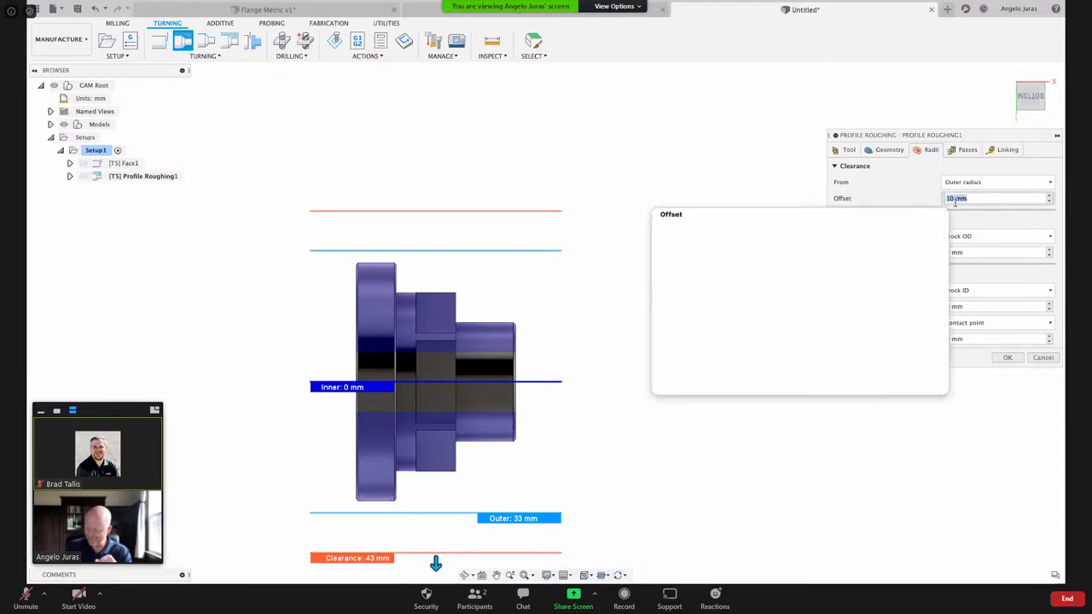
type("5")
key("BackSpace")
type("3")
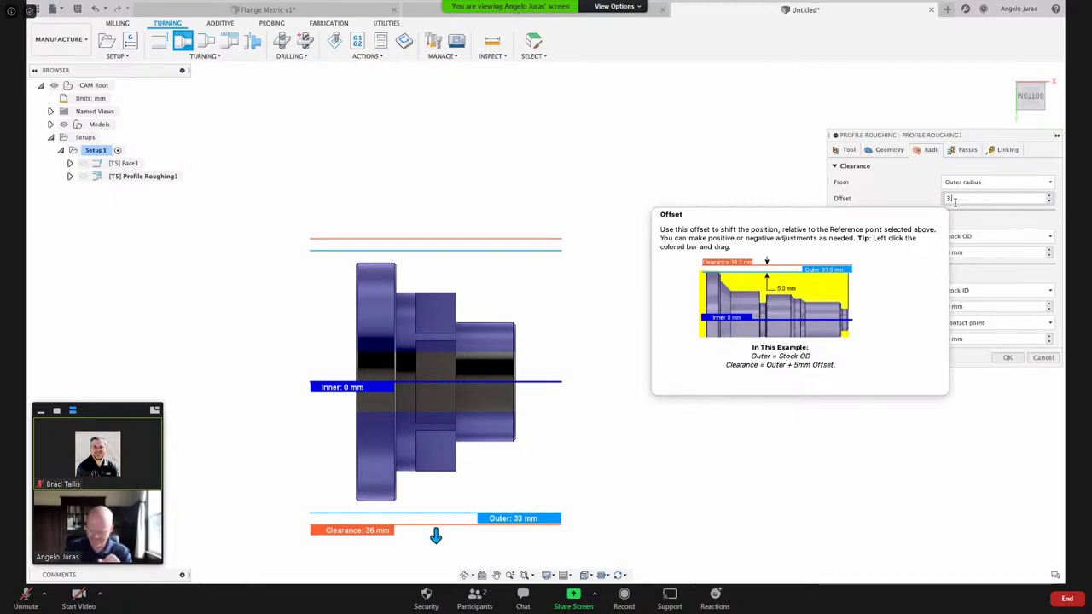
key("BackSpace")
type("10")
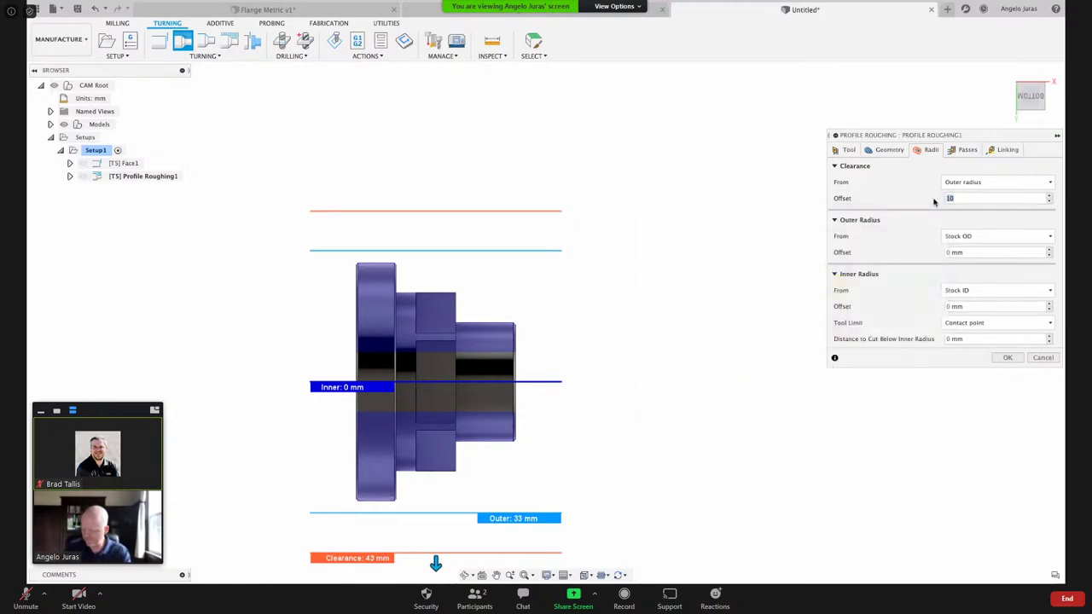
type("3")
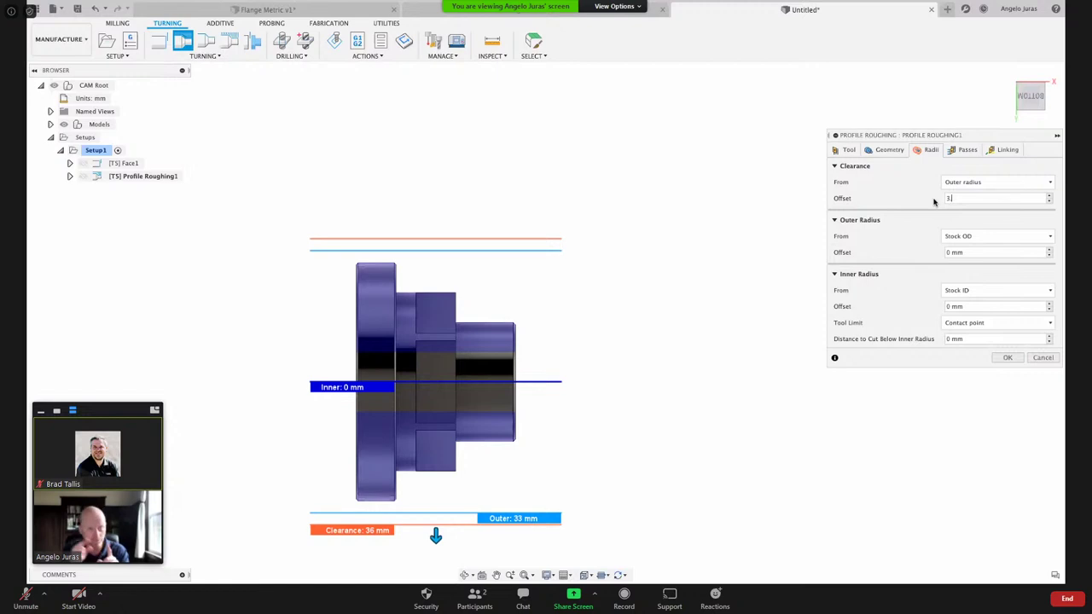
- Review roughing passes: Horizontal passes cycle, Front to back direction, and Allow radial grooving
left_click(967, 151)
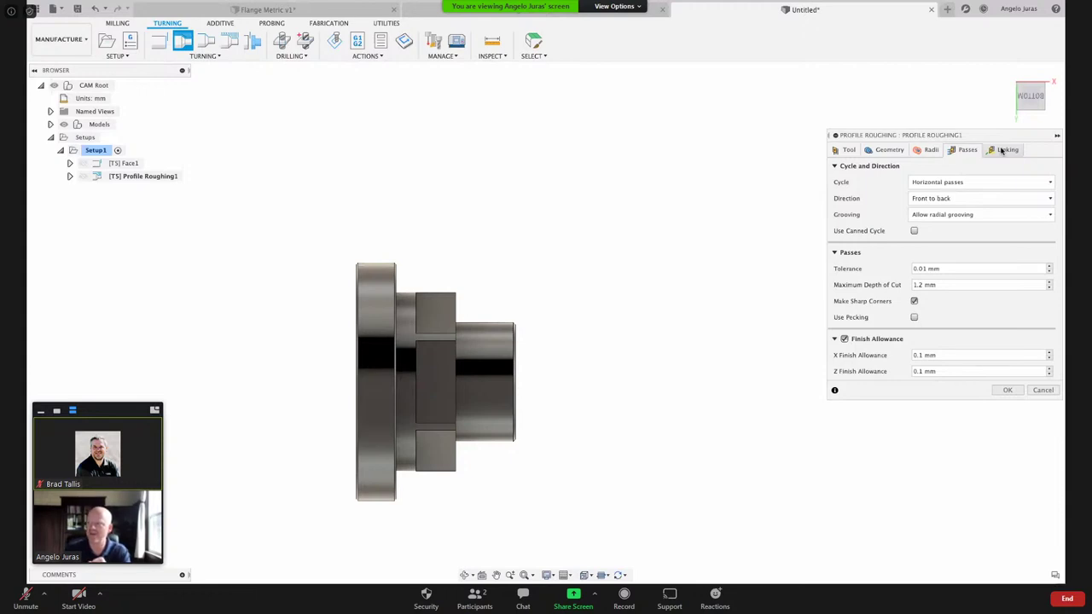
mouse_move(948, 186)
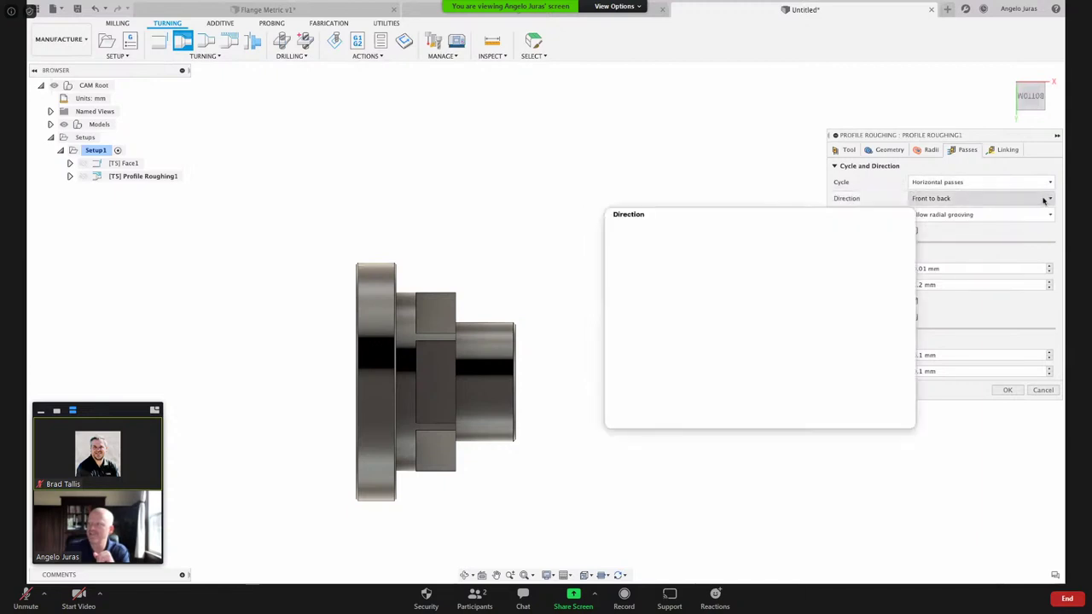
mouse_move(1036, 199)
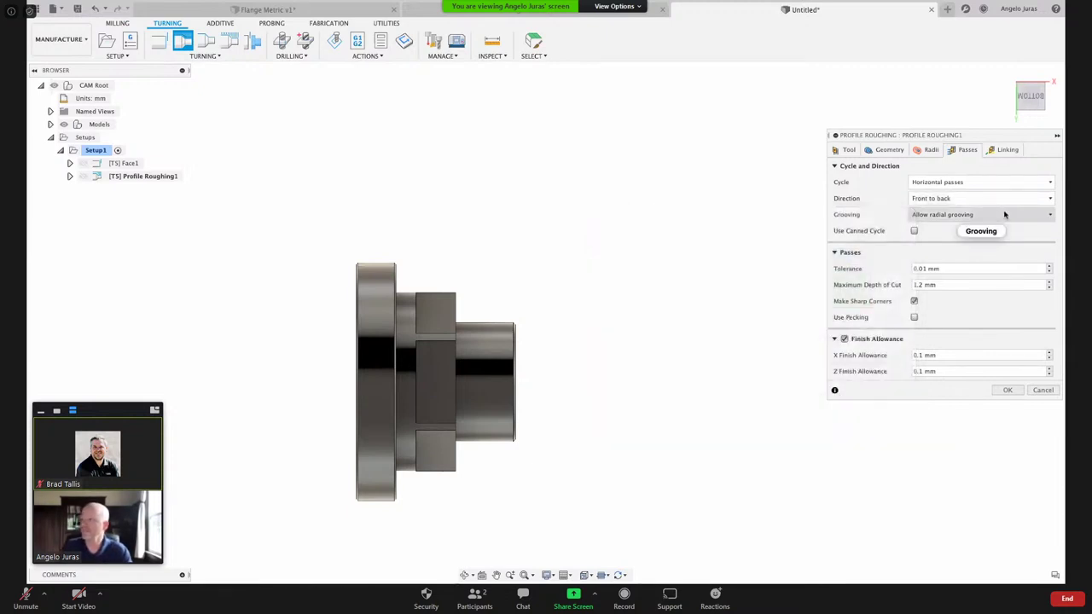
mouse_move(1013, 214)
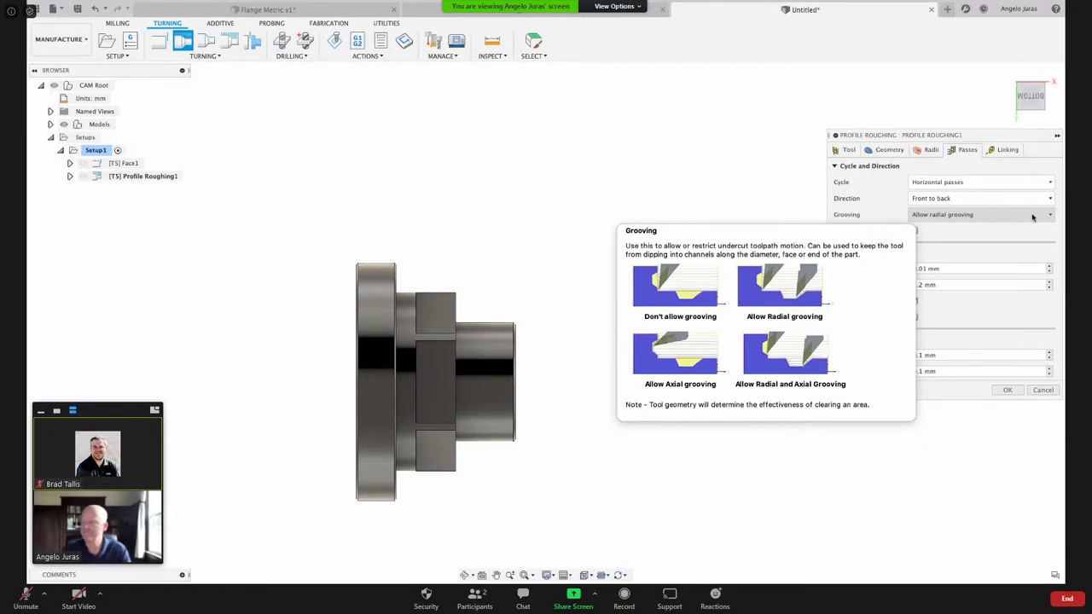
- Set Profile Roughing1 to Don't allow grooving and start retyping its 1.2 mm maximum depth of cut
left_click(979, 216)
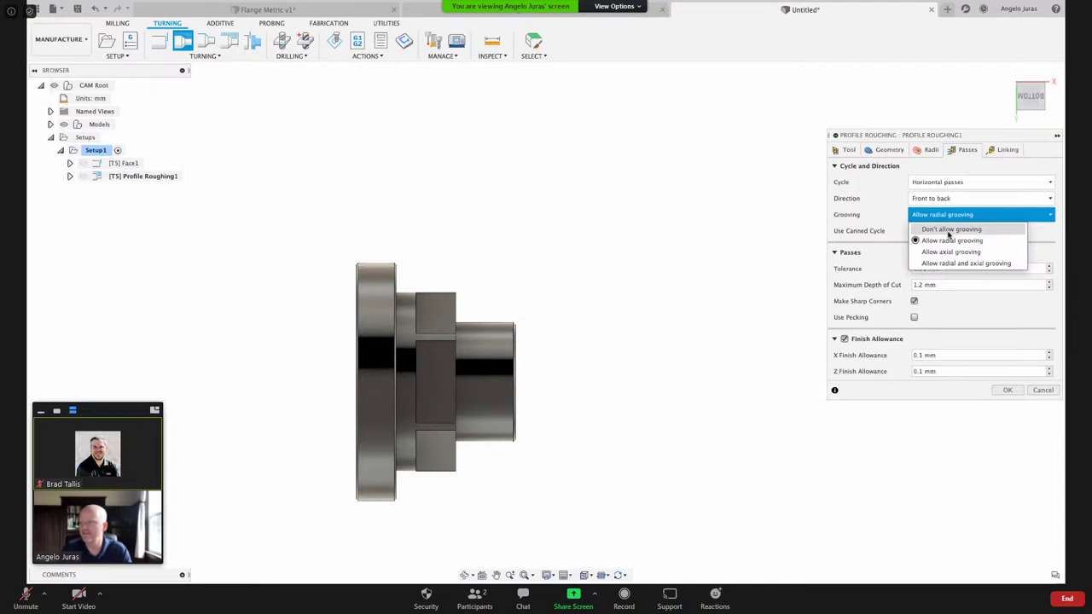
left_click(948, 230)
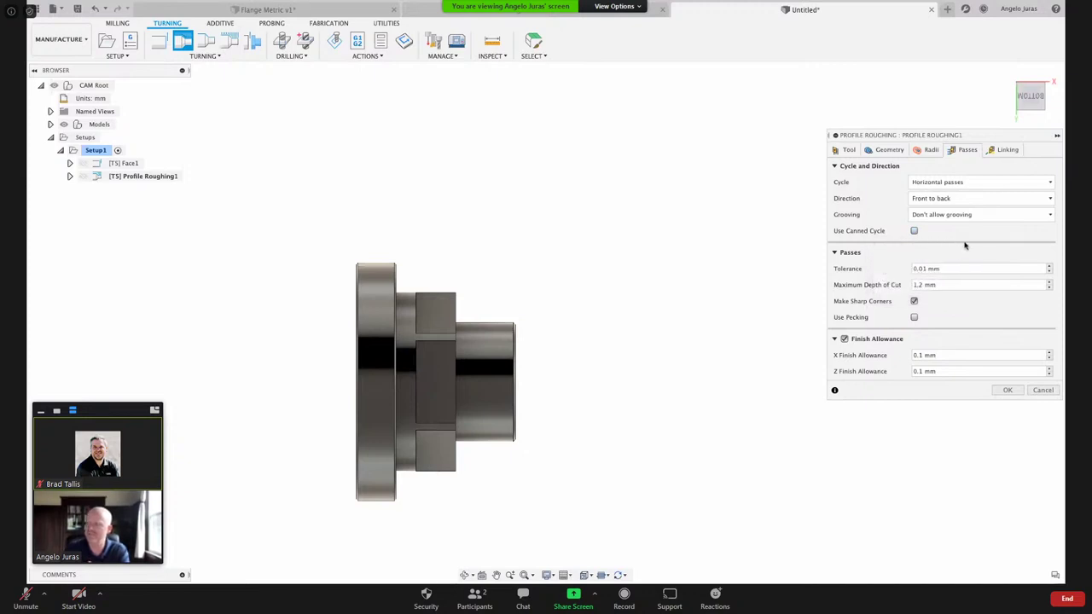
left_click(936, 286)
left_click_drag(937, 286, 893, 288)
type("1")
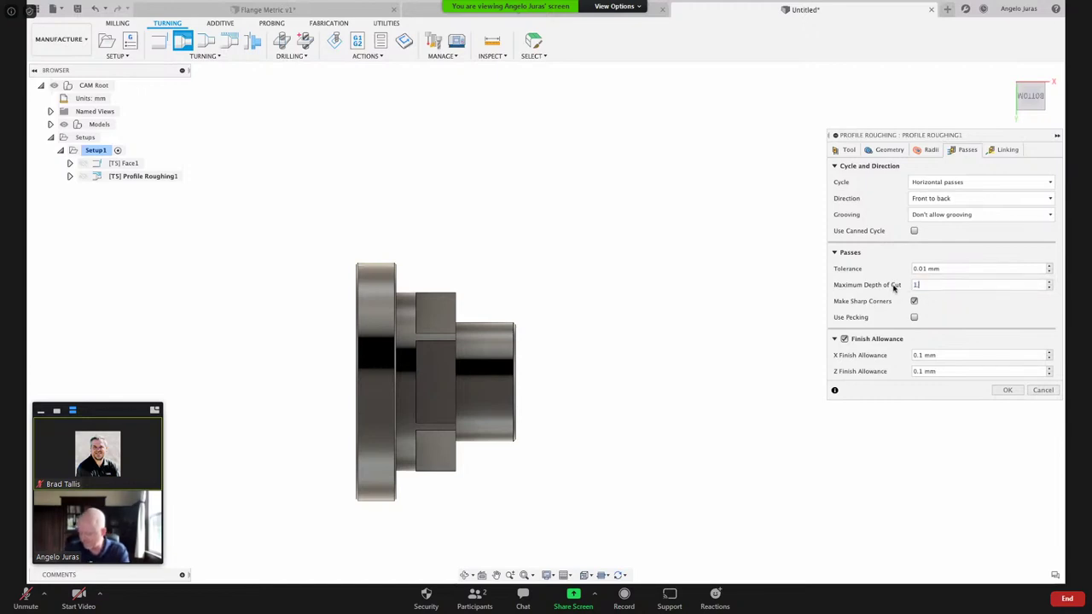
type(".")
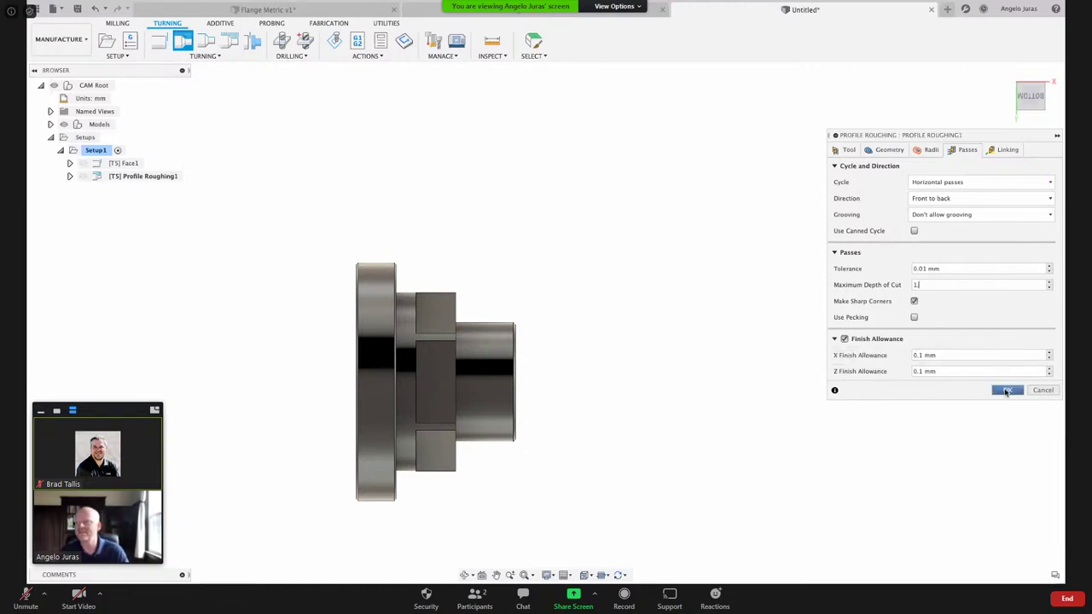
- Confirm the Profile Roughing1 settings to regenerate it, then select Setup1 and show the Face1 toolpath
left_click(1006, 390)
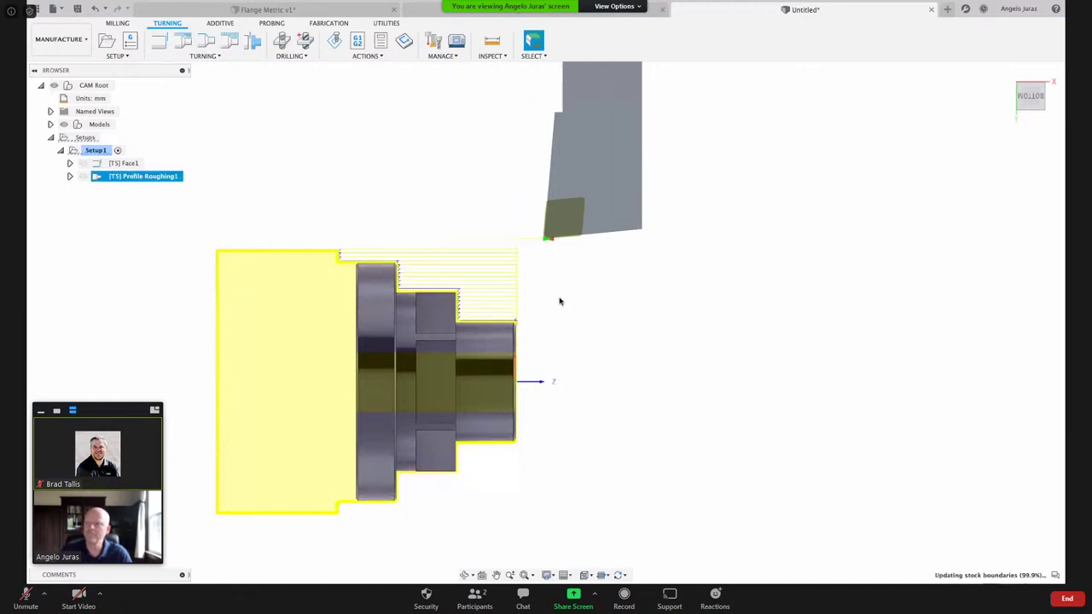
scroll(438, 293, "up", 3)
scroll(460, 293, "up", 4)
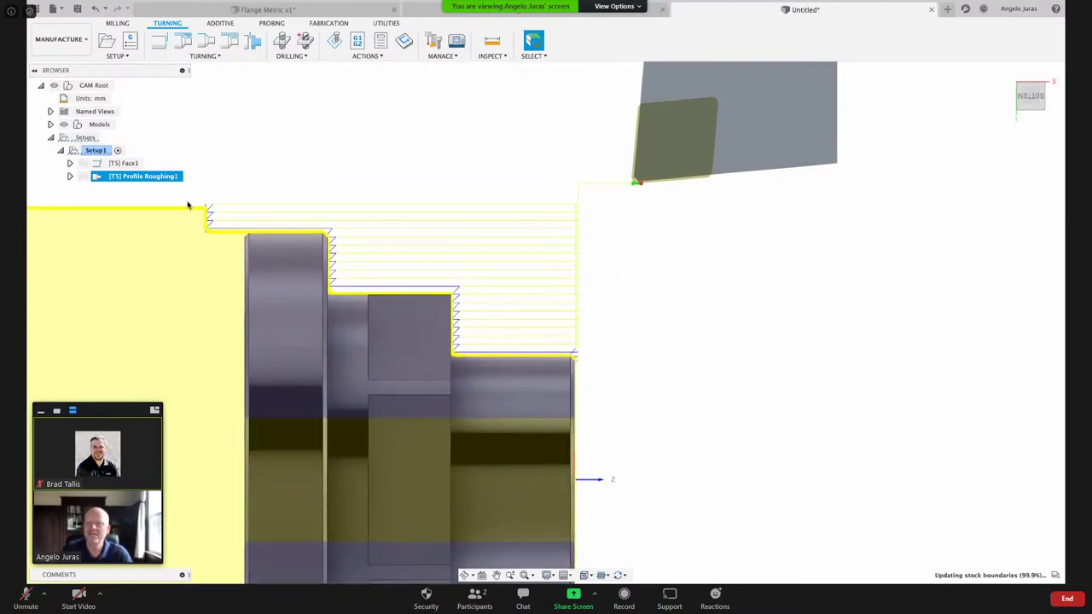
left_click(98, 152)
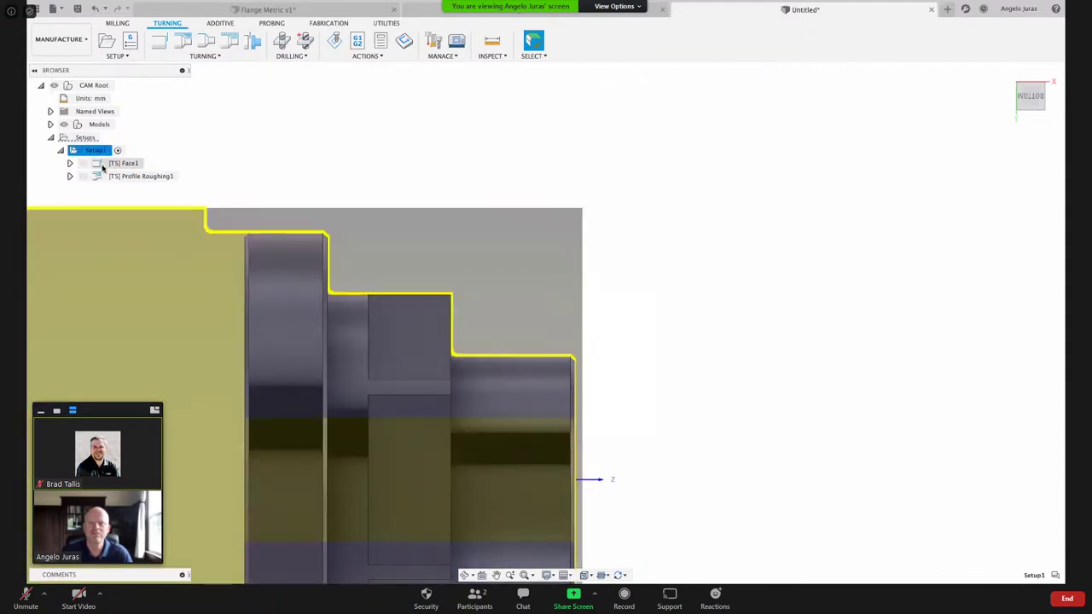
left_click(122, 164)
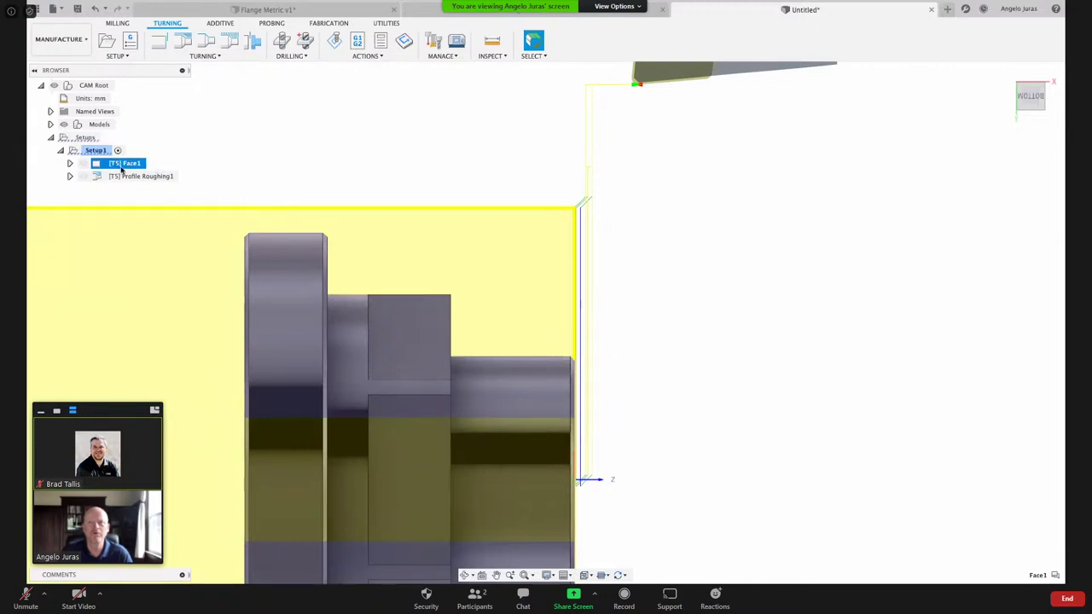
- Simulate all of Setup1's toolpaths, play it through, and scrub the timeline back and forward
right_click(94, 151)
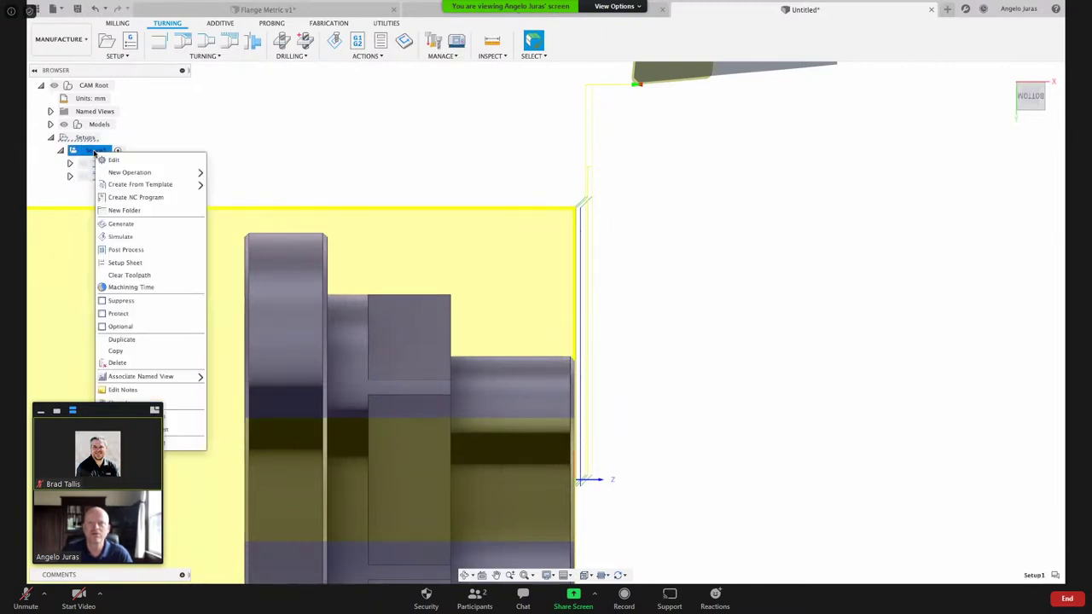
left_click(120, 236)
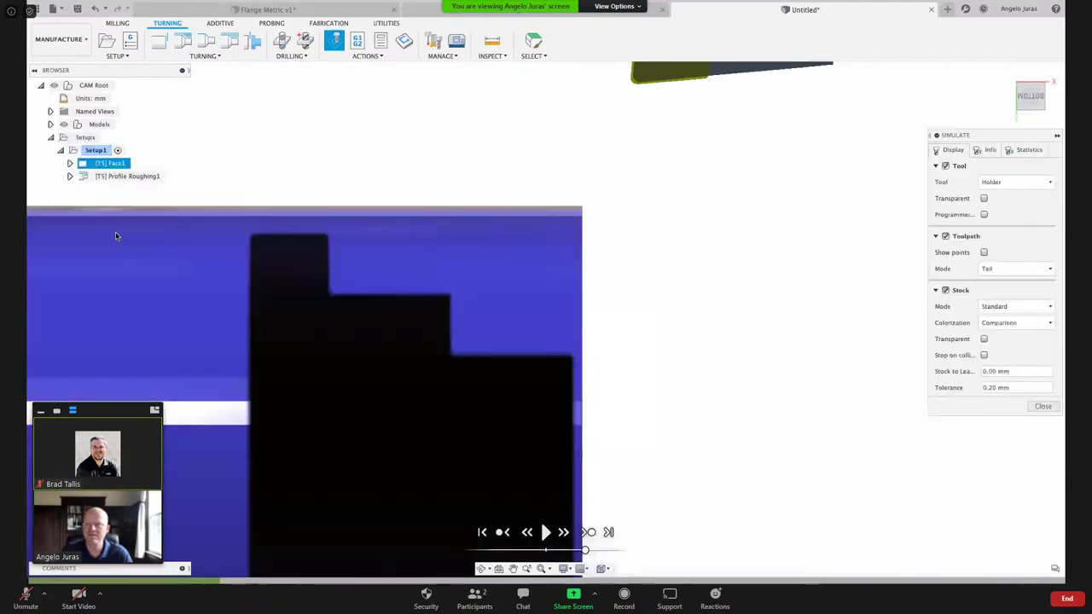
left_click(546, 532)
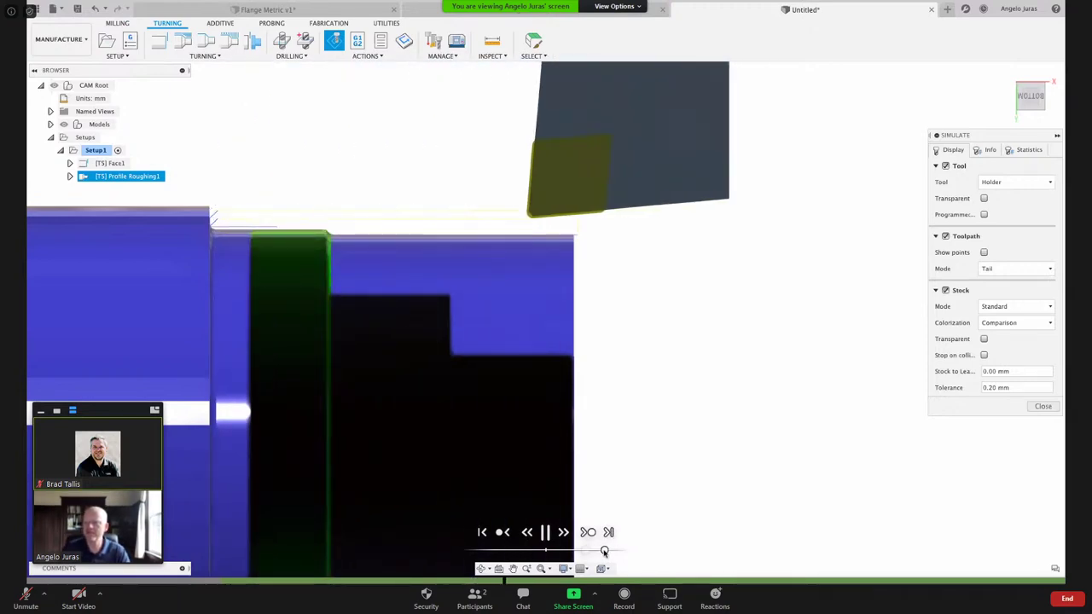
left_click_drag(604, 552, 505, 551)
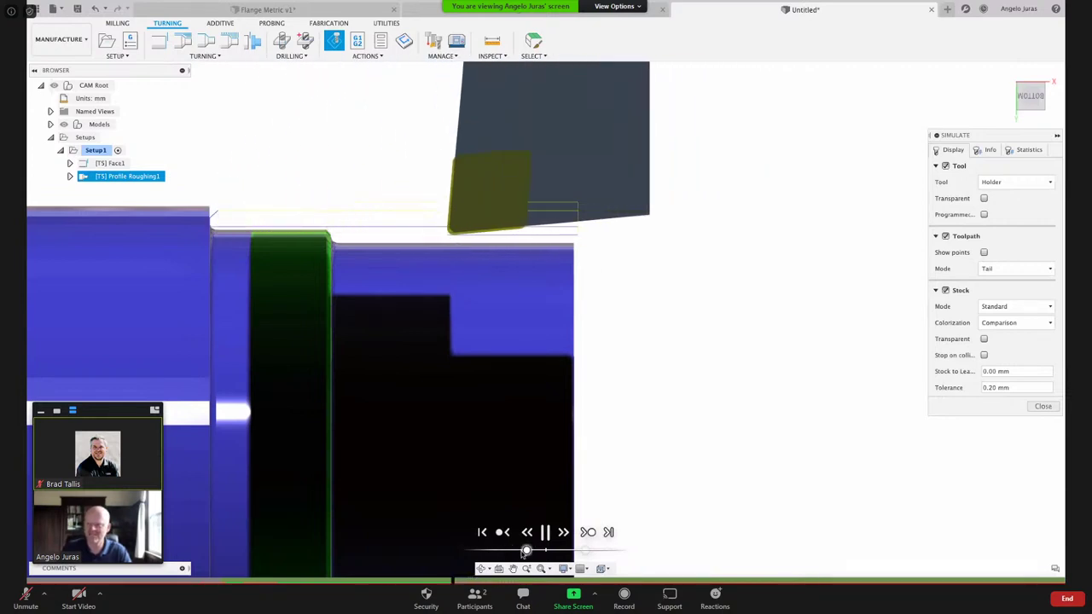
left_click_drag(506, 551, 604, 551)
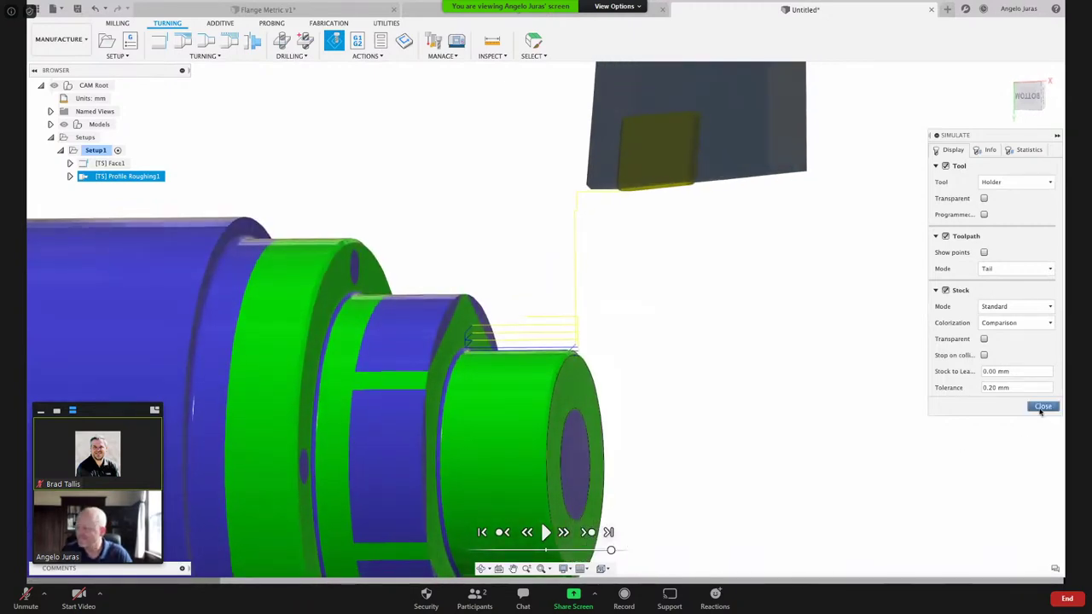
- Close the simulation and select Profile Roughing1 in the browser to display its passes
left_click(1044, 408)
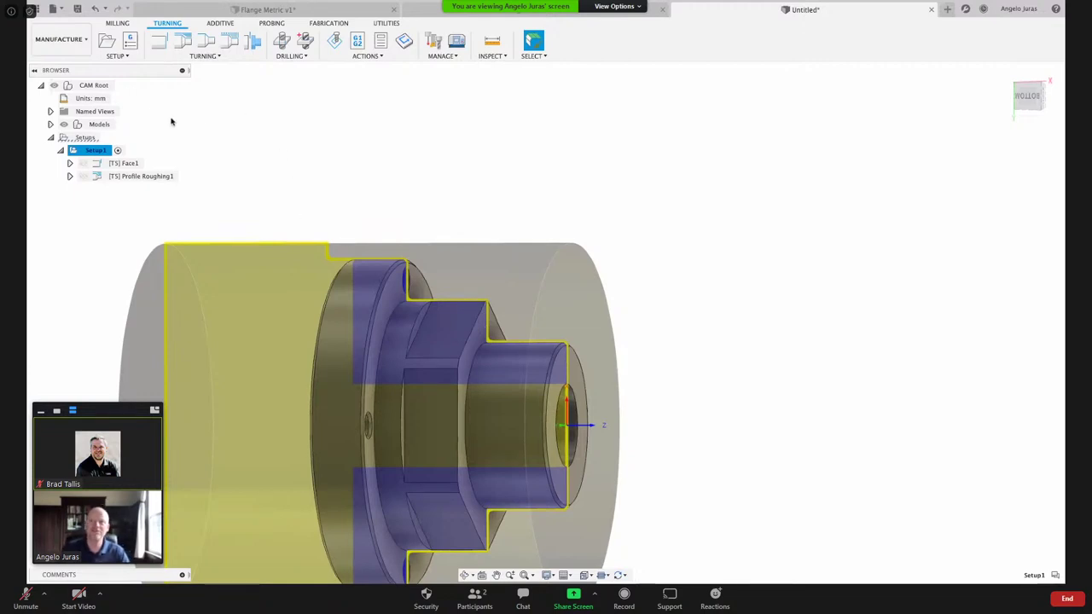
left_click(208, 57)
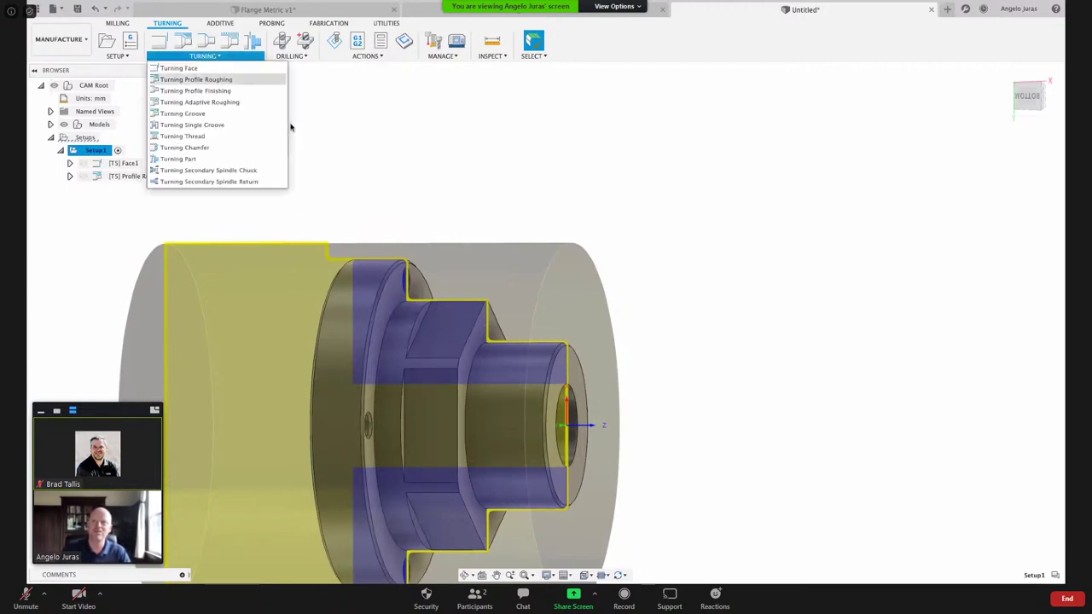
left_click(519, 91)
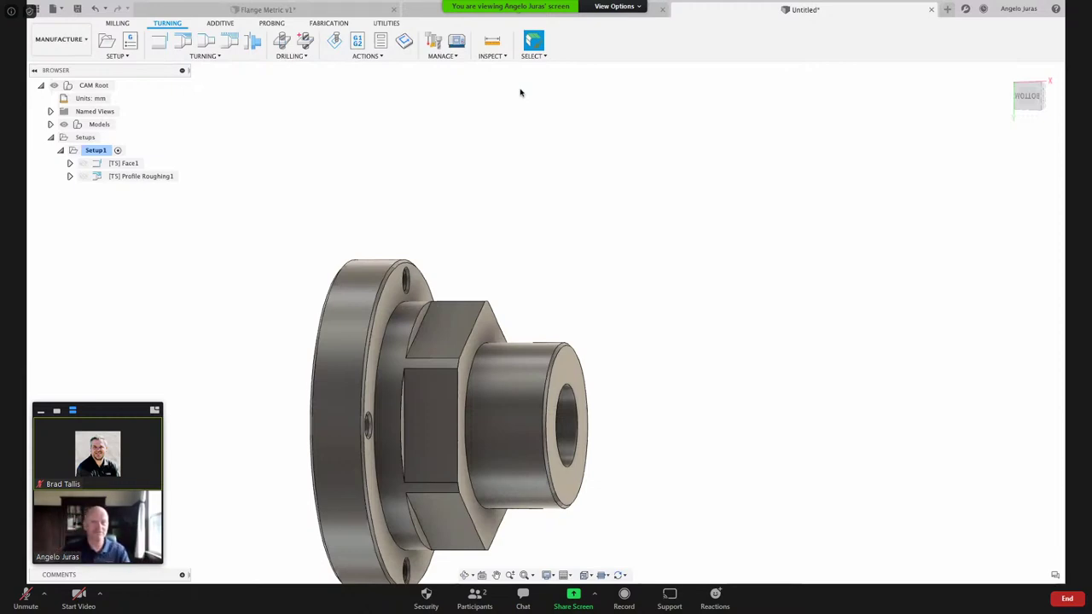
left_click(136, 176)
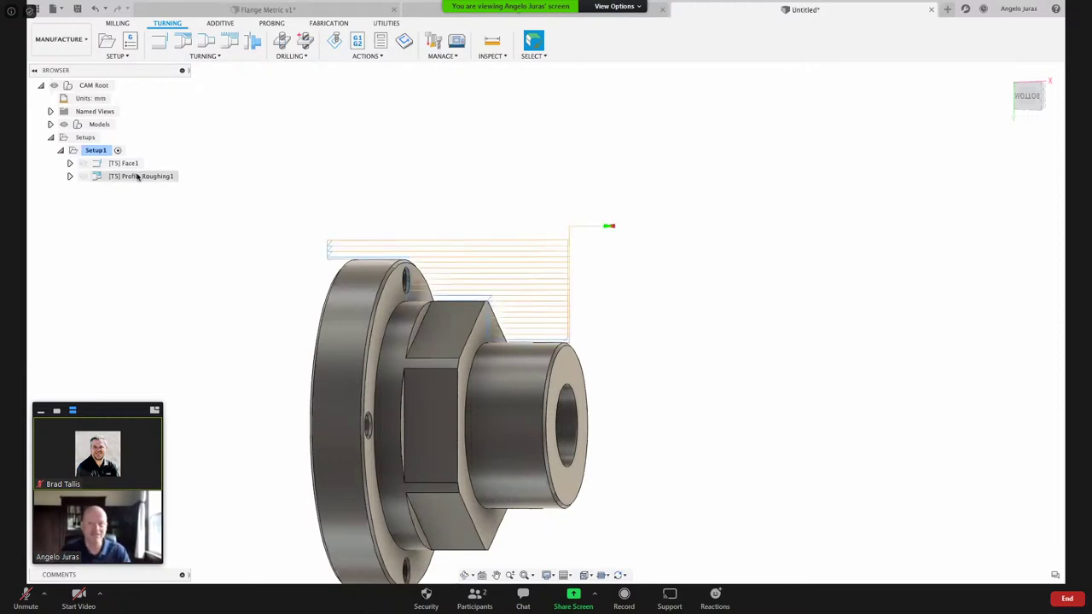
left_click(136, 176)
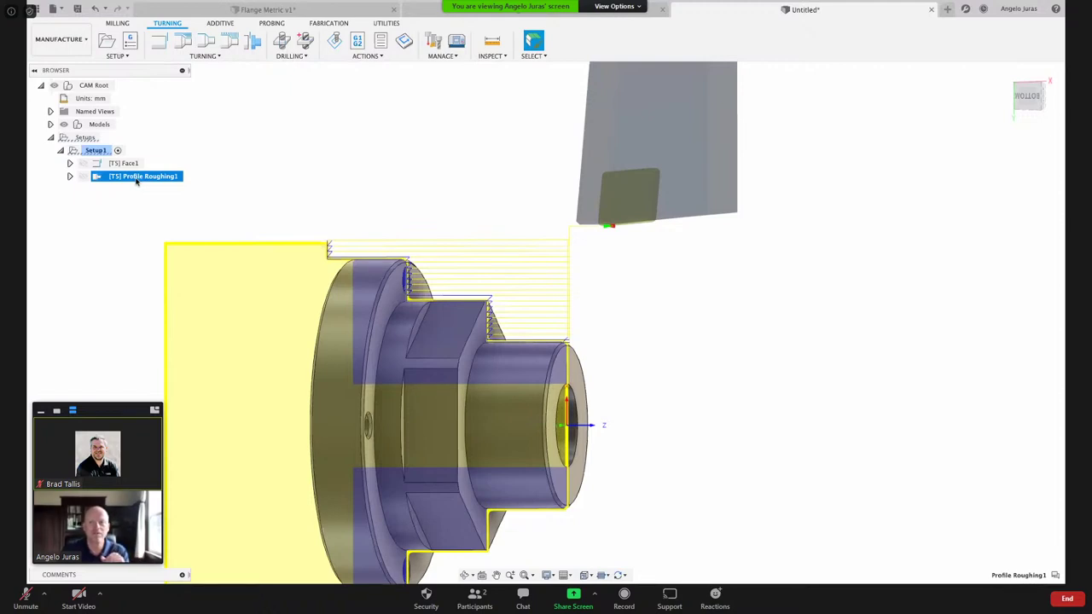
- Derive a Turning Profile Finishing operation from Profile Roughing1 and accept its default settings
right_click(139, 179)
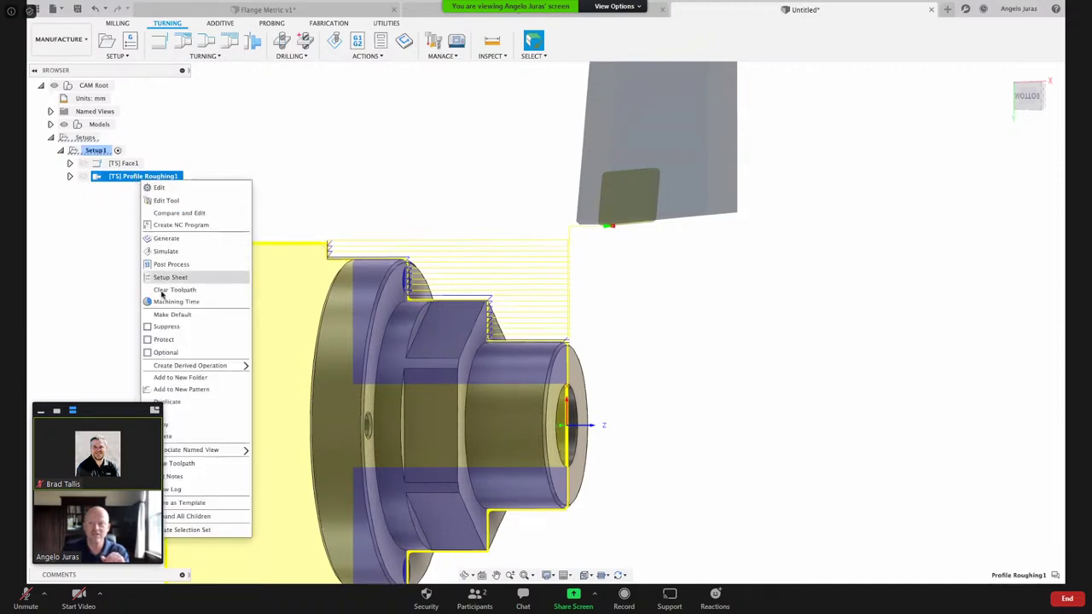
mouse_move(219, 365)
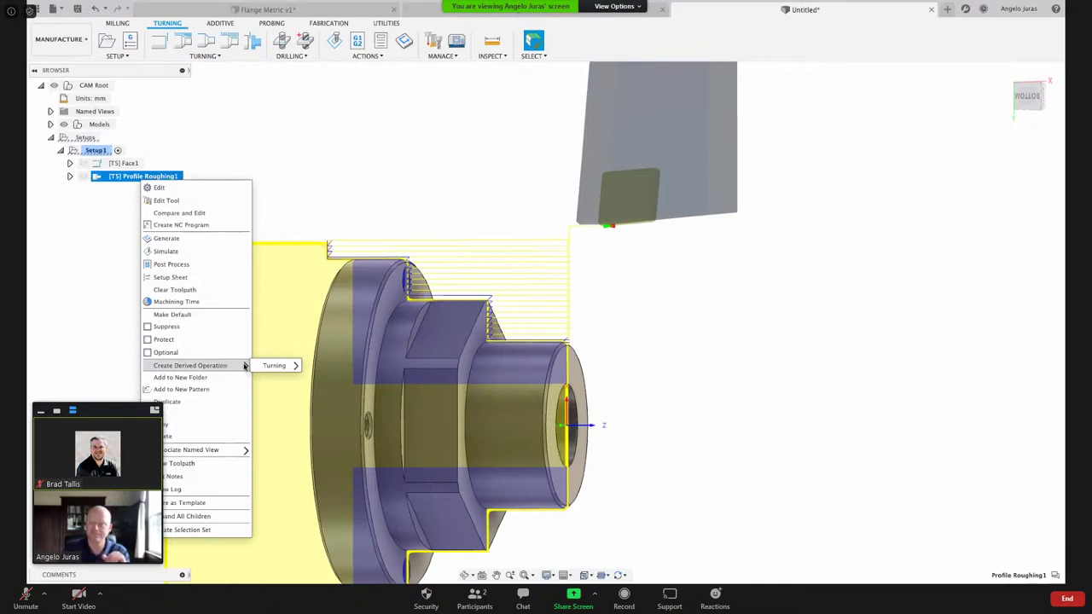
mouse_move(293, 367)
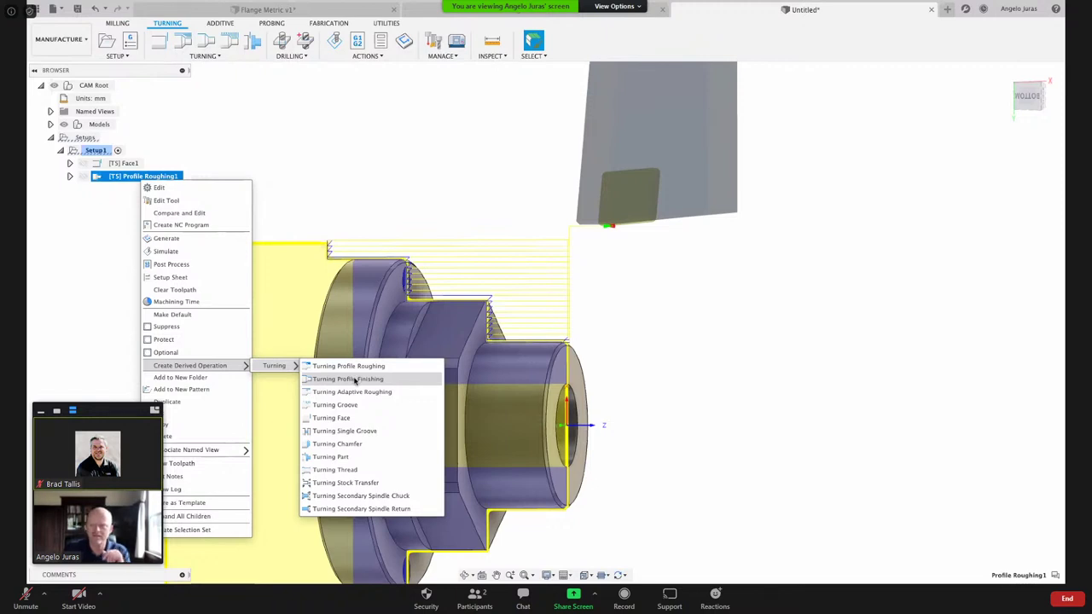
left_click(354, 381)
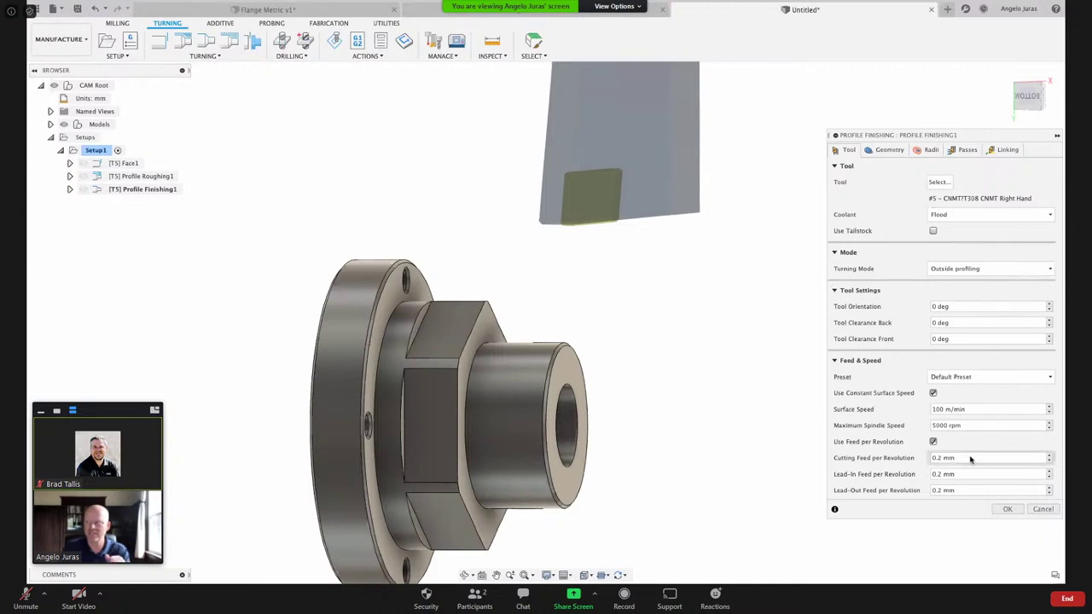
left_click(1006, 508)
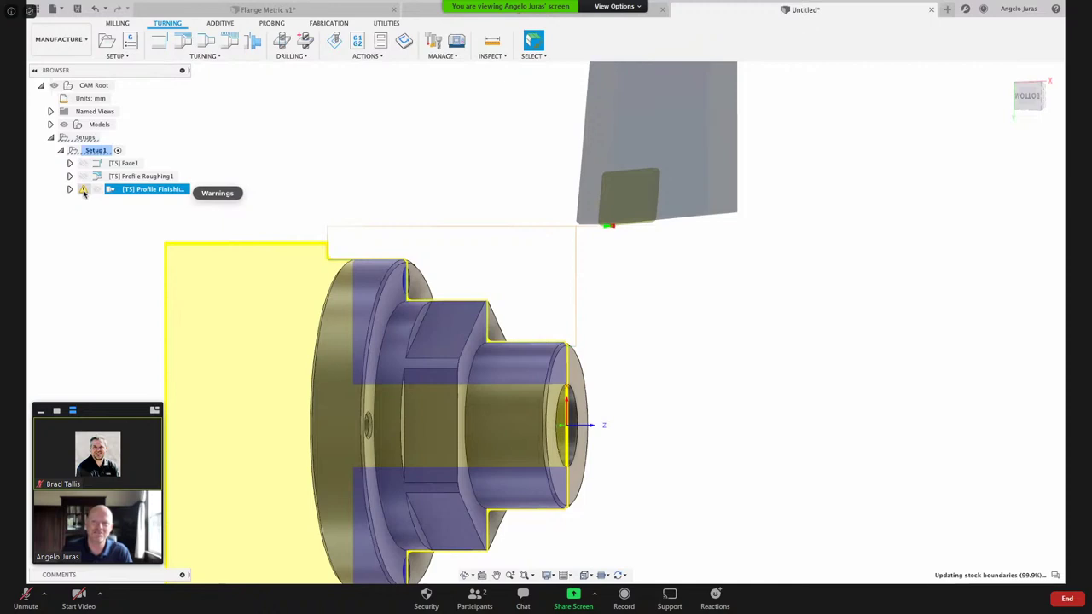
left_click(83, 190)
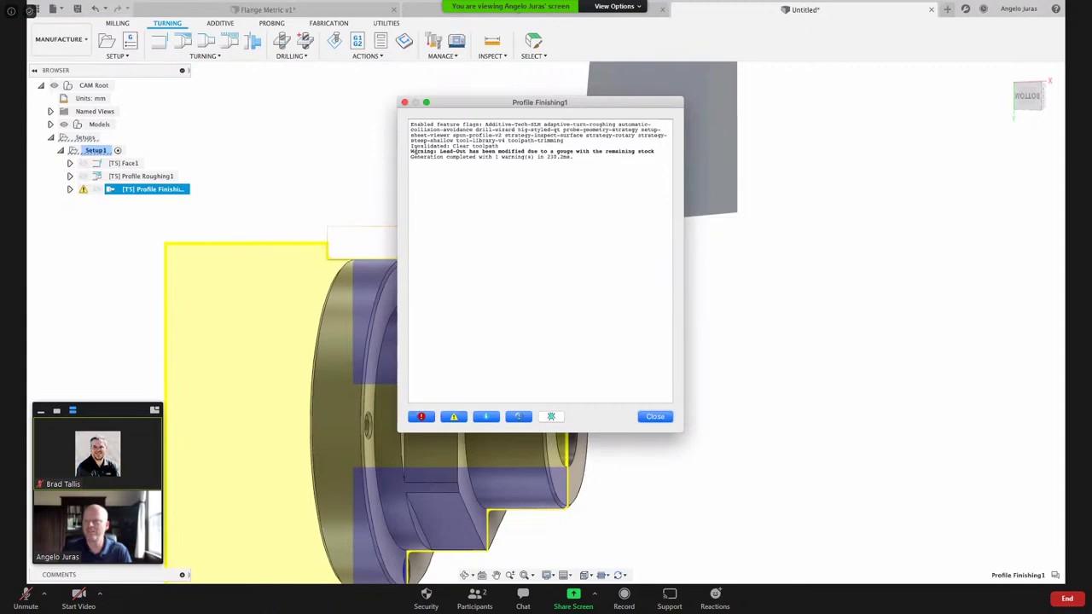
left_click_drag(408, 150, 656, 151)
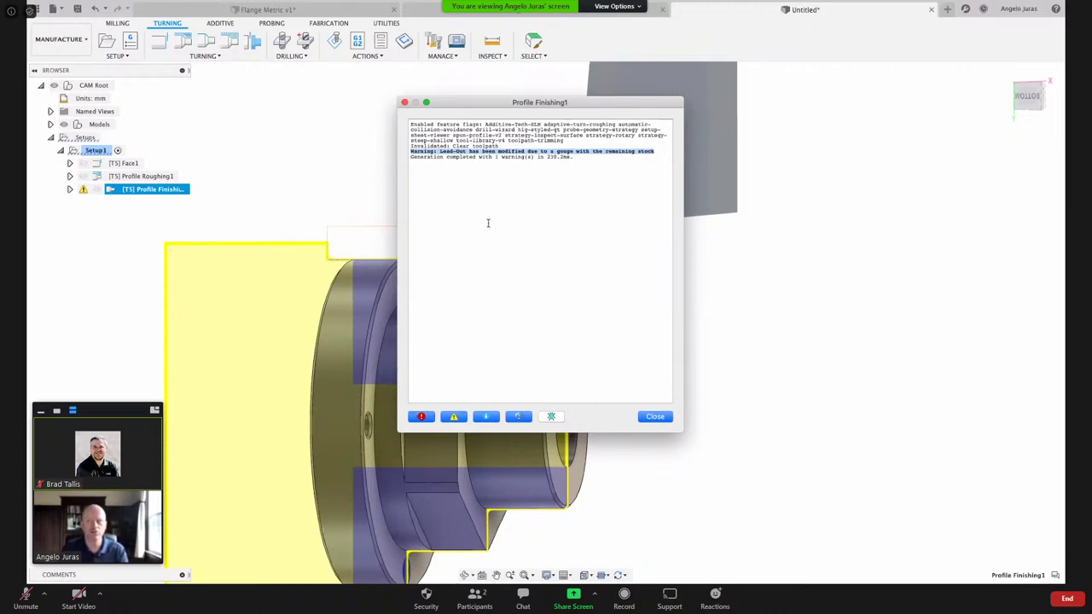
left_click(655, 417)
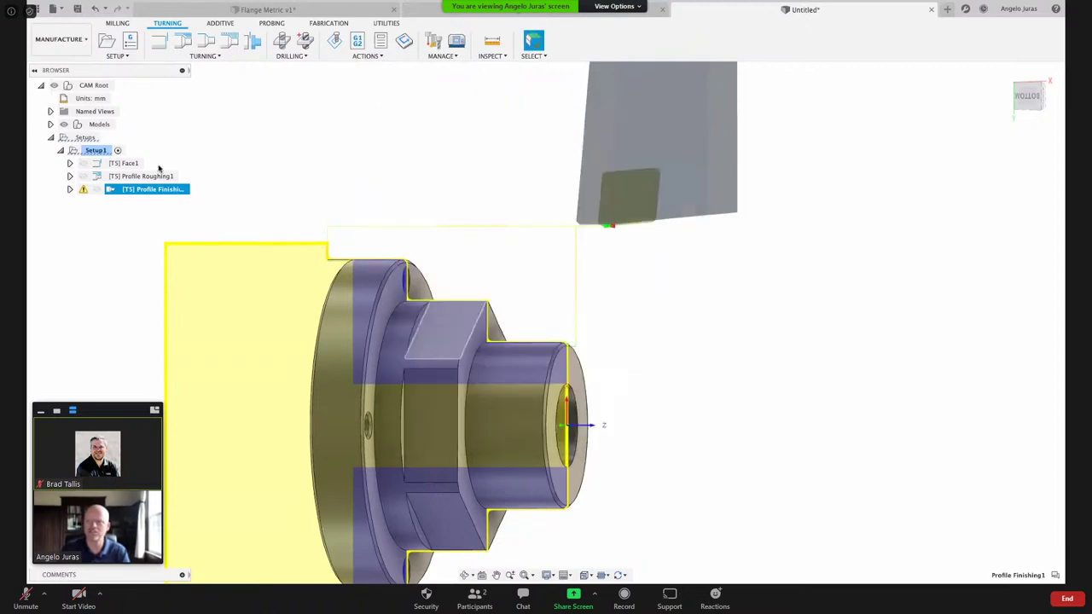
- Edit Profile Finishing1 to enable Allow Lead-Out to Cut Remaining Stock under Linking, then regenerate
right_click(132, 191)
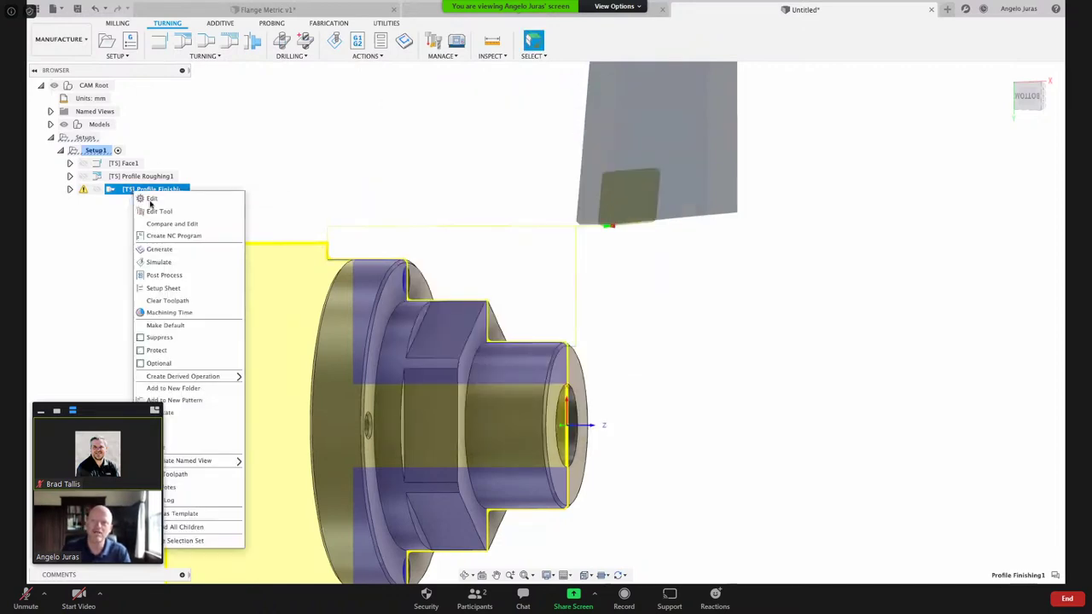
left_click(149, 203)
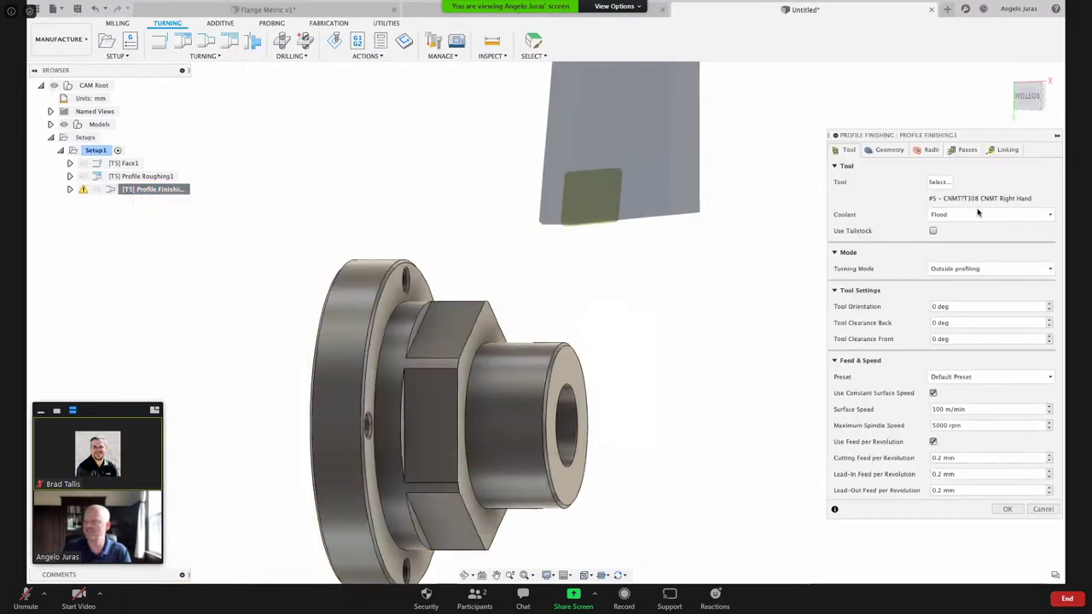
left_click(1007, 150)
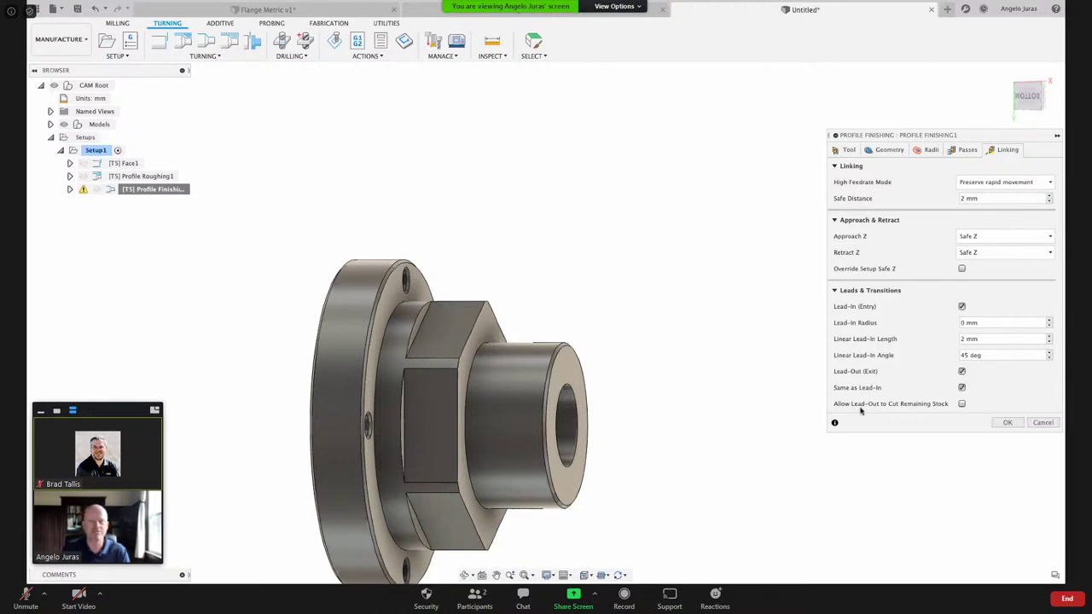
left_click(962, 404)
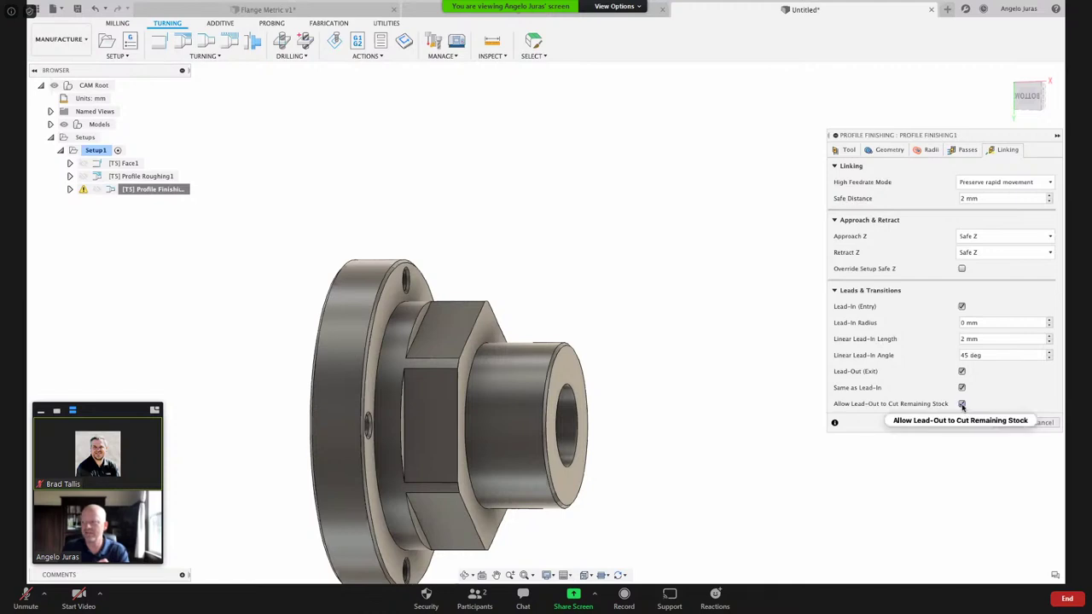
left_click(1008, 422)
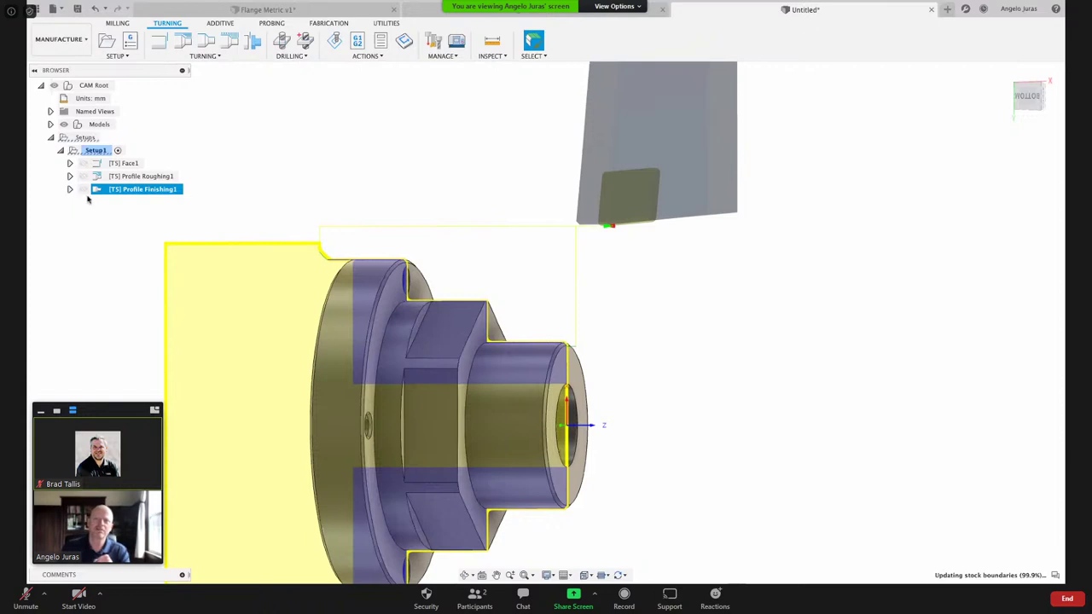
left_click(140, 176)
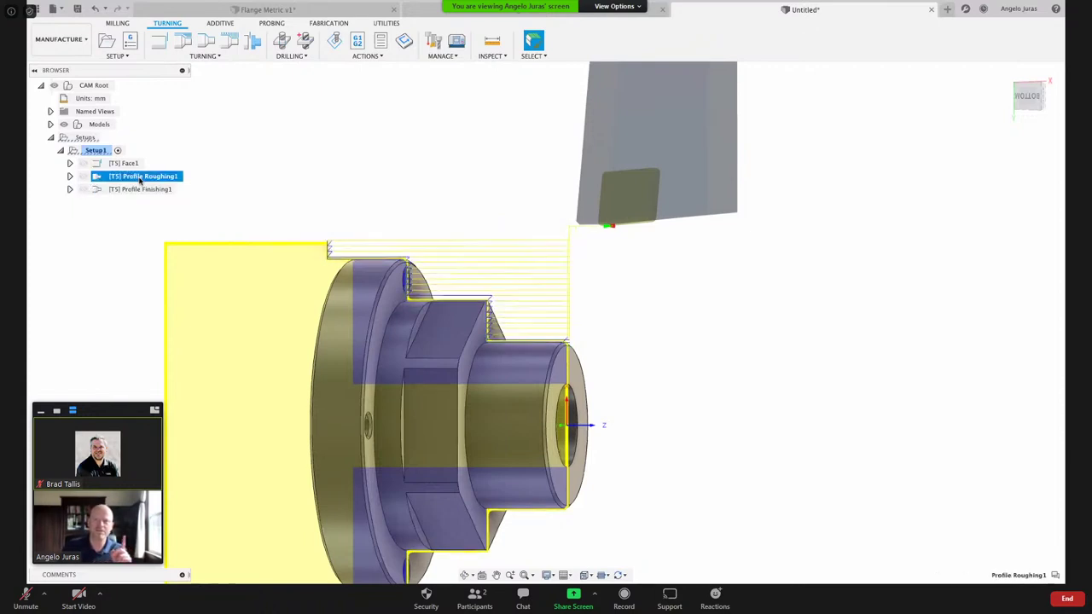
right_click(139, 180)
left_click(161, 190)
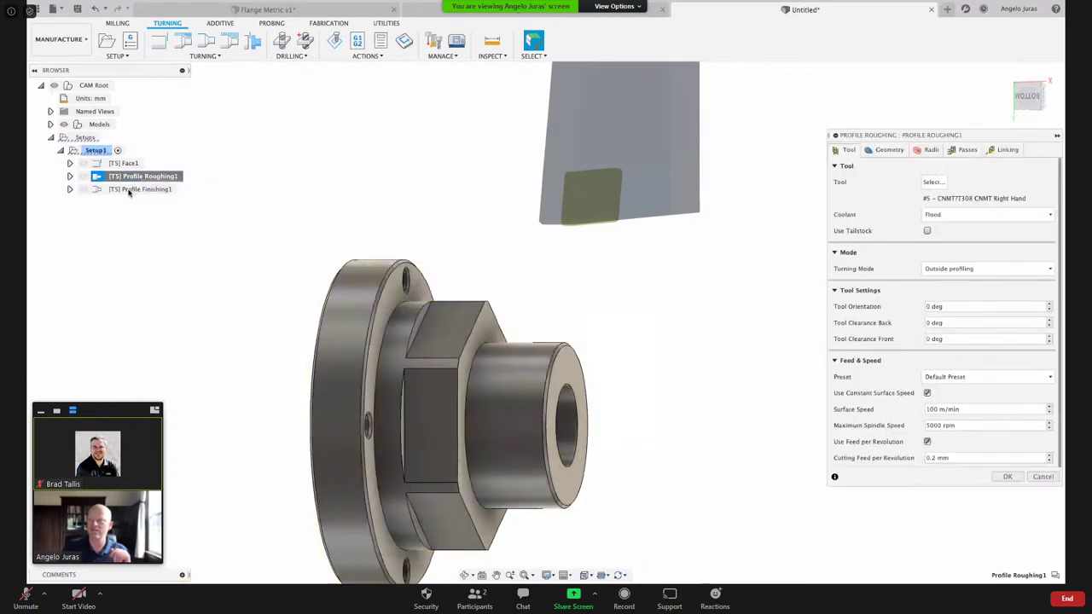
left_click(965, 150)
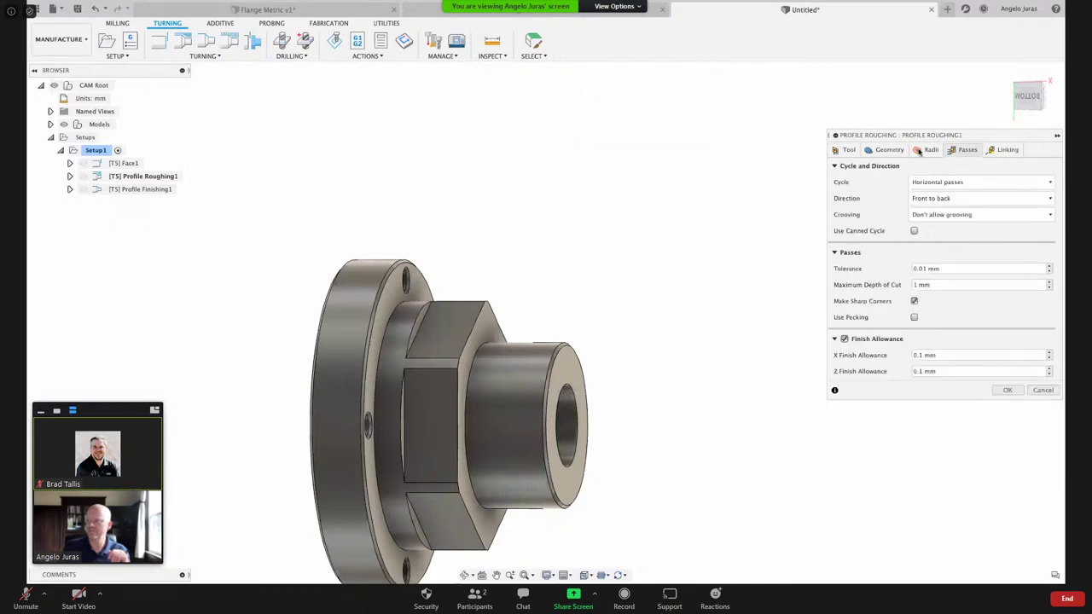
left_click(933, 355)
left_click_drag(933, 355, 909, 357)
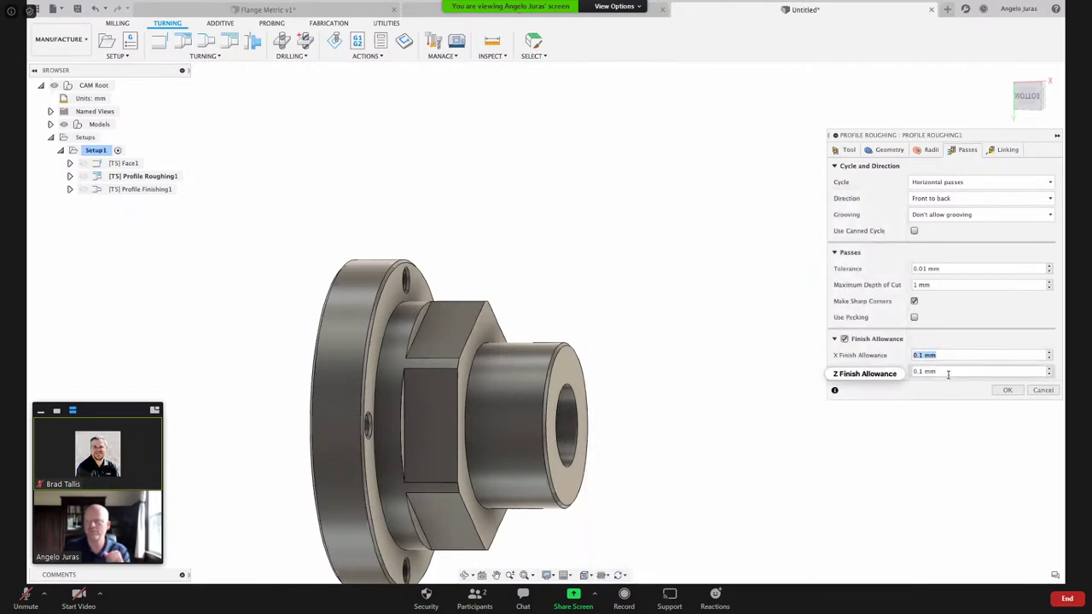
mouse_move(947, 373)
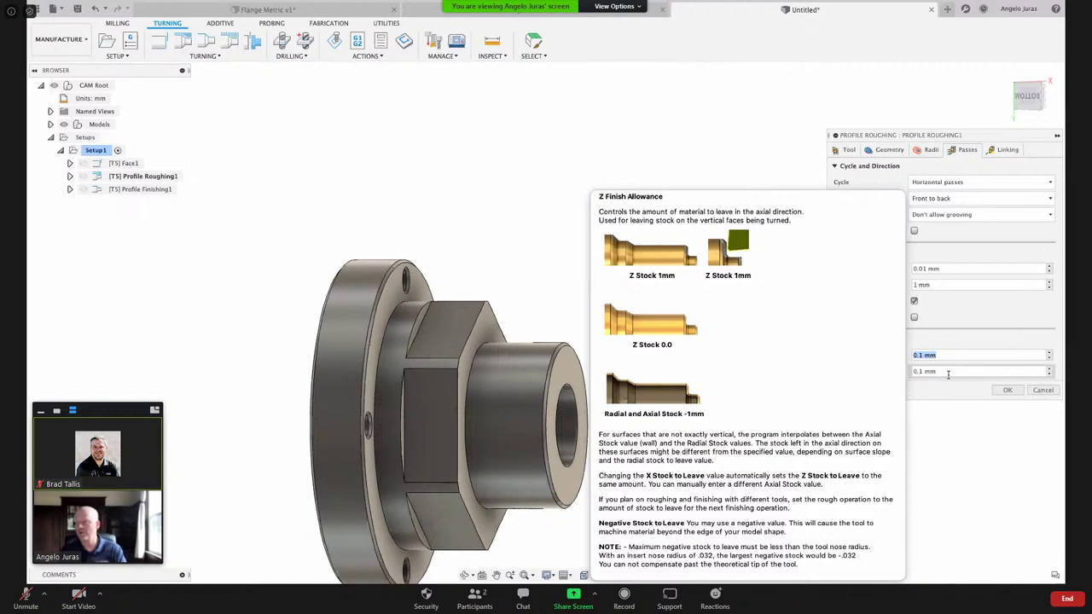
left_click(1007, 389)
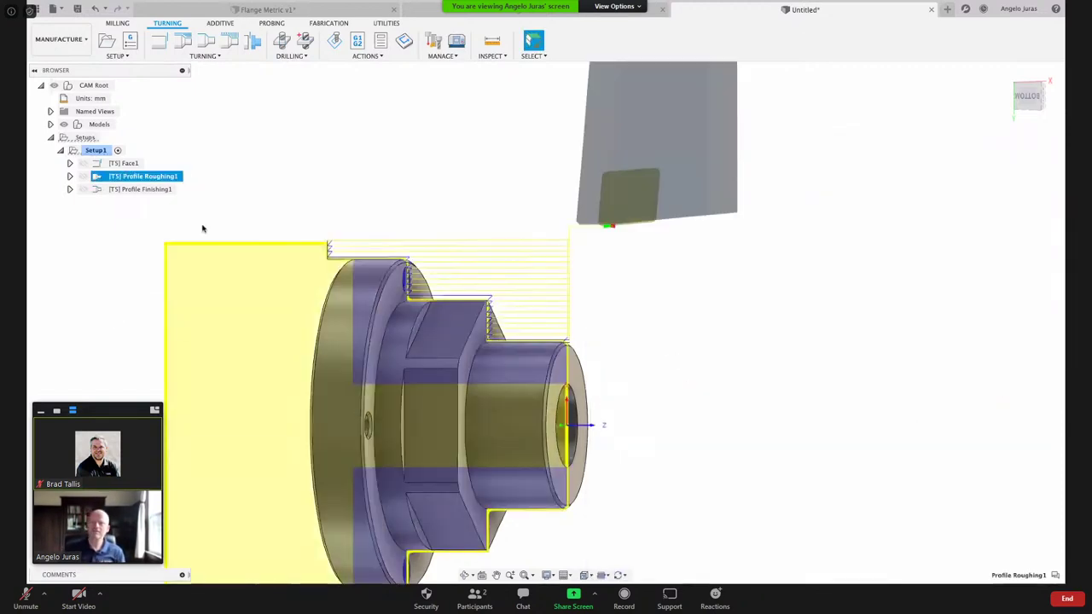
left_click(96, 151)
- Run the Setup1 simulation of Face1, Profile Roughing1 and Profile Finishing1, then close it
right_click(96, 151)
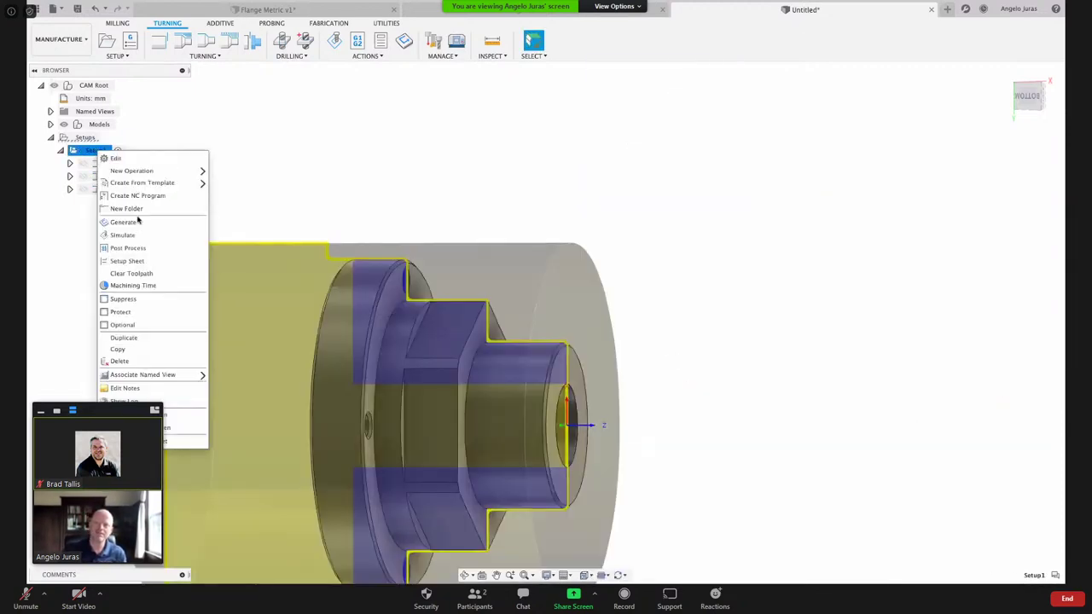
left_click(301, 255)
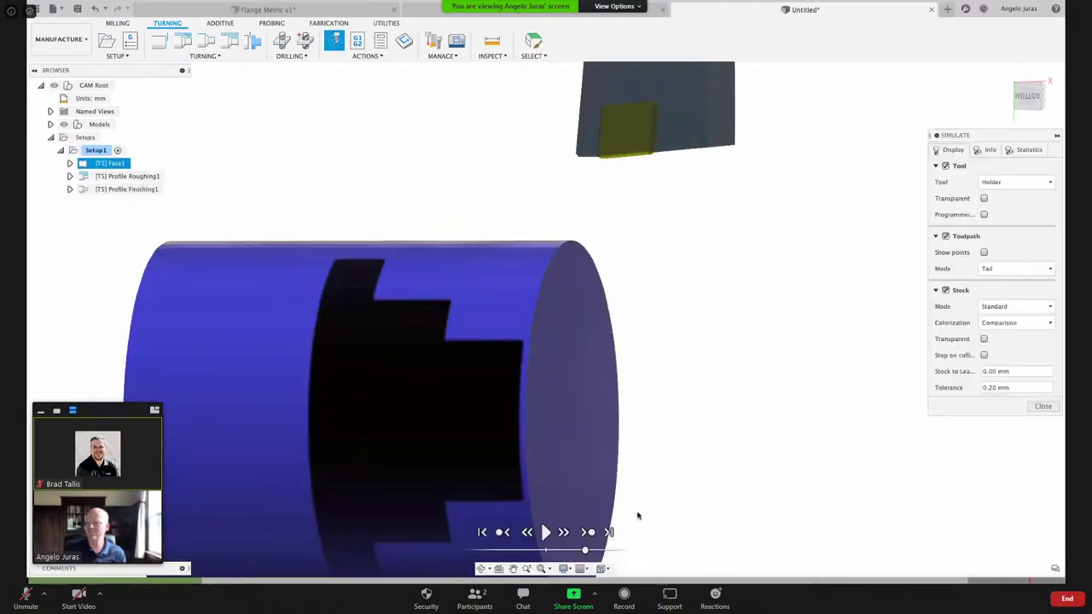
left_click(547, 533)
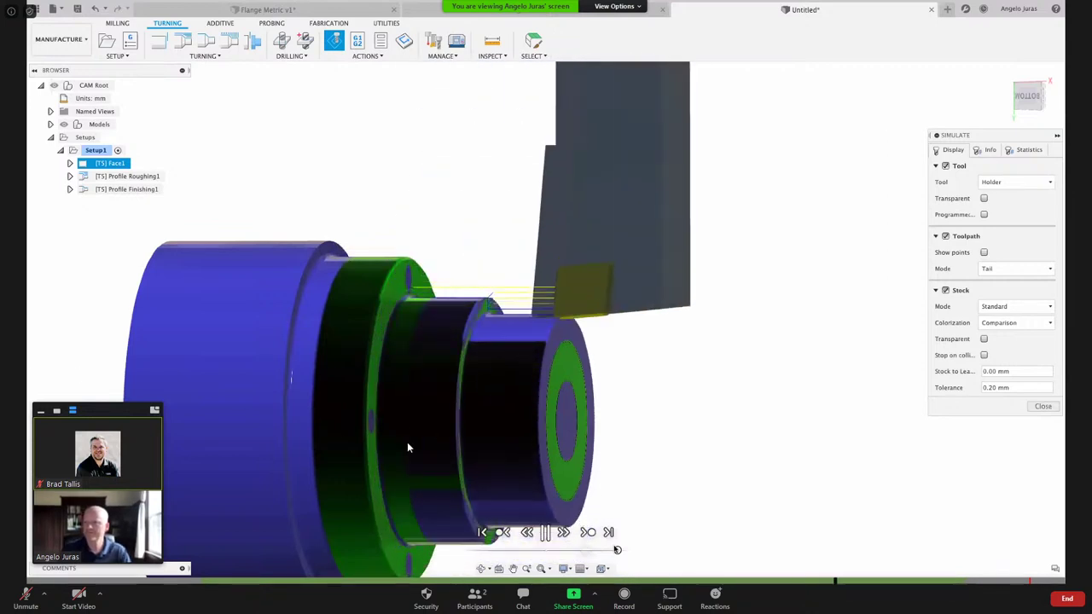
left_click(7, 602)
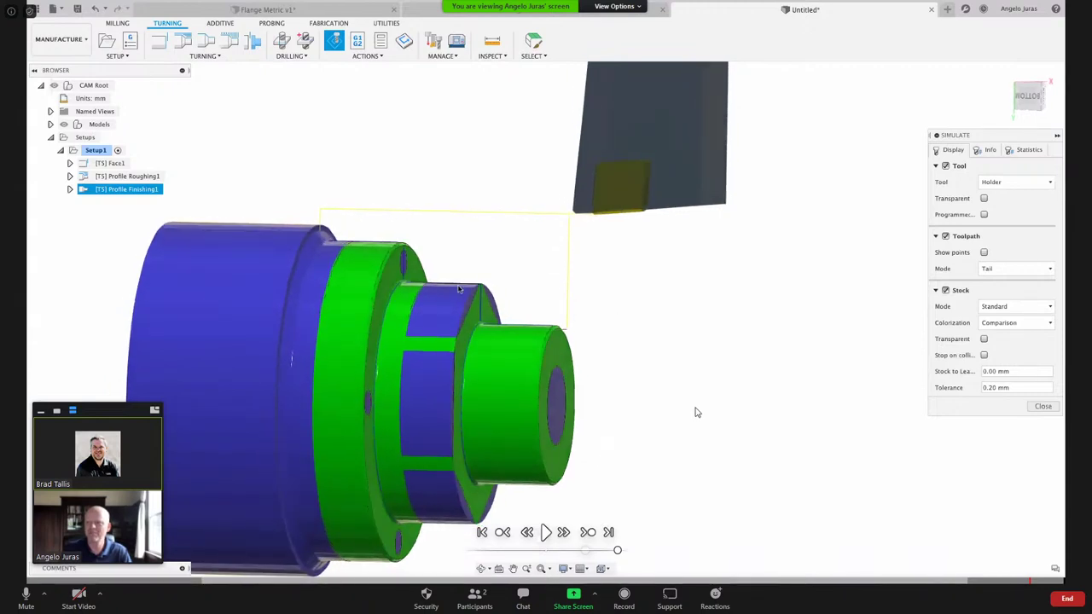
left_click(1047, 407)
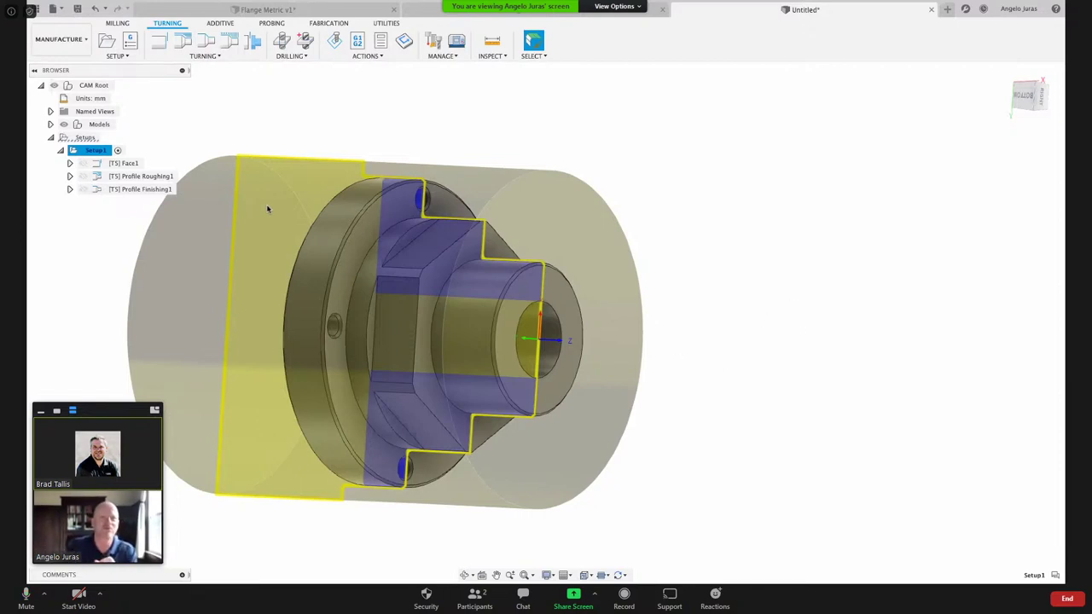
- Switch the Manufacture ribbon from the turning tools to the MILLING tab
left_click(25, 597)
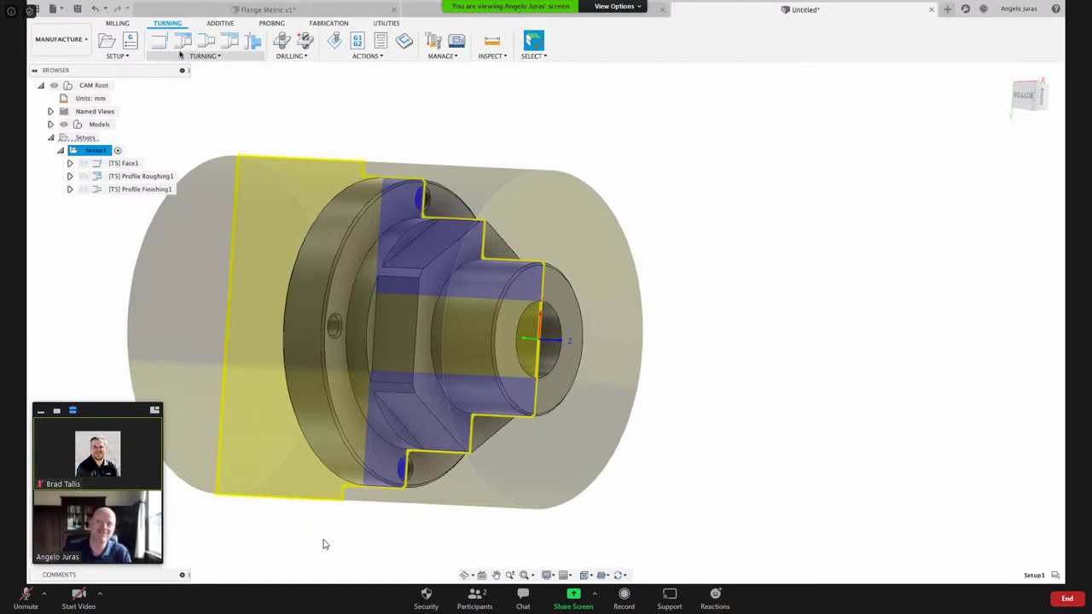
left_click(118, 24)
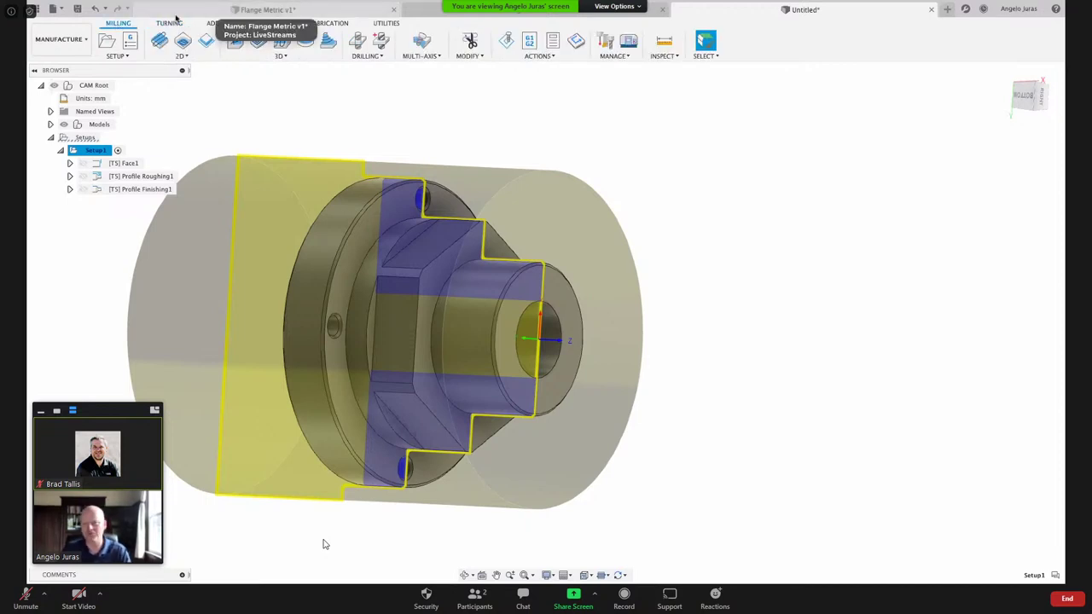
mouse_move(147, 4)
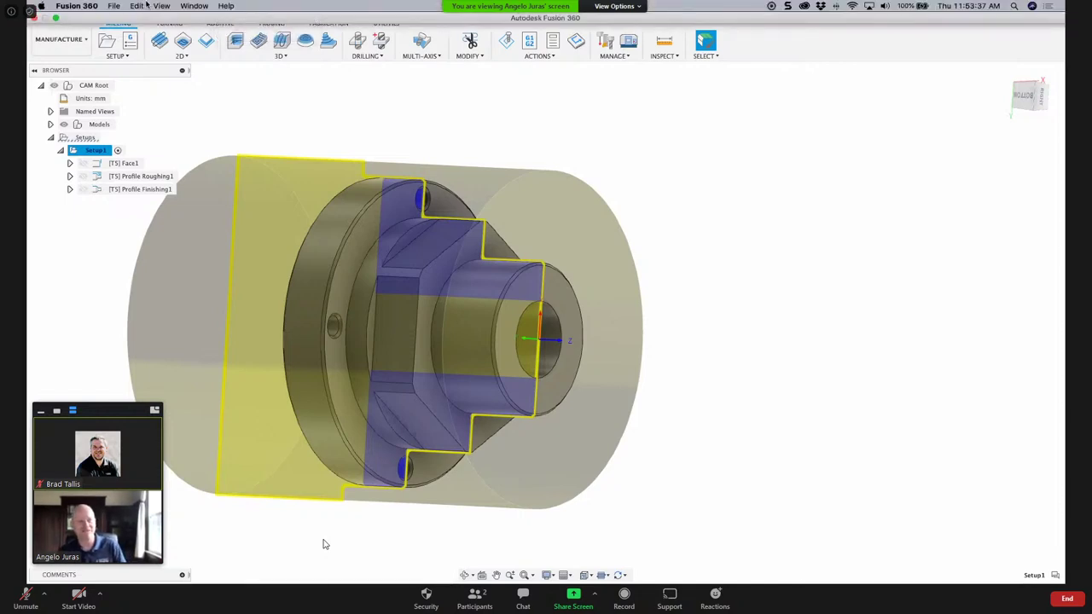
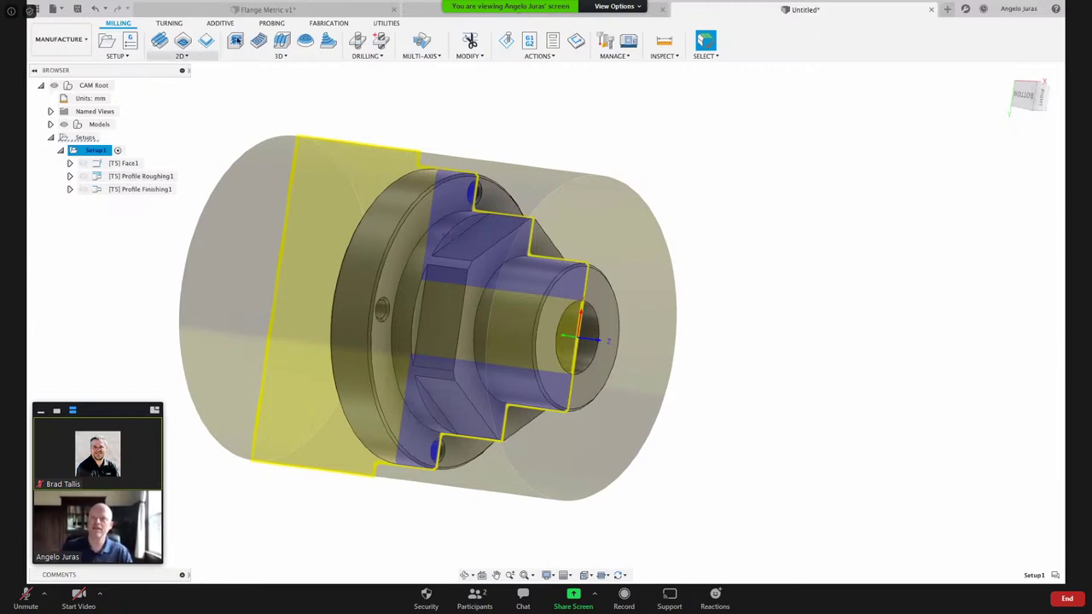
- Start a 2D Contour using tool #10, the Ø18mm flat endmill from the Turning library
left_click(182, 56)
left_click(185, 102)
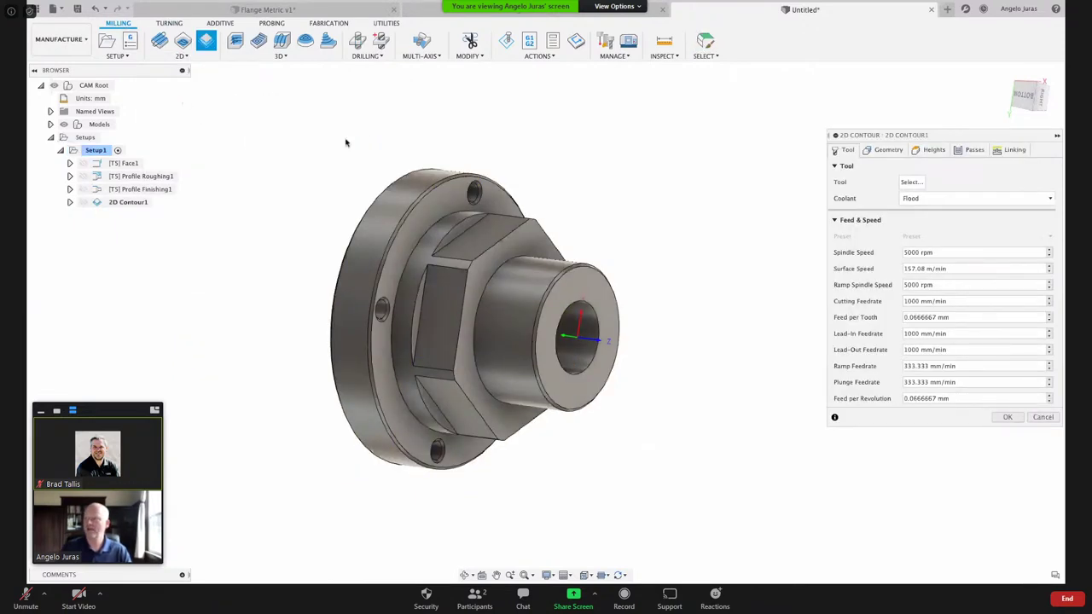
left_click(910, 183)
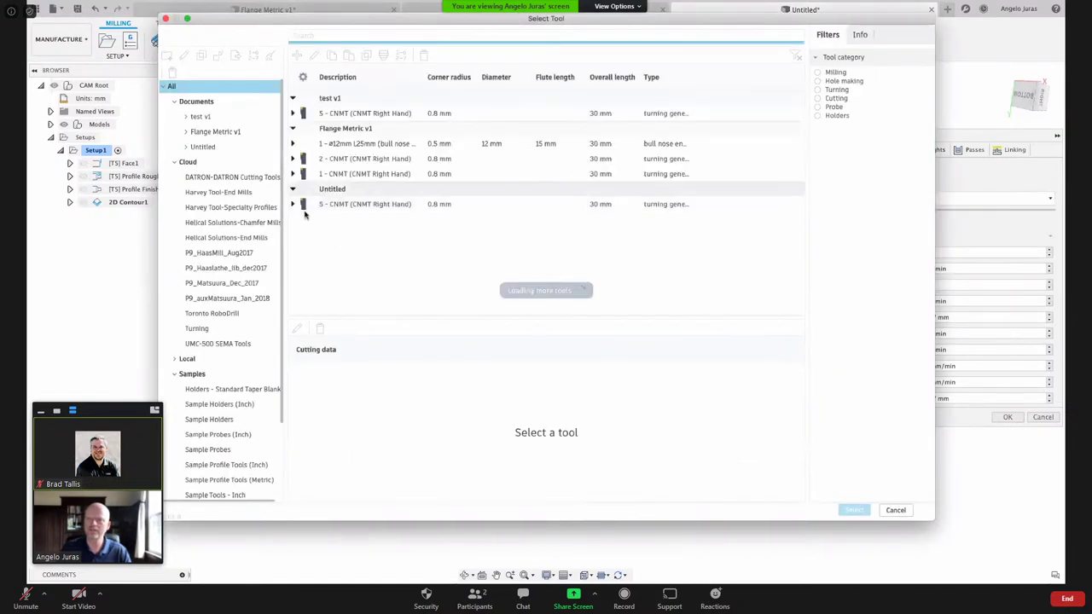
left_click(197, 327)
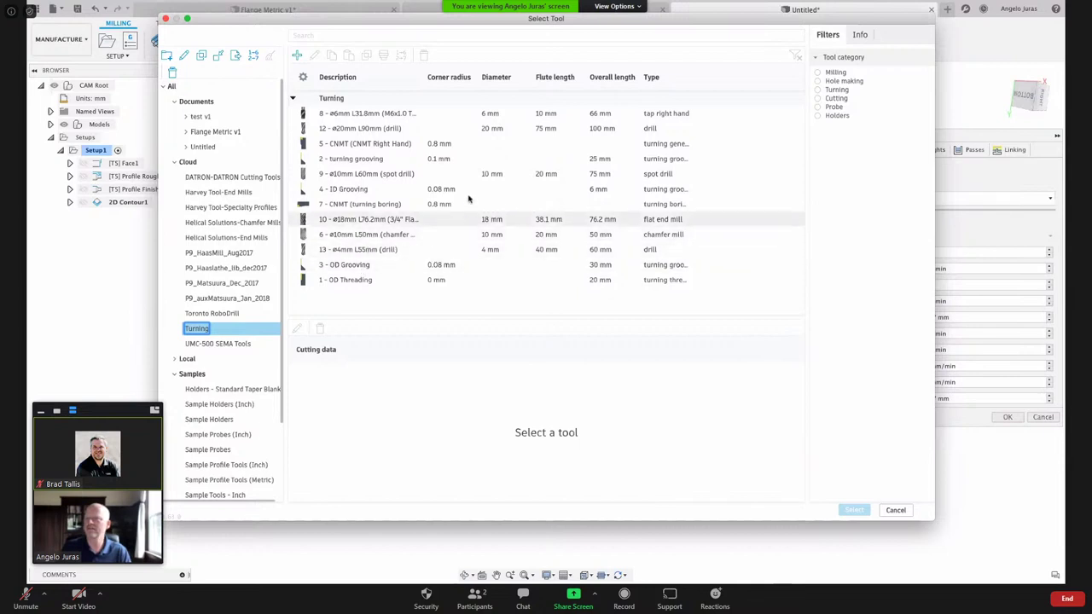
left_click(654, 79)
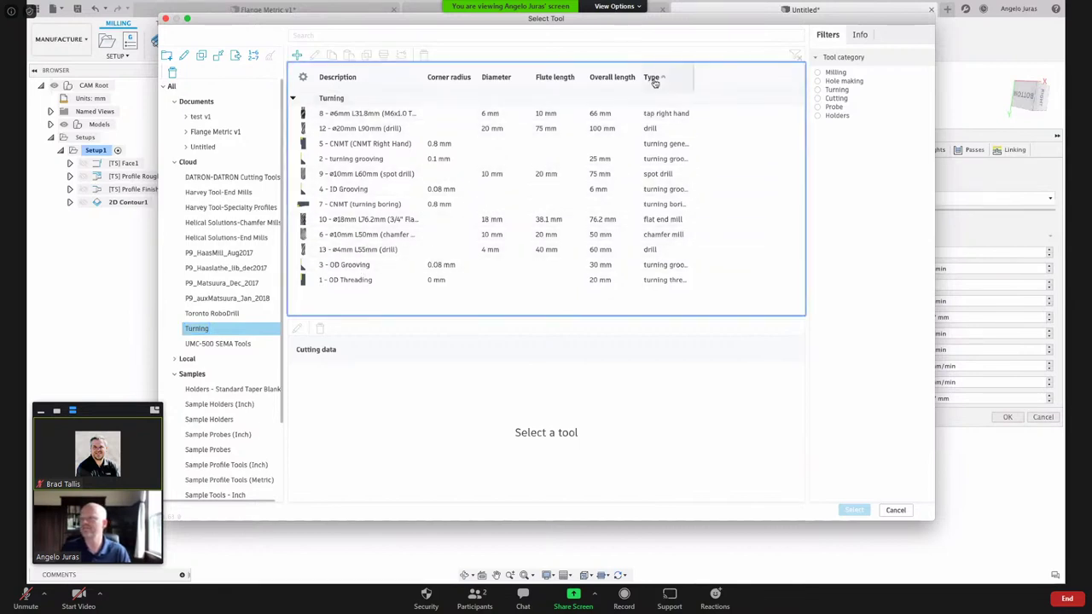
left_click(654, 79)
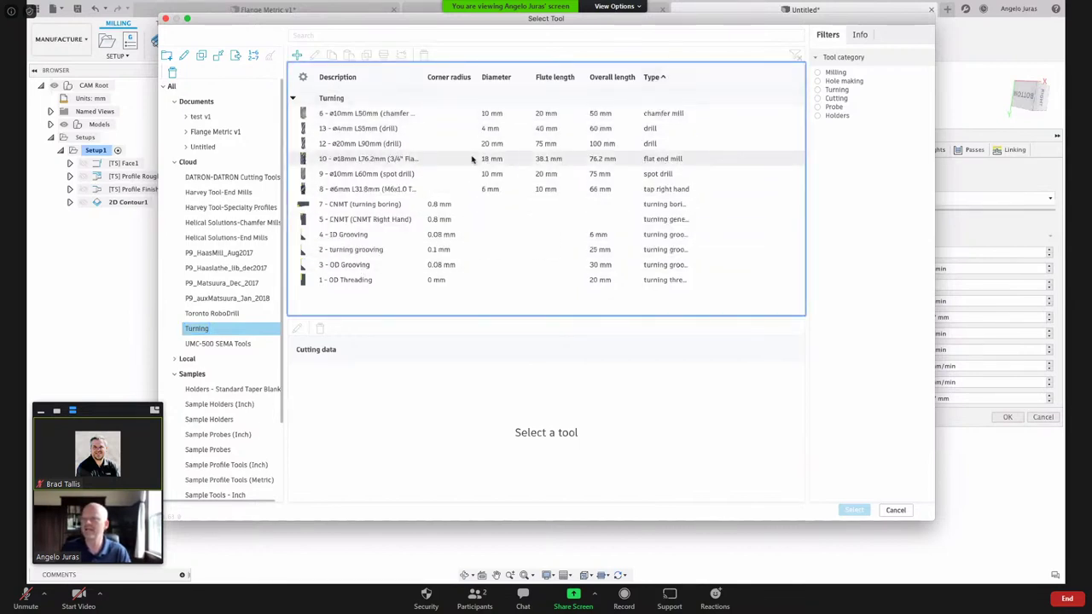
left_click(355, 162)
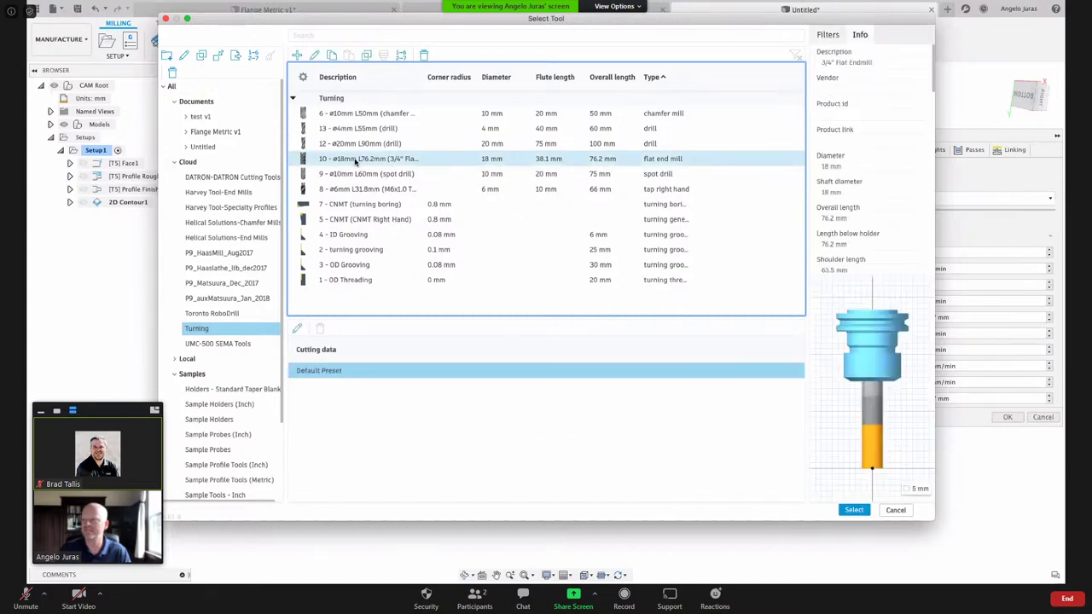
left_click(854, 510)
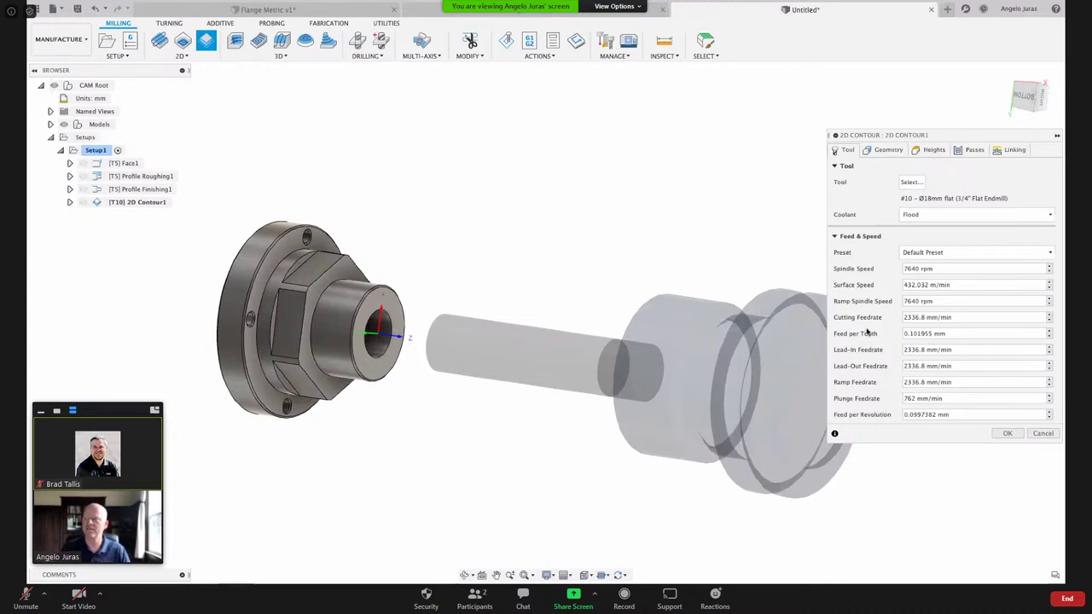
- Chain the upper hex-flat edge as contour geometry and accept to create [T10] 2D Contour1
left_click(887, 150)
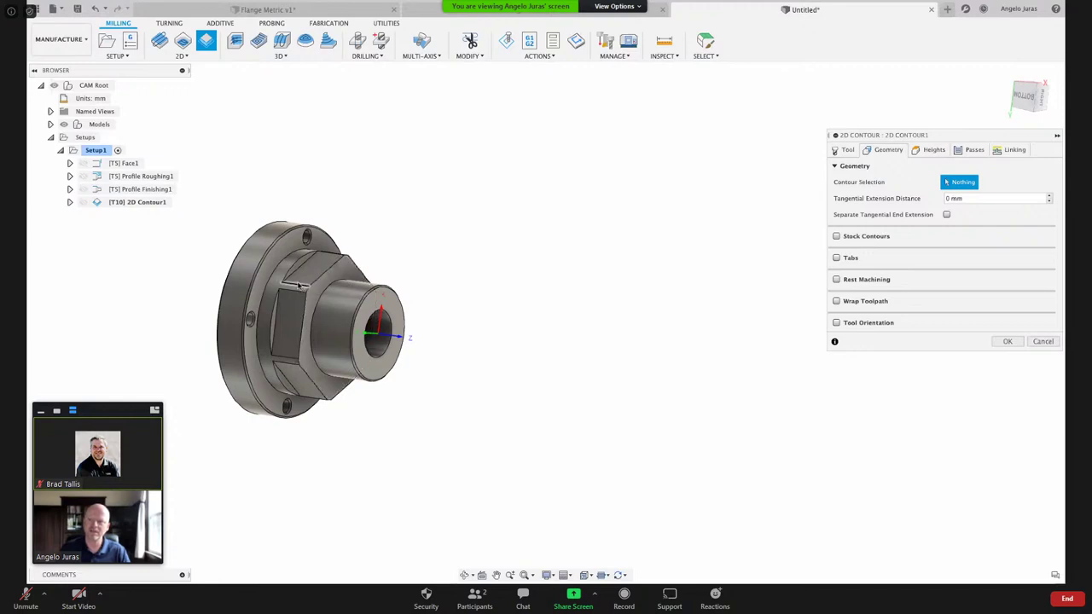
left_click(300, 271)
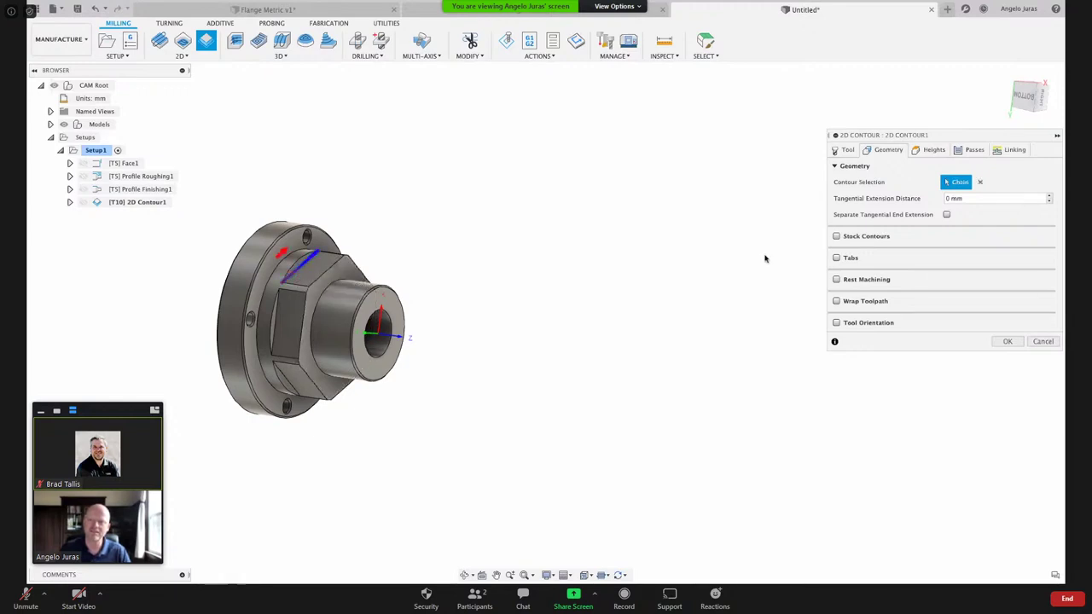
scroll(273, 282, "up", 3)
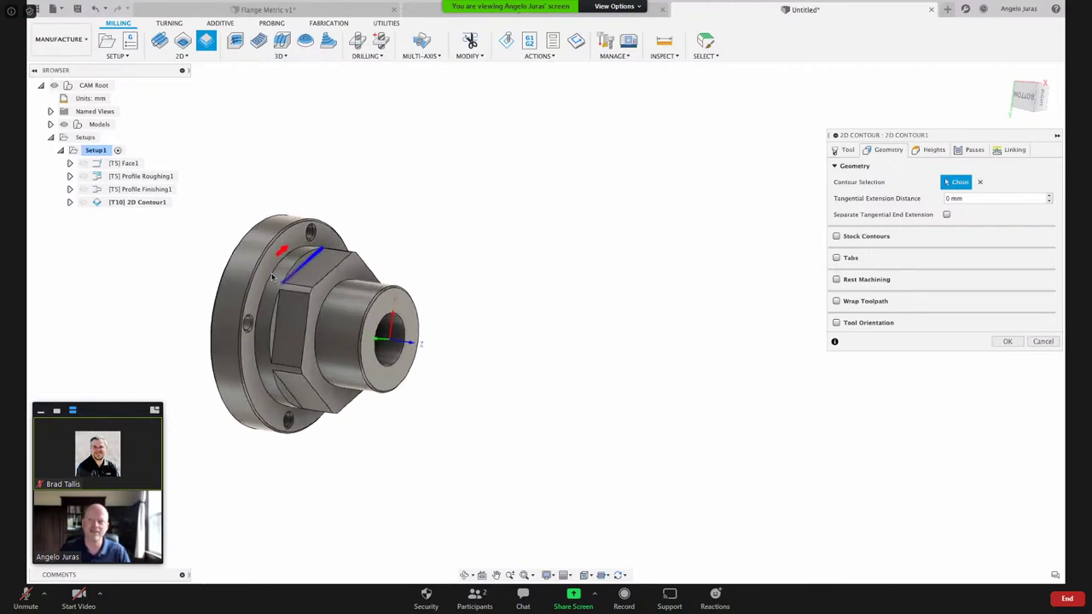
scroll(273, 278, "up", 4)
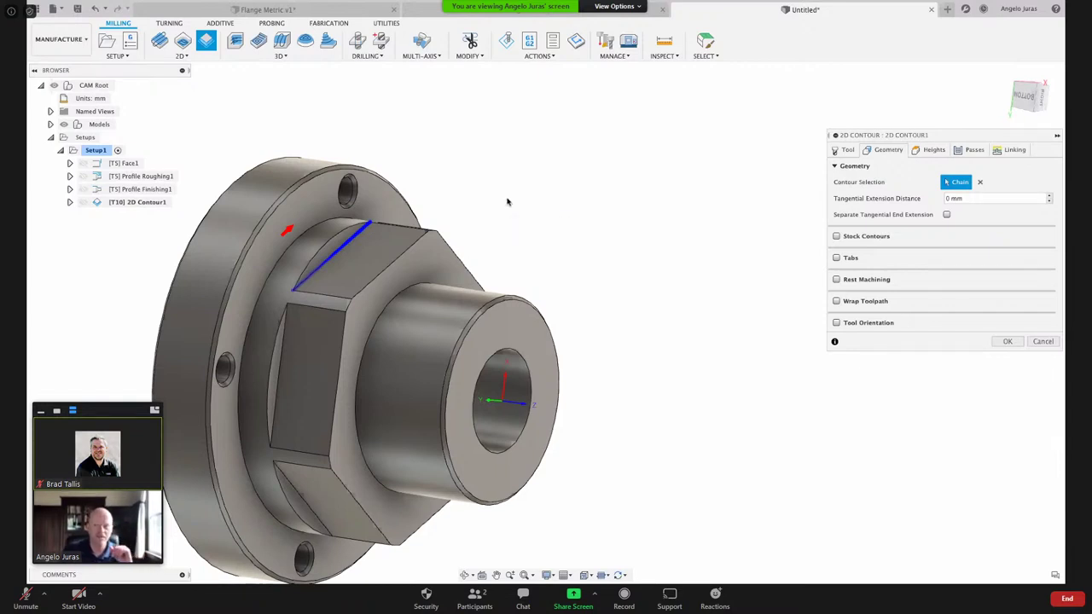
left_click(314, 274)
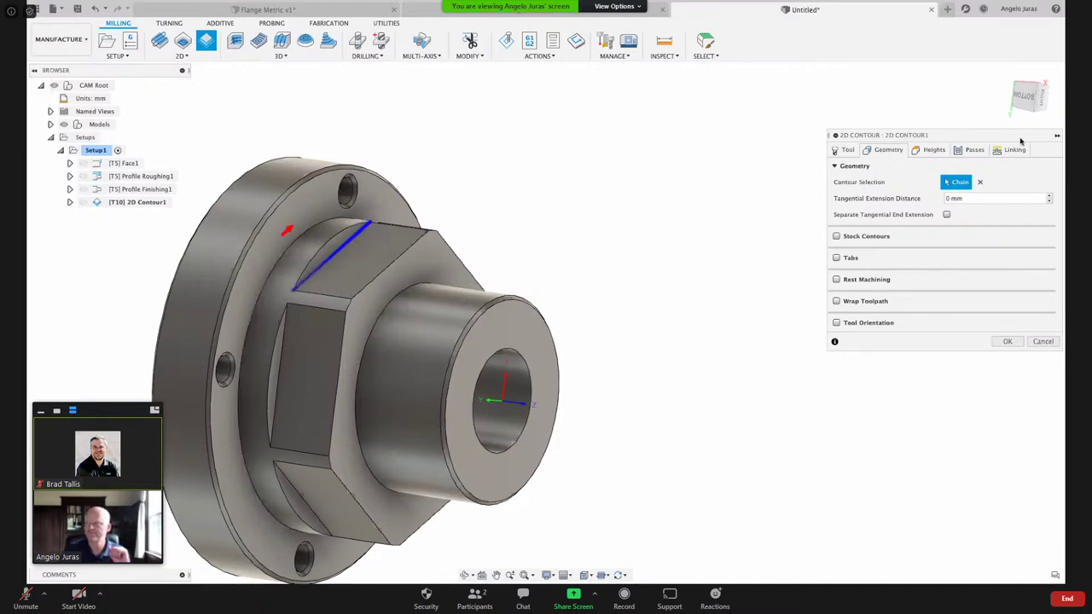
left_click(1044, 102)
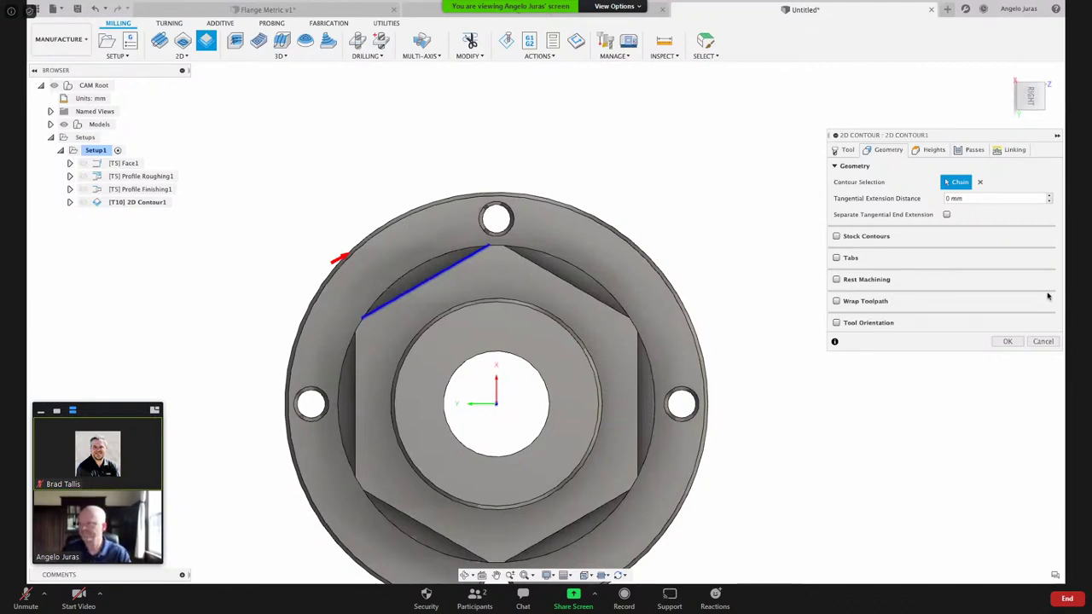
middle_click_drag(816, 338, 520, 294, "shift")
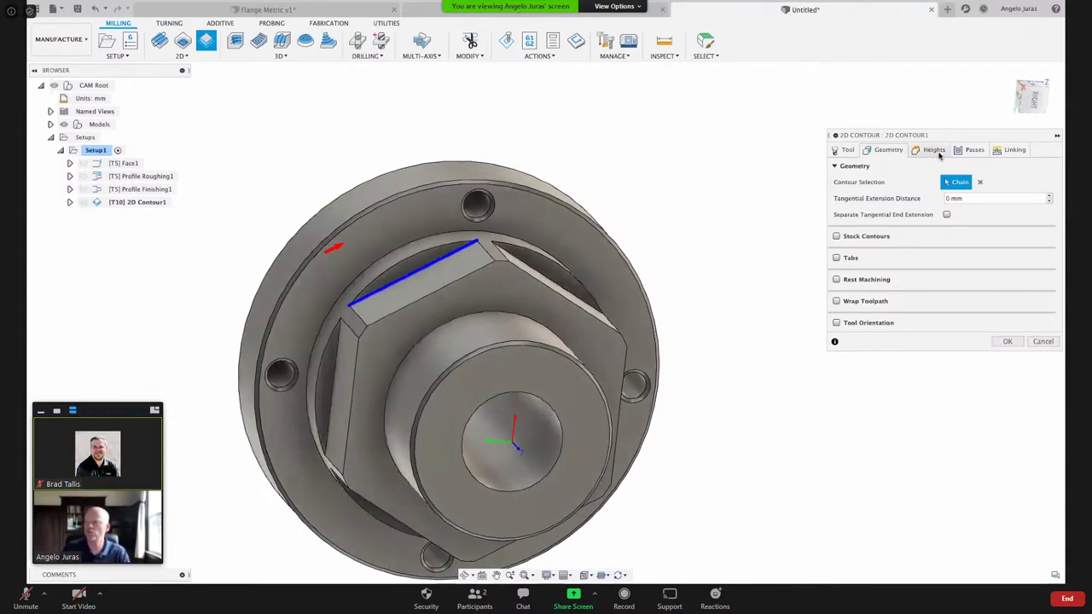
left_click(1004, 340)
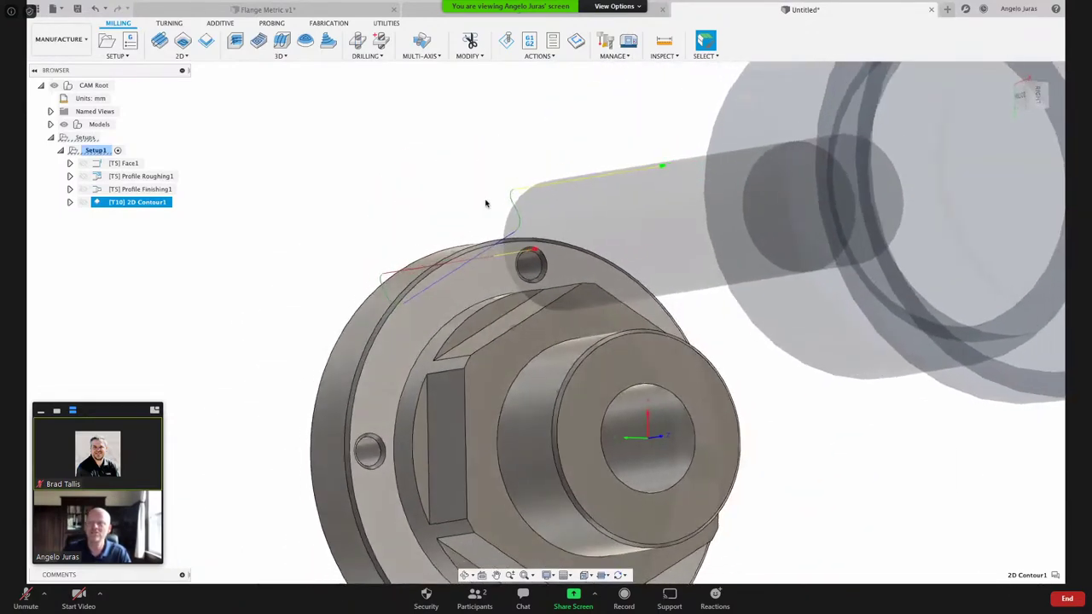
- Bring up the context menu of the [T10] 2D Contour1 toolpath in the browser
right_click(122, 204)
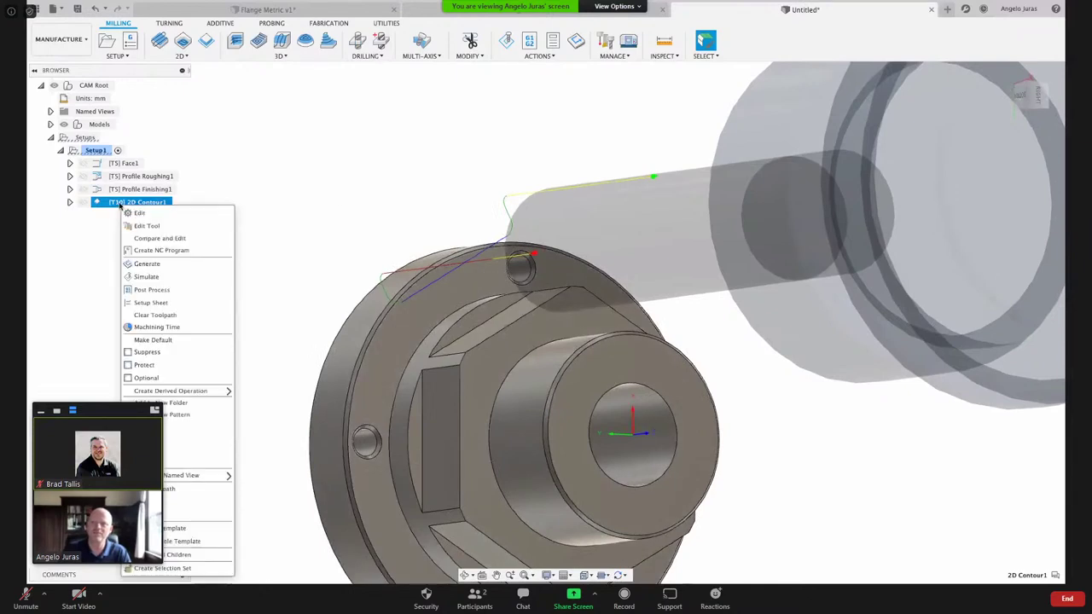
- Set 2D Contour1's Tangential Extension Distance to the expression tool_diameter*.6, giving 10.8 mm
left_click(143, 214)
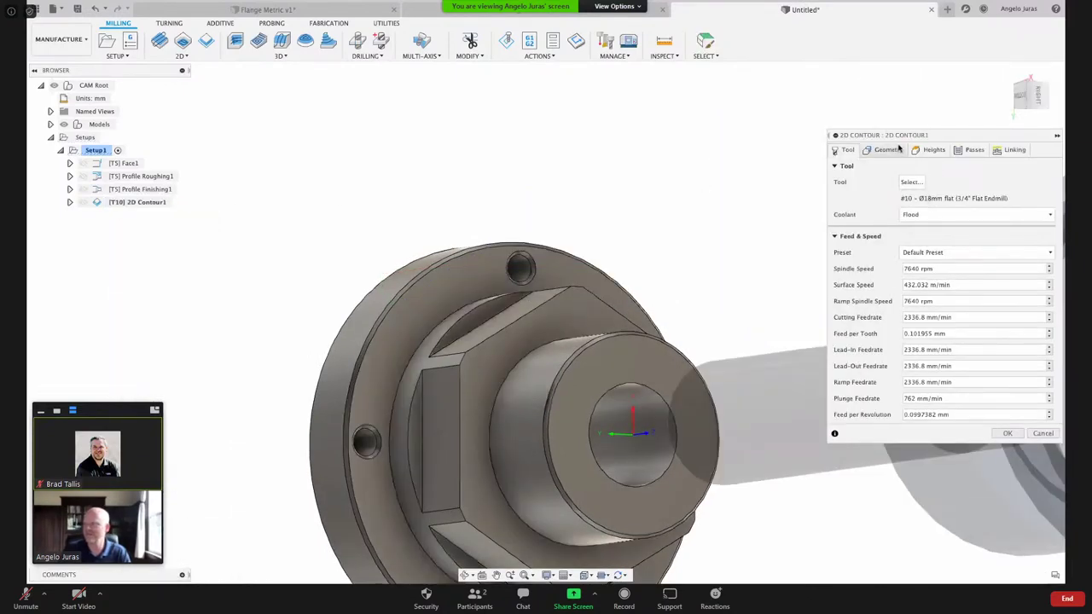
left_click(888, 150)
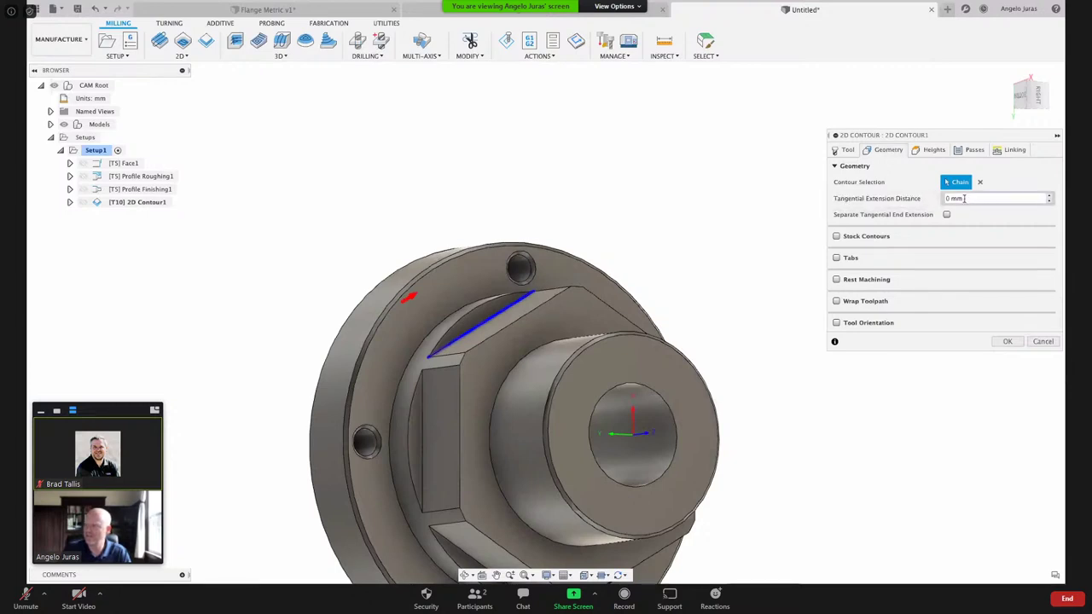
left_click(1000, 199)
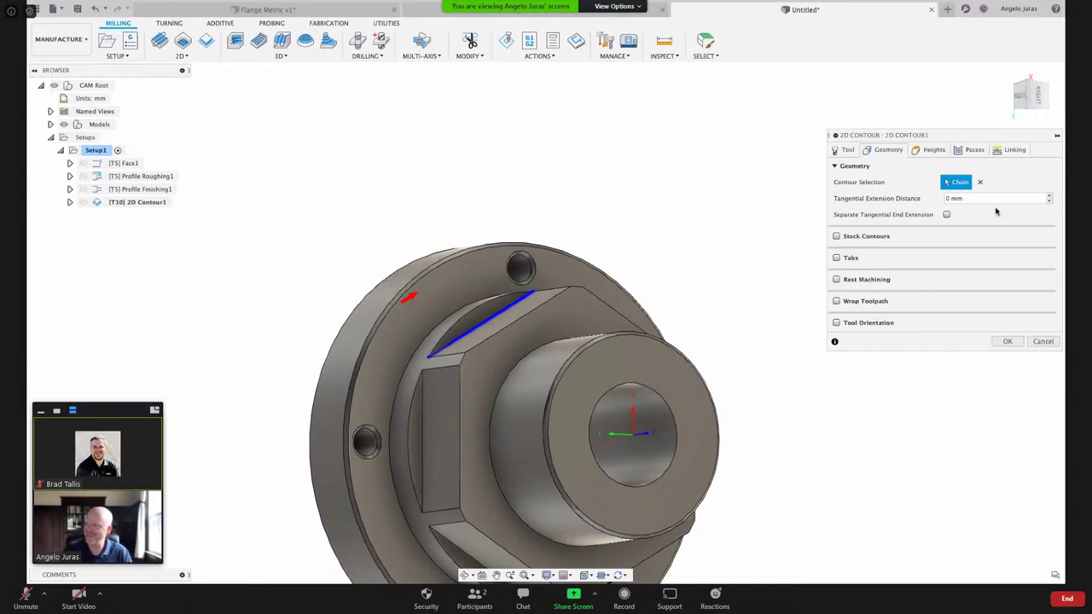
left_click(980, 199)
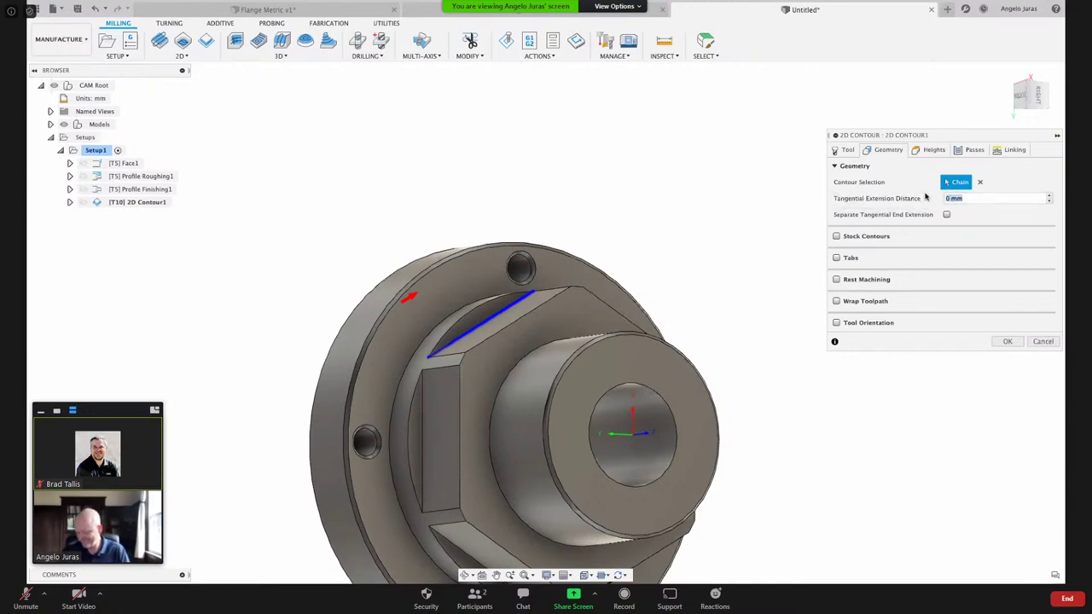
type("10.")
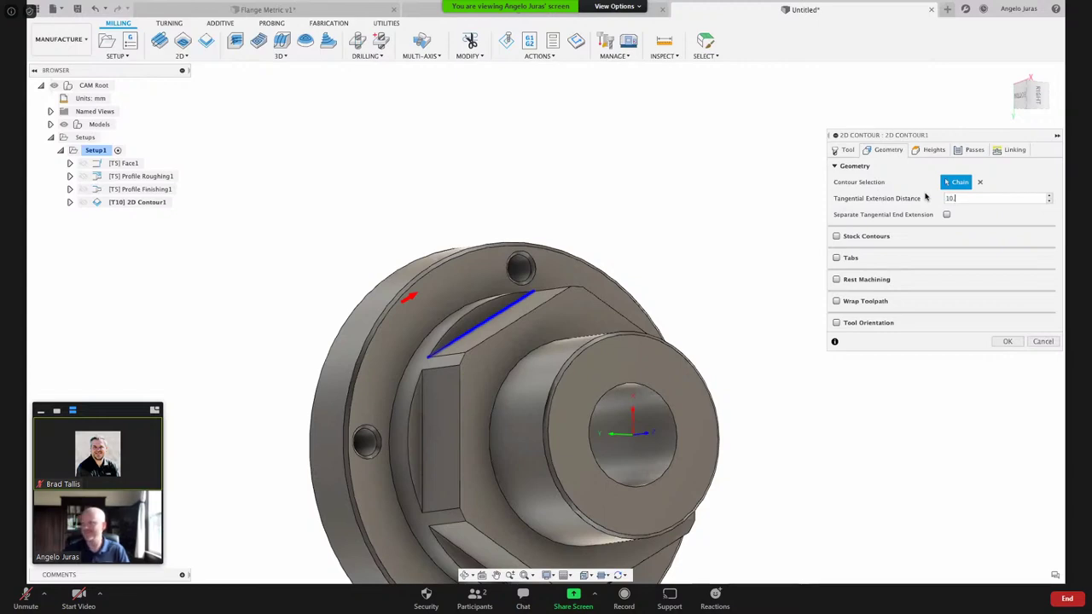
right_click(968, 203)
left_click(992, 250)
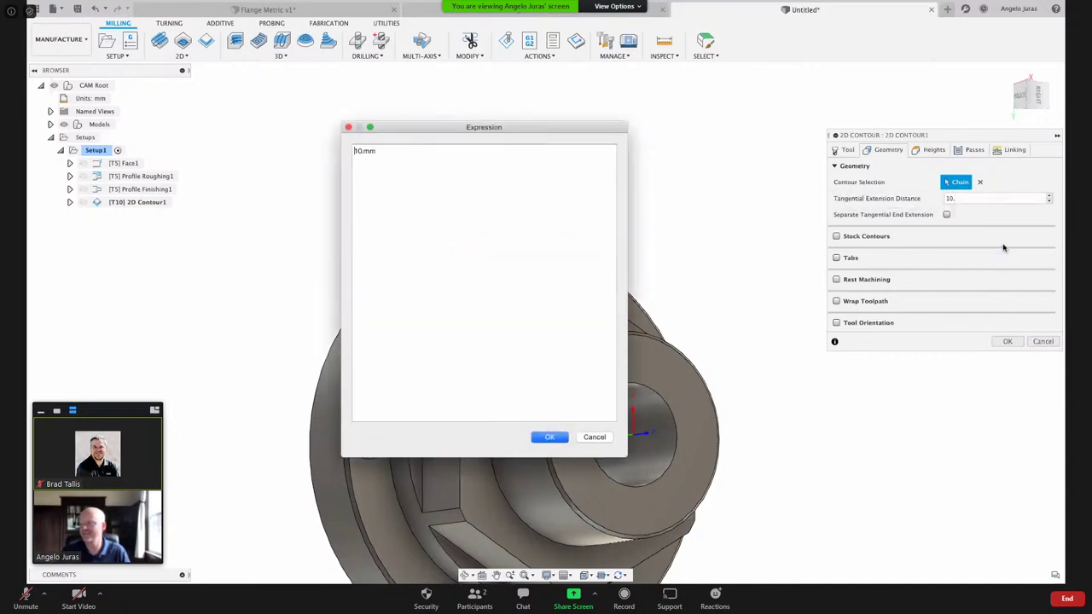
left_click_drag(383, 153, 347, 153)
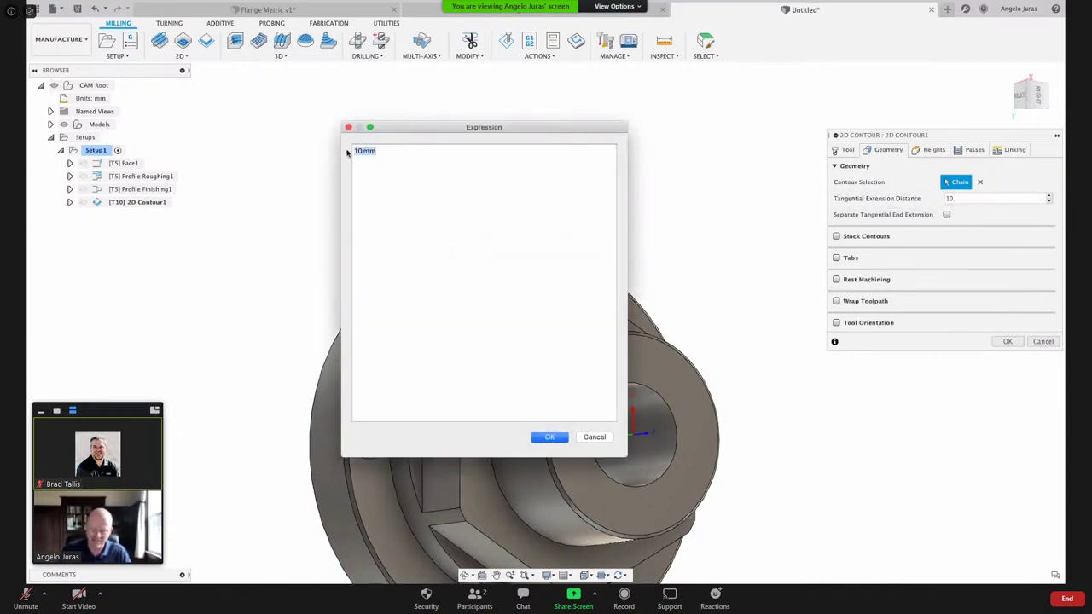
type("tool")
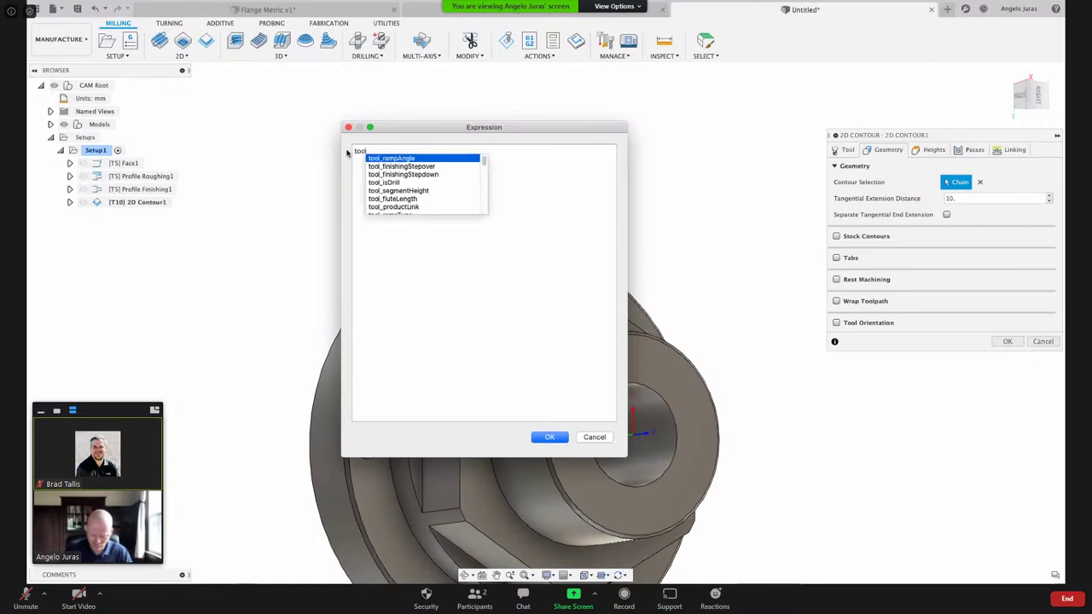
type("_")
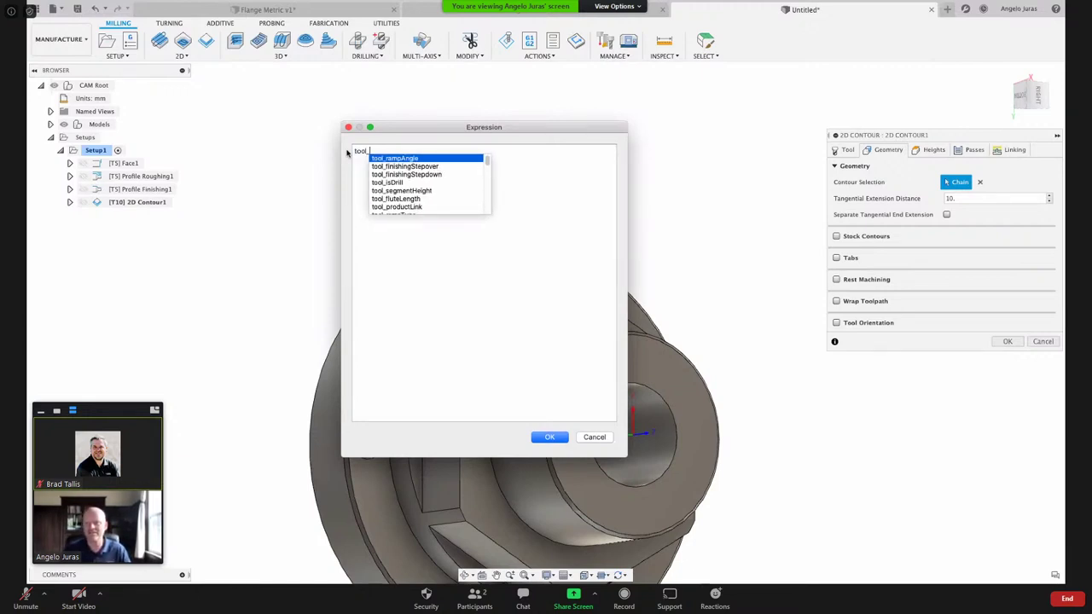
type("dia")
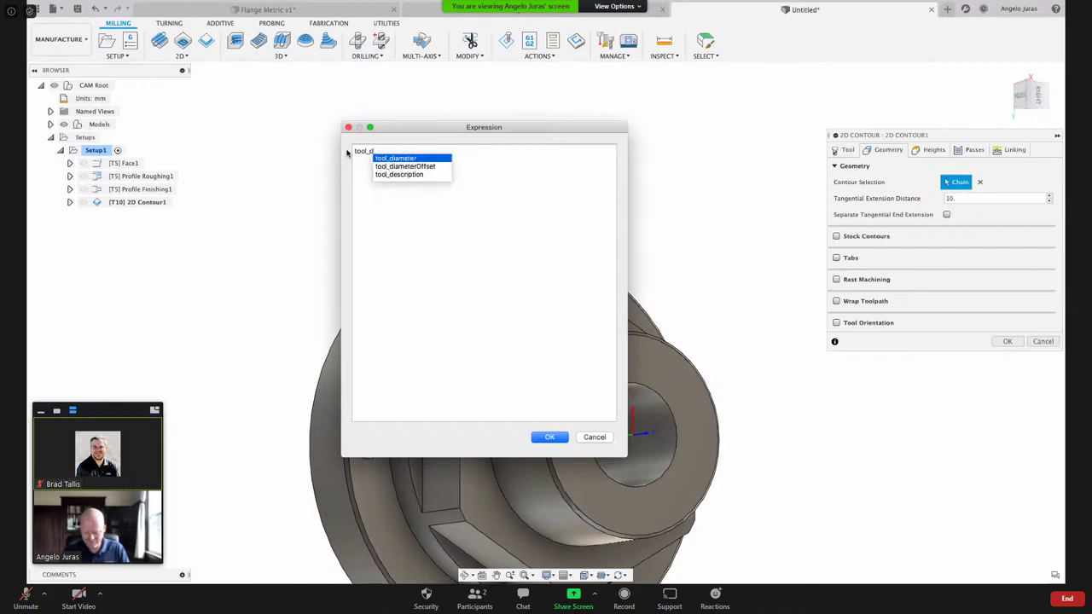
left_click(424, 158)
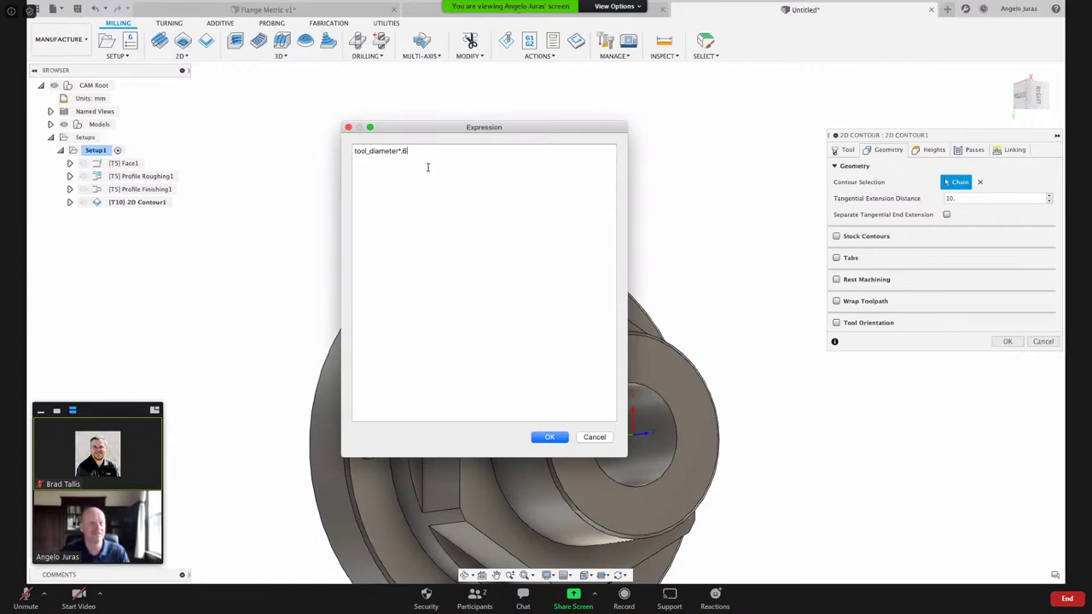
left_click(551, 437)
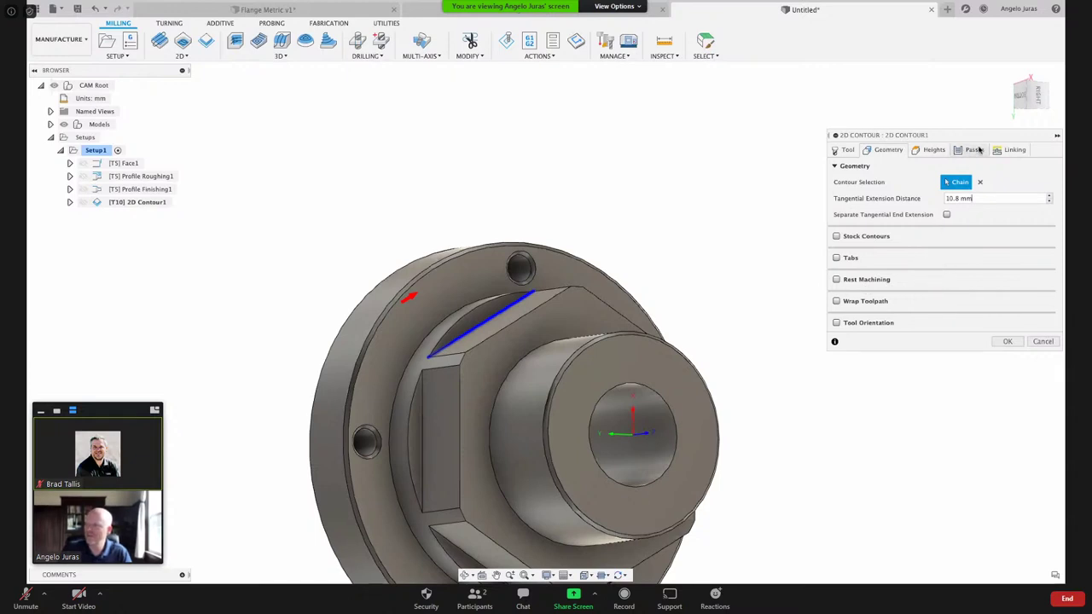
- Set vertical lead-in radius, lead-in sweep angle and horizontal lead-in radius to 0, then regenerate
left_click(1013, 151)
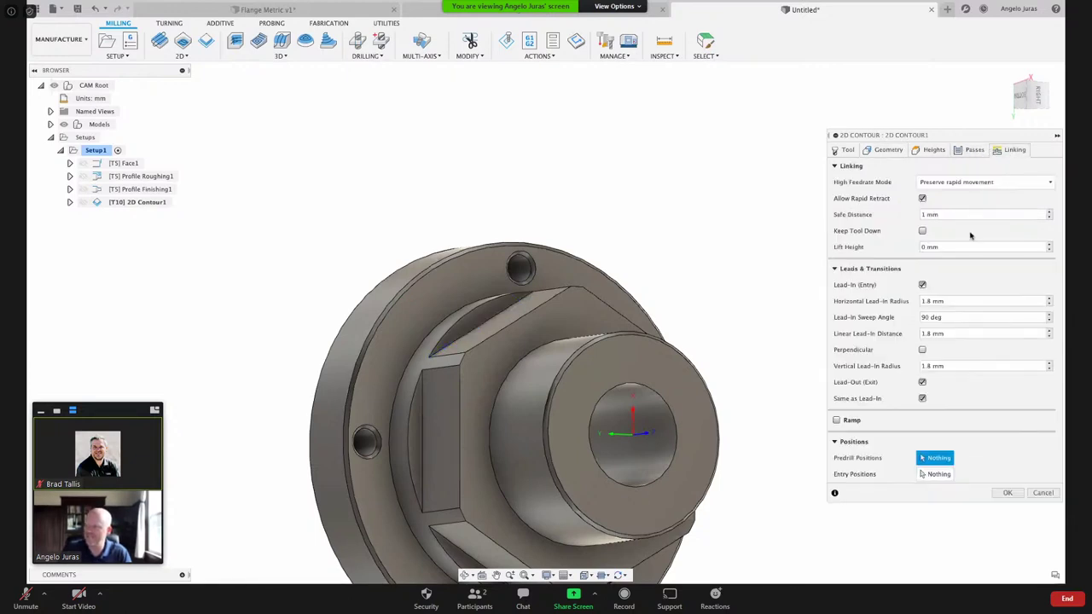
mouse_move(960, 361)
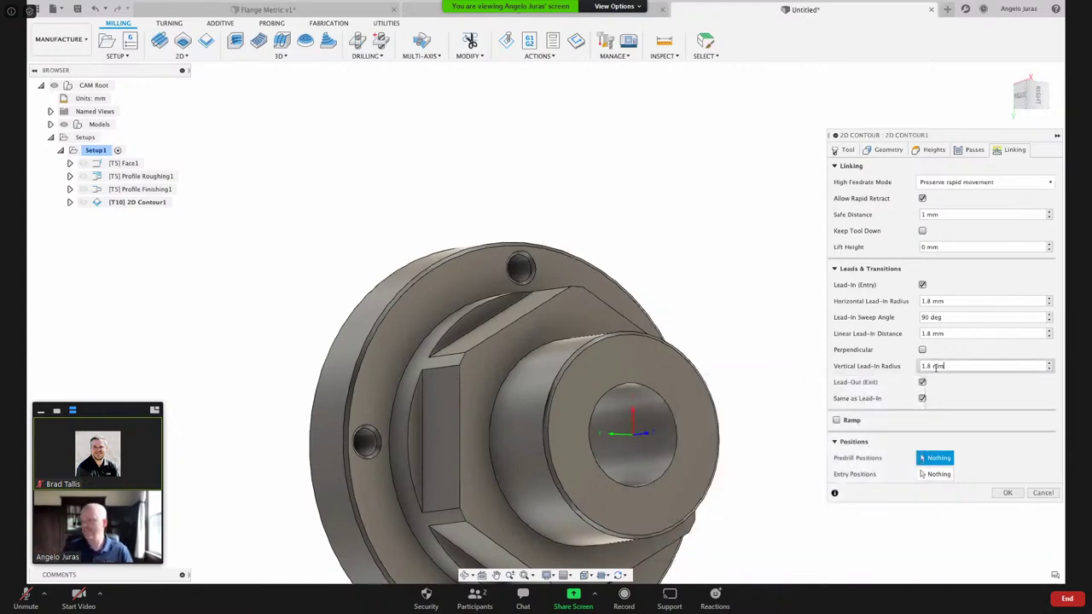
left_click(960, 365)
type("0")
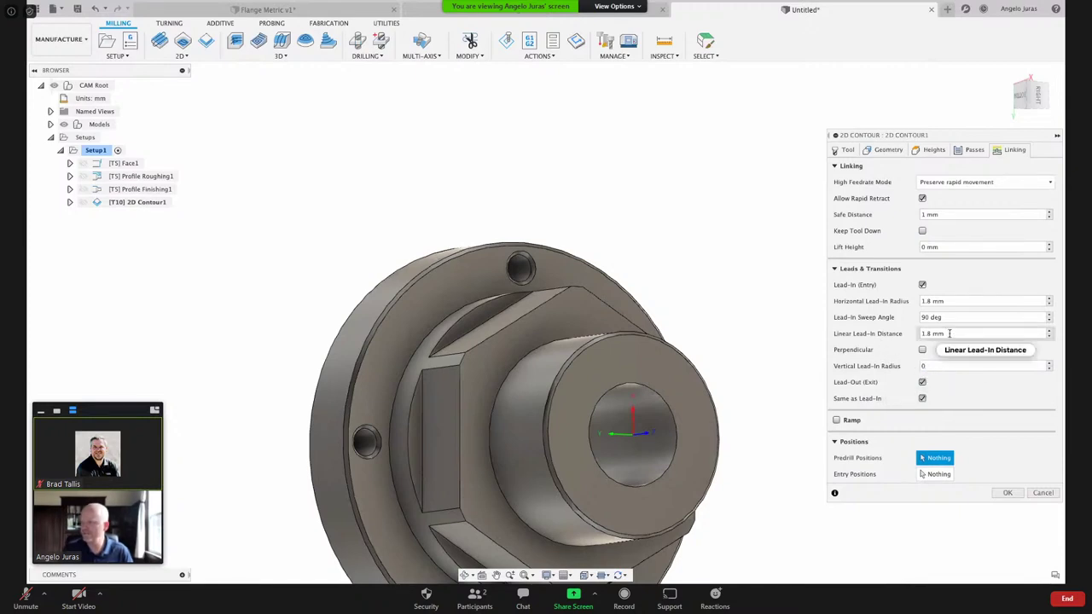
mouse_move(949, 333)
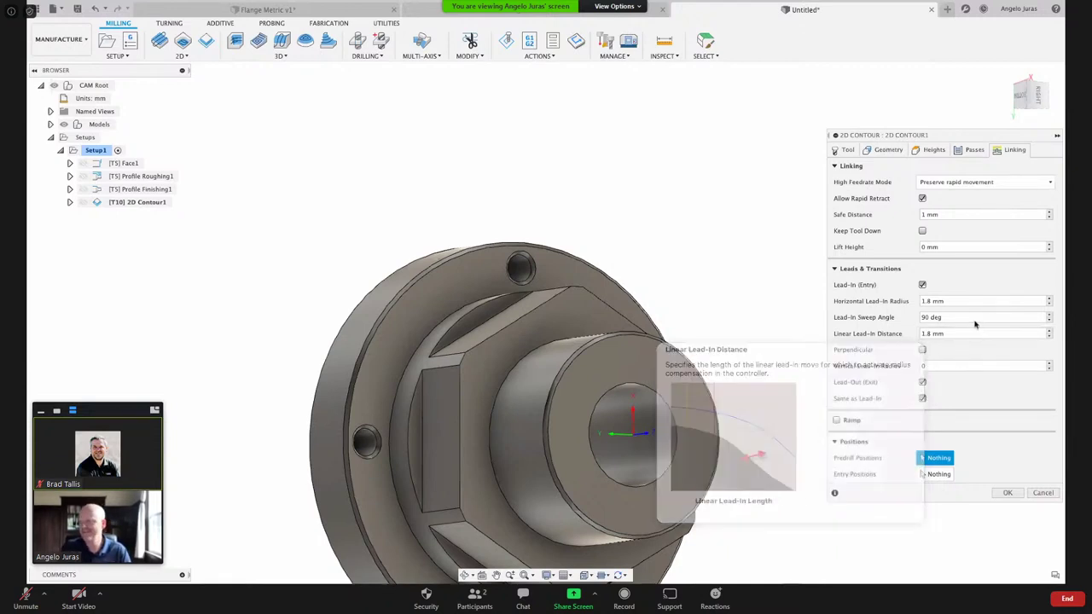
left_click(955, 319)
type("0")
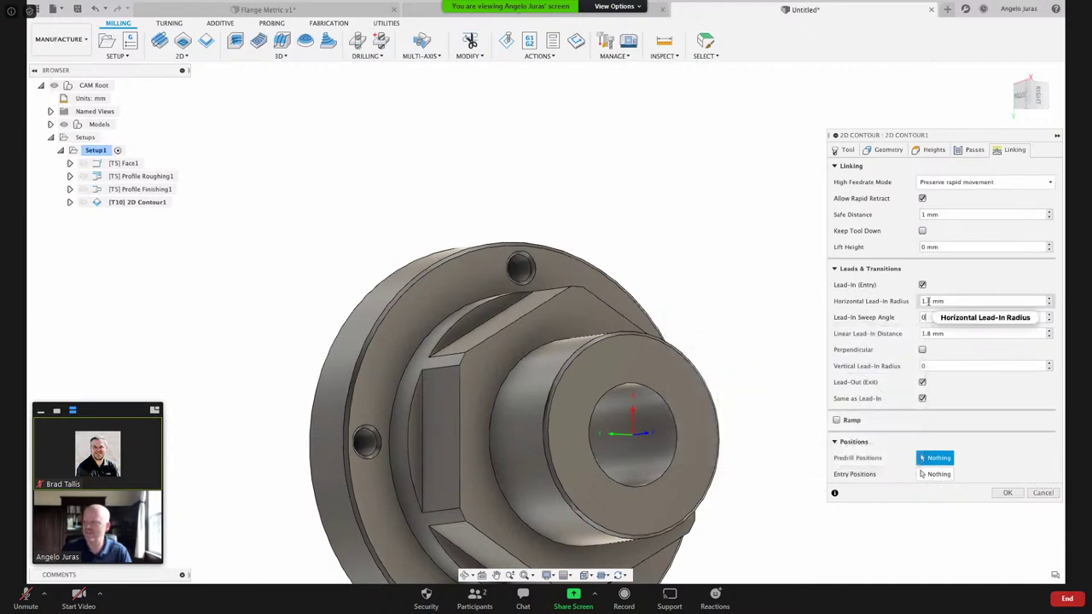
left_click(928, 301)
type("0")
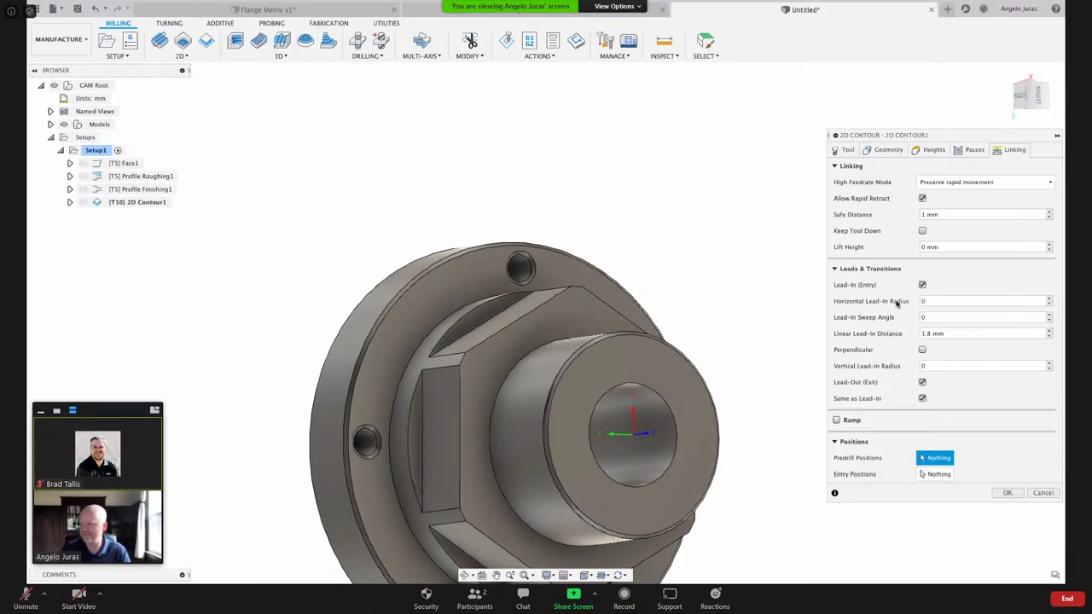
left_click(1007, 493)
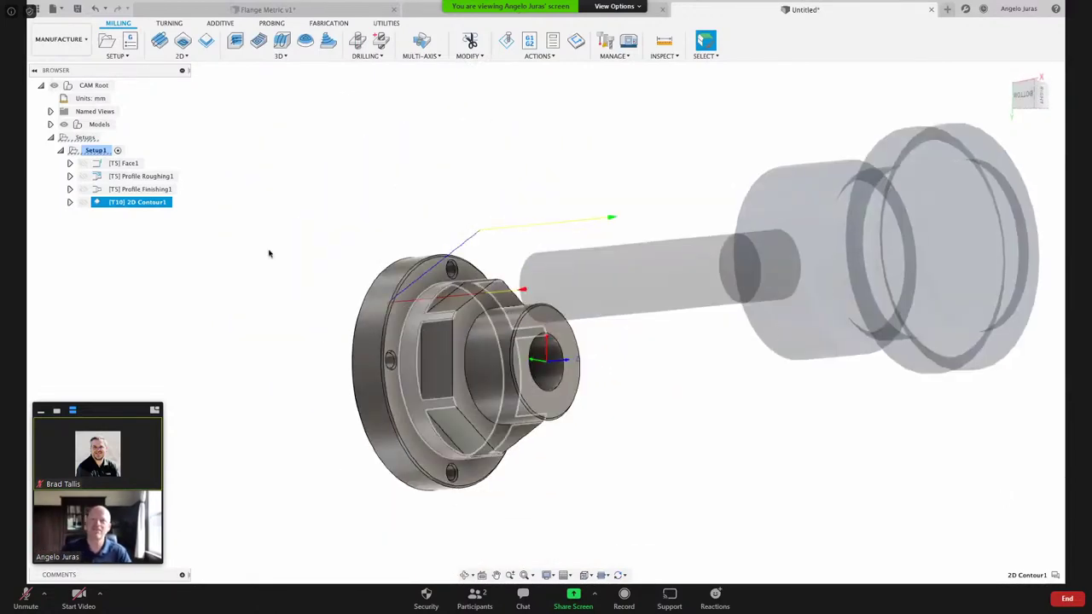
- Simulate Setup1 and play it to watch 2D Contour1 cut the hex flat
left_click(94, 151)
right_click(94, 151)
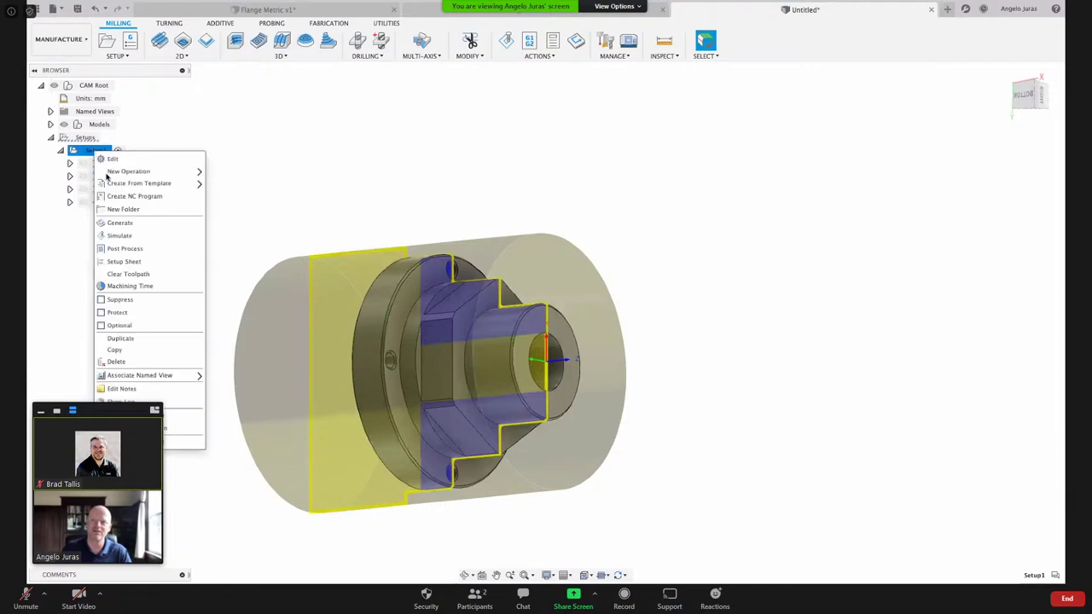
left_click(125, 238)
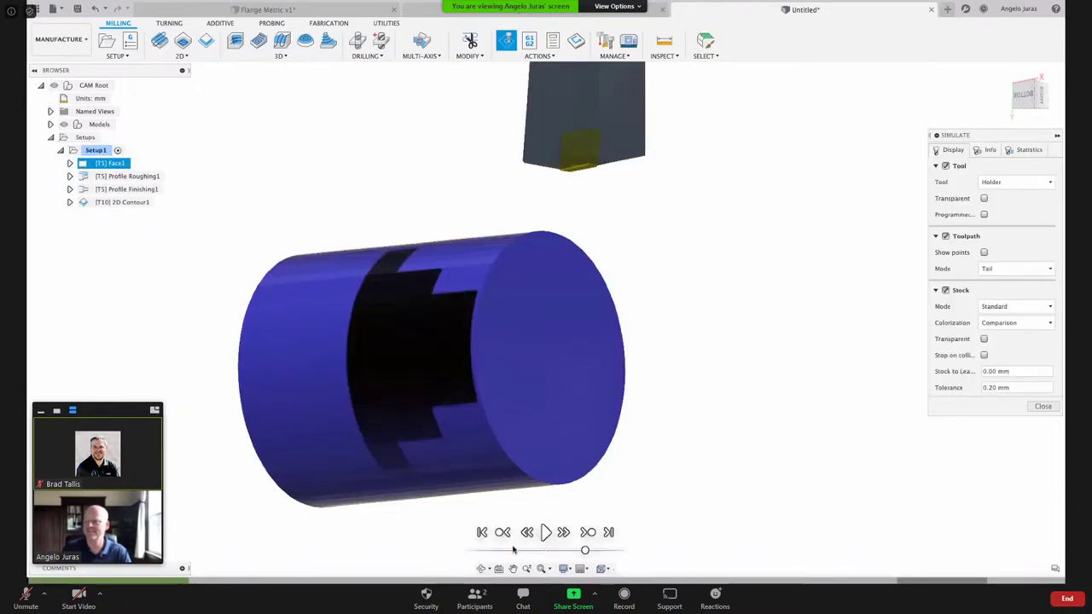
left_click(544, 532)
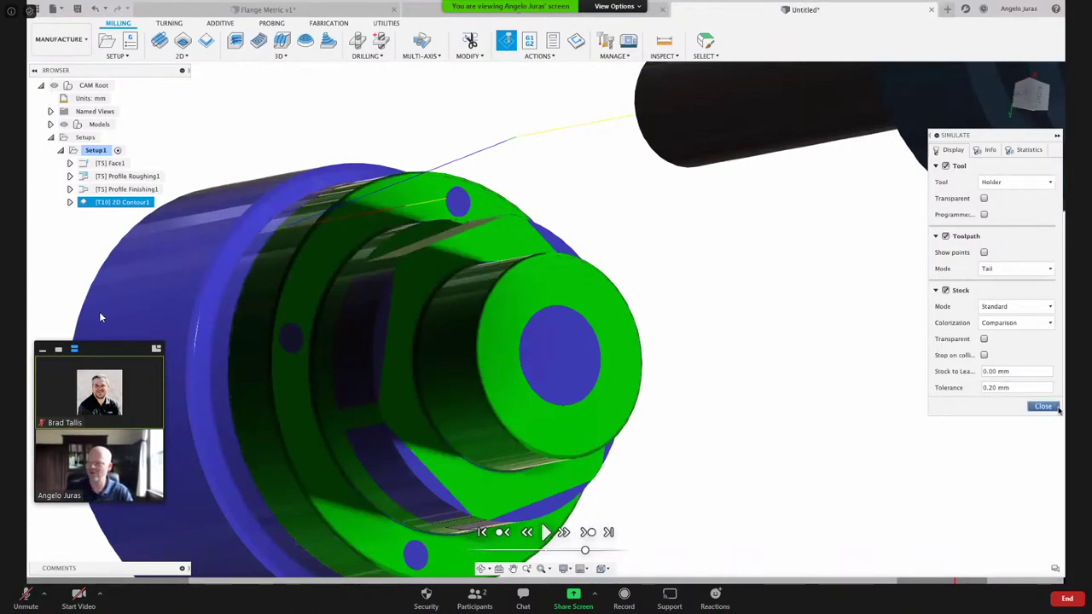
- Close the simulation and bring up the context menu for 2D Contour1
left_click(1042, 406)
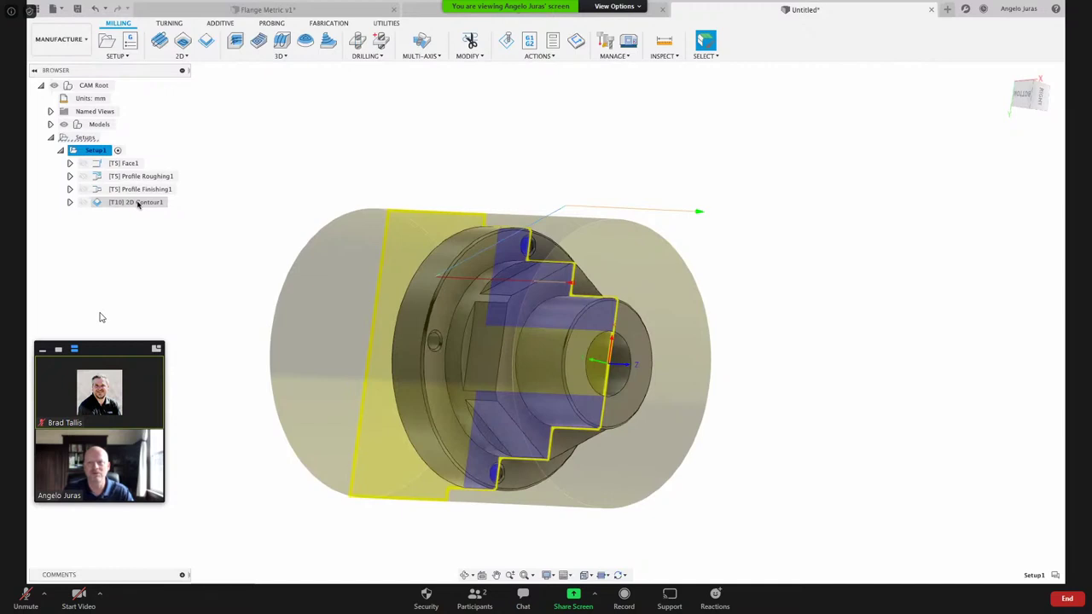
right_click(137, 204)
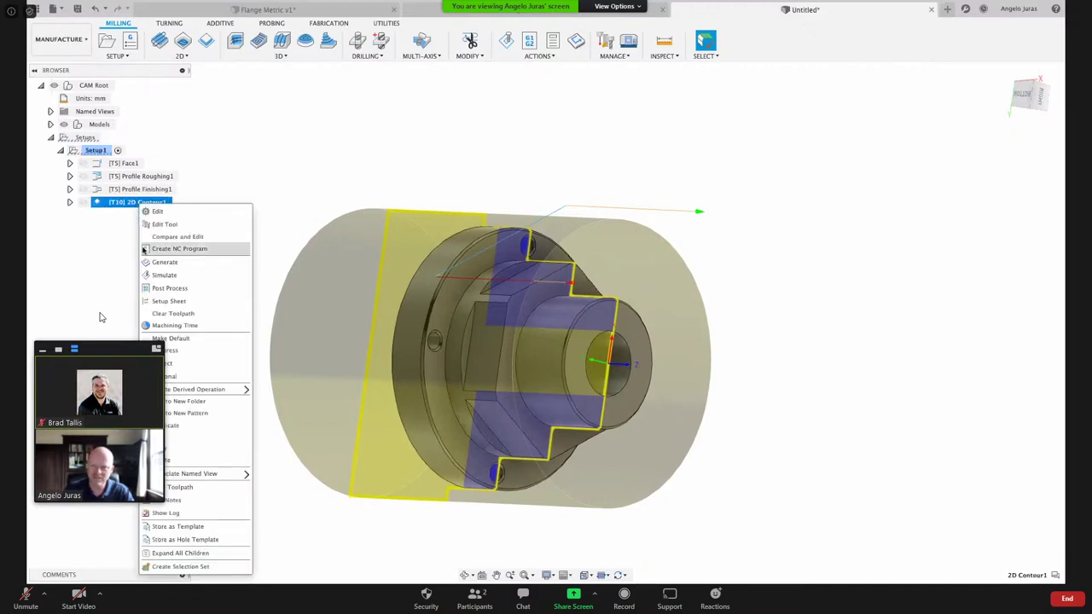
mouse_move(196, 389)
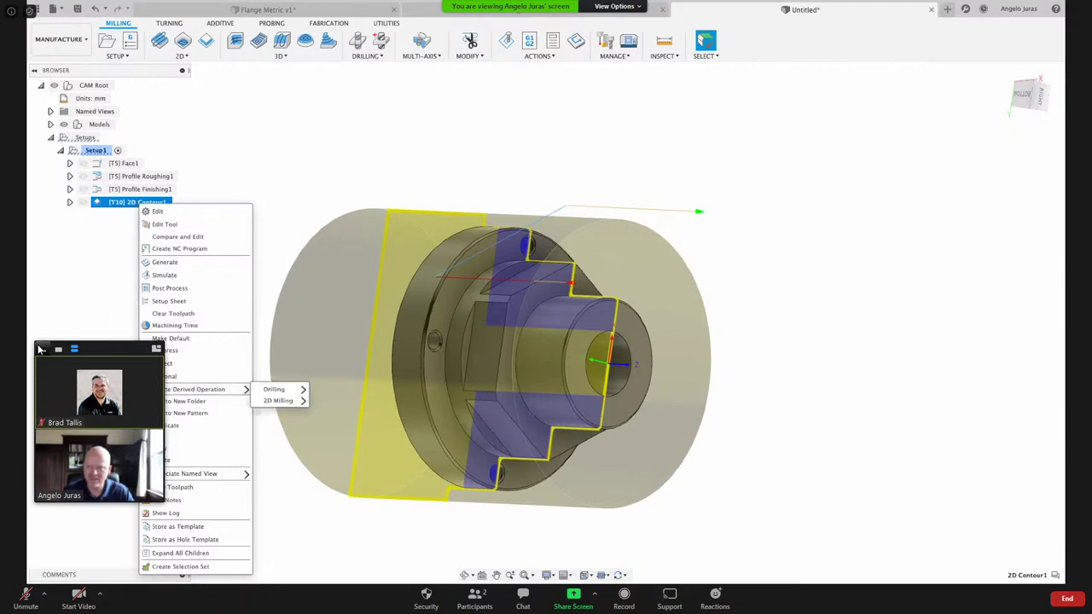
left_click_drag(119, 354, 1001, 413)
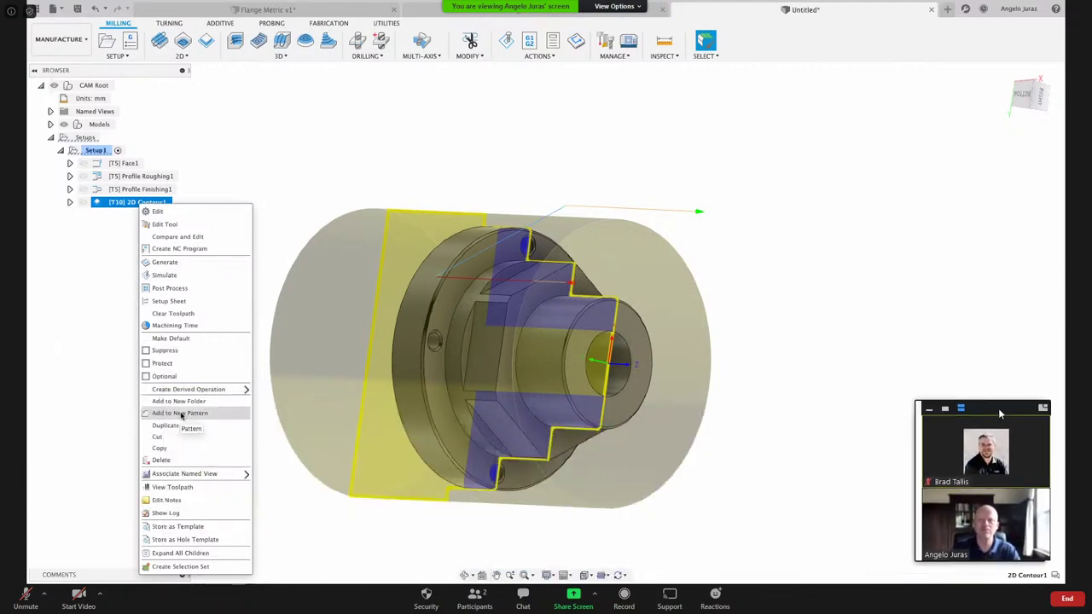
- Pattern 2D Contour1 circularly about the bore face axis with 6 copies over 360 deg
left_click(181, 415)
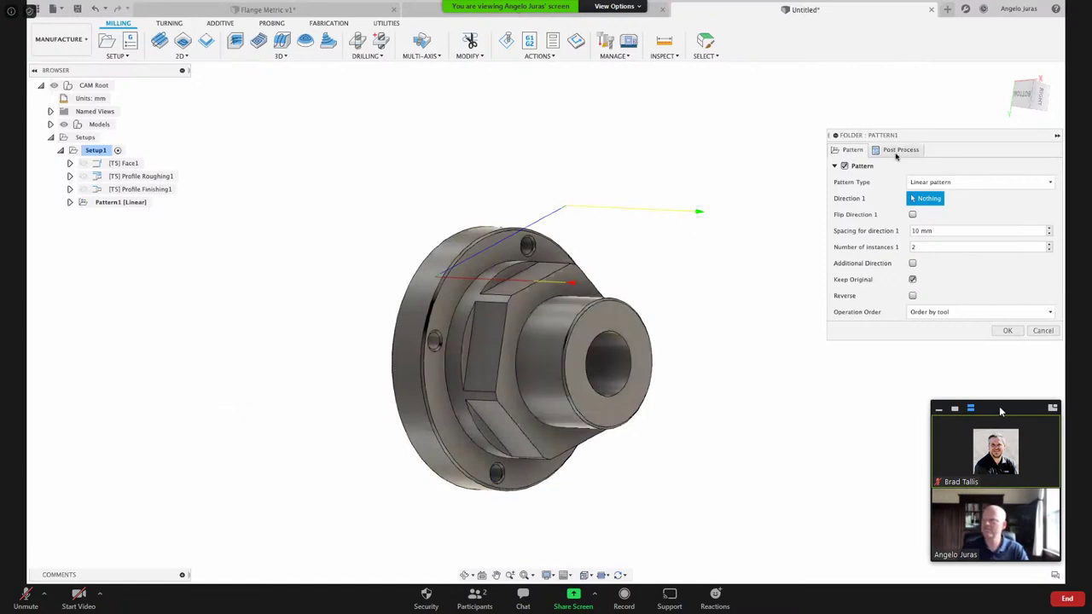
left_click_drag(1000, 411, 108, 414)
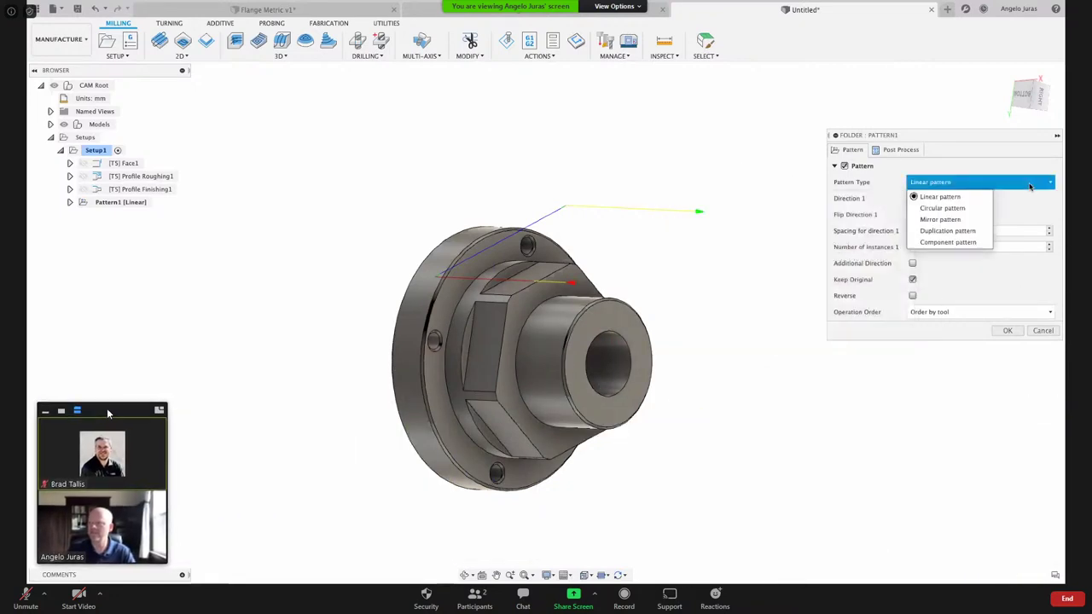
left_click(947, 209)
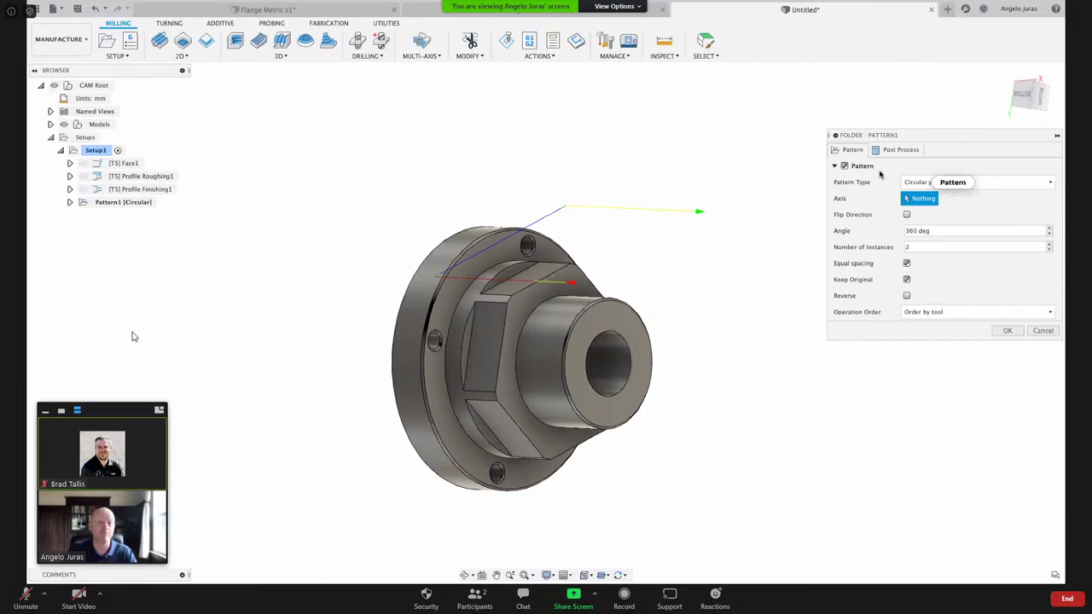
left_click(625, 360)
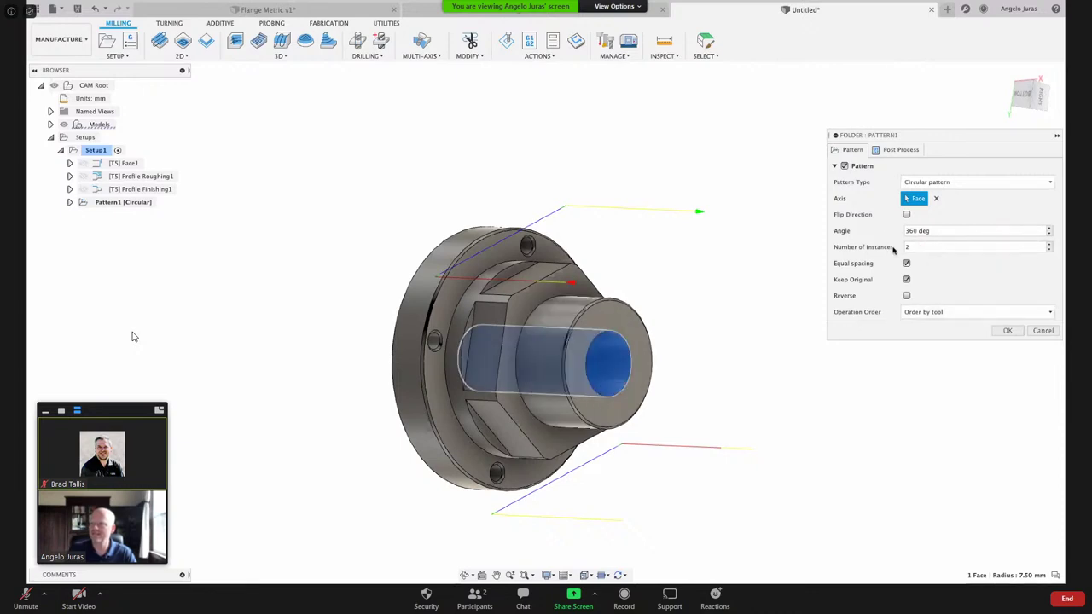
left_click(1049, 244)
left_click(1050, 243)
left_click(1050, 244)
left_click(1050, 244)
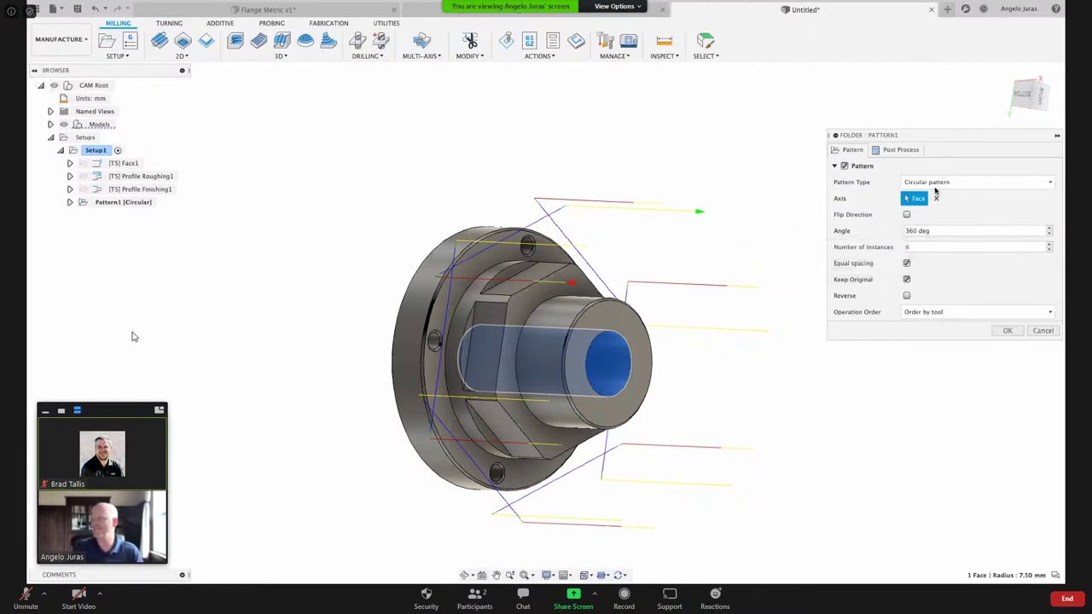
left_click(1006, 331)
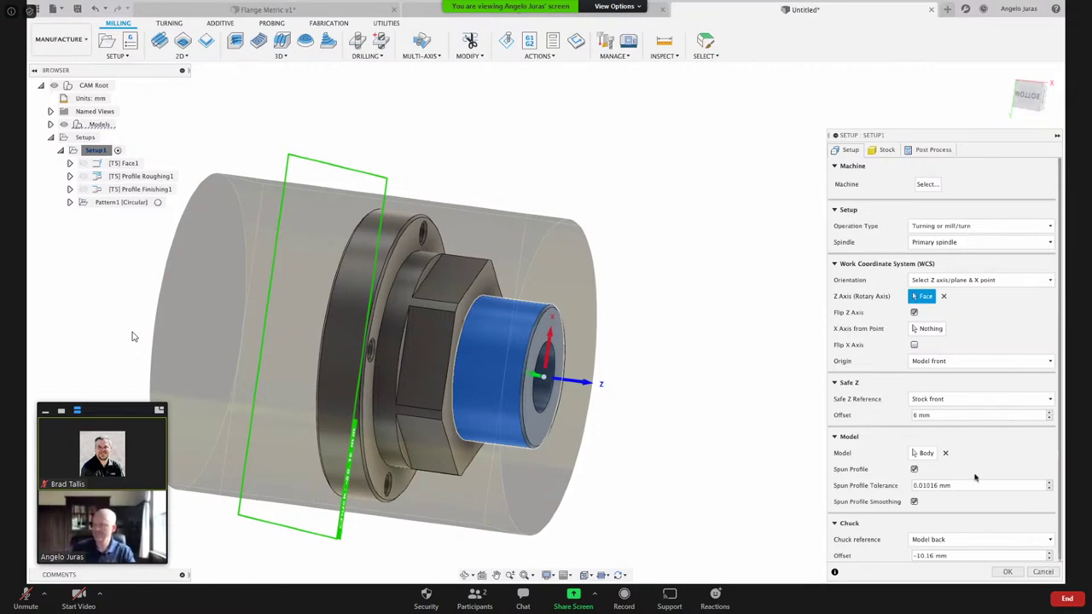
- Accept Setup1 with its face rotary axis and origin at the model front
left_click(1008, 572)
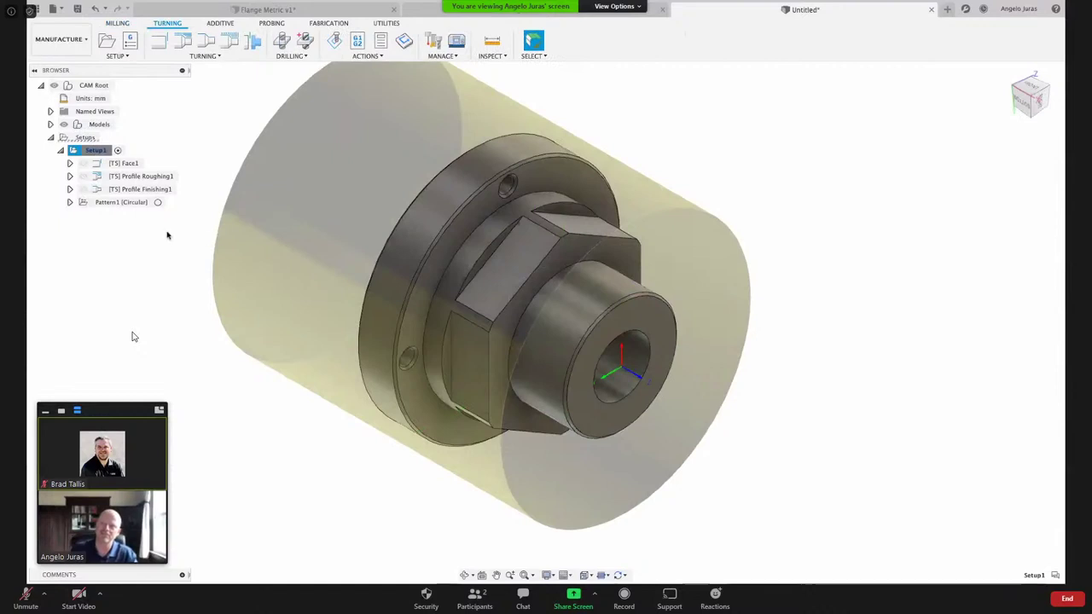
- Simulate all of Setup1 and play it to check the patterned contours
right_click(94, 151)
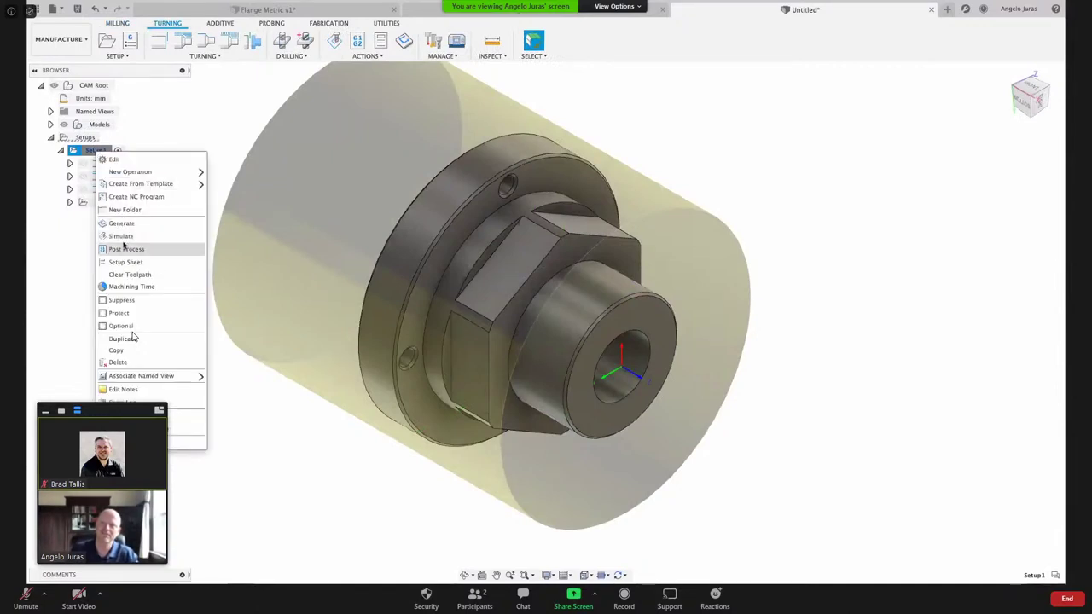
left_click(158, 234)
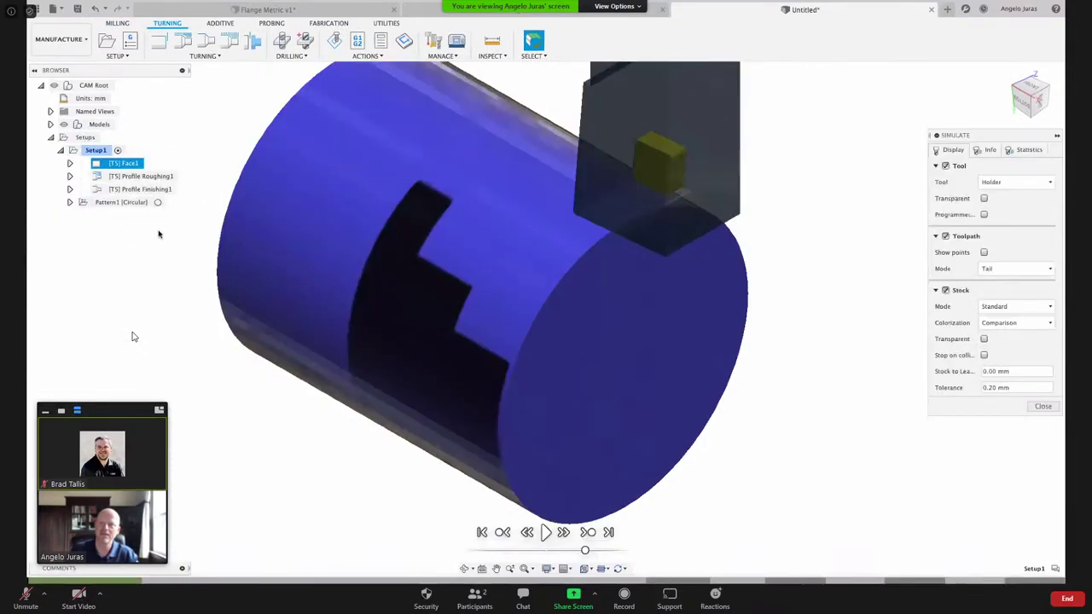
left_click(545, 532)
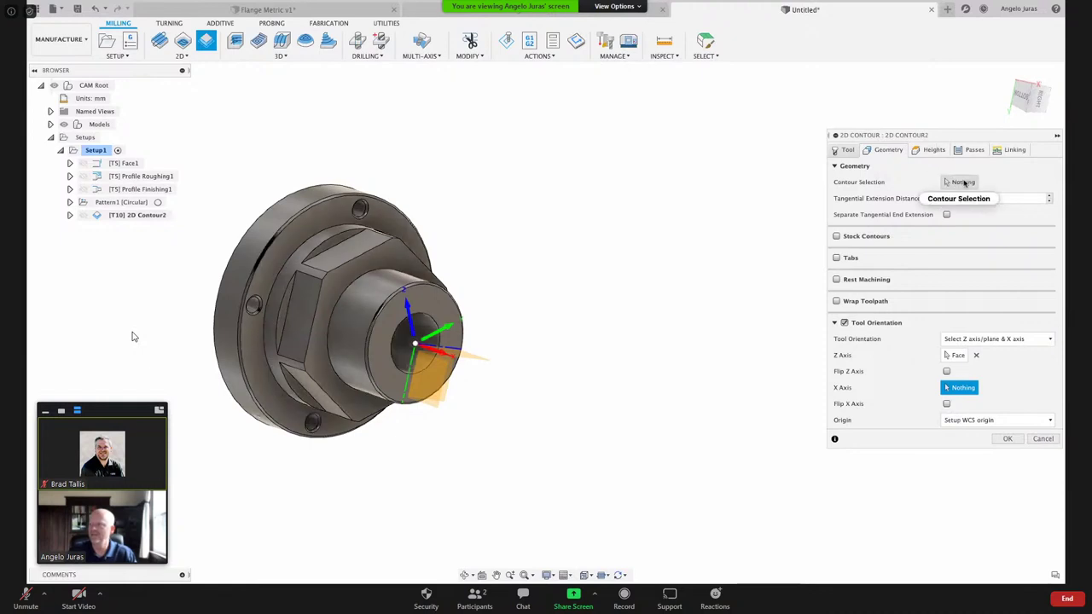
- Pick a hex edge as 2D Contour2's contour and generate its toolpath
left_click(966, 182)
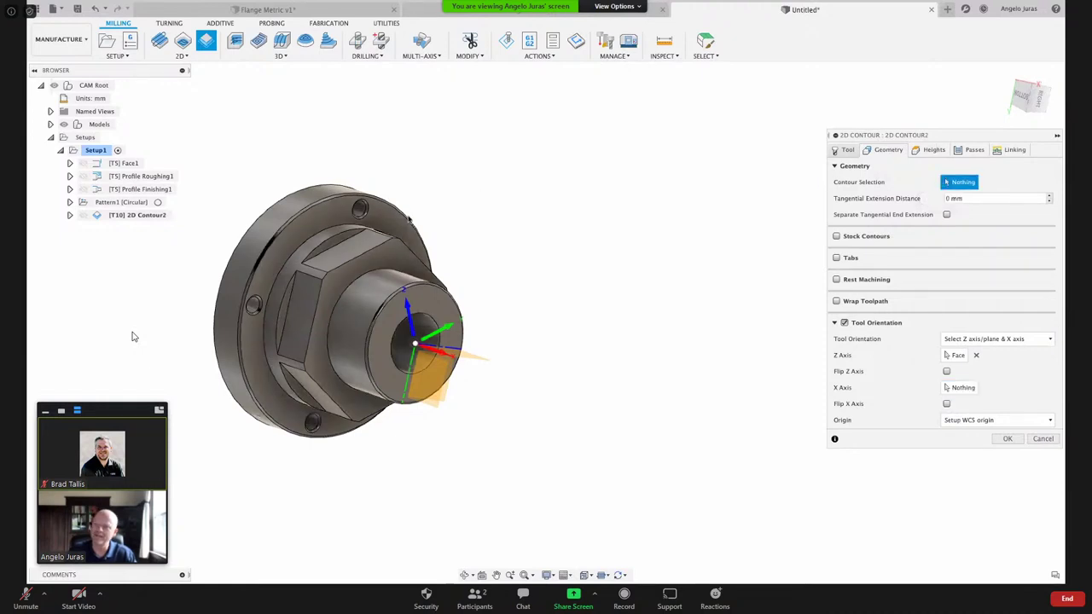
left_click(358, 239)
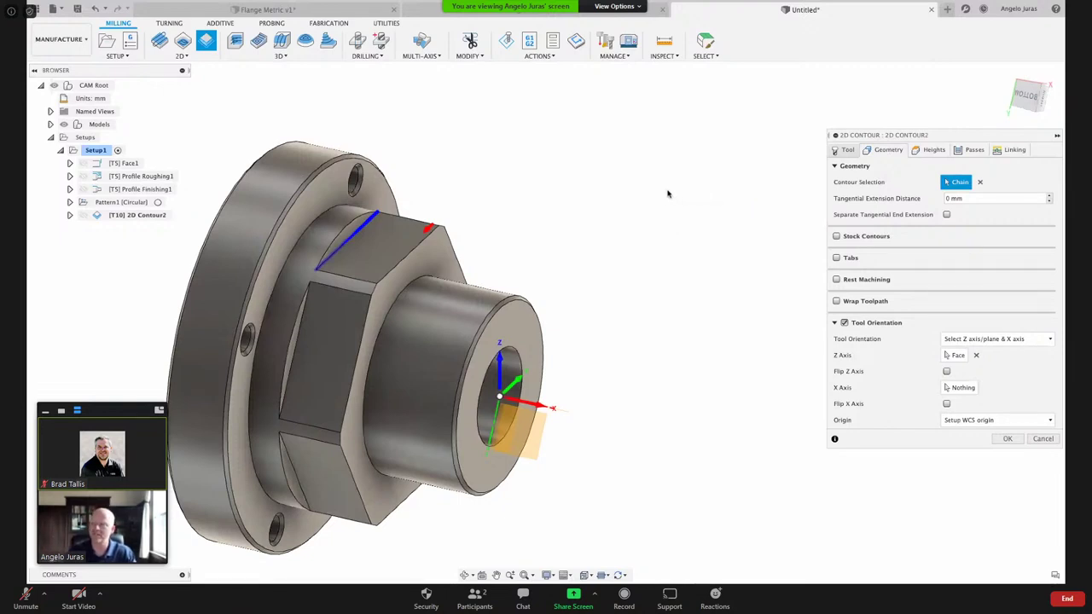
left_click(1006, 440)
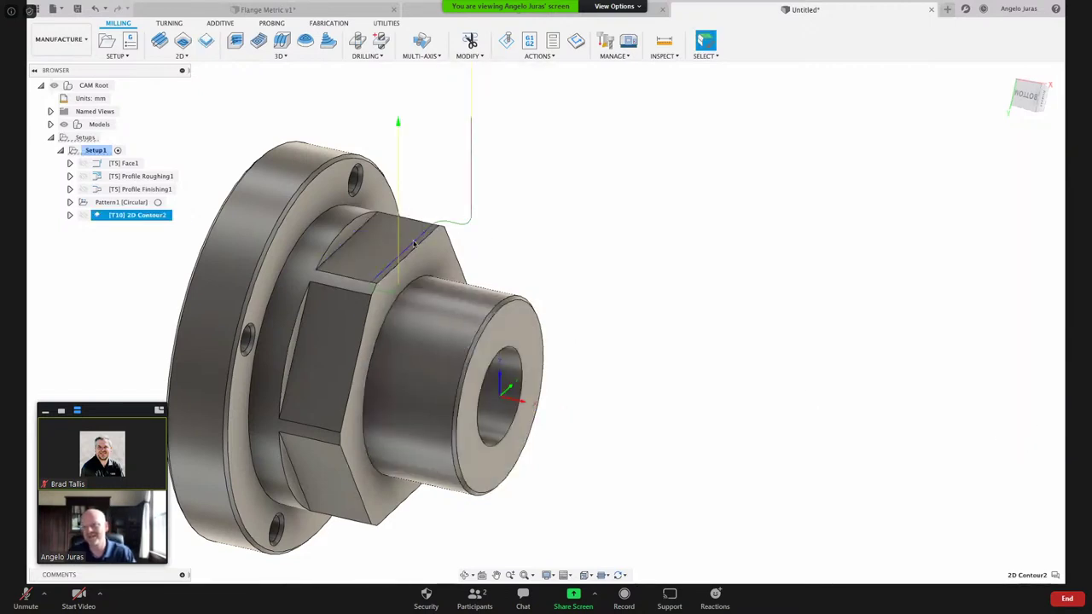
- Delete 2D Contour2 and expand Pattern1 to reach 2D Contour1
right_click(118, 217)
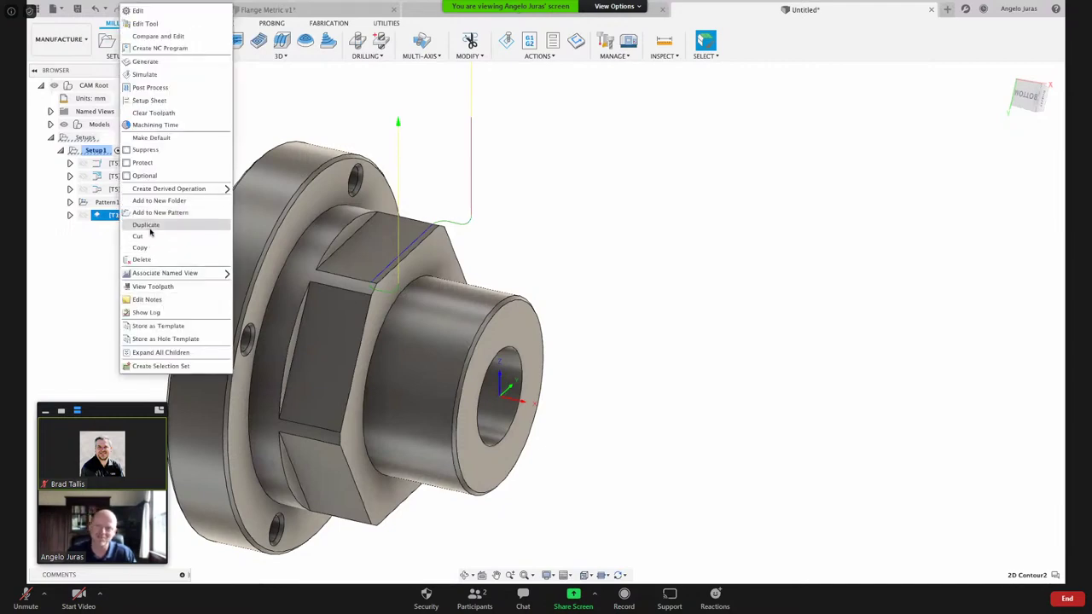
left_click(154, 260)
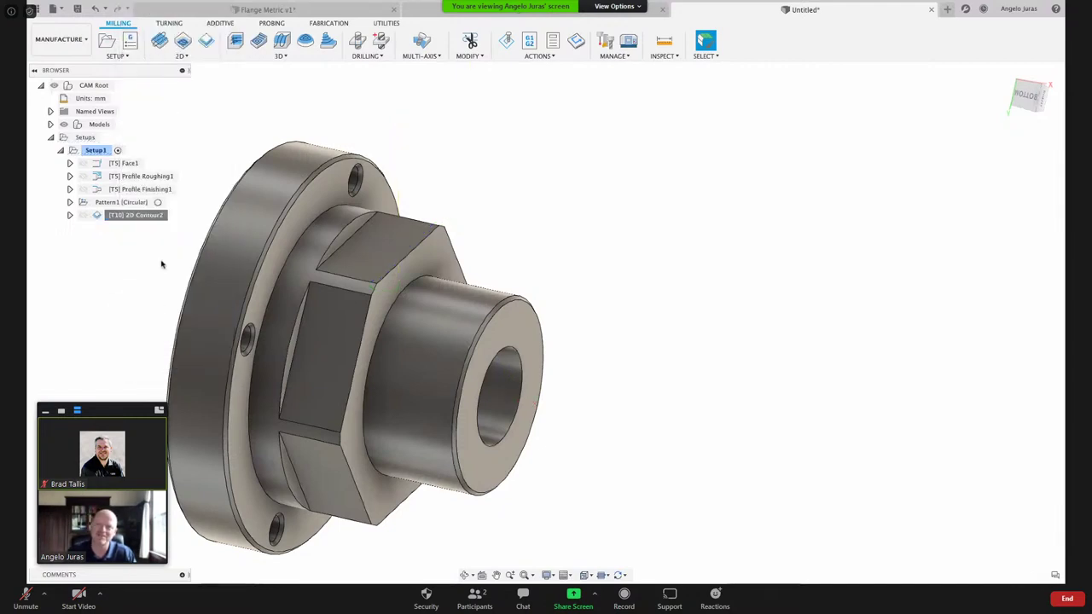
left_click(70, 202)
left_click(128, 217)
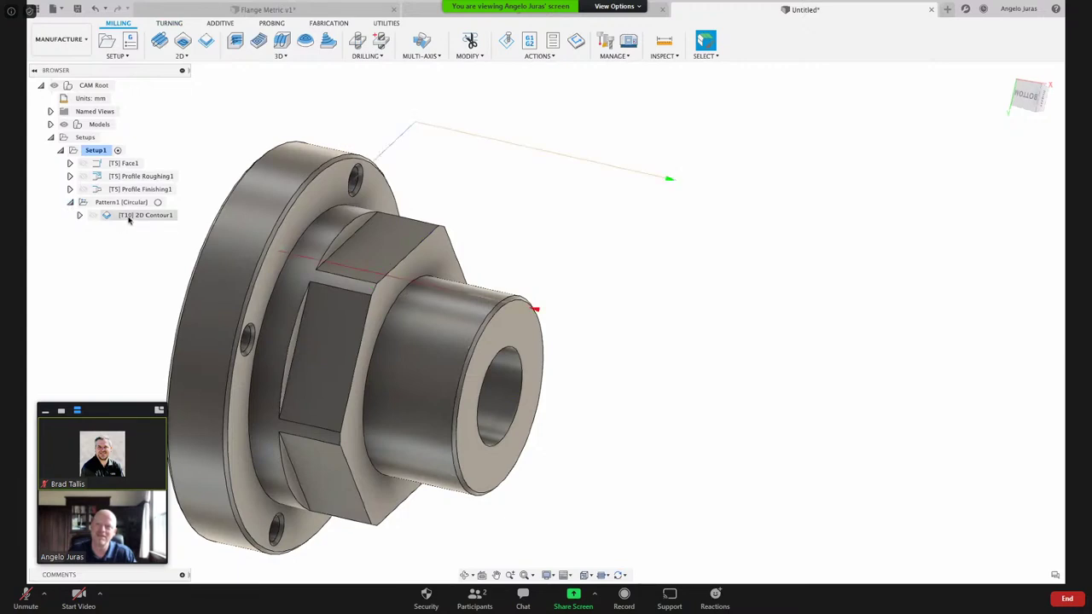
right_click(128, 217)
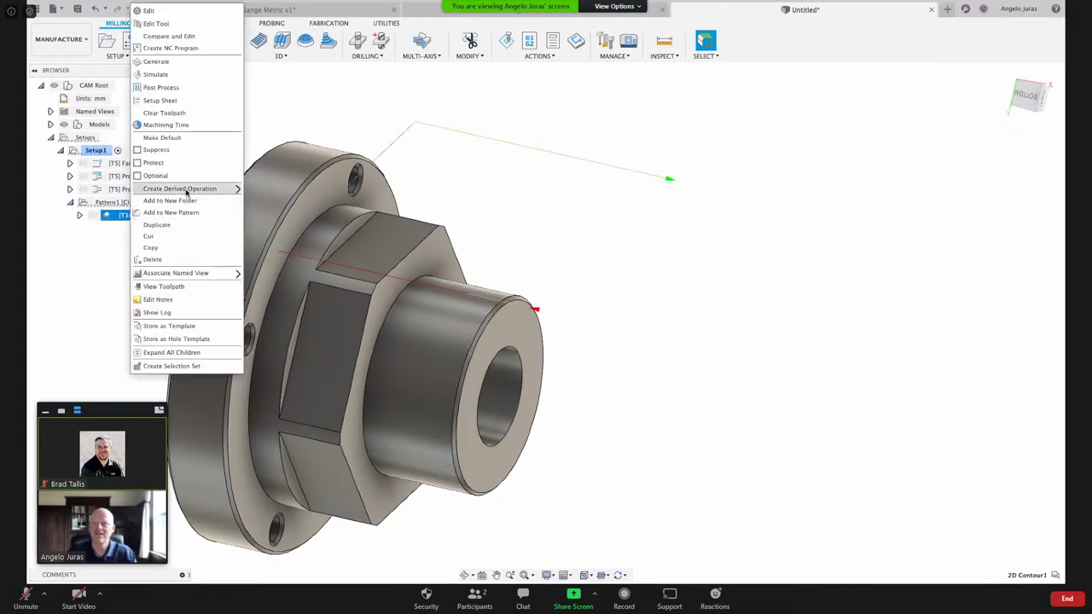
mouse_move(194, 190)
mouse_move(267, 199)
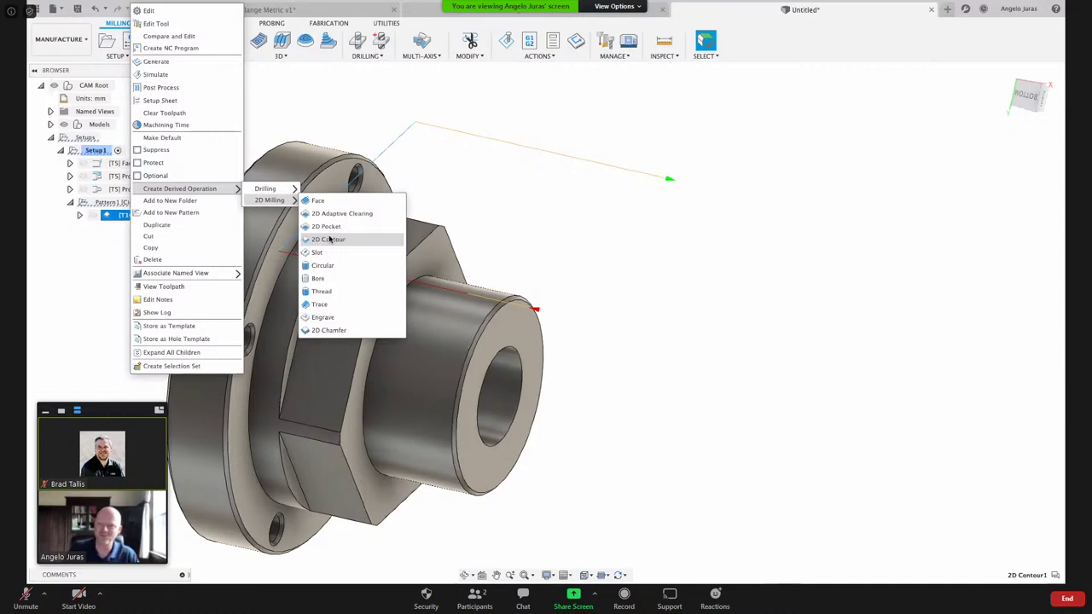
left_click(546, 195)
- Duplicate 2D Contour1 and rename the original to '2D Contour axial'
right_click(132, 218)
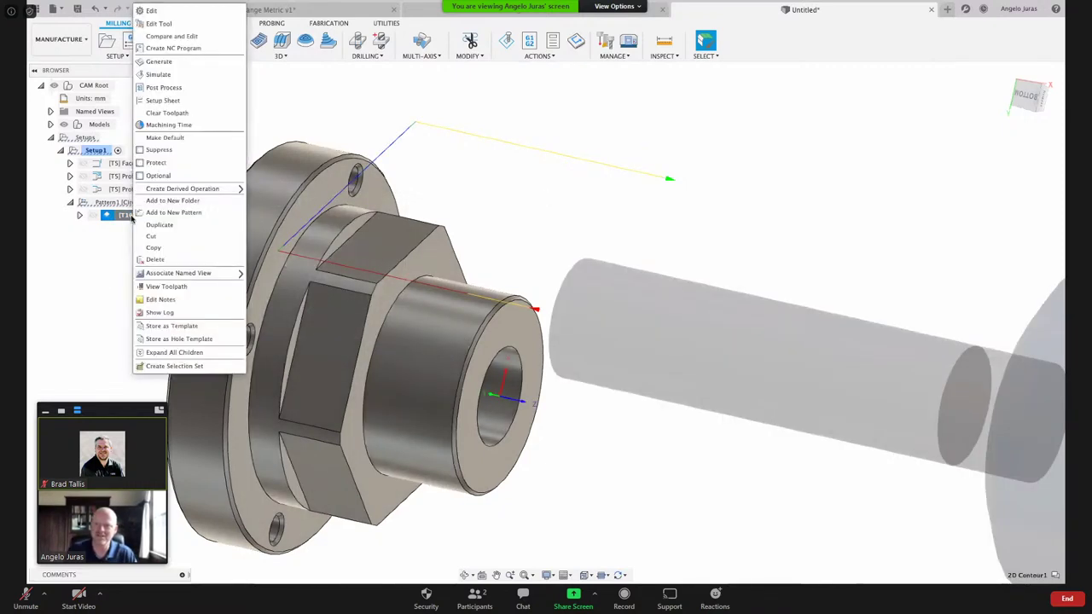
left_click(160, 226)
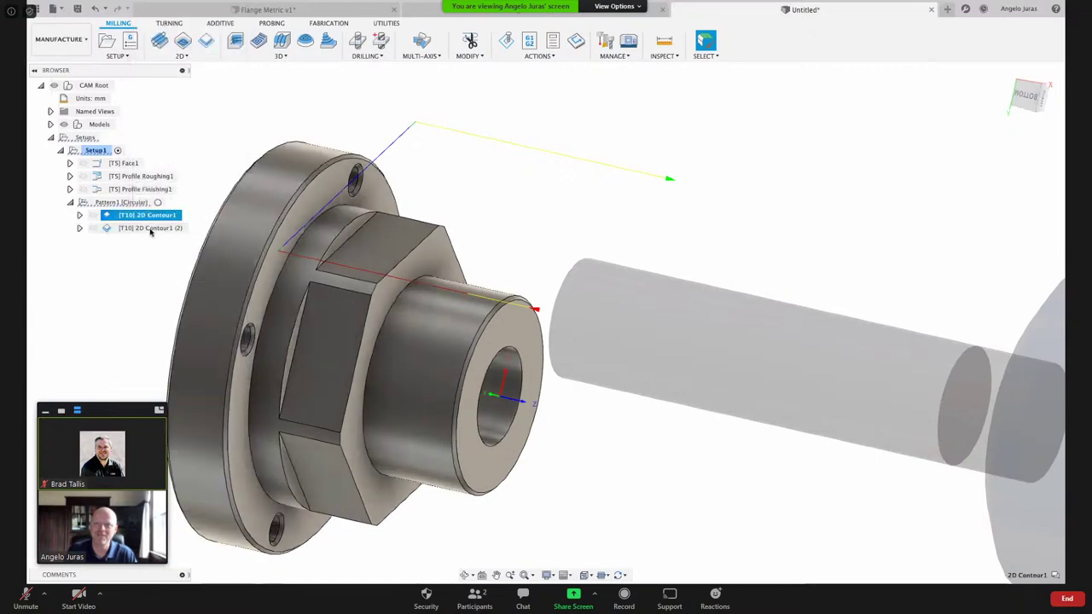
left_click(152, 217)
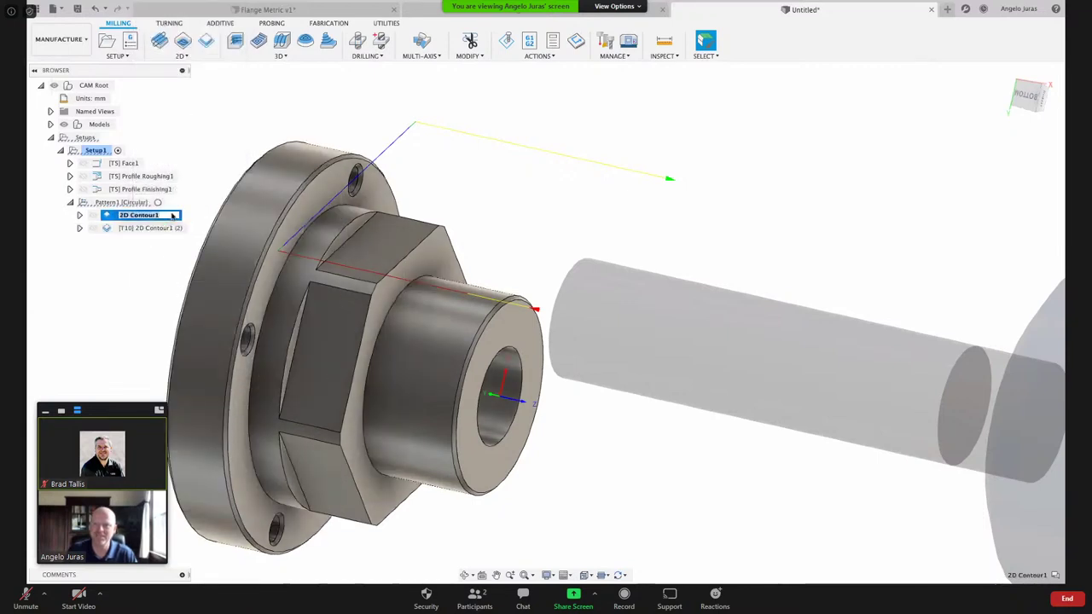
left_click(171, 216)
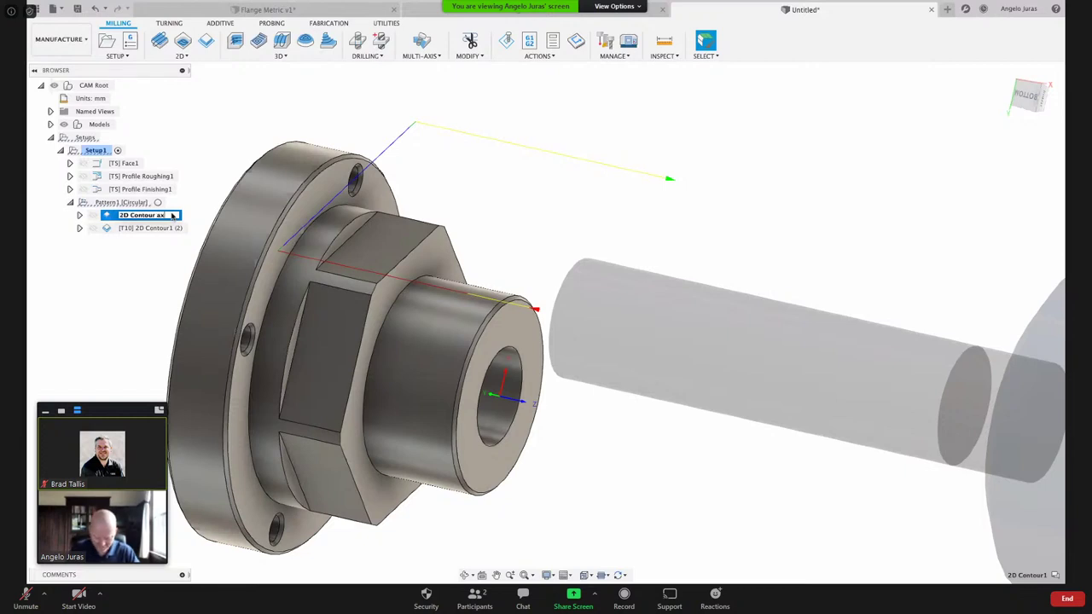
key("Return")
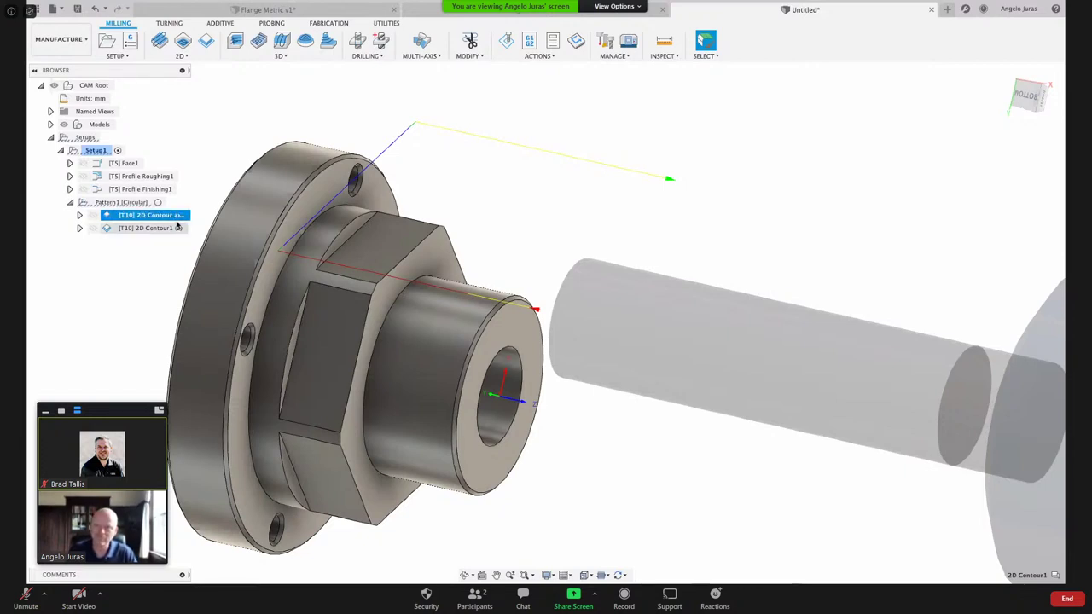
- Rename the duplicated operation to '2D Contour1 radial'
left_click_drag(186, 72, 256, 71)
left_click(173, 228)
left_click(173, 228)
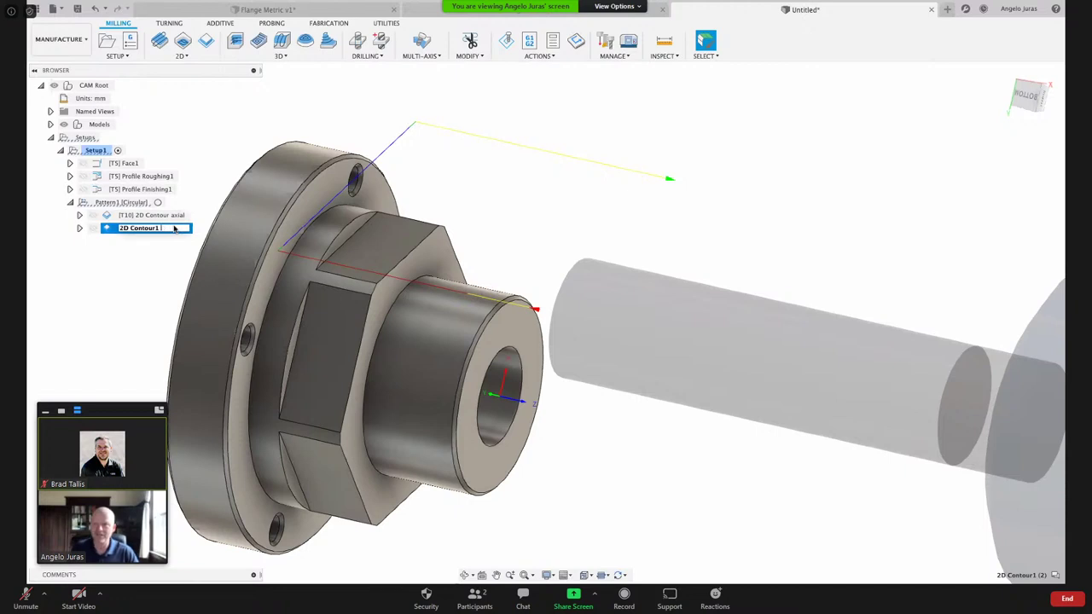
type("radi")
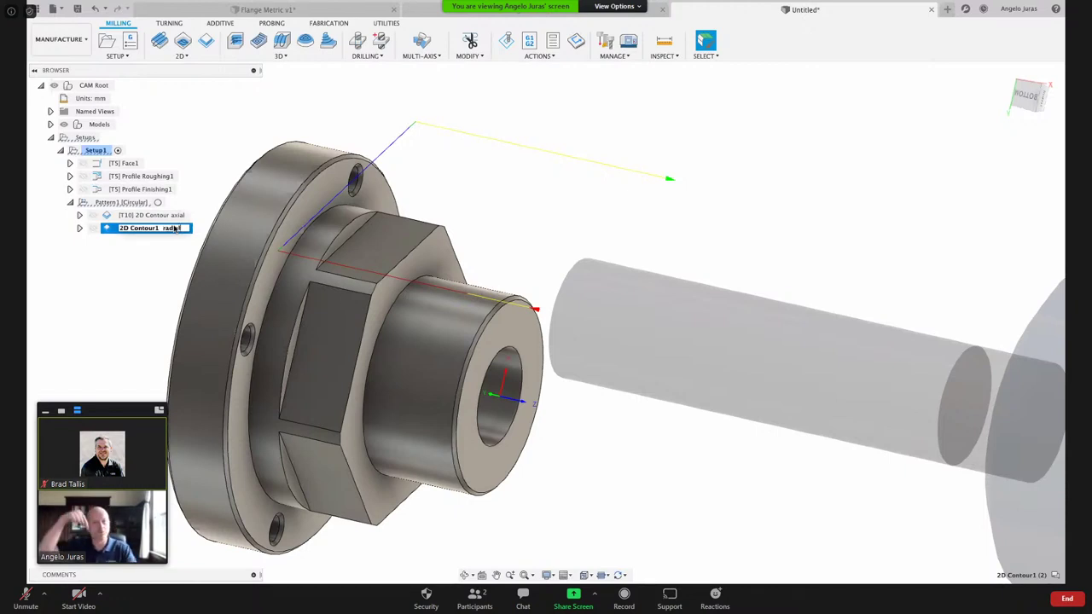
type("al")
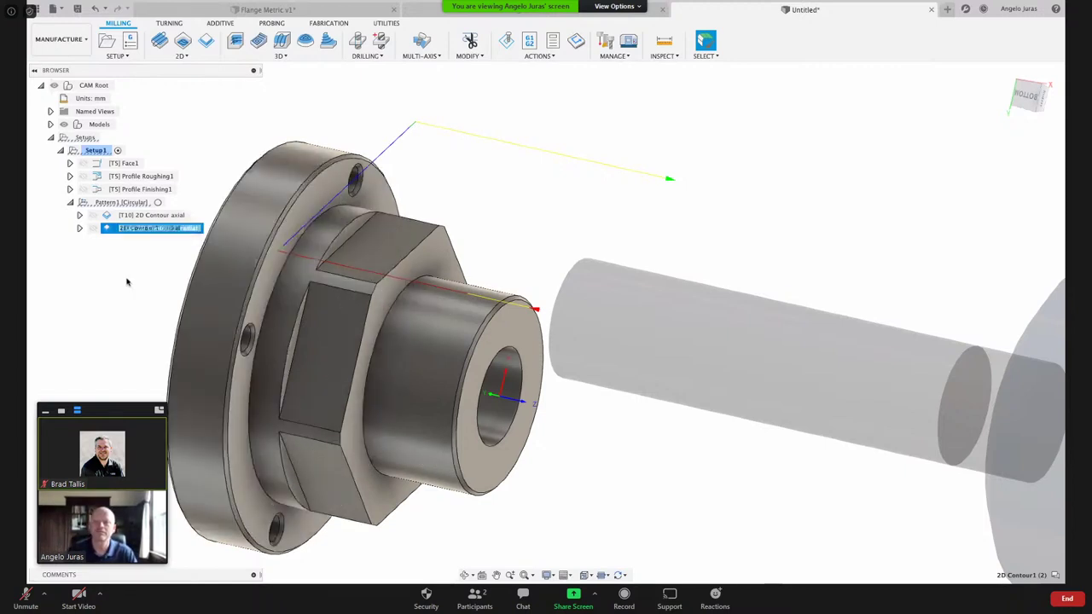
key("Return")
right_click(136, 229)
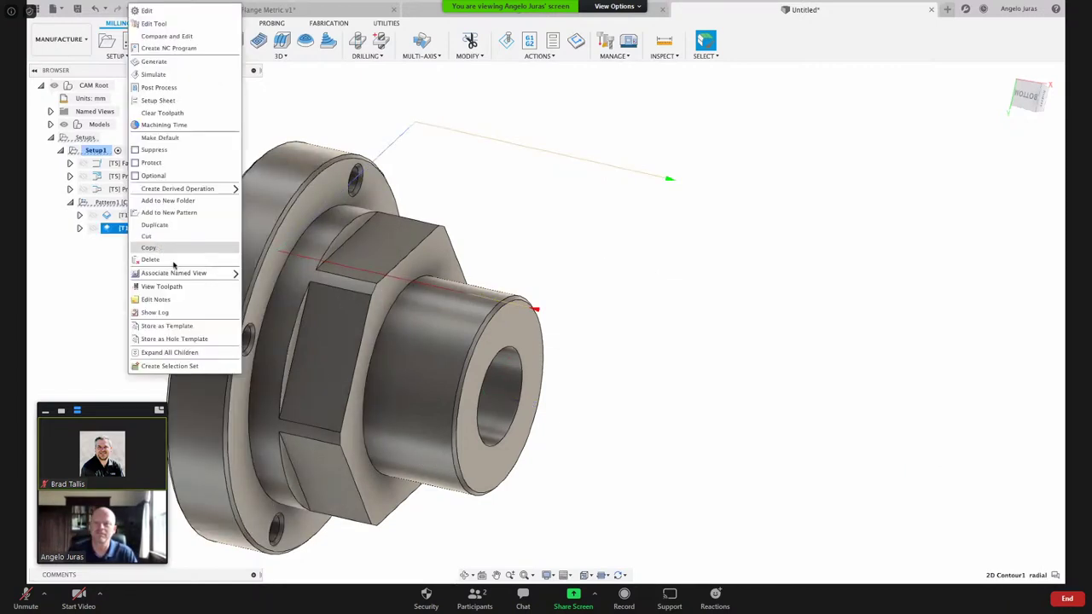
- Set 2D Contour1 radial's tool Z axis from the hex face and recompute its toolpath
left_click(150, 11)
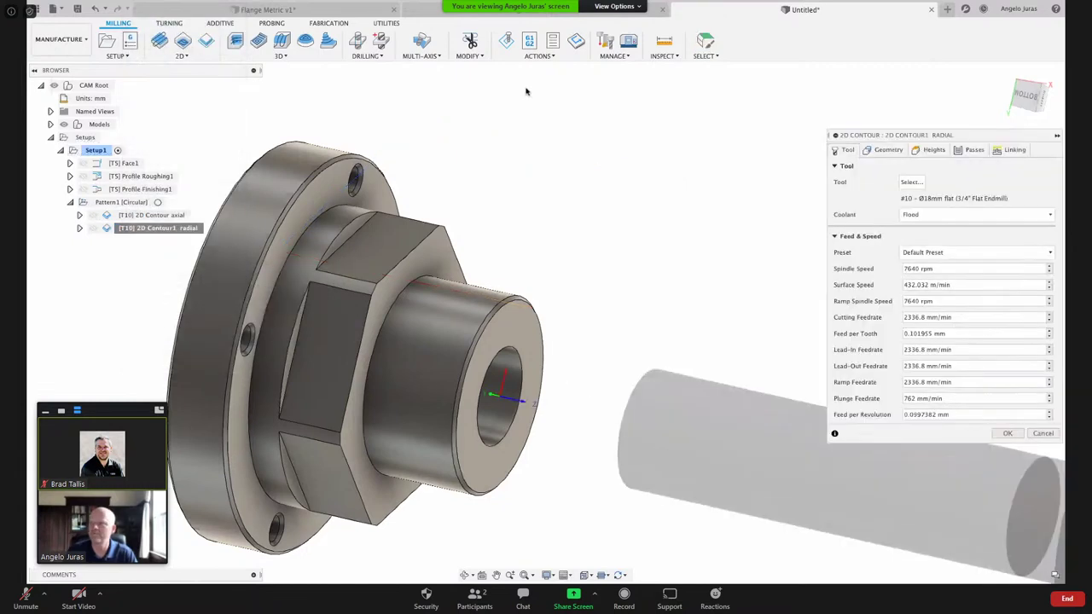
left_click(883, 151)
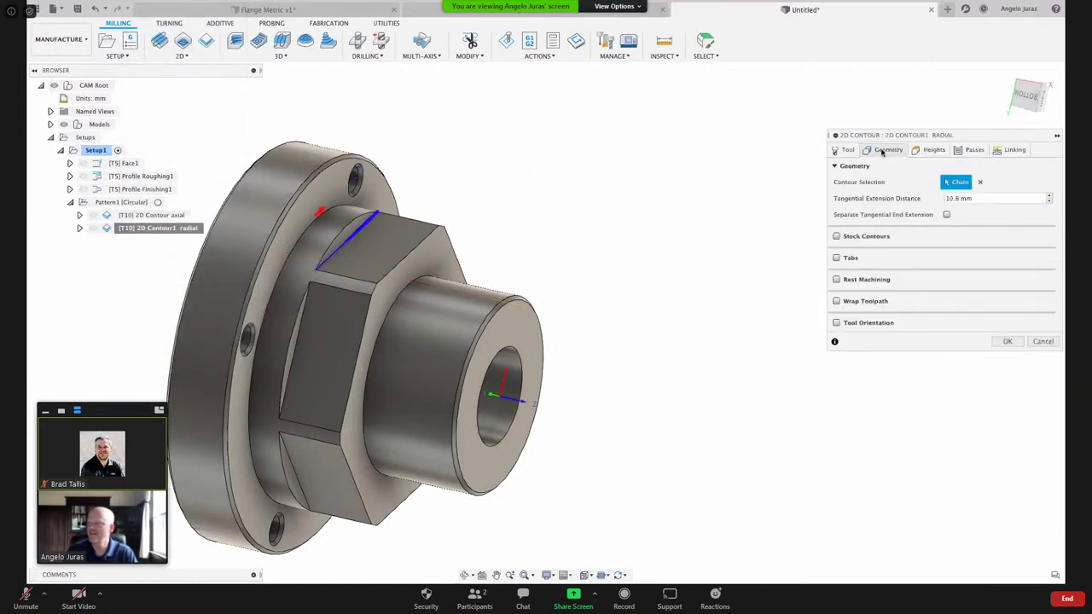
left_click(837, 323)
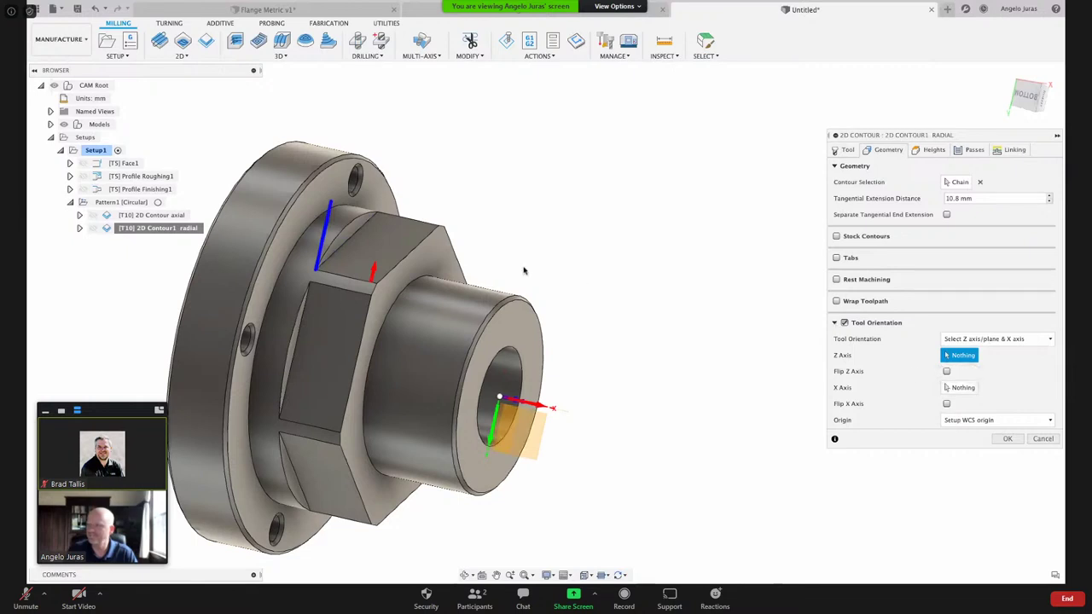
left_click(381, 246)
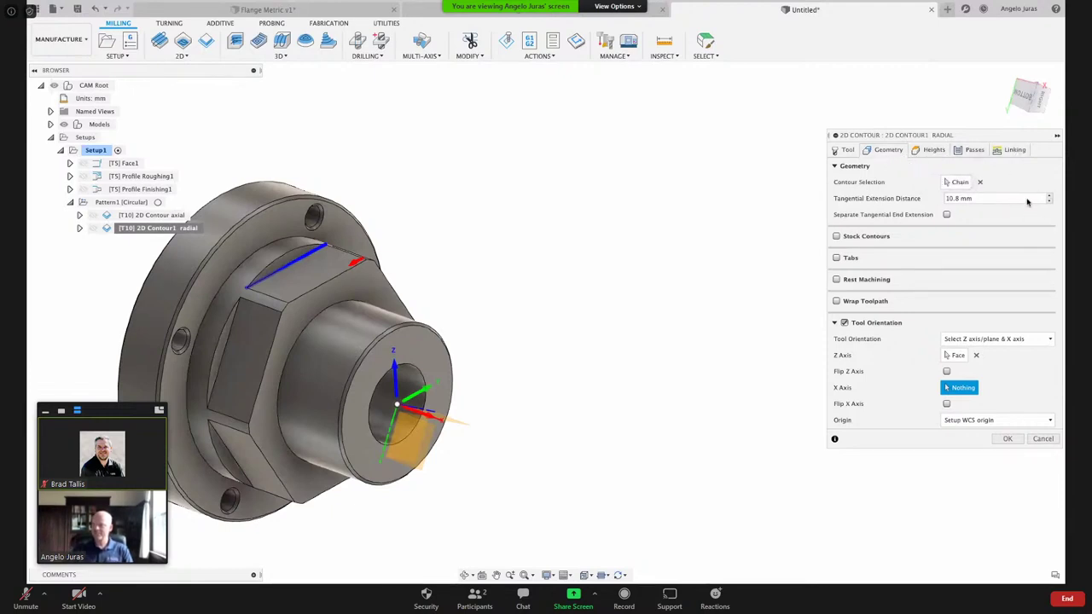
left_click(1013, 150)
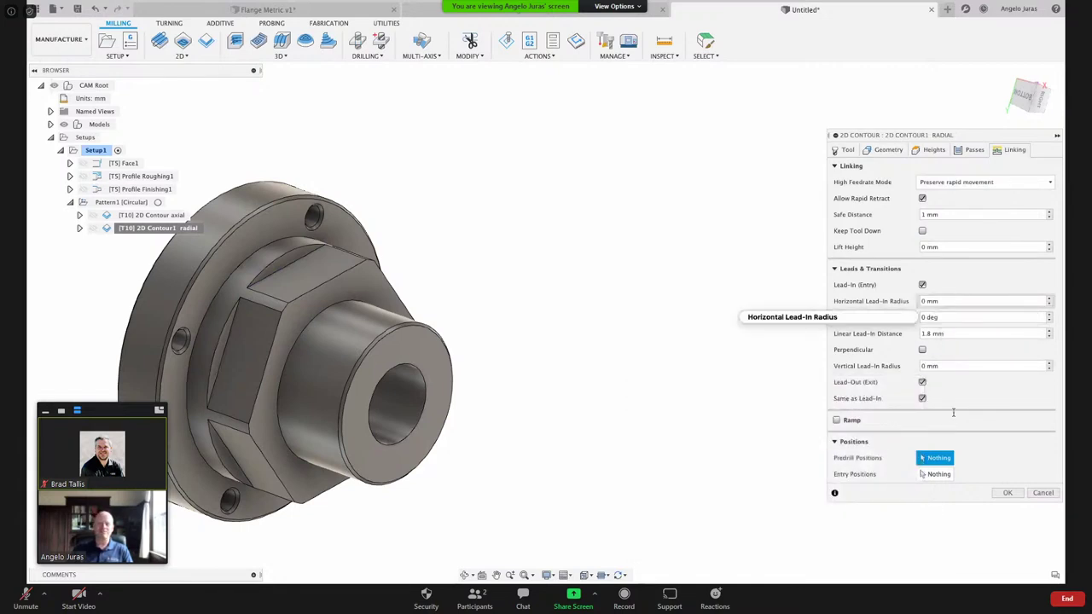
left_click(1003, 493)
scroll(998, 497, "down", 5)
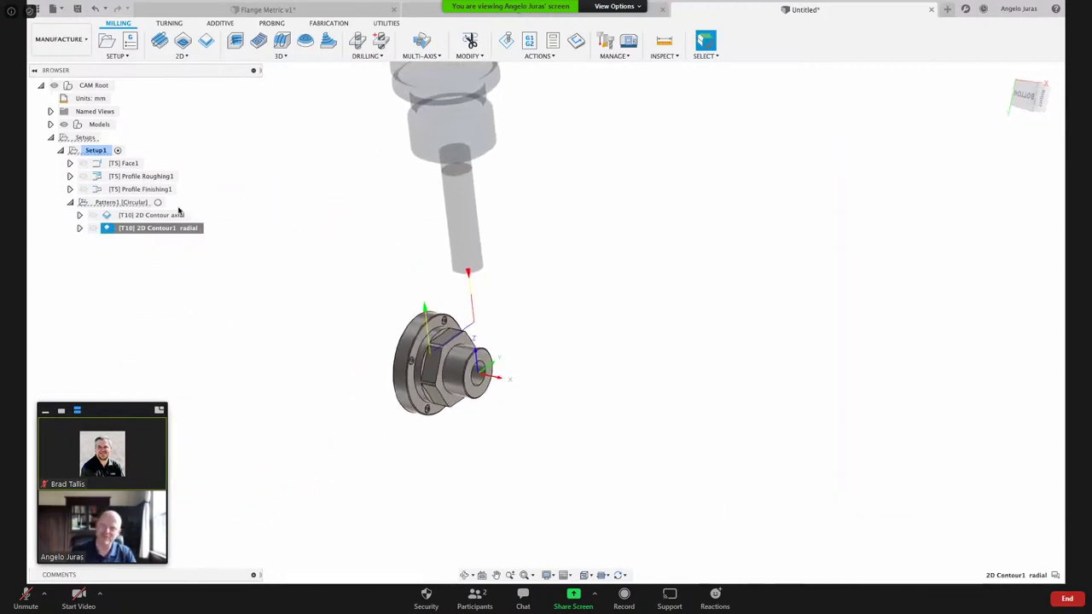
- Simulate 2D Contour1 radial, check the flat cut on the stock side, then exit
right_click(153, 228)
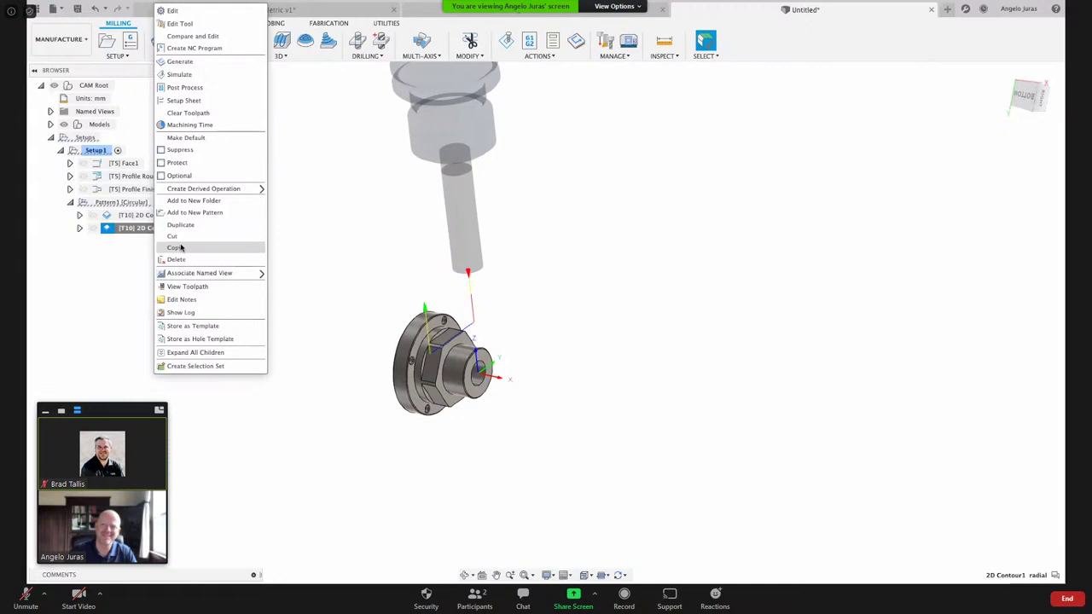
mouse_move(242, 269)
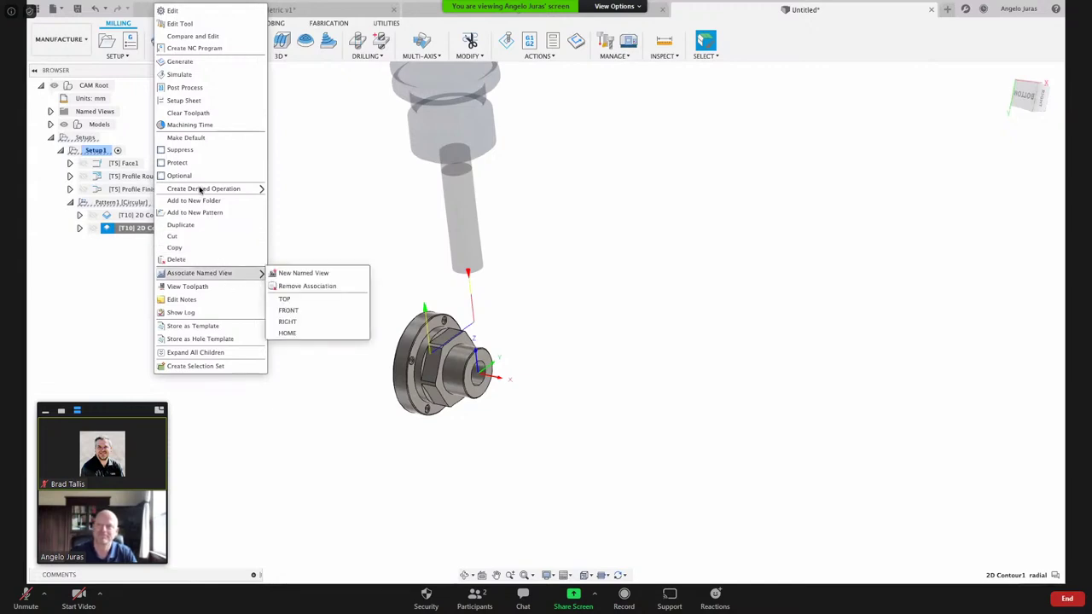
left_click(196, 75)
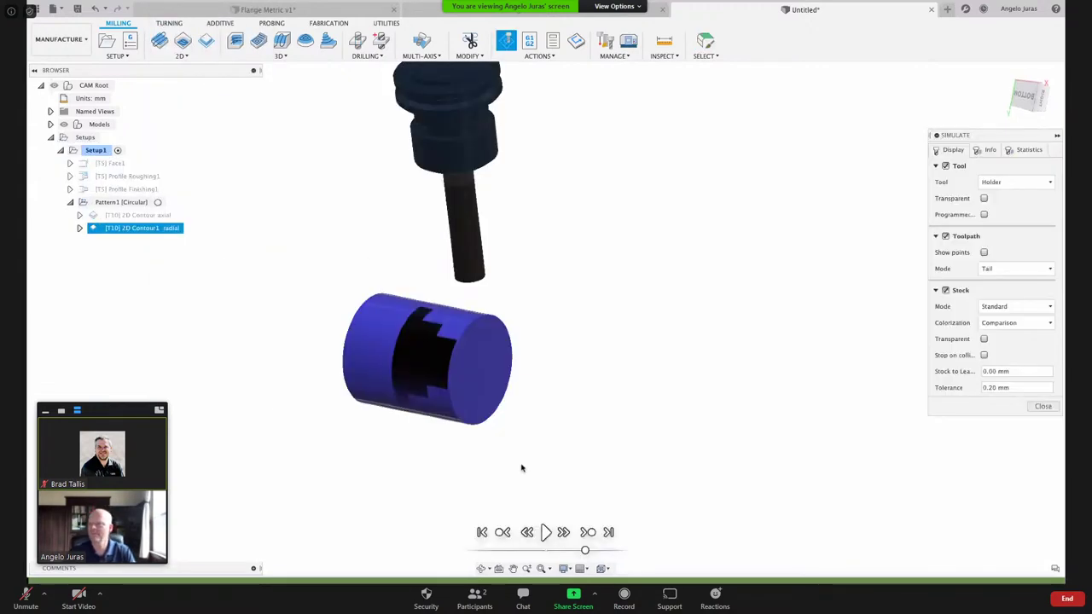
left_click(546, 532)
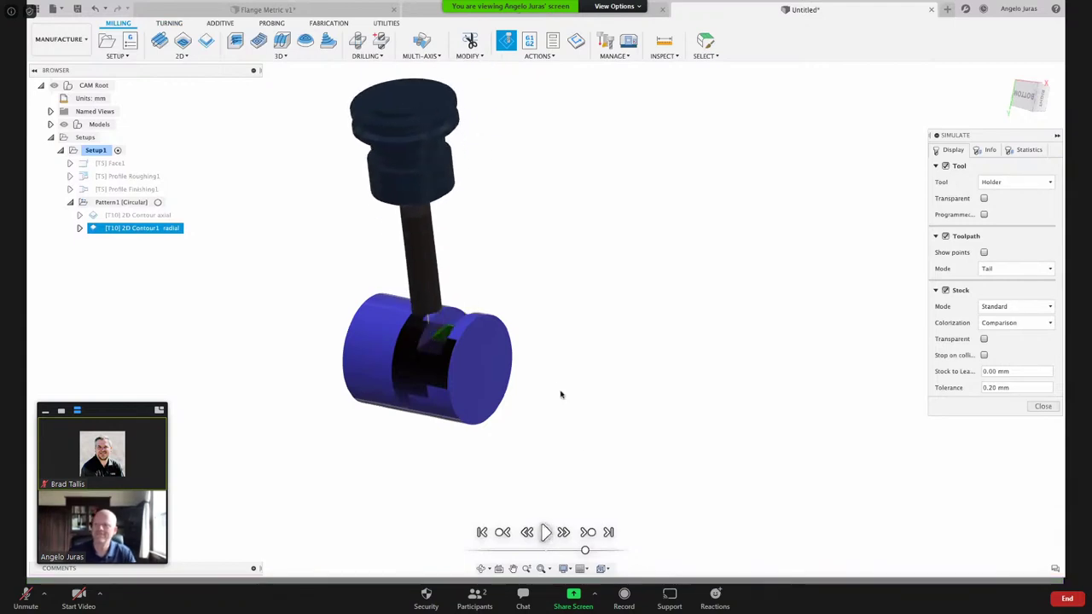
middle_click_drag(478, 341, 589, 343, "shift")
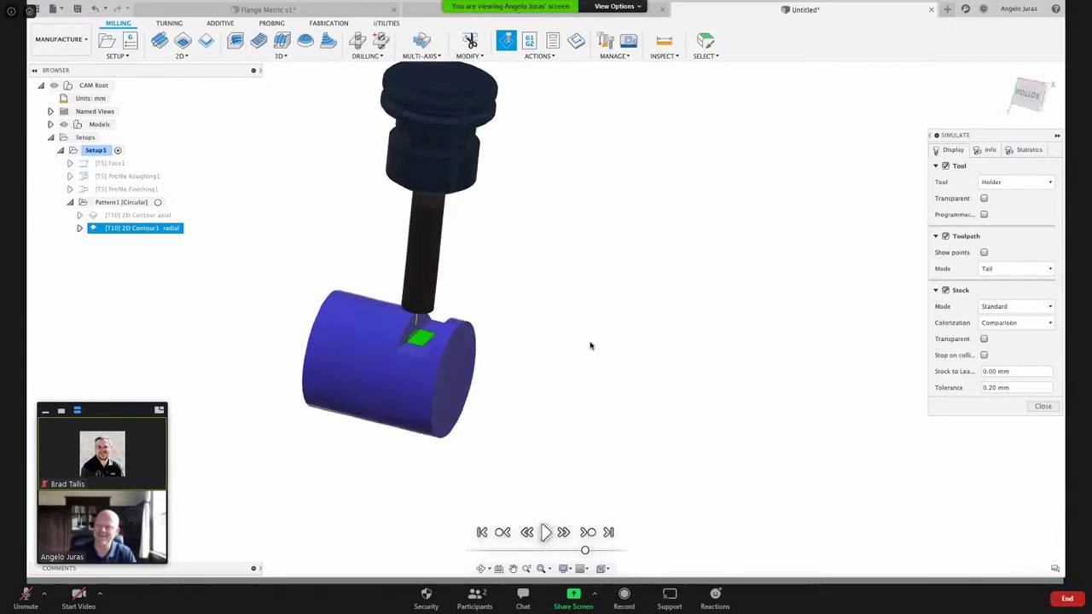
left_click(1043, 407)
- Suppress 2D Contour axial and confirm clearing its existing toolpath
right_click(147, 215)
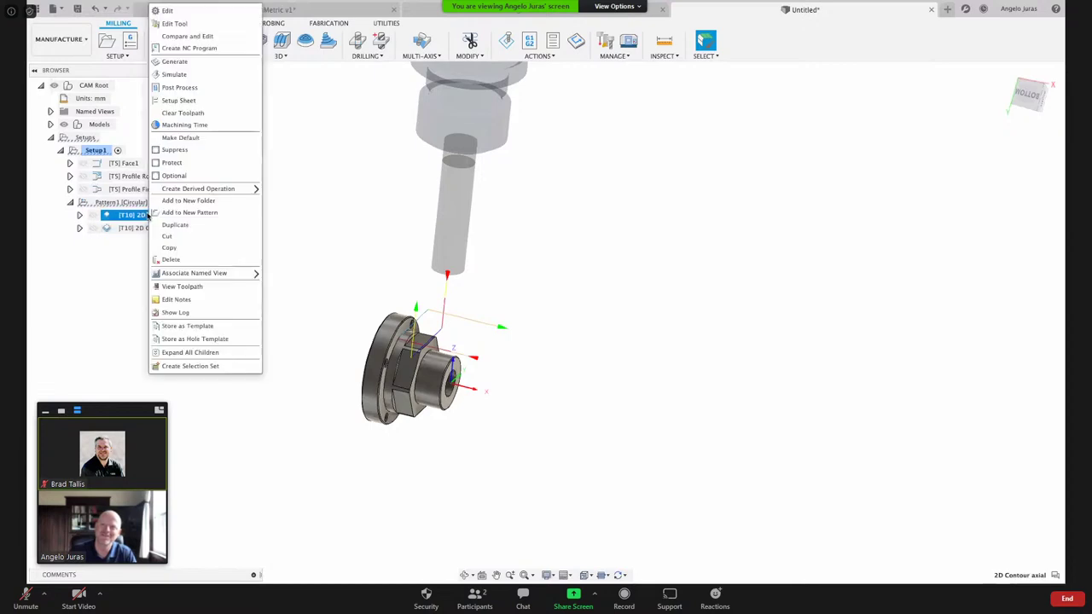
left_click(166, 150)
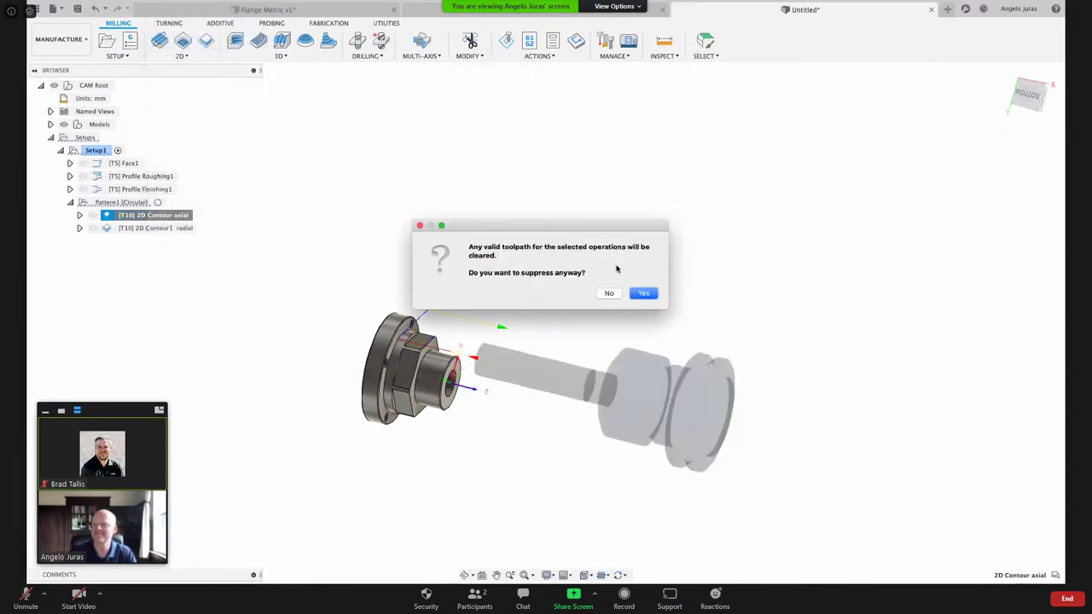
left_click(643, 295)
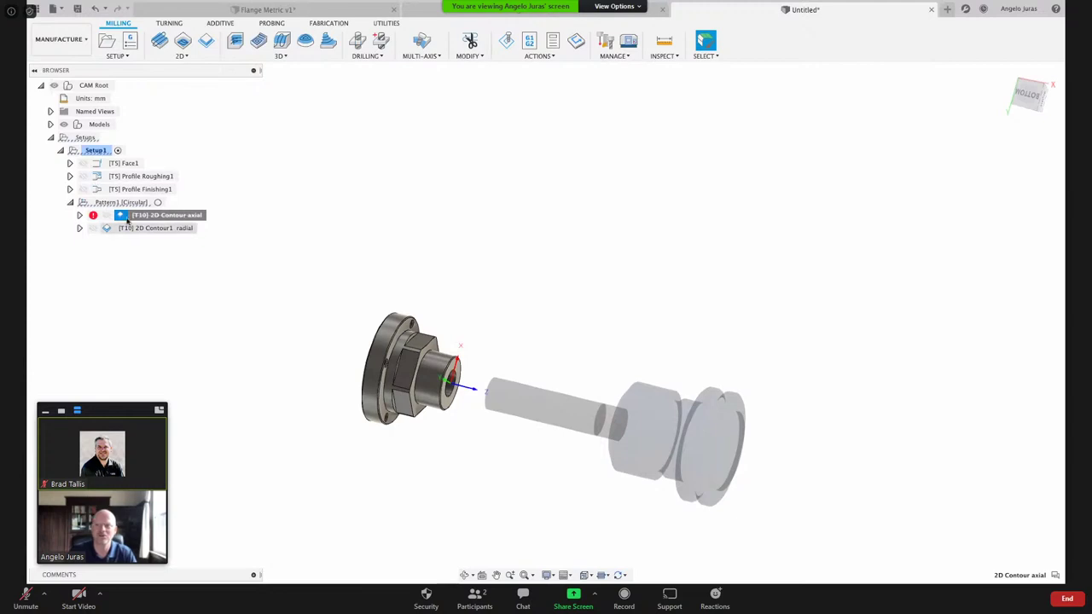
left_click(100, 151)
right_click(103, 153)
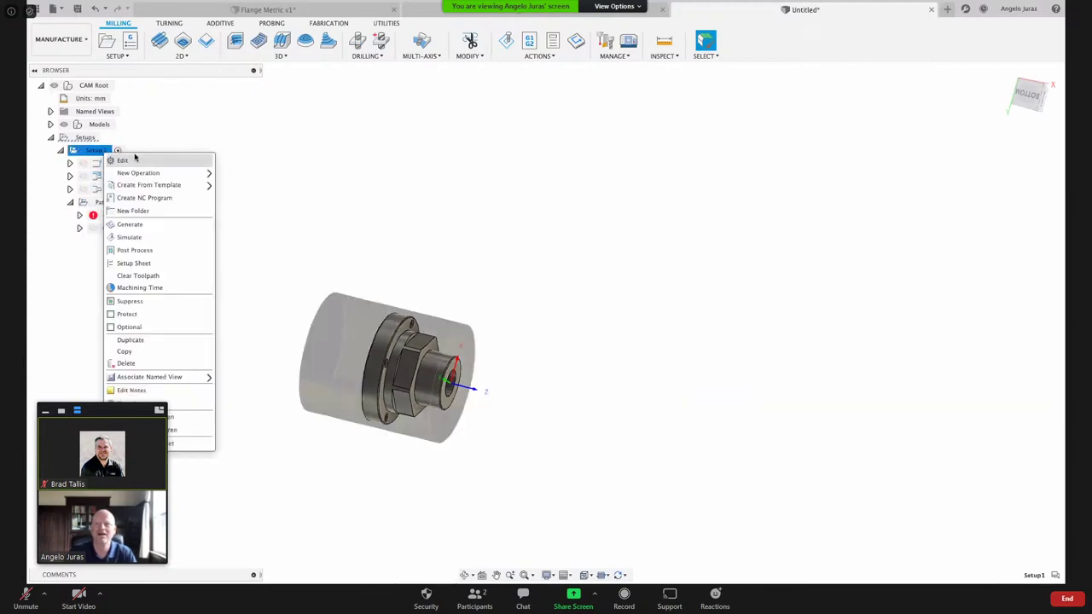
- Play the Setup1 simulation through facing, profiling and hex flats, then close it
left_click(140, 237)
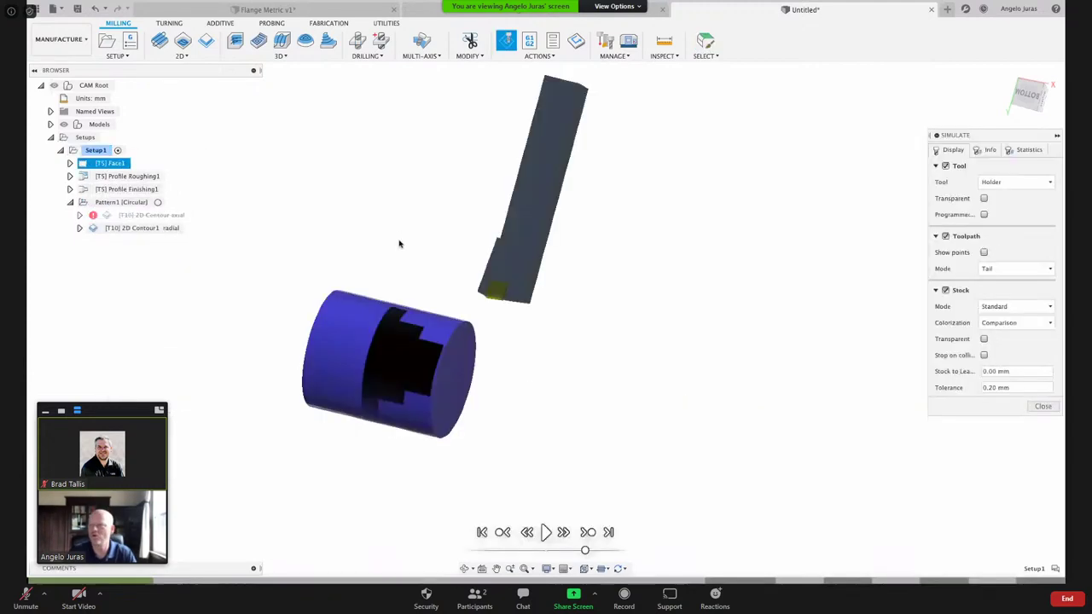
left_click(546, 531)
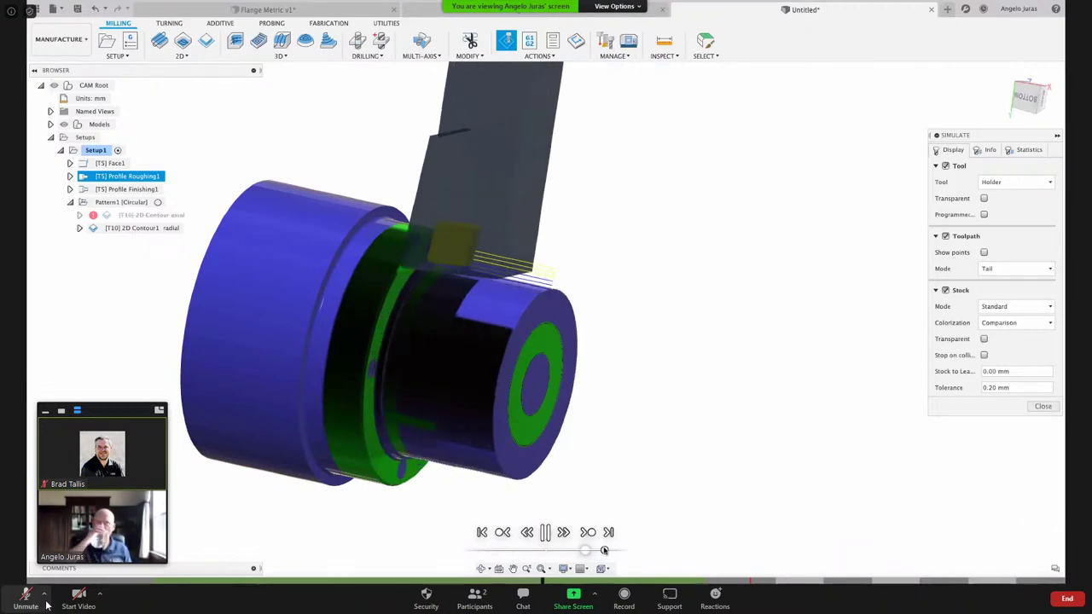
left_click(21, 597)
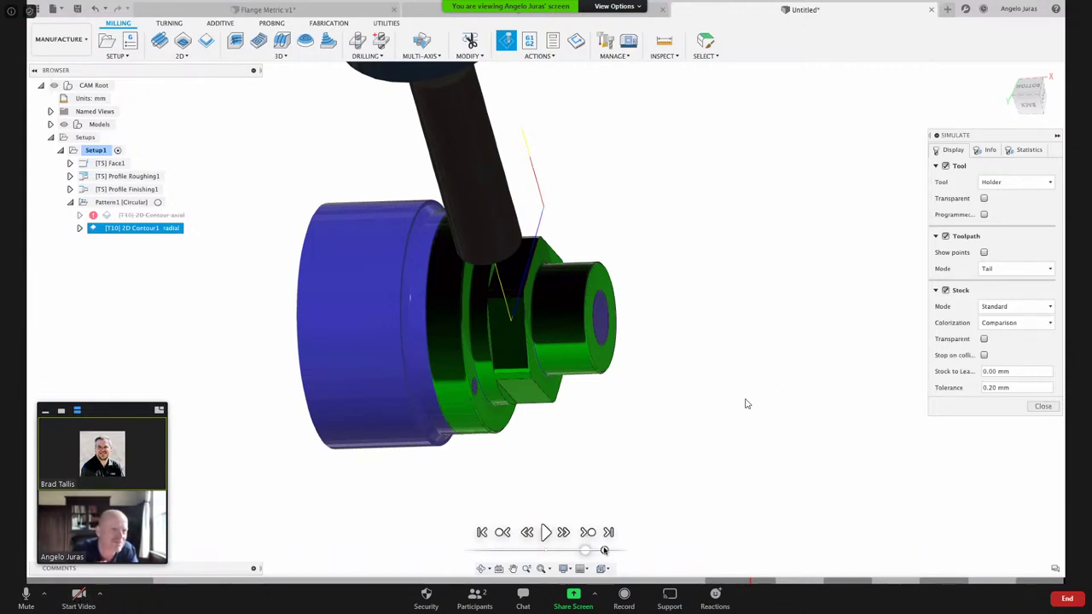
left_click(1042, 406)
- Unsuppress 2D Contour axial and regenerate its toolpath beside the flange
right_click(141, 215)
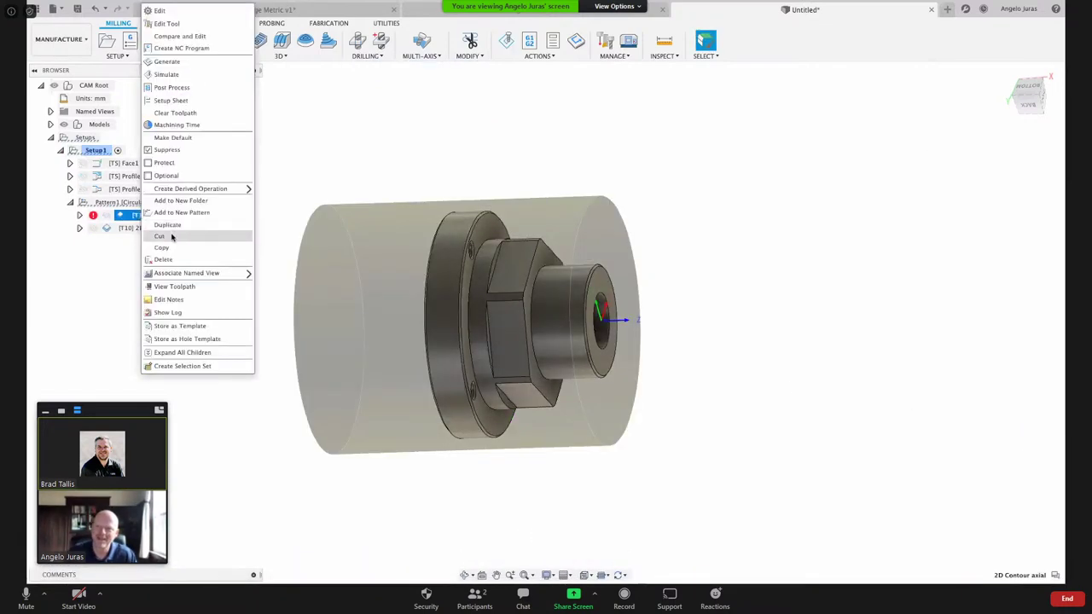
left_click(166, 149)
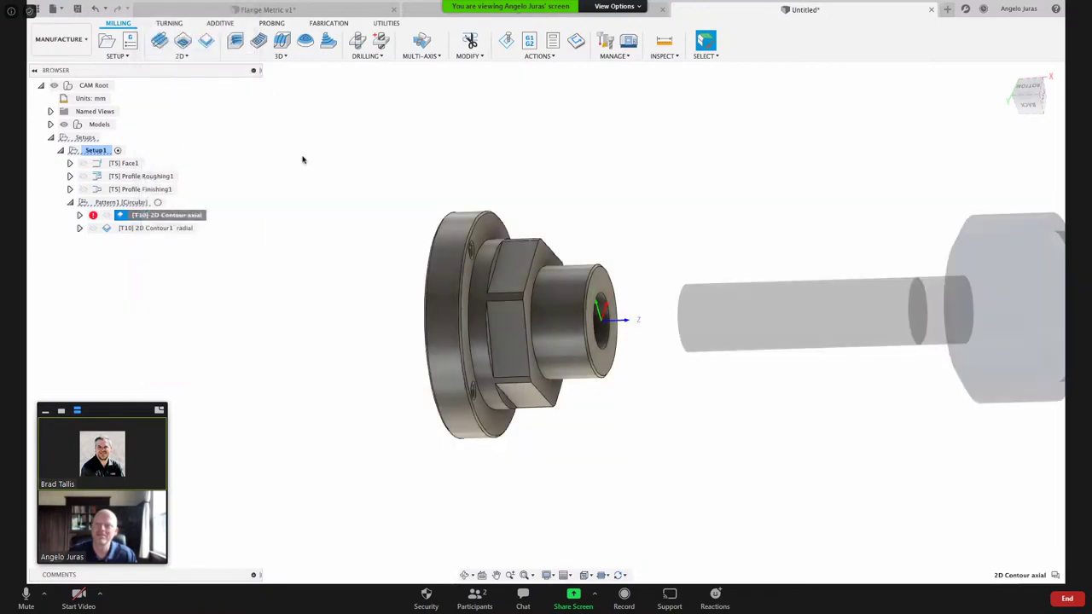
right_click(154, 218)
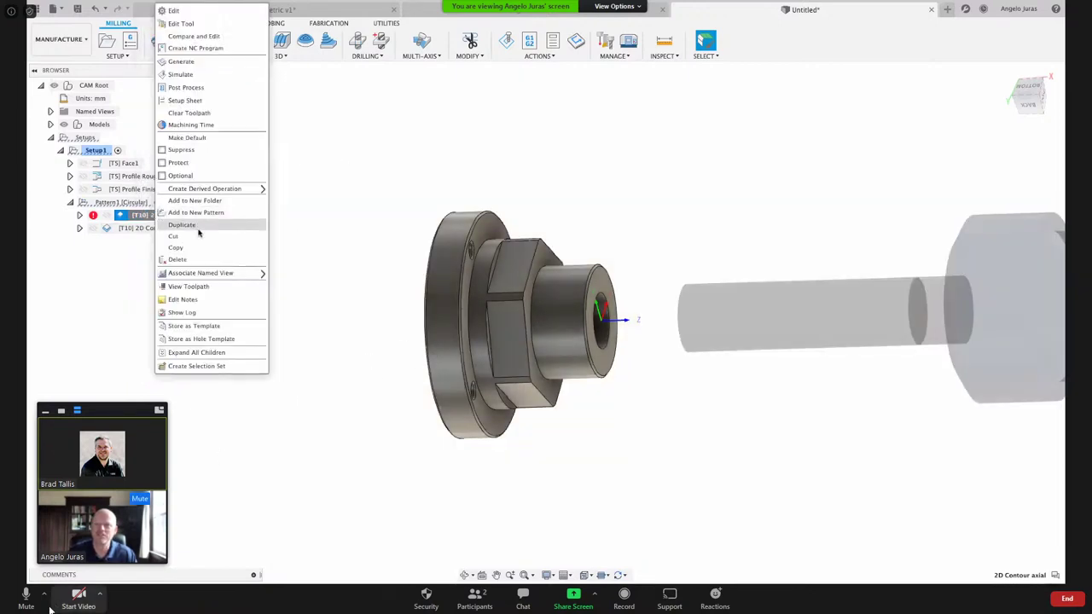
left_click(183, 62)
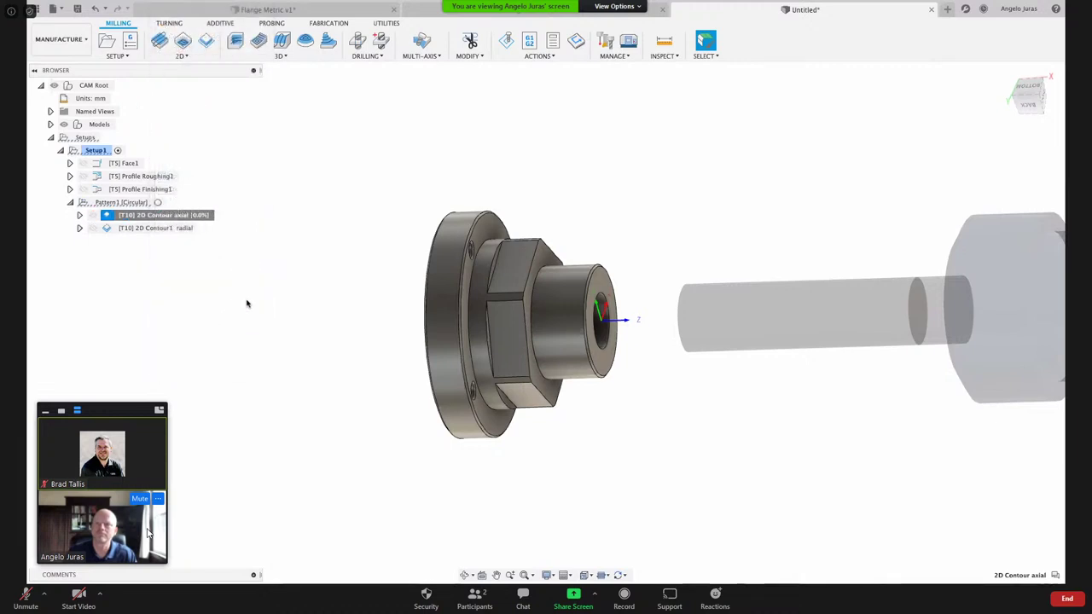
middle_click_drag(355, 259, 325, 338, "shift")
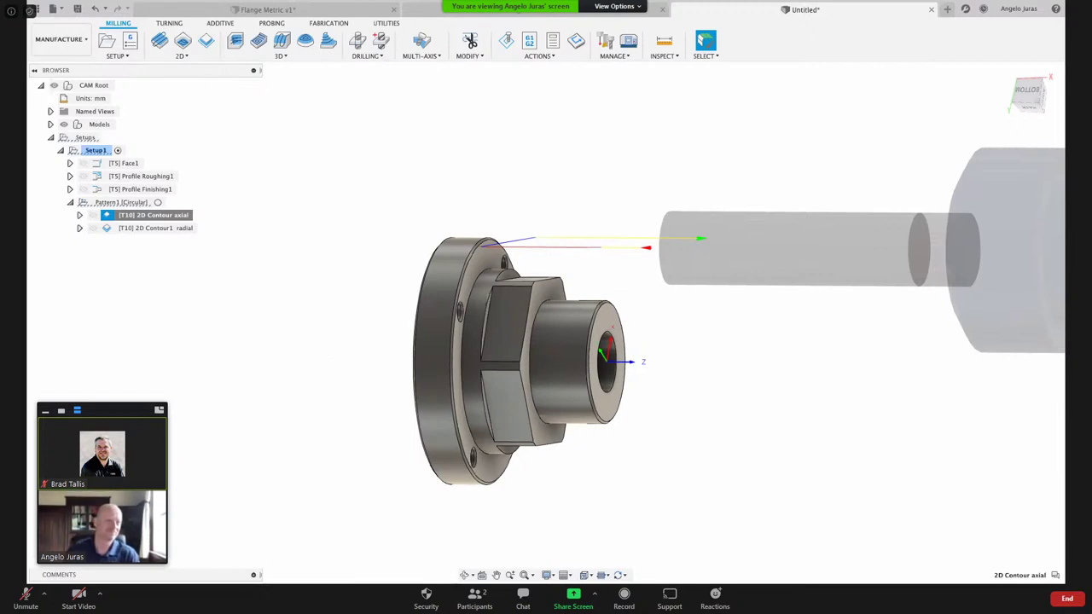
left_click(26, 594)
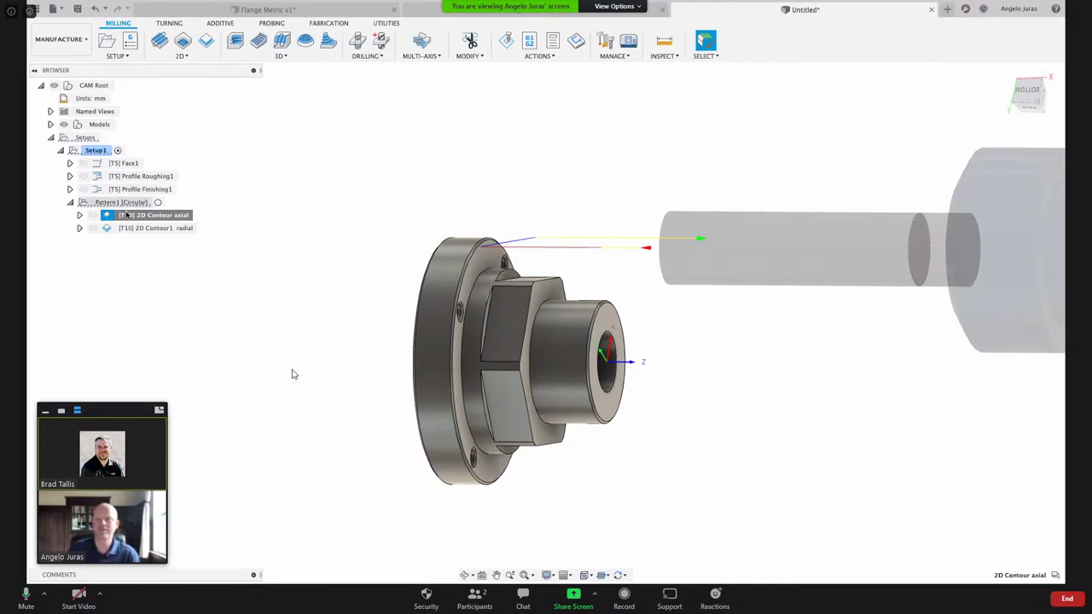
- Play Setup1's machining simulation on the stock, then close it
right_click(100, 152)
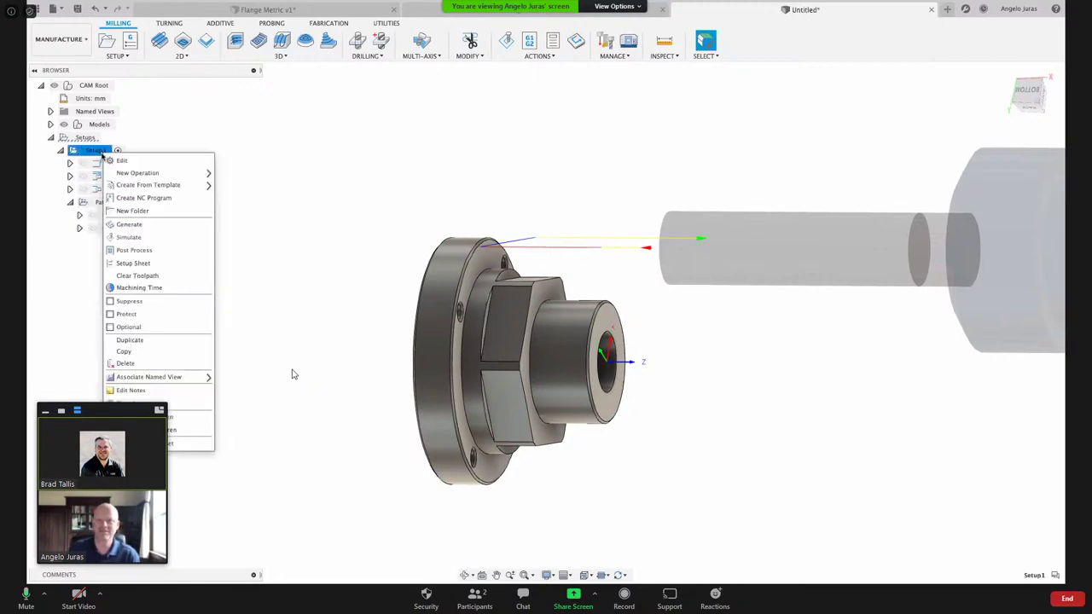
left_click(145, 239)
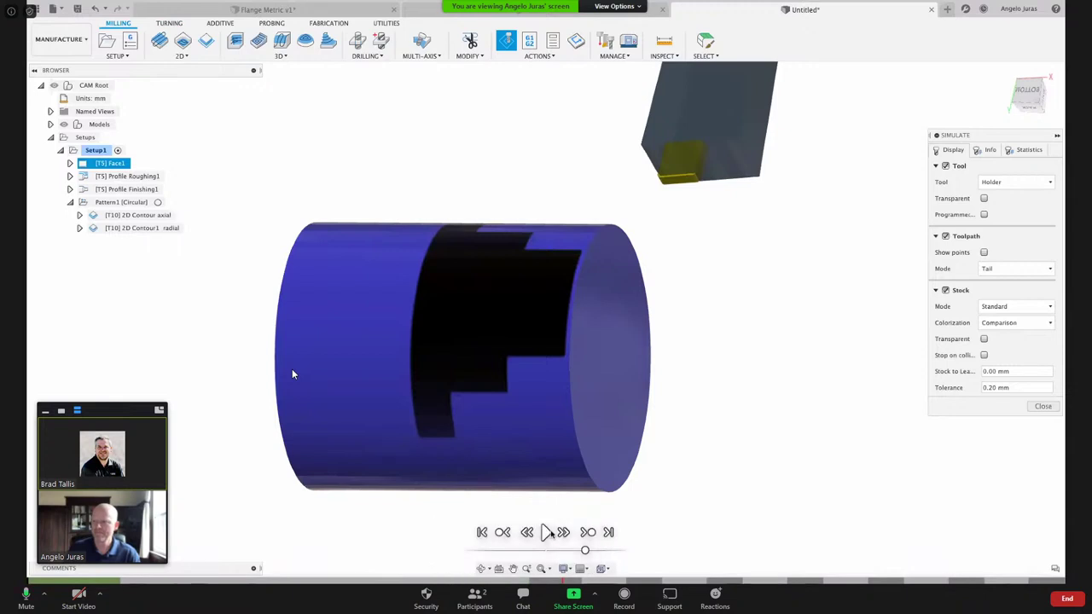
left_click(546, 532)
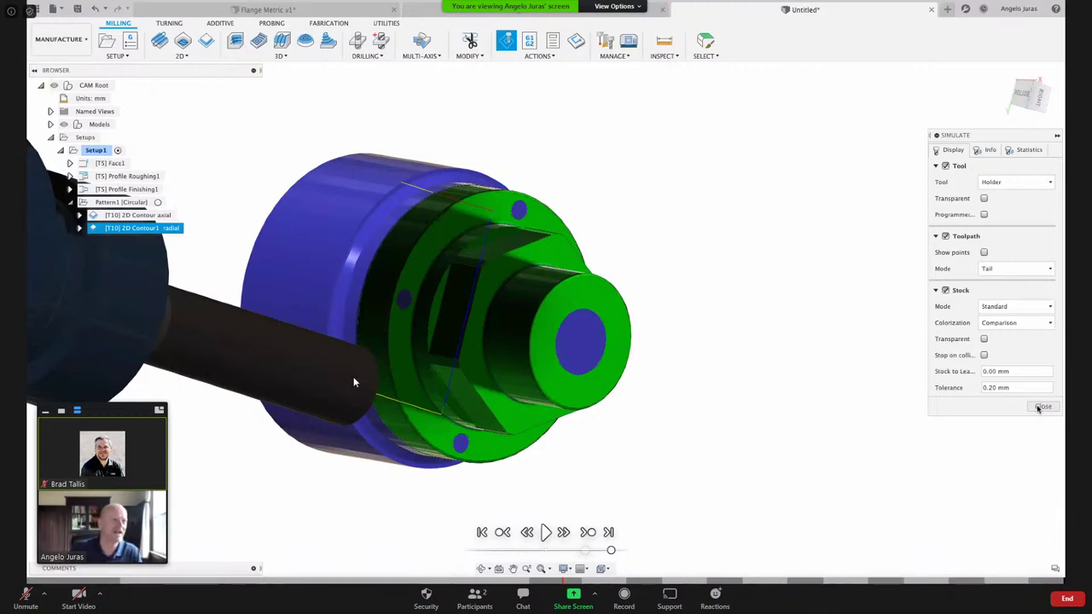
left_click(25, 606)
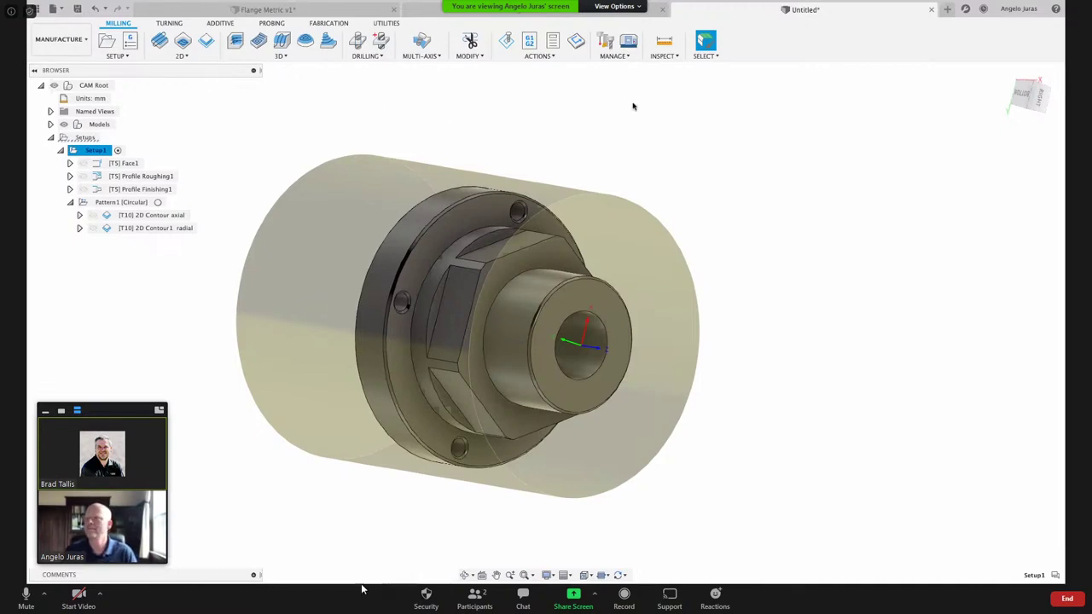
- Inspect the flange from the right and angled views, then display the 2D Contour axial toolpath
key("alt+a")
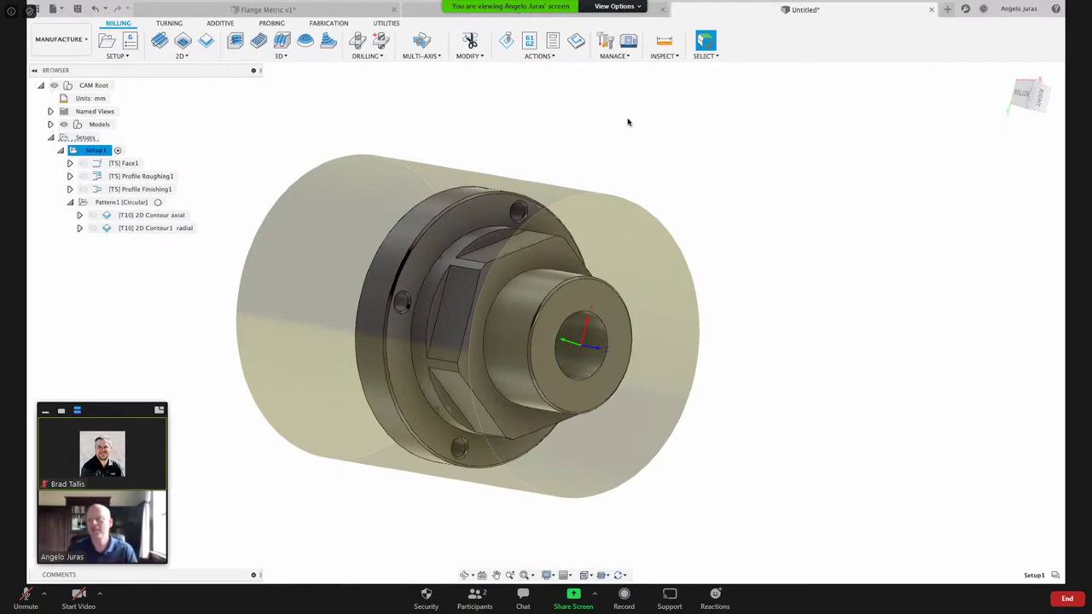
middle_click_drag(672, 309, 853, 205, "shift")
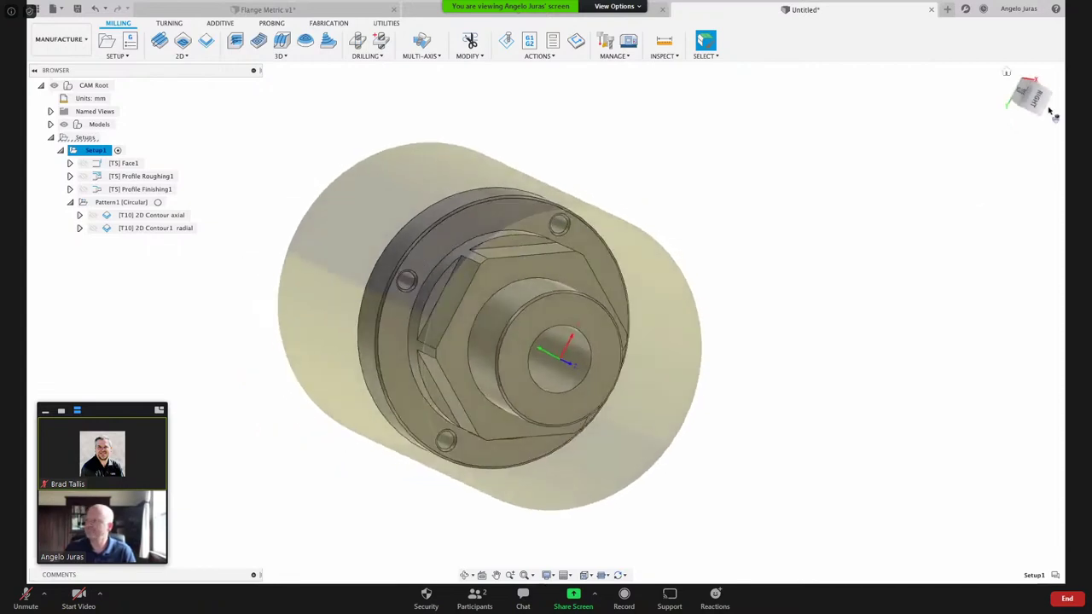
left_click(1035, 100)
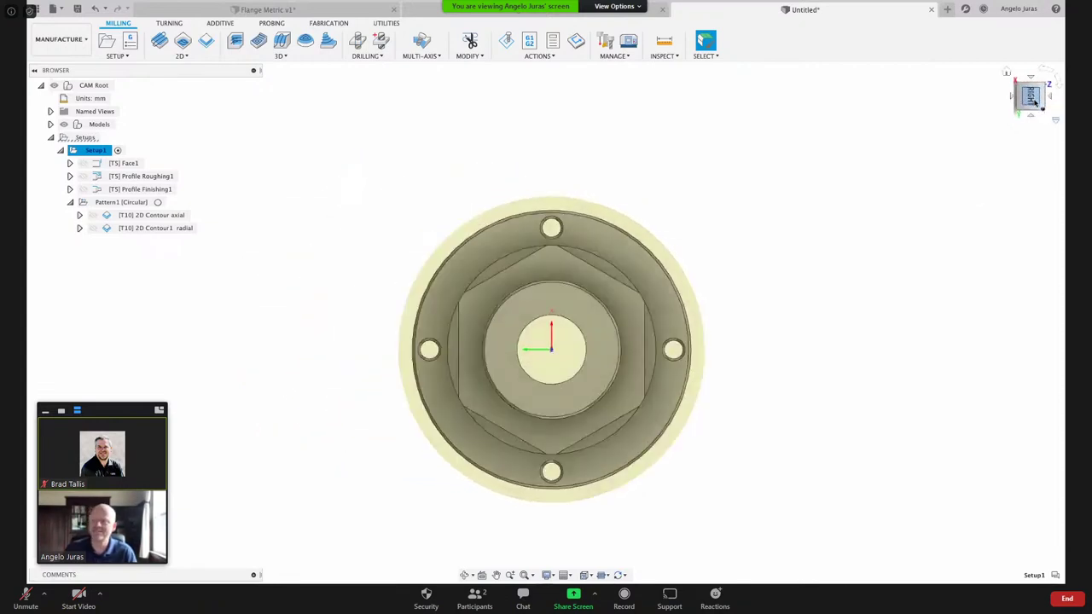
mouse_move(1035, 101)
left_mouse_down()
mouse_move(926, 165)
mouse_move(587, 205)
mouse_move(605, 257)
left_mouse_up()
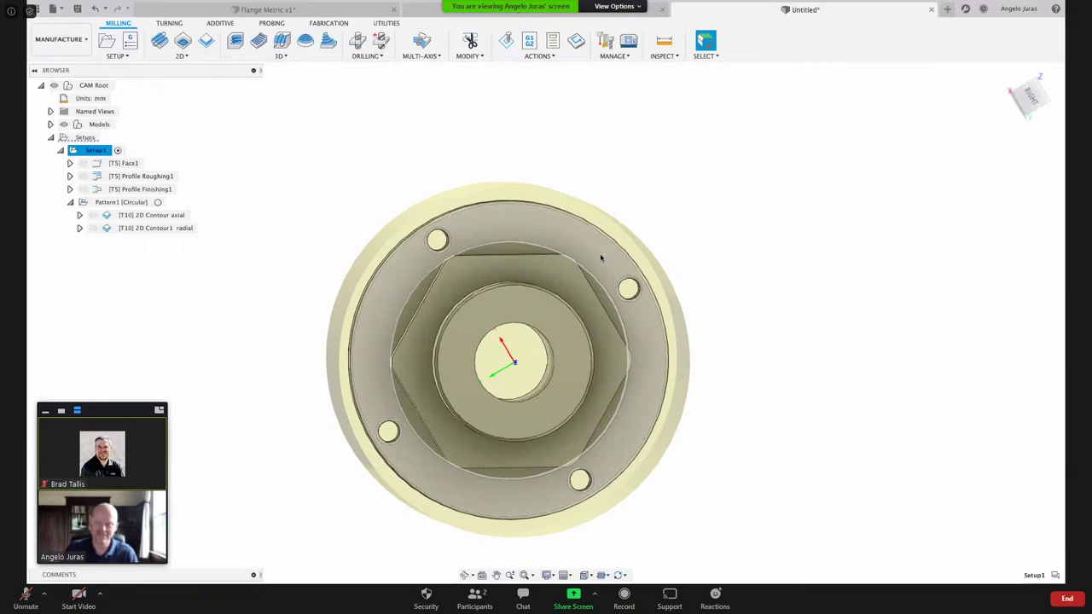
mouse_move(603, 237)
left_mouse_down()
mouse_move(609, 219)
mouse_move(427, 205)
left_mouse_up()
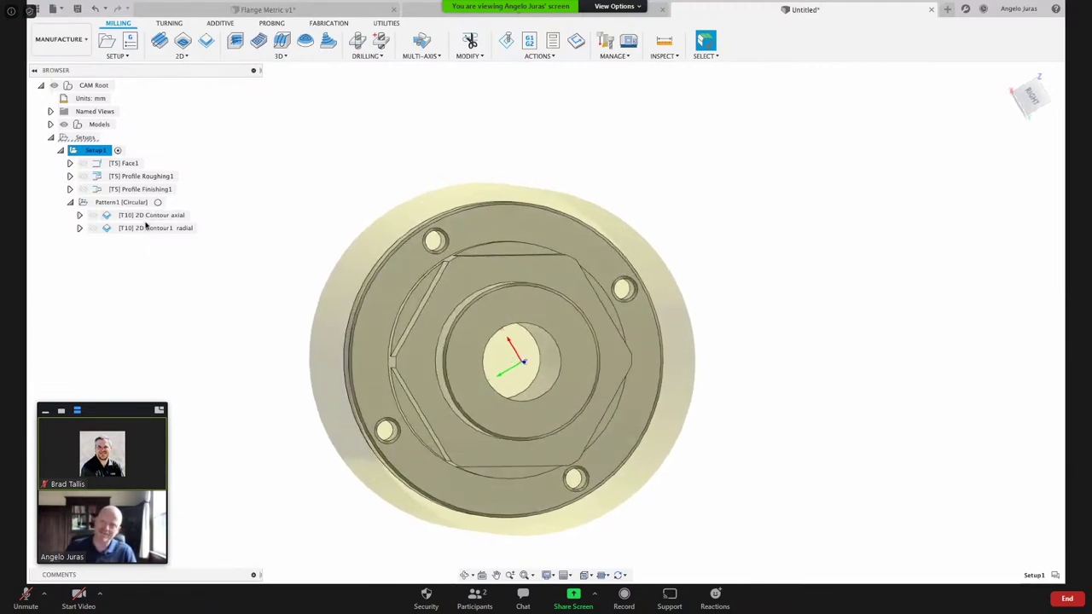
left_click(150, 218)
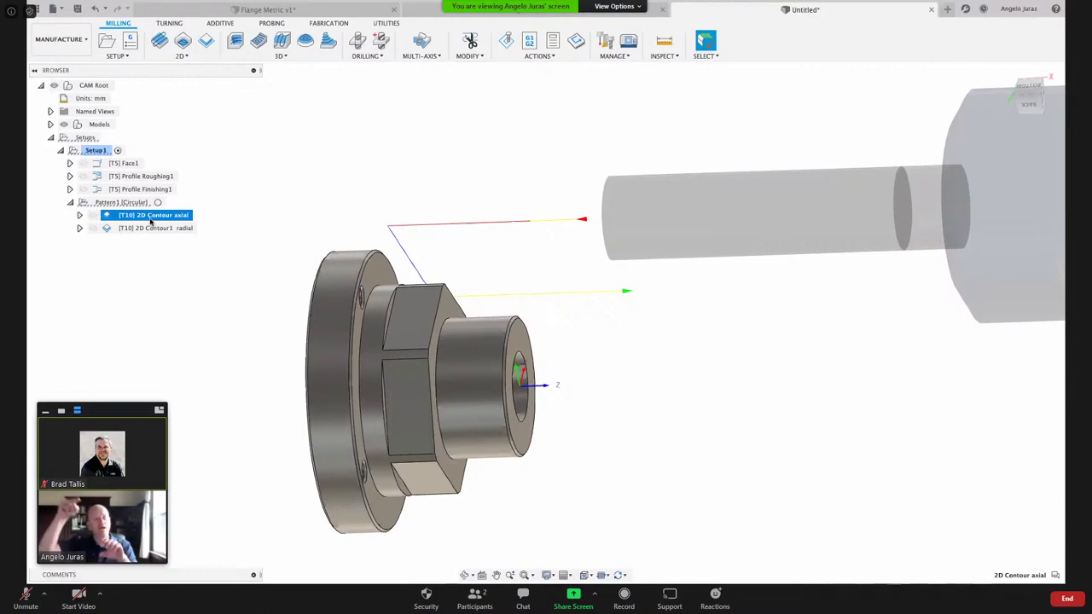
- View the axial toolpath from bottom, back and angled views, then display 2D Contour1 radial
left_click(1032, 88)
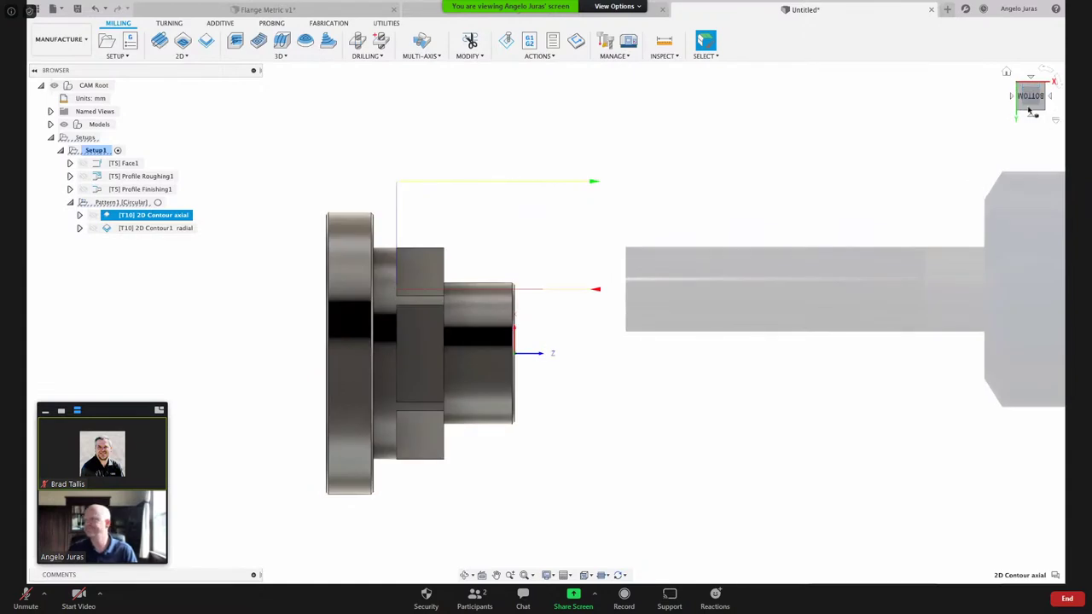
left_click(1032, 118)
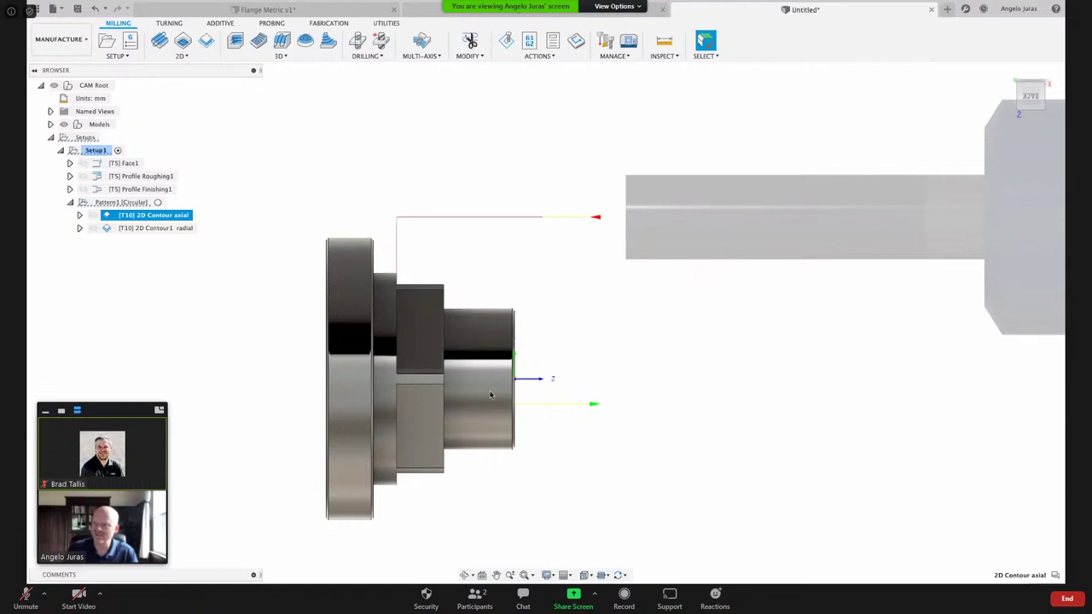
middle_click_drag(463, 380, 648, 297, "shift")
middle_click_drag(574, 396, 673, 278, "shift")
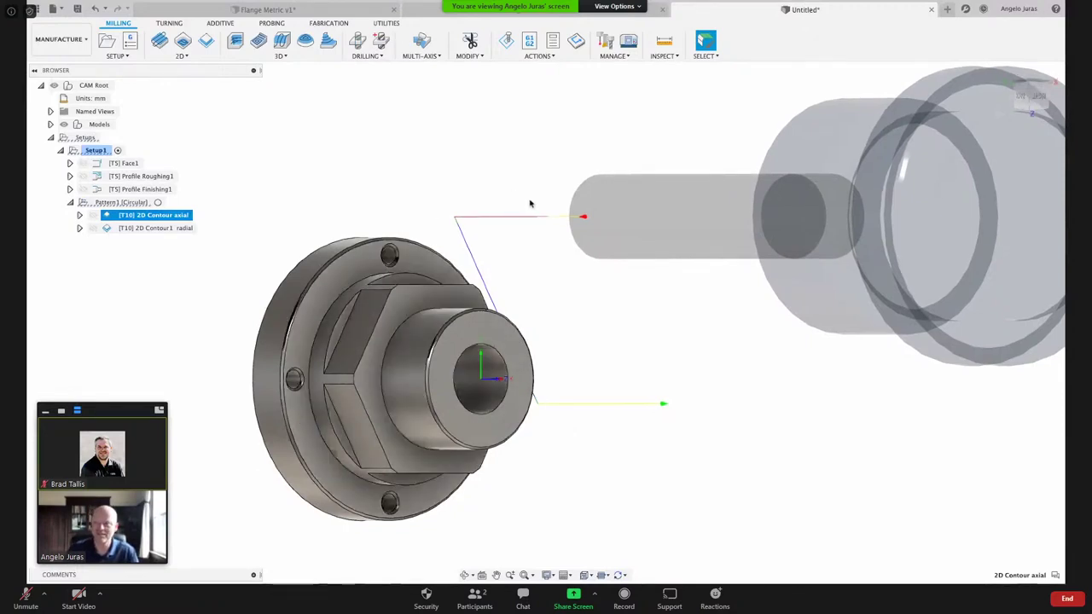
middle_click_drag(530, 203, 541, 267, "shift")
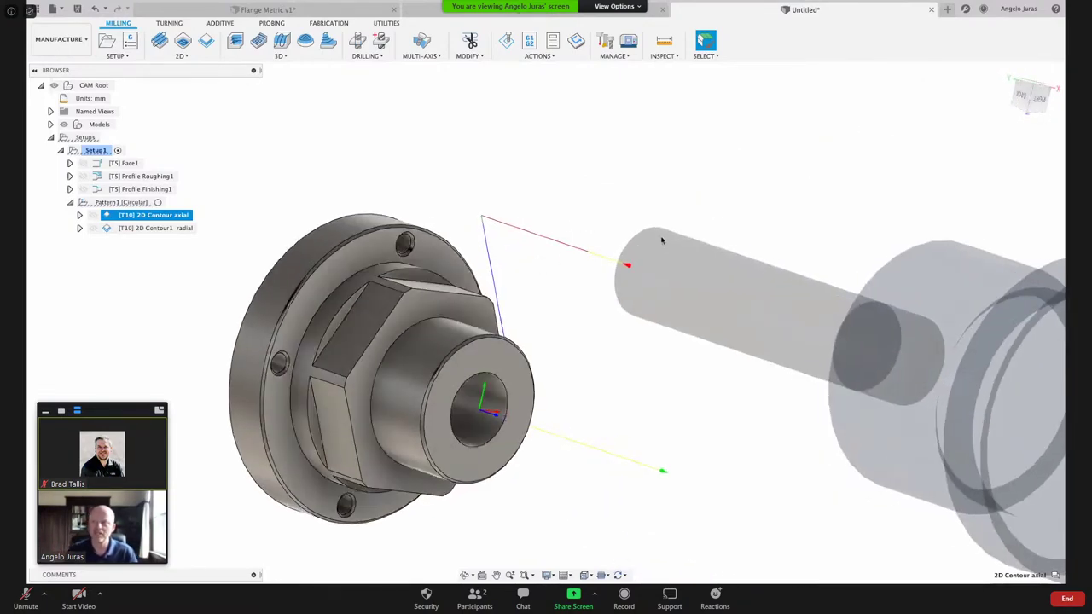
left_click(170, 228)
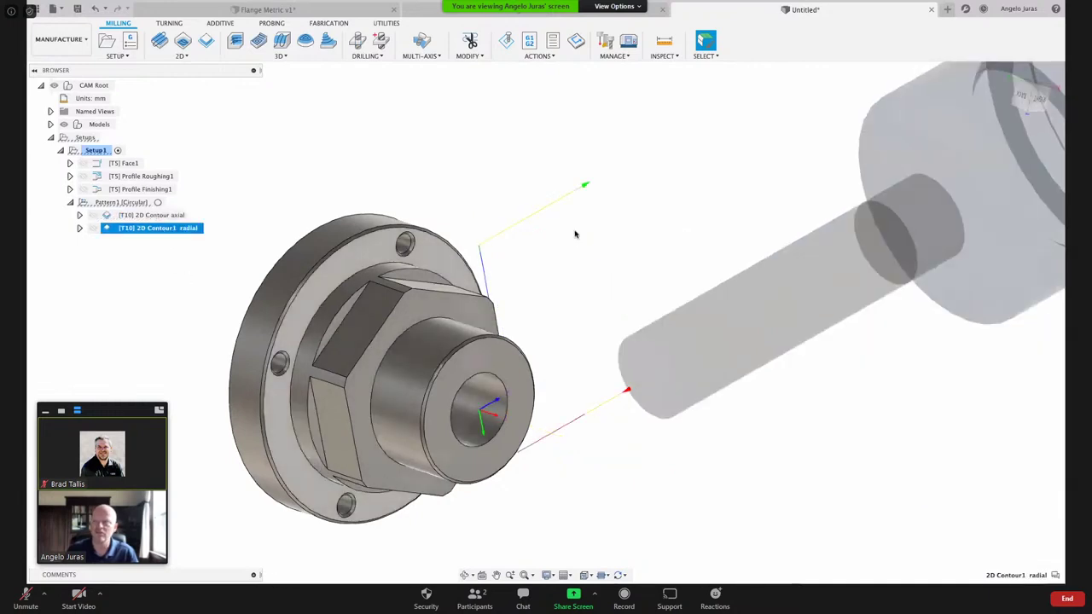
left_click(1021, 119)
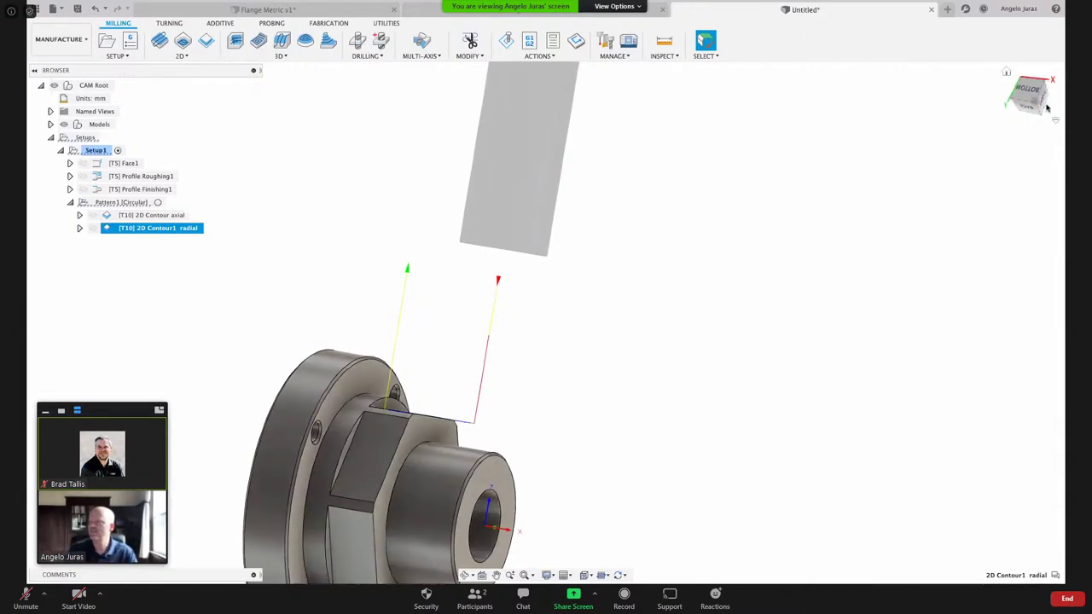
left_click(1042, 102)
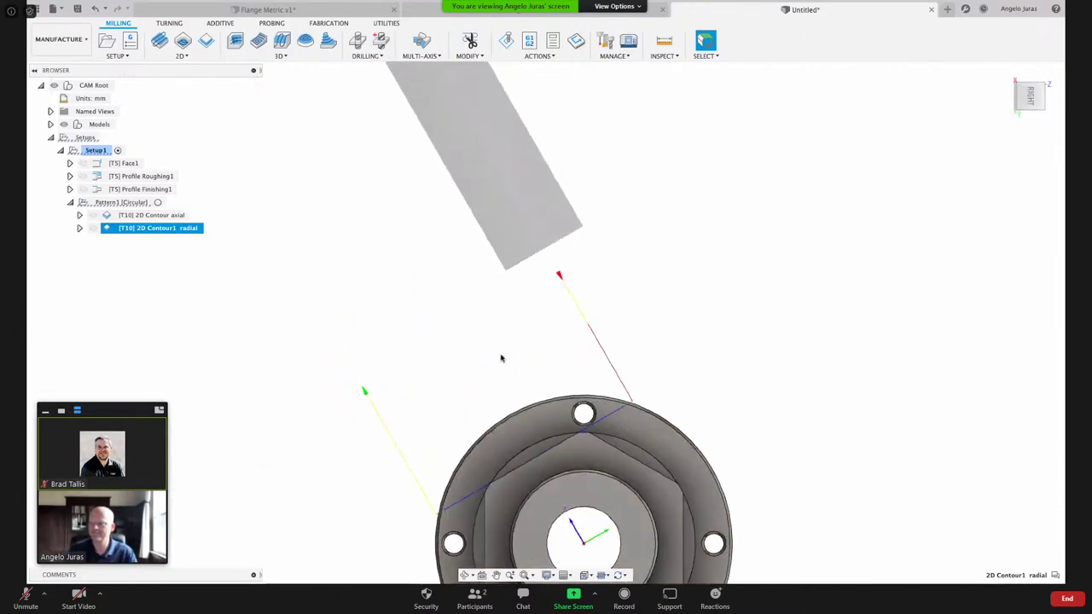
scroll(517, 419, "up", 3)
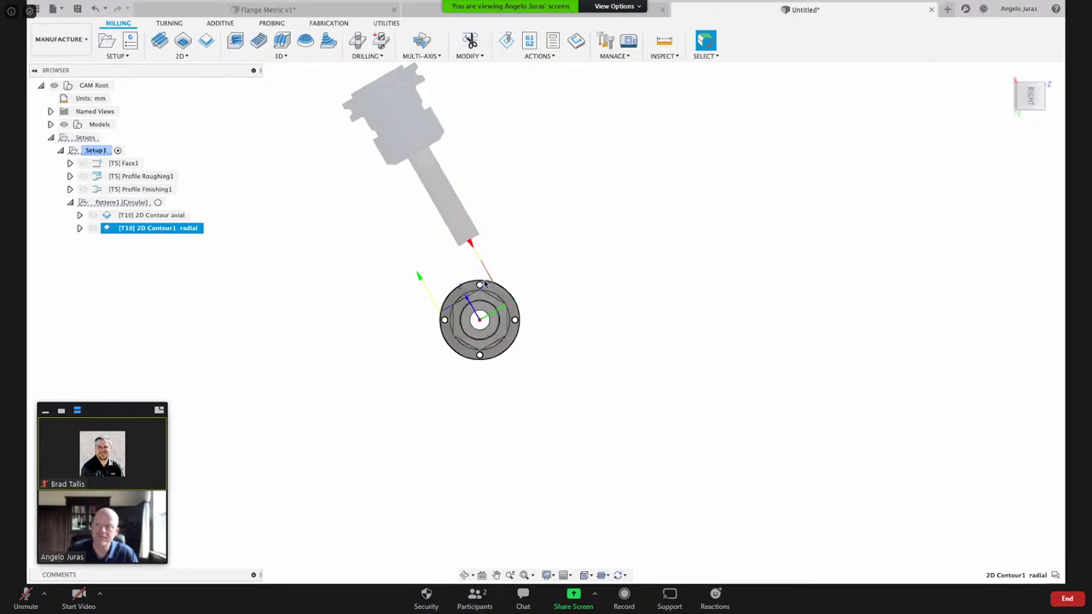
scroll(514, 307, "up", 3)
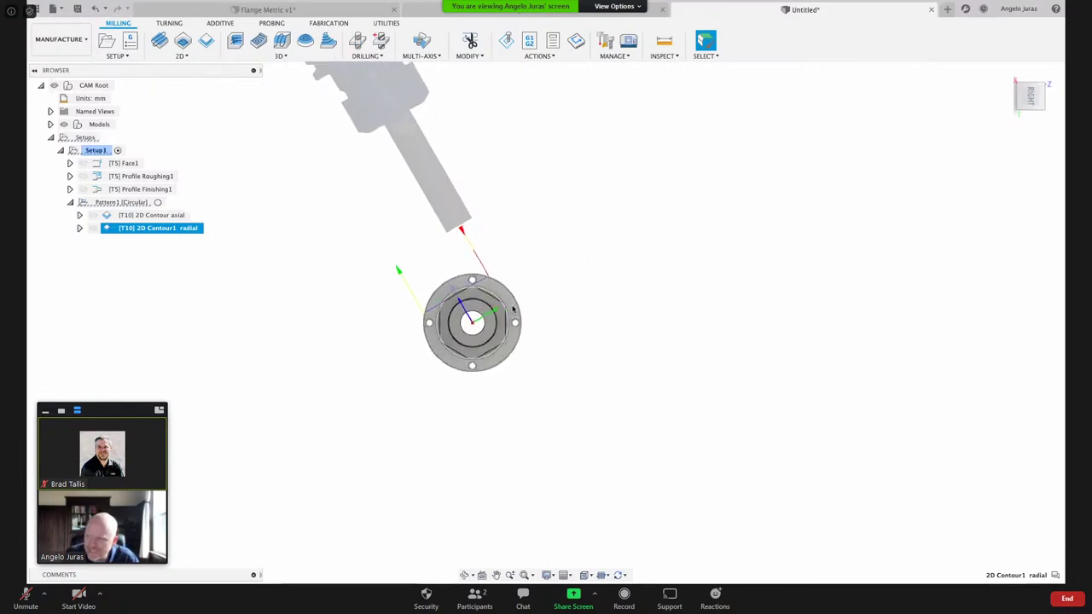
scroll(515, 307, "up", 1)
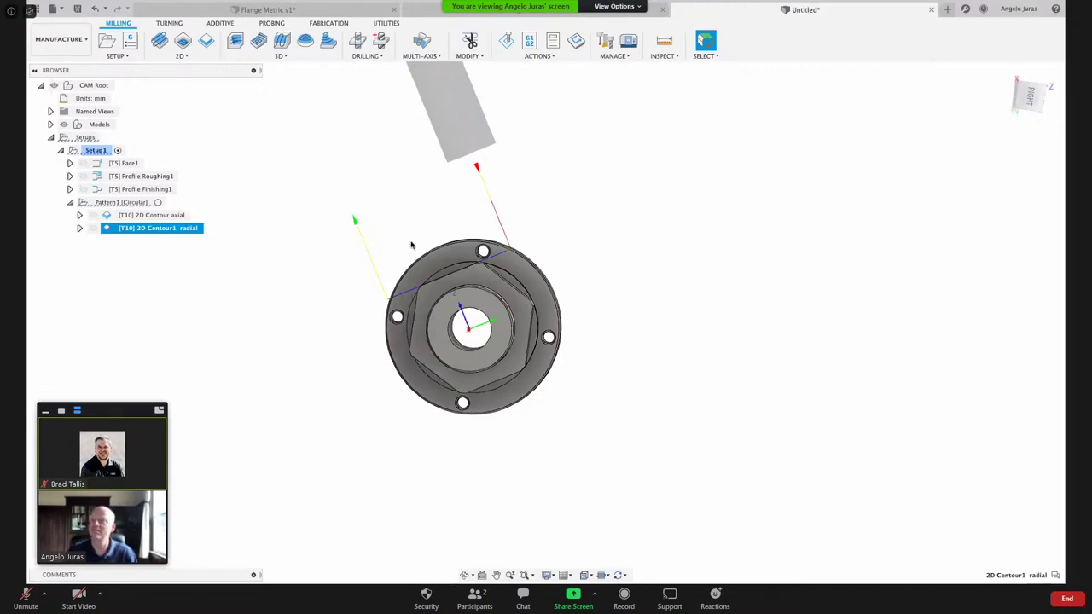
middle_click_drag(412, 244, 382, 201, "shift")
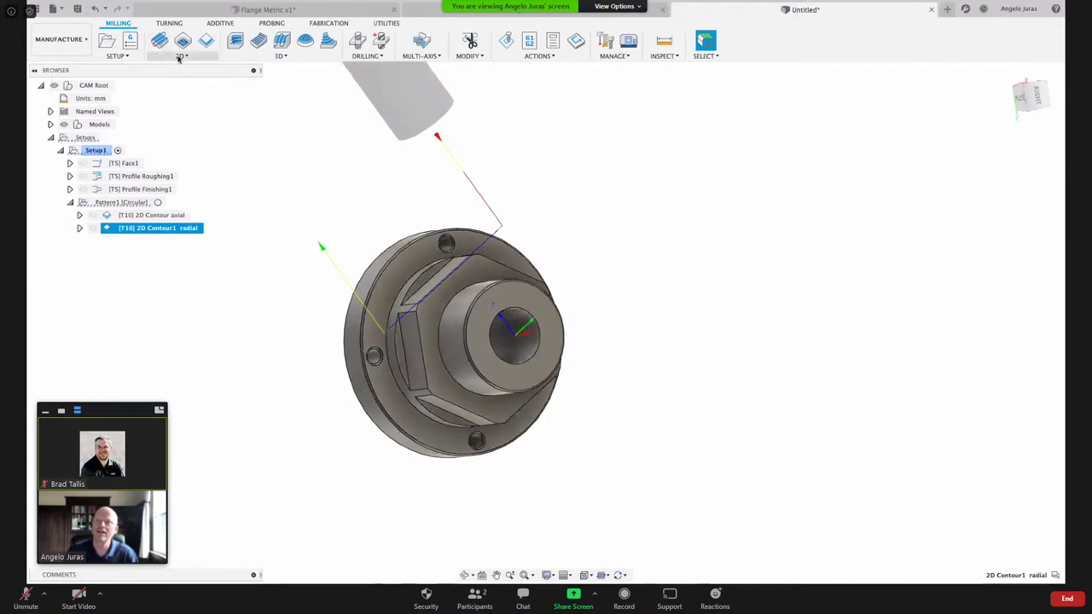
- Start a Drill operation using tool #9, the Ø10mm 90° spot drill from the Turning library
left_click(357, 46)
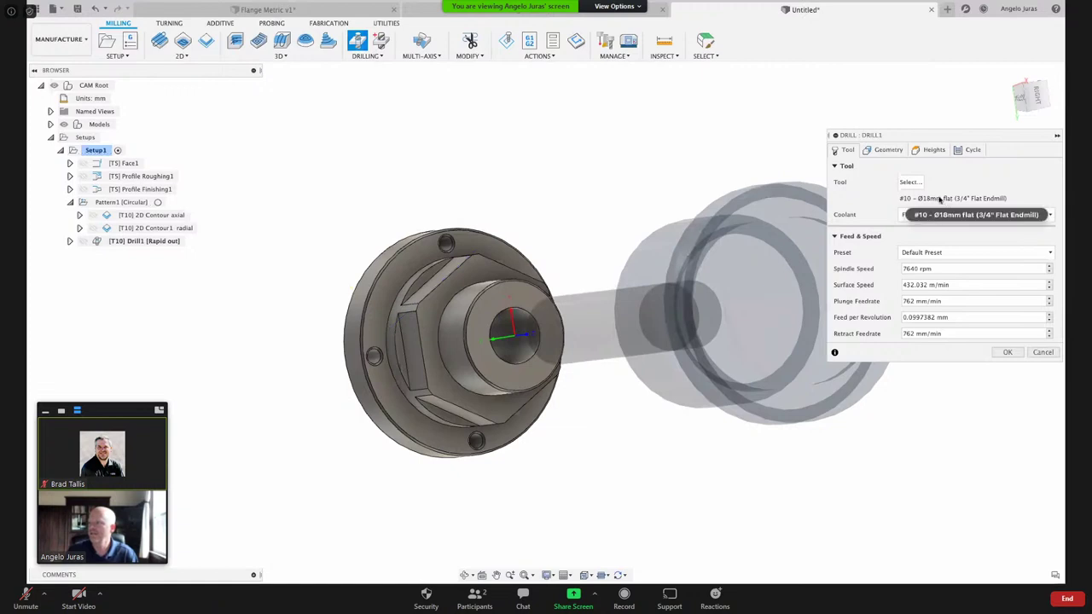
left_click(911, 183)
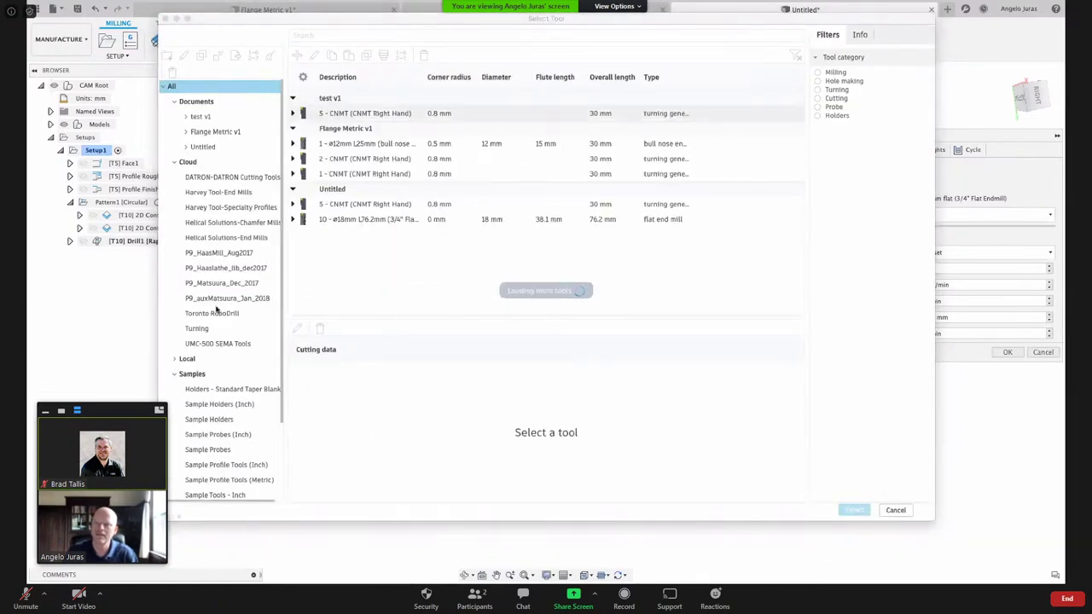
left_click(196, 328)
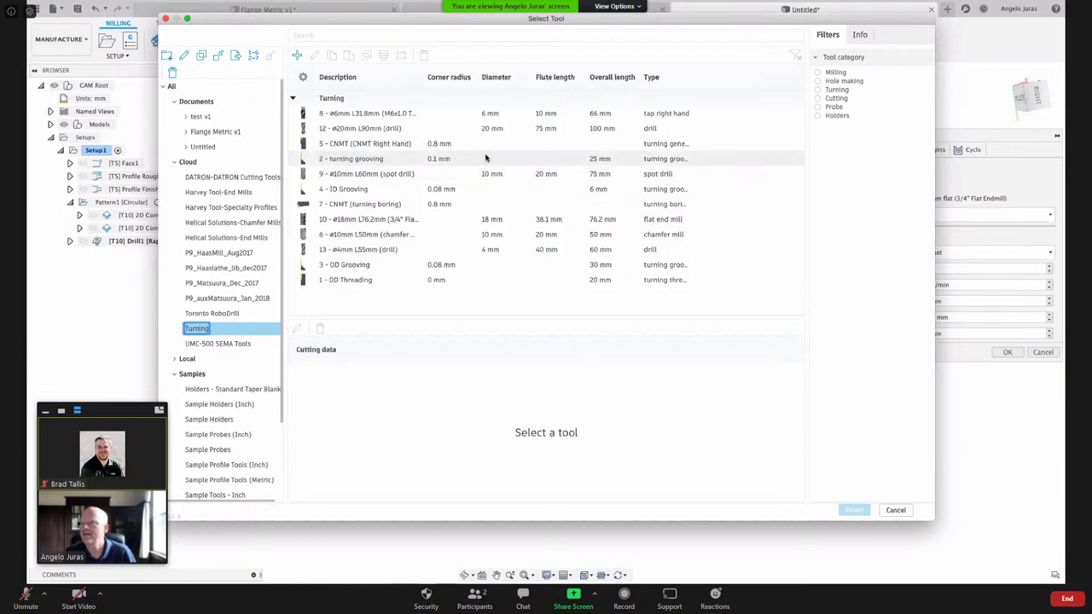
left_click(650, 177)
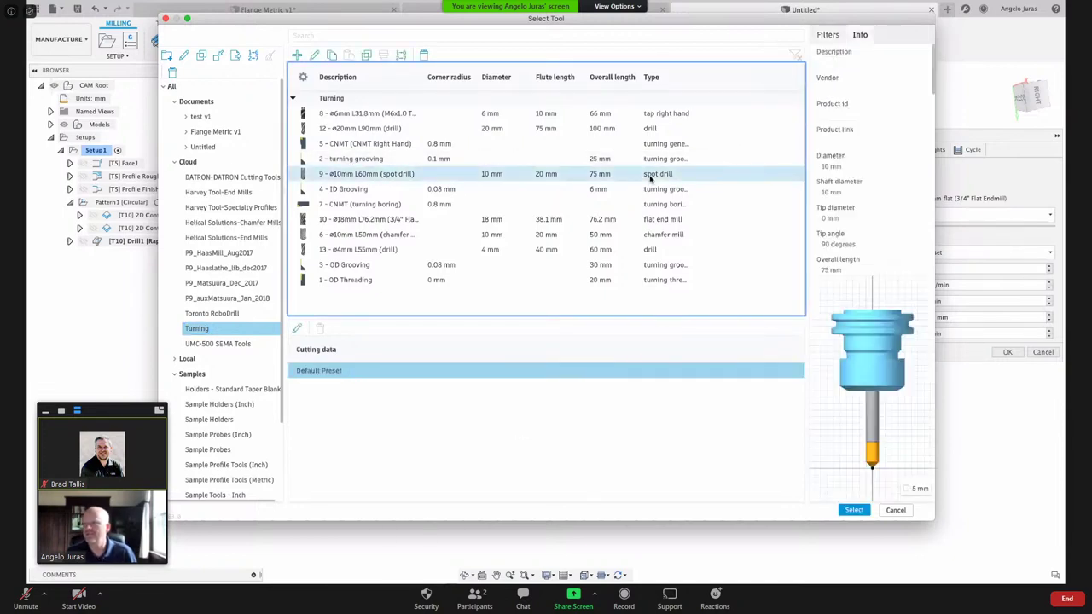
left_click(854, 510)
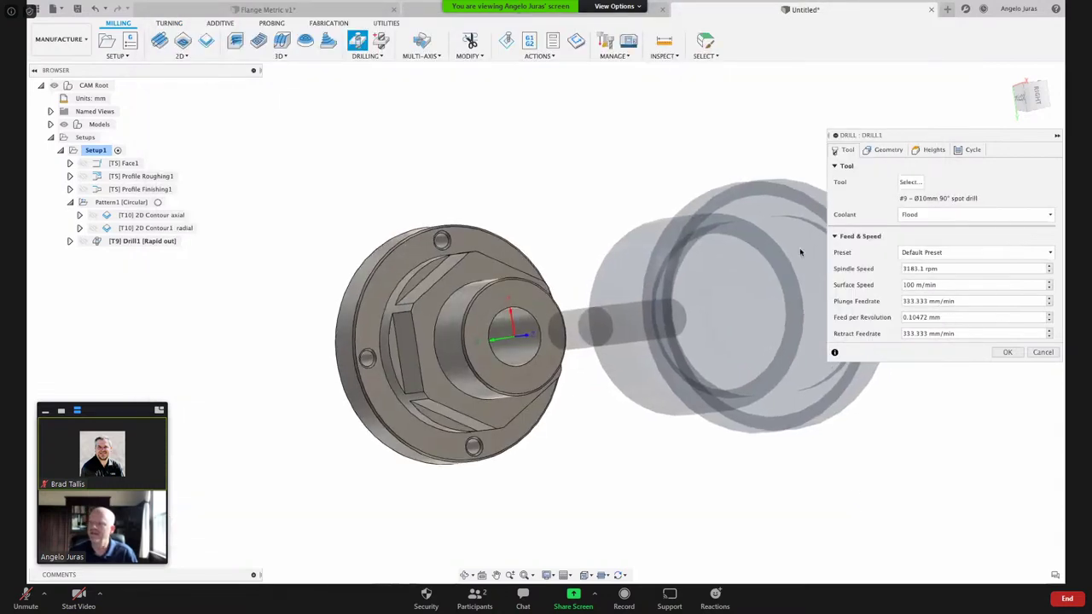
- Create Drill1 on the small flange hole's face
middle_click_drag(799, 248, 859, 223, "shift")
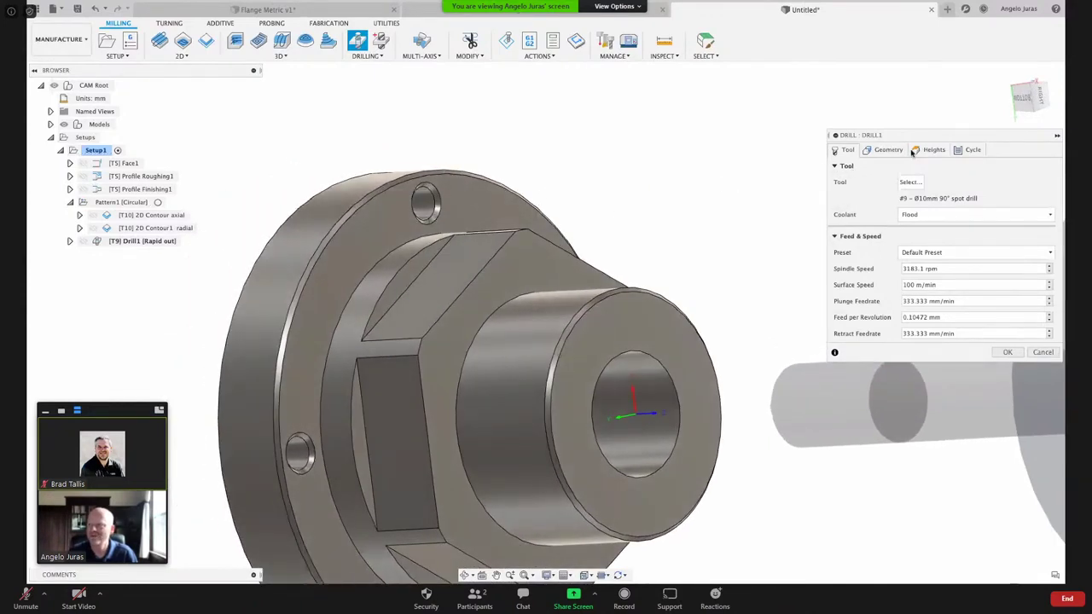
left_click(886, 150)
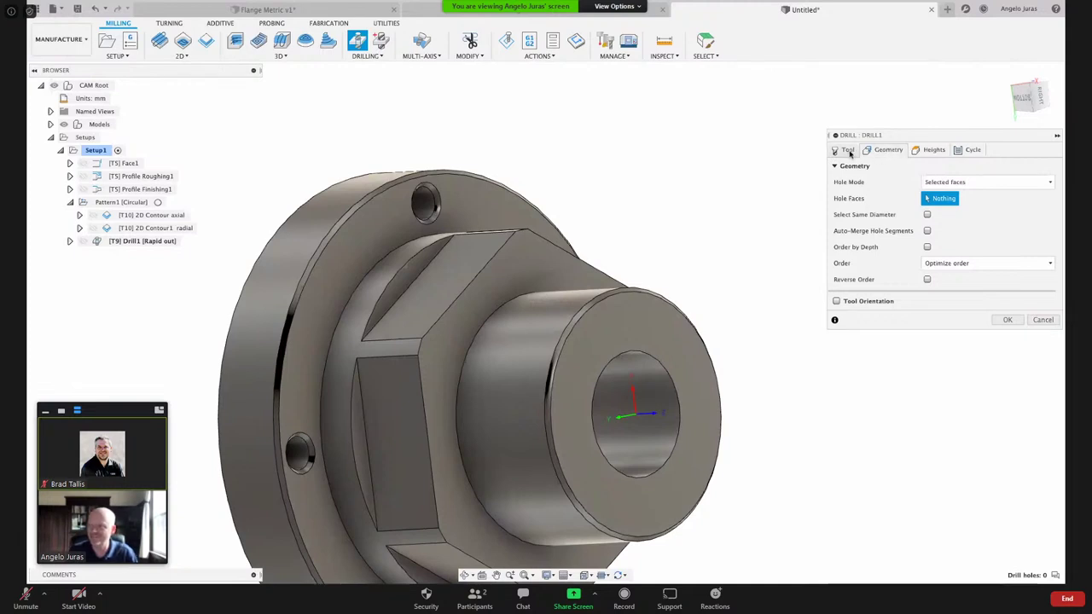
left_click(847, 150)
left_click(878, 151)
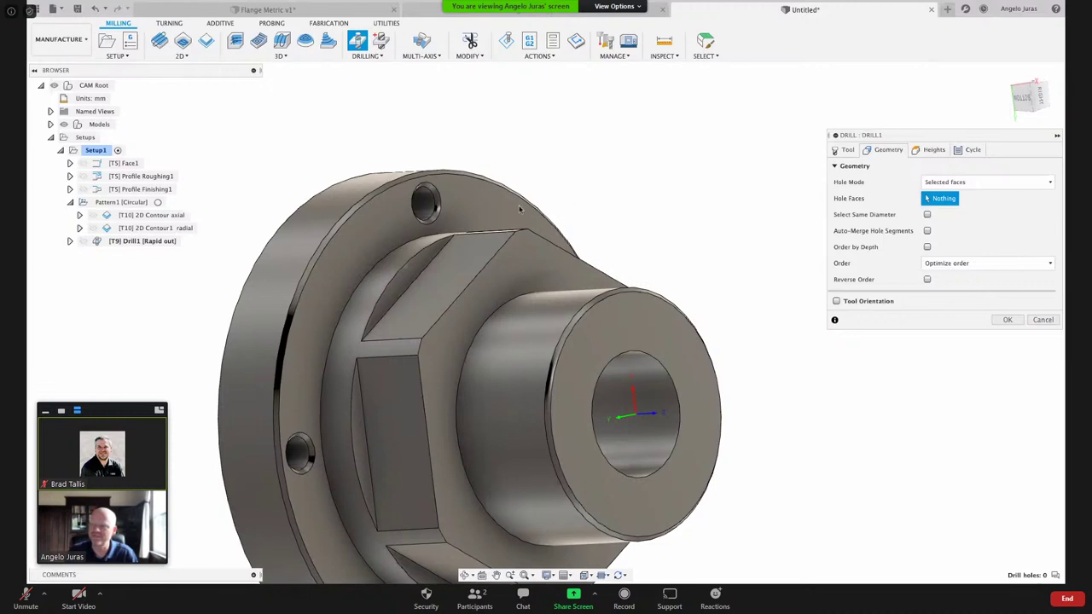
scroll(519, 208, "up", 3)
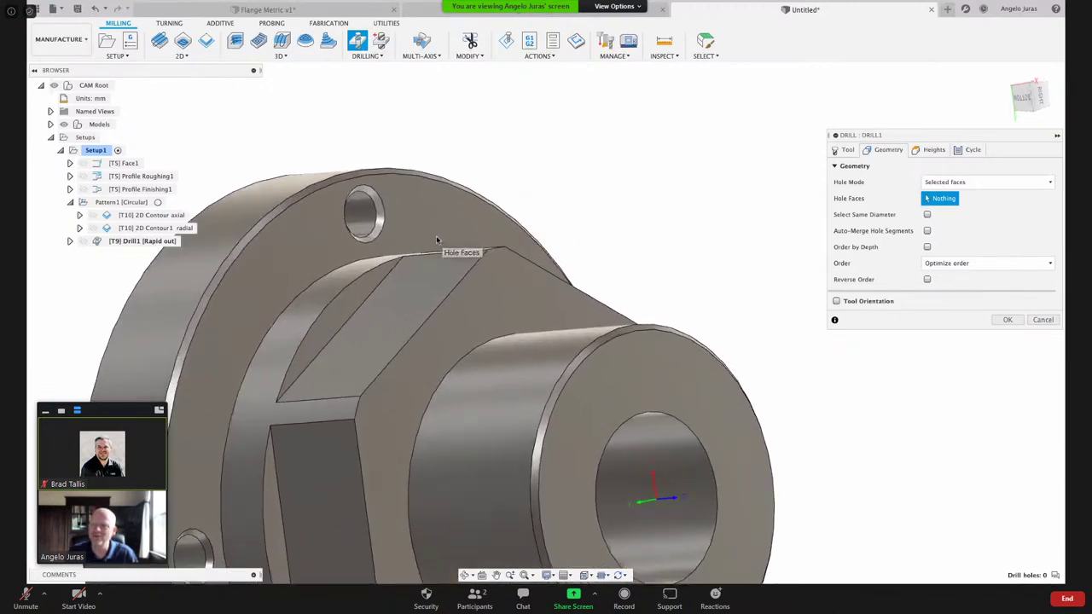
scroll(436, 240, "up", 2)
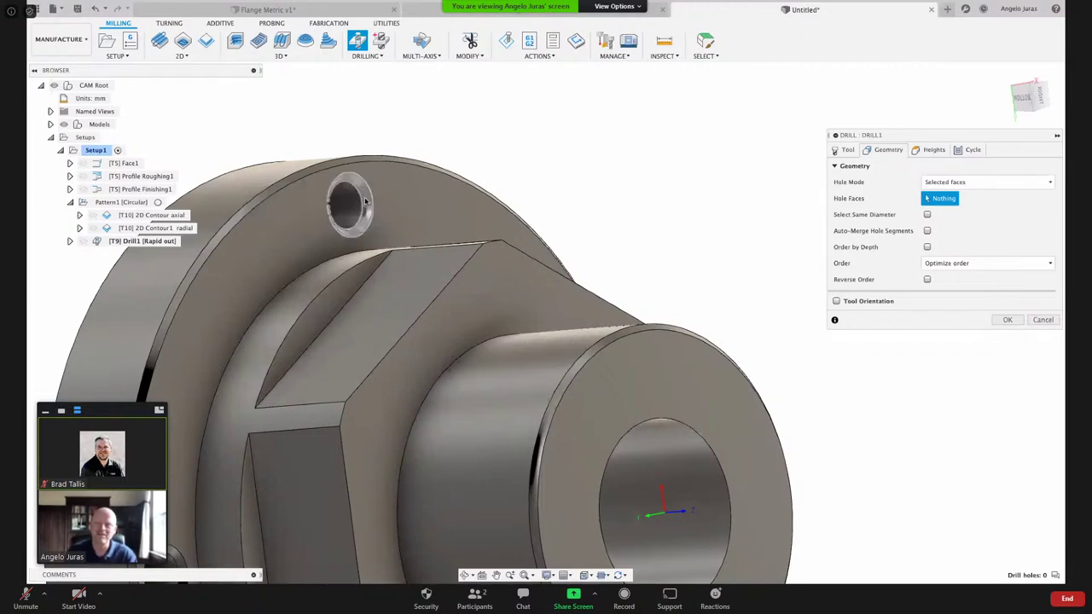
left_click(355, 210)
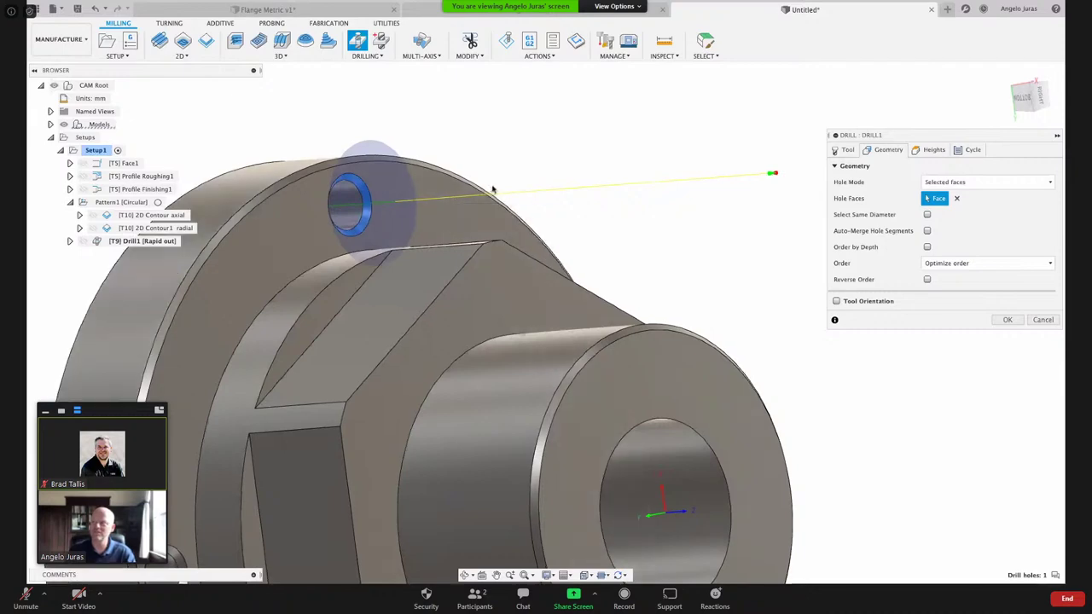
middle_click_drag(492, 182, 493, 188, "shift")
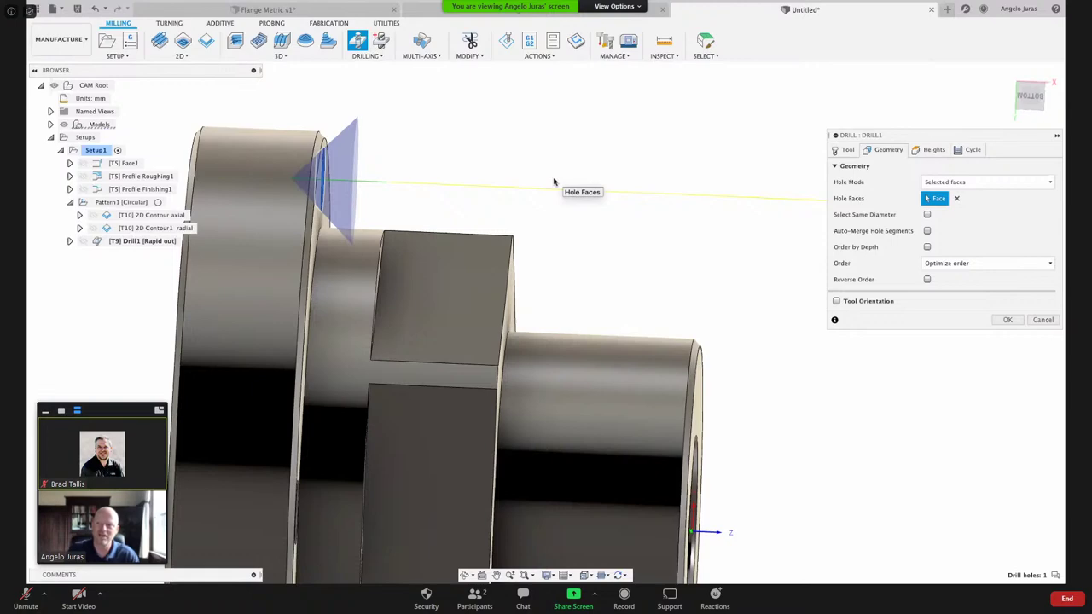
middle_click_drag(554, 181, 371, 209, "shift")
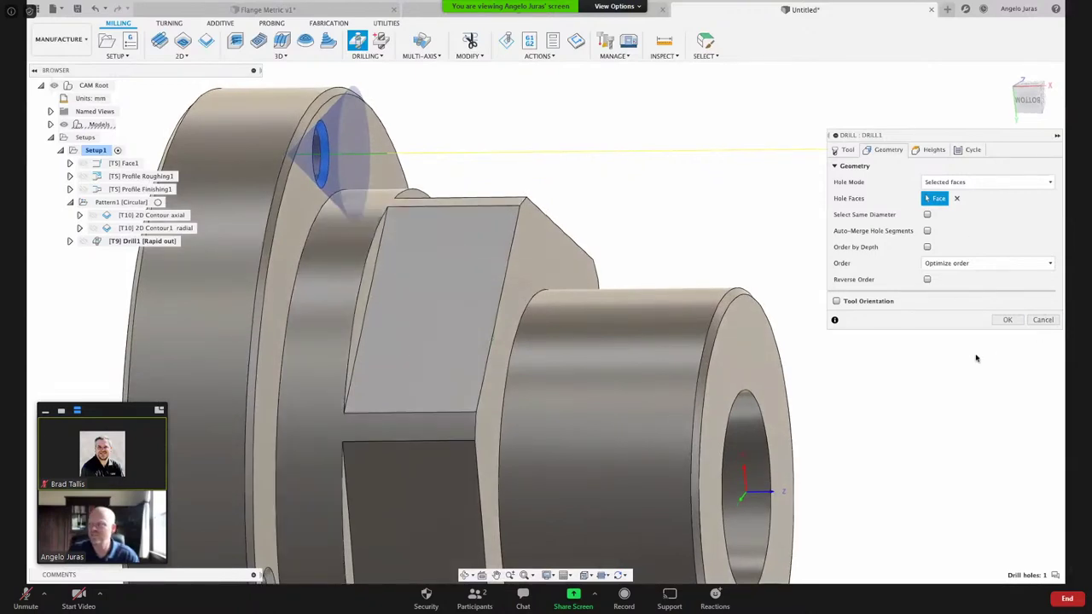
left_click(1007, 320)
- Turn the view to look straight at the flange face (Right view)
scroll(572, 261, "down", 4)
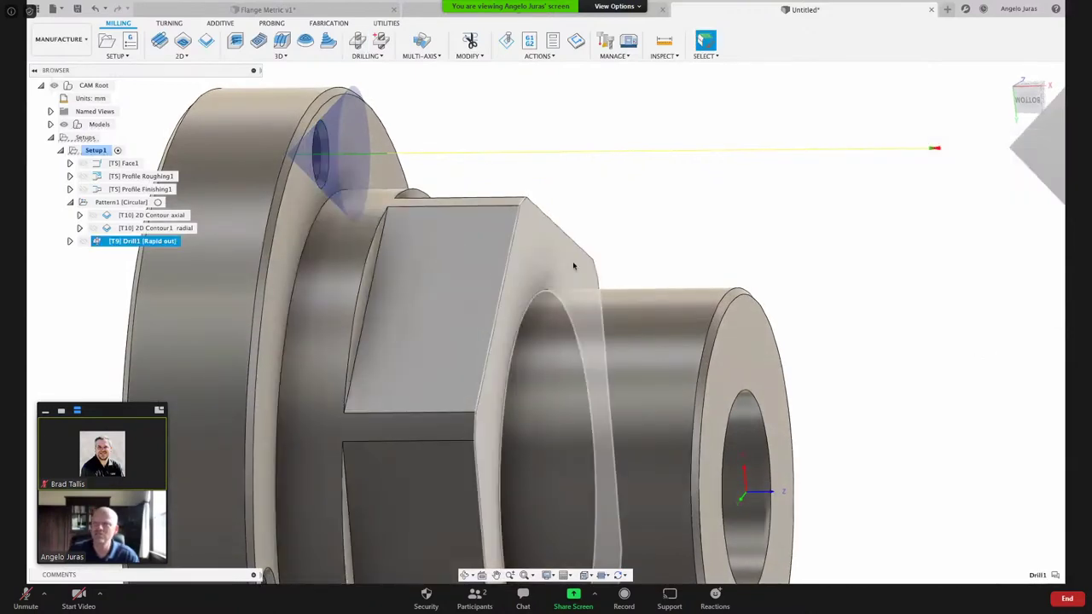
middle_click_drag(572, 261, 256, 213, "shift")
left_click(1033, 97)
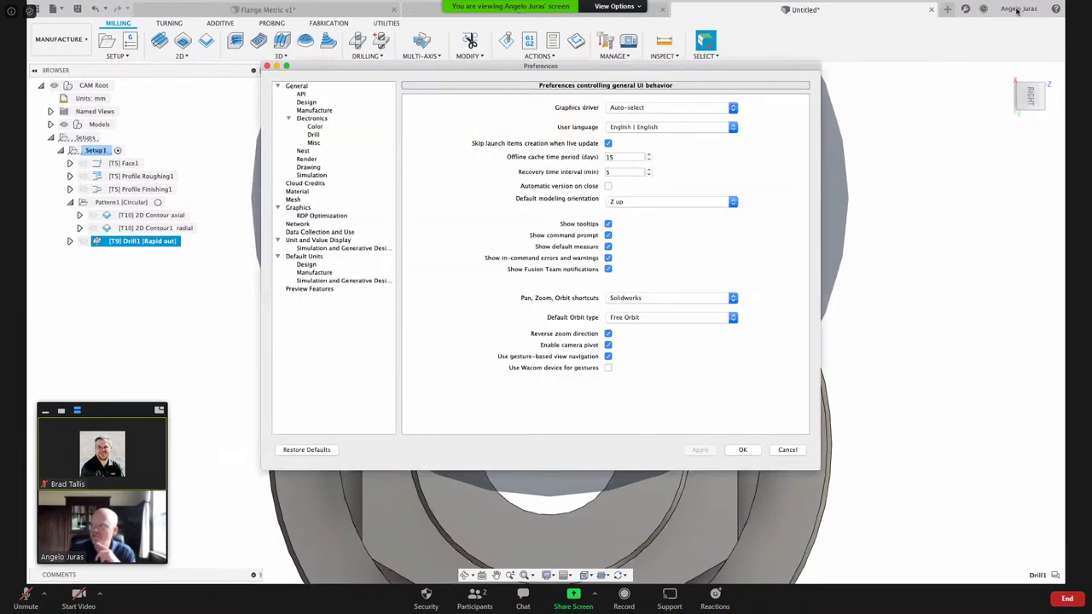
- Browse the Preview Features list in Preferences, then cancel without changing anything
left_click(781, 452)
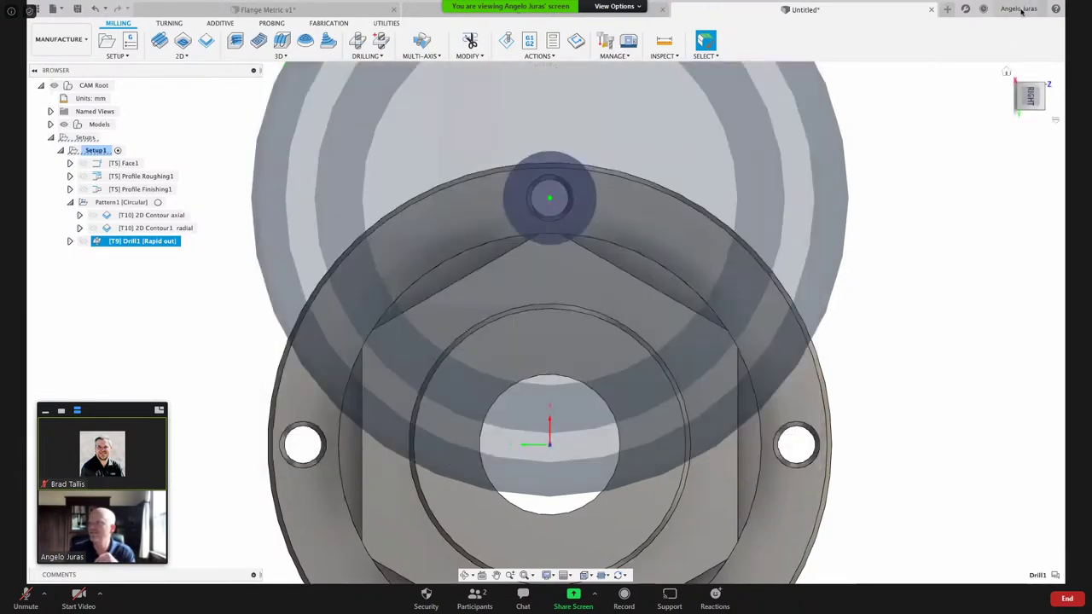
mouse_move(1019, 8)
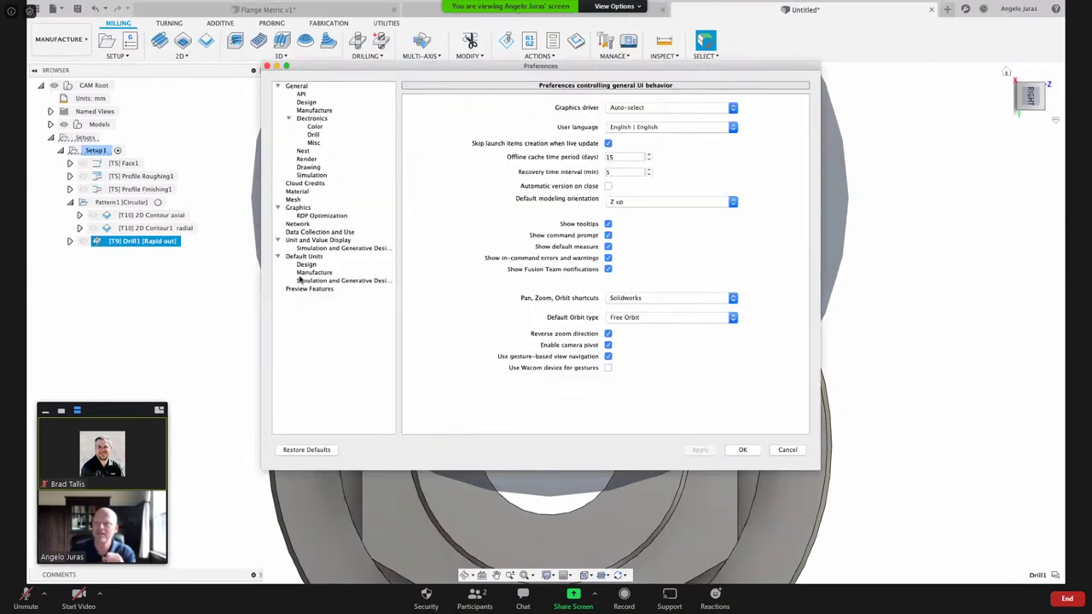
left_click(308, 289)
scroll(548, 288, "down", 10)
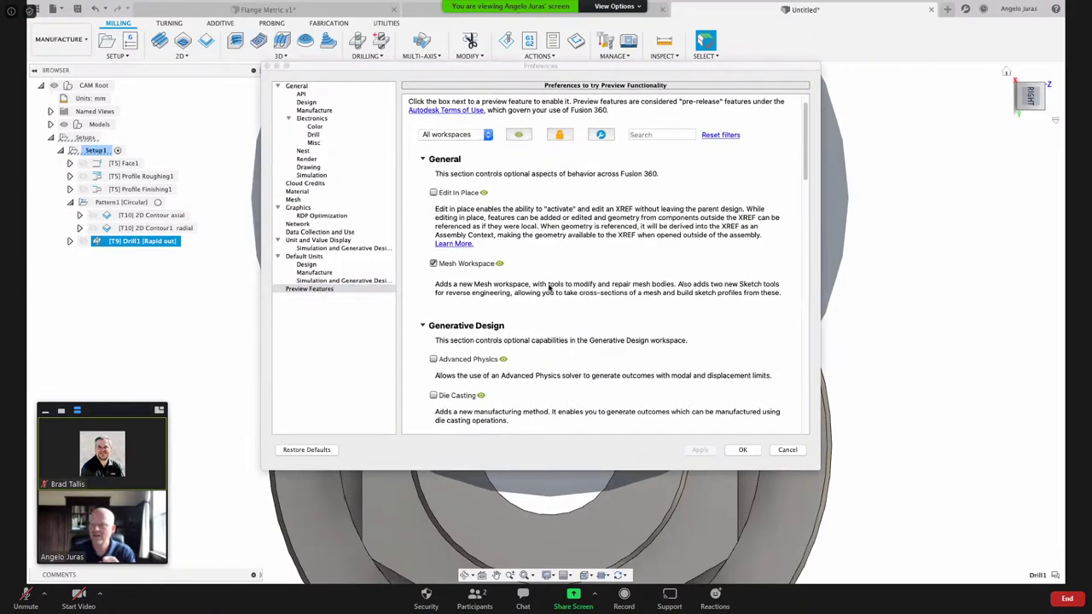
scroll(549, 288, "down", 5)
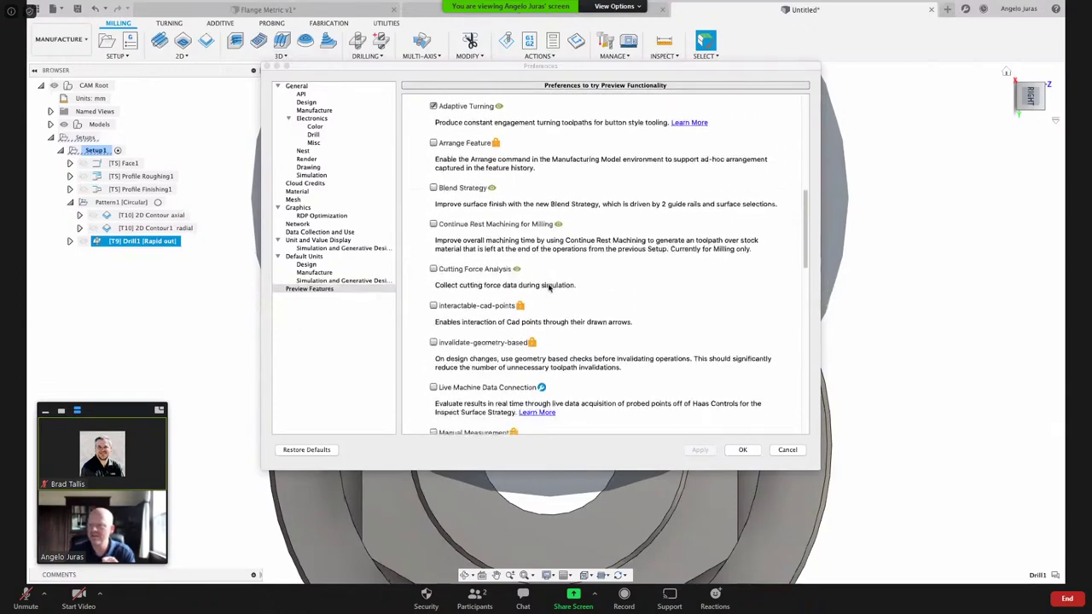
scroll(548, 288, "down", 9)
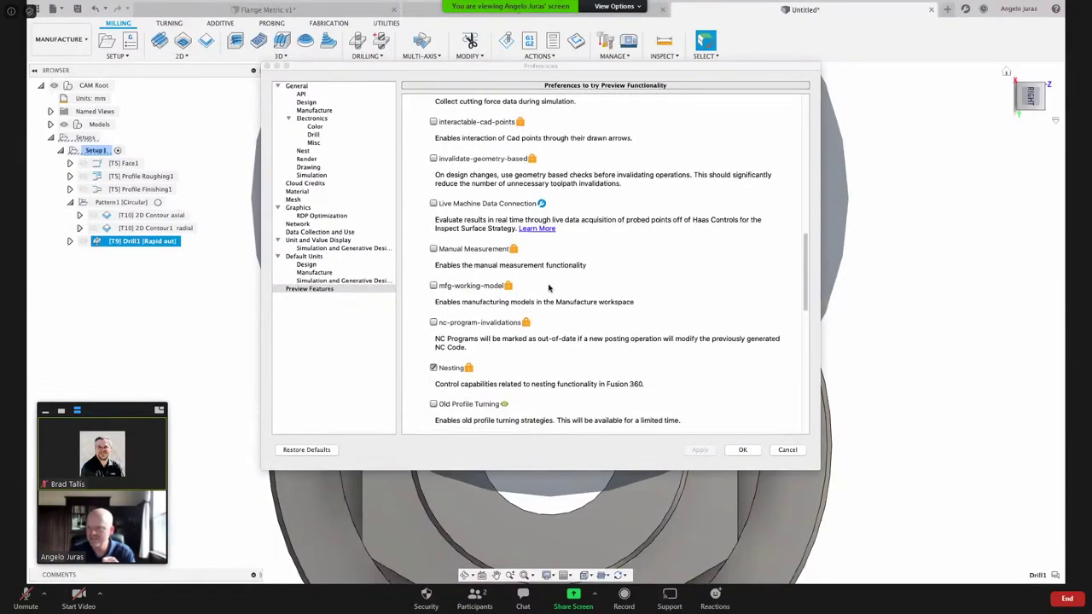
scroll(548, 288, "down", 2)
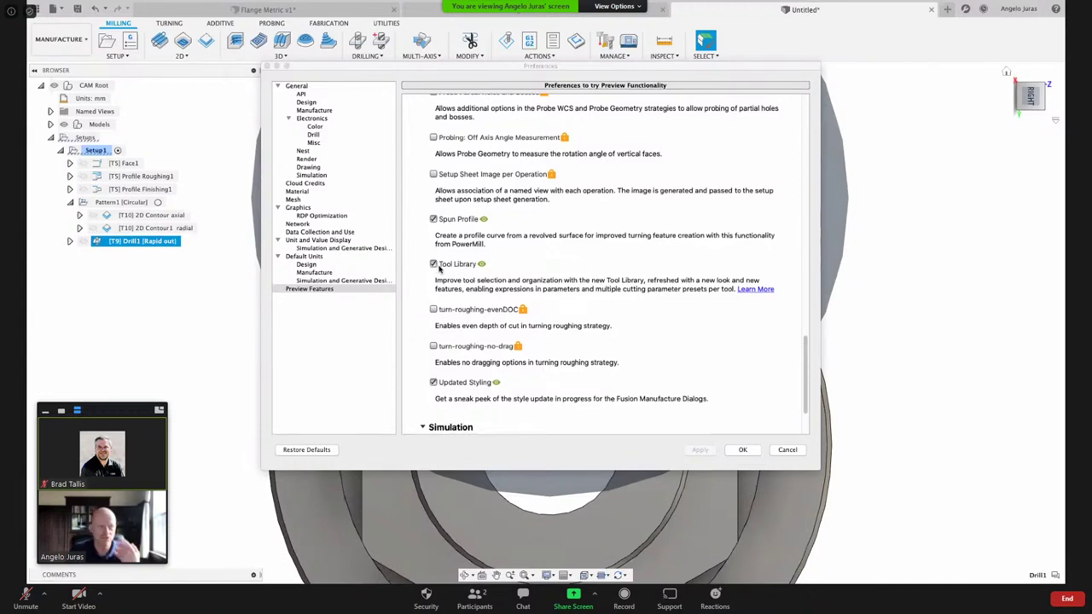
scroll(738, 424, "down", 1)
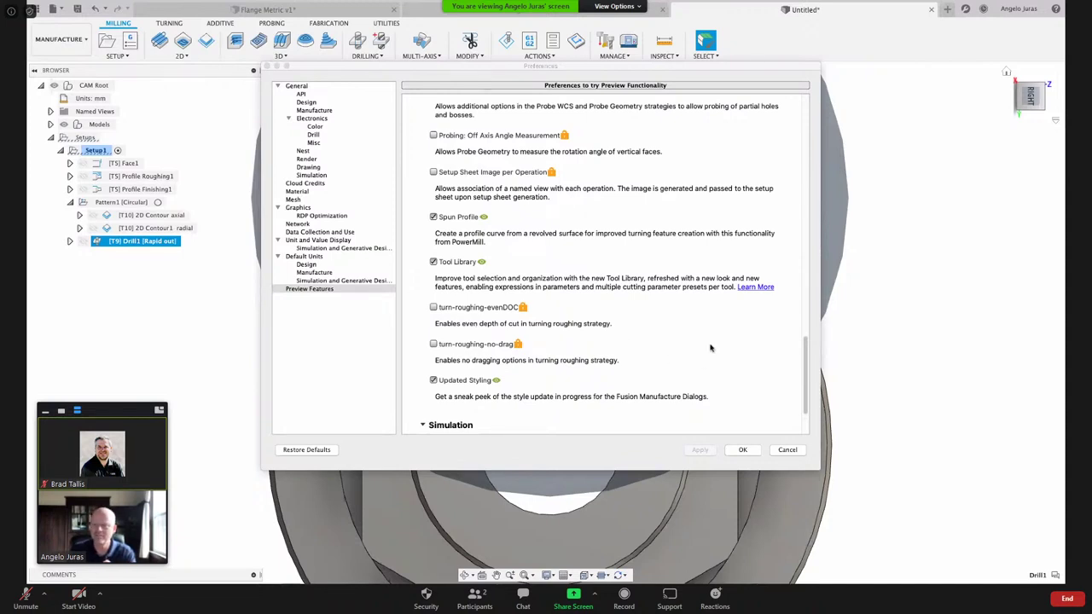
left_click(787, 451)
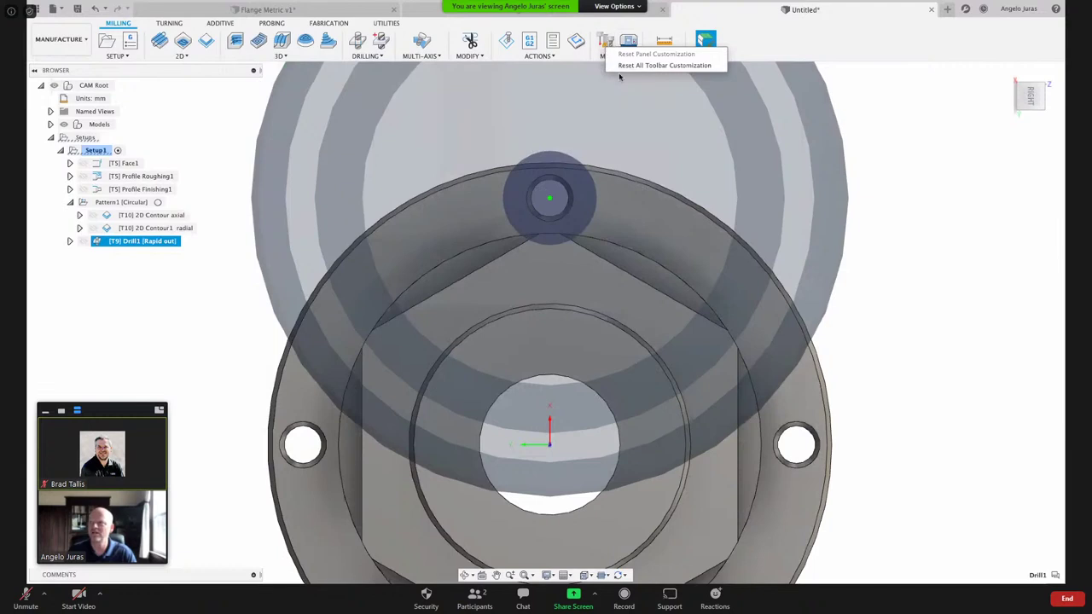
- Open the Untitled document's spot drill for editing in the Tool Library
left_click(614, 99)
left_click(603, 47)
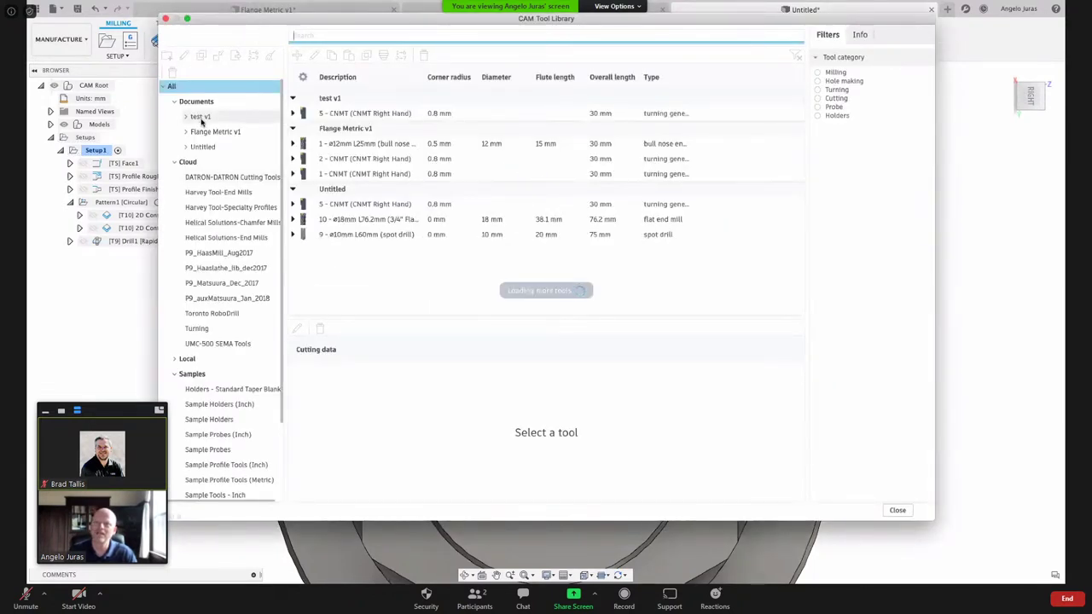
left_click(203, 147)
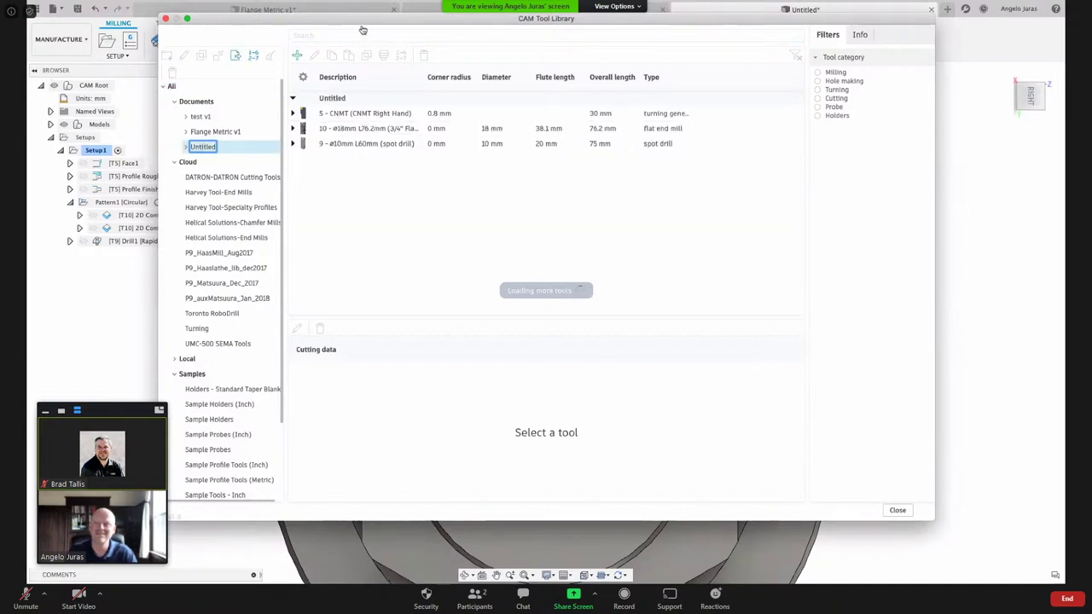
left_click(352, 145)
right_click(353, 147)
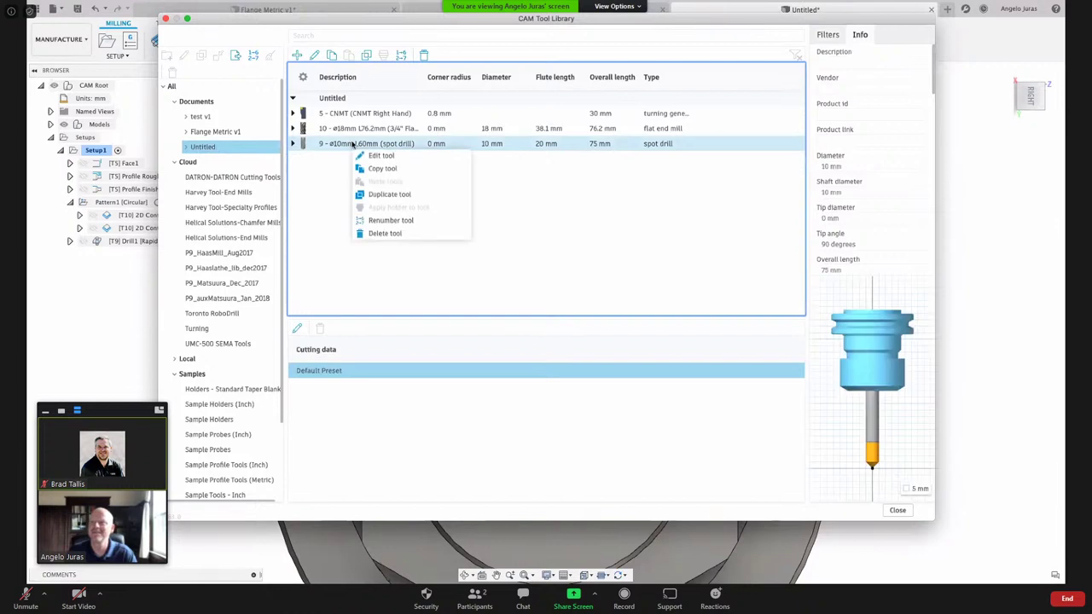
left_click(369, 155)
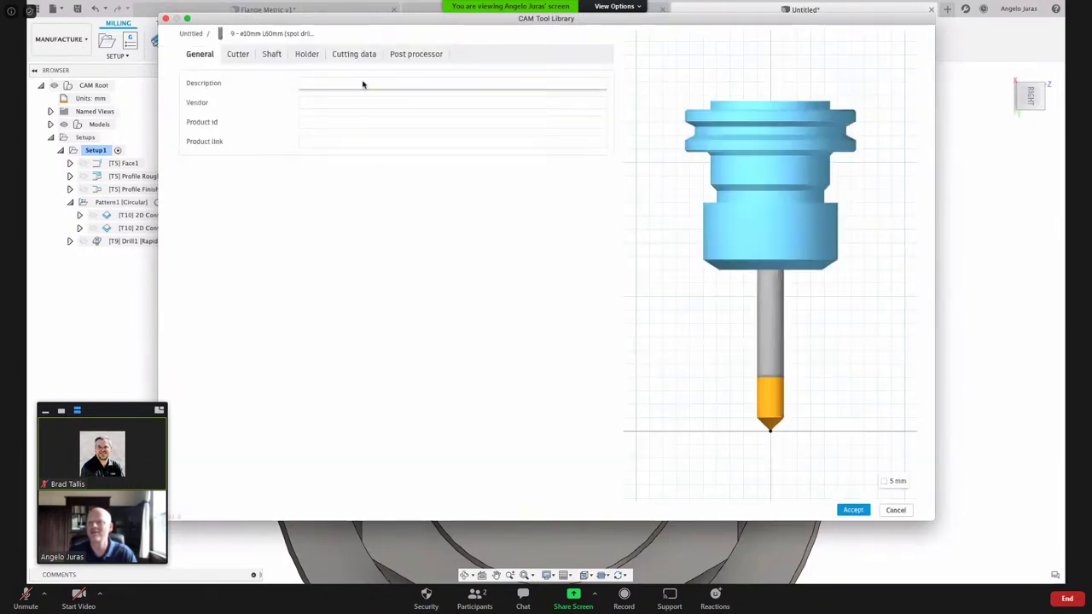
- Set the spot drill diameter to 8 mm, update Drill1's feeds and speeds, and close the library
left_click(238, 54)
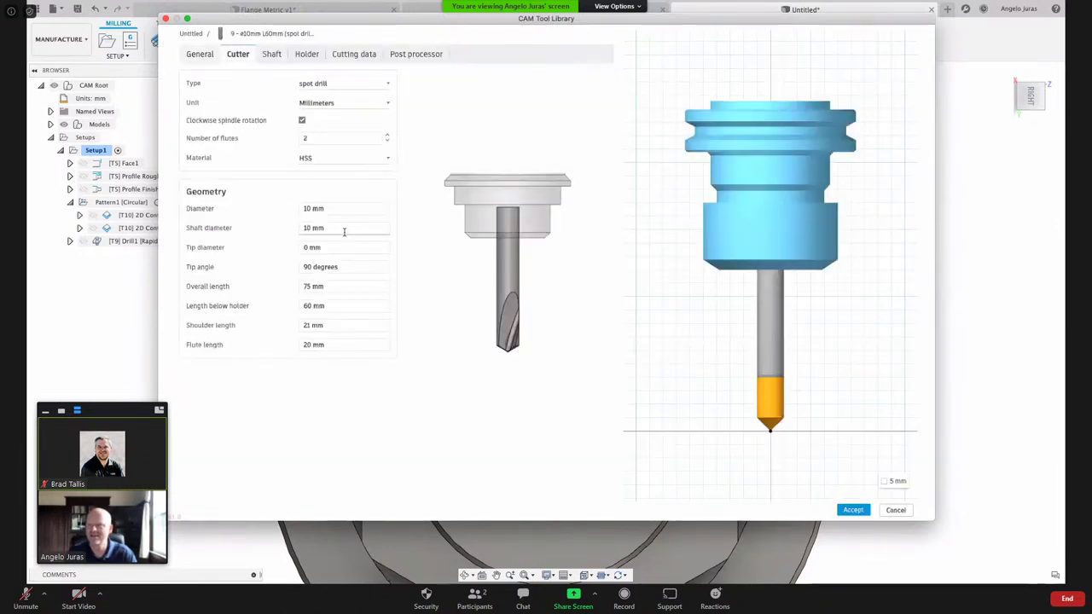
left_click(298, 210)
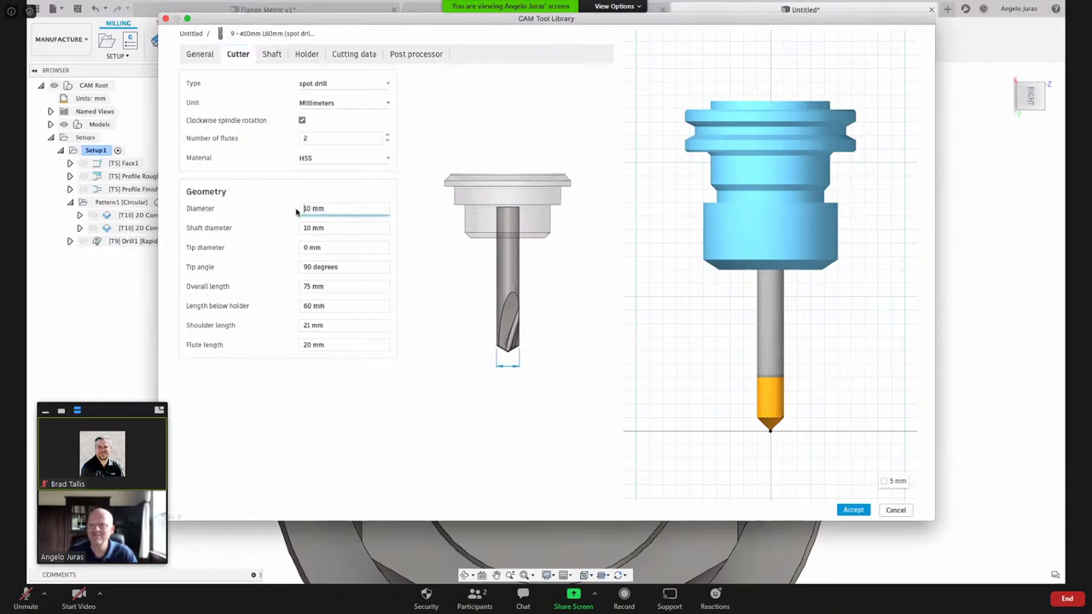
left_click_drag(336, 208, 299, 208)
key("Tab")
key("Tab")
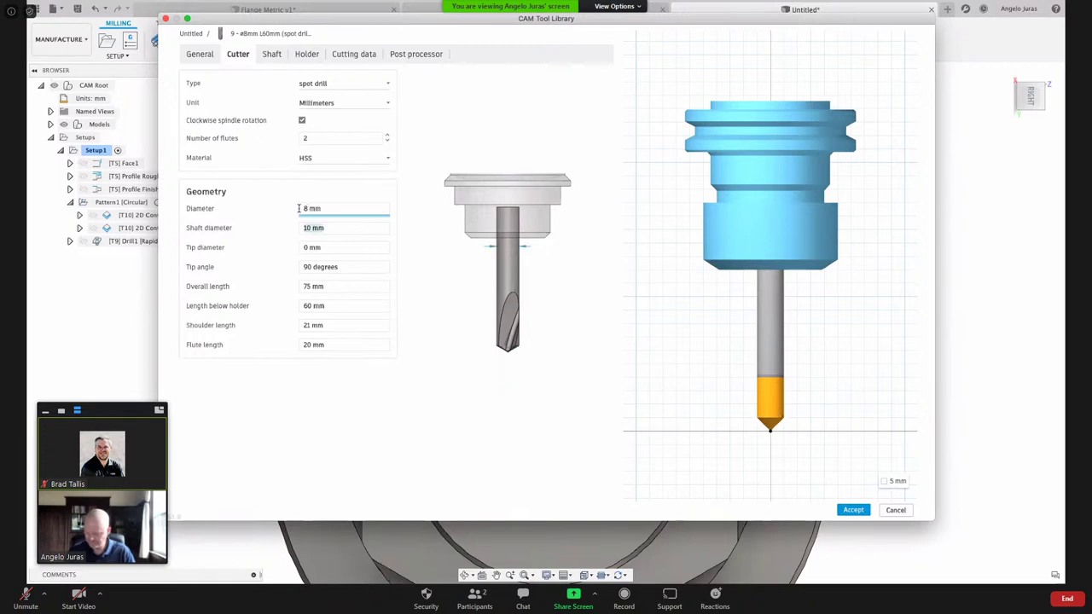
left_click(853, 510)
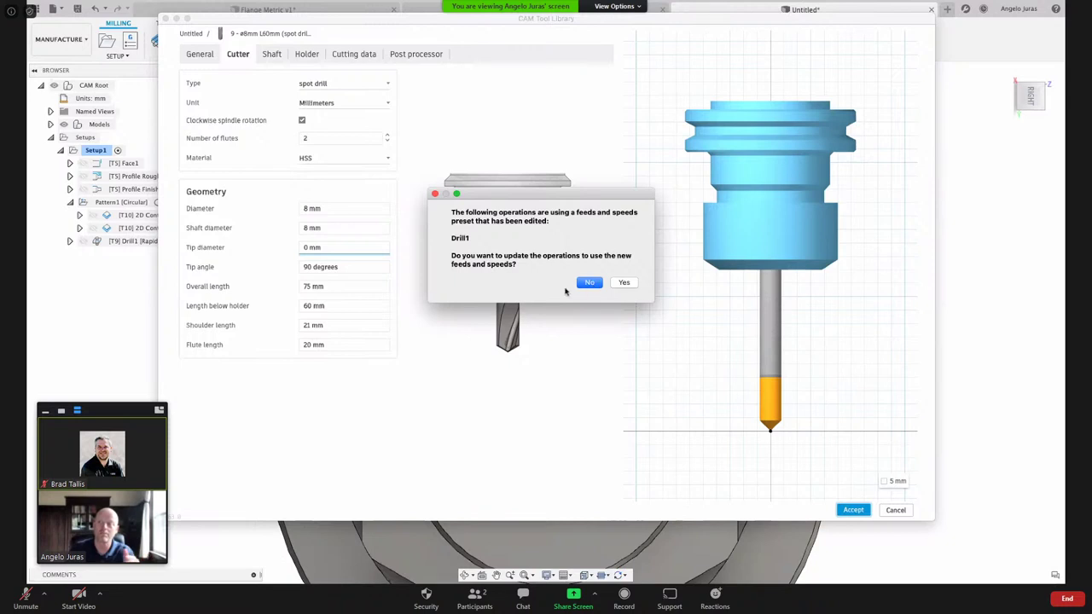
left_click(623, 283)
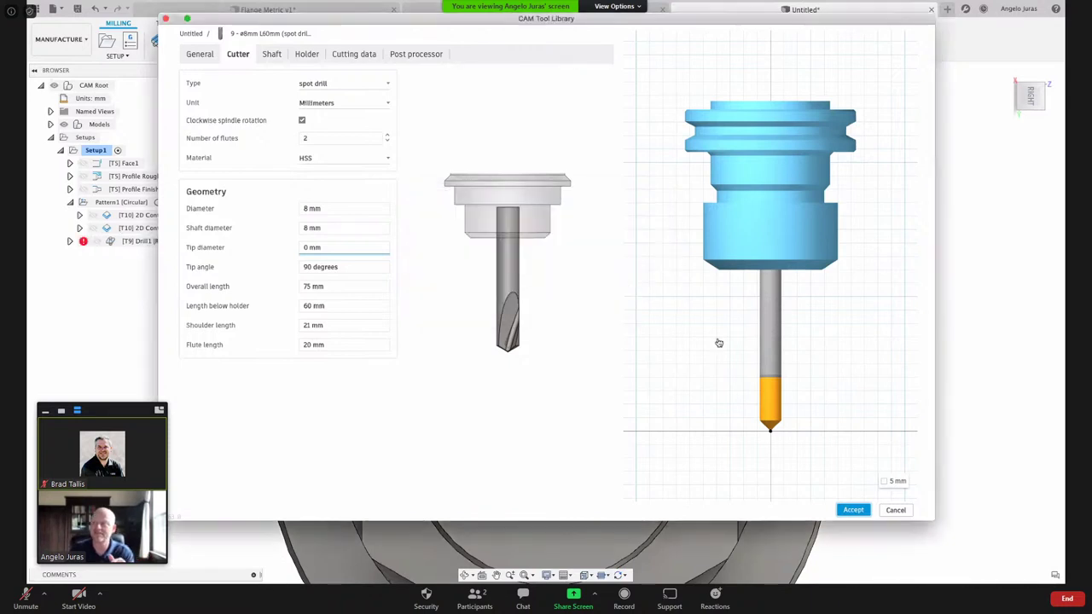
left_click(855, 510)
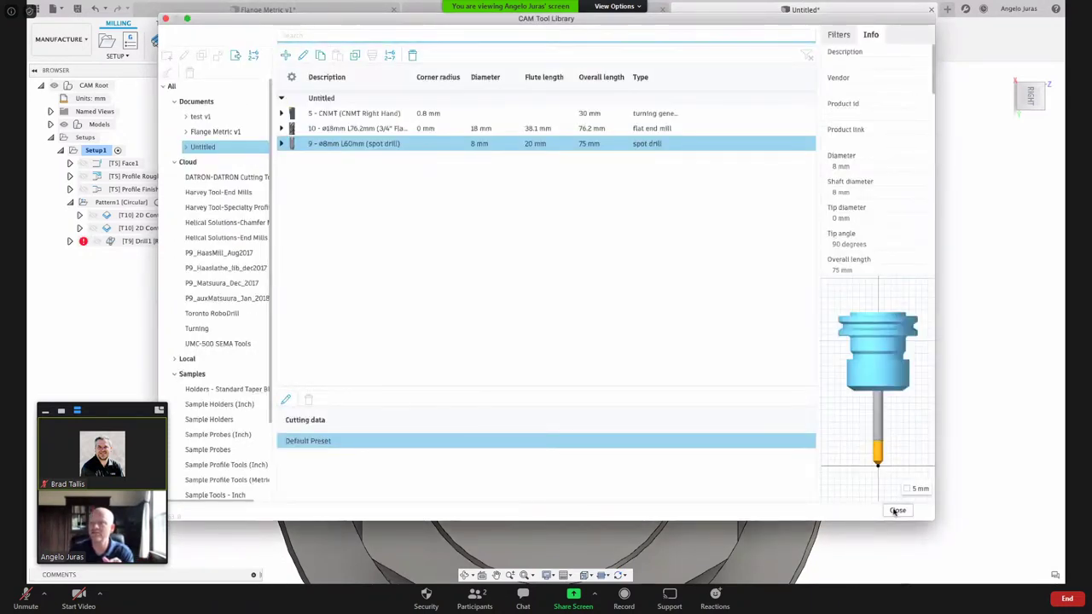
left_click(897, 510)
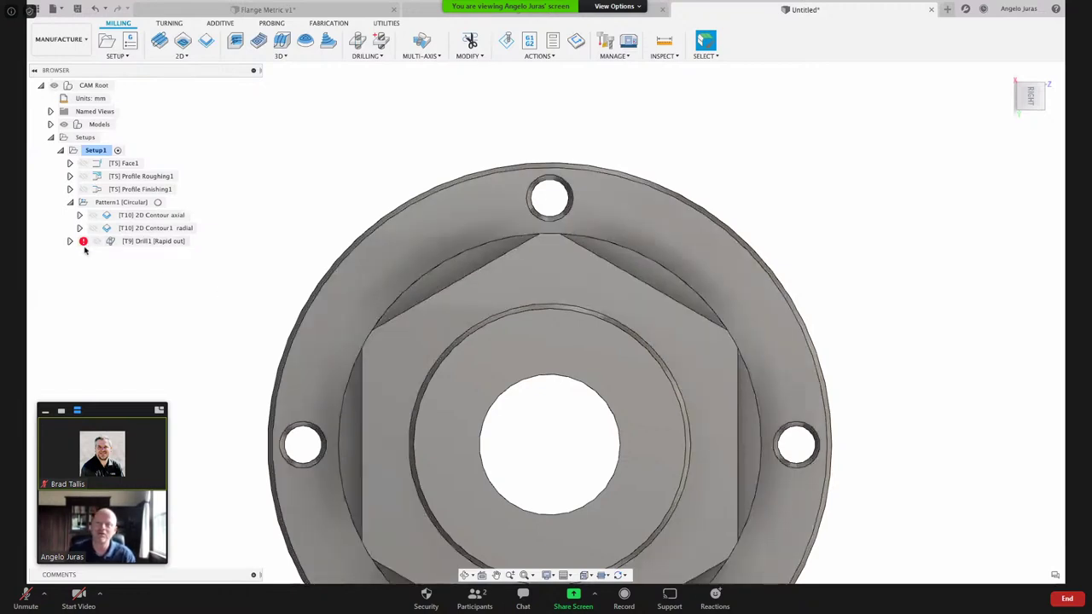
- Regenerate the Drill1 toolpath
right_click(148, 242)
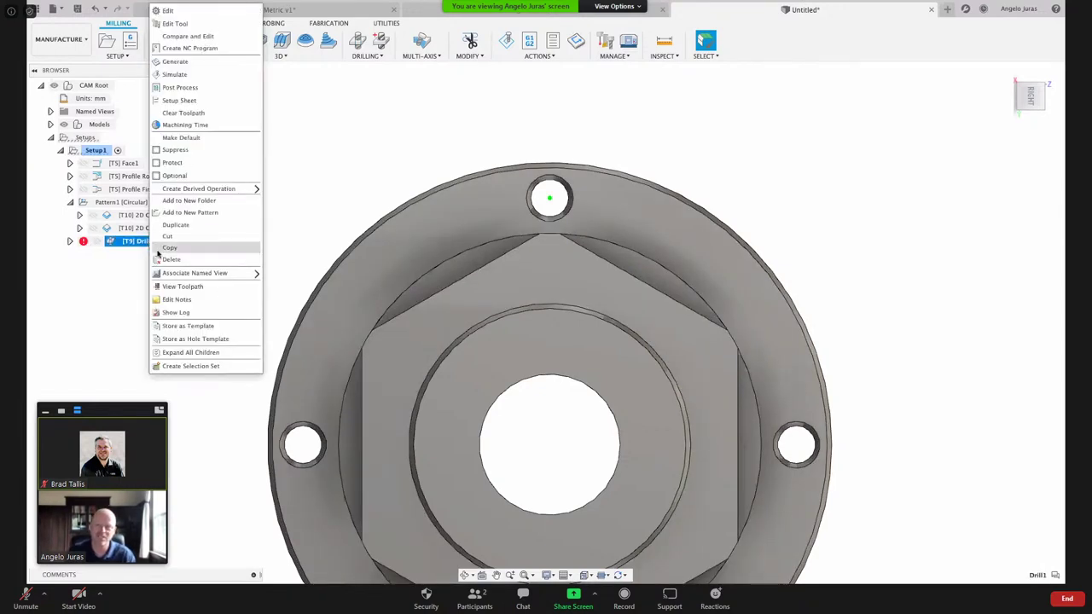
left_click(171, 62)
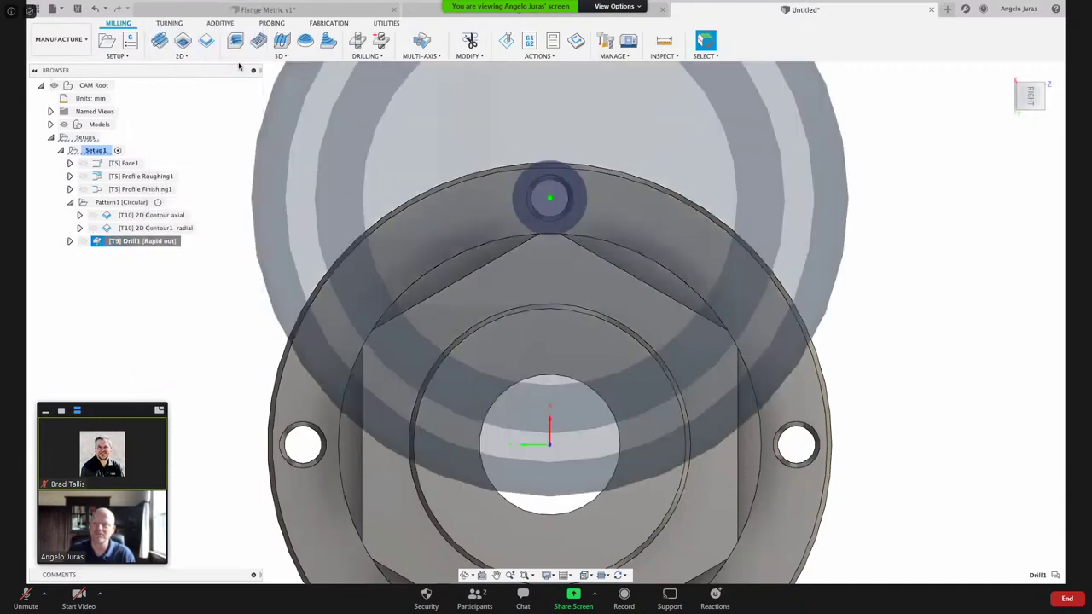
scroll(550, 240, "up", 3)
scroll(550, 240, "up", 2)
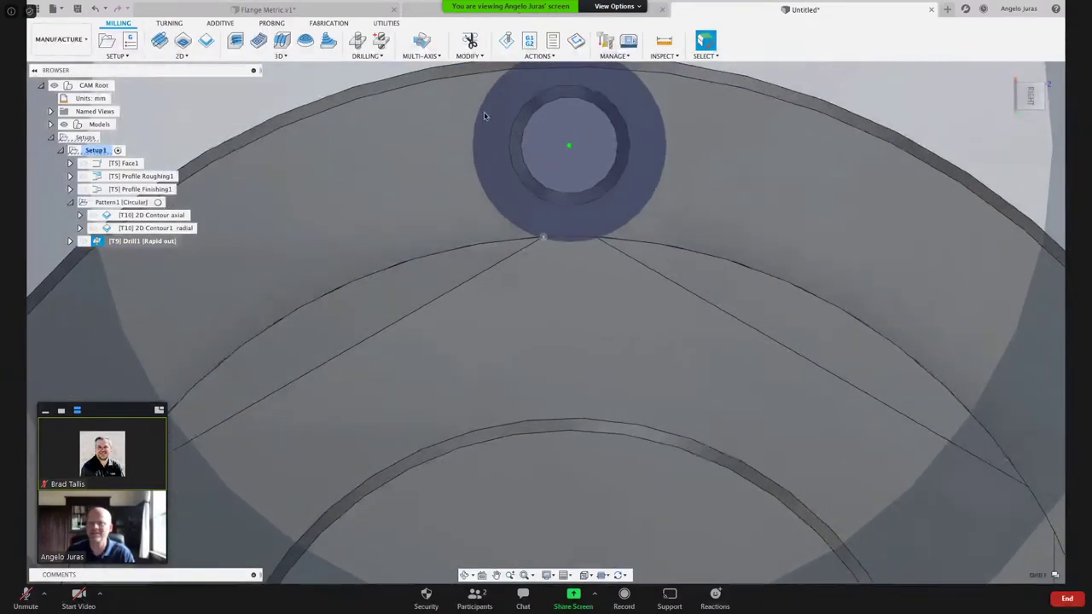
- Reopen the Tool Library and select the Untitled document's 8 mm spot drill
left_click(605, 43)
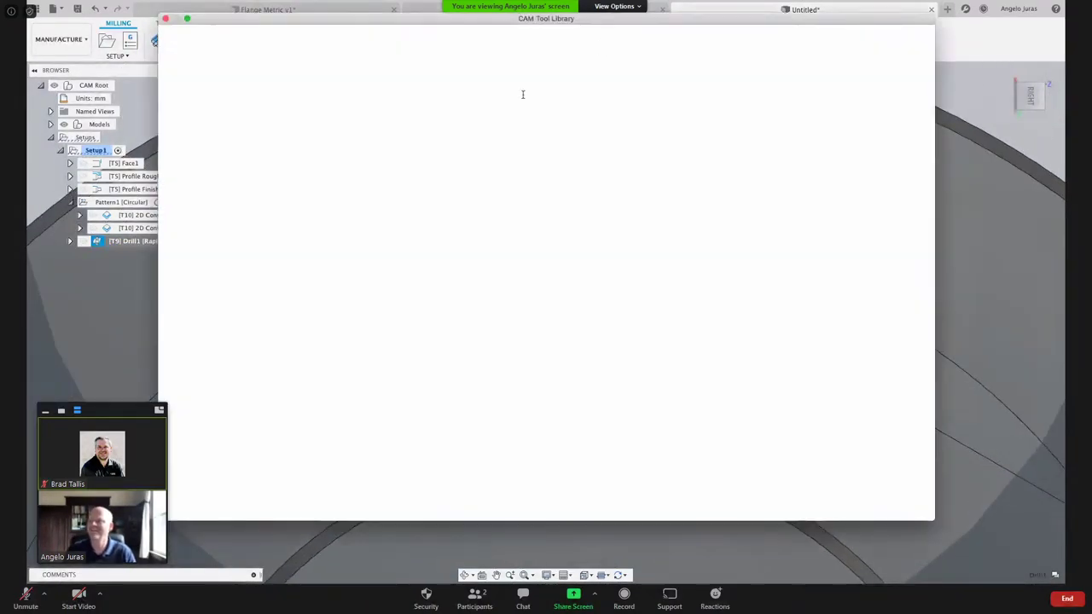
left_click(205, 147)
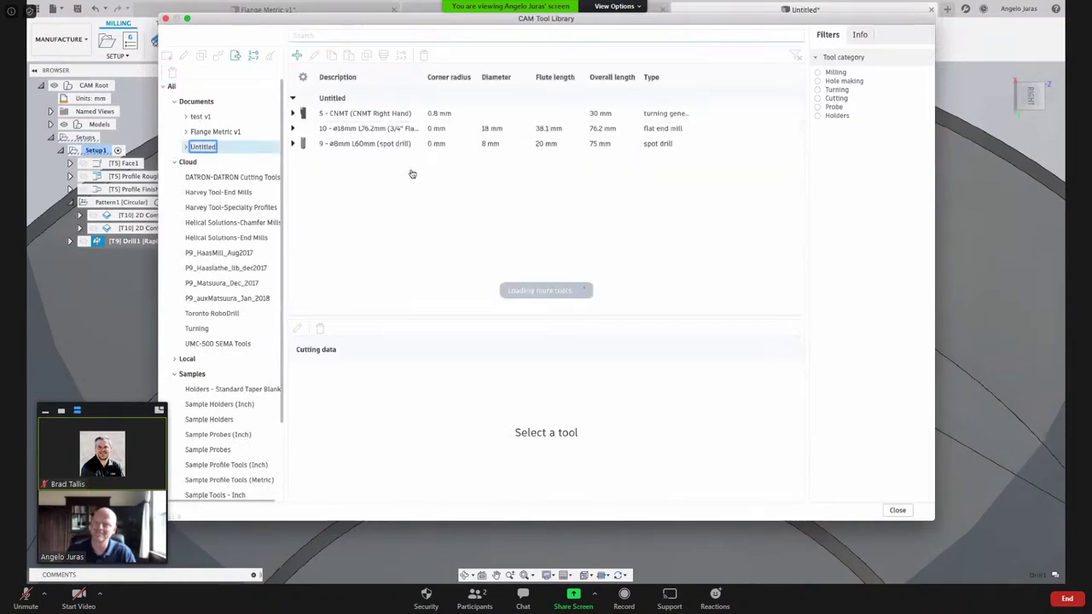
left_click(359, 145)
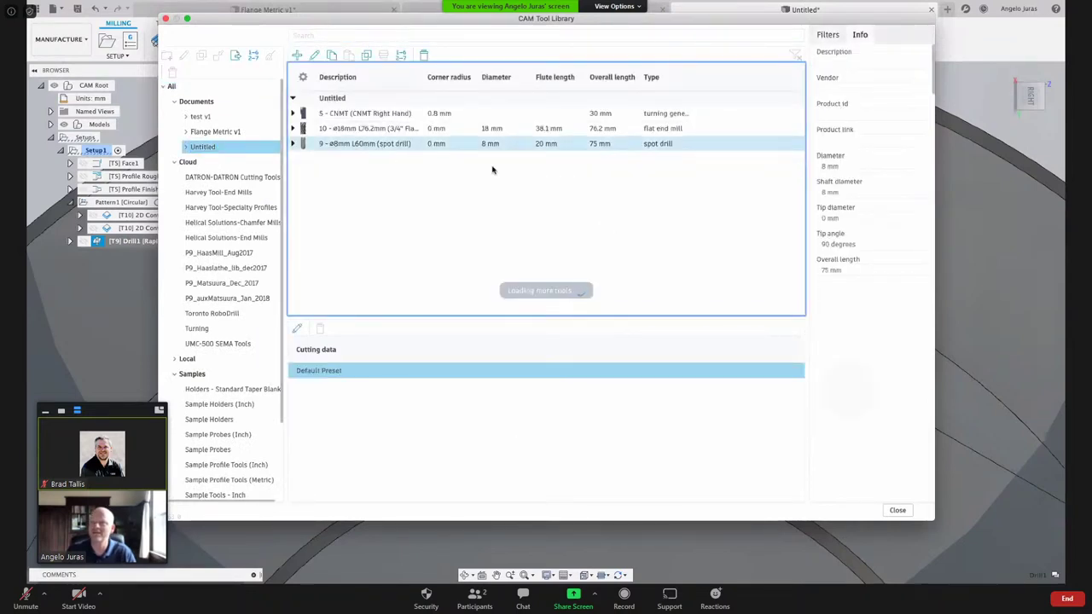
right_click(360, 154)
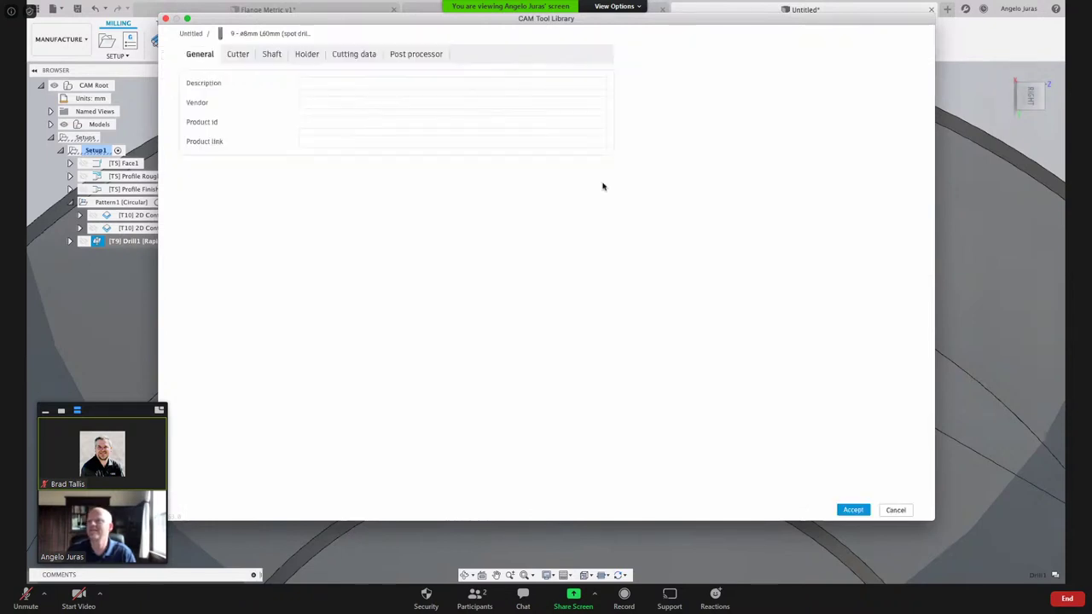
- Set the spot drill's diameter and shaft diameter to 6 mm, updating Drill1's feeds and speeds
left_click(241, 60)
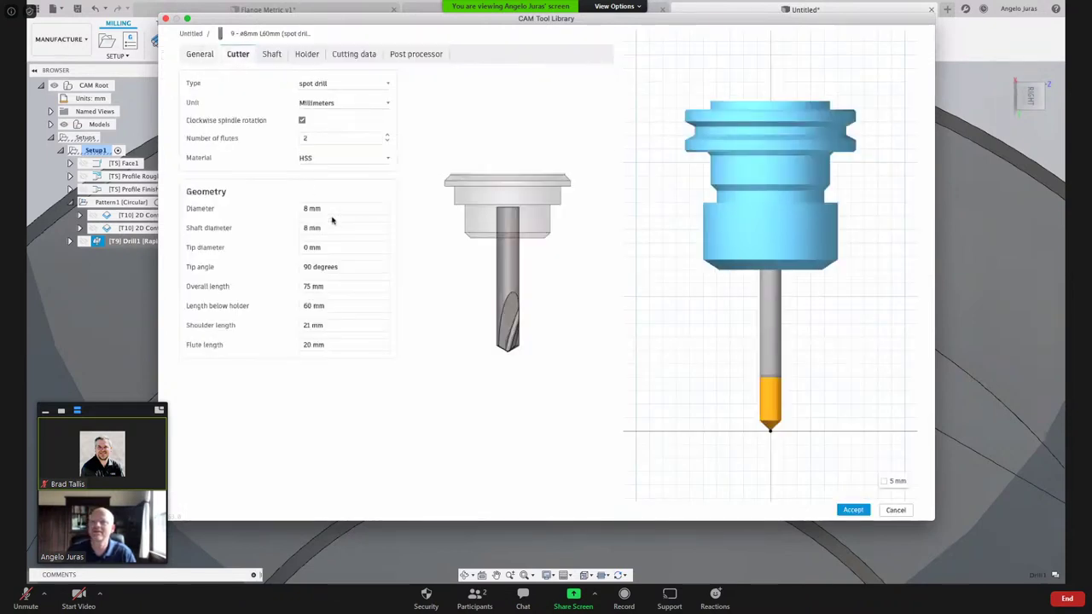
left_click(277, 205)
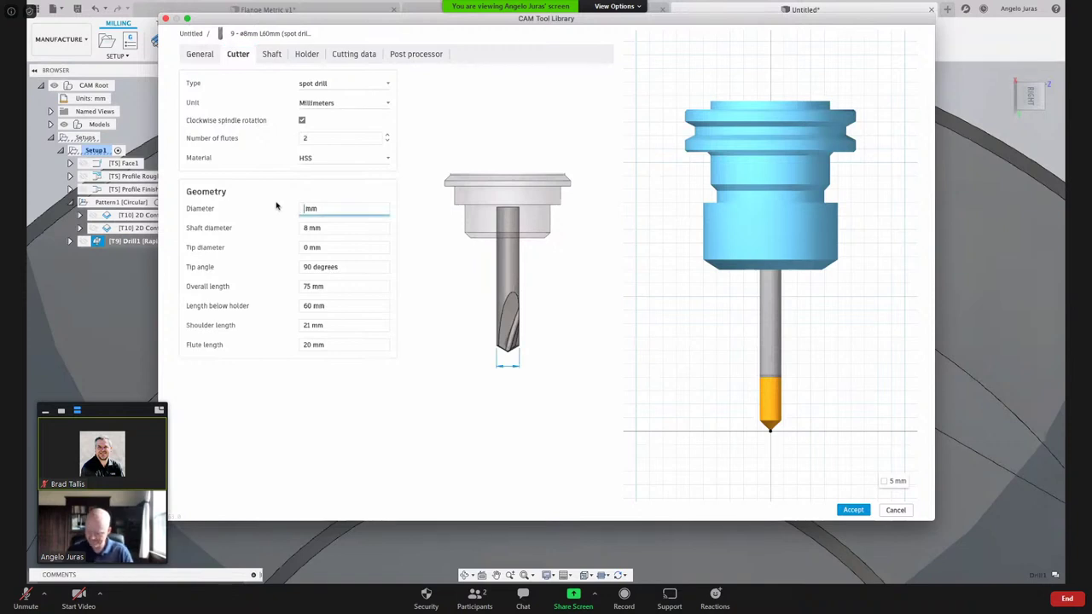
key("Tab")
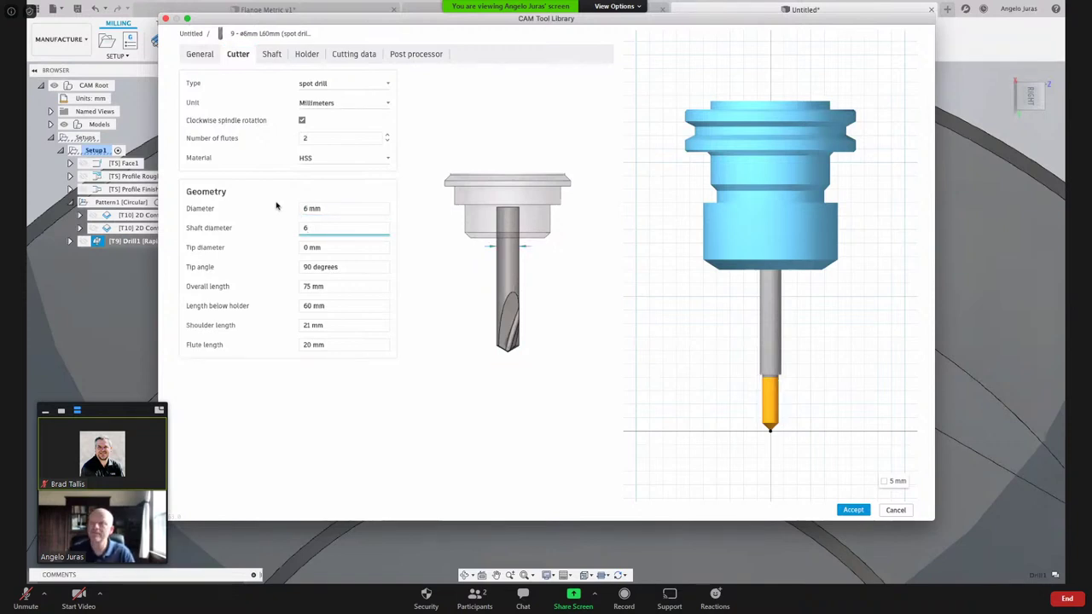
key("Tab")
left_click(853, 510)
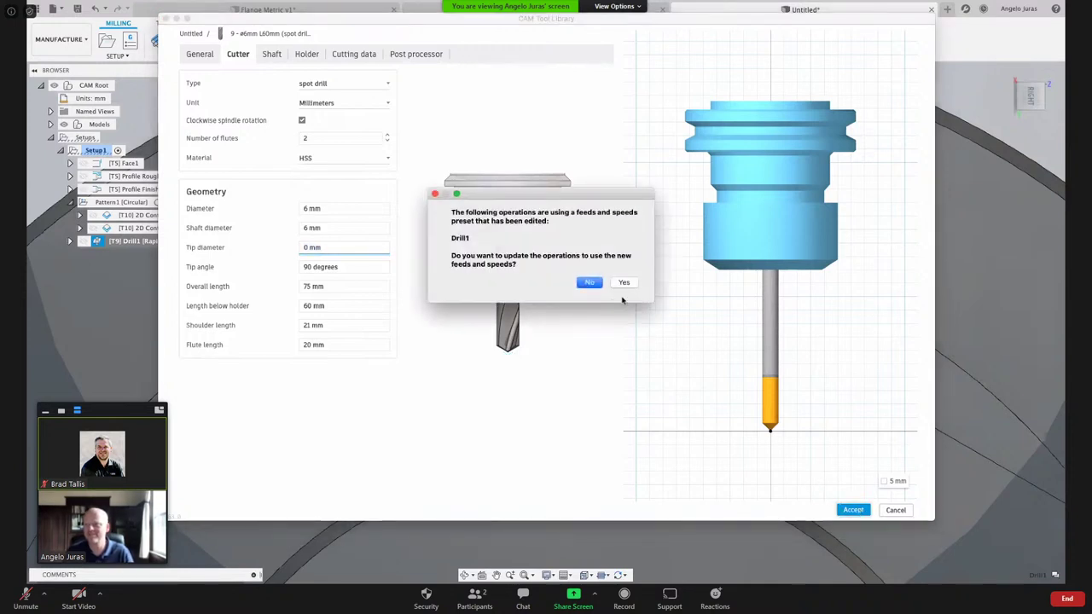
left_click(624, 283)
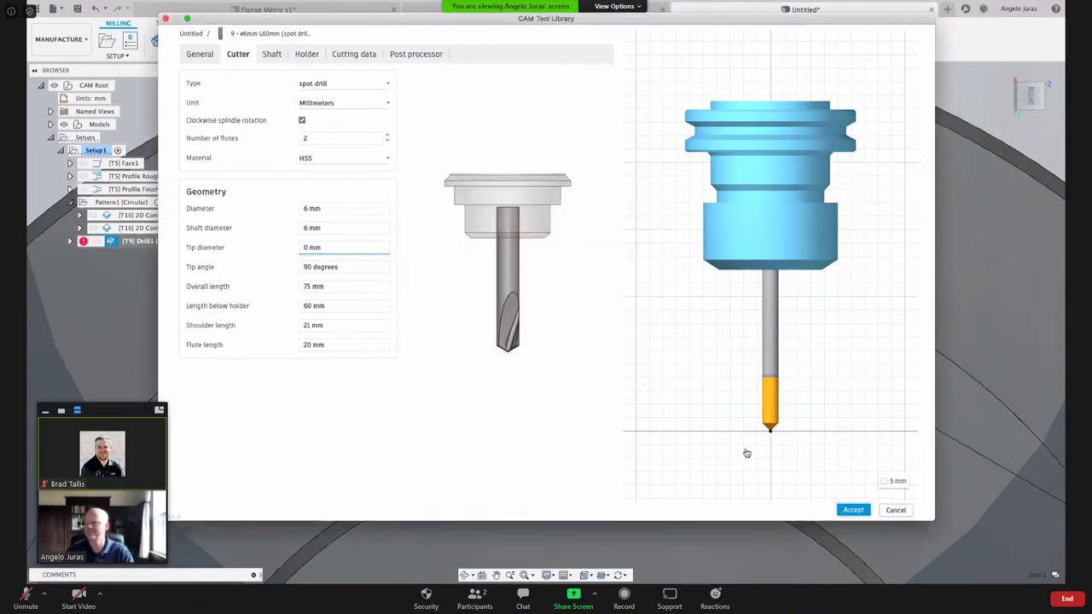
left_click(898, 510)
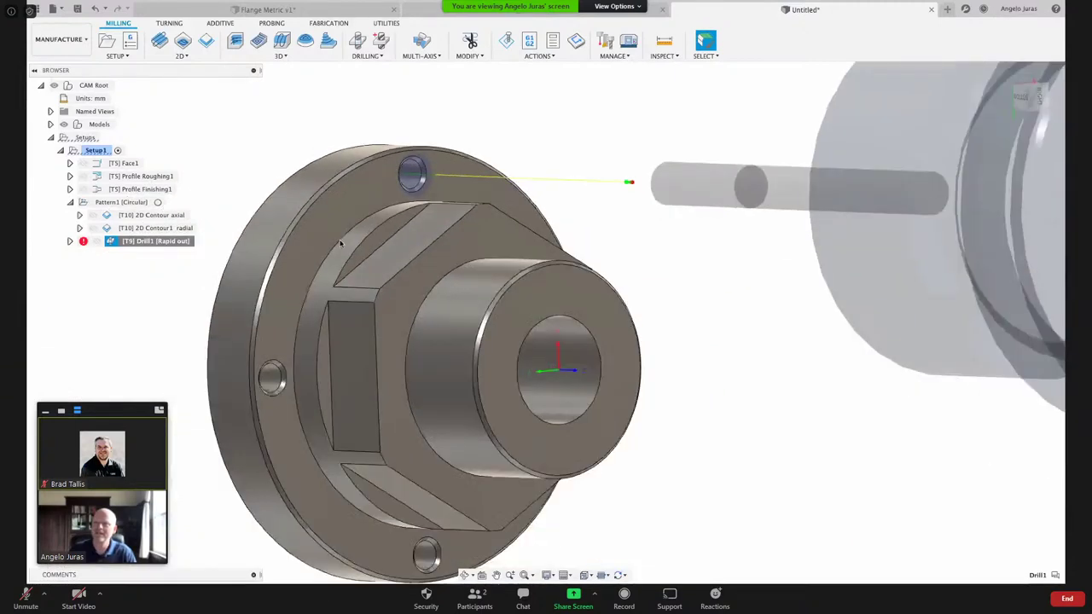
- Edit Drill1 to include every hole of the same diameter
right_click(158, 240)
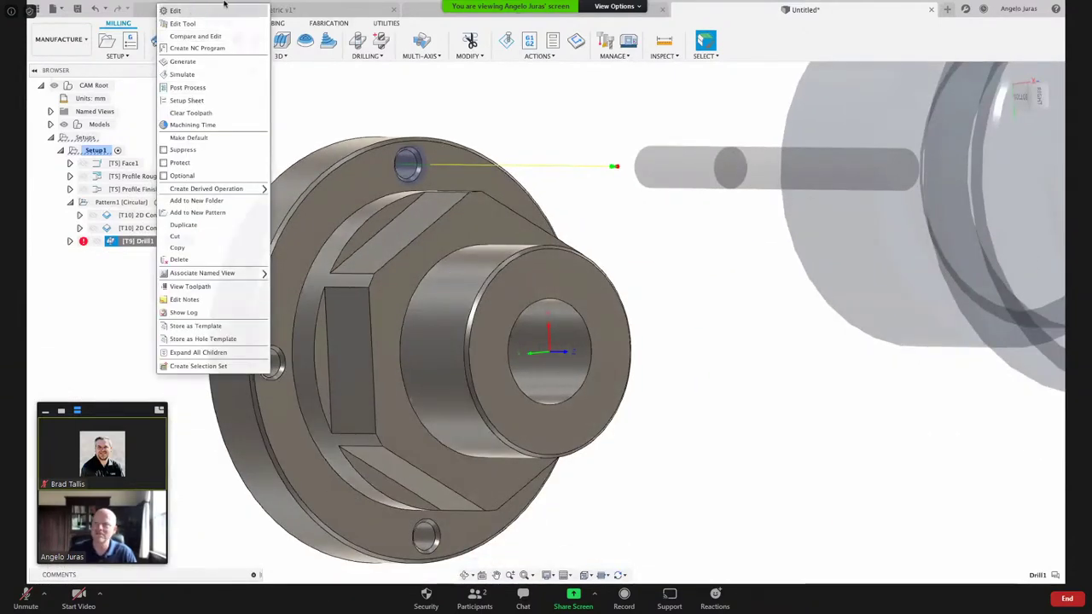
left_click(175, 10)
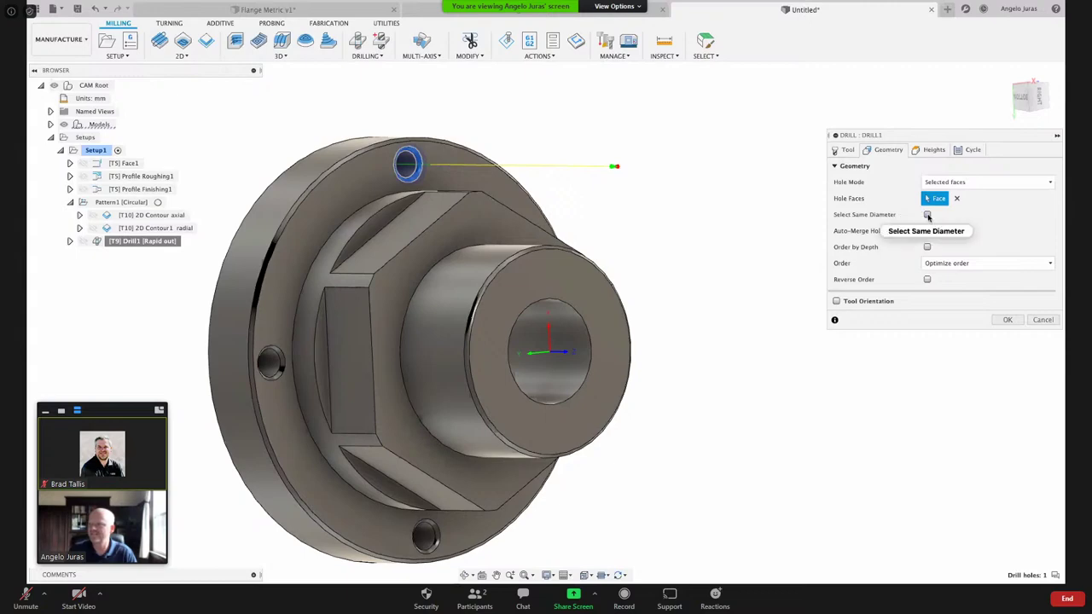
left_click(927, 215)
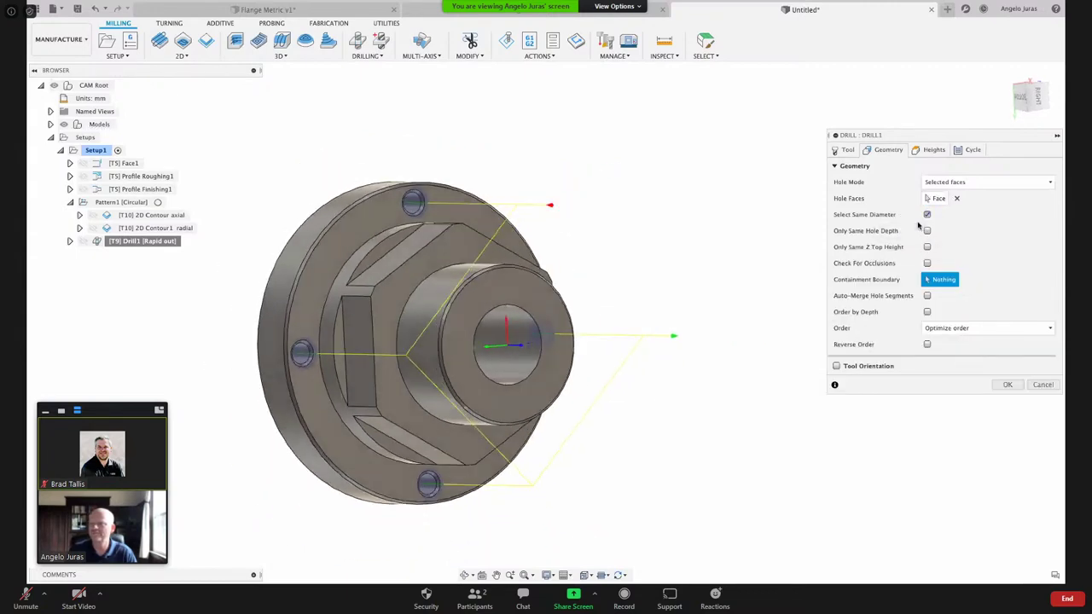
left_click(1006, 385)
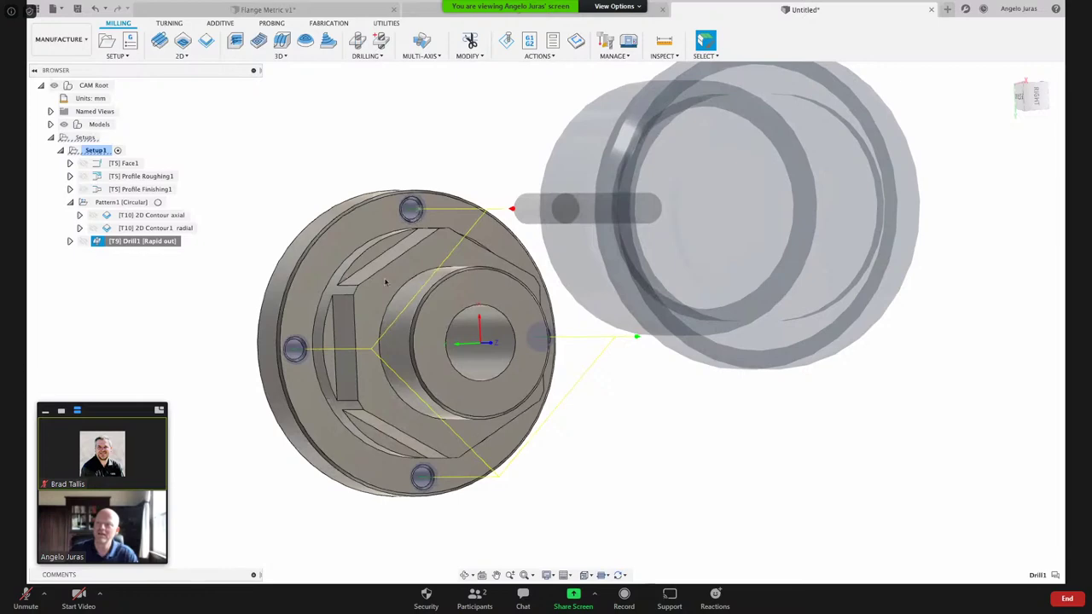
- Select the top hole's edge and start a new Drill operation
scroll(415, 171, "up", 3)
scroll(416, 166, "up", 5)
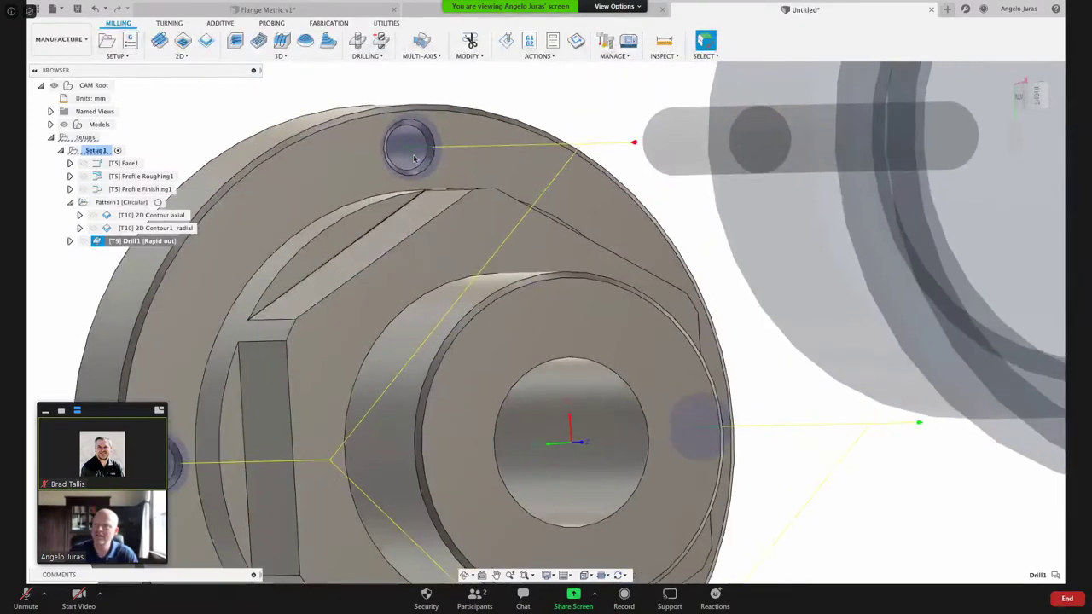
left_click(414, 152)
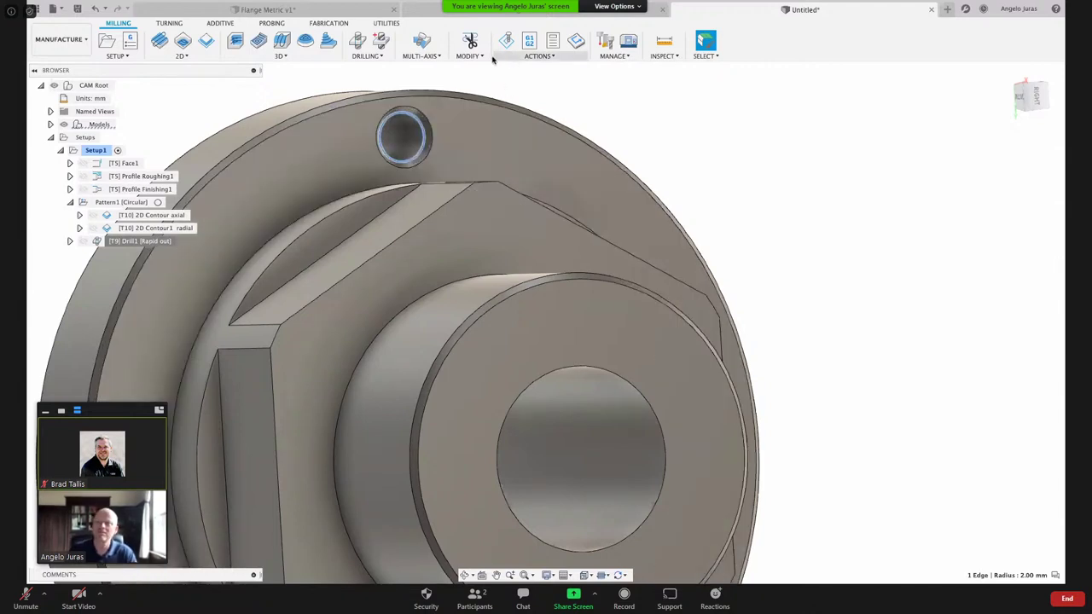
left_click(357, 41)
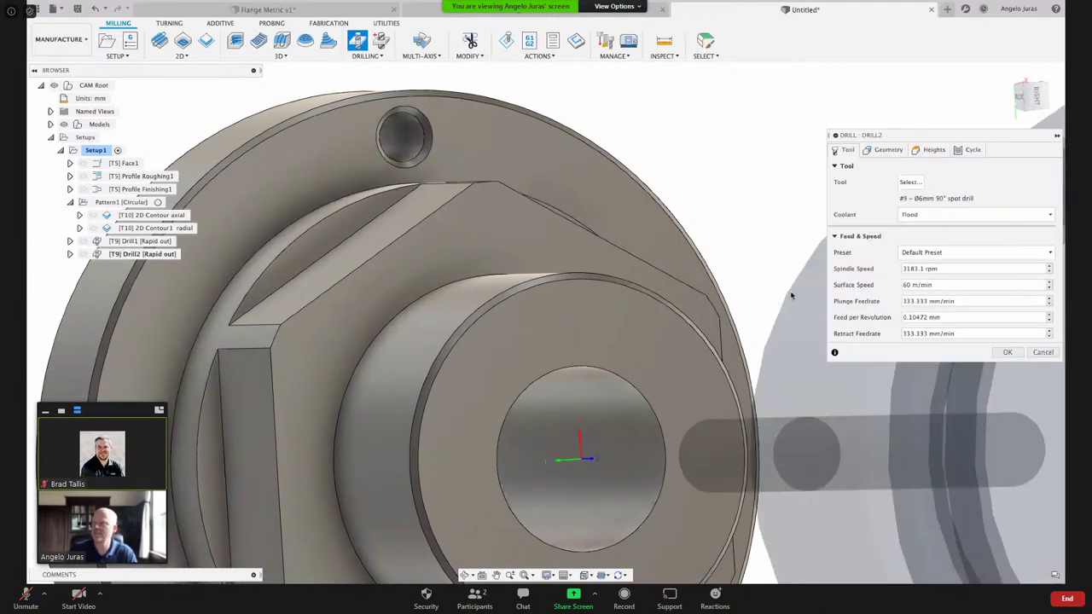
- Assign tool #13, the ø4mm L55mm drill, to Drill2
left_click(909, 184)
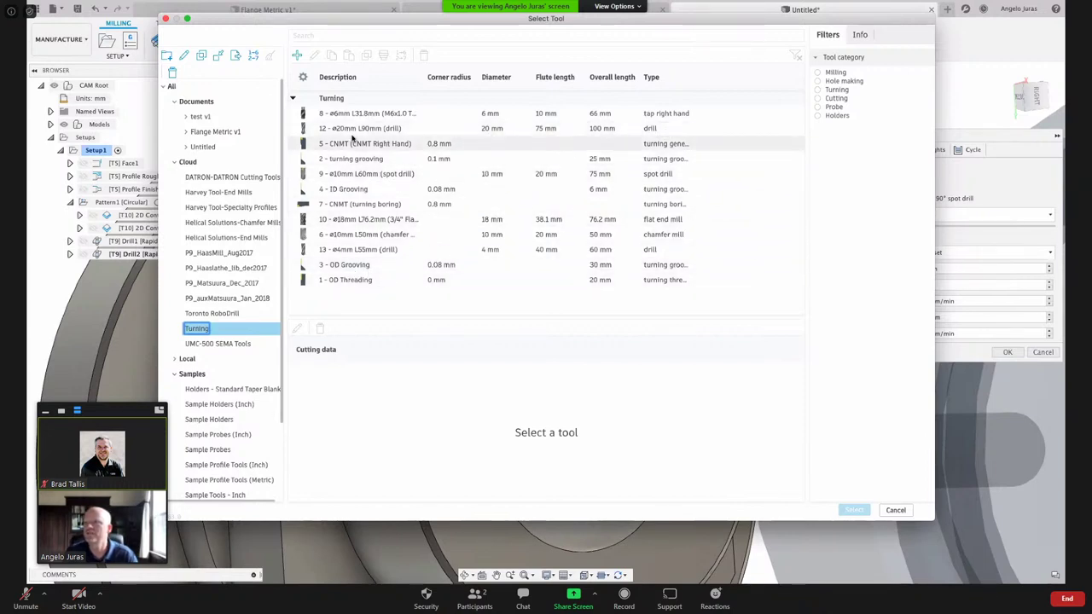
left_click(375, 251)
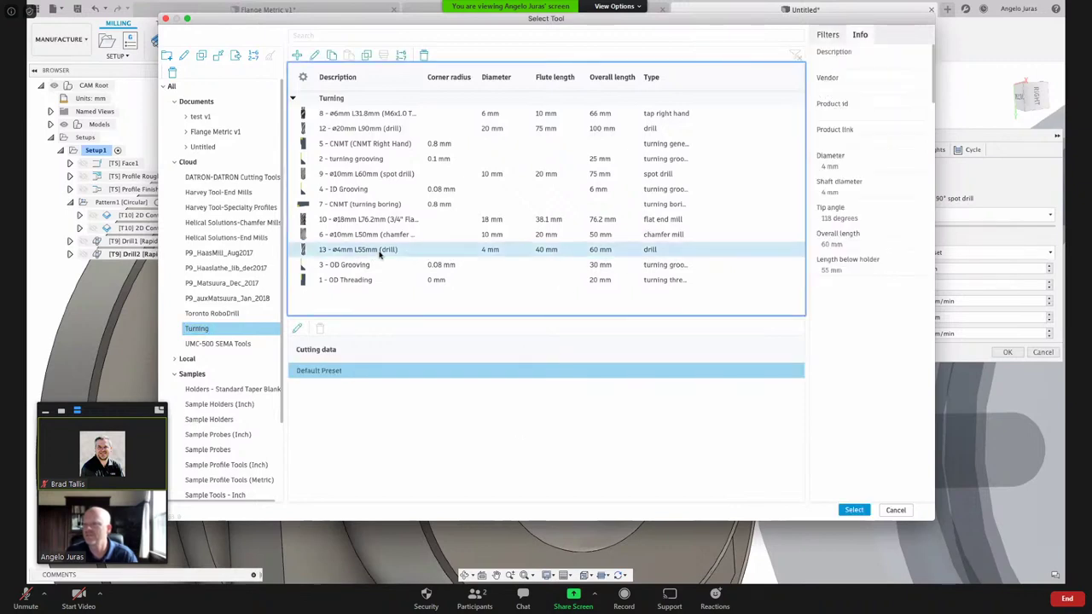
left_click(857, 511)
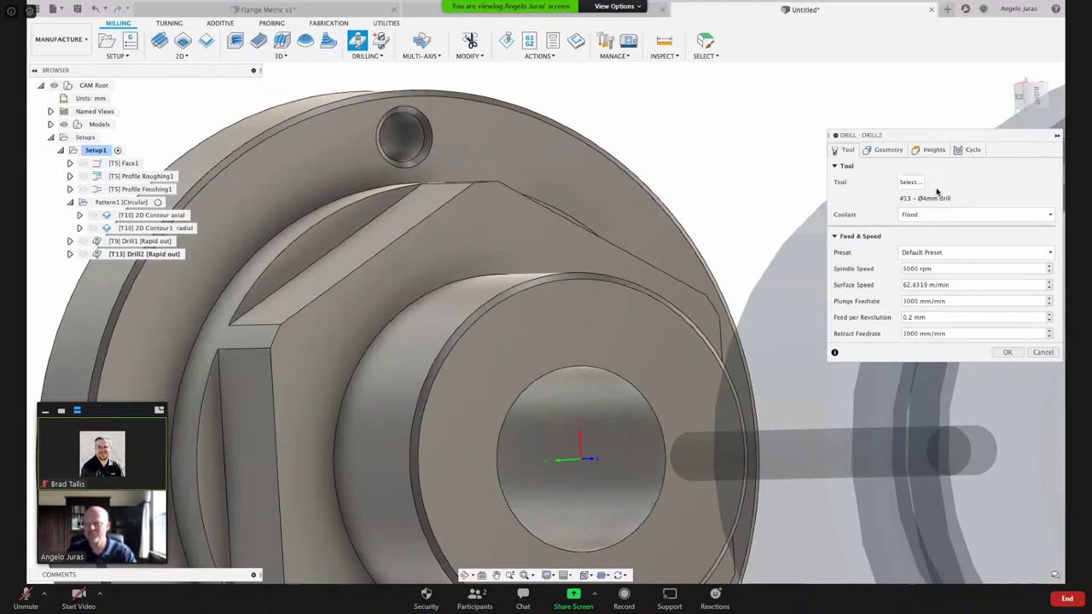
left_click(888, 151)
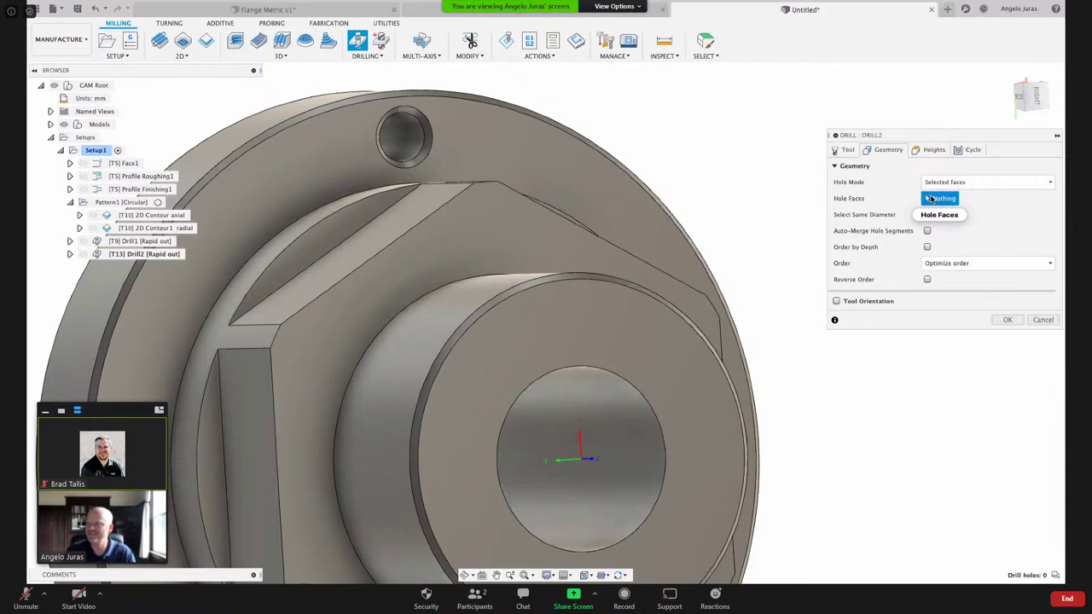
- Select the top flange hole's face as Drill2's hole face and check it from the side
left_click(417, 139)
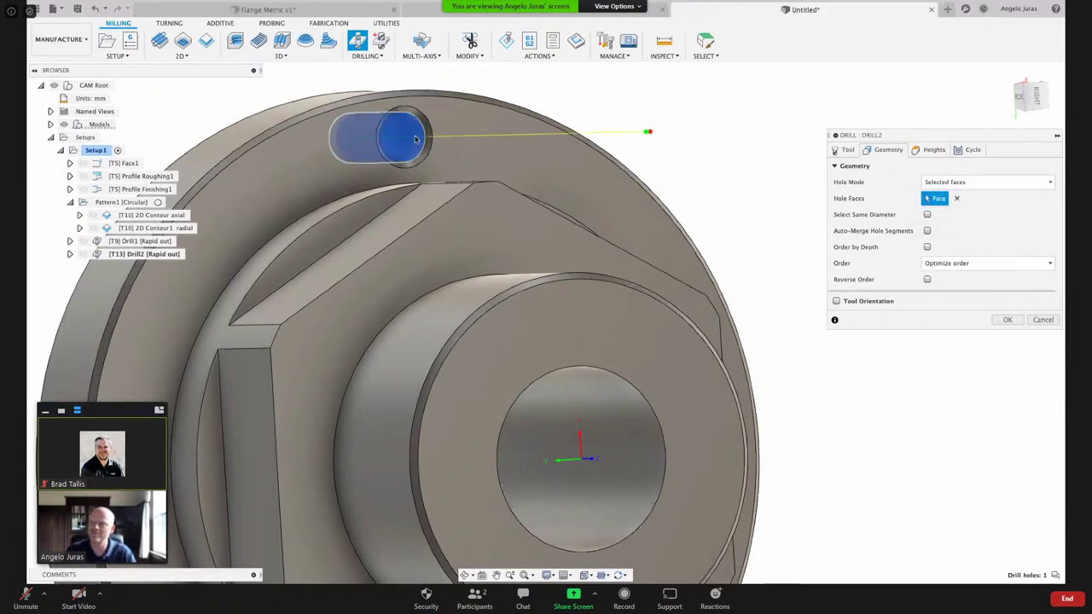
left_click(1021, 100)
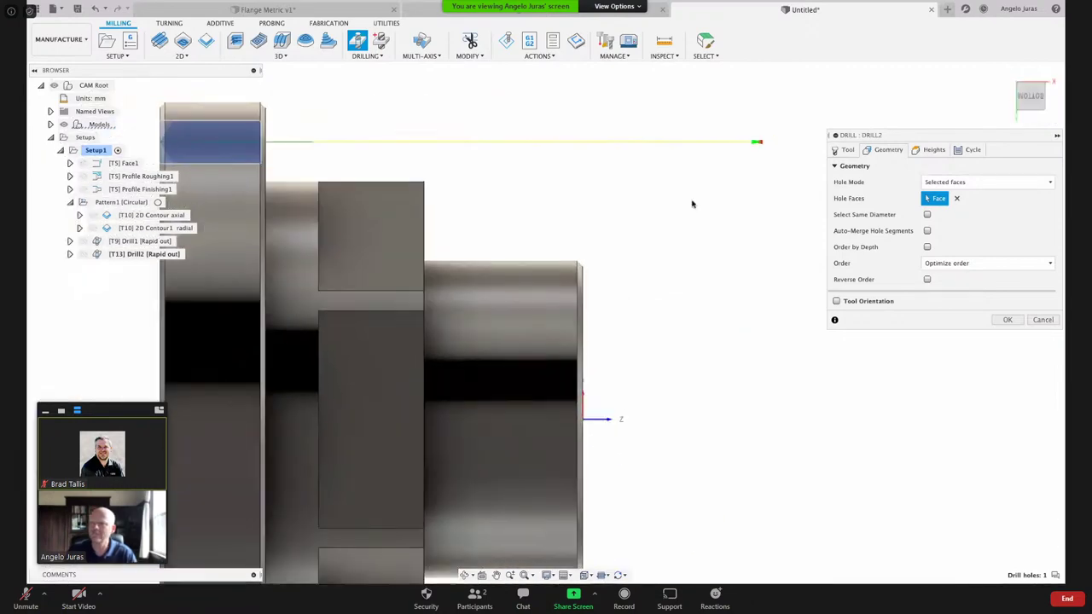
scroll(294, 138, "up", 4)
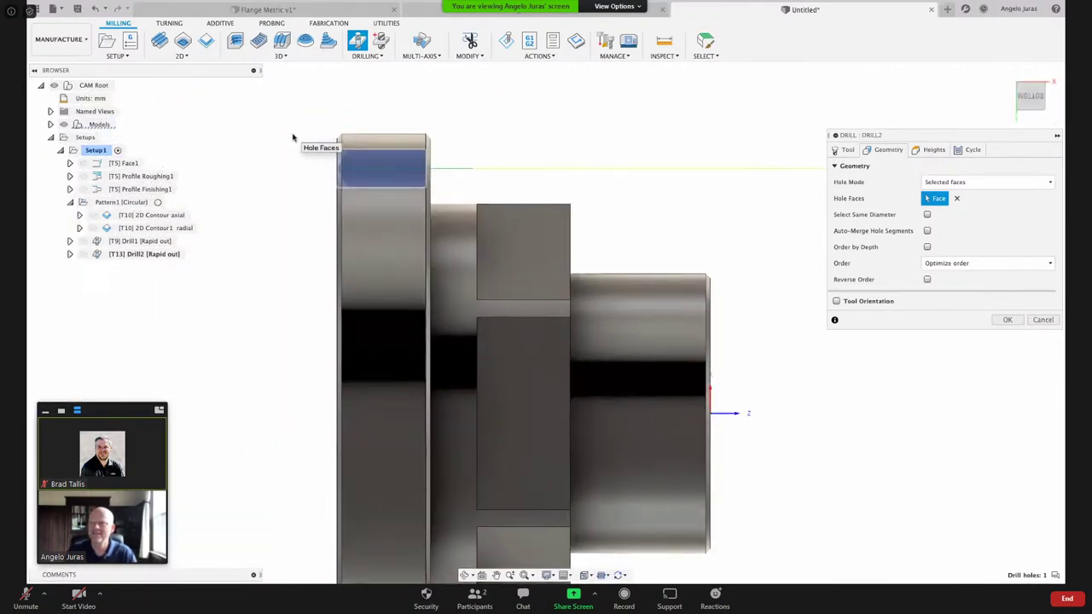
middle_click_drag(293, 138, 725, 191, "shift")
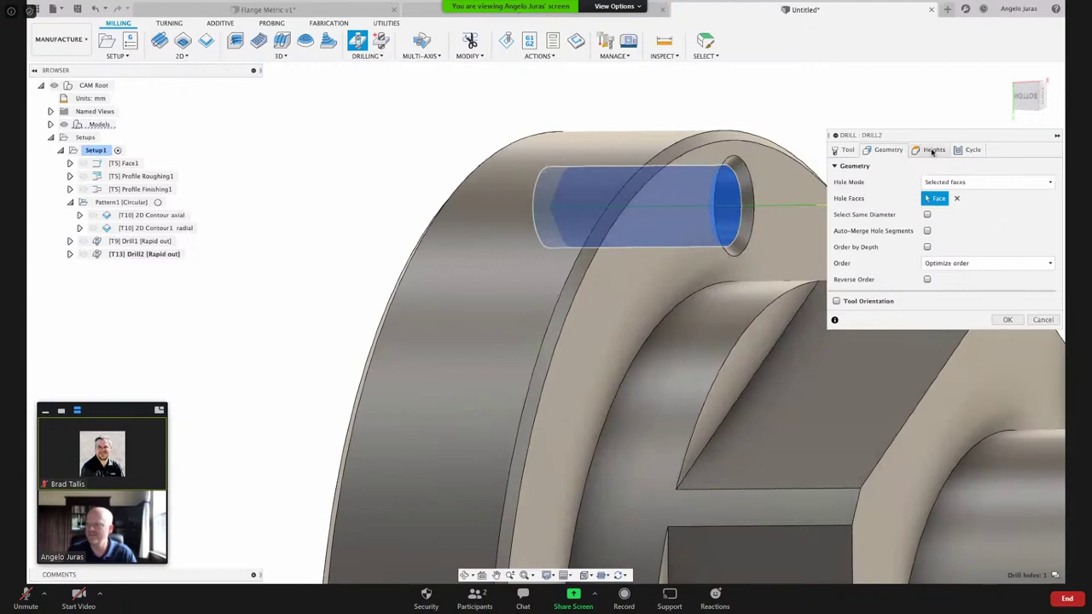
left_click(932, 151)
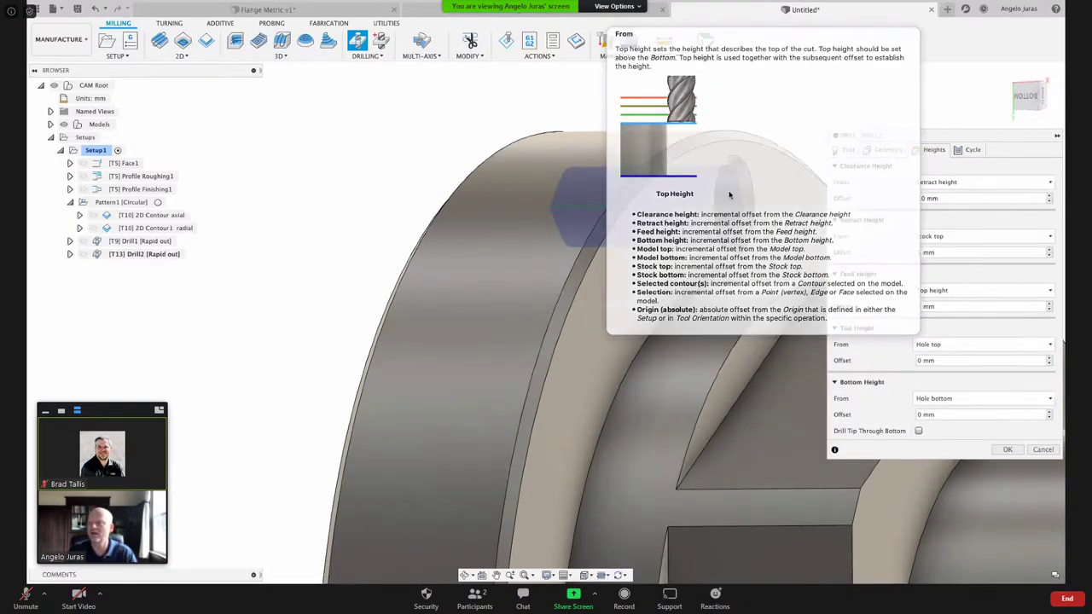
- Set Drill2's Top Height From to Selection, referencing the flange face
left_click(947, 344)
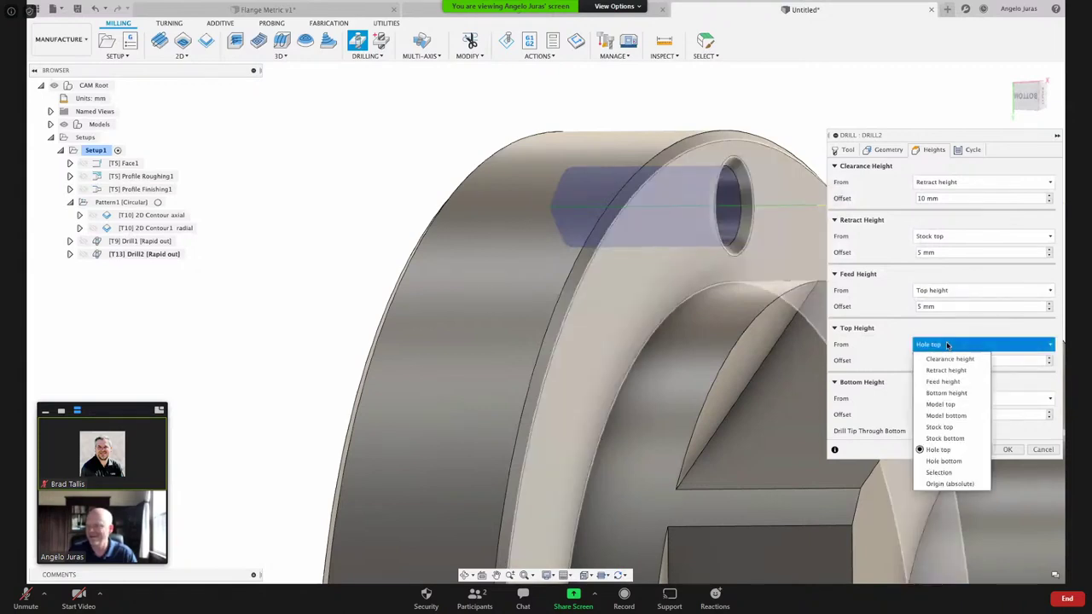
left_click(941, 472)
left_click(692, 269)
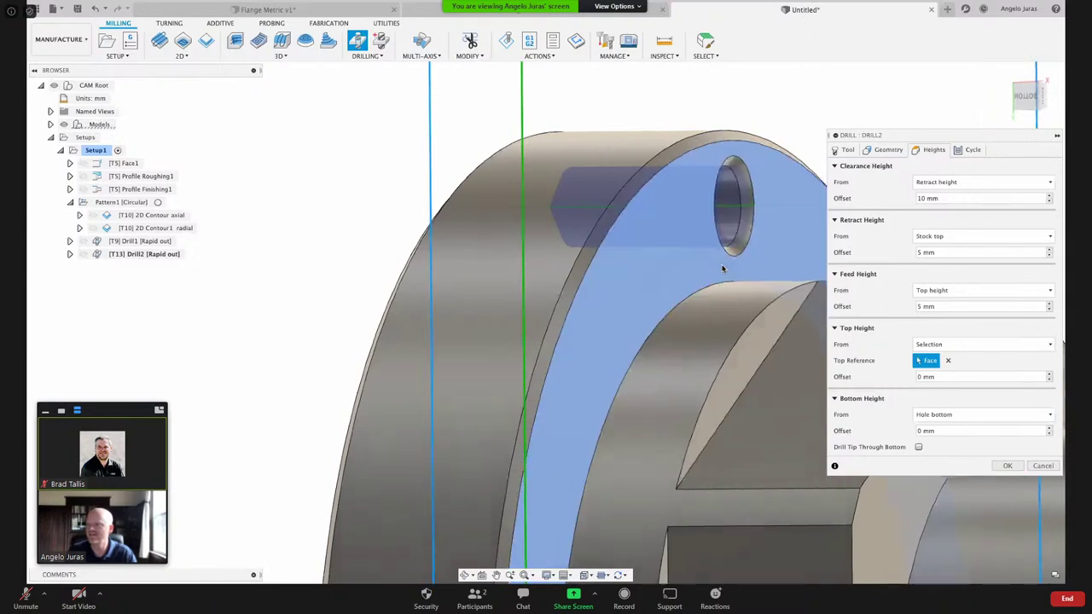
middle_click_drag(721, 267, 750, 274, "shift")
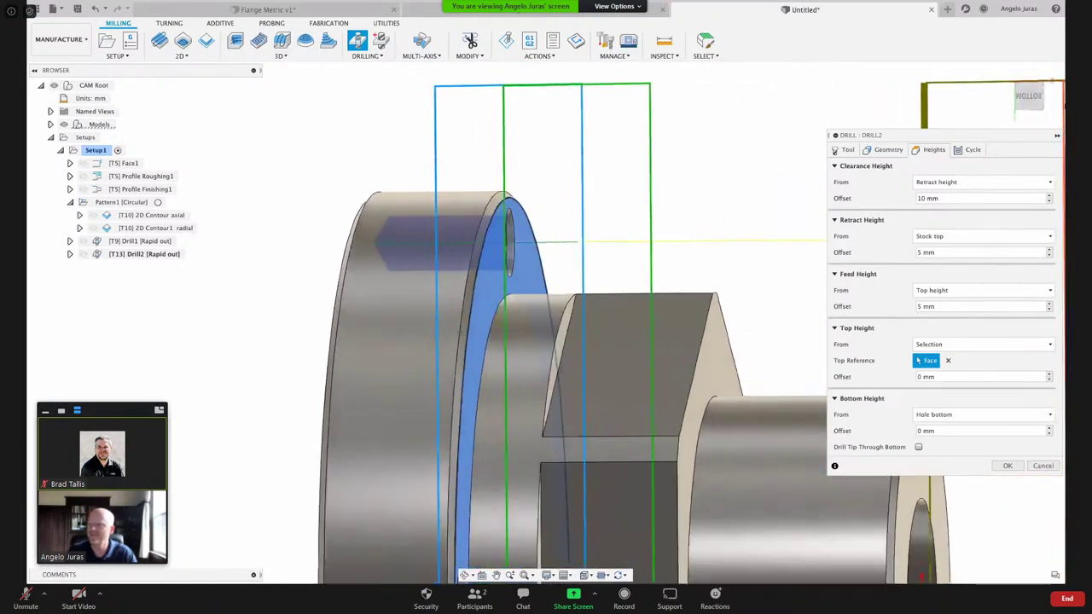
left_click(1049, 109)
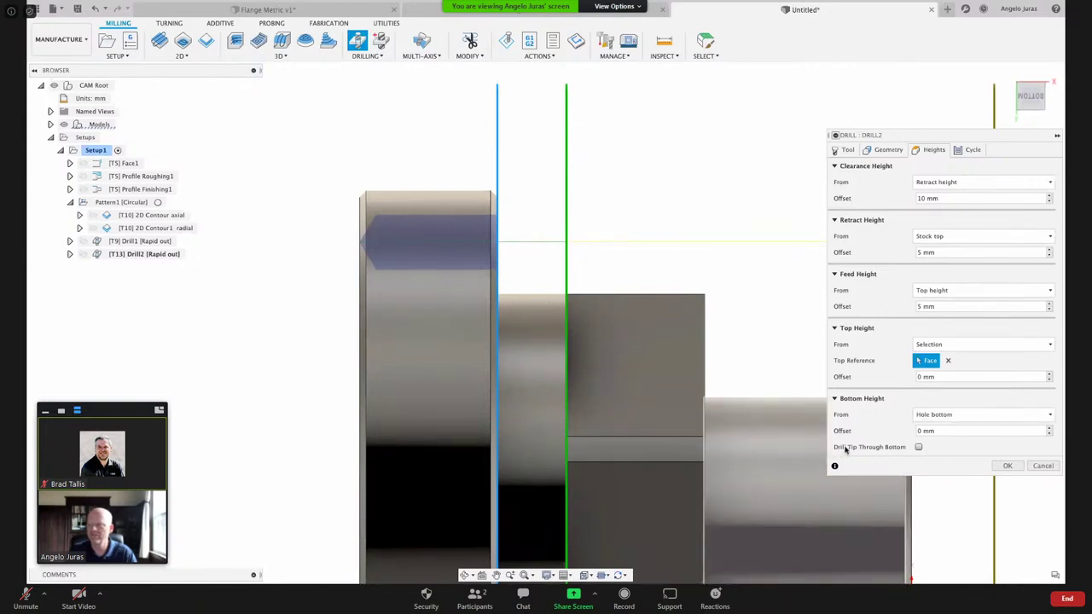
- Enable Drill Tip Through Bottom with a 2 mm break-through depth
left_click(919, 447)
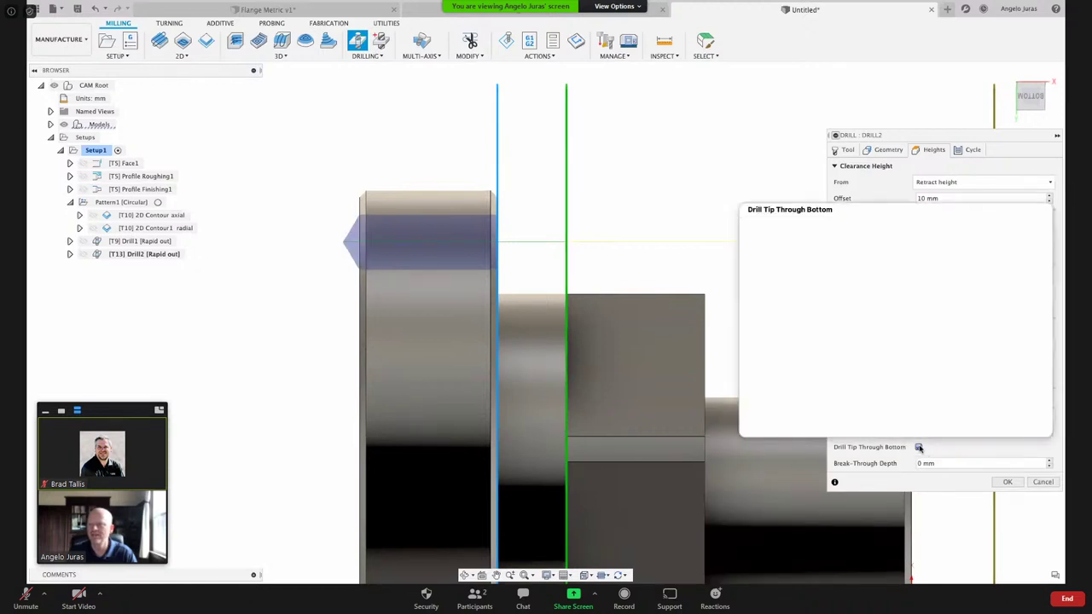
left_click(919, 447)
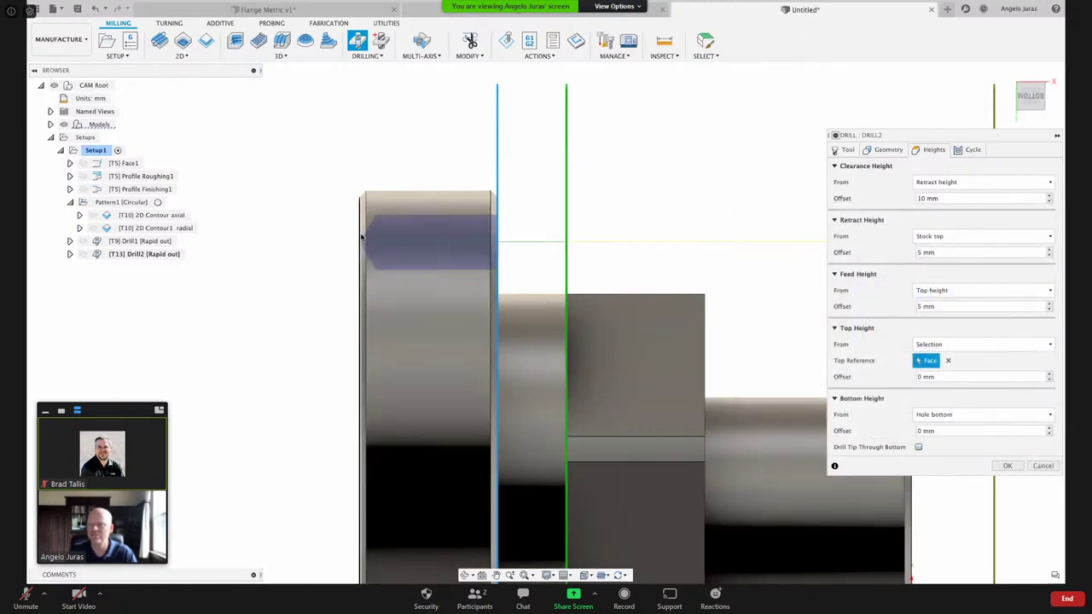
left_click(918, 446)
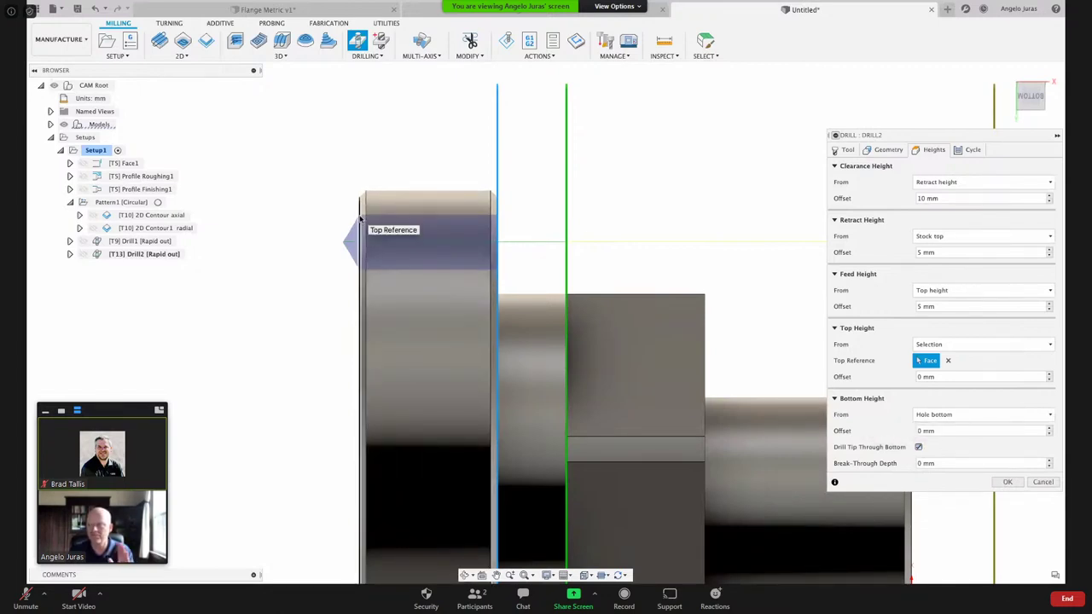
left_click(957, 464)
left_click(902, 465)
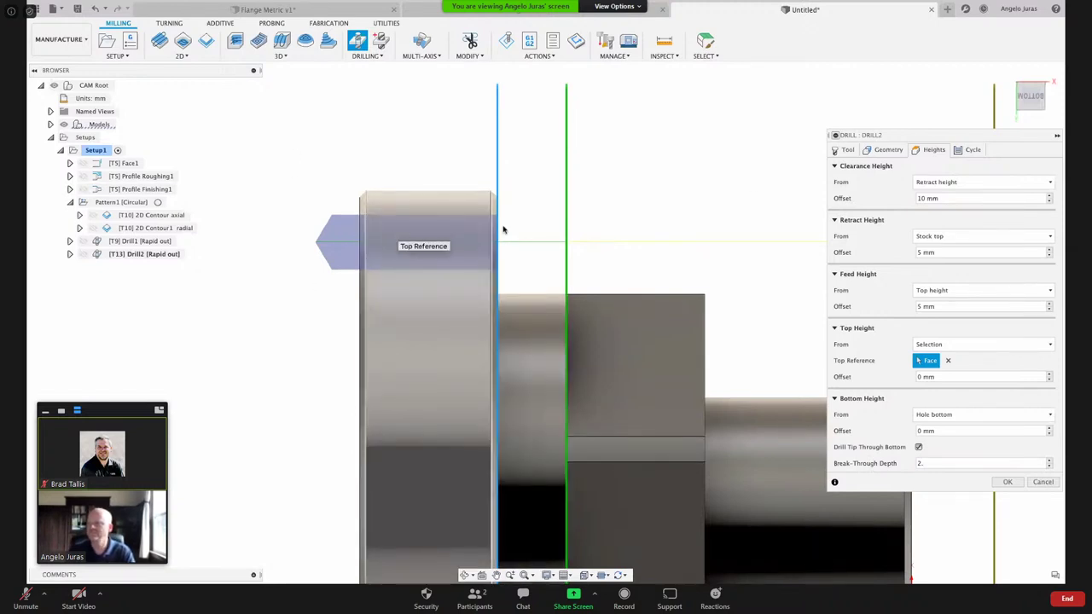
left_click(973, 151)
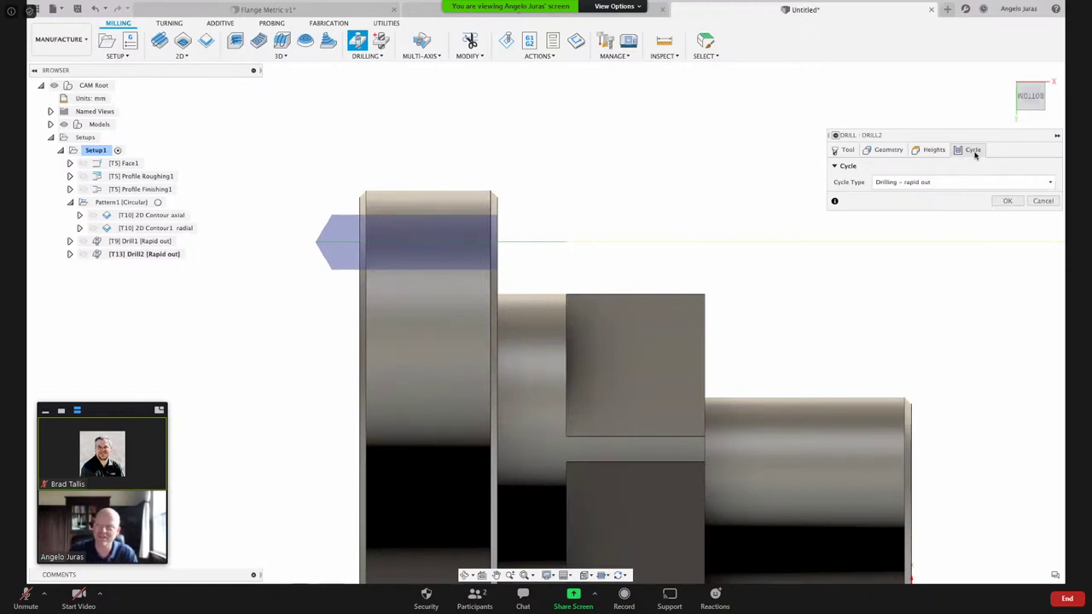
- Keep the 'Drilling – rapid out' cycle type and confirm Drill2
left_click(957, 180)
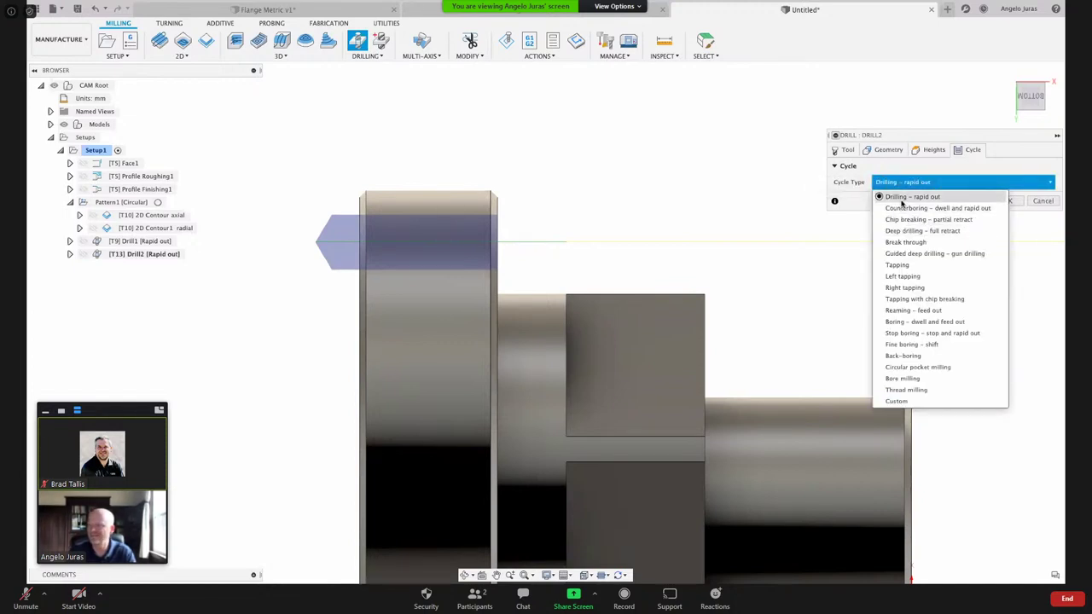
left_click(904, 197)
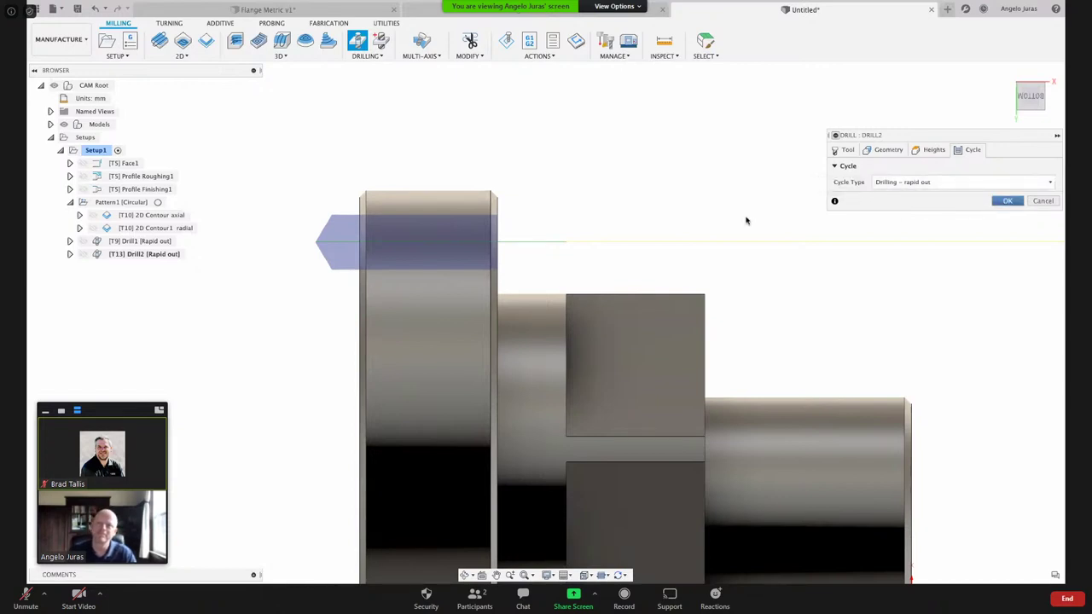
key("F6")
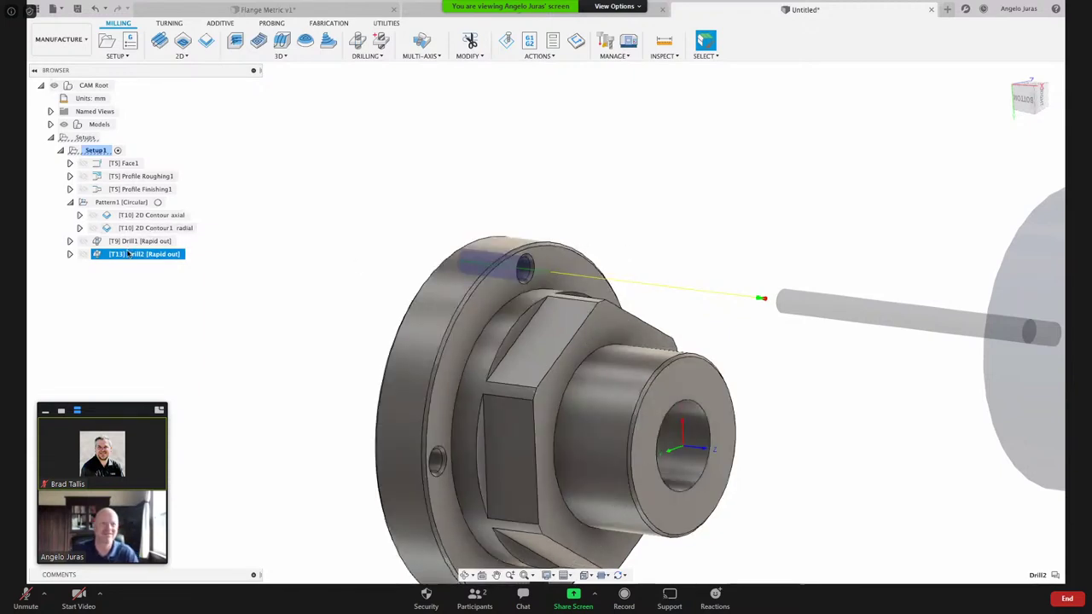
- Enable Select Same Diameter in Drill2 so it drills every matching flange hole
right_click(126, 256)
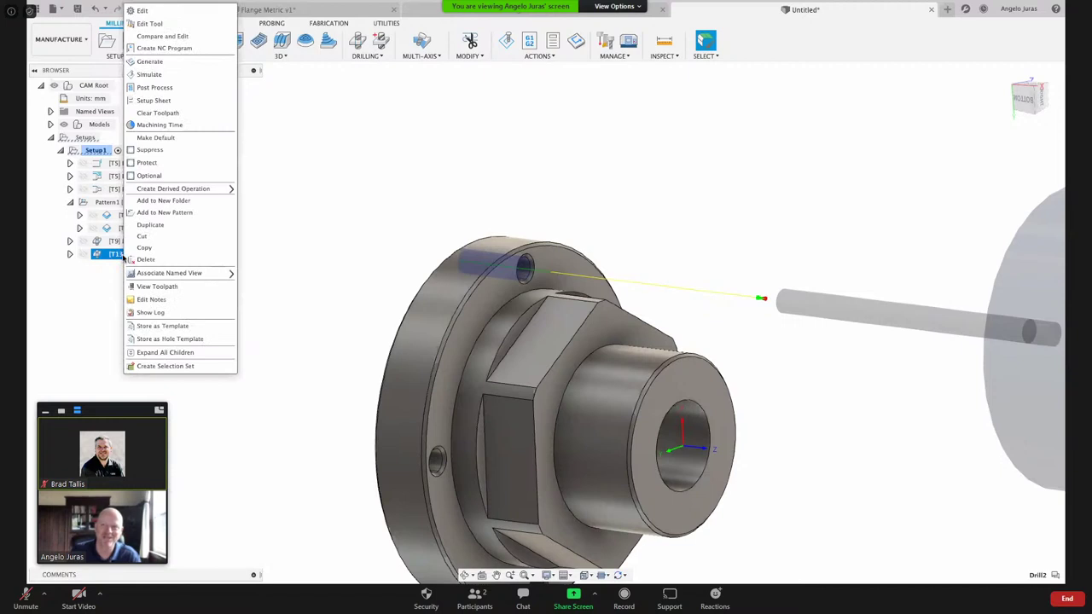
left_click(143, 11)
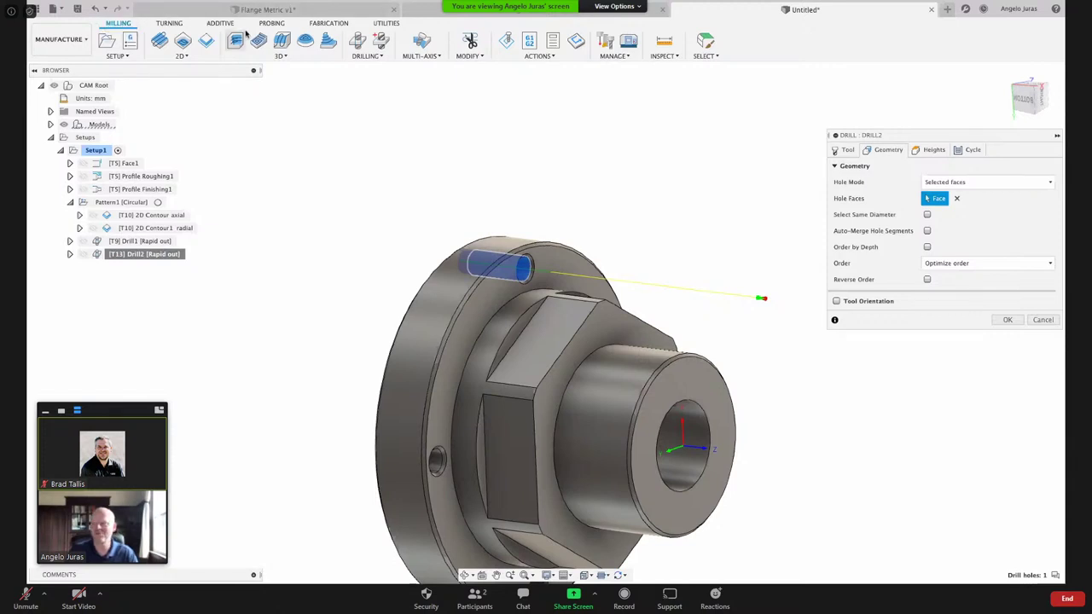
left_click(927, 216)
middle_click_drag(588, 401, 503, 384)
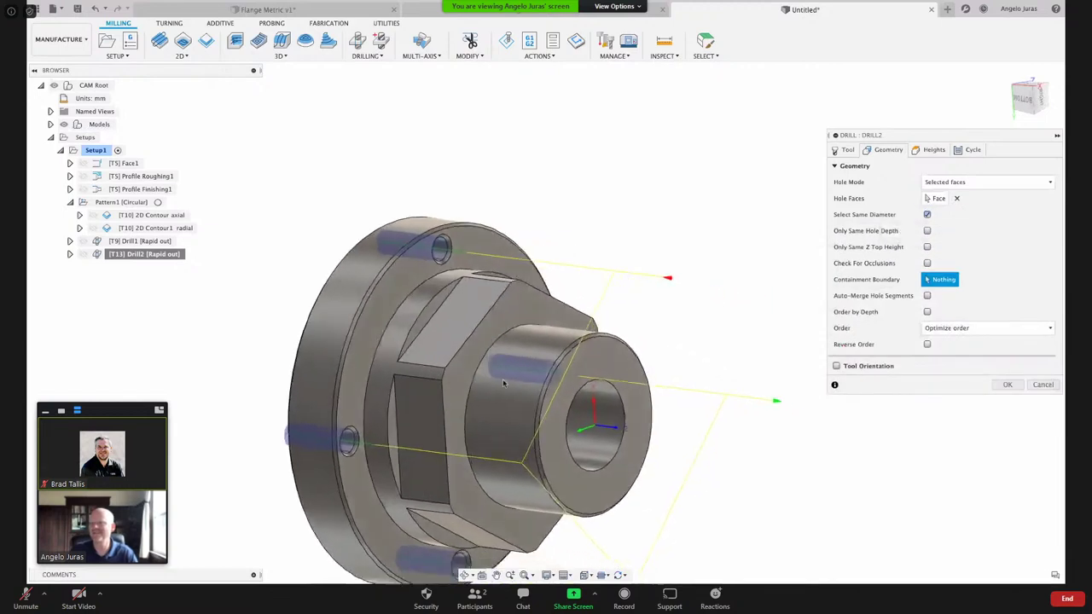
left_click(1007, 385)
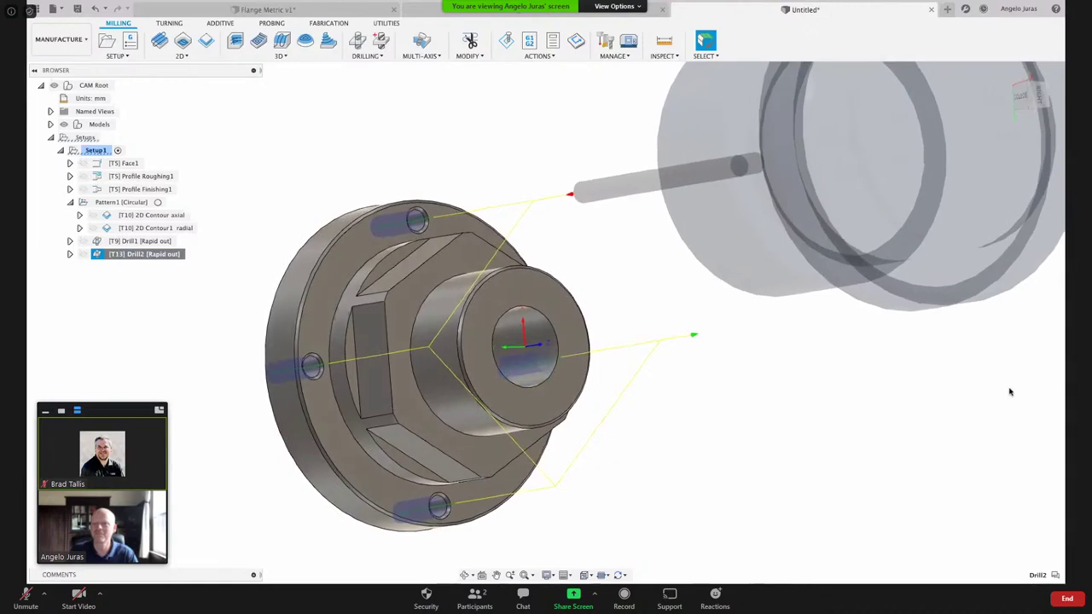
left_click(129, 242)
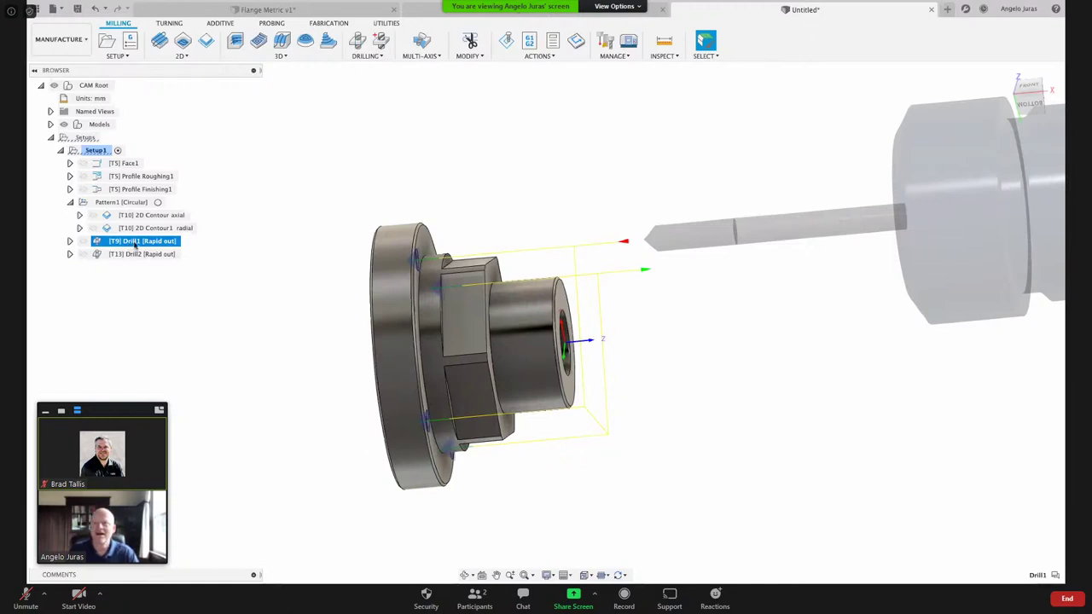
- Switch Drill1 to the Counterboring – dwell and rapid out cycle with a dwelling period of 2
right_click(134, 245)
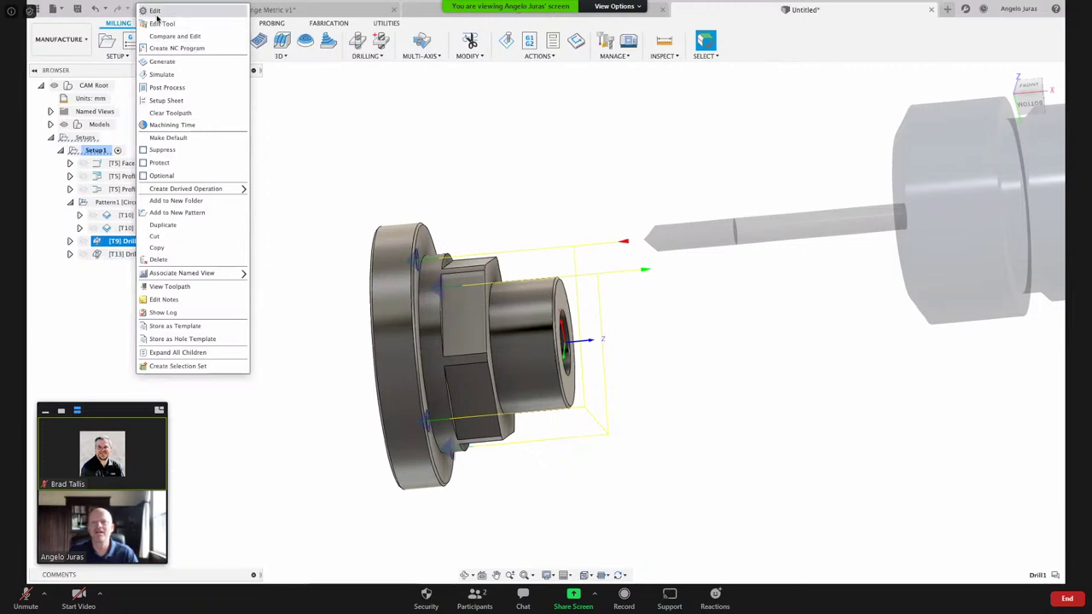
left_click(155, 11)
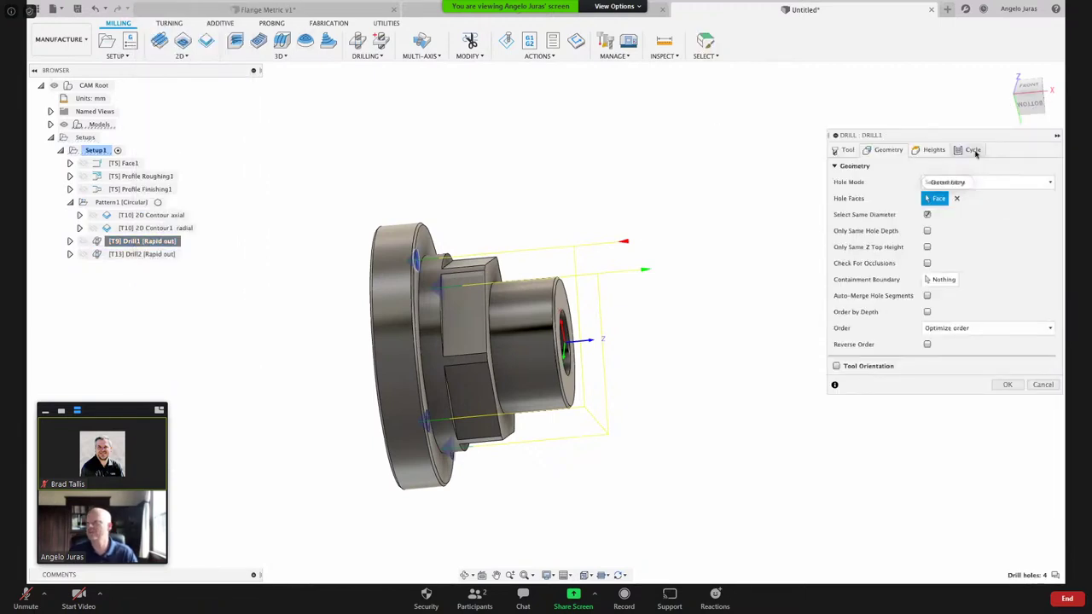
left_click(974, 150)
left_click(926, 182)
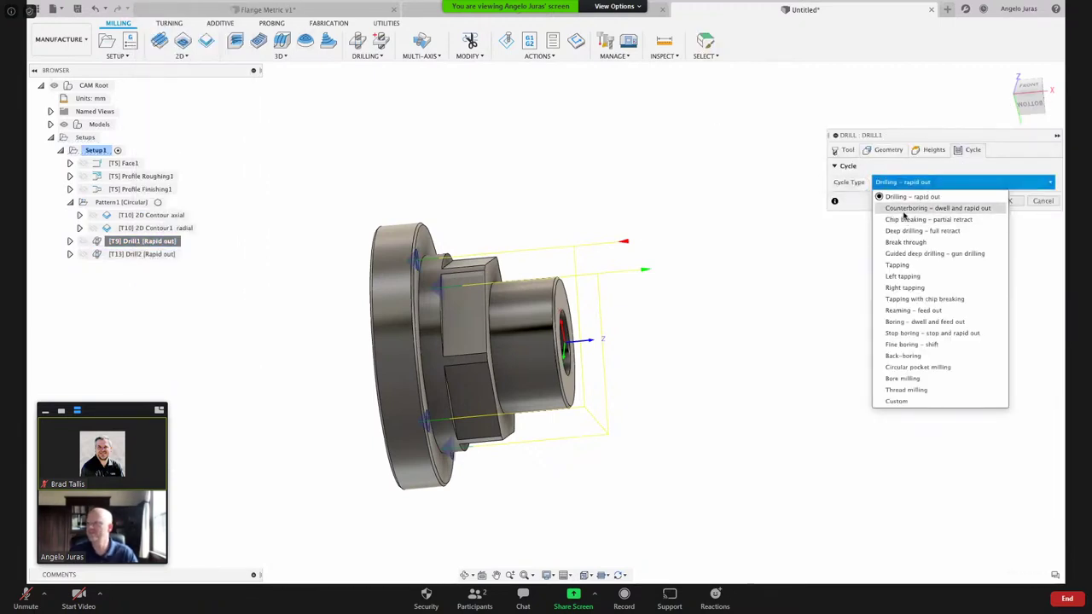
left_click(905, 208)
left_click(896, 198)
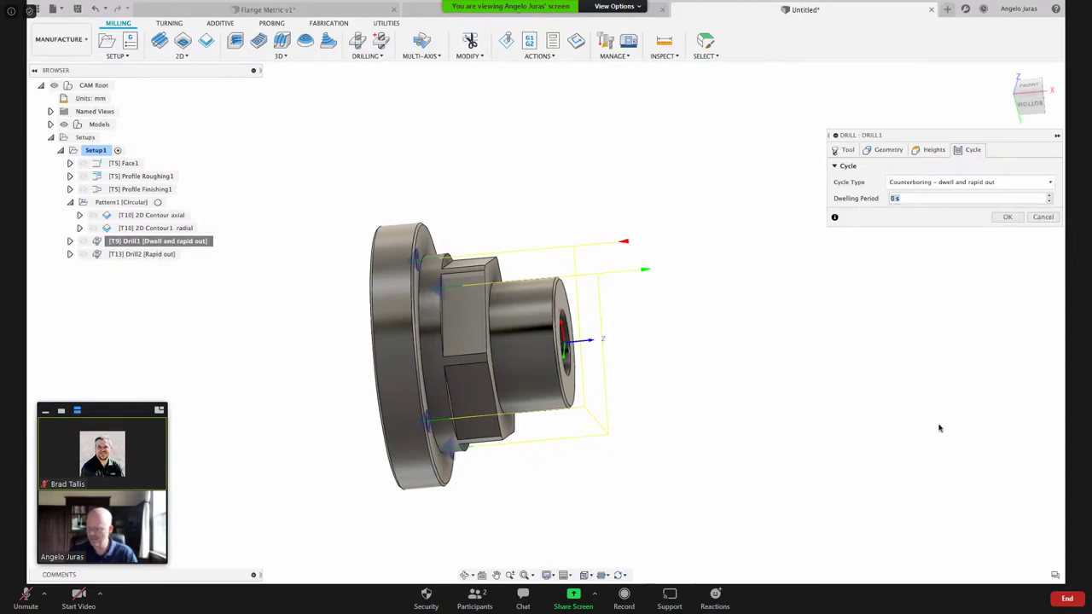
type("2")
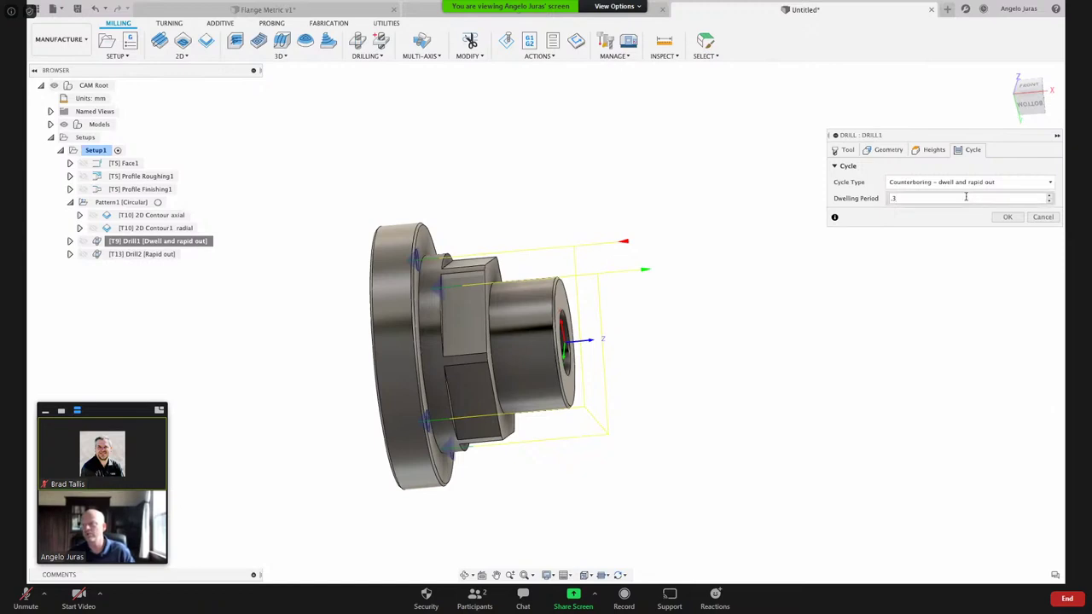
mouse_move(944, 181)
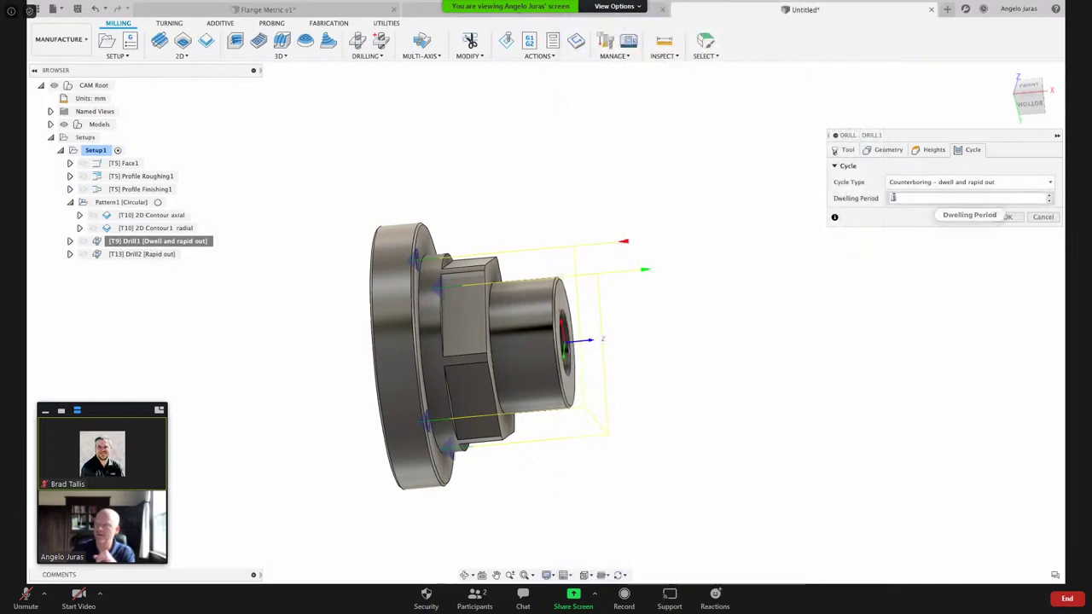
left_click(1007, 218)
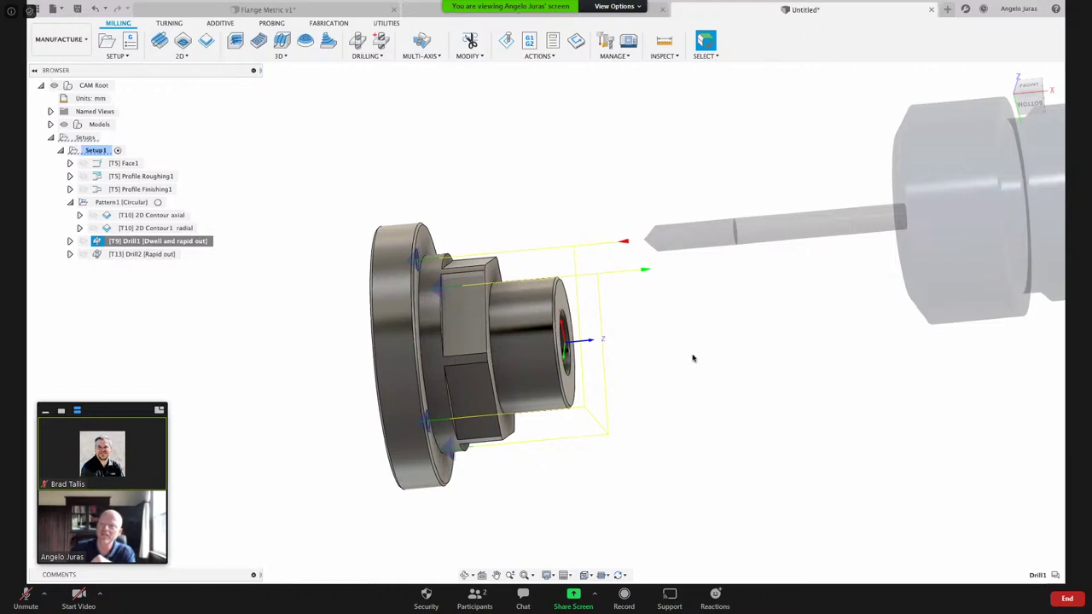
middle_click_drag(617, 370, 175, 153, "shift")
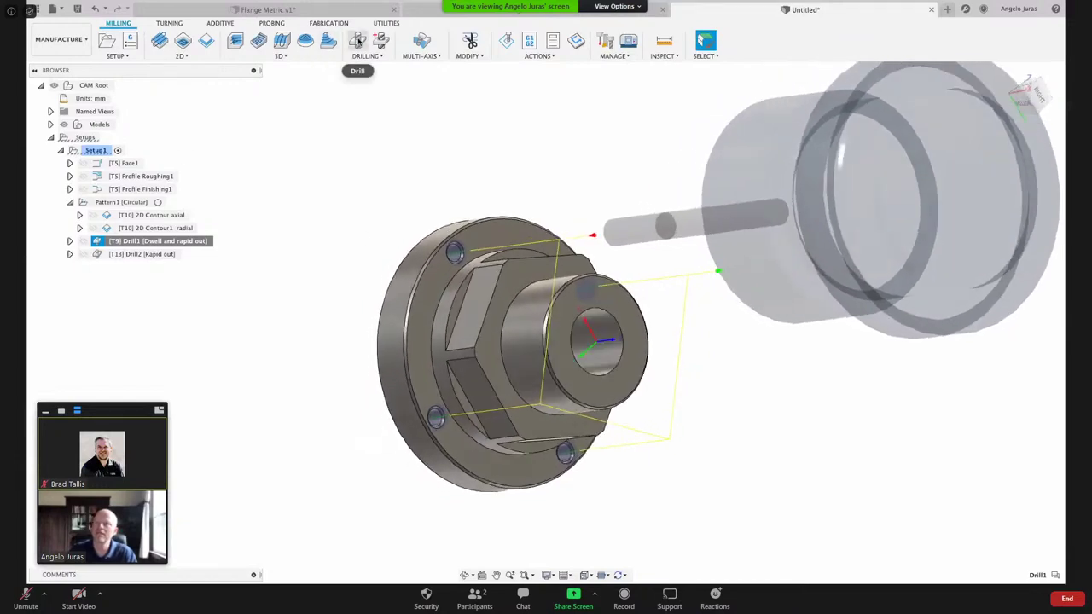
- Start a new drilling operation using tool 12, the ø20mm L90mm drill from the Turning library
left_click(357, 40)
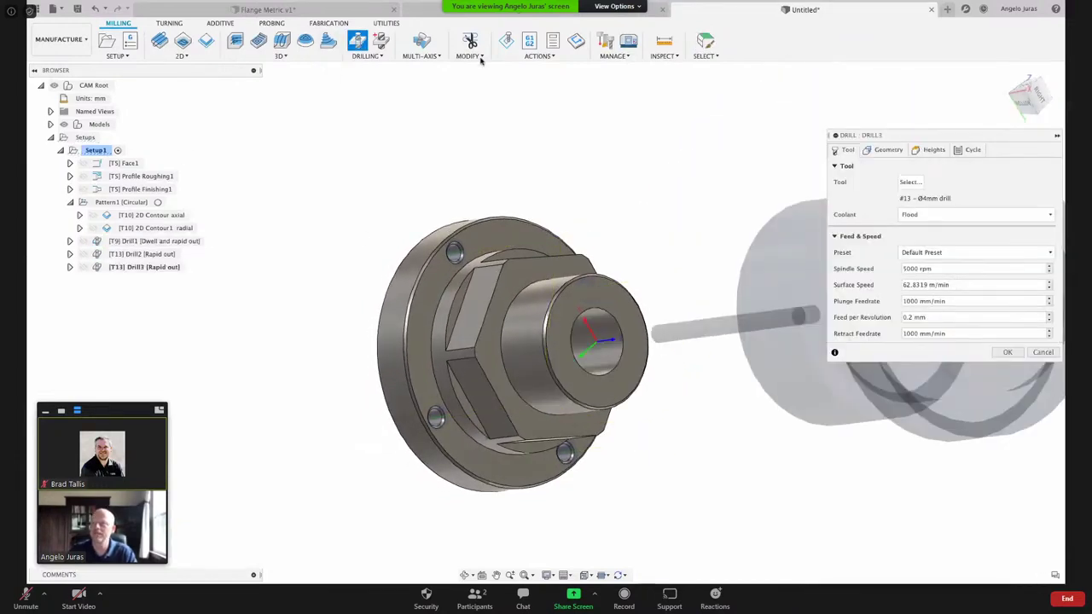
left_click(910, 183)
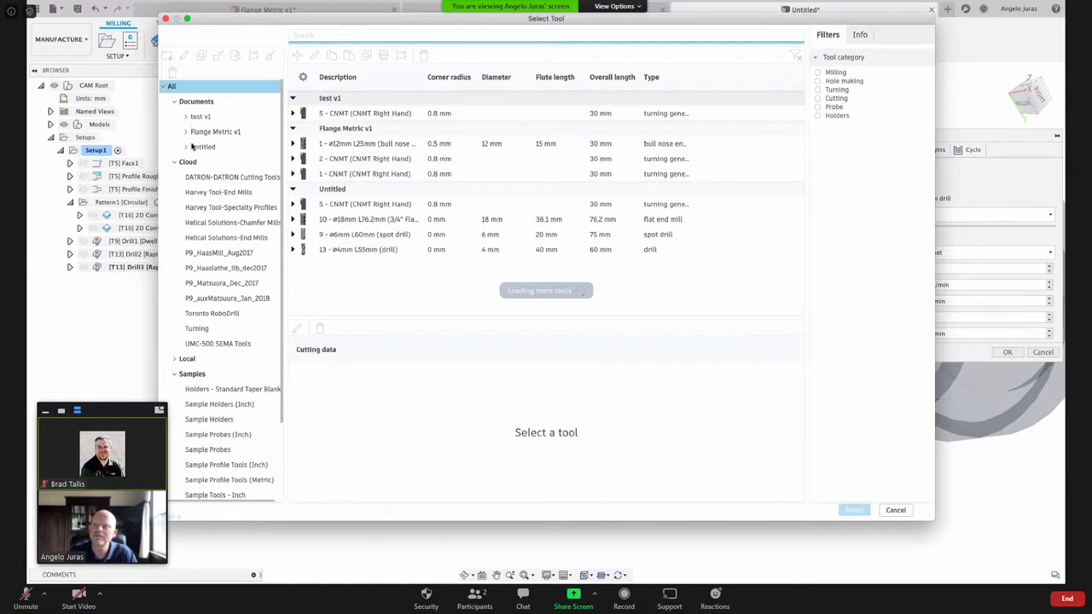
left_click(244, 149)
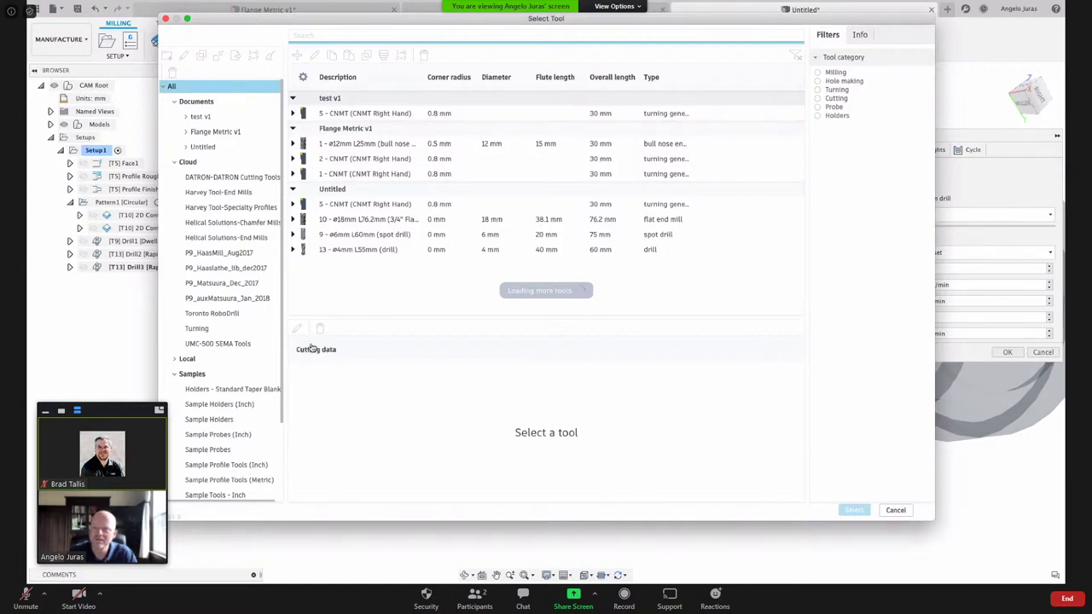
left_click(205, 329)
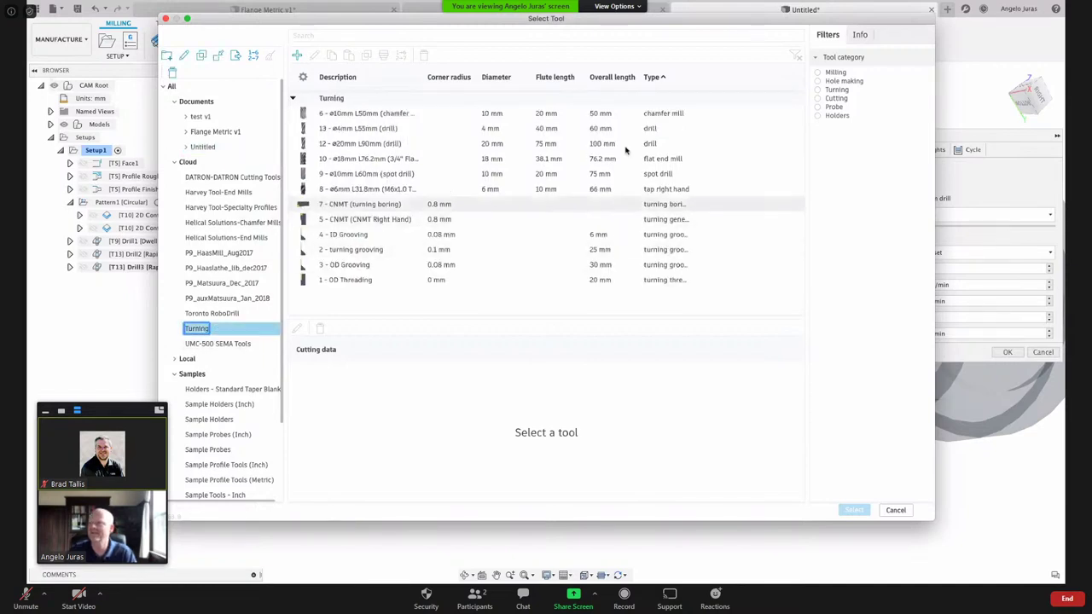
left_click(371, 144)
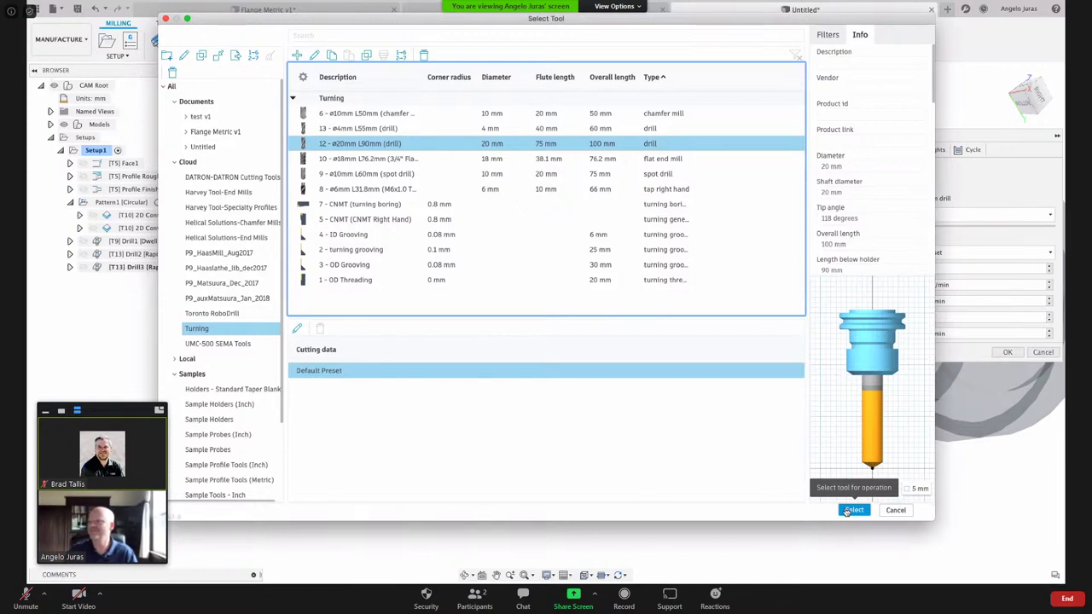
left_click(847, 510)
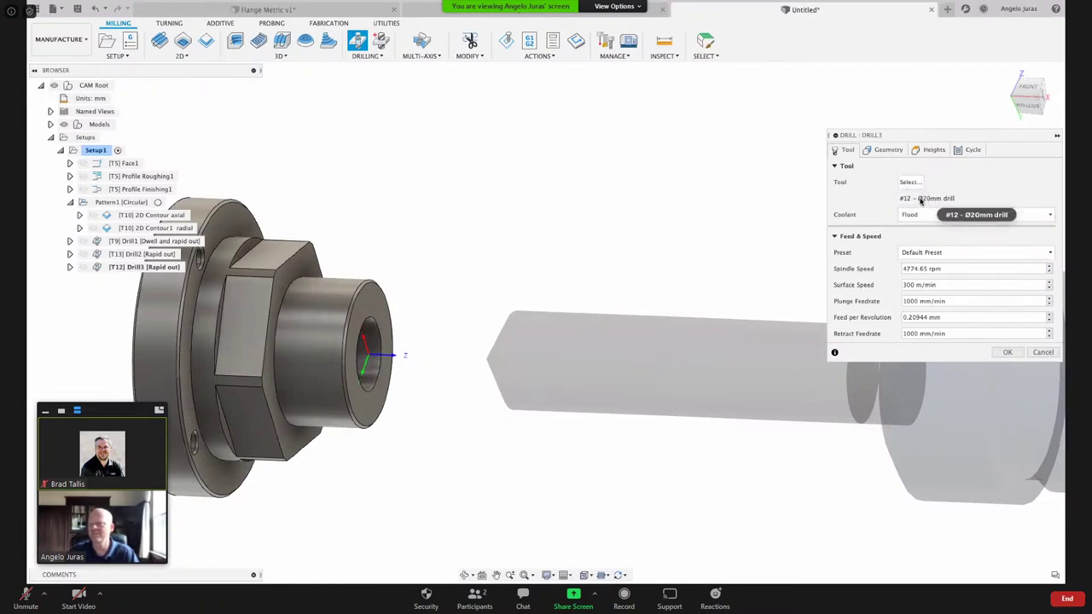
- Edit tool 12 to a 15 mm drill with a 15 mm shaft and assign it to Drill3
left_click(910, 183)
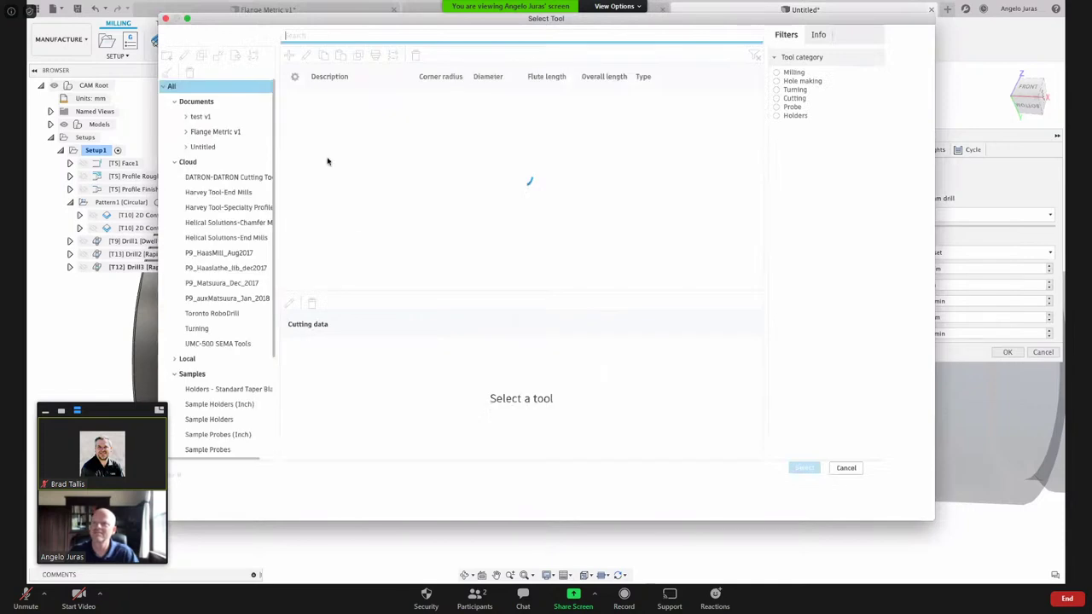
left_click(252, 327)
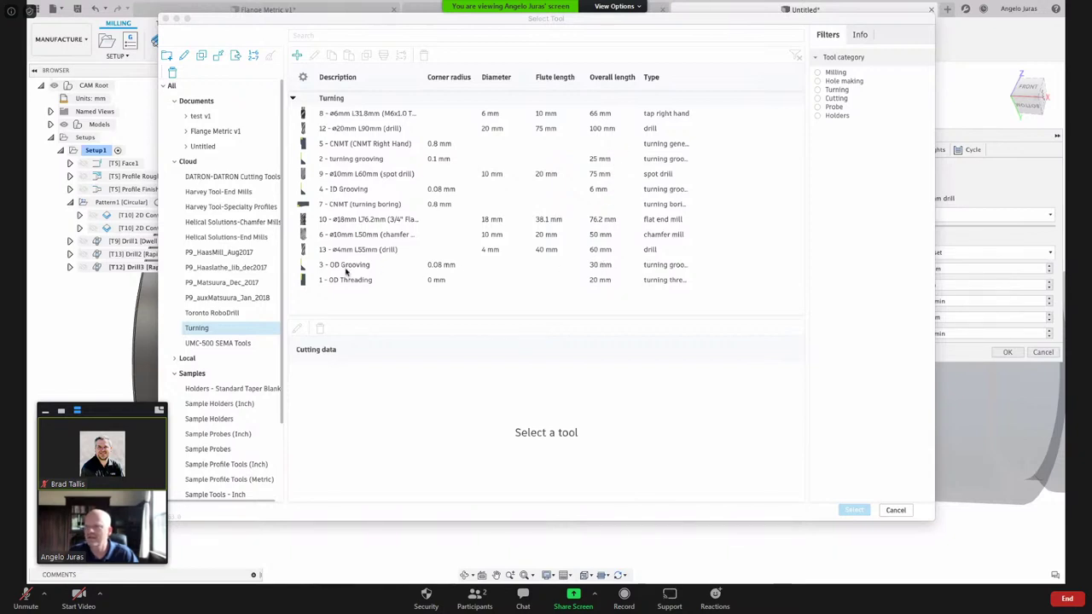
left_click(378, 129)
right_click(378, 133)
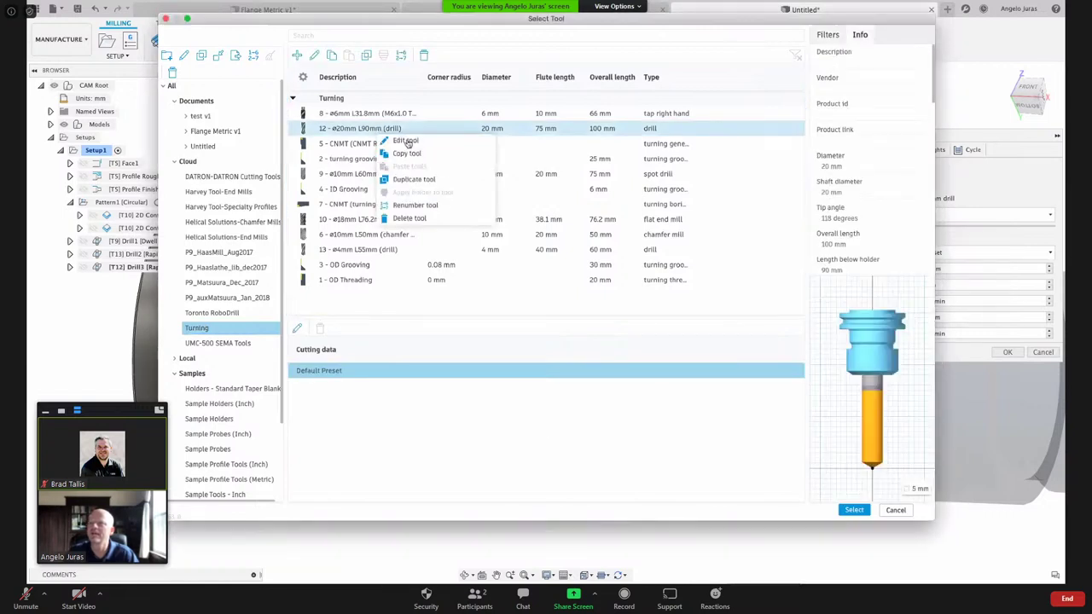
left_click(406, 141)
left_click(238, 54)
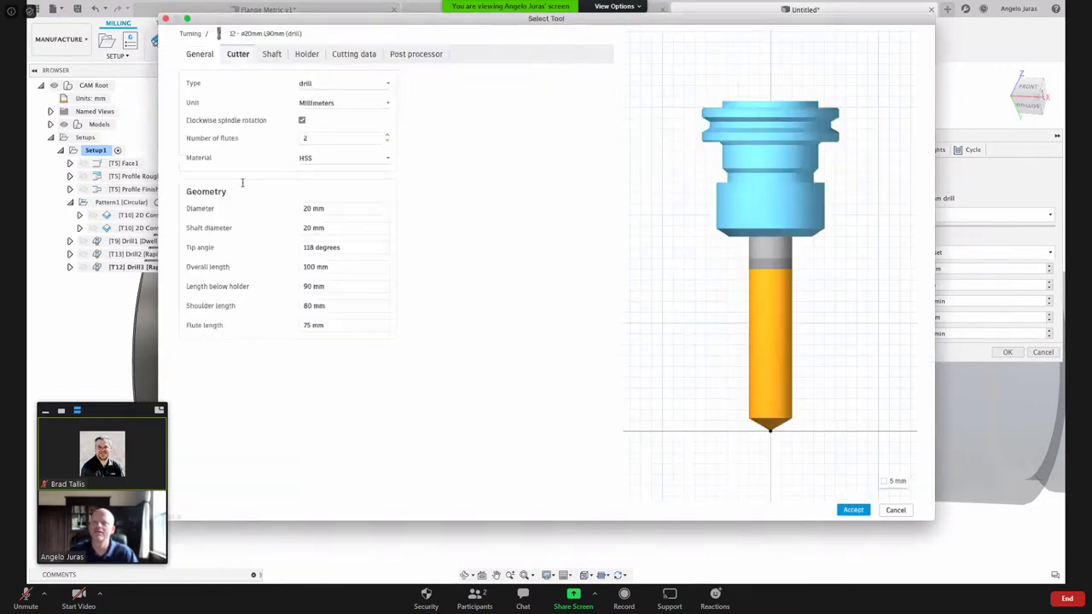
left_click(314, 227)
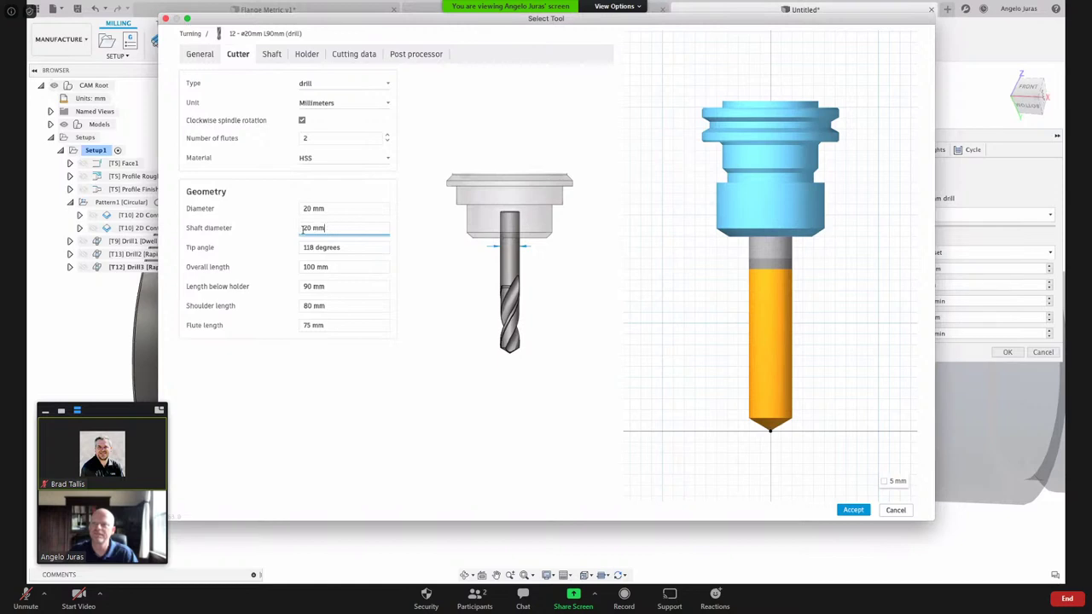
triple_click(301, 228)
type("15")
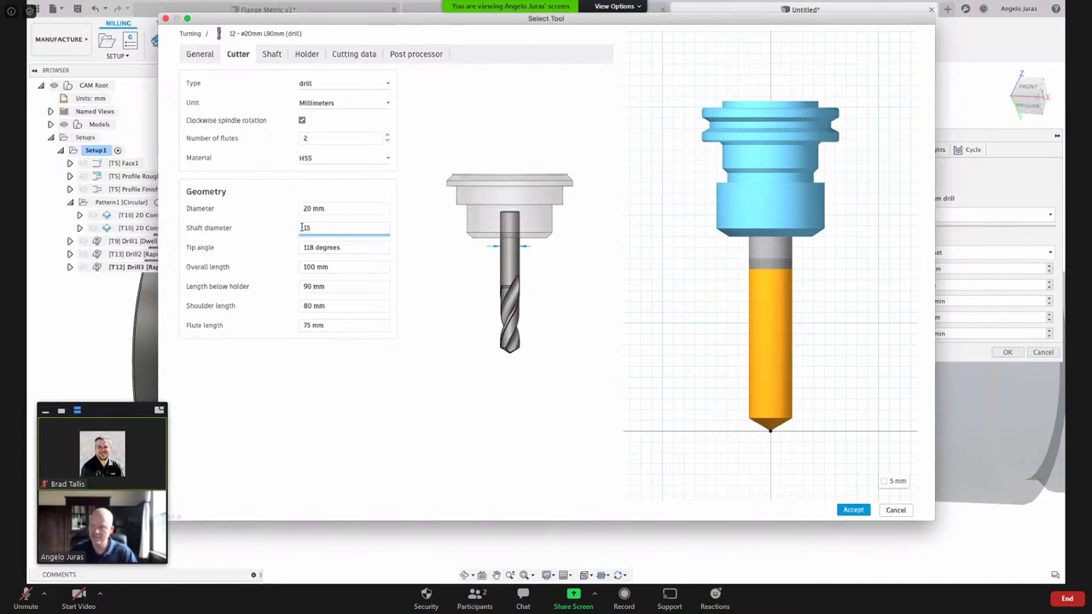
left_click(301, 210)
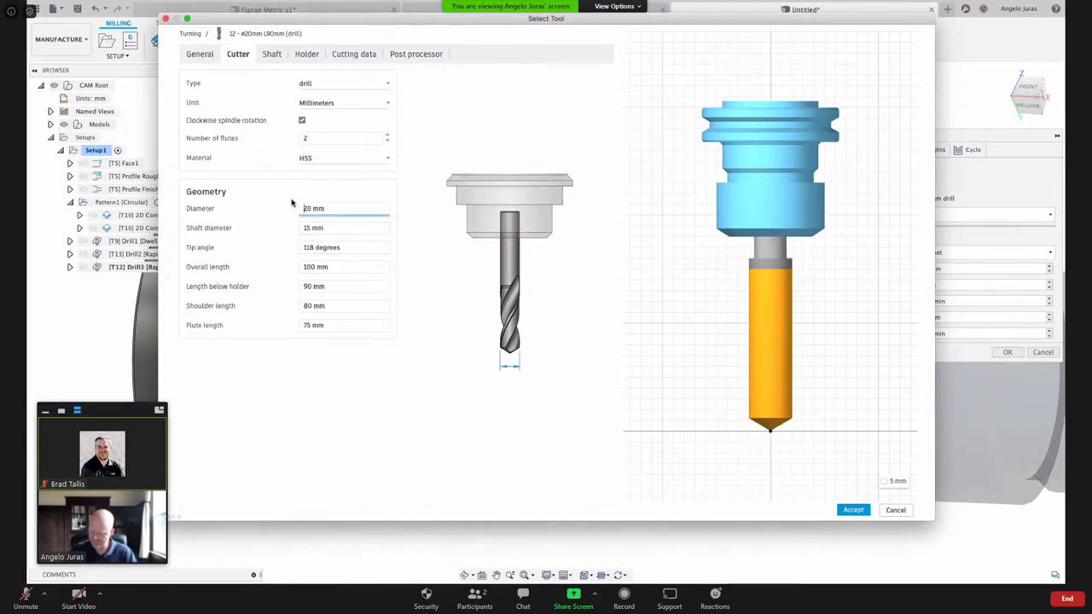
type("15")
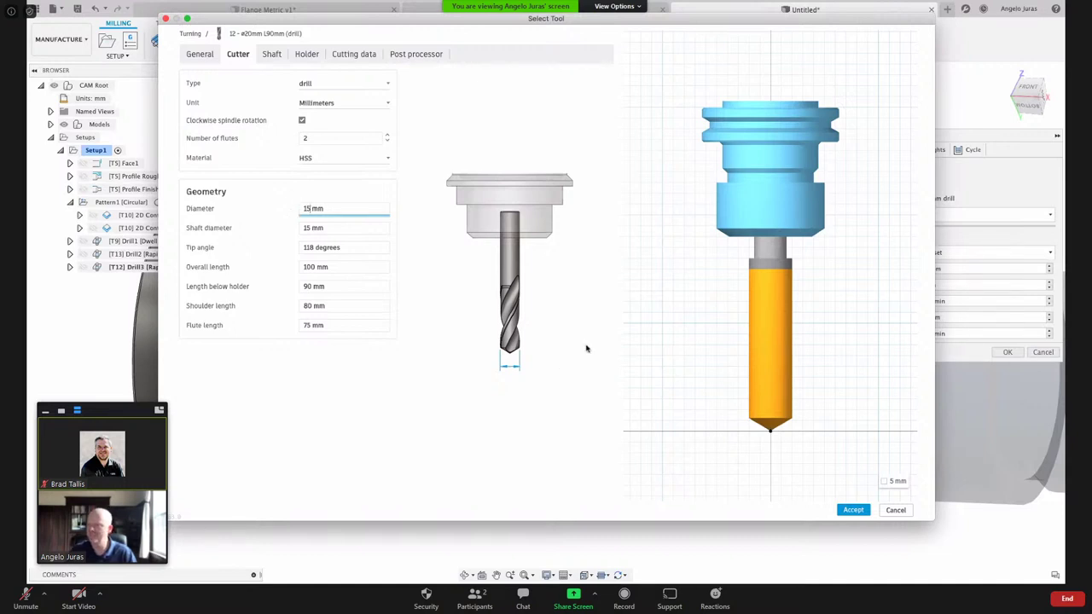
key("Tab")
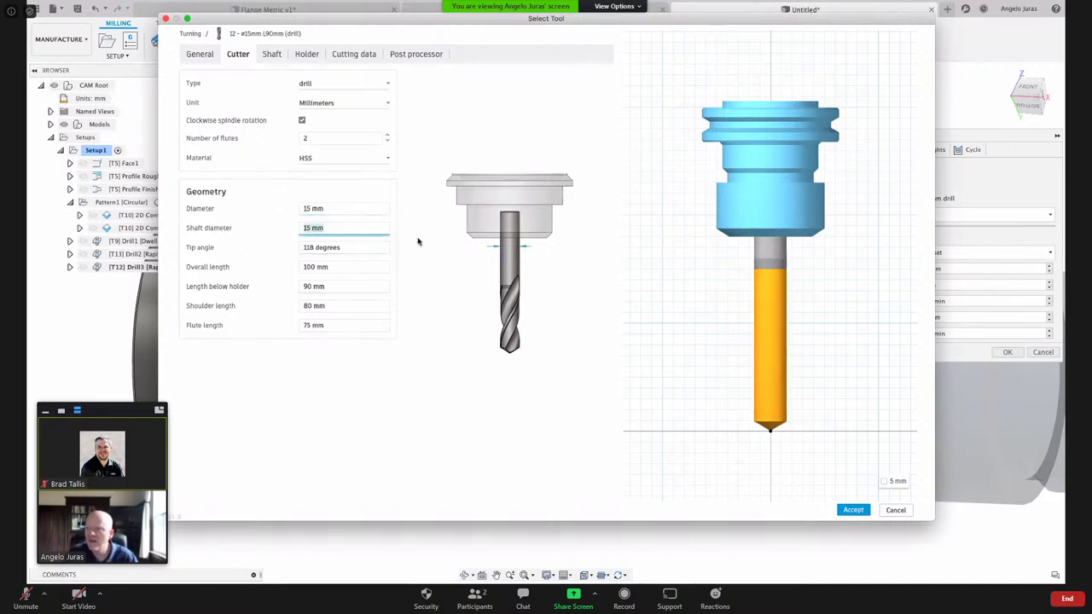
left_click(849, 509)
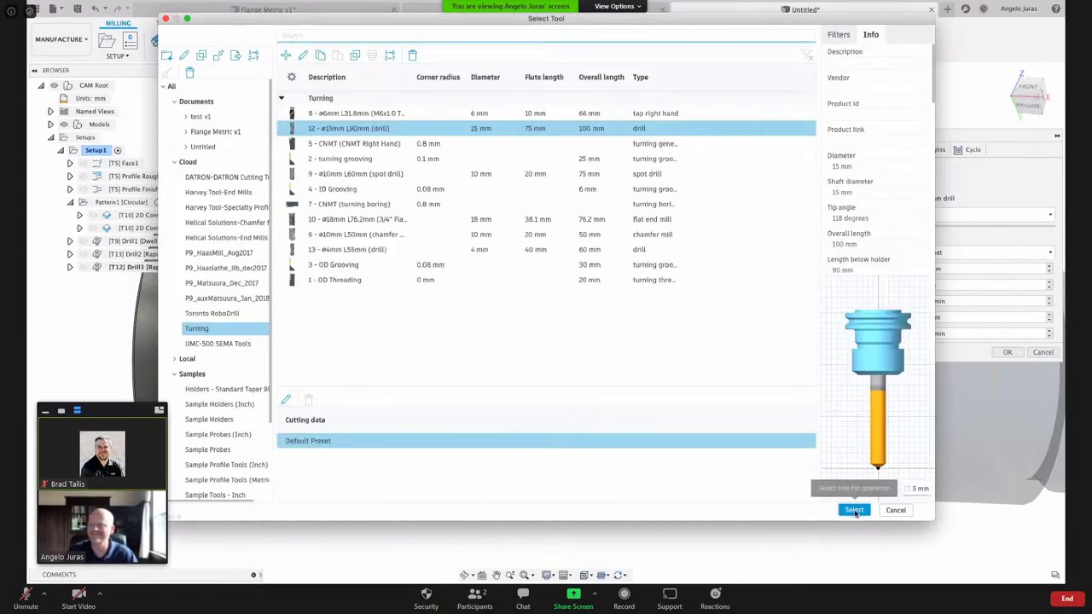
left_click(853, 509)
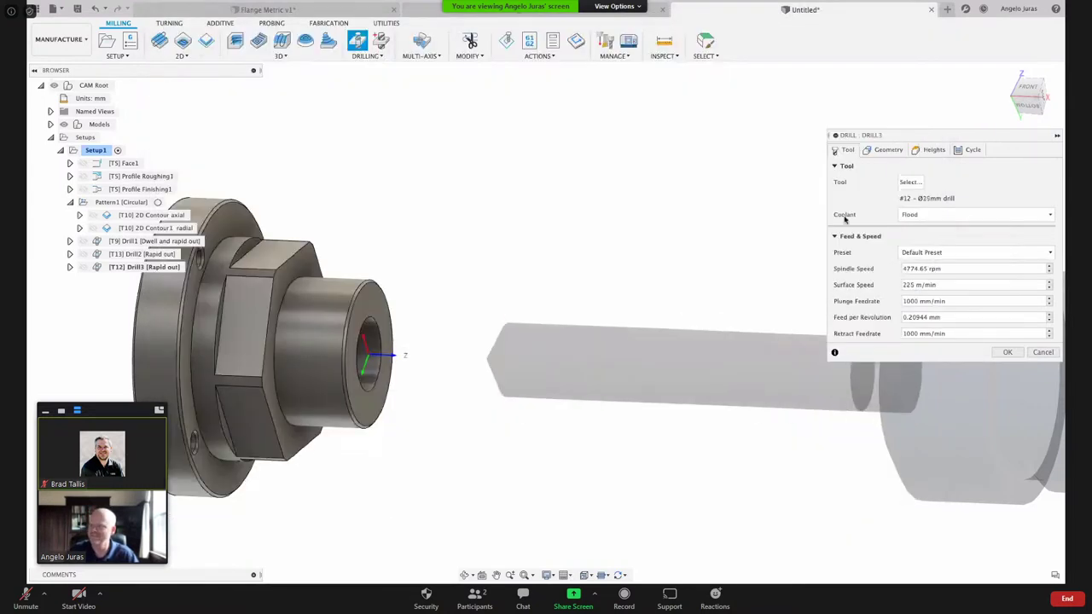
- Pick the central bore face as the hole for Drill3
left_click(887, 151)
middle_click_drag(682, 298, 401, 342, "shift")
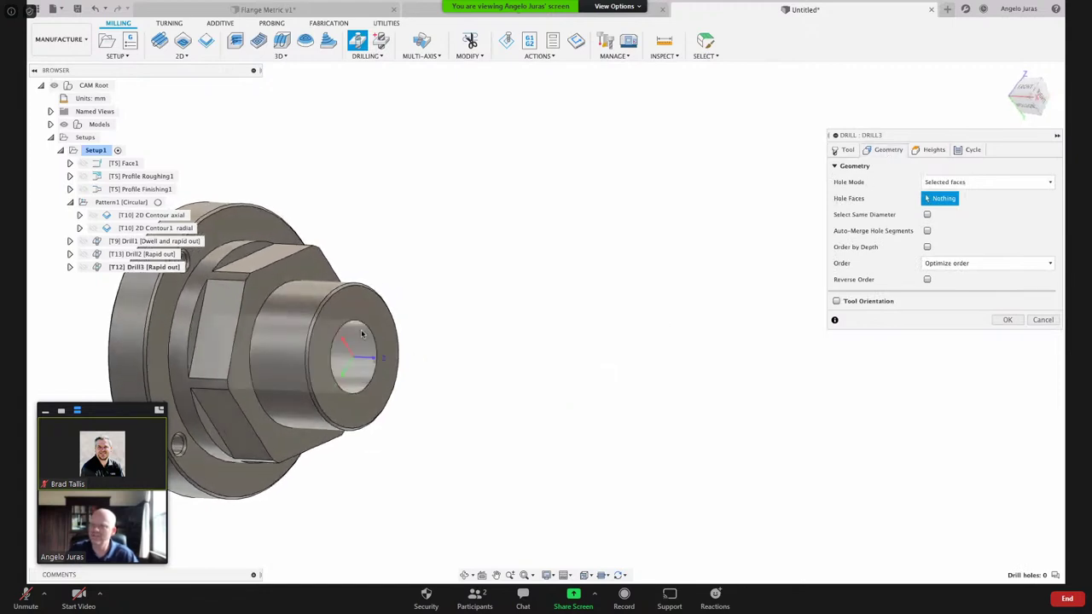
left_click(362, 333)
left_click(1028, 92)
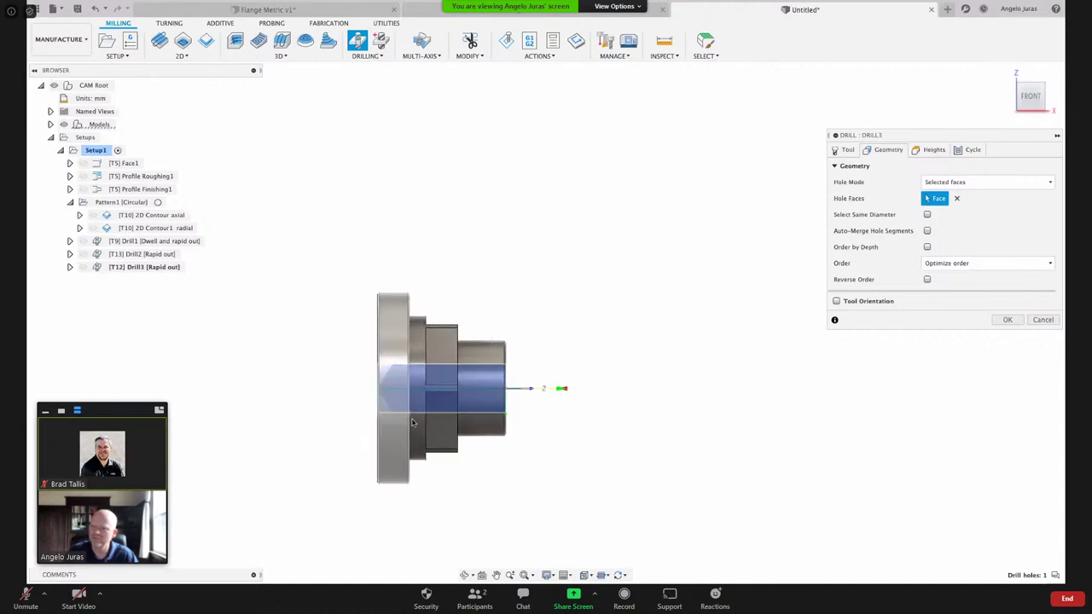
- Let the drill tip pass through the bottom with a 2 mm break-through depth and finish Drill3
left_click(933, 149)
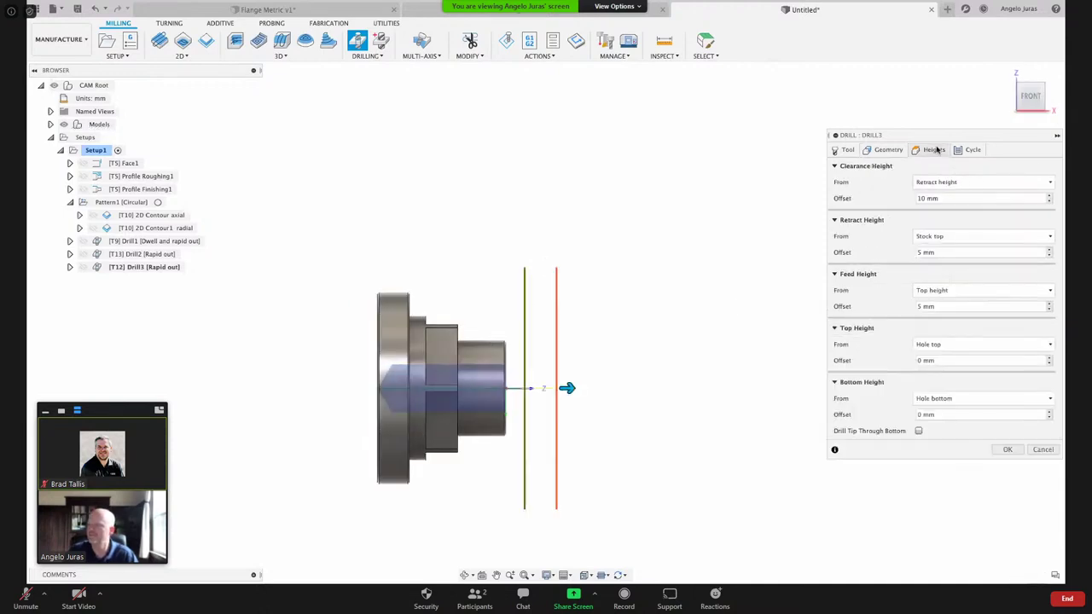
left_click(918, 431)
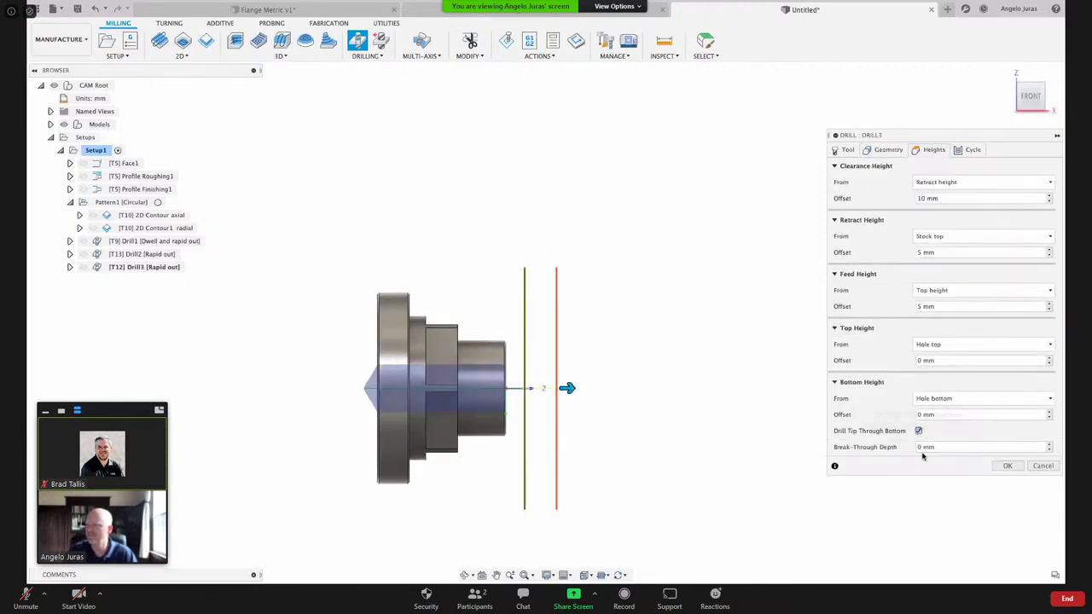
left_click(944, 447)
type("2.")
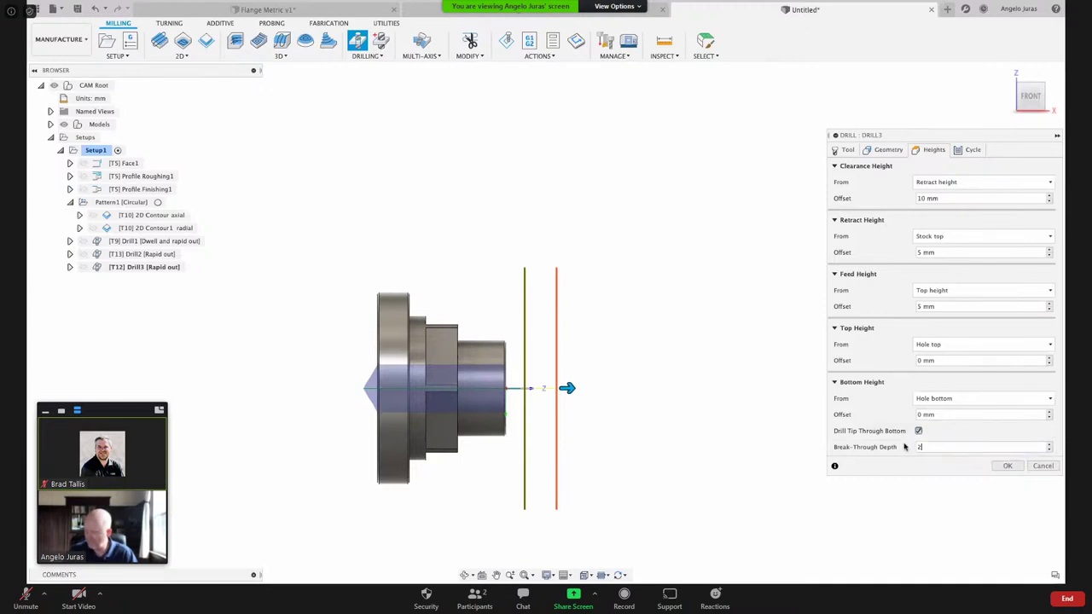
left_click(1005, 467)
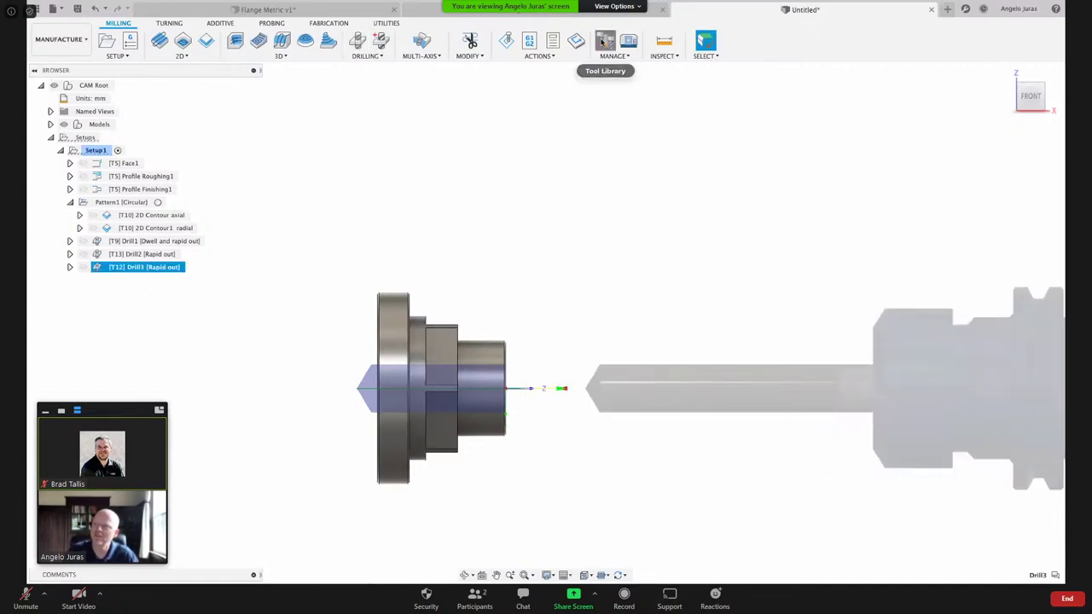
left_click(604, 43)
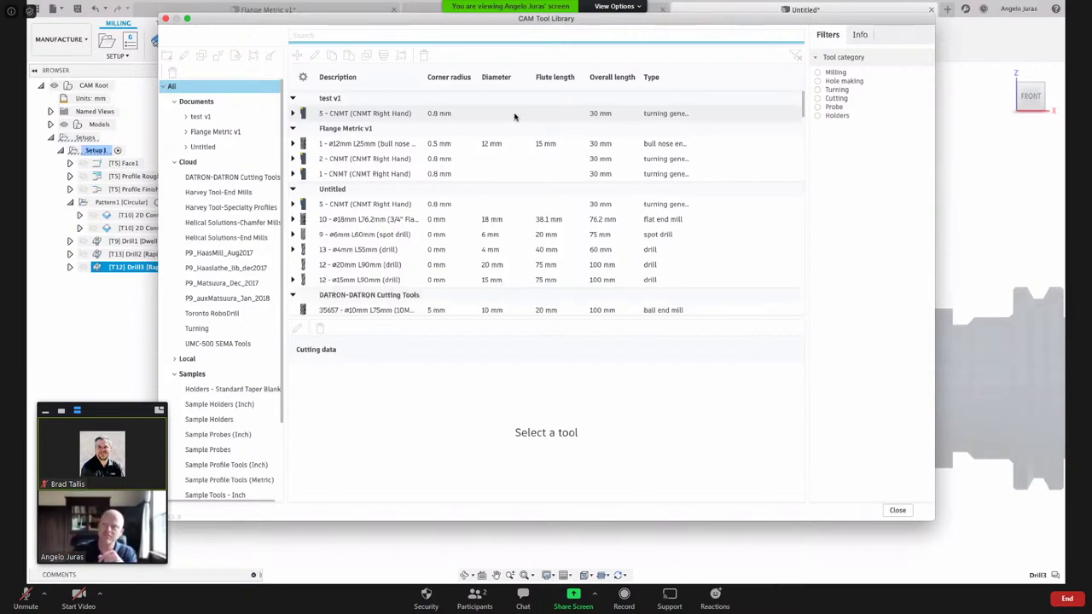
left_click(196, 148)
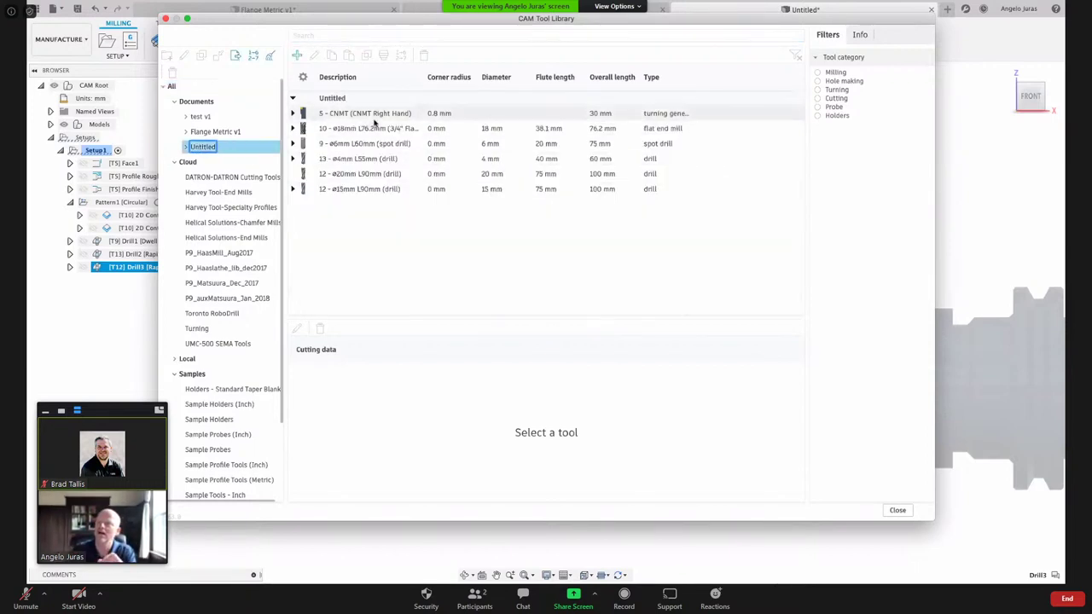
right_click(382, 191)
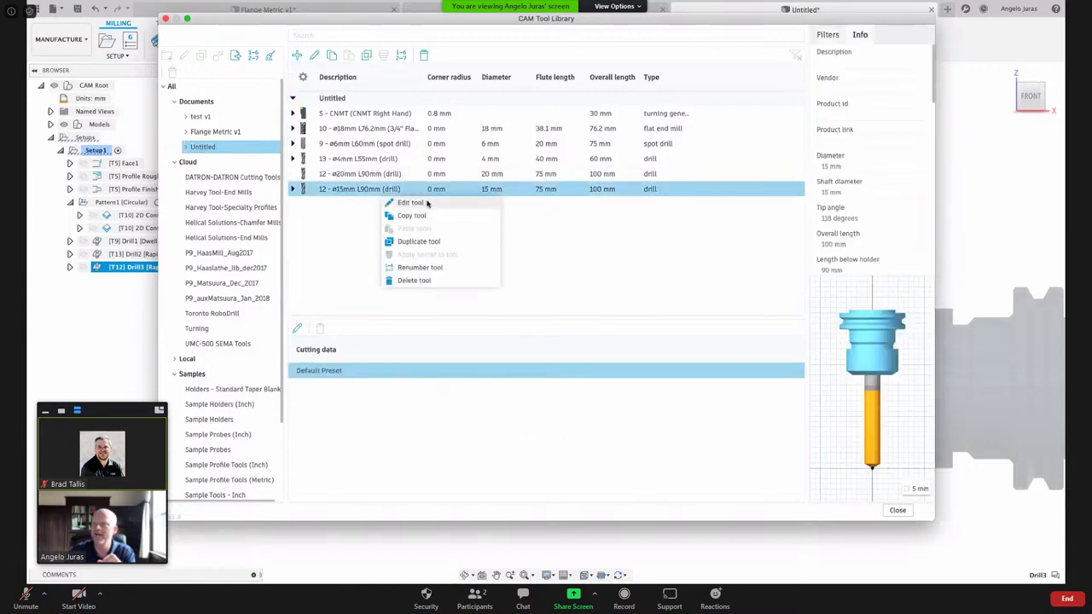
left_click(427, 205)
left_click(411, 55)
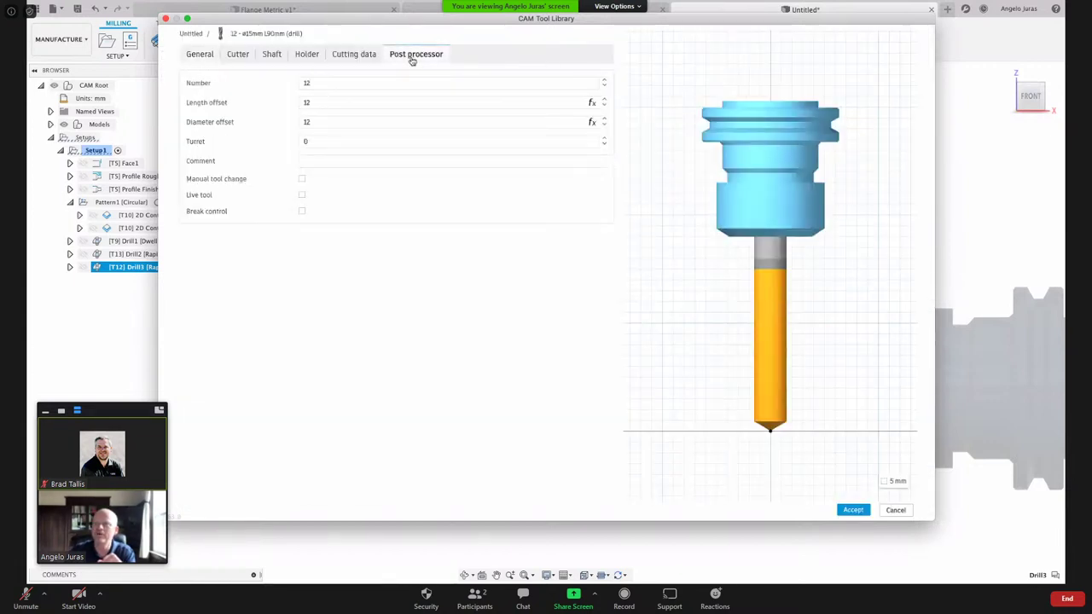
left_click(302, 195)
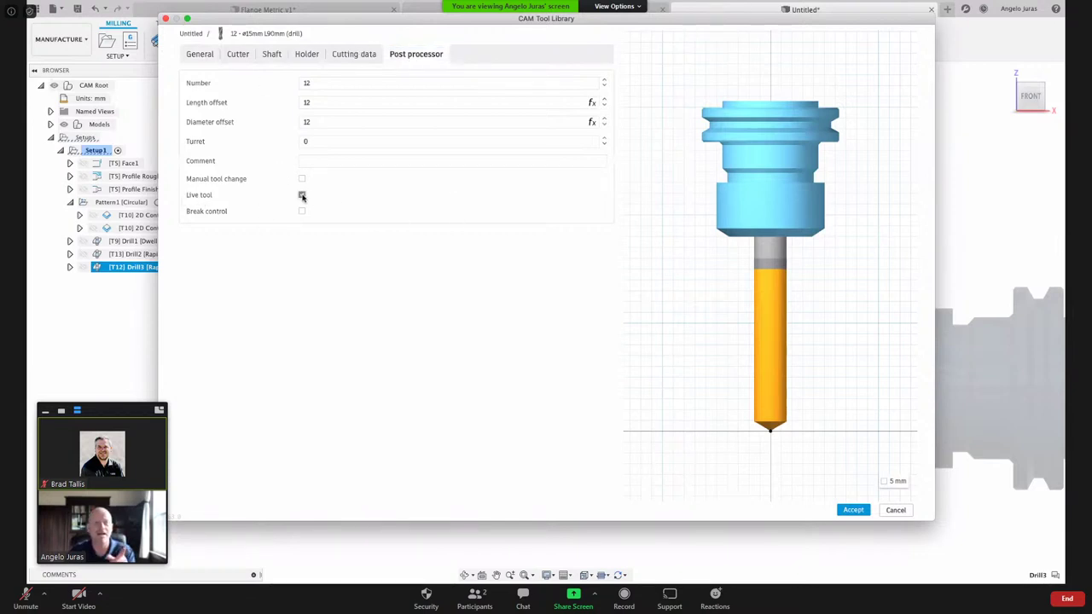
left_click(302, 195)
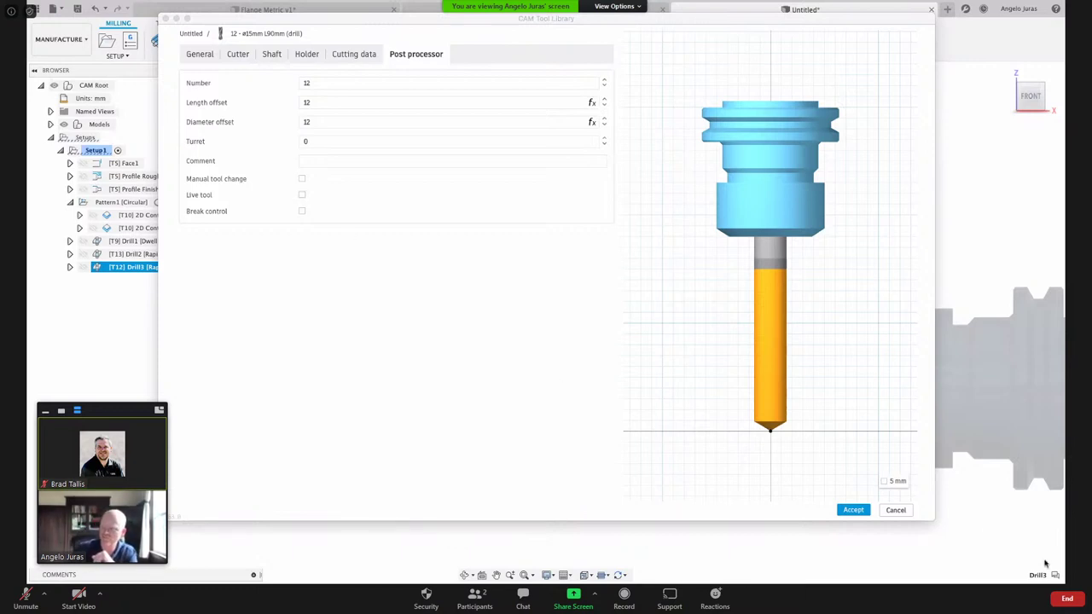
left_click(854, 511)
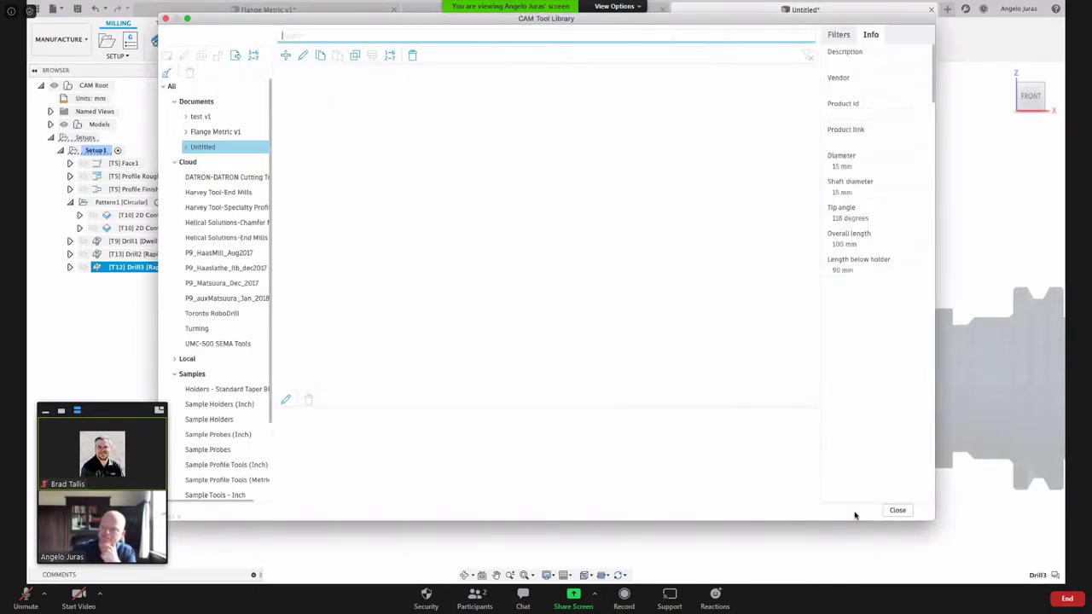
left_click(897, 510)
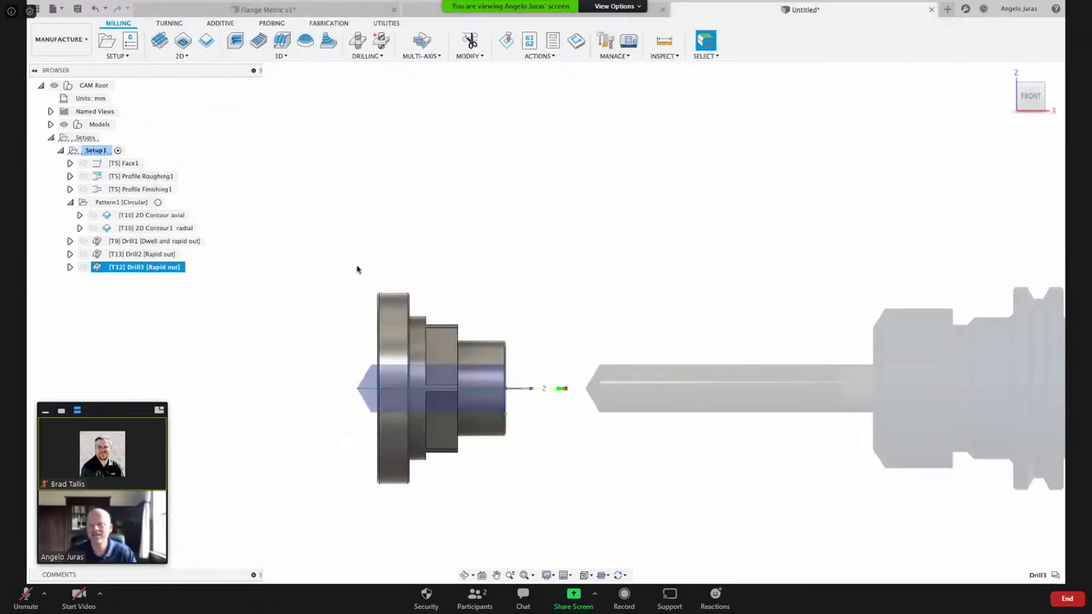
- Create a 2D Chamfer operation with tool 6, the Ø10mm chamfer mill from the Turning library
middle_click_drag(360, 253, 509, 322, "shift")
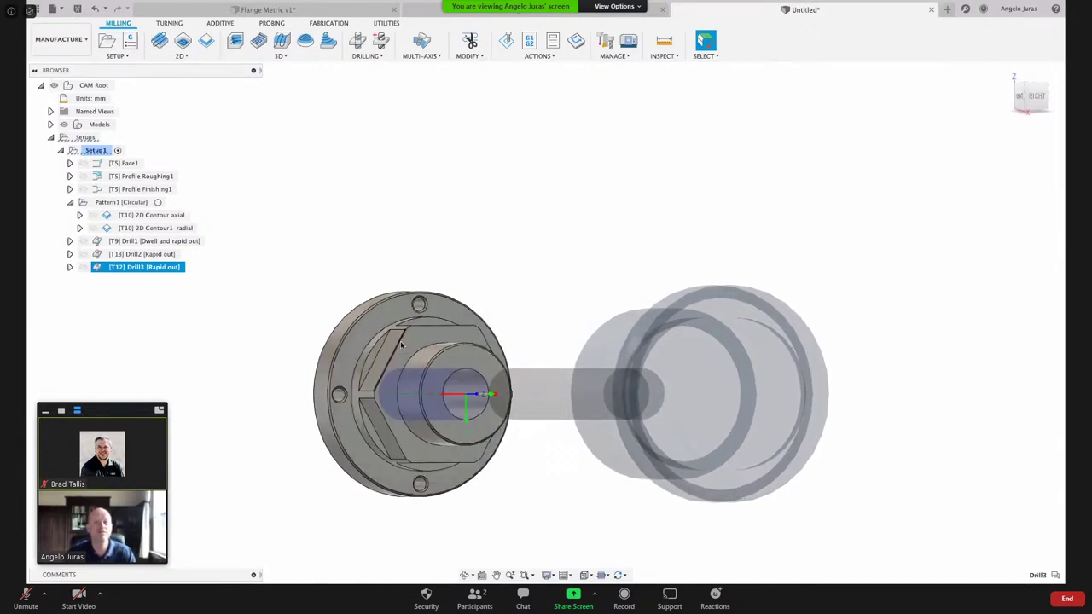
scroll(384, 344, "up", 3)
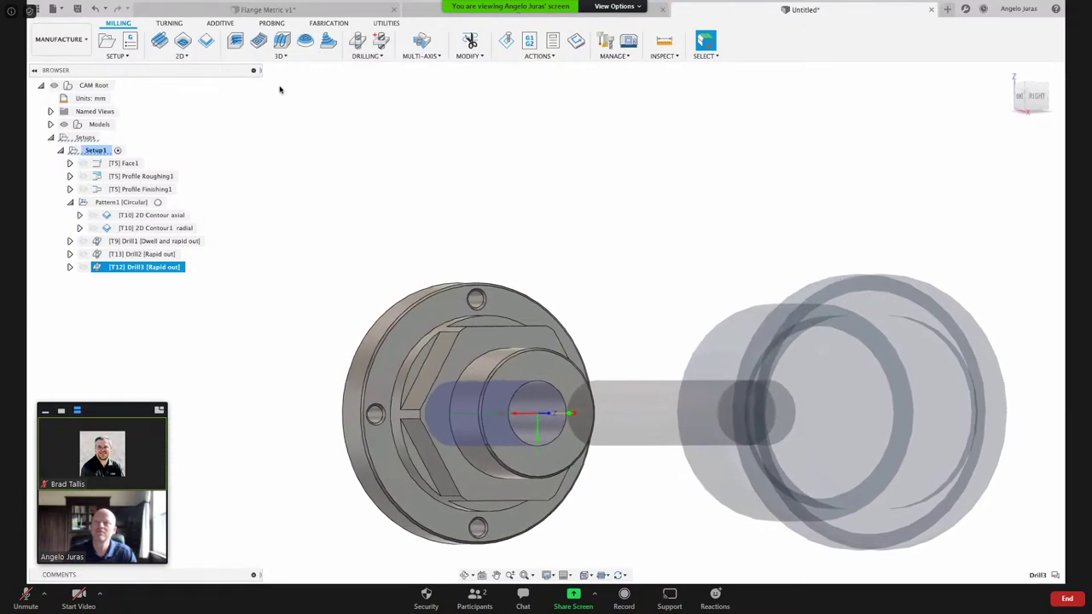
left_click(181, 55)
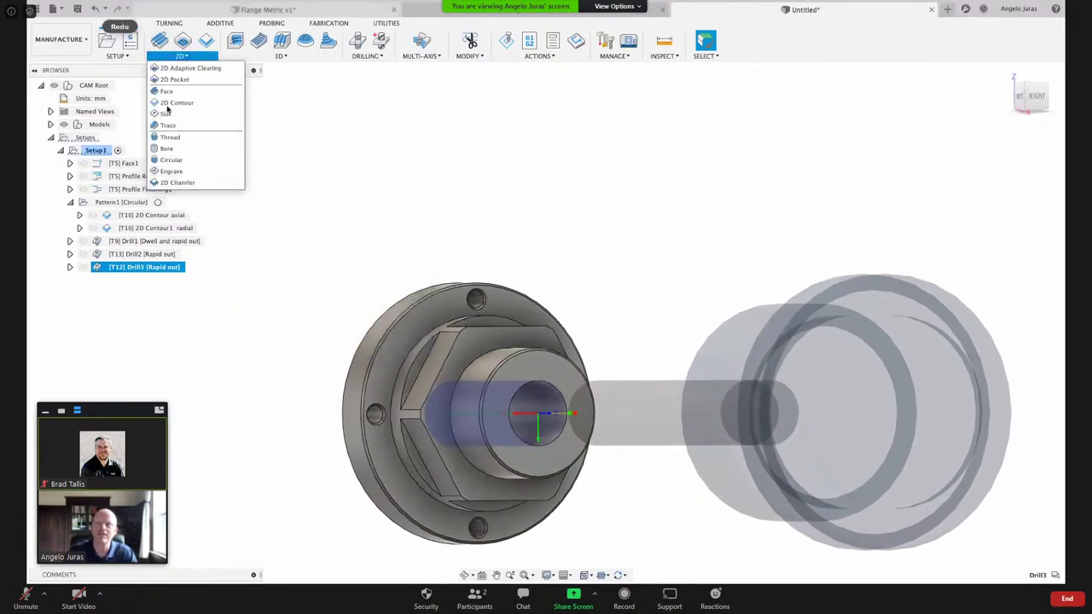
left_click(177, 182)
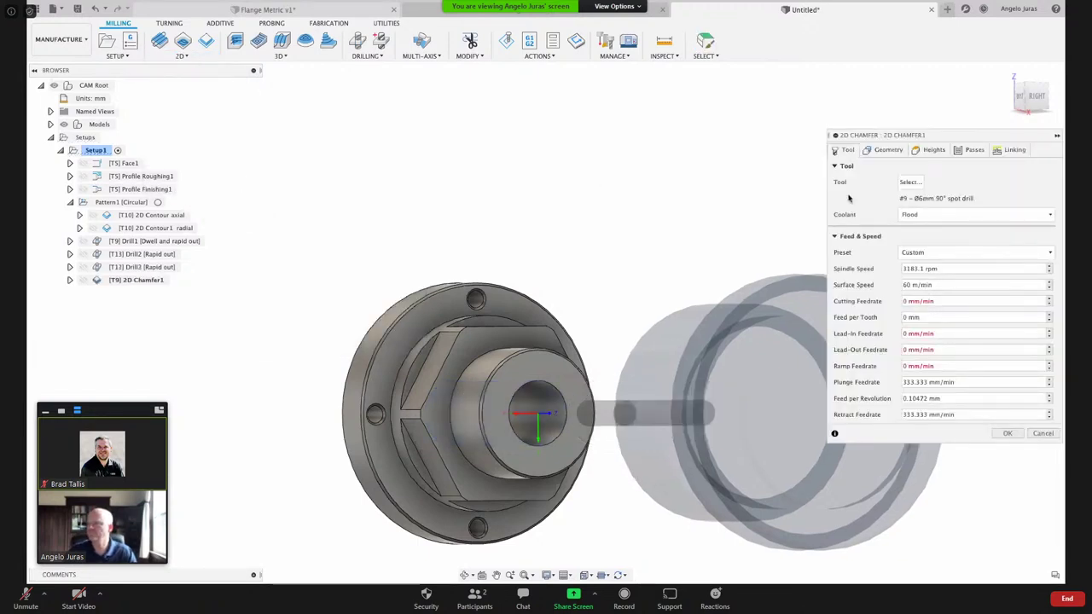
left_click(910, 181)
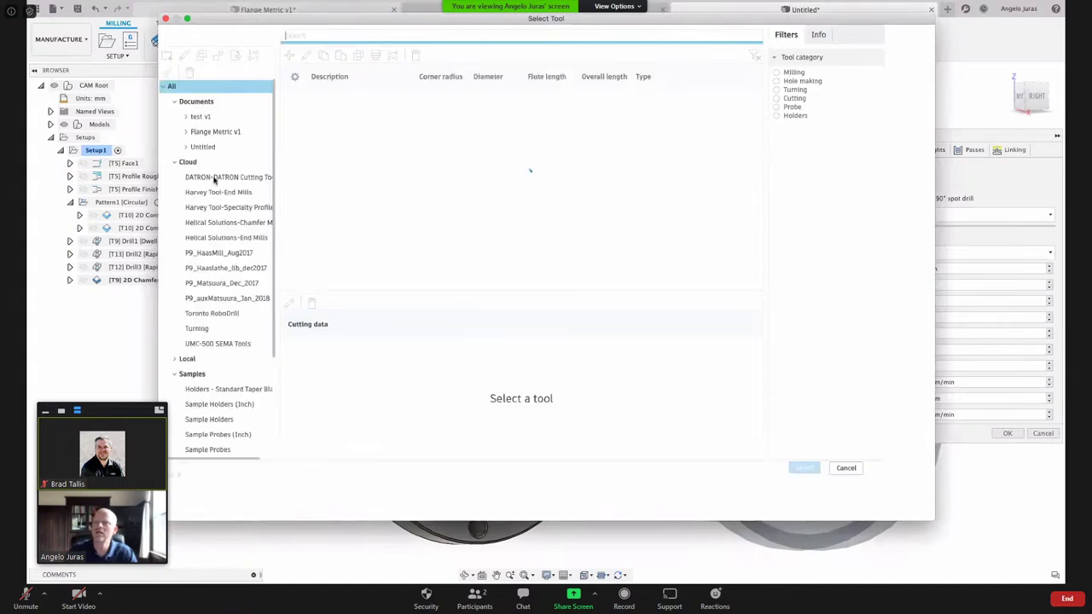
left_click(198, 329)
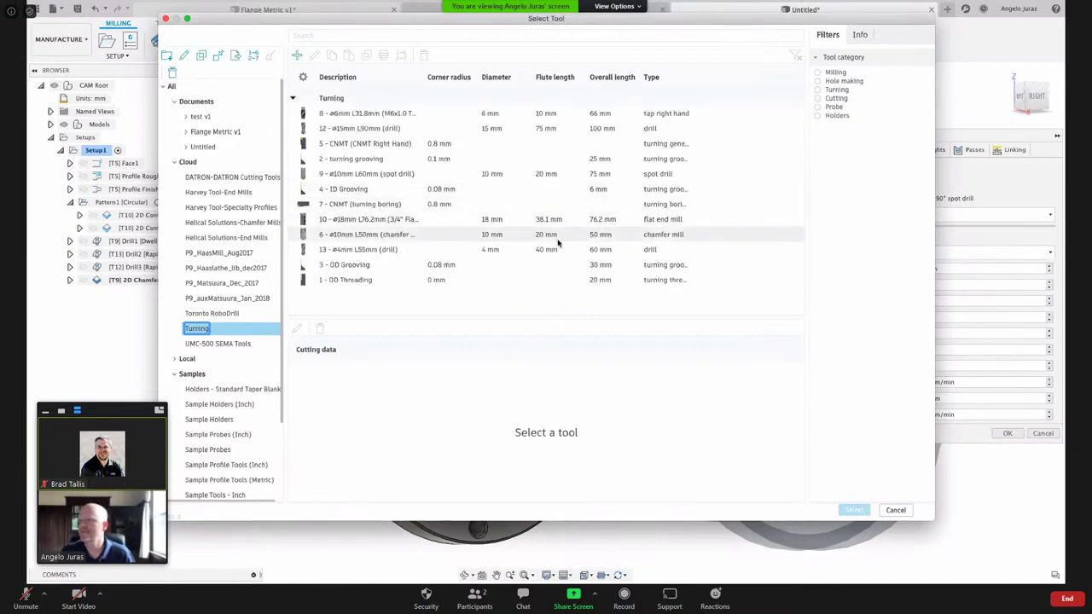
left_click(428, 238)
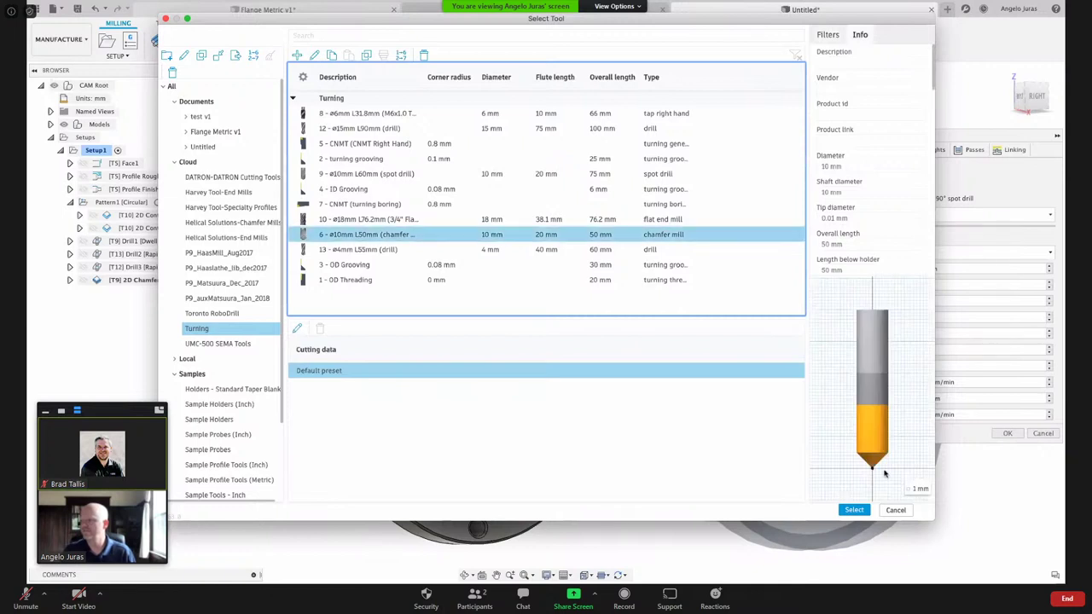
left_click(852, 510)
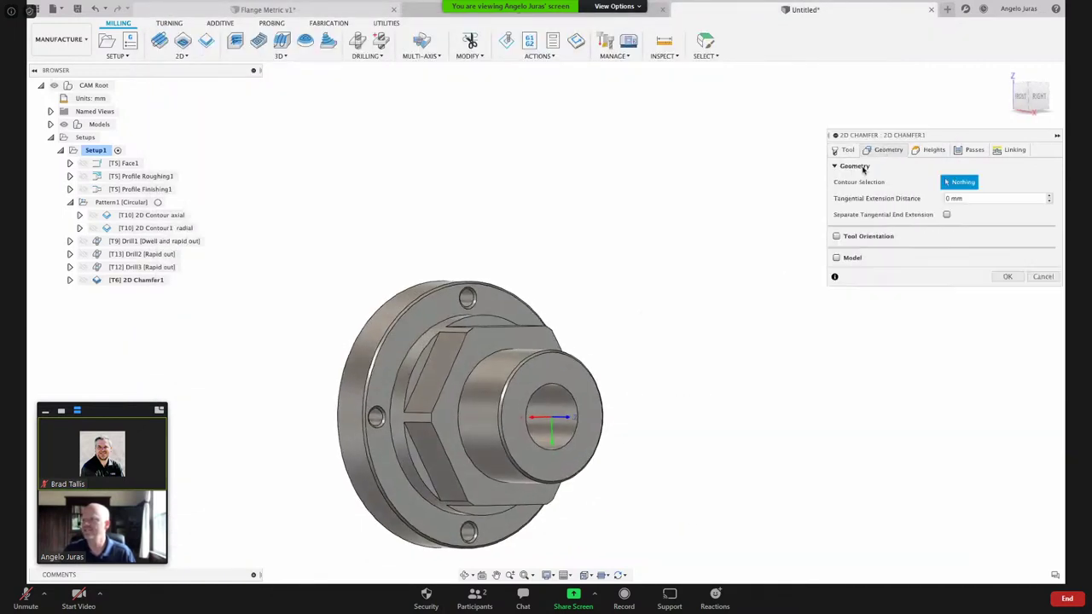
- Chain the hexagon edge loop as the chamfer contour and review the 1 mm chamfer width and tip offset
left_click(888, 150)
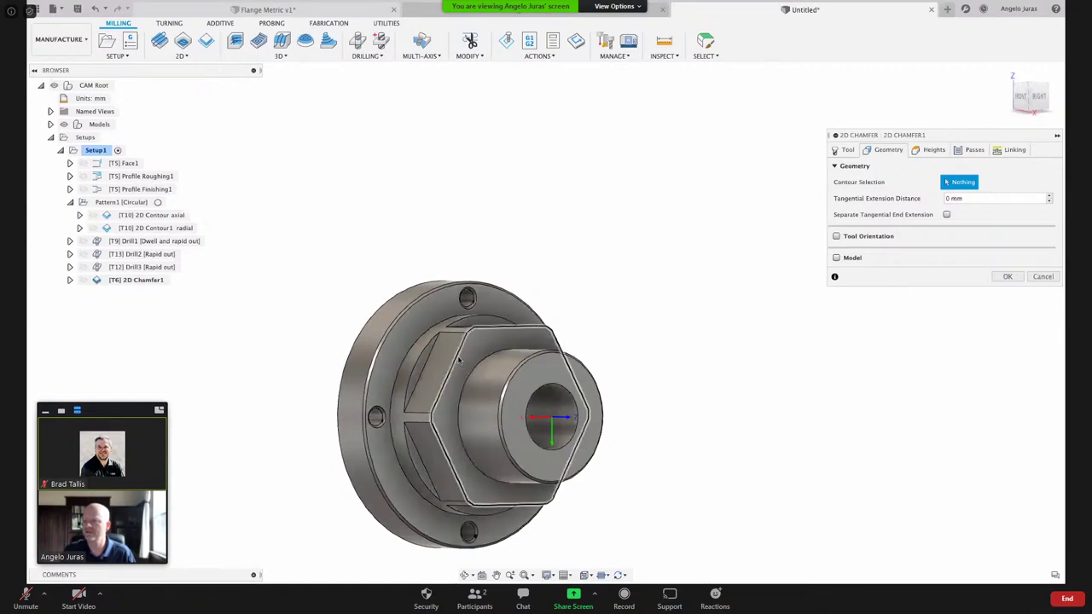
left_click(529, 324)
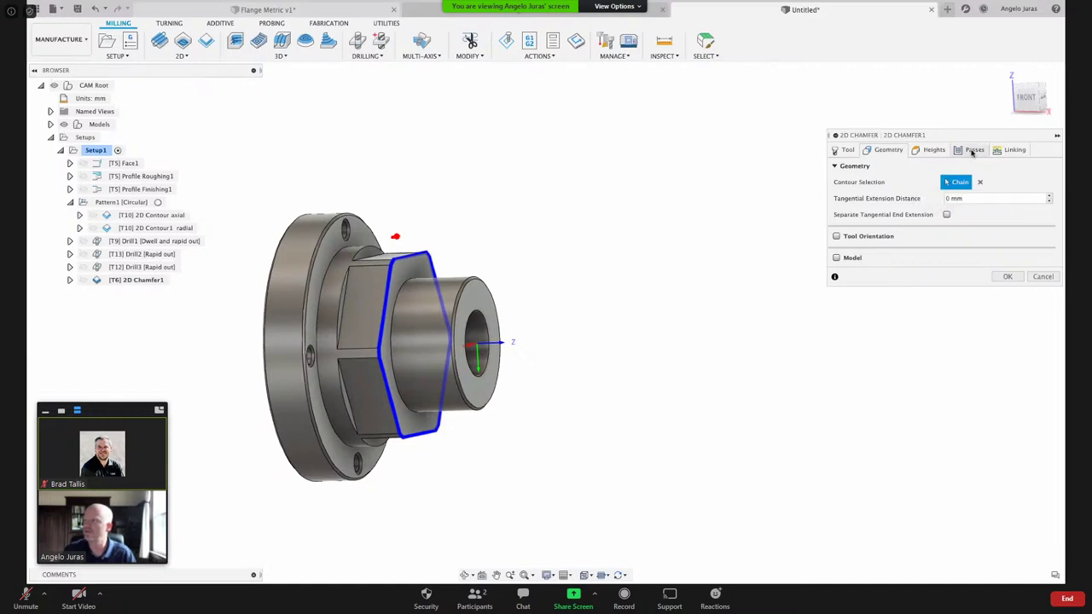
left_click(972, 150)
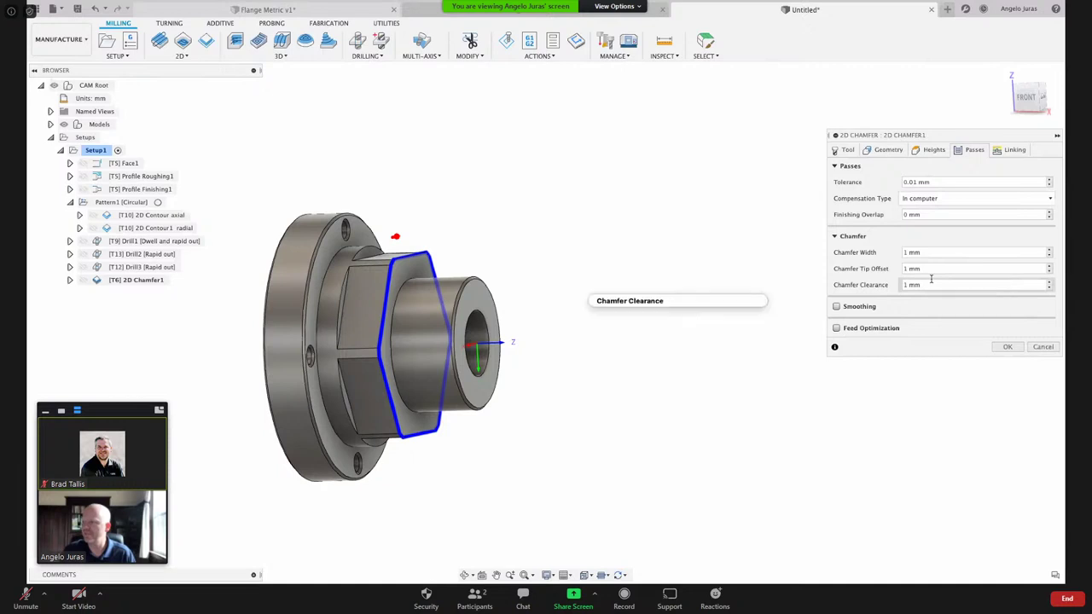
mouse_move(929, 254)
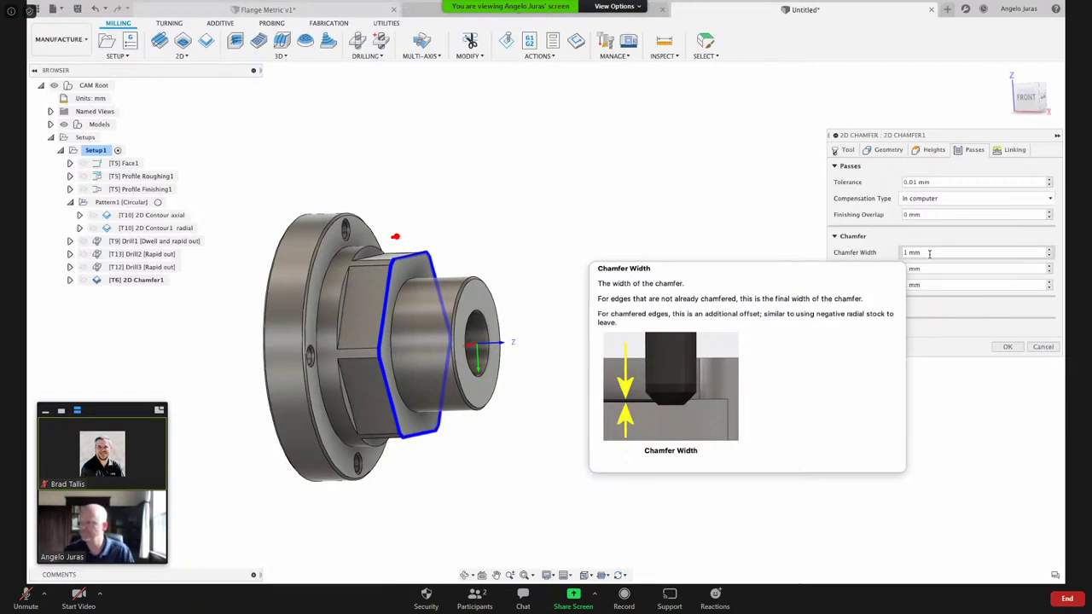
left_click(947, 253)
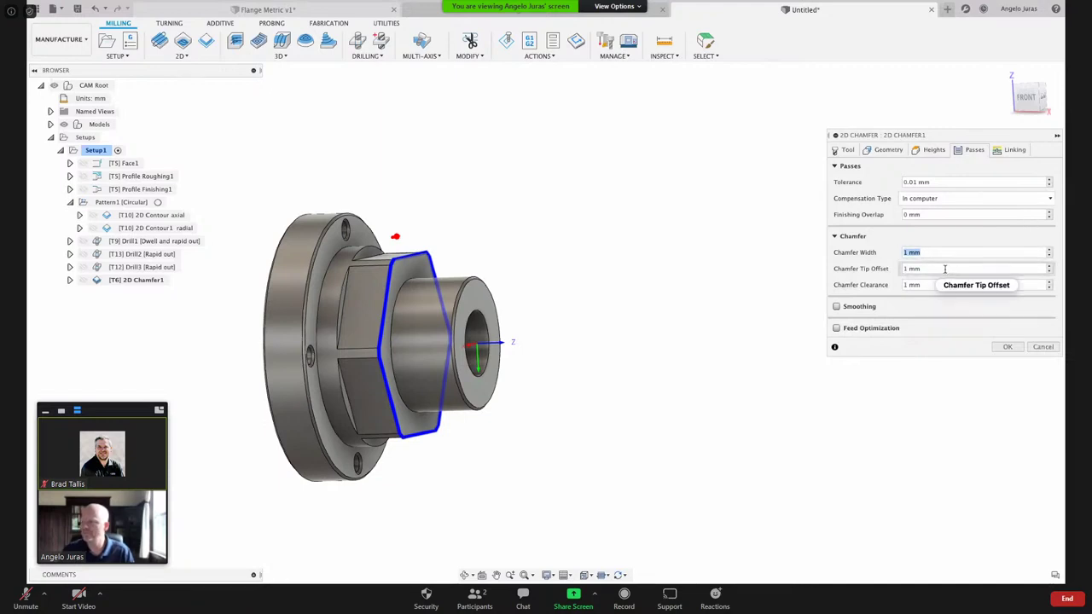
mouse_move(945, 268)
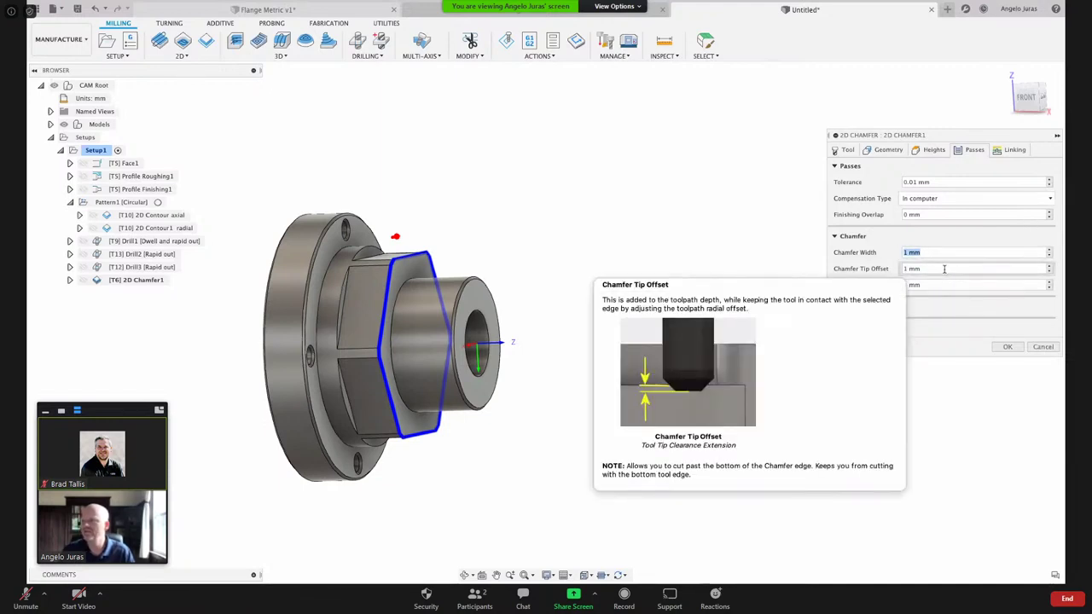
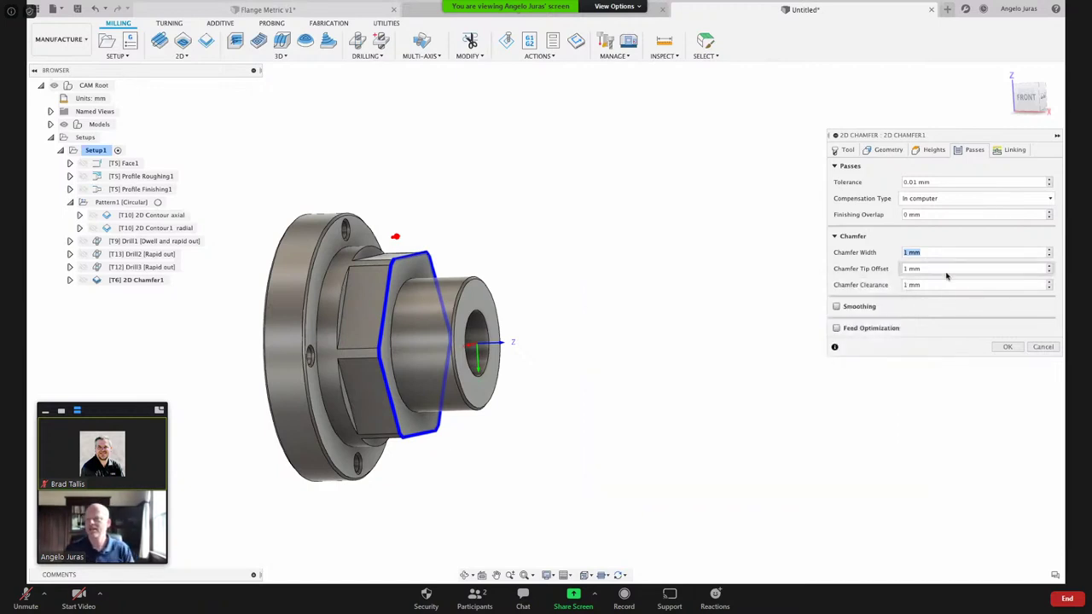
- Set the 2D chamfer tip offset to 1 mm and orbit to see the toolpath around the hex
left_click(903, 269)
triple_click(903, 269)
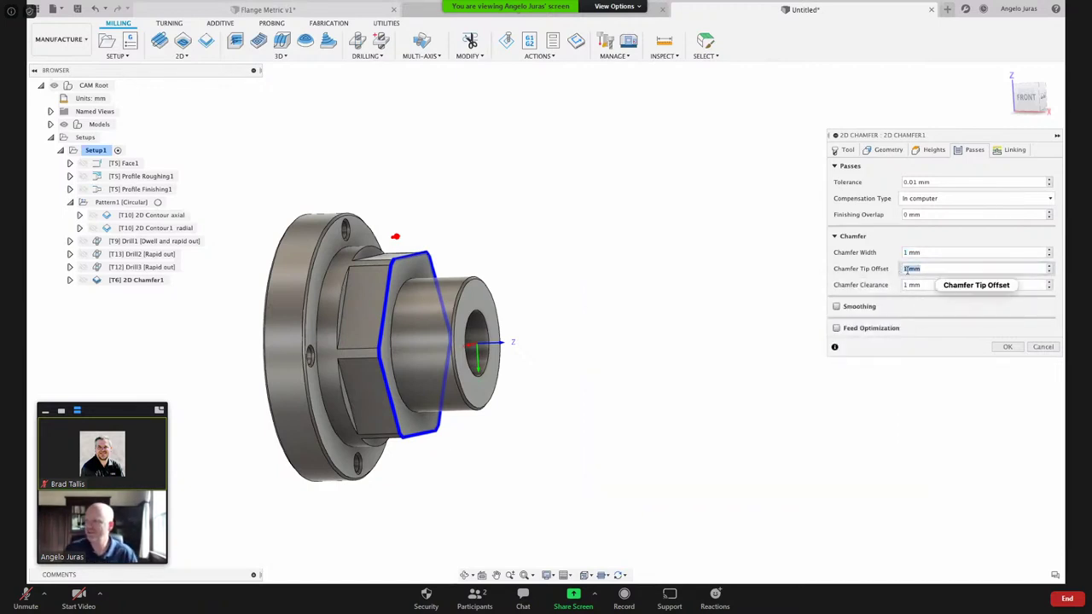
type("1")
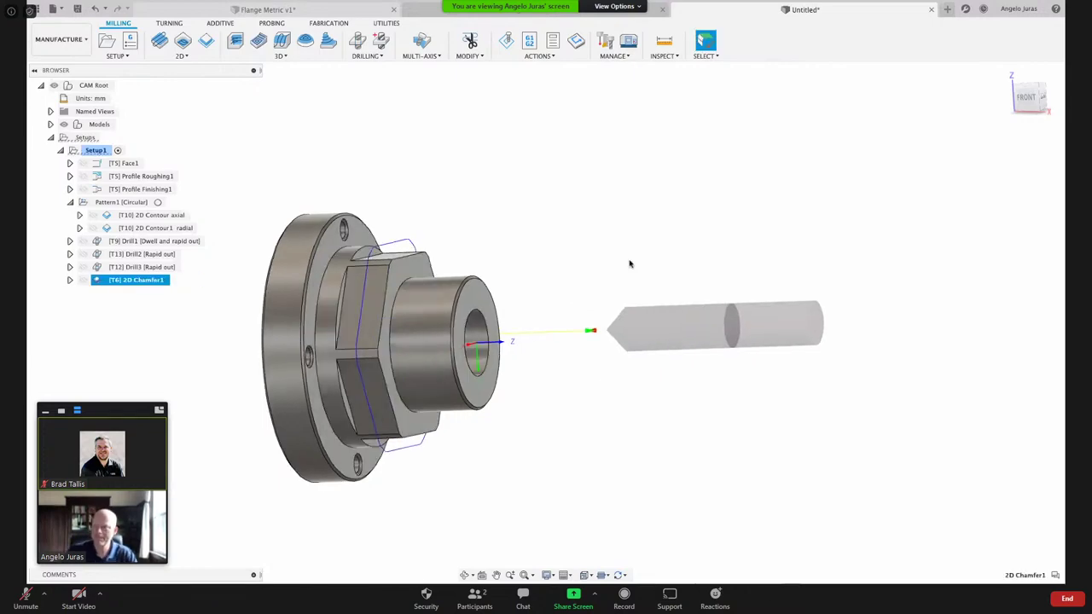
middle_click_drag(630, 263, 460, 316, "shift")
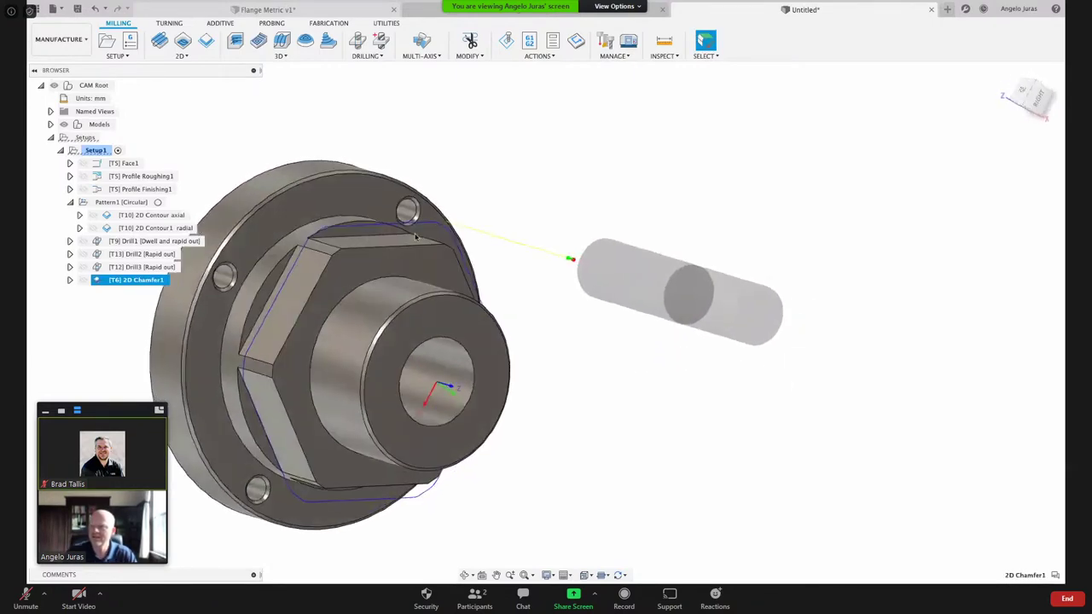
- Edit 2D Chamfer1 linking with horizontal lead-in radius 3 and vertical lead-in radius 0, then regenerate
right_click(135, 285)
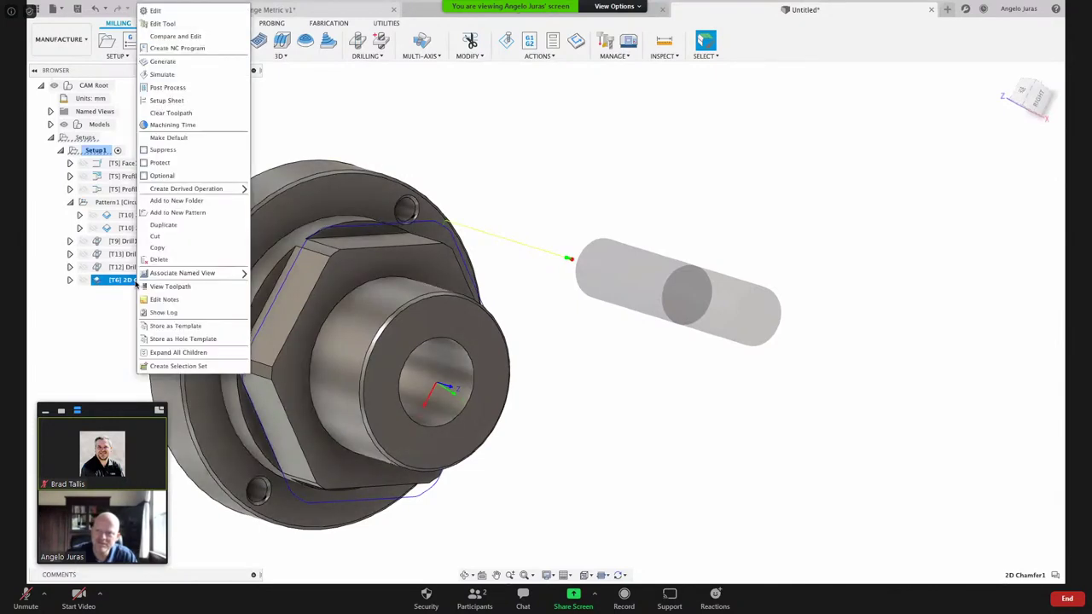
left_click(159, 11)
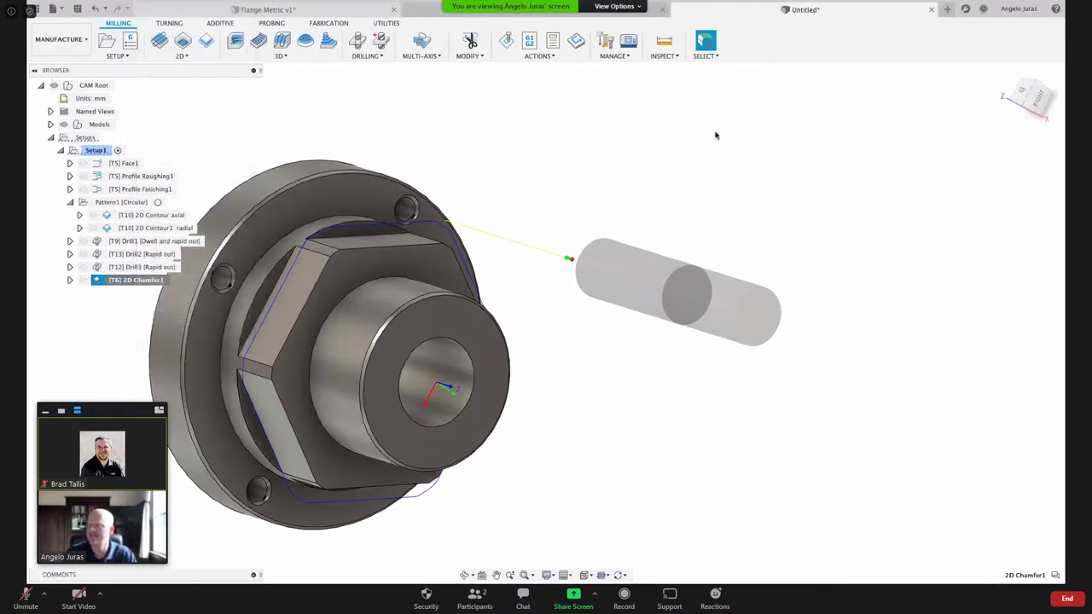
left_click(1013, 150)
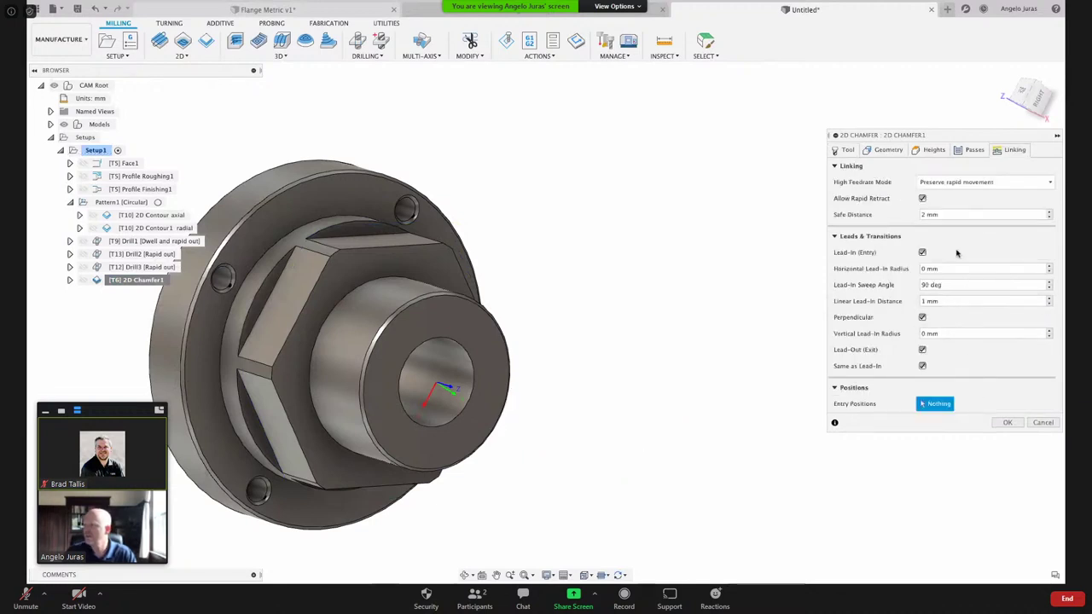
double_click(945, 268)
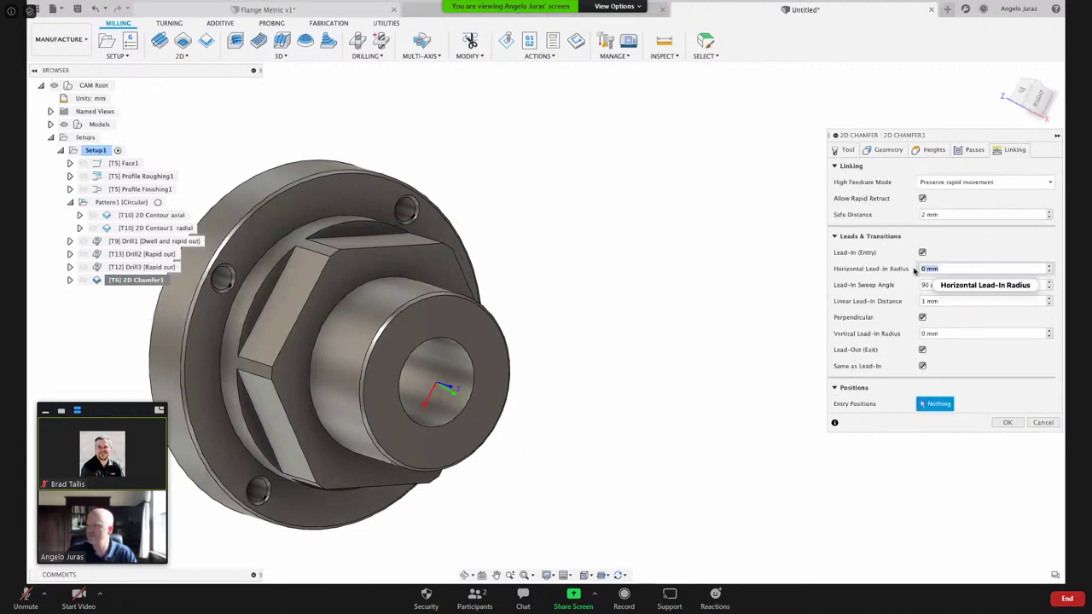
type("3")
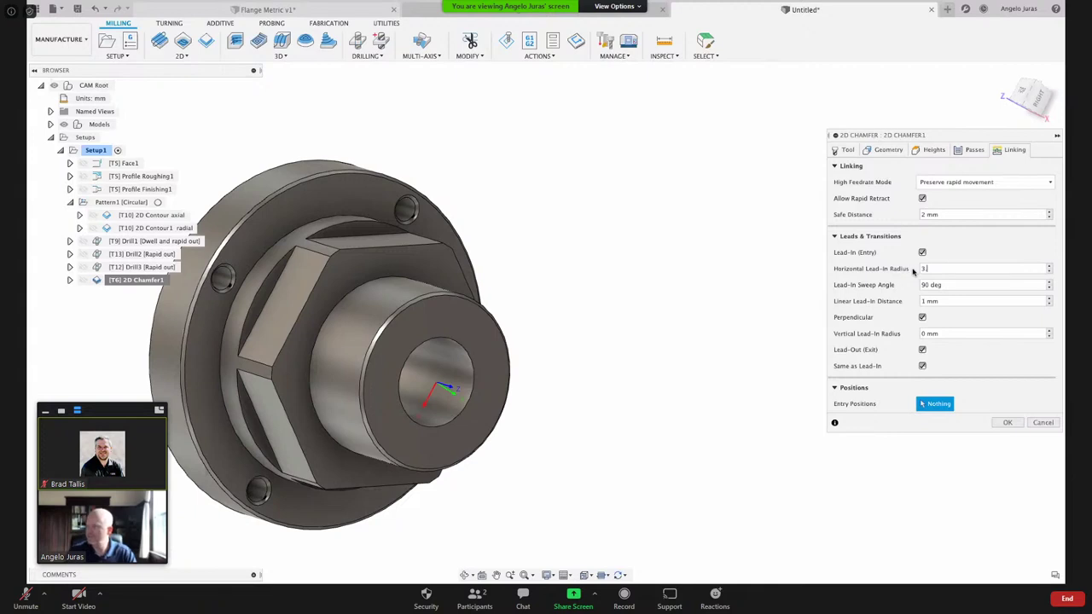
double_click(947, 333)
type("3 mm")
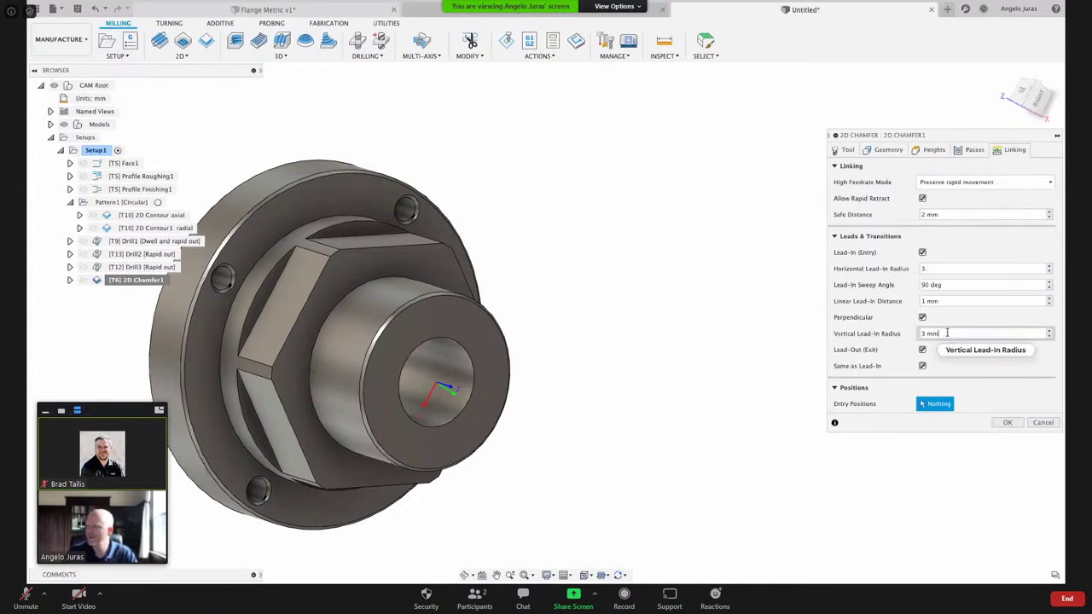
key("ctrl+a")
type("0")
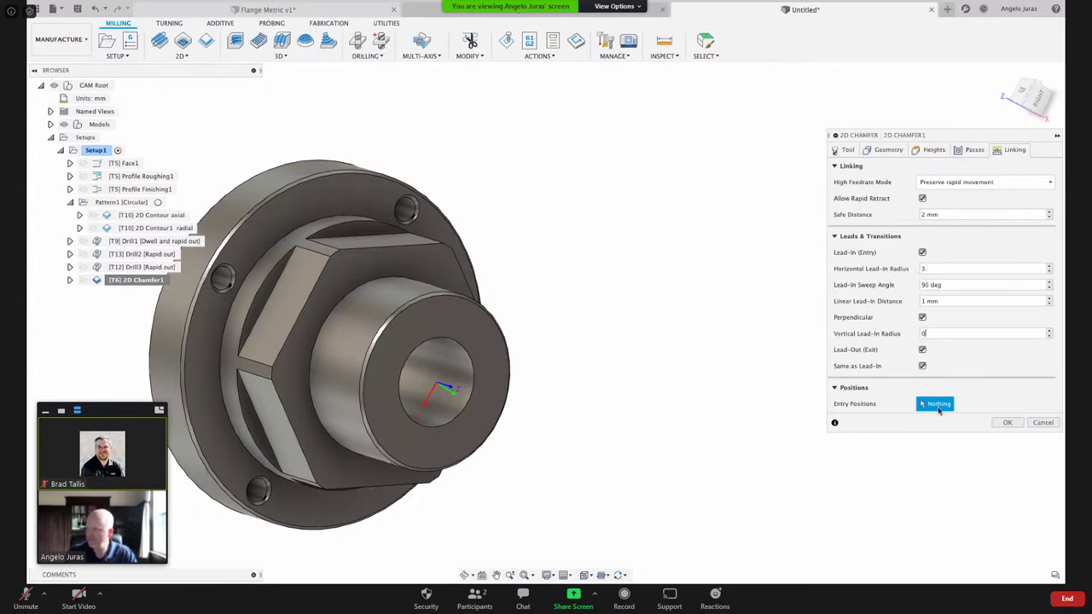
left_click(1008, 422)
middle_click_drag(1006, 427, 135, 279, "shift")
- Re-edit 2D Chamfer1: horizontal lead-in radius 1, linear lead-in distance 0, Perpendicular unchecked
right_click(135, 280)
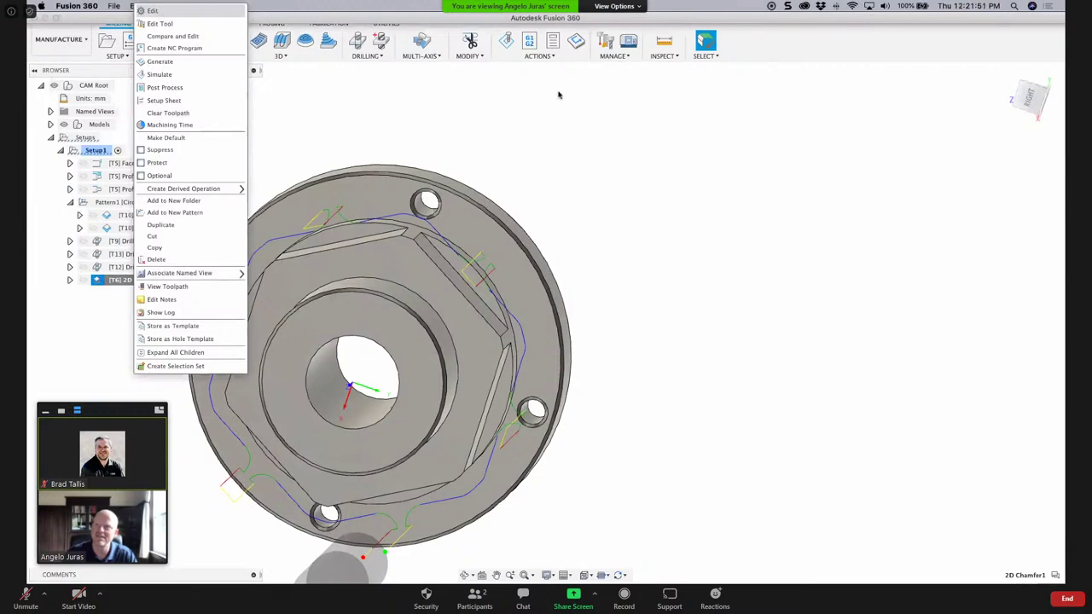
left_click(154, 10)
left_click(1013, 150)
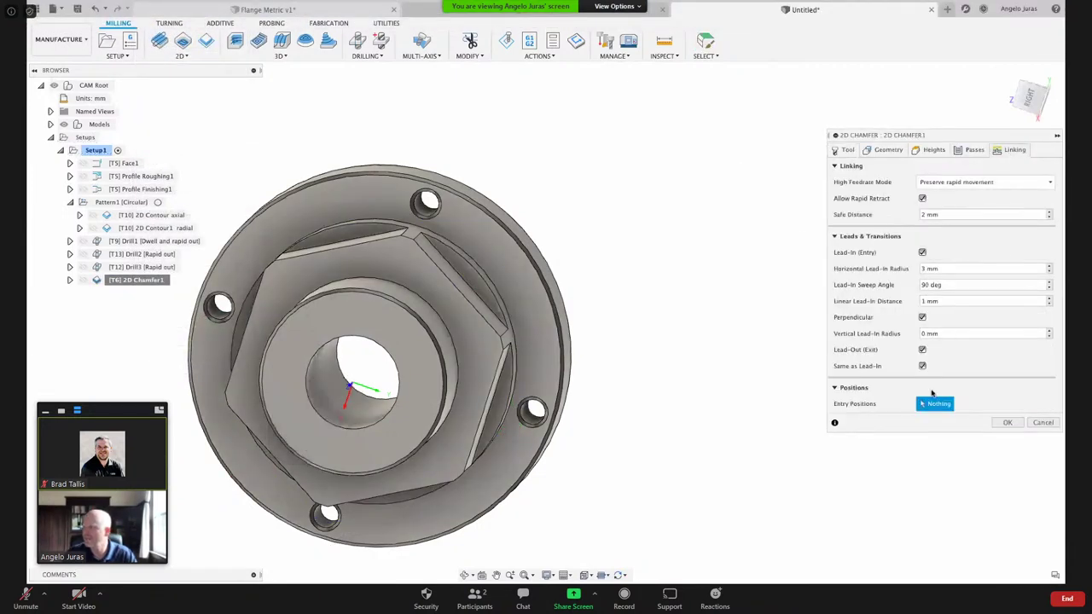
left_click(911, 269)
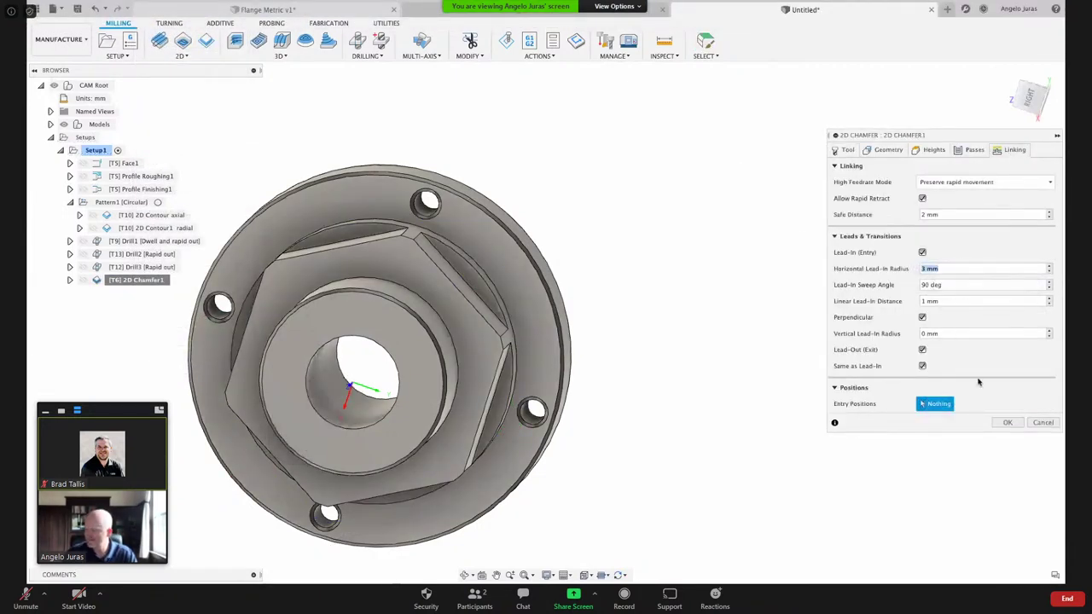
type("1")
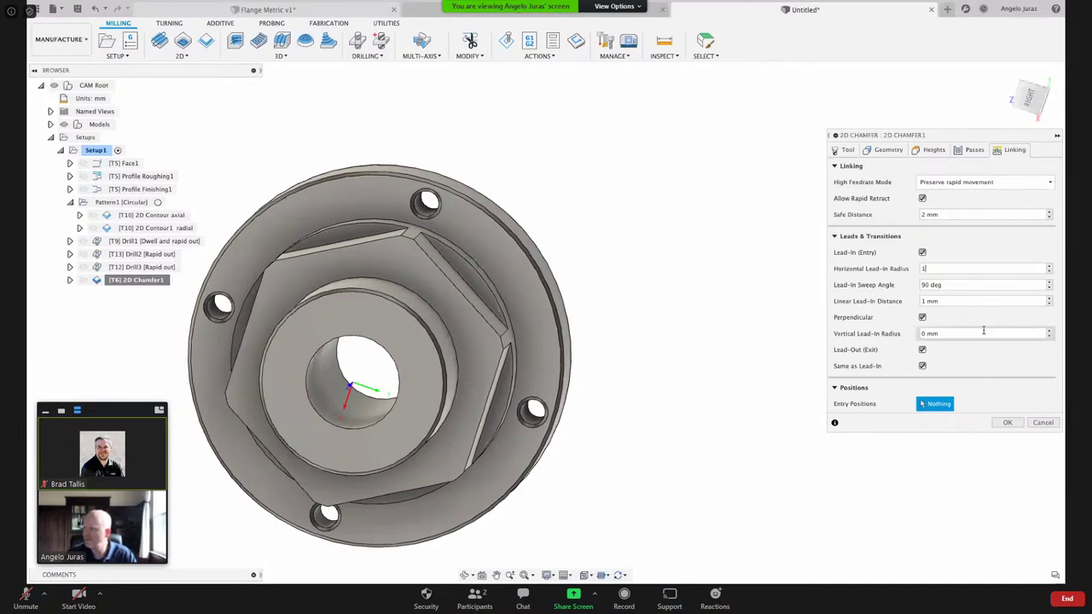
left_click(938, 301)
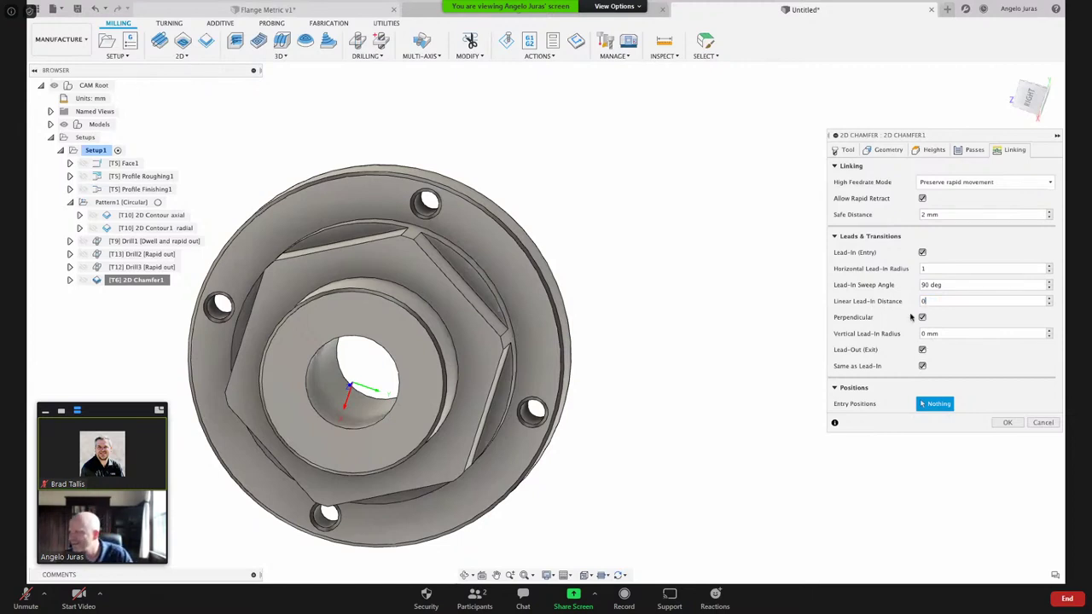
left_click(922, 317)
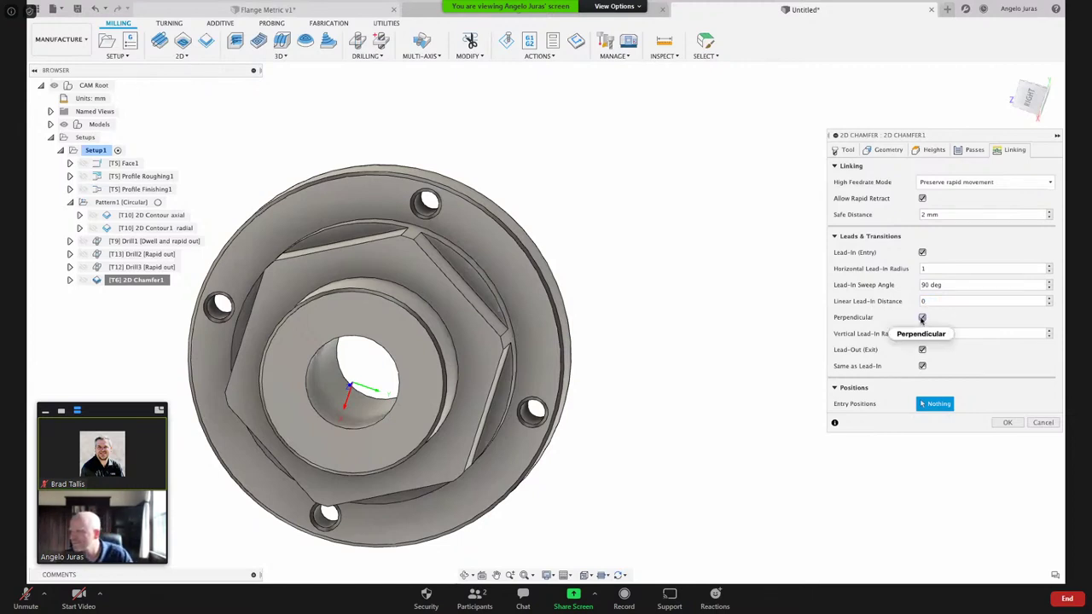
left_click(1005, 423)
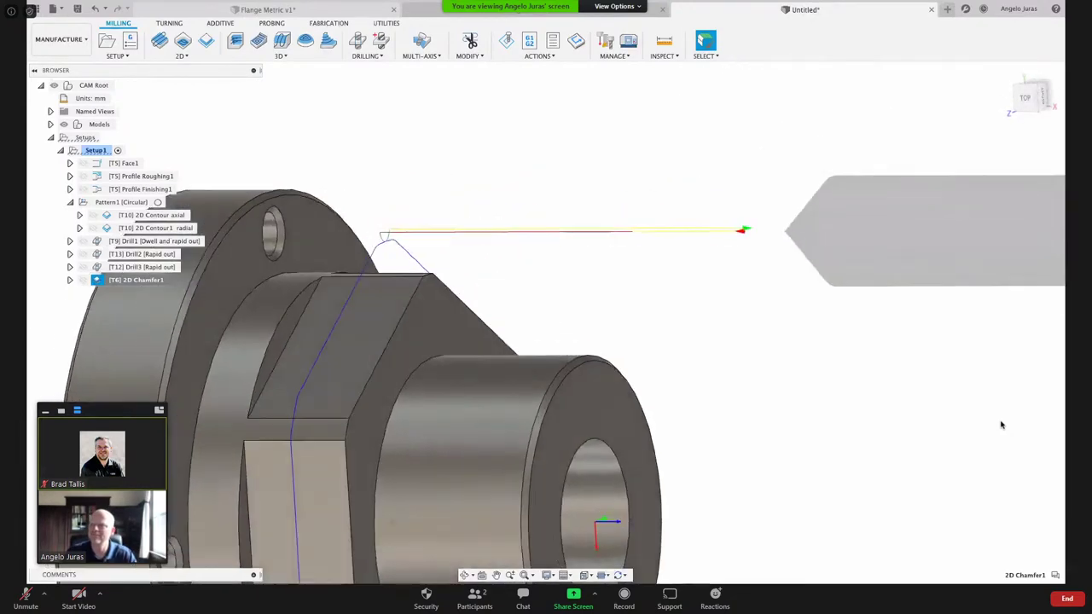
- Simulate and play all of Setup1's toolpaths, toggling Body1's visibility in the browser
right_click(95, 150)
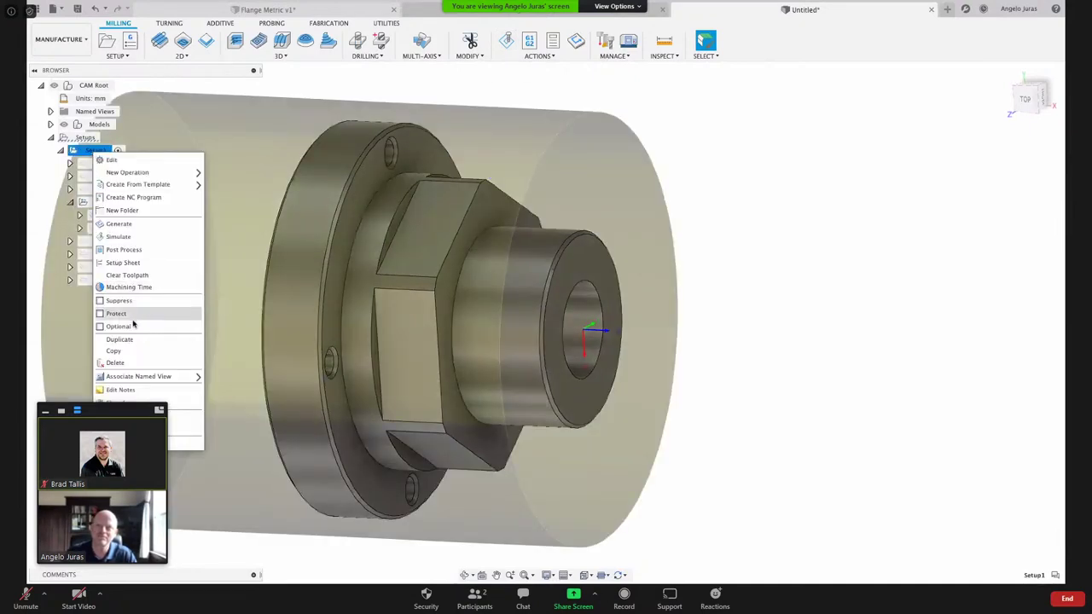
left_click(120, 236)
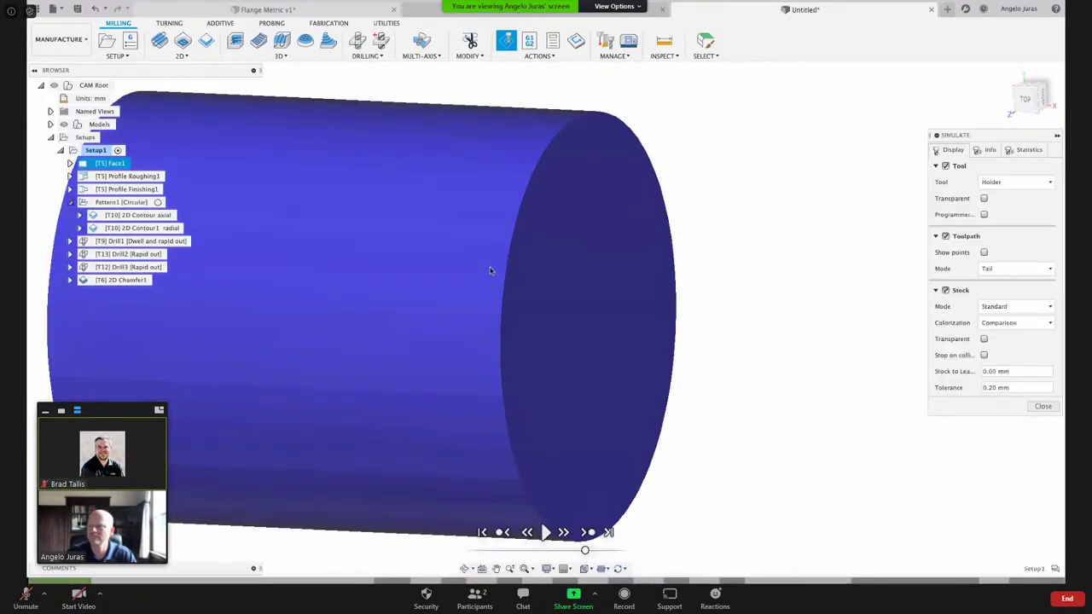
left_click(547, 534)
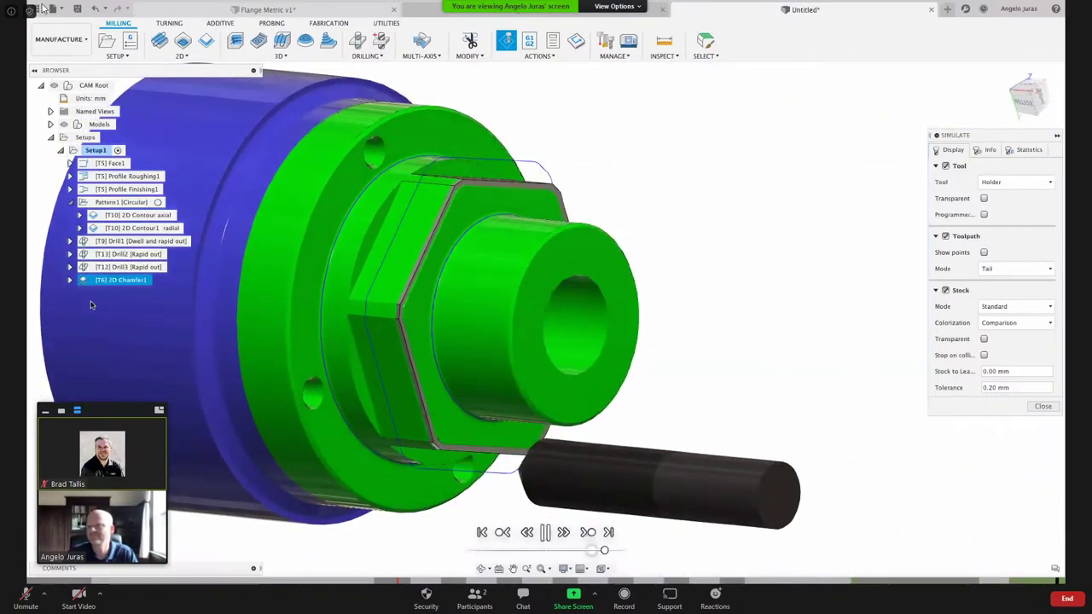
left_click(52, 125)
left_click(60, 138)
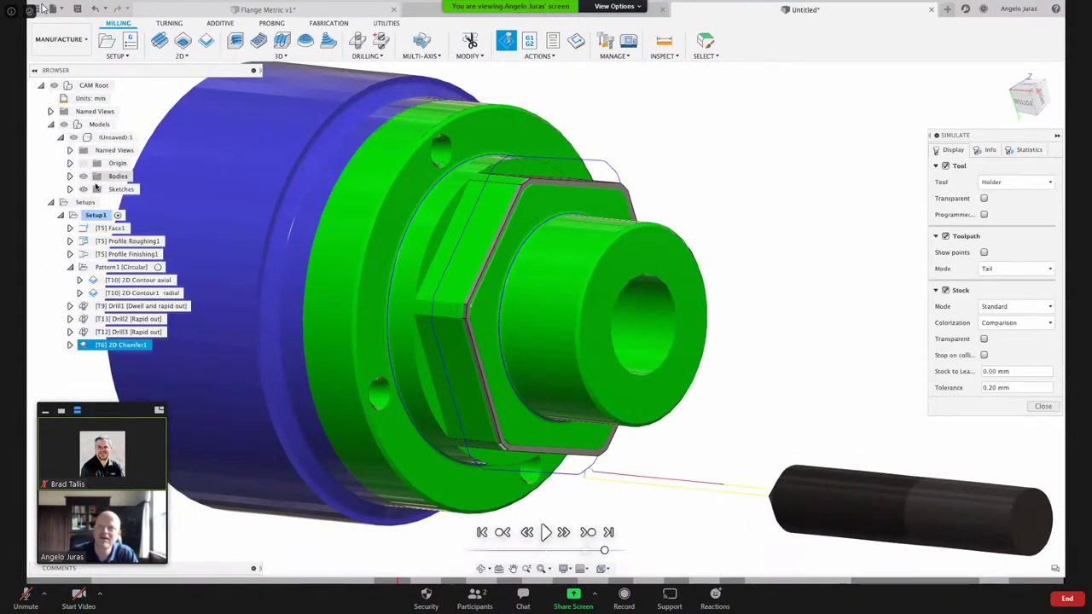
left_click(70, 176)
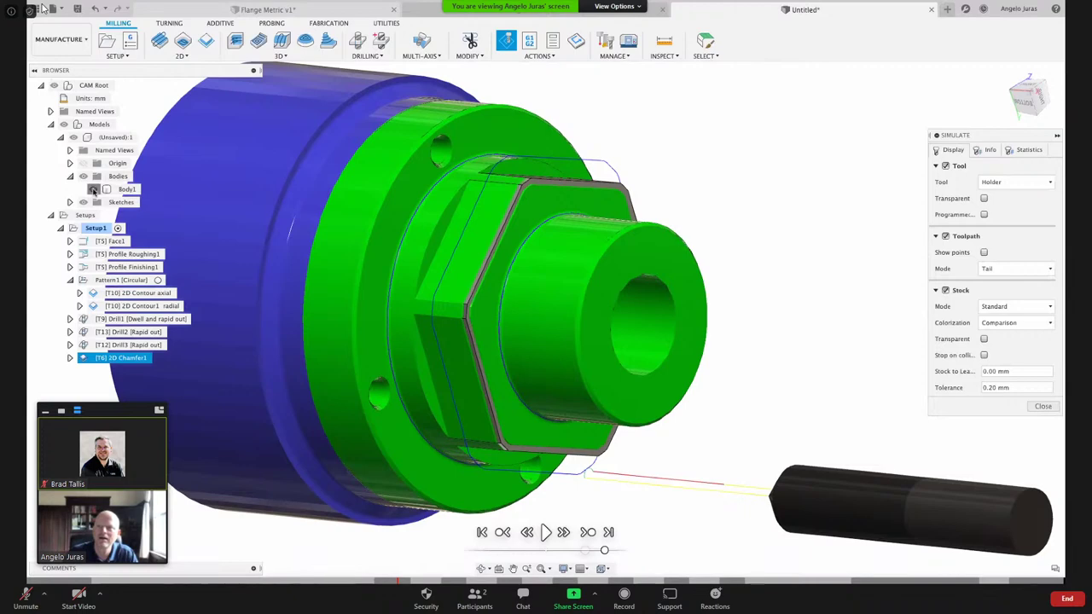
left_click(94, 189)
- Inspect the simulated flange cuts from several angles, then close the simulation
scroll(275, 226, "up", 2)
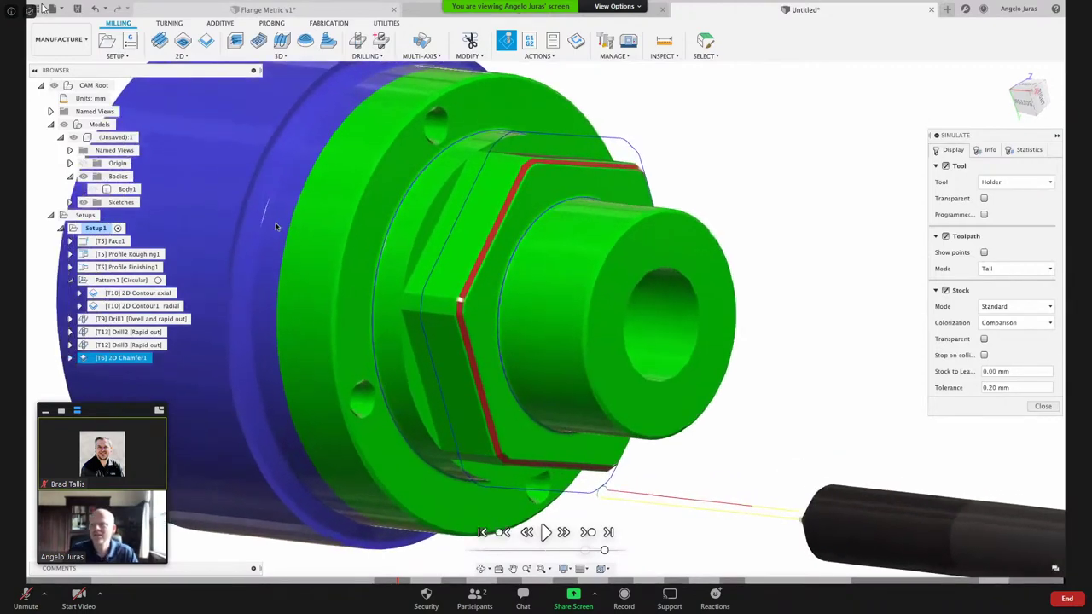
scroll(275, 226, "up", 3)
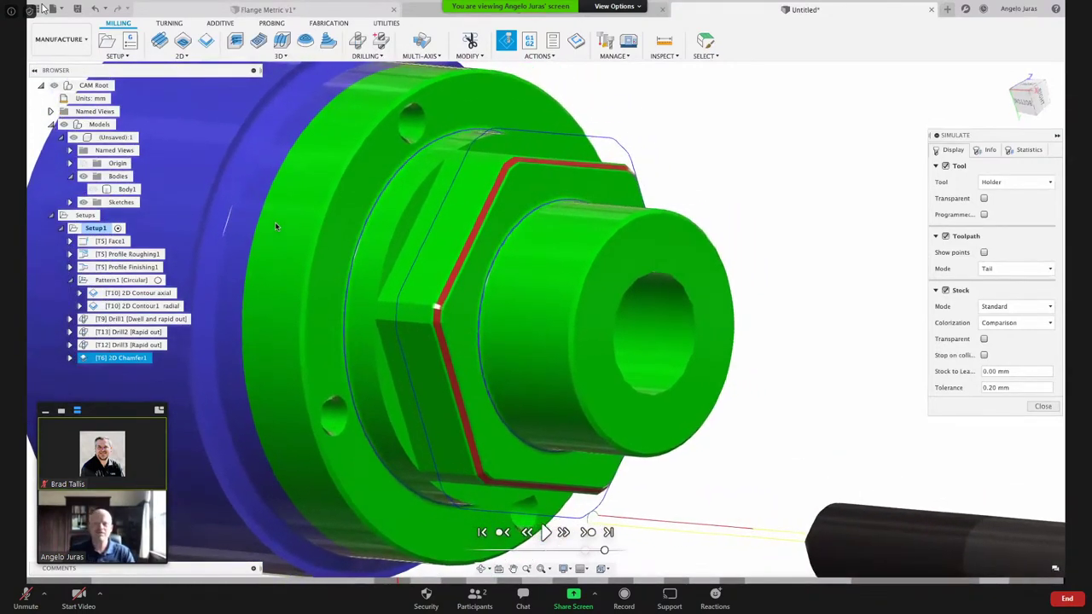
scroll(274, 226, "down", 3)
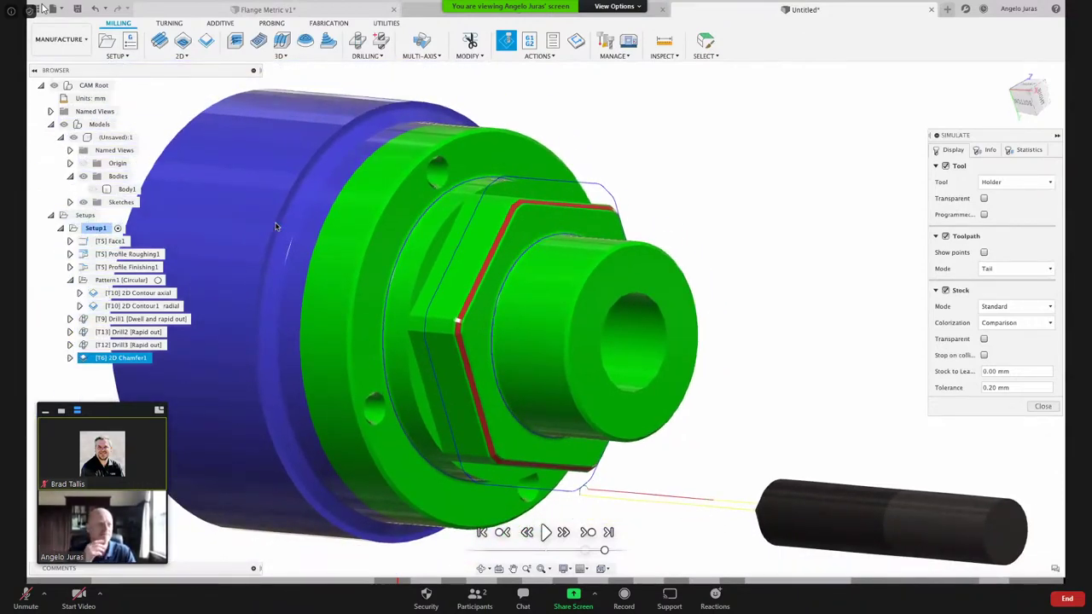
scroll(358, 218, "up", 5)
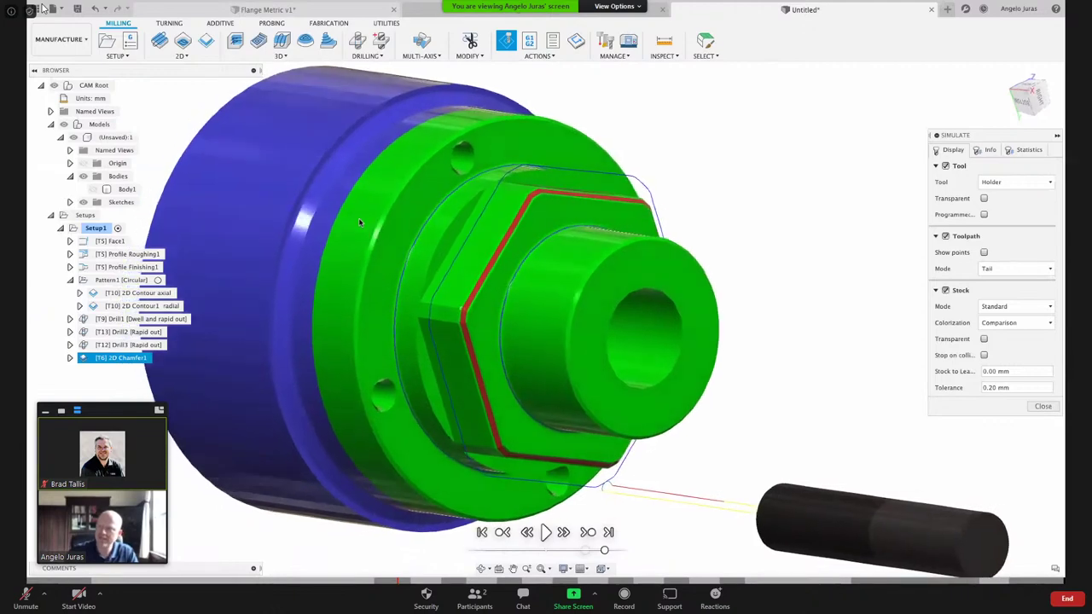
middle_click_drag(398, 207, 661, 136, "shift")
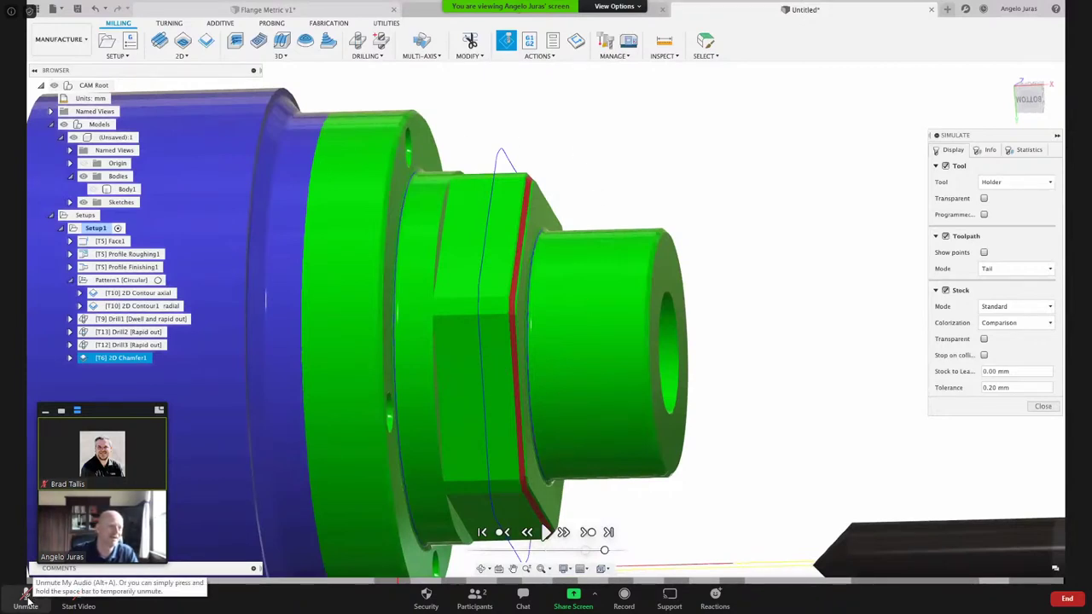
middle_click_drag(700, 288, 434, 237, "shift")
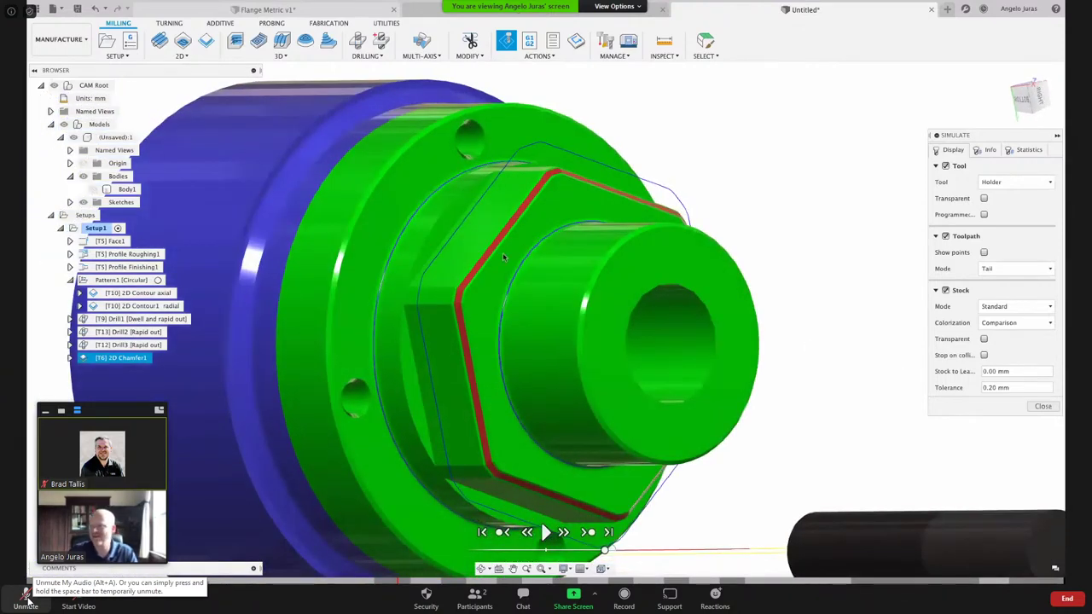
middle_click_drag(720, 379, 895, 375, "shift")
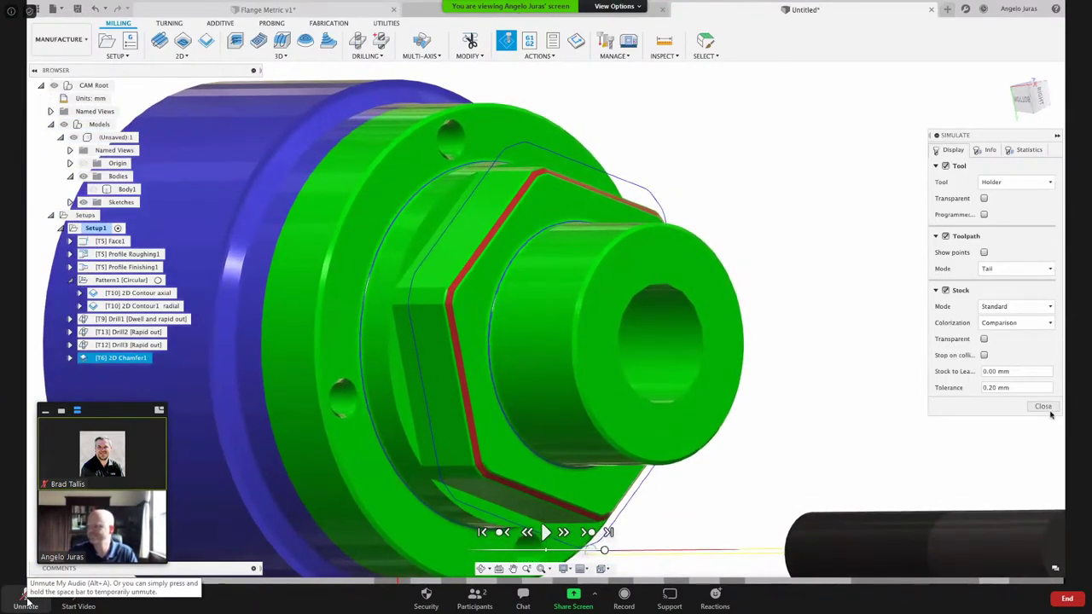
left_click(1042, 406)
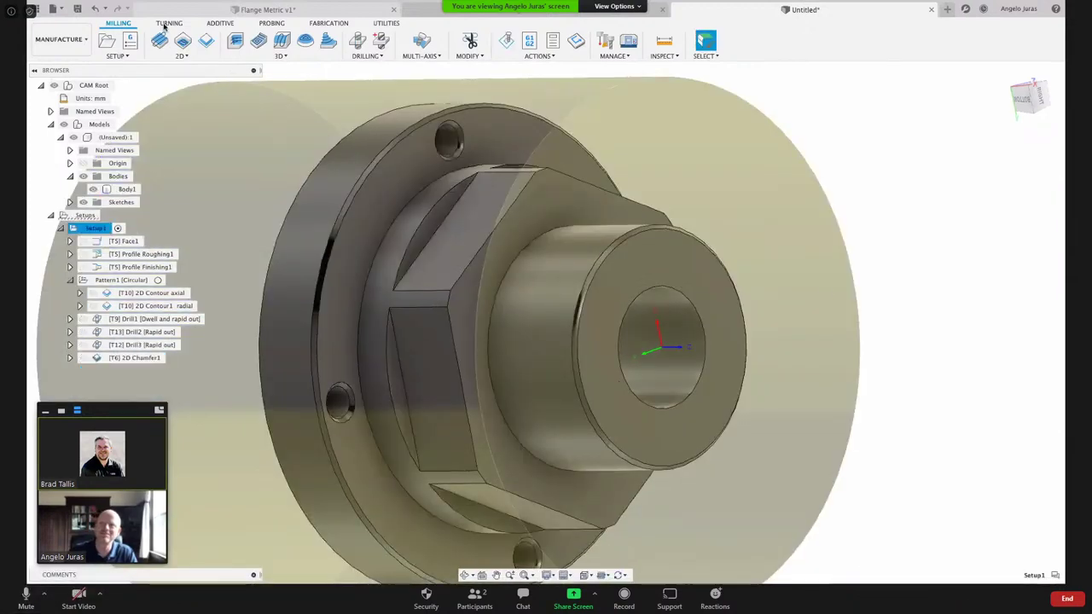
- Create a Turning Part operation using tool #2 turning grooving from the Turning library
left_click(167, 23)
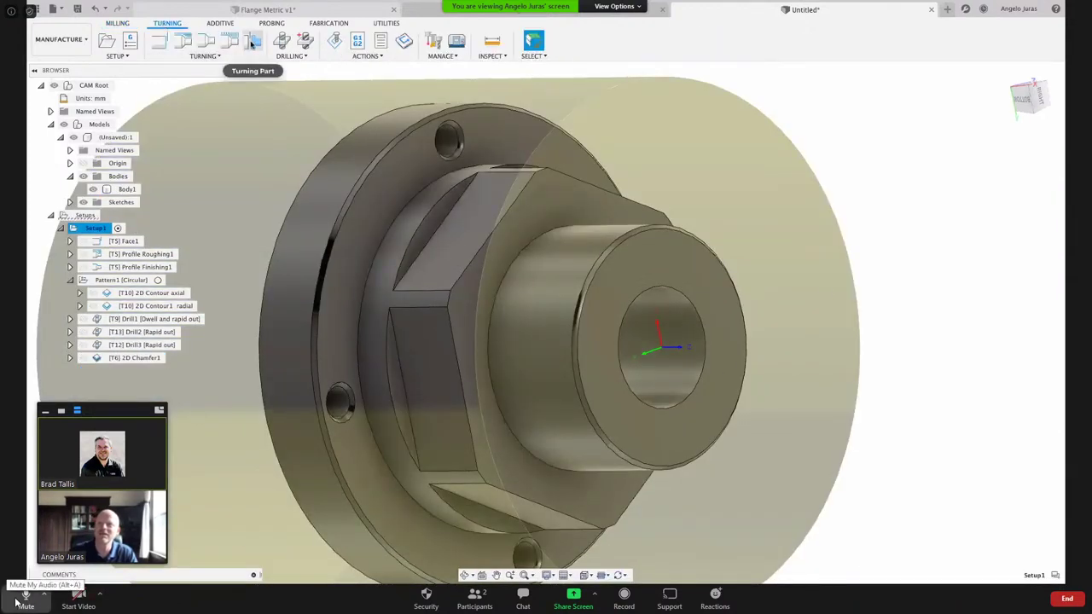
left_click(213, 56)
left_click(183, 158)
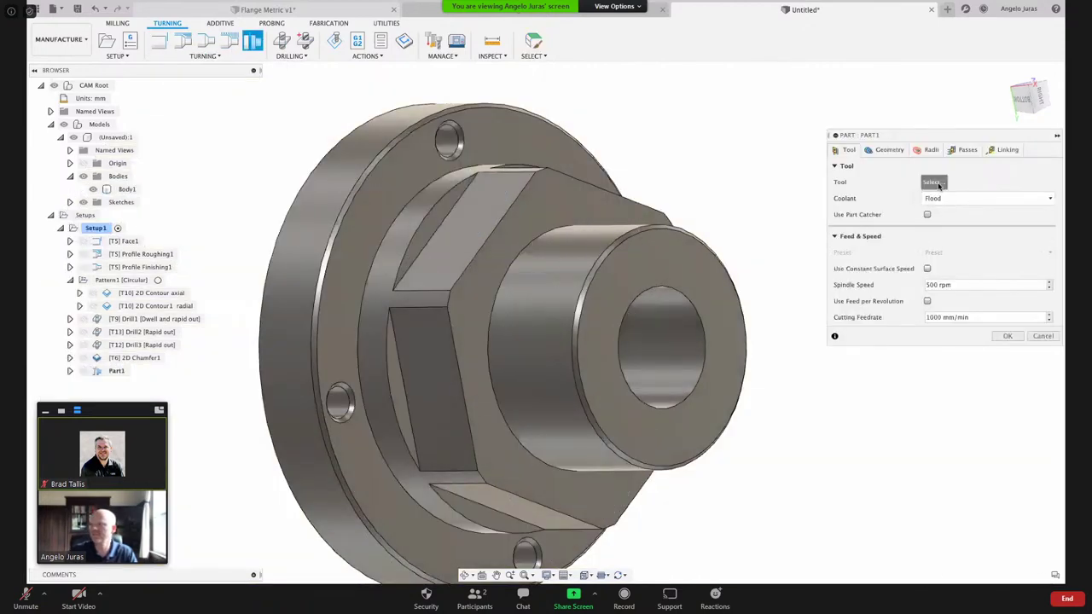
left_click(933, 183)
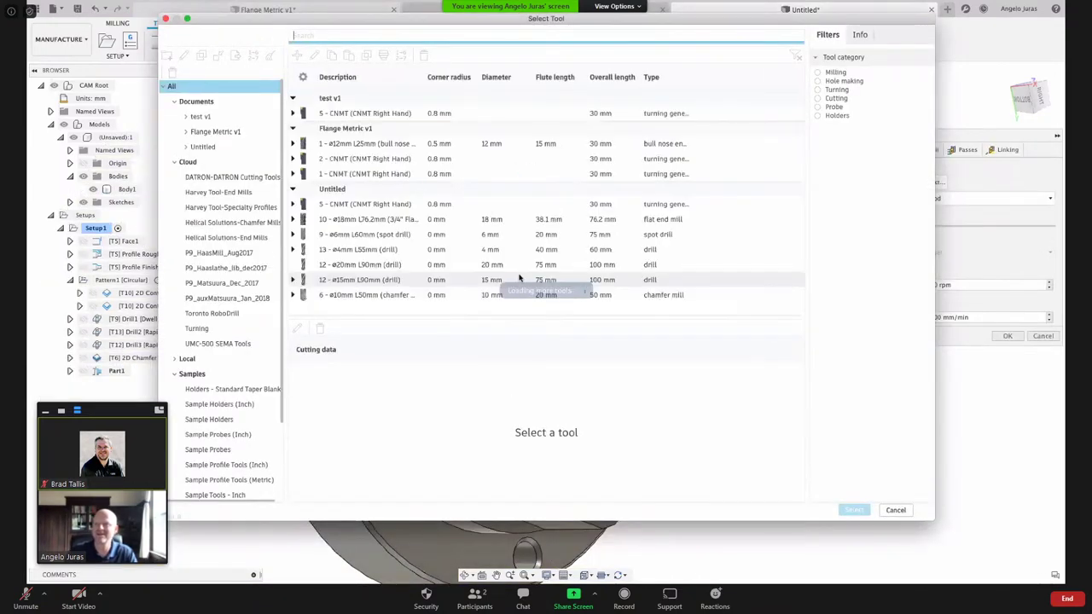
left_click(197, 330)
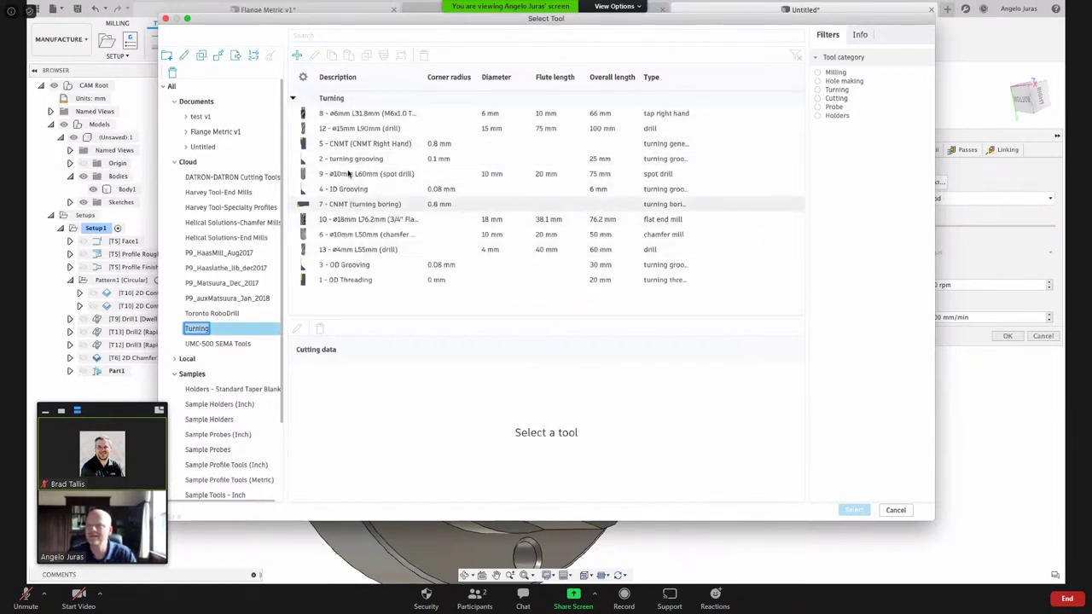
left_click(349, 159)
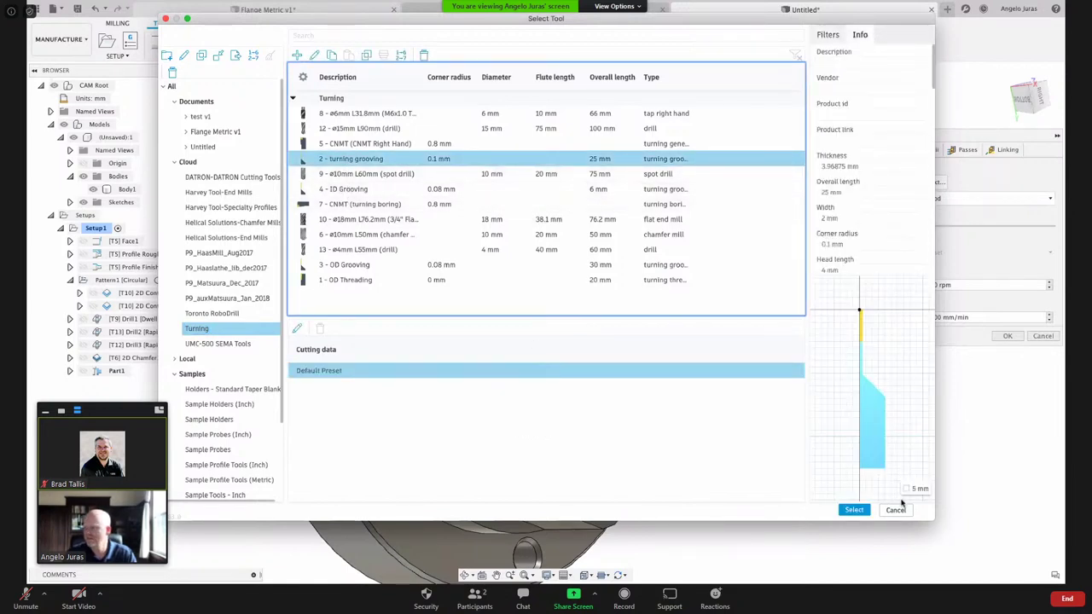
left_click(853, 510)
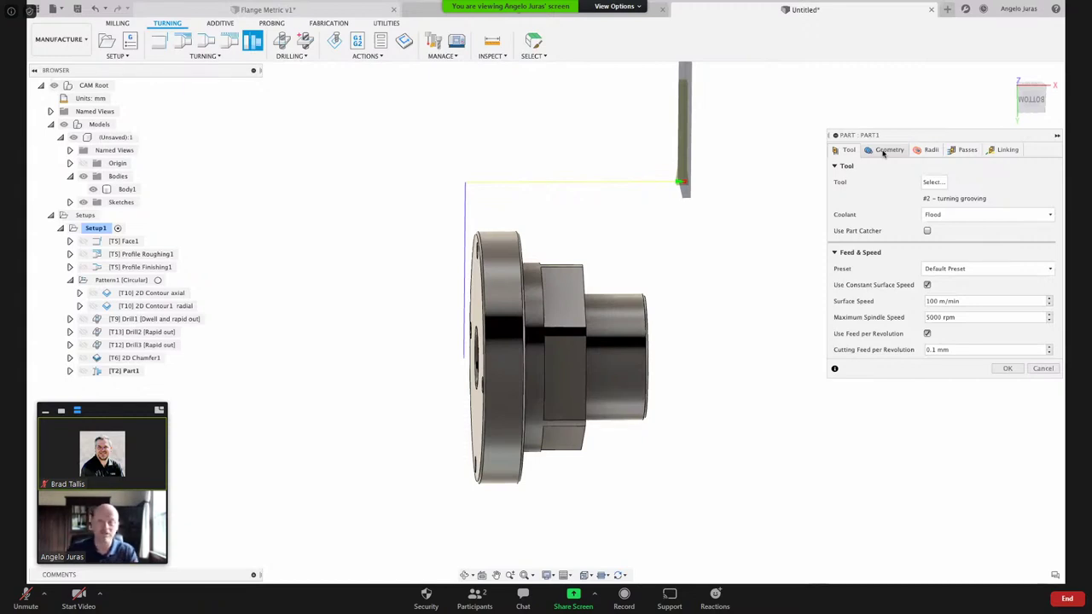
- Set the part-off back offset to -1 mm from Model back and generate the toolpath
left_click(887, 150)
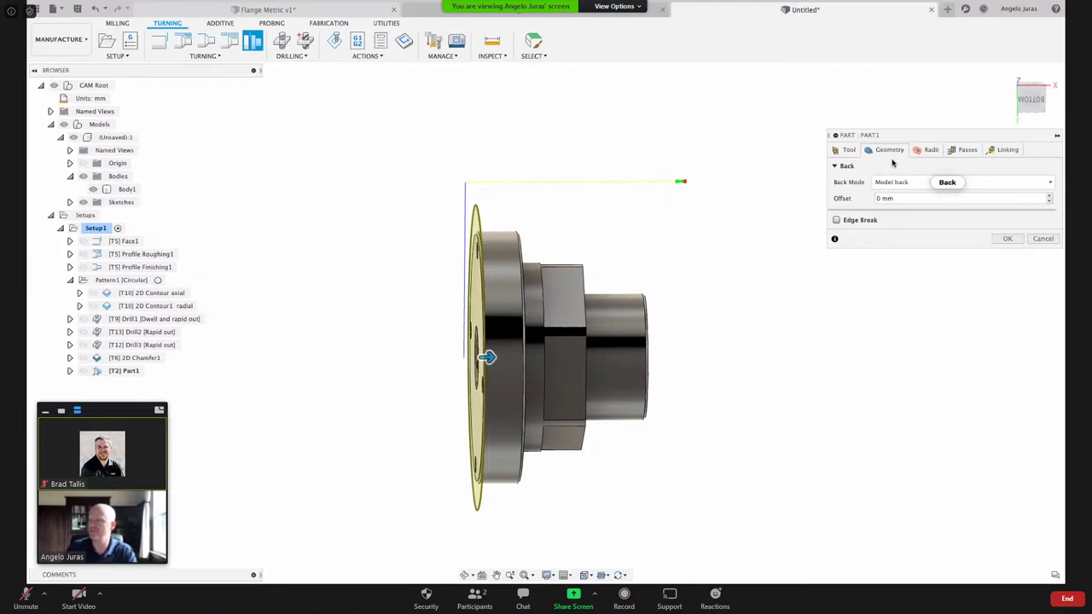
left_click(1033, 102)
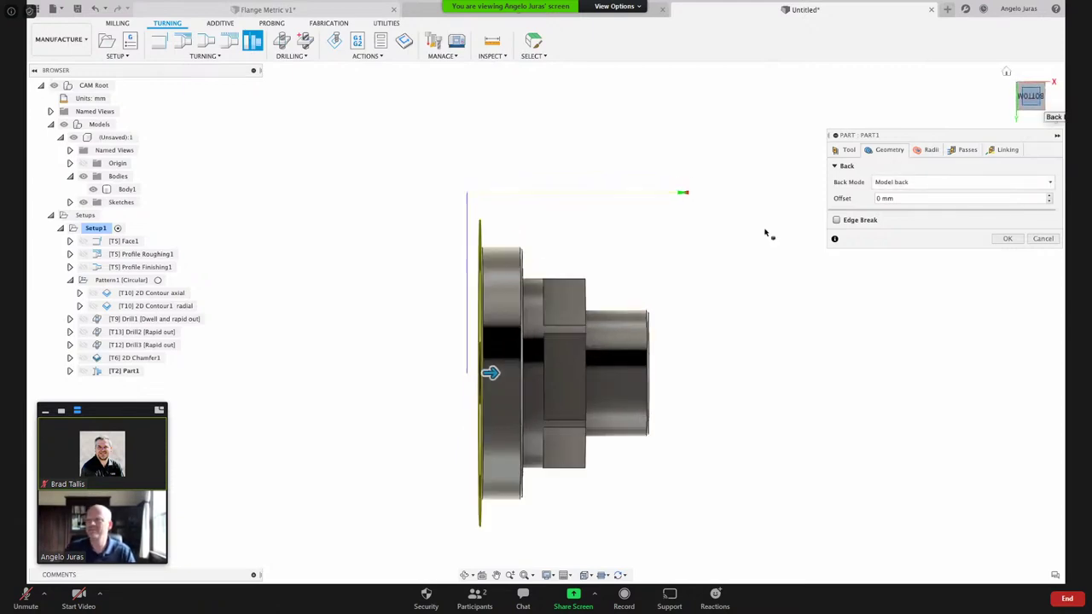
left_click(879, 199)
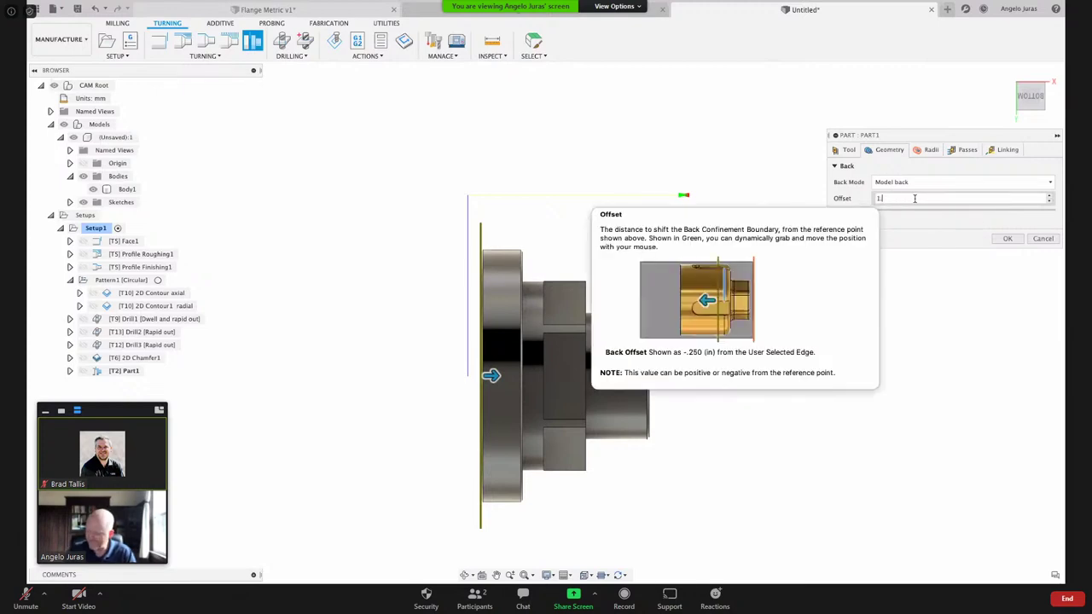
type(".")
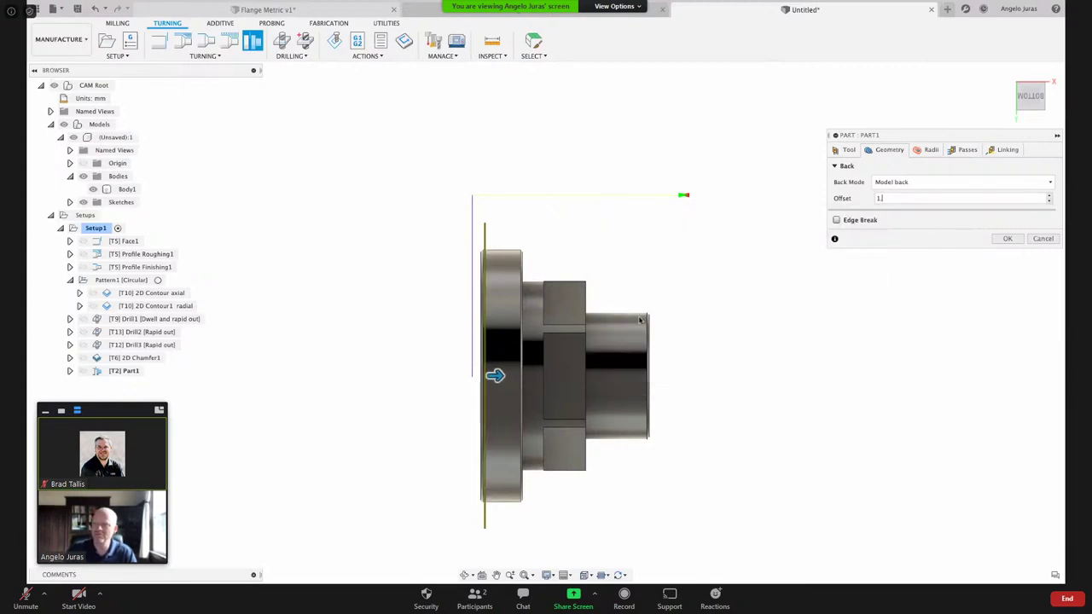
scroll(500, 244, "up", 2)
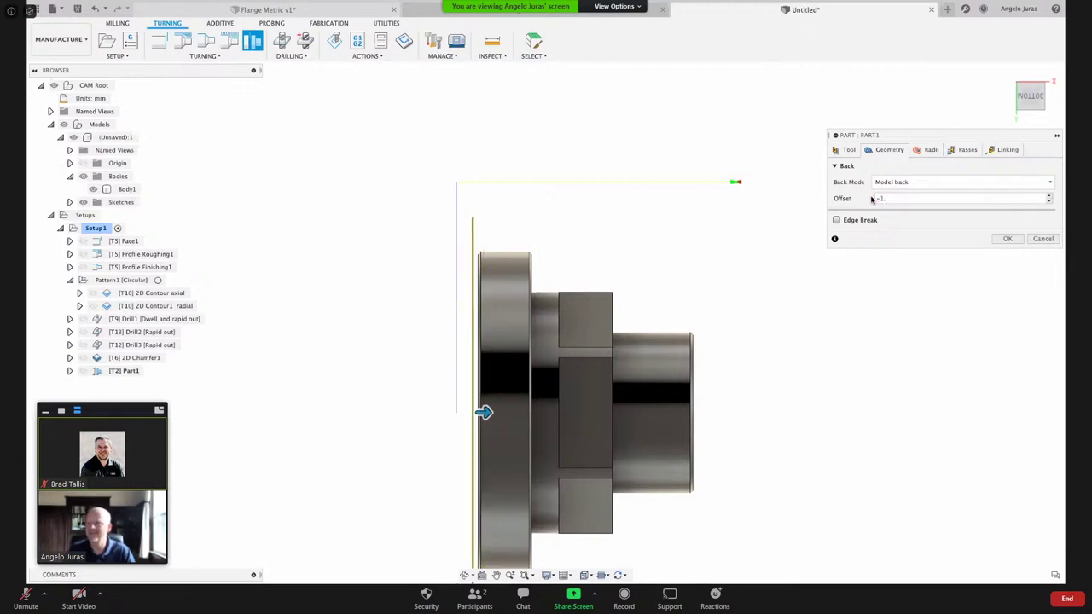
left_click(1007, 239)
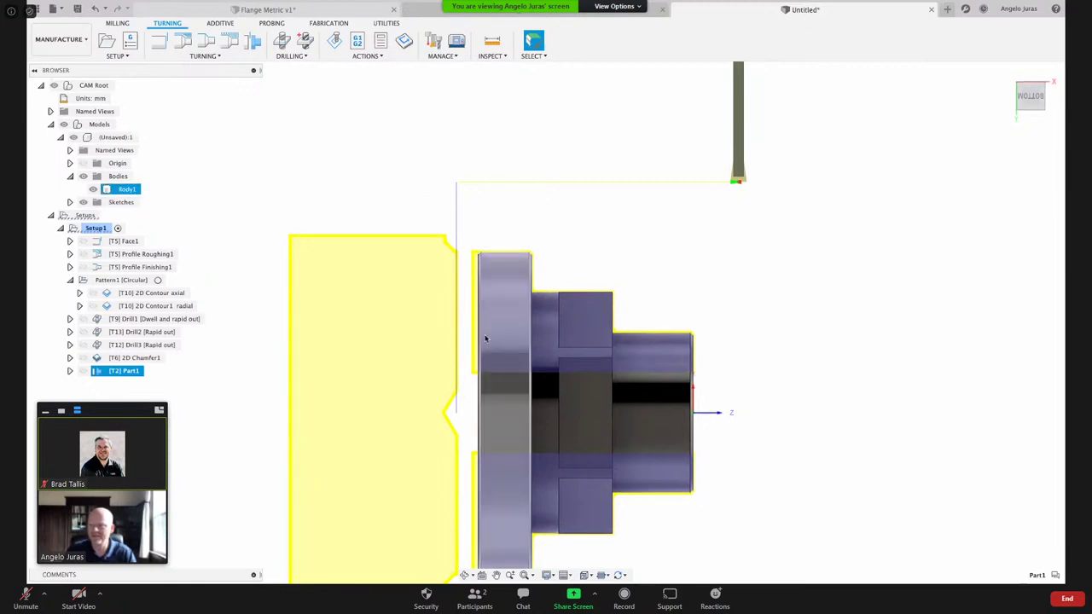
- Change the Part1 part-off back offset to 0 mm
right_click(123, 372)
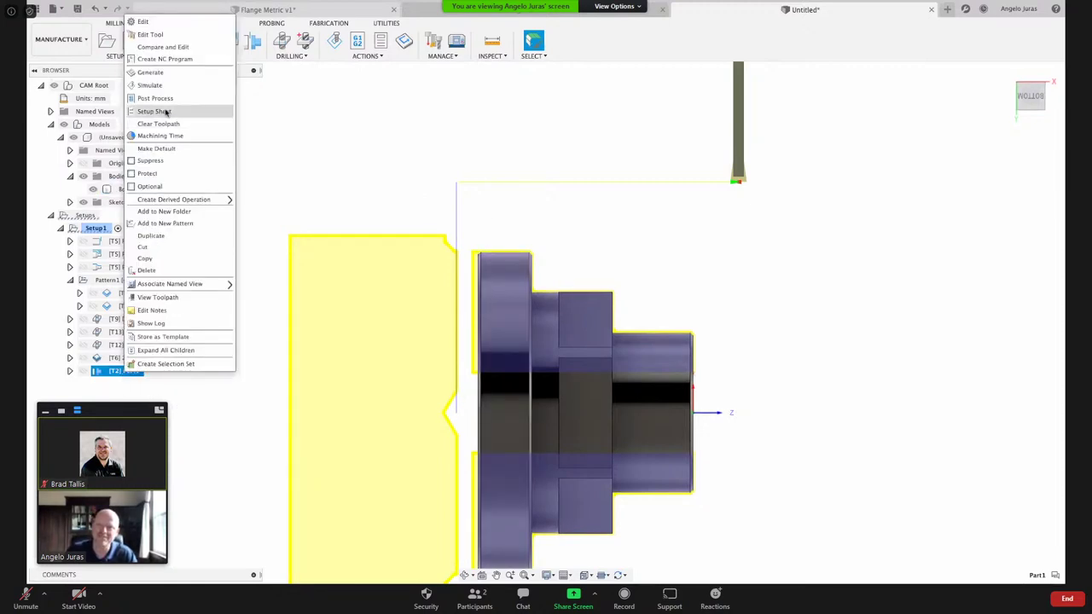
left_click(141, 21)
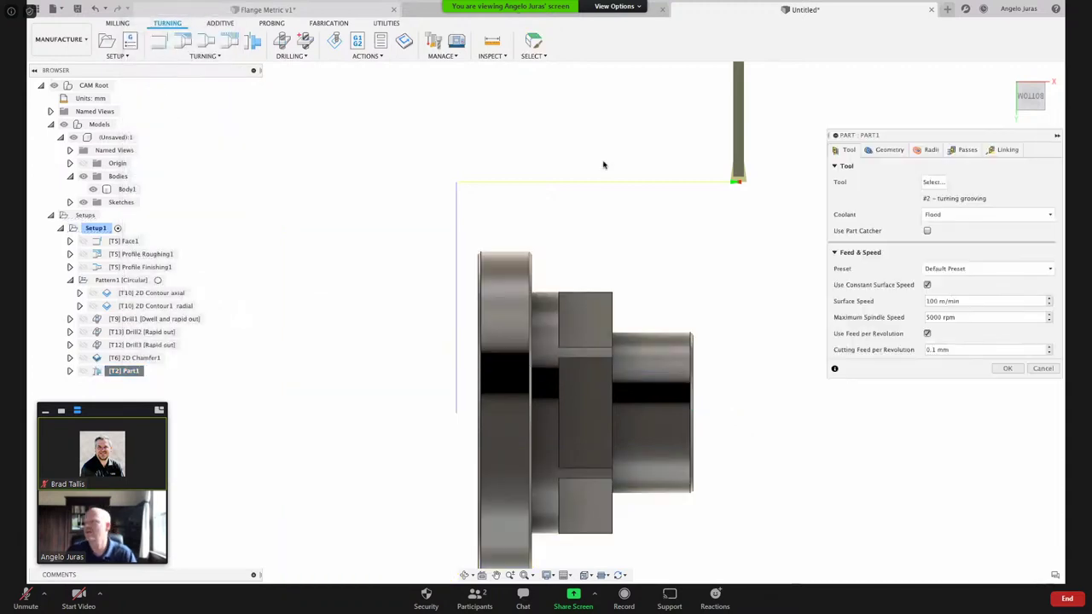
left_click(888, 150)
left_click(887, 198)
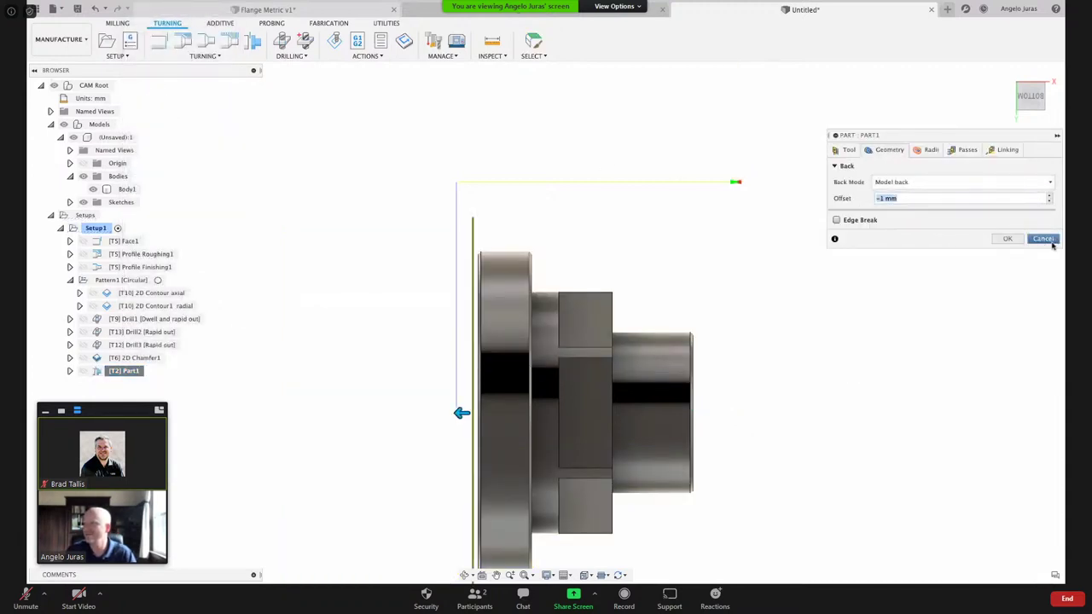
left_click(1005, 239)
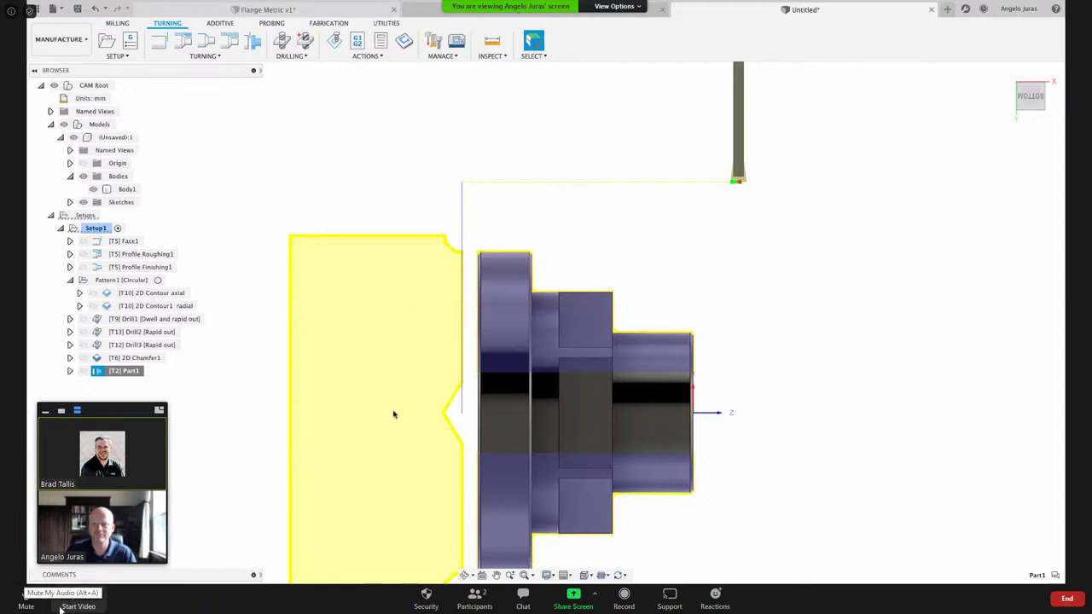
- Set Part1's back mode to Selection with the left end face, edge break from that face
right_click(126, 380)
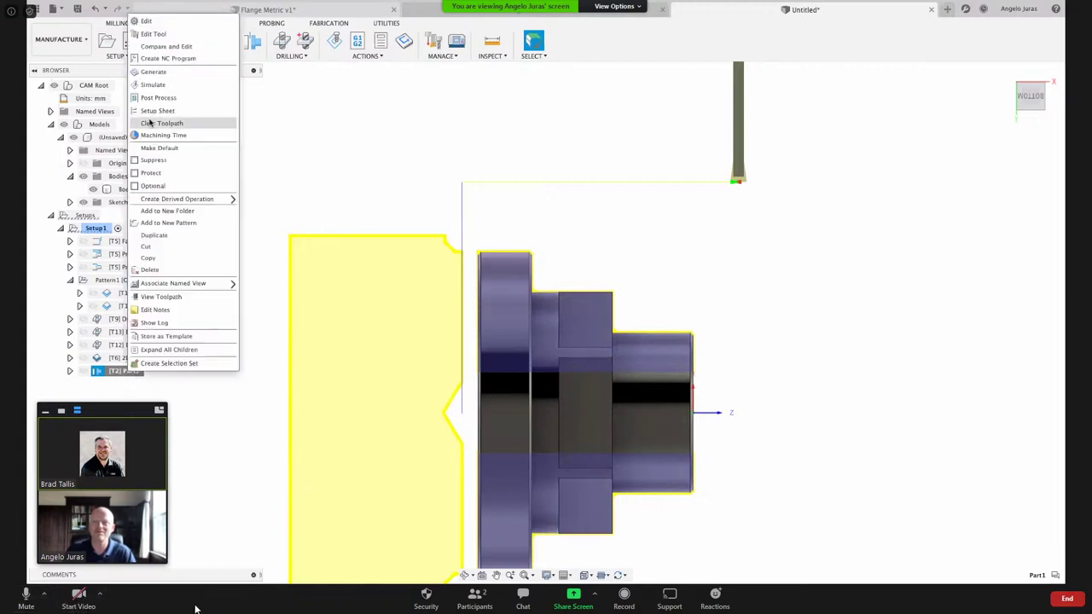
left_click(163, 21)
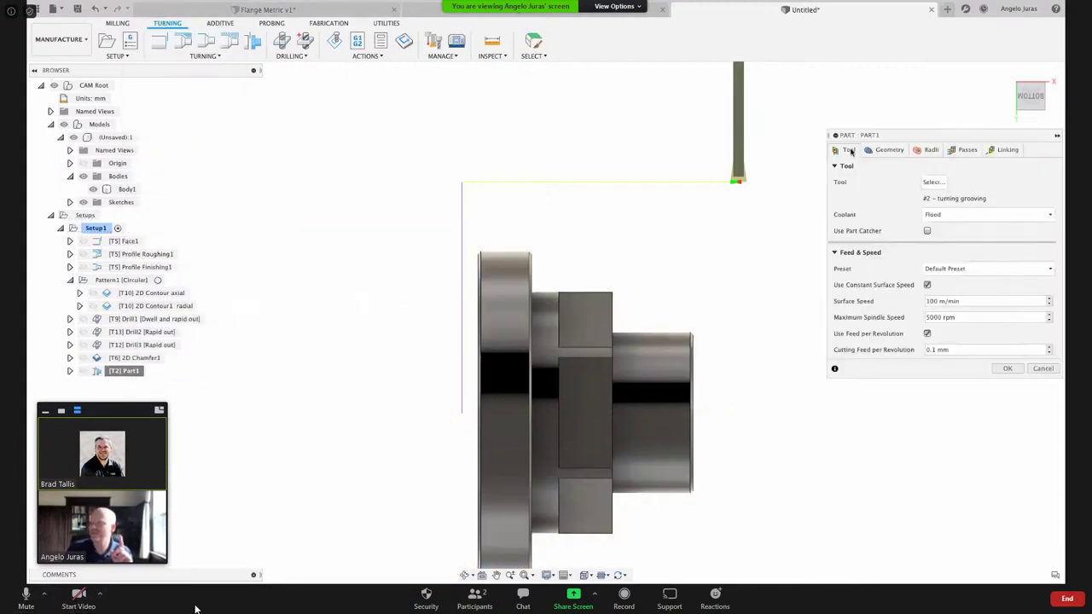
left_click(889, 152)
left_click(25, 597)
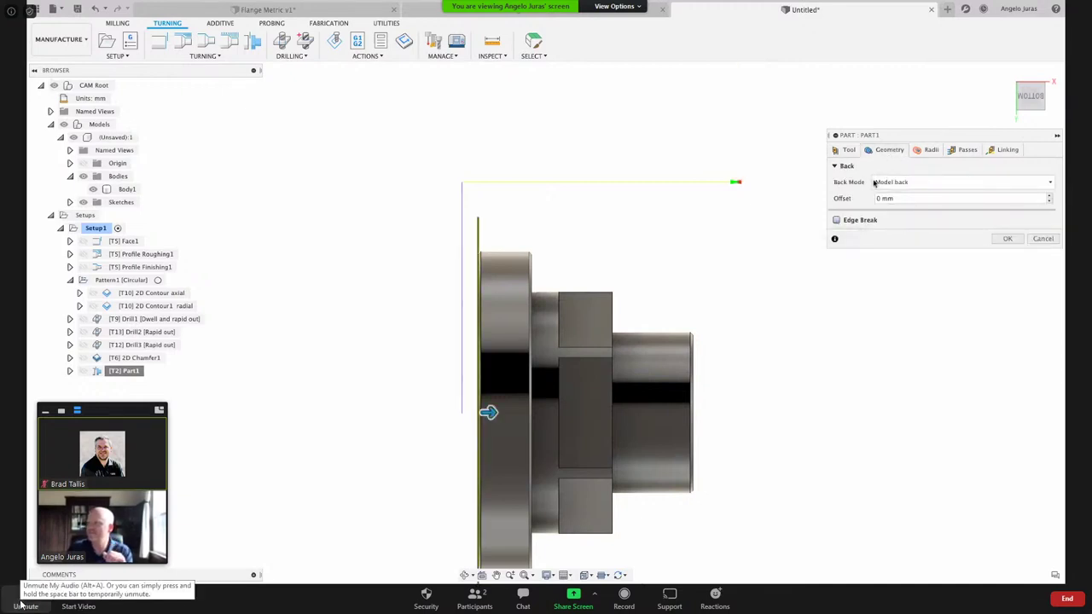
left_click(836, 221)
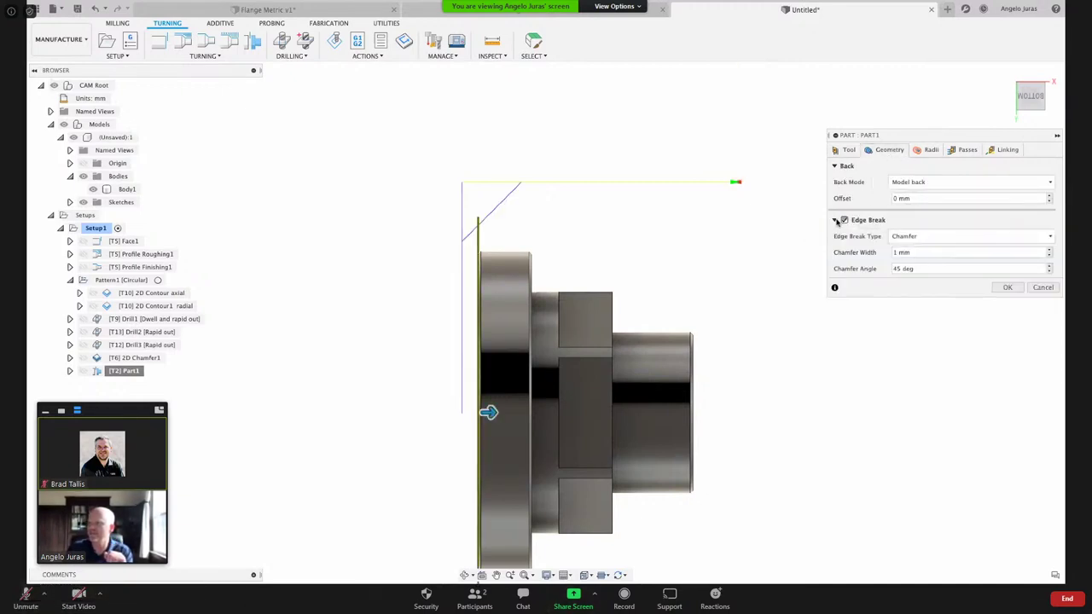
left_click(921, 182)
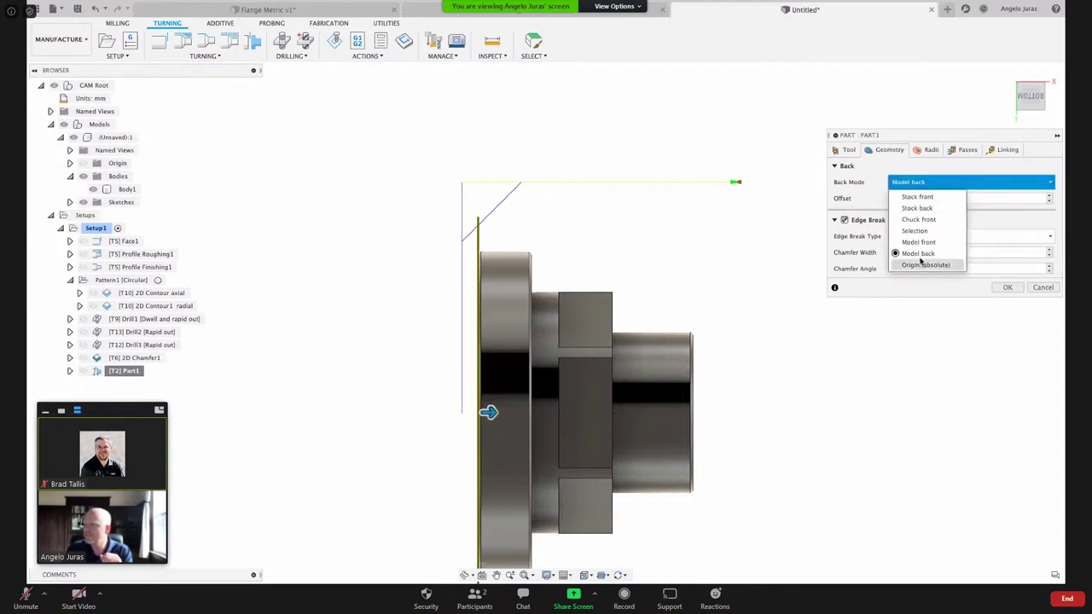
left_click(915, 231)
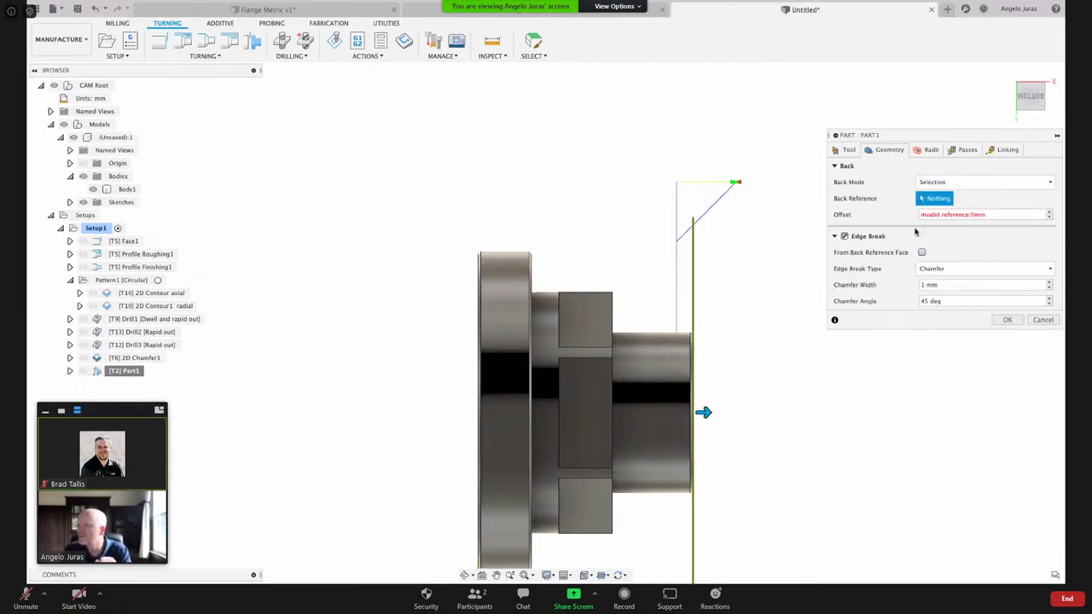
scroll(476, 273, "up", 5)
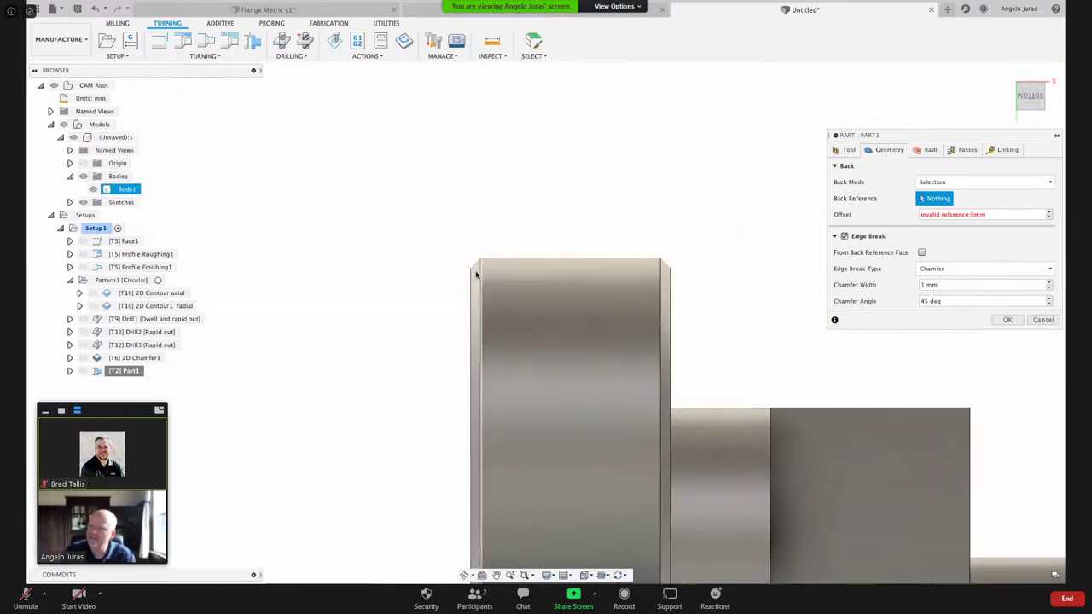
left_click(476, 274)
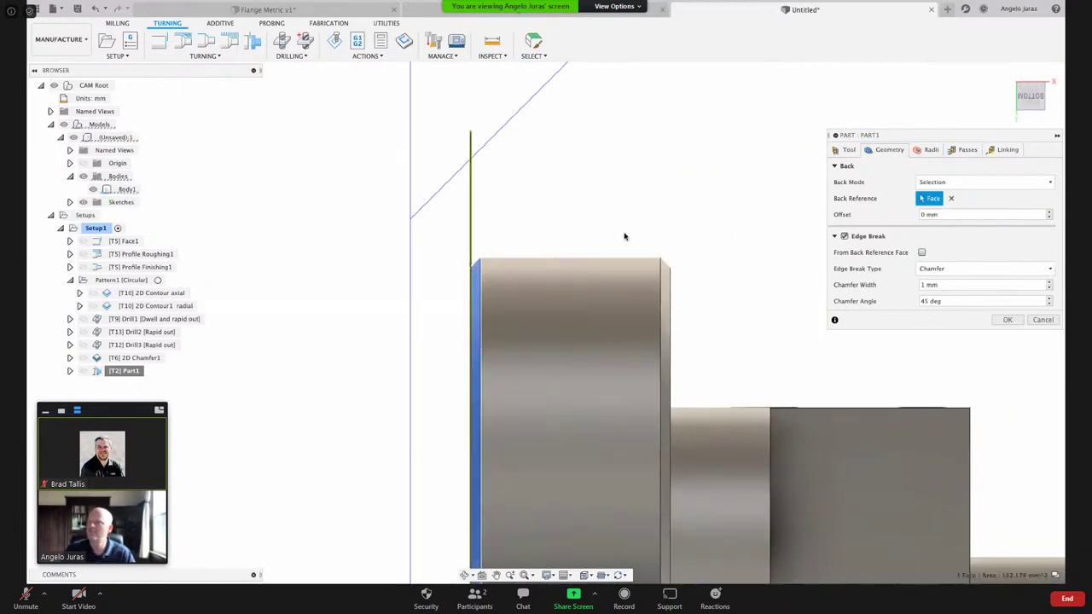
left_click(922, 252)
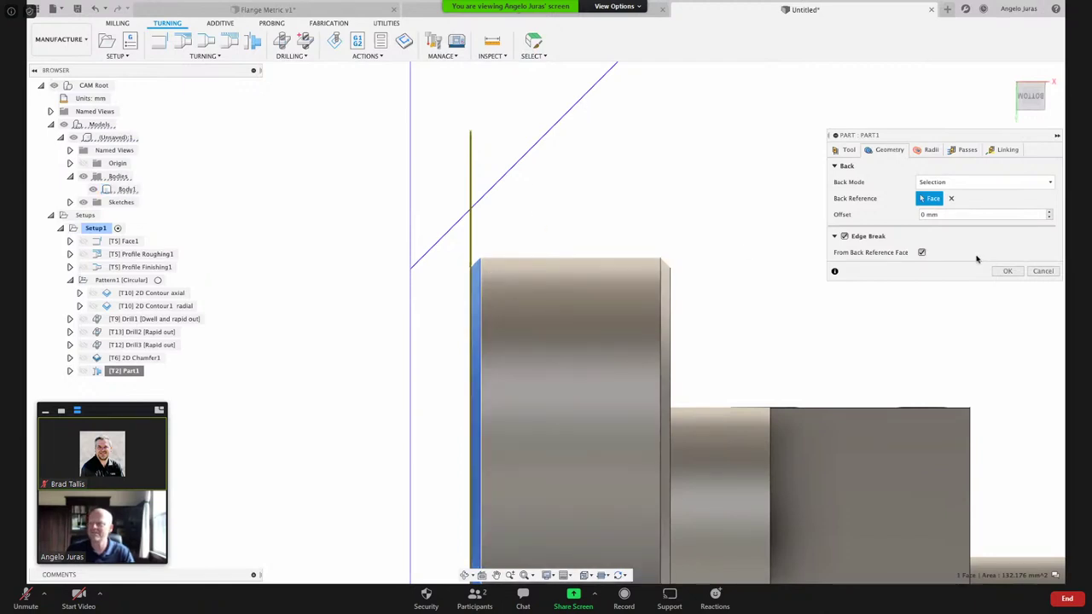
left_click(927, 151)
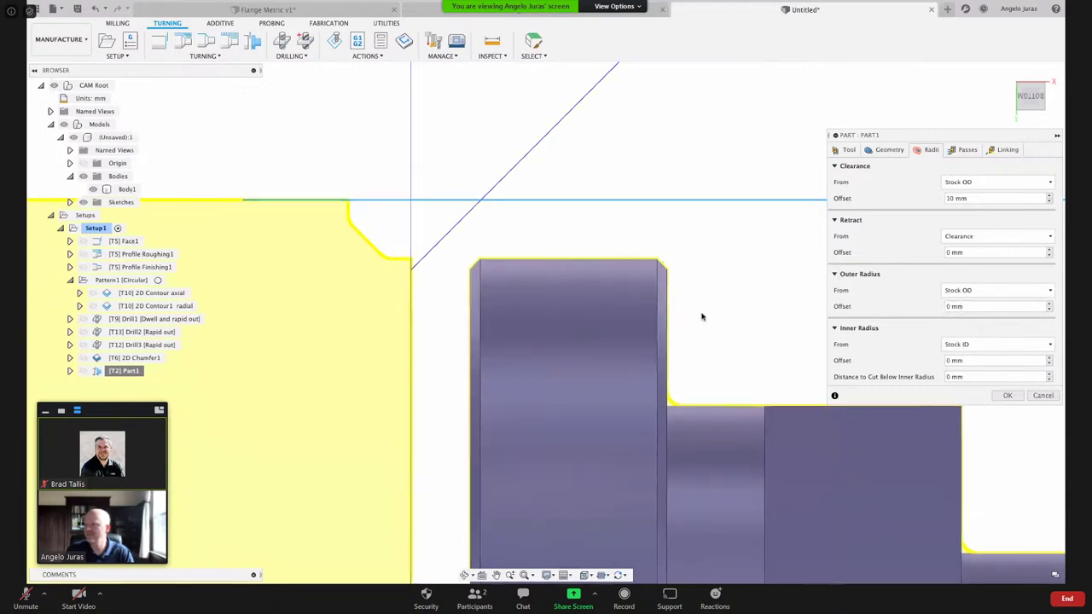
- Set outer radius from Model OD, retract from Outer radius, clearance from Retract with offset 1
scroll(702, 317, "down", 3)
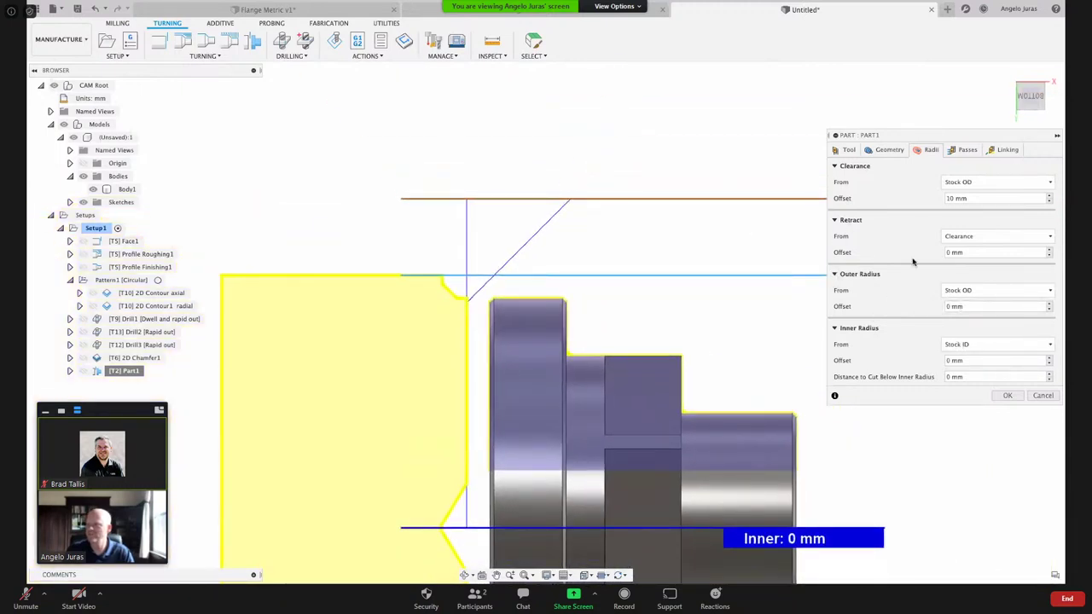
left_click(981, 290)
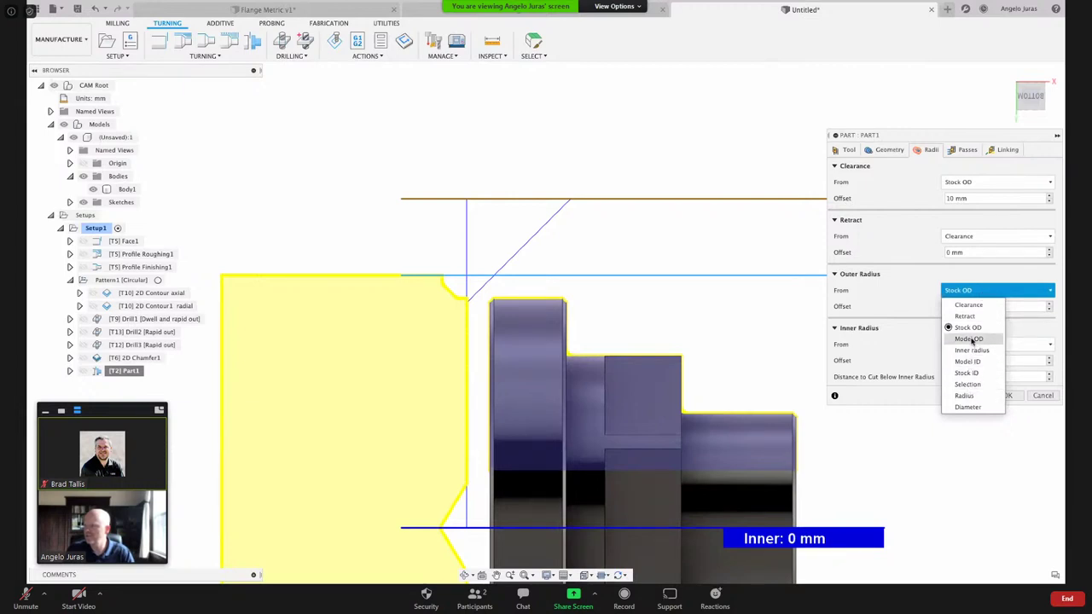
left_click(969, 339)
left_click(965, 238)
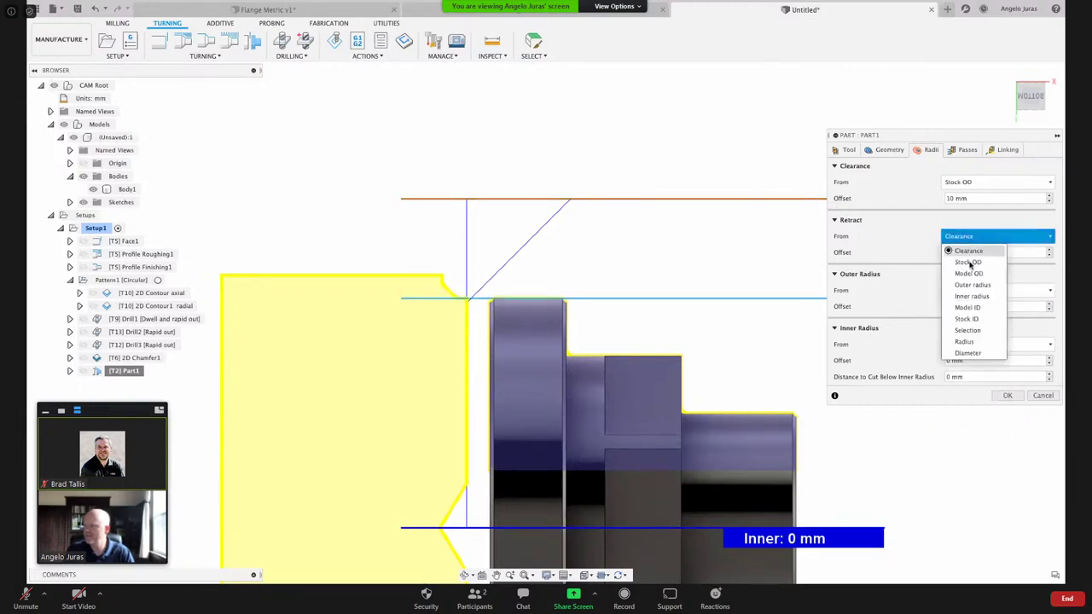
left_click(977, 288)
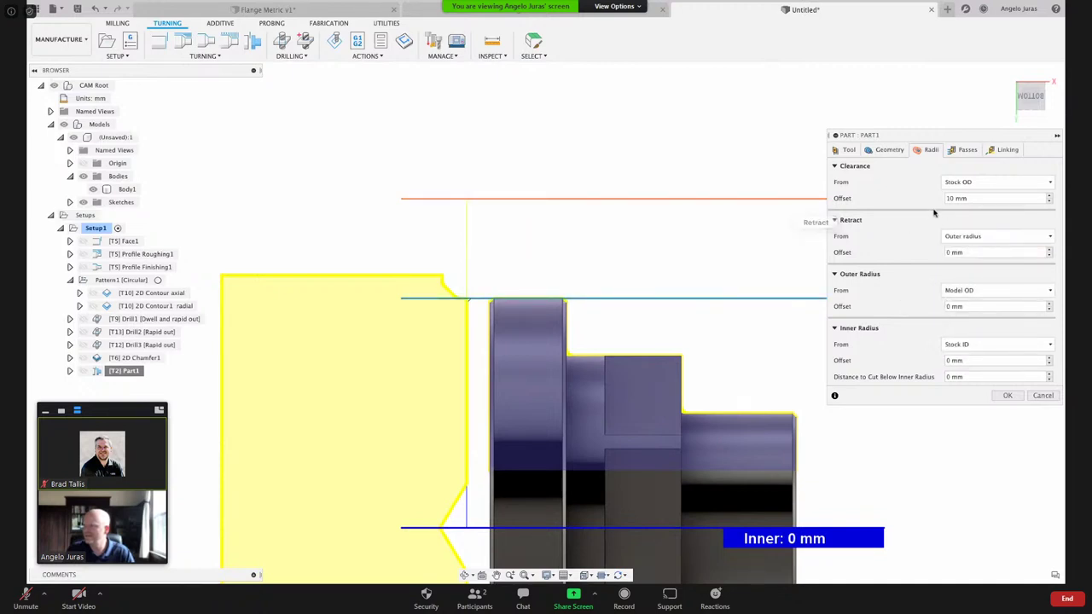
left_click(972, 182)
left_click(970, 196)
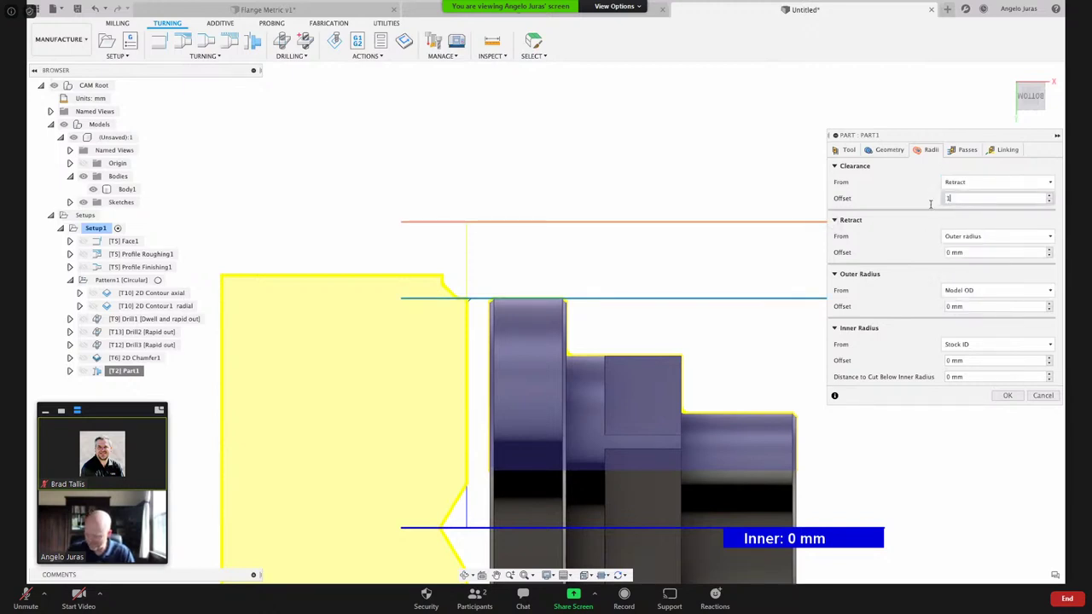
type("1.")
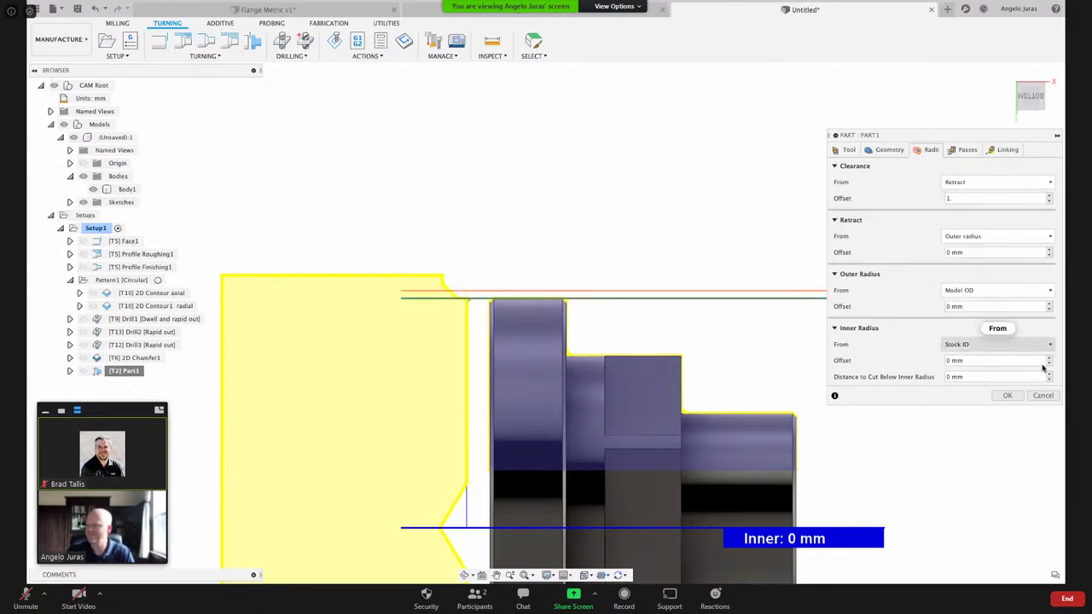
left_click(1006, 396)
left_click(517, 316)
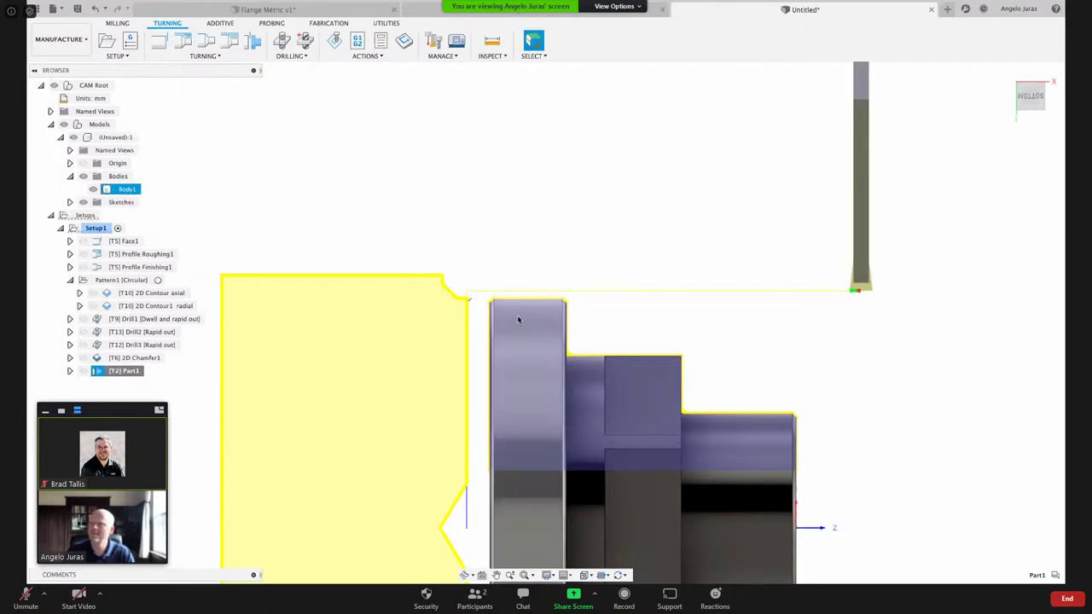
scroll(509, 317, "up", 5)
left_click(391, 322)
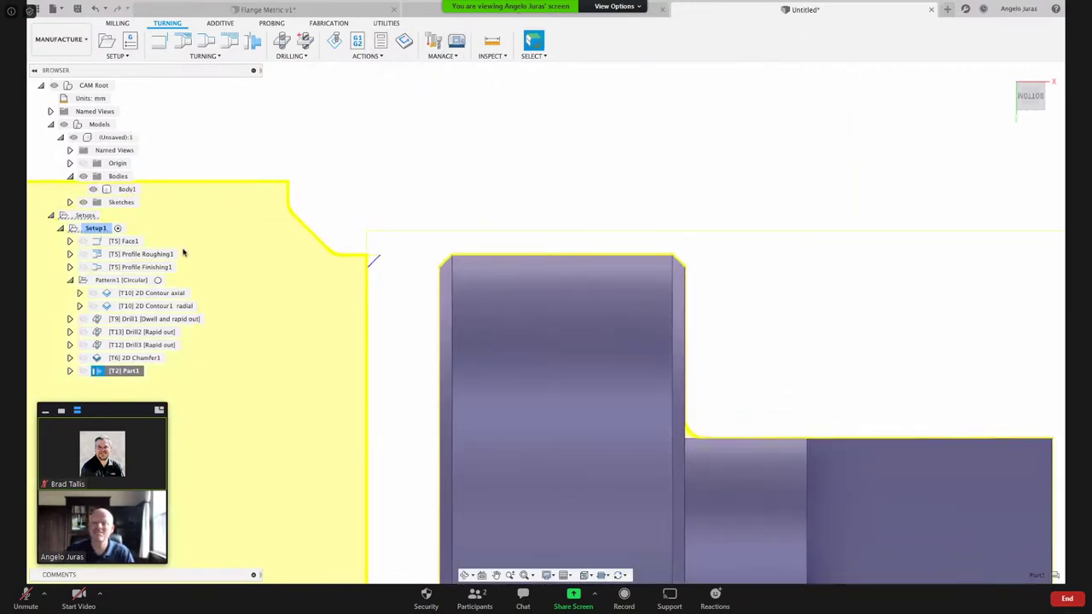
- Simulate Setup1 including the Part1 part-off, viewing it from the side, home, and zoomed in
right_click(98, 229)
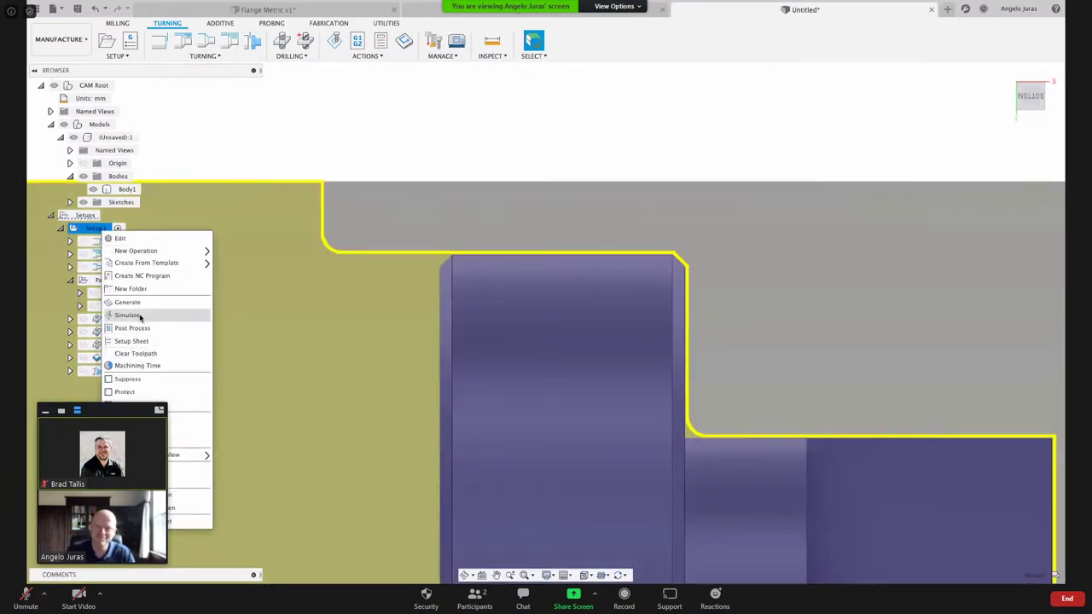
left_click(136, 315)
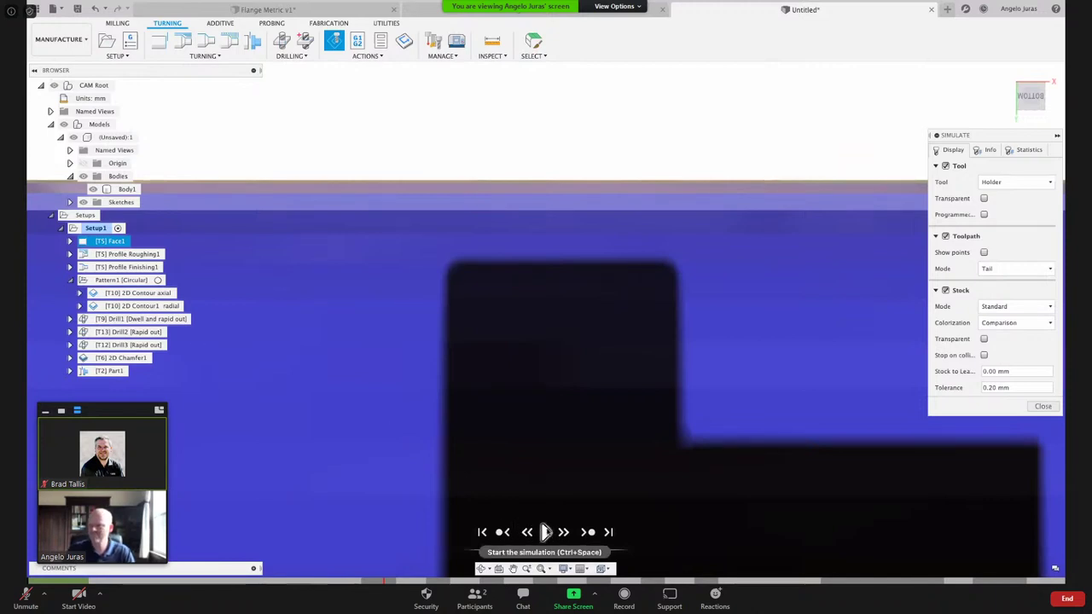
left_click(546, 532)
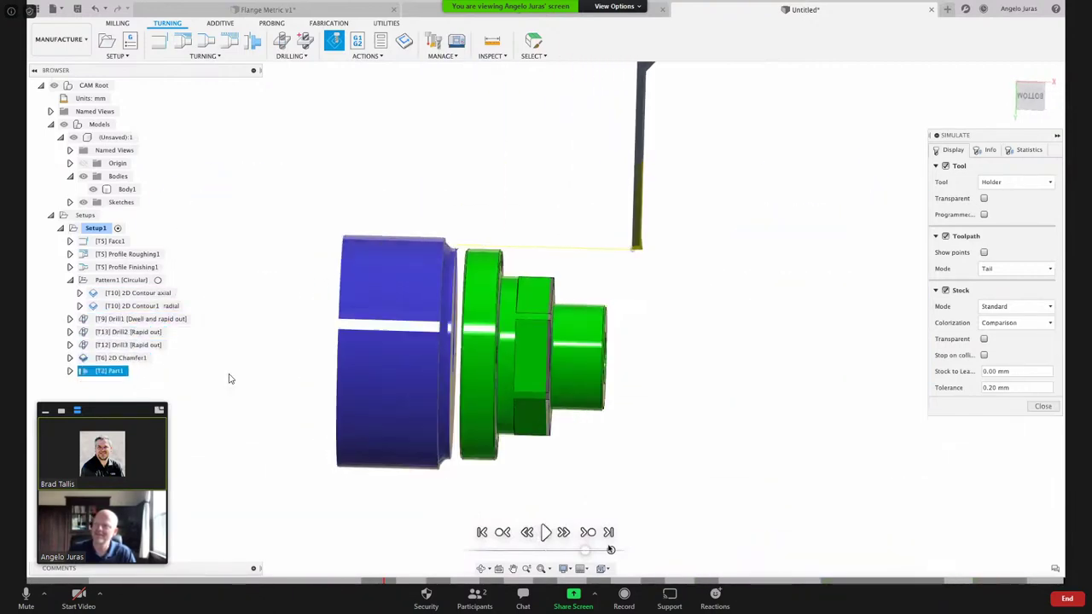
left_click(1031, 96)
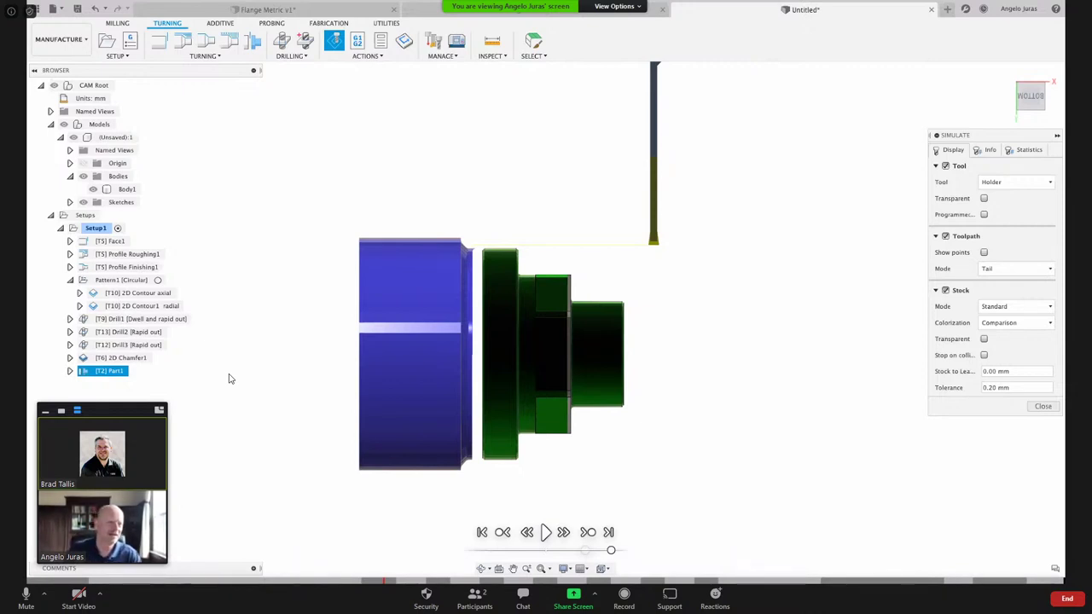
key("F6")
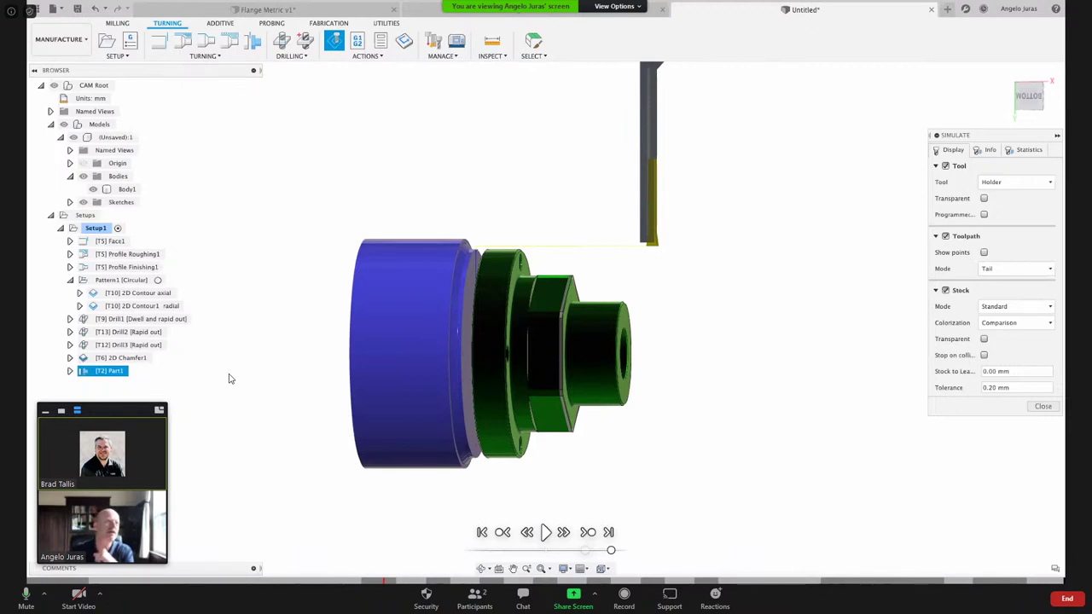
key("Escape")
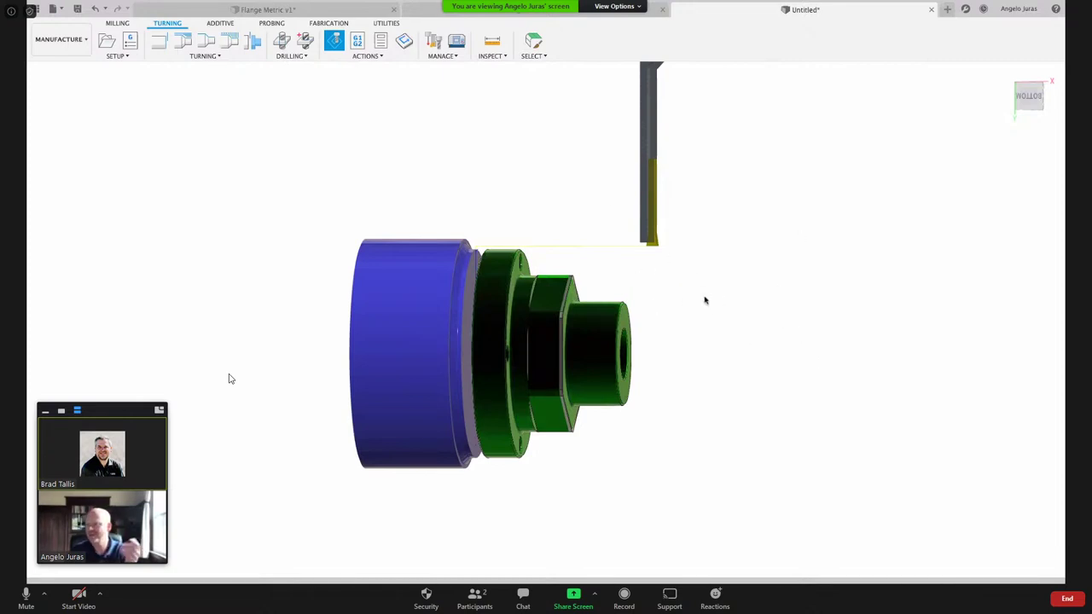
scroll(611, 335, "up", 1)
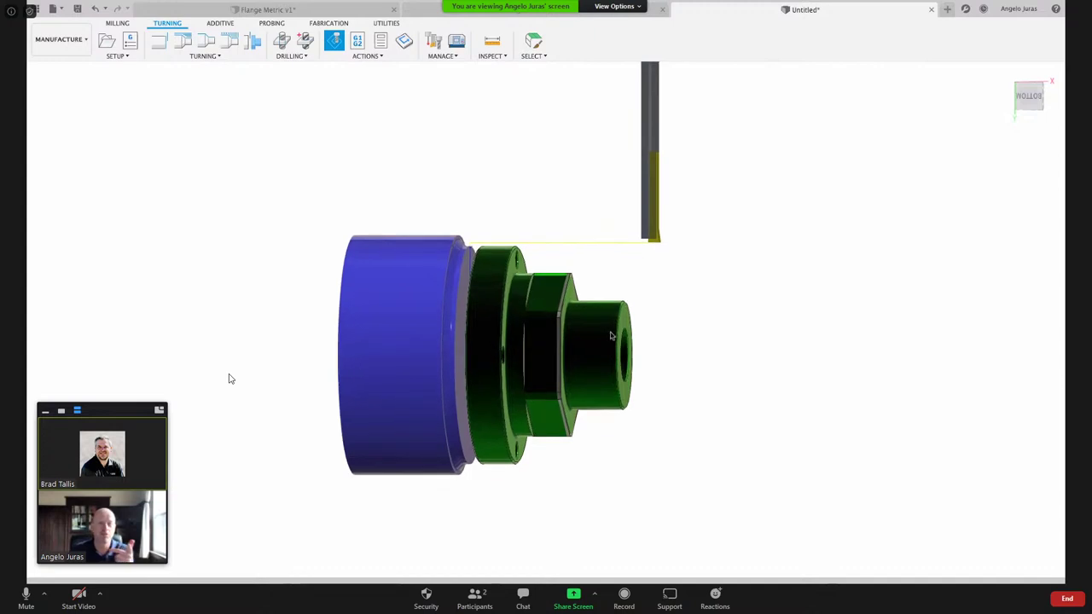
scroll(585, 342, "up", 2)
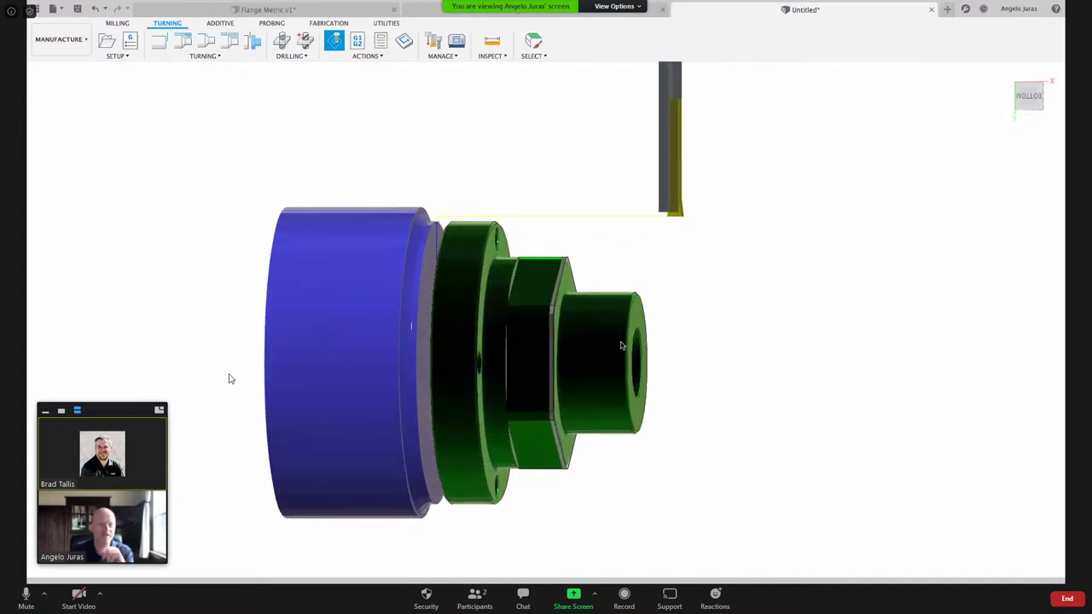